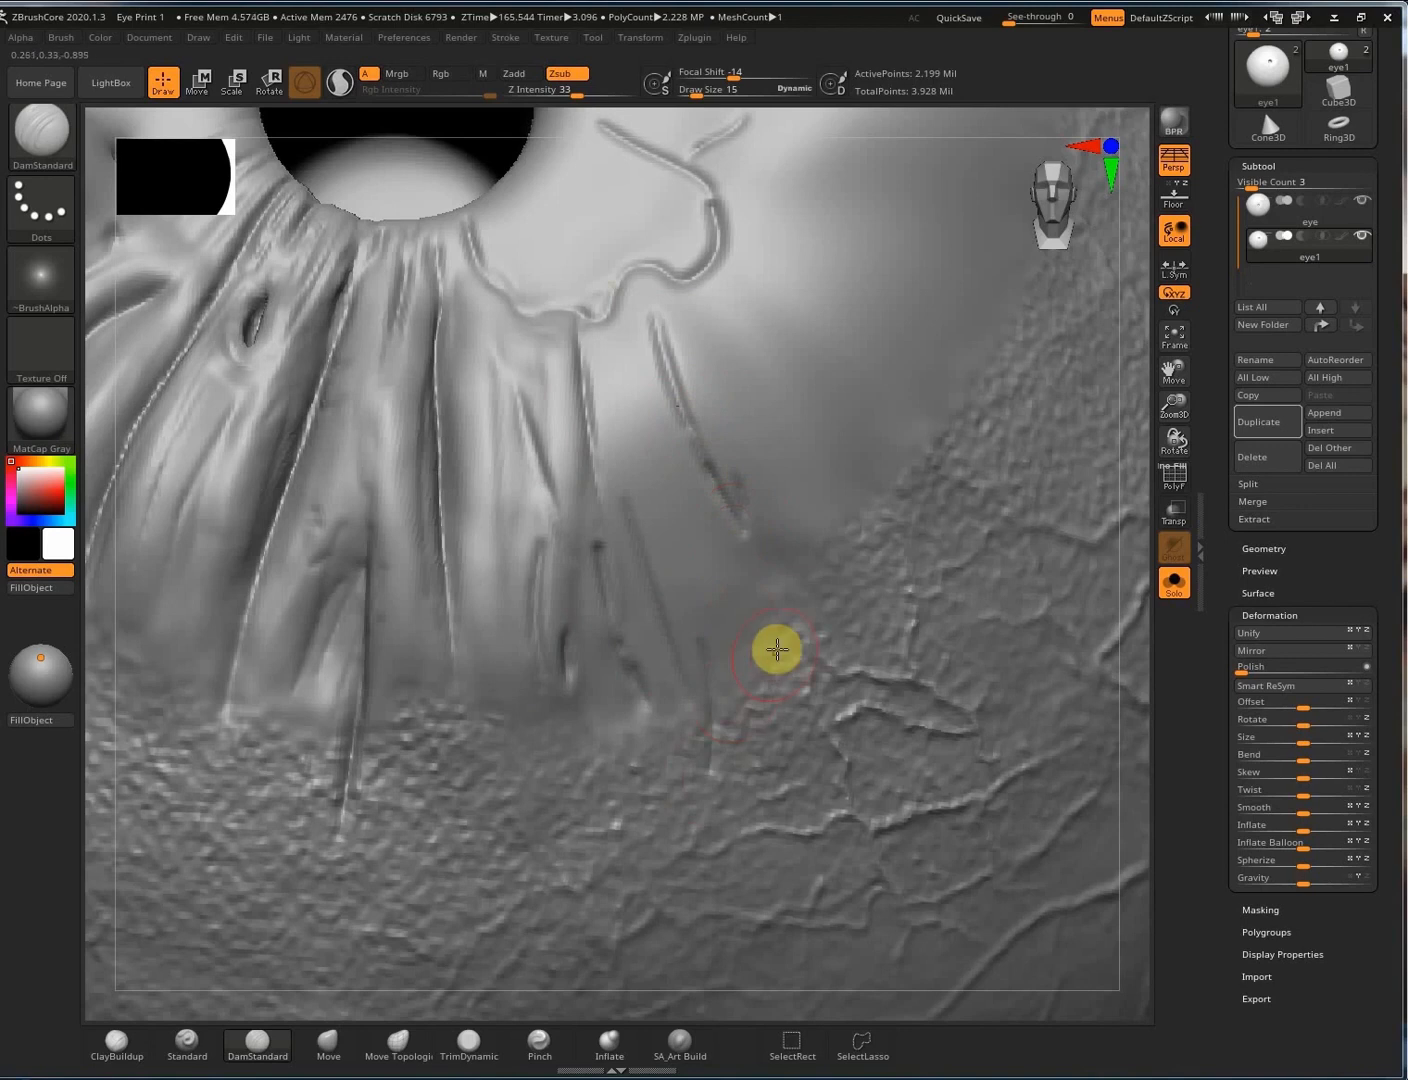
# Select SA_Art Build at Draw Size 9 and sculpt a raised strand below the wavy ridge.
pyautogui.click(682, 1045)
pyautogui.press('s')
pyautogui.moveTo(525, 489); pyautogui.dragTo(522, 489)
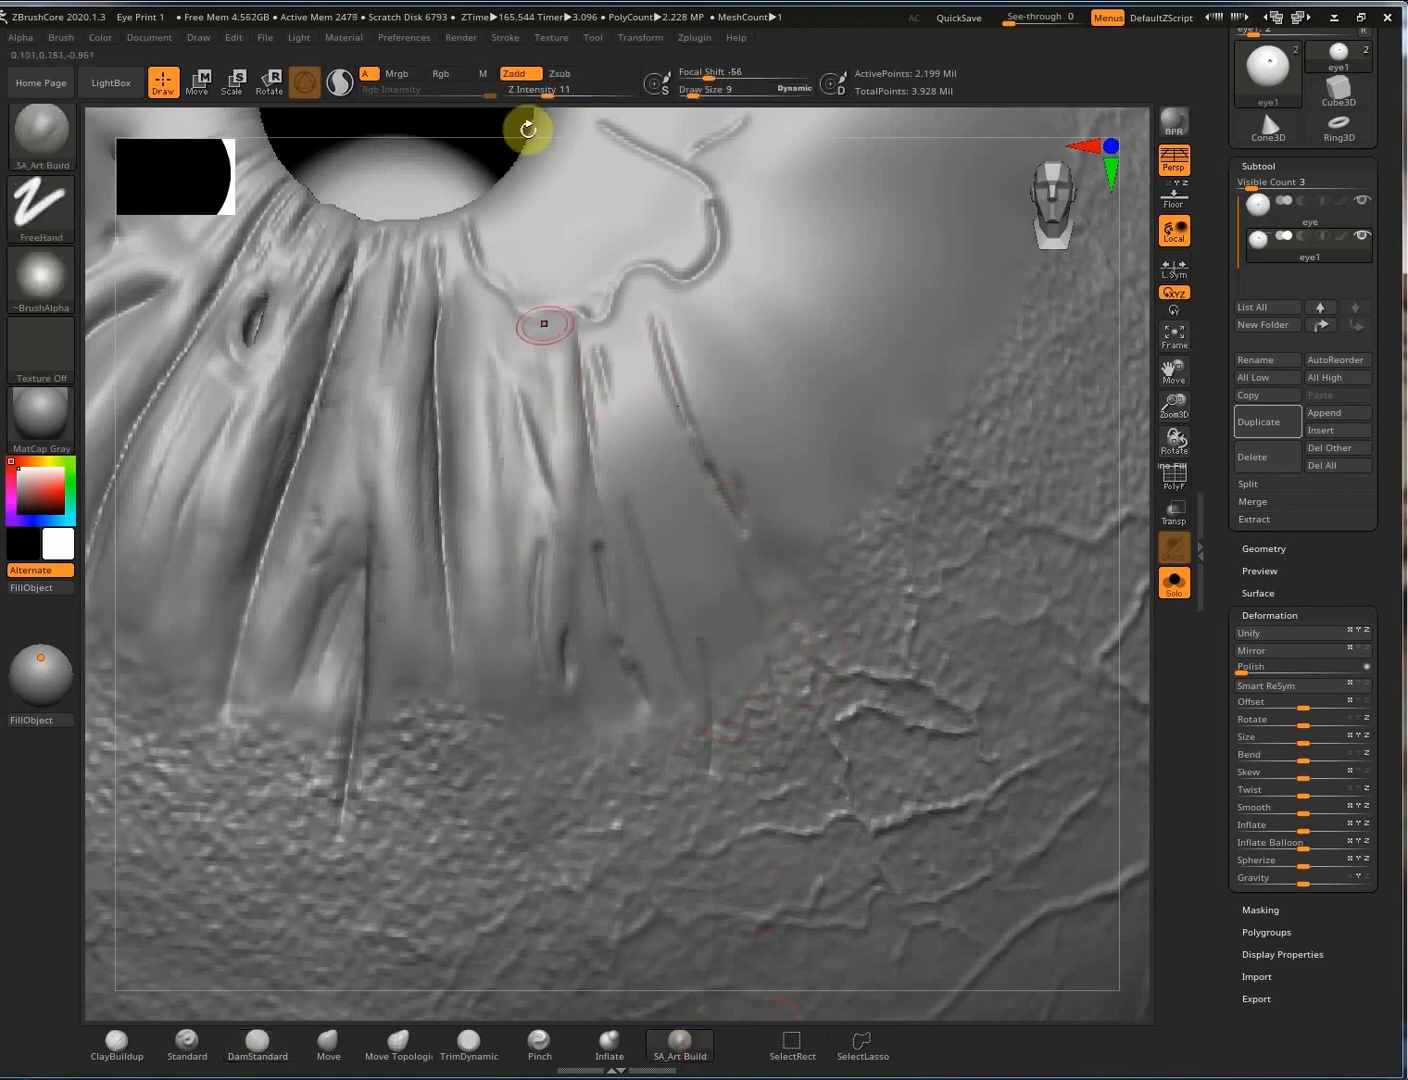
pyautogui.moveTo(550, 327)
pyautogui.mouseDown()
pyautogui.moveTo(575, 440)
pyautogui.moveTo(576, 322)
pyautogui.mouseUp()
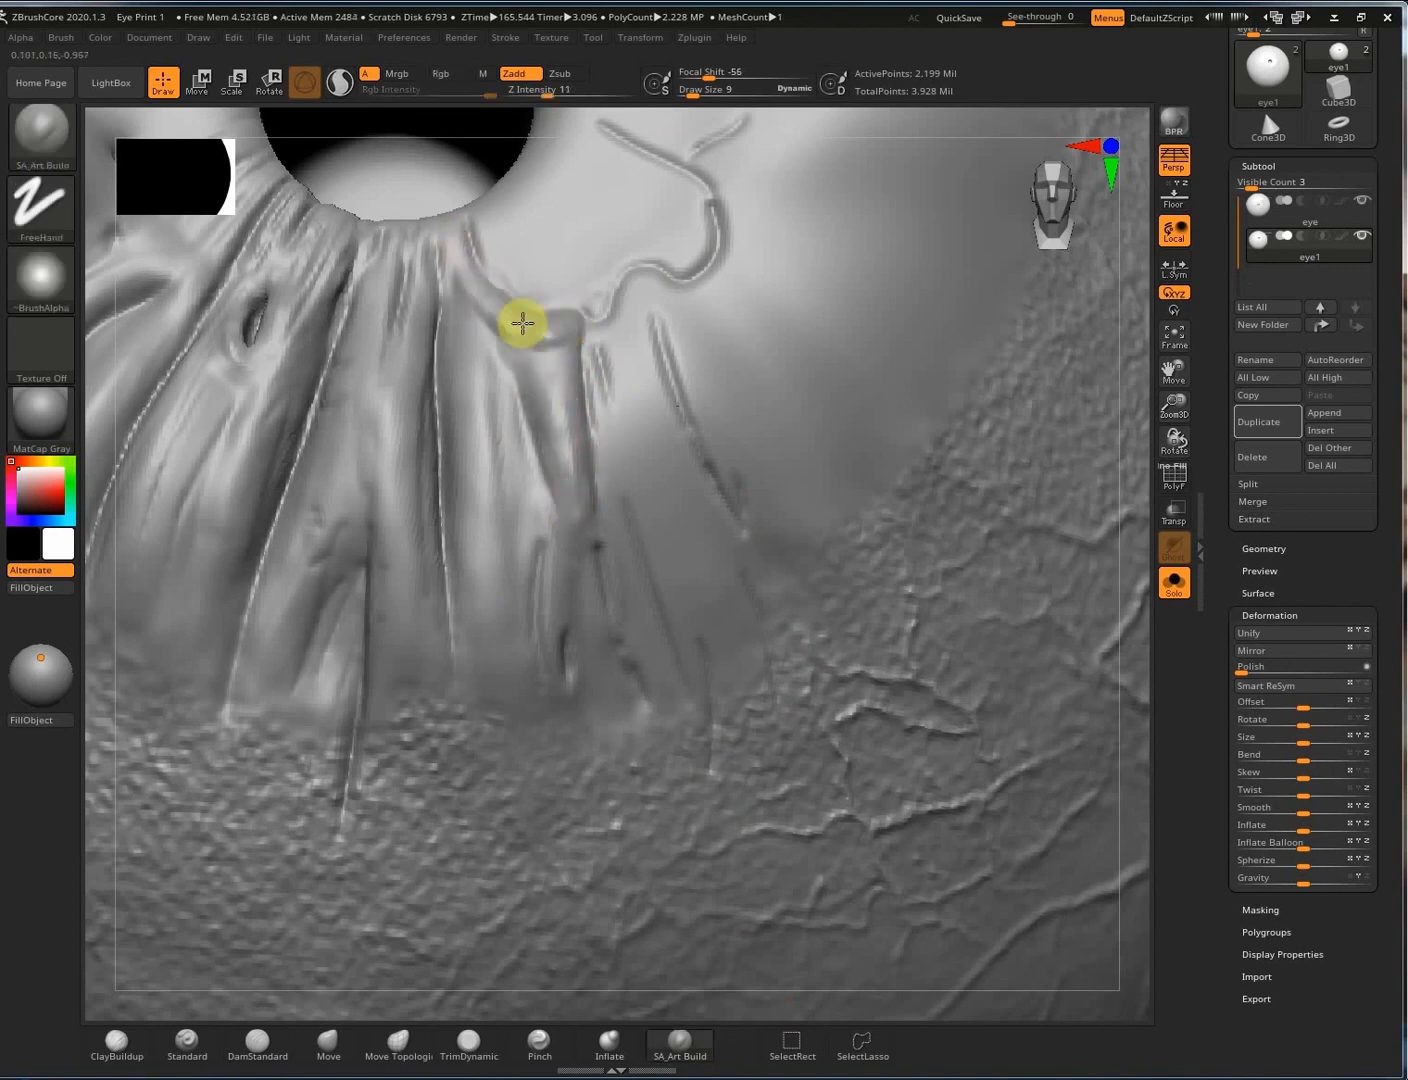
# Extend, soften and reshape the iris fibers running down from the wavy ridge.
pyautogui.moveTo(467, 448); pyautogui.dragTo(486, 559)
pyautogui.moveTo(497, 350)
pyautogui.mouseDown()
pyautogui.moveTo(508, 503)
pyautogui.moveTo(457, 520)
pyautogui.mouseUp()
pyautogui.moveTo(459, 489)
pyautogui.keyDown('shift'); pyautogui.mouseDown()
pyautogui.moveTo(467, 387)
pyautogui.moveTo(467, 492)
pyautogui.mouseUp(); pyautogui.keyUp('shift')
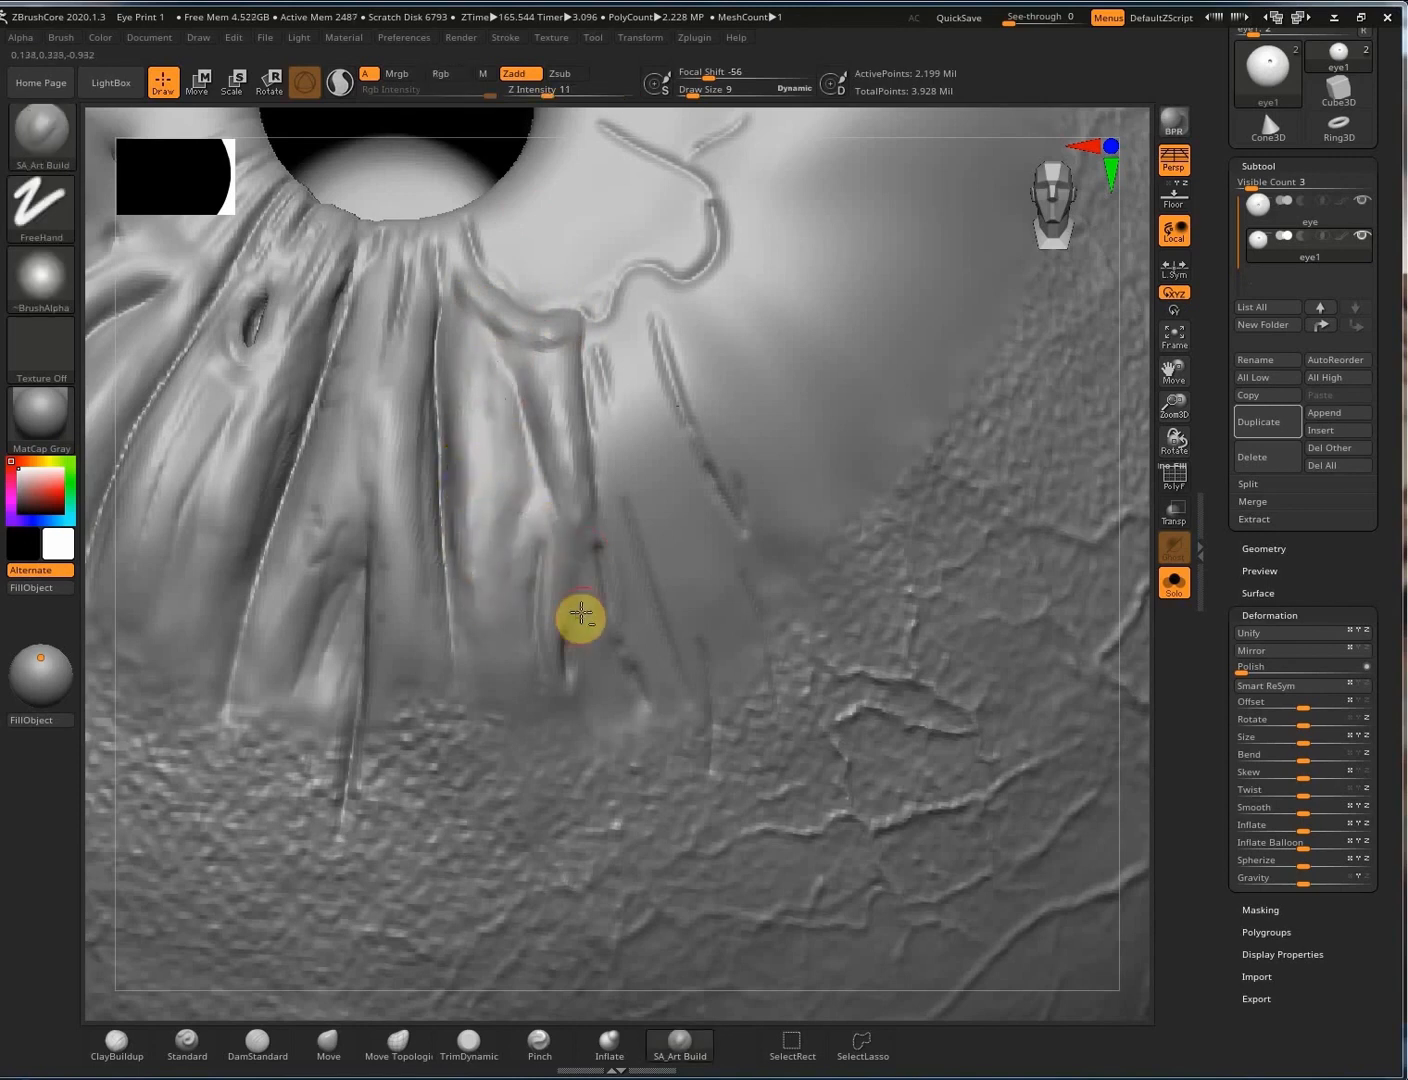
pyautogui.moveTo(563, 546)
pyautogui.mouseDown()
pyautogui.moveTo(567, 580)
pyautogui.moveTo(550, 550)
pyautogui.moveTo(535, 625)
pyautogui.moveTo(525, 587)
pyautogui.mouseUp()
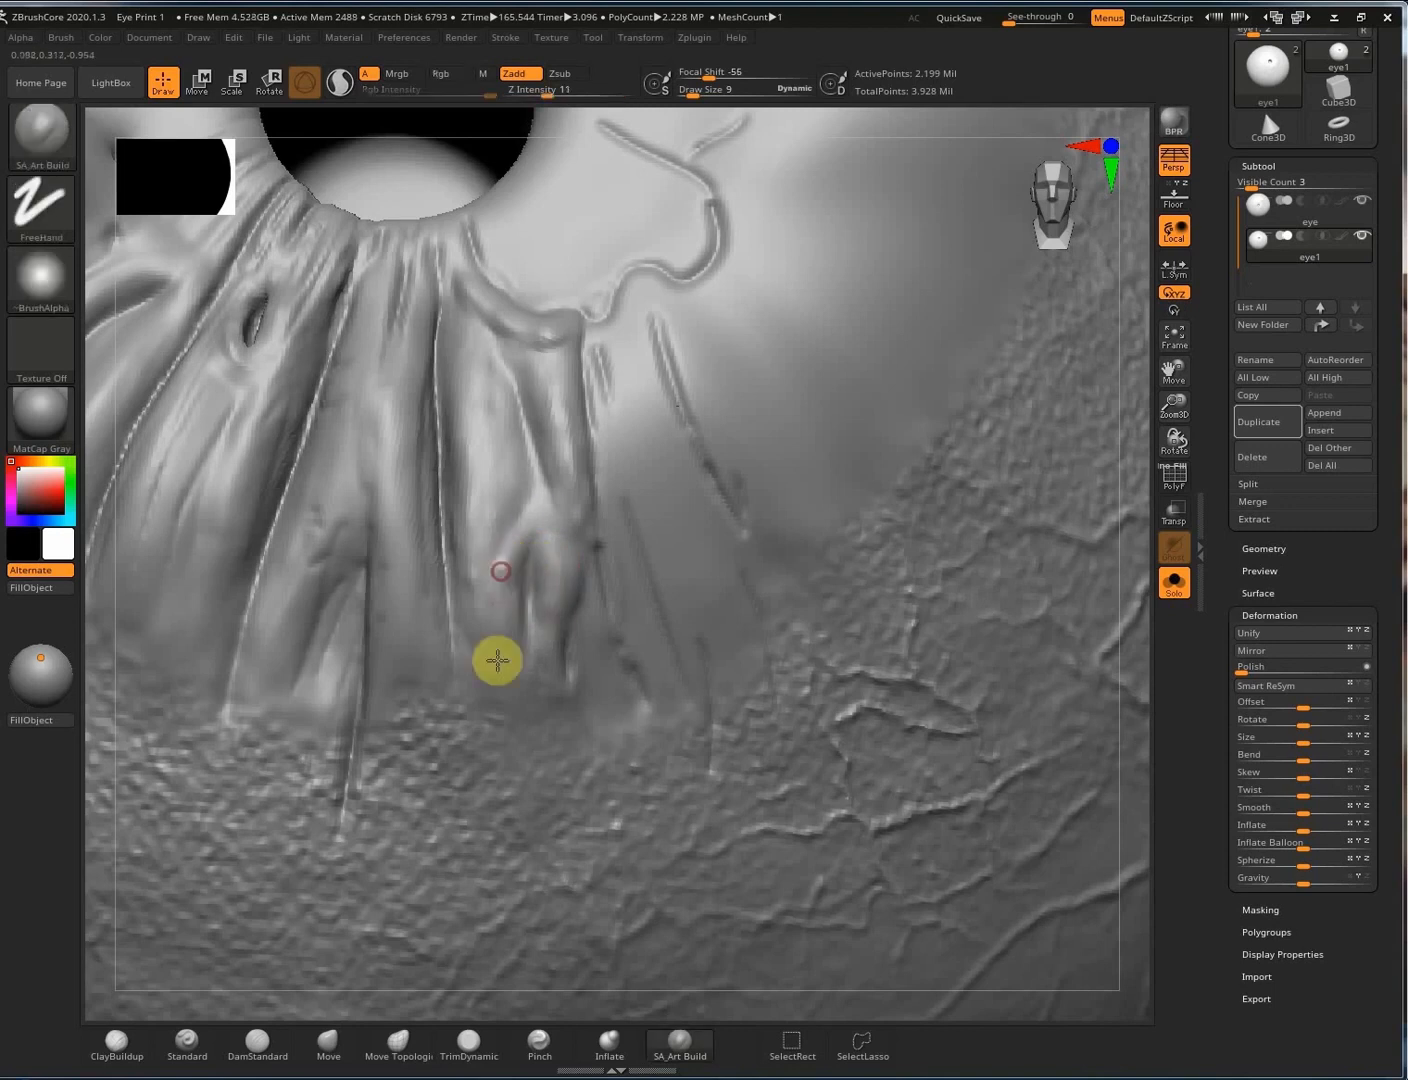
pyautogui.moveTo(497, 660)
pyautogui.mouseDown()
pyautogui.moveTo(503, 554)
pyautogui.moveTo(481, 566)
pyautogui.moveTo(544, 546)
pyautogui.mouseUp()
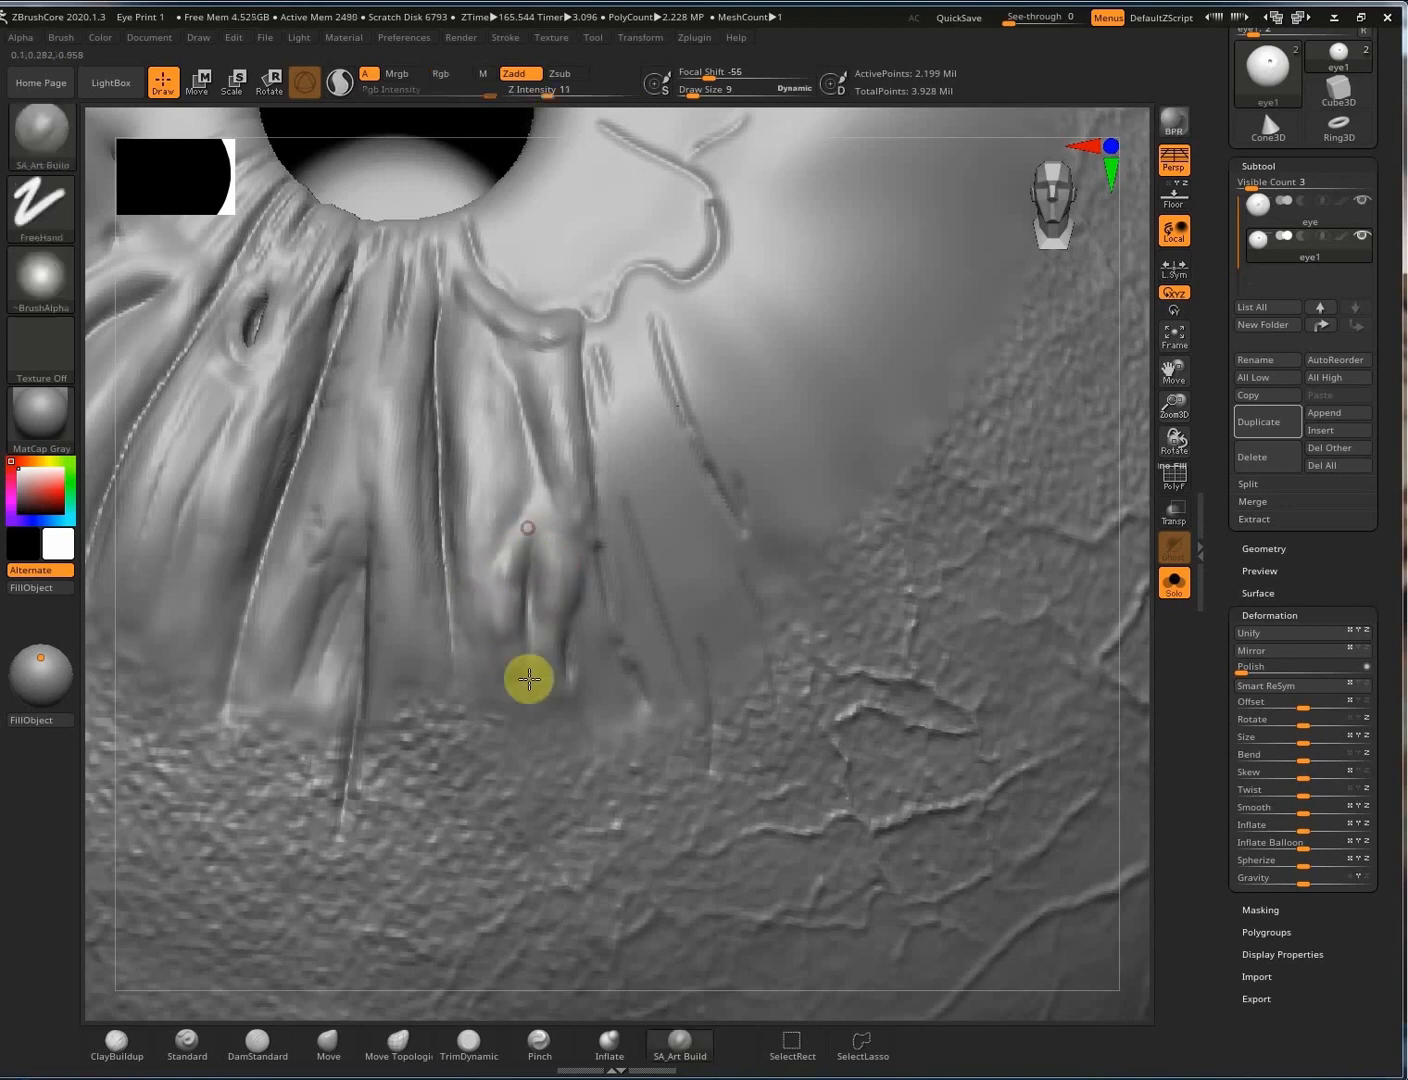
pyautogui.moveTo(529, 679)
pyautogui.mouseDown()
pyautogui.moveTo(493, 625)
pyautogui.moveTo(528, 569)
pyautogui.moveTo(500, 598)
pyautogui.moveTo(613, 509)
pyautogui.moveTo(555, 400)
pyautogui.mouseUp()
pyautogui.moveTo(580, 495)
pyautogui.mouseDown()
pyautogui.moveTo(576, 466)
pyautogui.moveTo(581, 484)
pyautogui.moveTo(473, 357)
pyautogui.moveTo(506, 431)
pyautogui.moveTo(458, 412)
pyautogui.mouseUp()
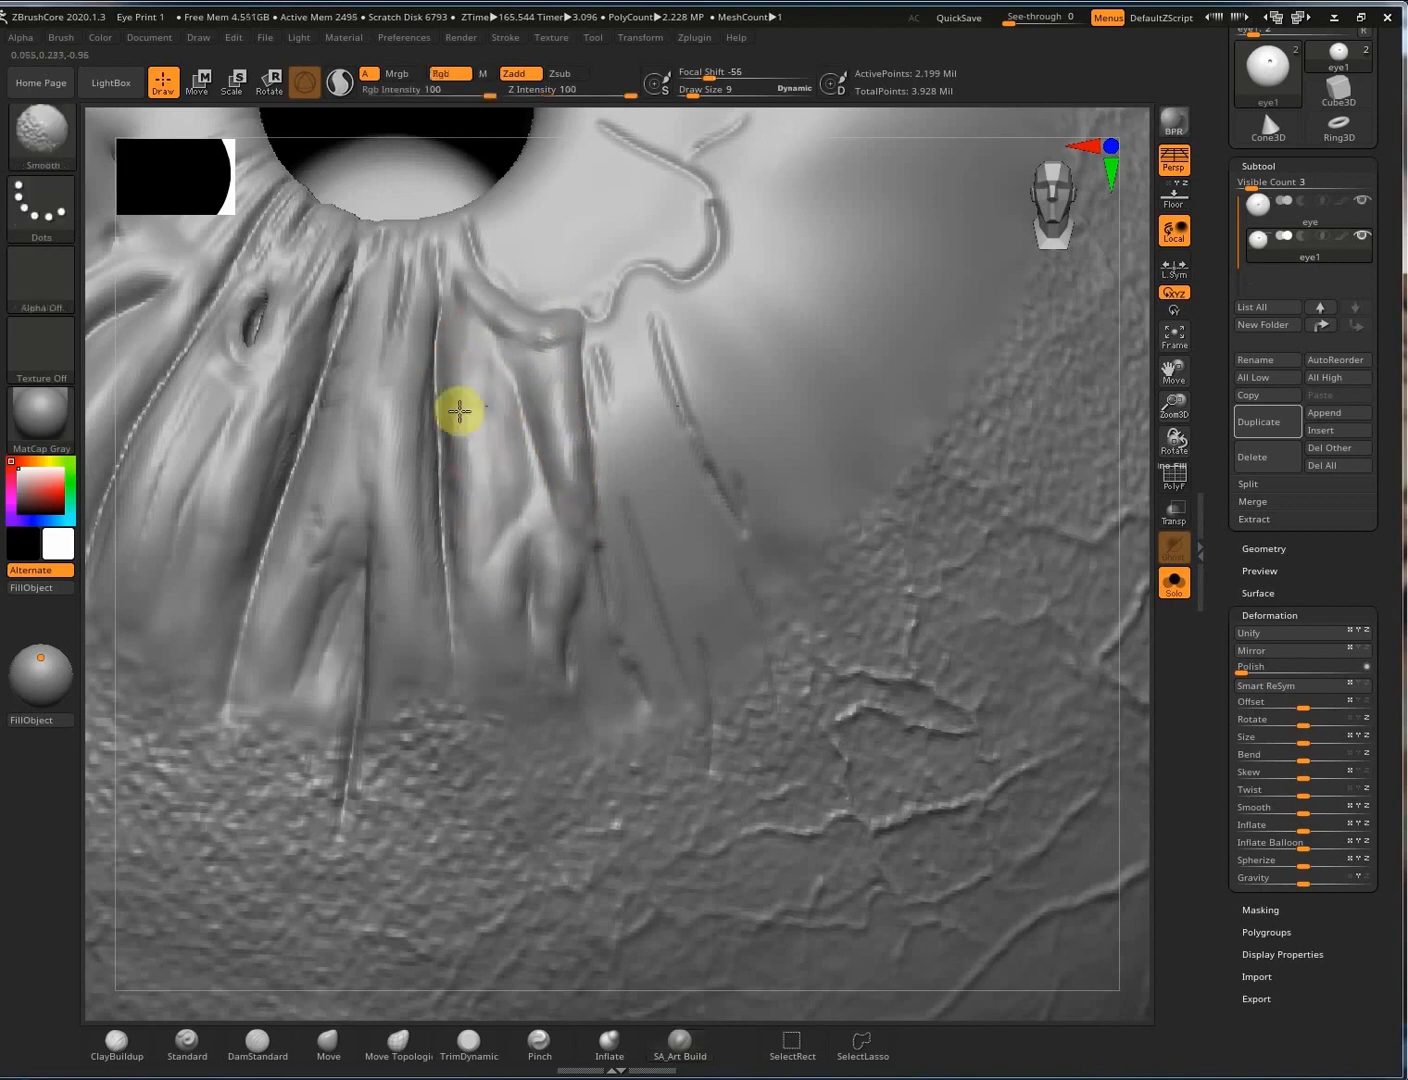
# Build up a new raised fiber strip joining the curve of the wavy ridge.
pyautogui.moveTo(641, 588)
pyautogui.mouseDown(button='right')
pyautogui.moveTo(664, 577)
pyautogui.moveTo(669, 371)
pyautogui.mouseUp(button='right')
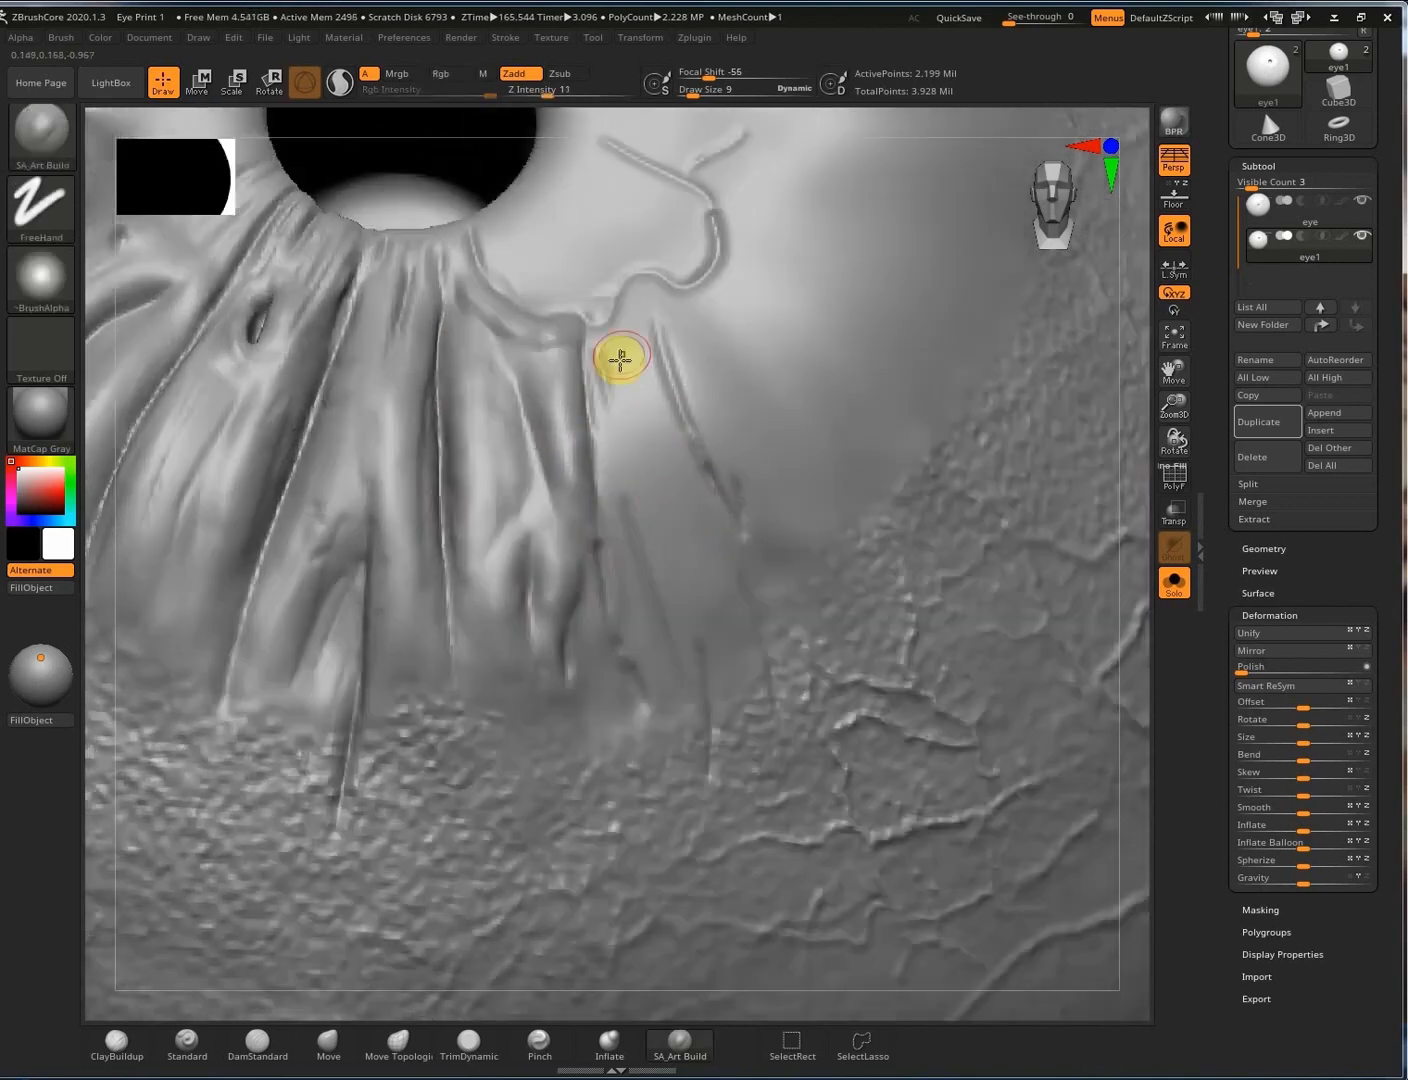
pyautogui.moveTo(647, 285)
pyautogui.mouseDown()
pyautogui.moveTo(748, 259)
pyautogui.moveTo(667, 293)
pyautogui.mouseUp()
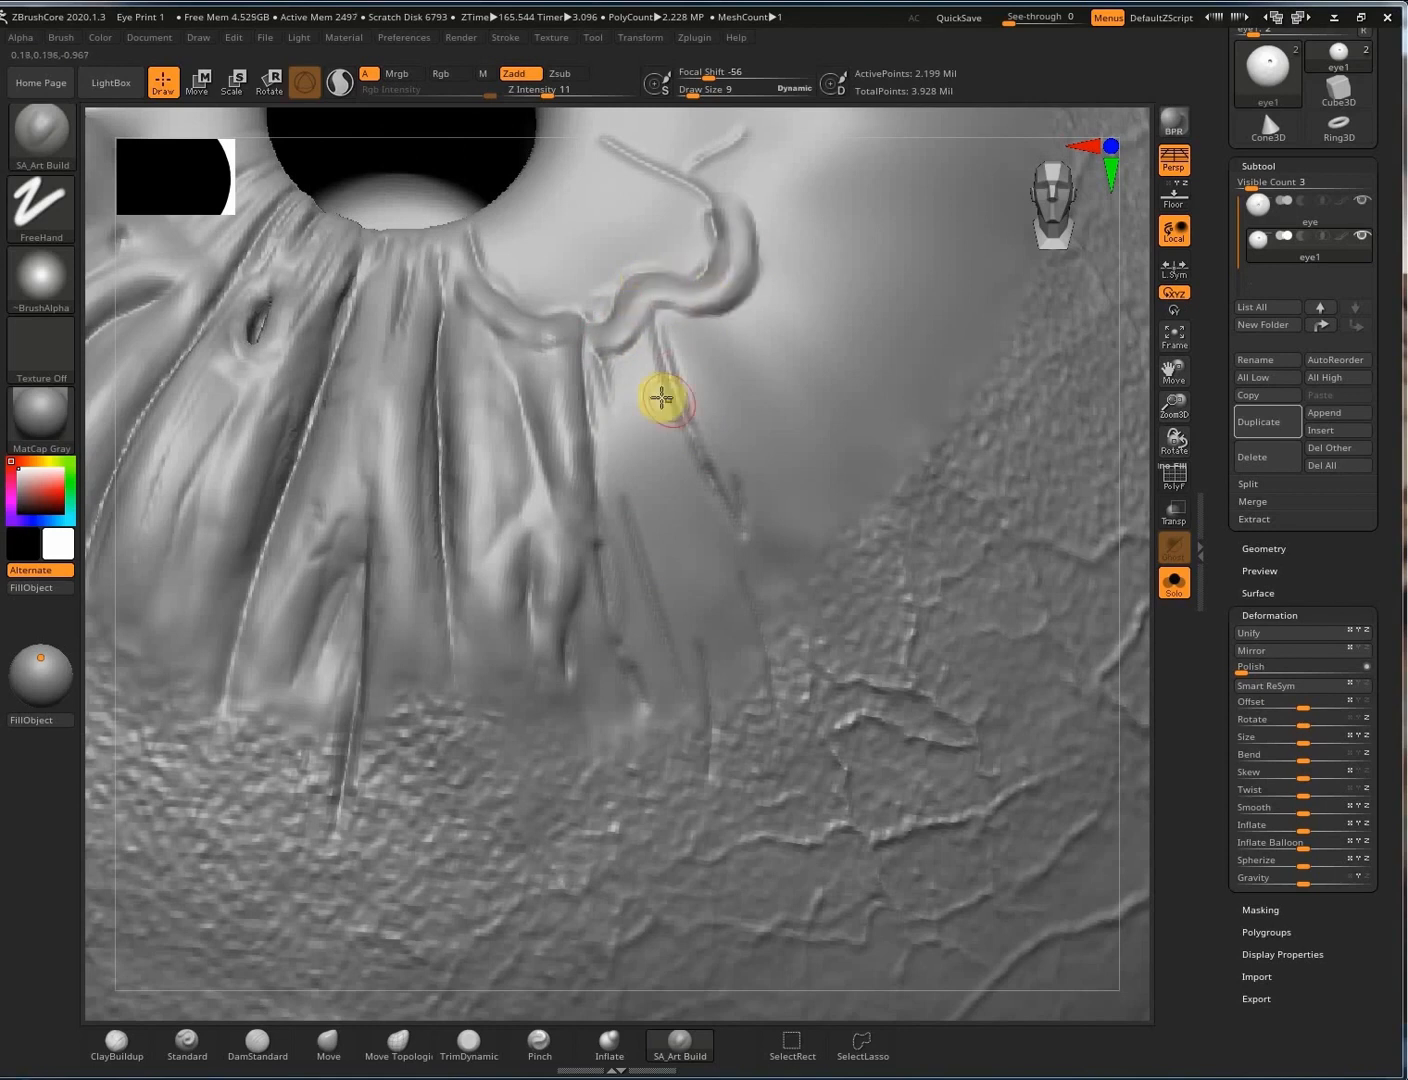
pyautogui.moveTo(662, 398); pyautogui.dragTo(673, 515)
pyautogui.moveTo(620, 343)
pyautogui.mouseDown()
pyautogui.moveTo(678, 591)
pyautogui.moveTo(627, 371)
pyautogui.moveTo(690, 501)
pyautogui.mouseUp()
pyautogui.moveTo(707, 606); pyautogui.dragTo(687, 513)
pyautogui.moveTo(688, 512)
pyautogui.keyDown('shift'); pyautogui.mouseDown()
pyautogui.moveTo(666, 440)
pyautogui.moveTo(603, 509)
pyautogui.moveTo(607, 386)
pyautogui.mouseUp(); pyautogui.keyUp('shift')
pyautogui.moveTo(681, 495); pyautogui.dragTo(754, 649)
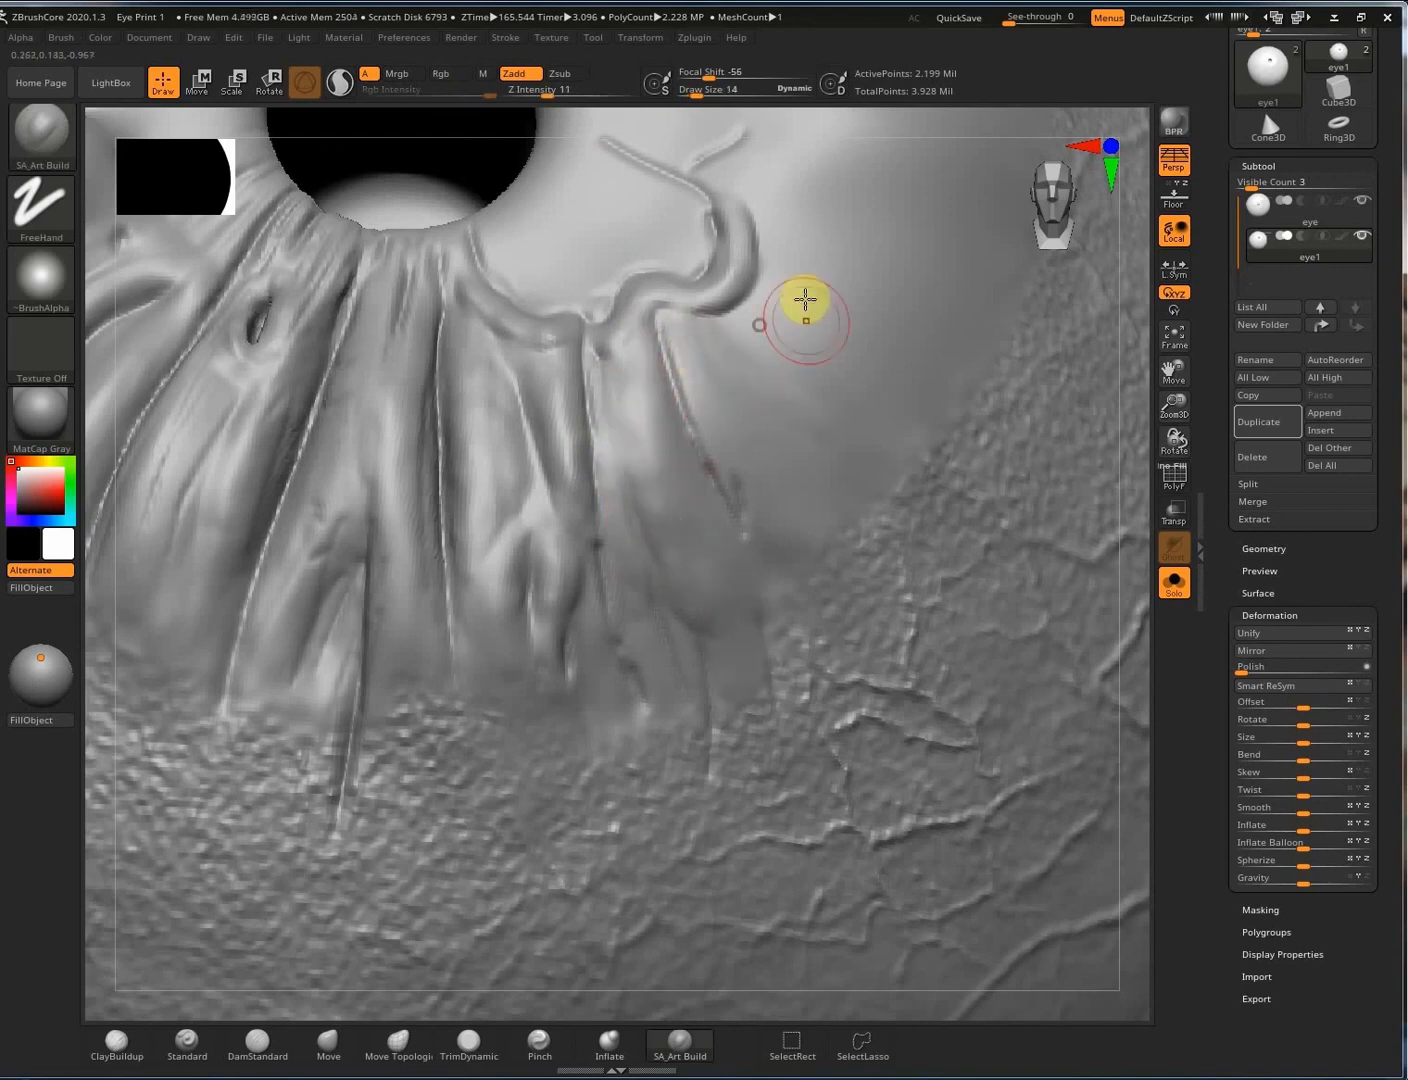
# Carve thin grooves down the fiber strip with DamStandard at size 7.
pyautogui.press('b')
pyautogui.press('d')
pyautogui.press('s')
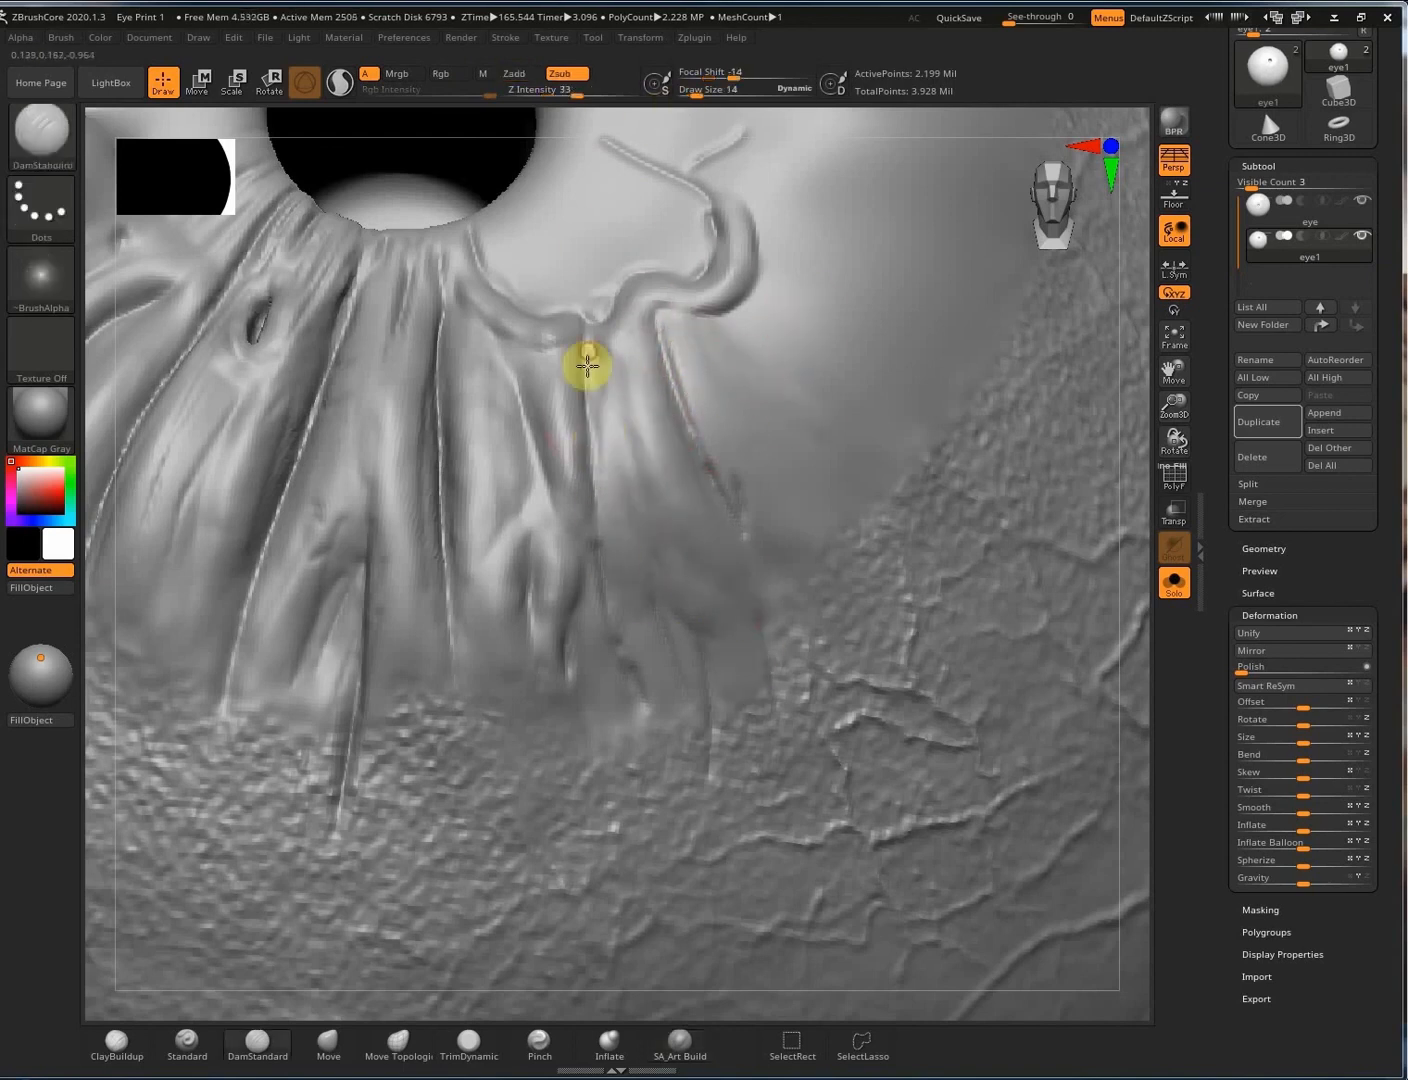
pyautogui.moveTo(604, 548); pyautogui.dragTo(615, 677)
pyautogui.moveTo(652, 567); pyautogui.dragTo(639, 686)
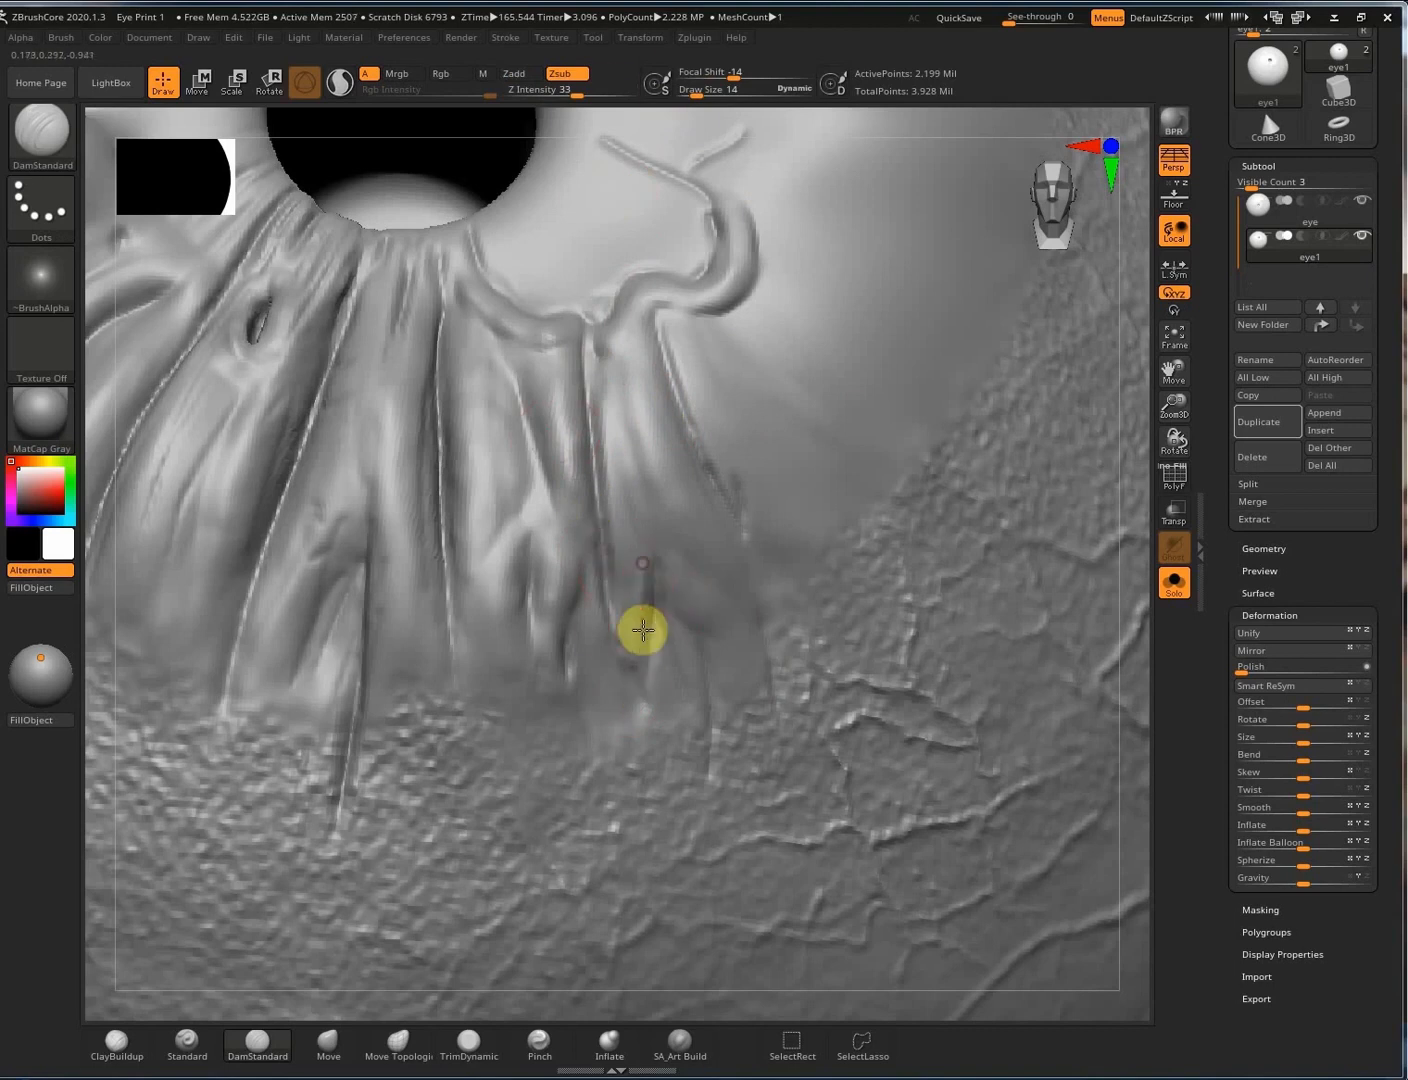
pyautogui.moveTo(613, 533); pyautogui.dragTo(640, 700)
pyautogui.moveTo(643, 576)
pyautogui.keyDown('shift'); pyautogui.mouseDown()
pyautogui.moveTo(674, 640)
pyautogui.moveTo(622, 655)
pyautogui.mouseUp(); pyautogui.keyUp('shift')
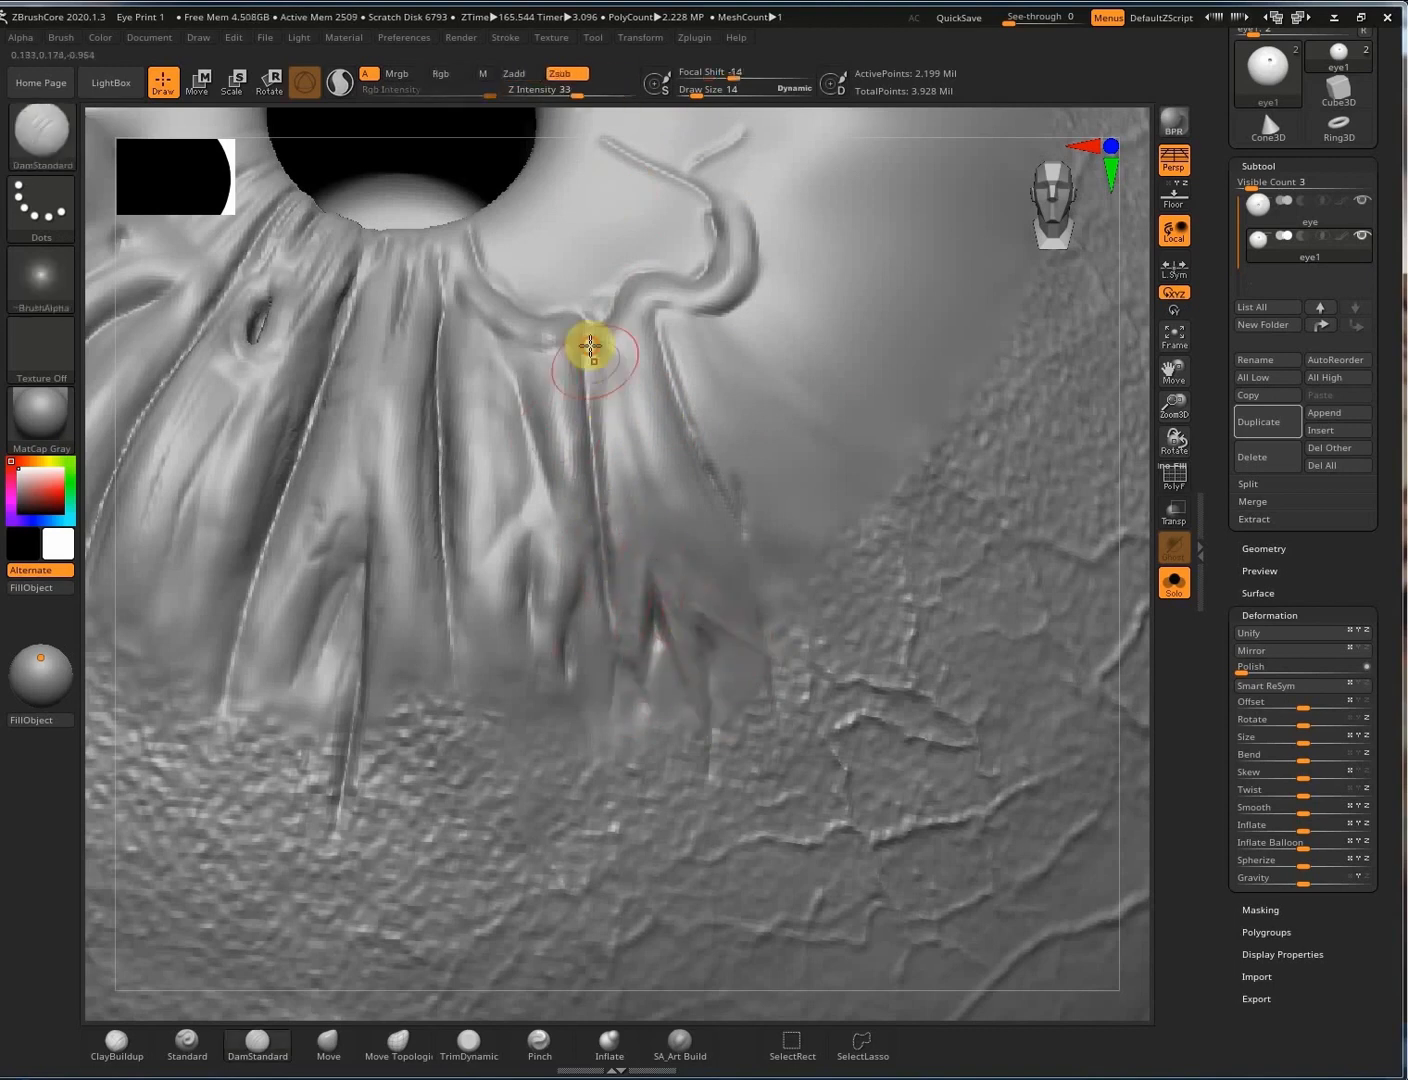
# Reframe the view around the whole pupil and zoom in on the groove.
pyautogui.click(678, 1045)
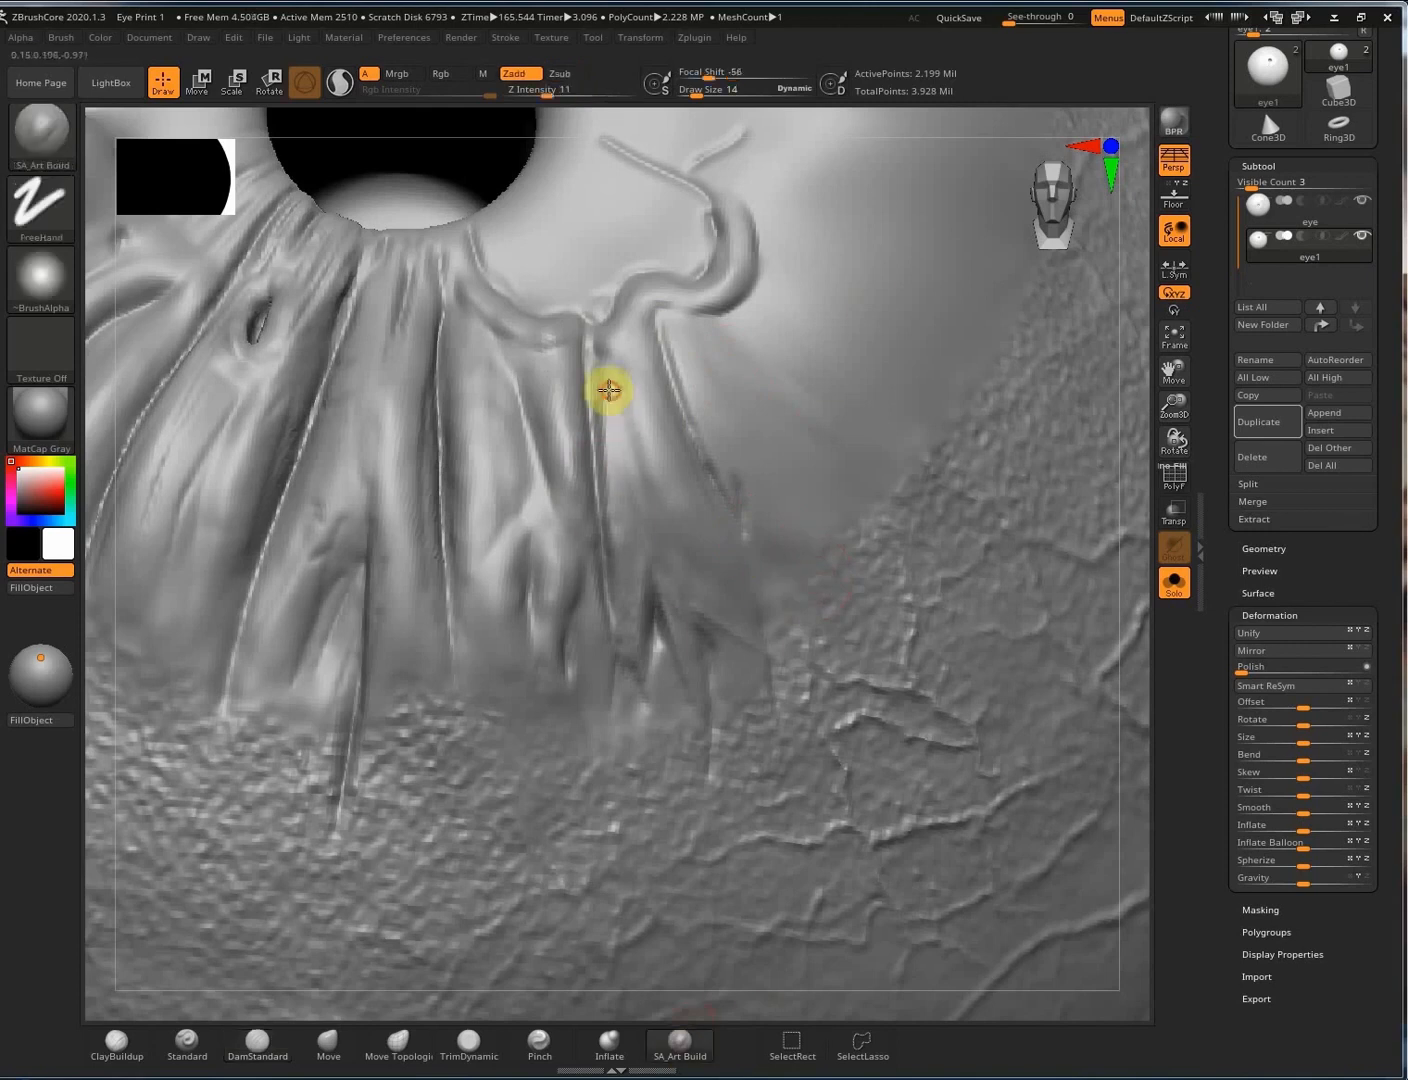
pyautogui.moveTo(743, 495)
pyautogui.keyDown('alt'); pyautogui.mouseDown(button='right')
pyautogui.moveTo(735, 453)
pyautogui.moveTo(924, 572)
pyautogui.mouseUp(button='right'); pyautogui.keyUp('alt')
pyautogui.moveTo(877, 488)
pyautogui.mouseDown(button='right')
pyautogui.moveTo(643, 525)
pyautogui.moveTo(622, 411)
pyautogui.moveTo(663, 418)
pyautogui.mouseUp(button='right')
pyautogui.click(258, 1046)
pyautogui.keyDown('alt'); pyautogui.moveTo(843, 400); pyautogui.dragTo(406, 398, button='right'); pyautogui.keyUp('alt')
# At Draw Size 7, carve fine grooves from the pupil rim toward the curled fold.
pyautogui.press('s')
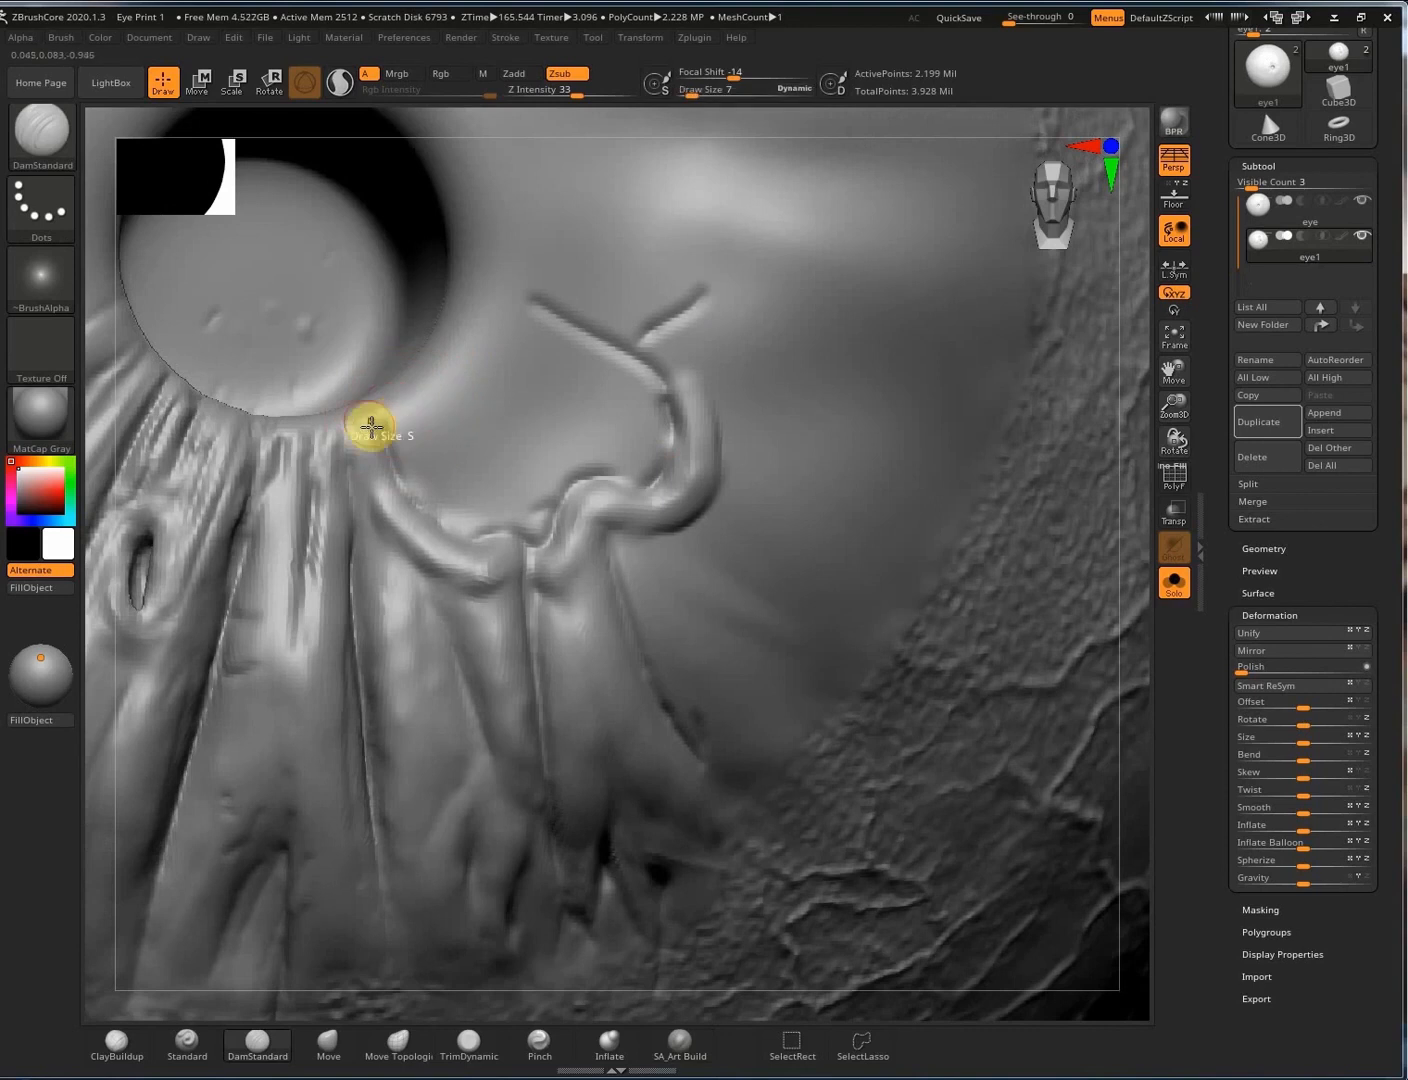
pyautogui.moveTo(735, 438); pyautogui.dragTo(669, 393, button='right')
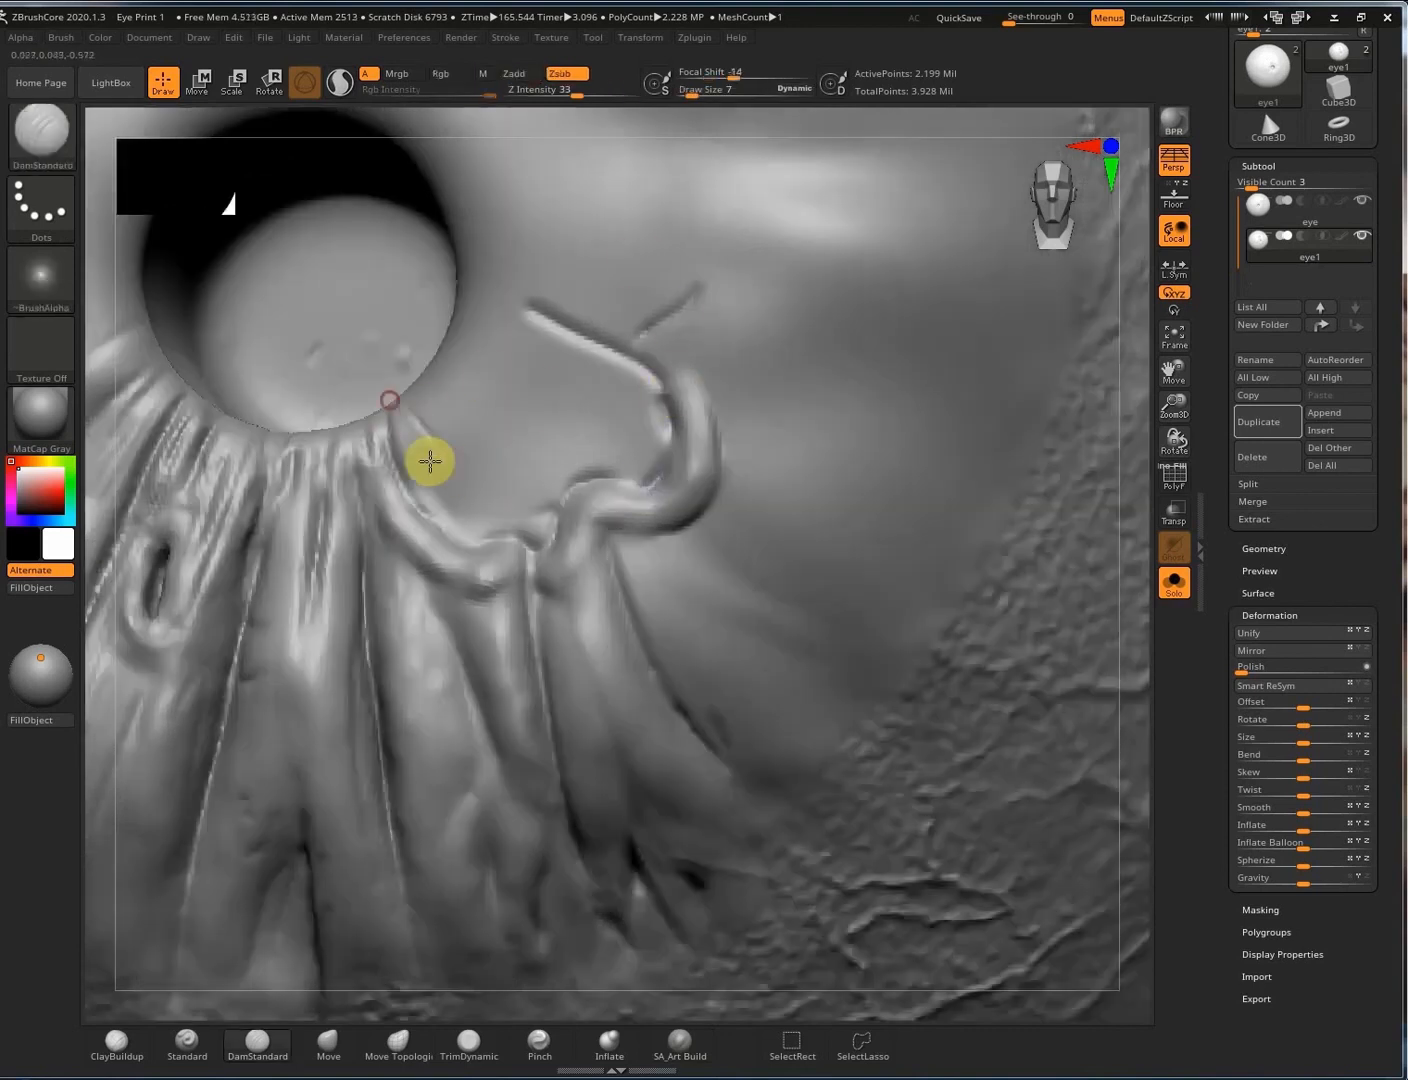
pyautogui.moveTo(462, 463); pyautogui.dragTo(467, 479)
pyautogui.moveTo(413, 401); pyautogui.dragTo(482, 503)
pyautogui.moveTo(429, 370)
pyautogui.mouseDown()
pyautogui.moveTo(544, 495)
pyautogui.moveTo(523, 515)
pyautogui.moveTo(543, 532)
pyautogui.mouseUp()
pyautogui.moveTo(450, 344); pyautogui.dragTo(590, 484)
pyautogui.moveTo(473, 309); pyautogui.dragTo(666, 464)
pyautogui.moveTo(518, 346)
pyautogui.mouseDown()
pyautogui.moveTo(590, 406)
pyautogui.moveTo(577, 424)
pyautogui.mouseUp()
# Build up raised ridges right of the pupil with SA_Art Build.
pyautogui.click(675, 1045)
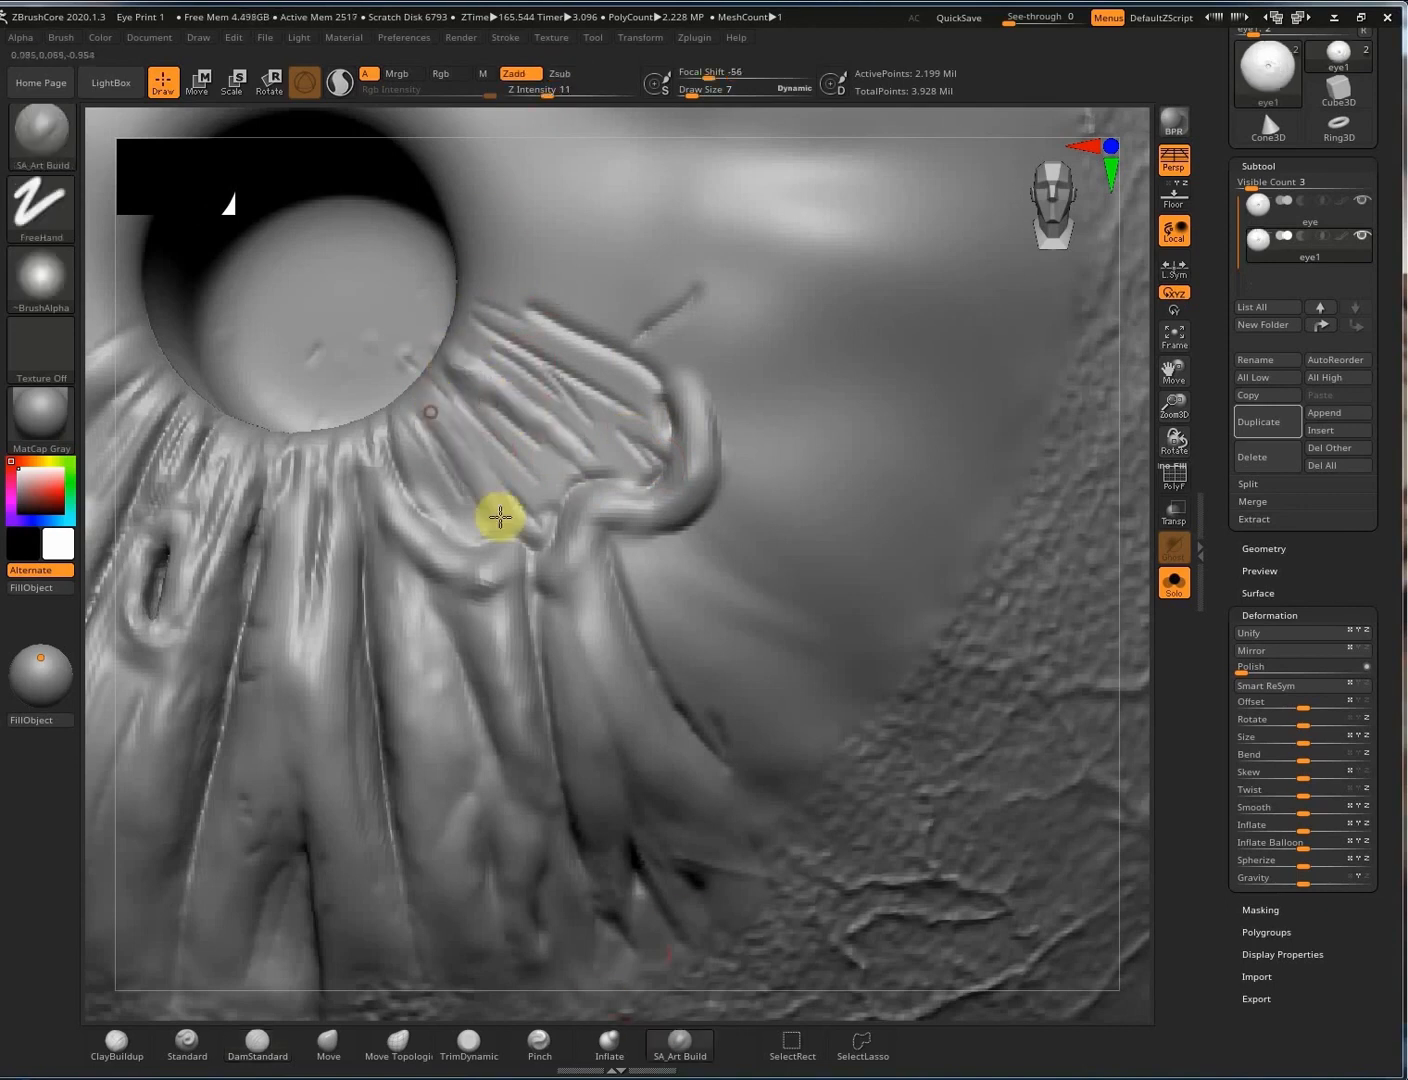
pyautogui.press('shift')
pyautogui.press('shift')
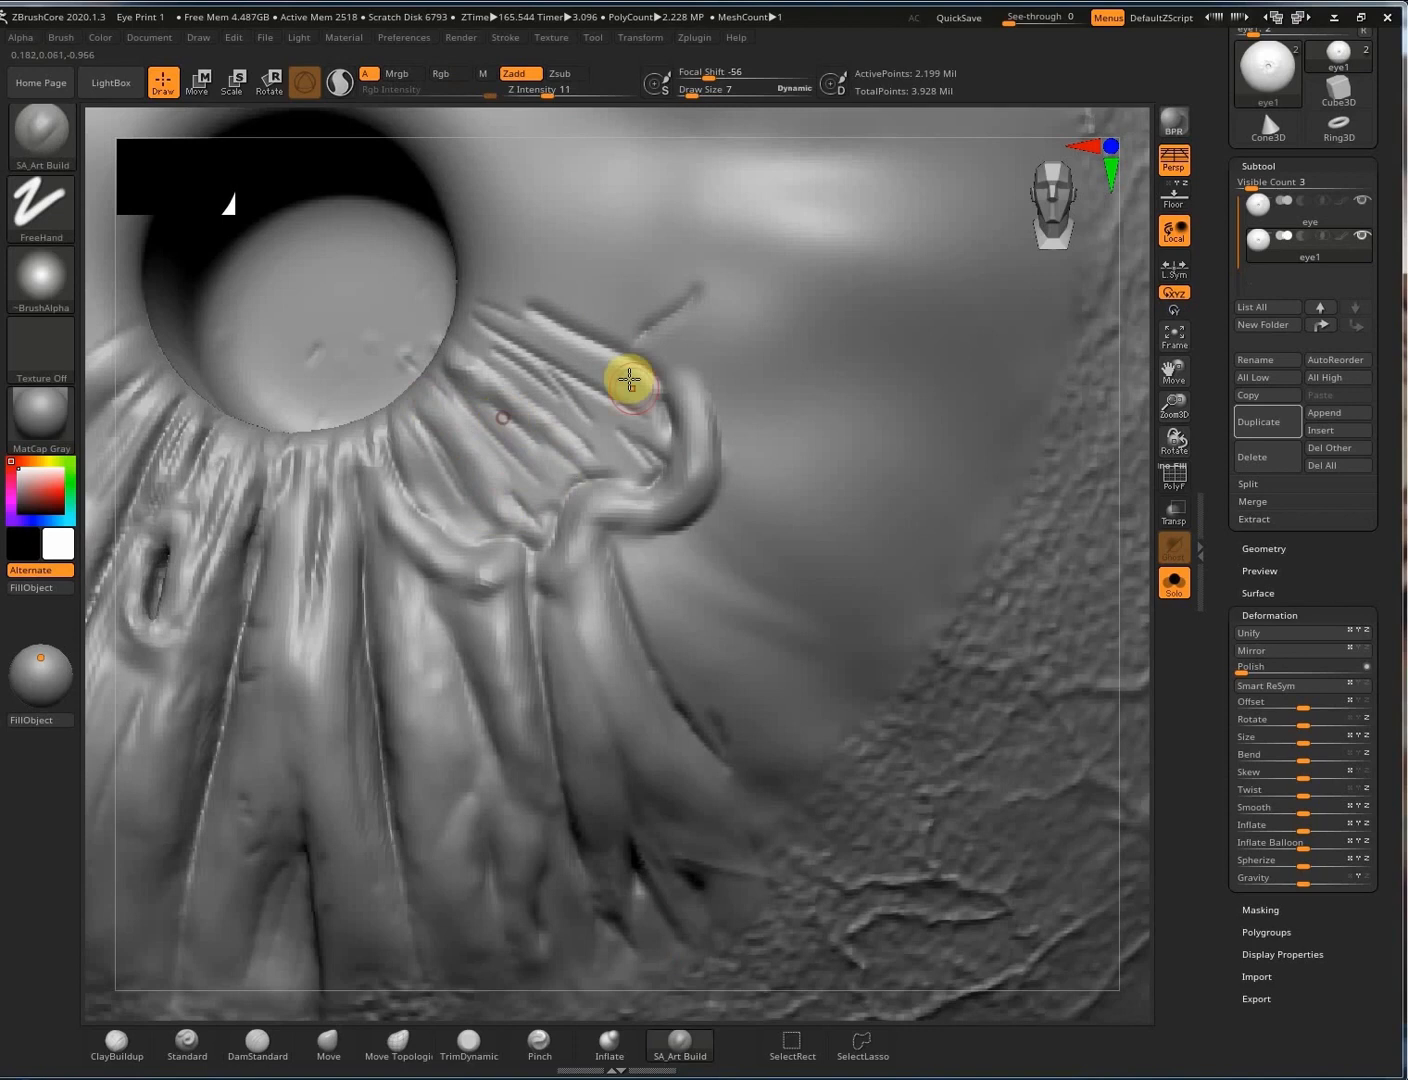
pyautogui.moveTo(612, 365); pyautogui.dragTo(530, 333)
pyautogui.moveTo(616, 457); pyautogui.dragTo(653, 470)
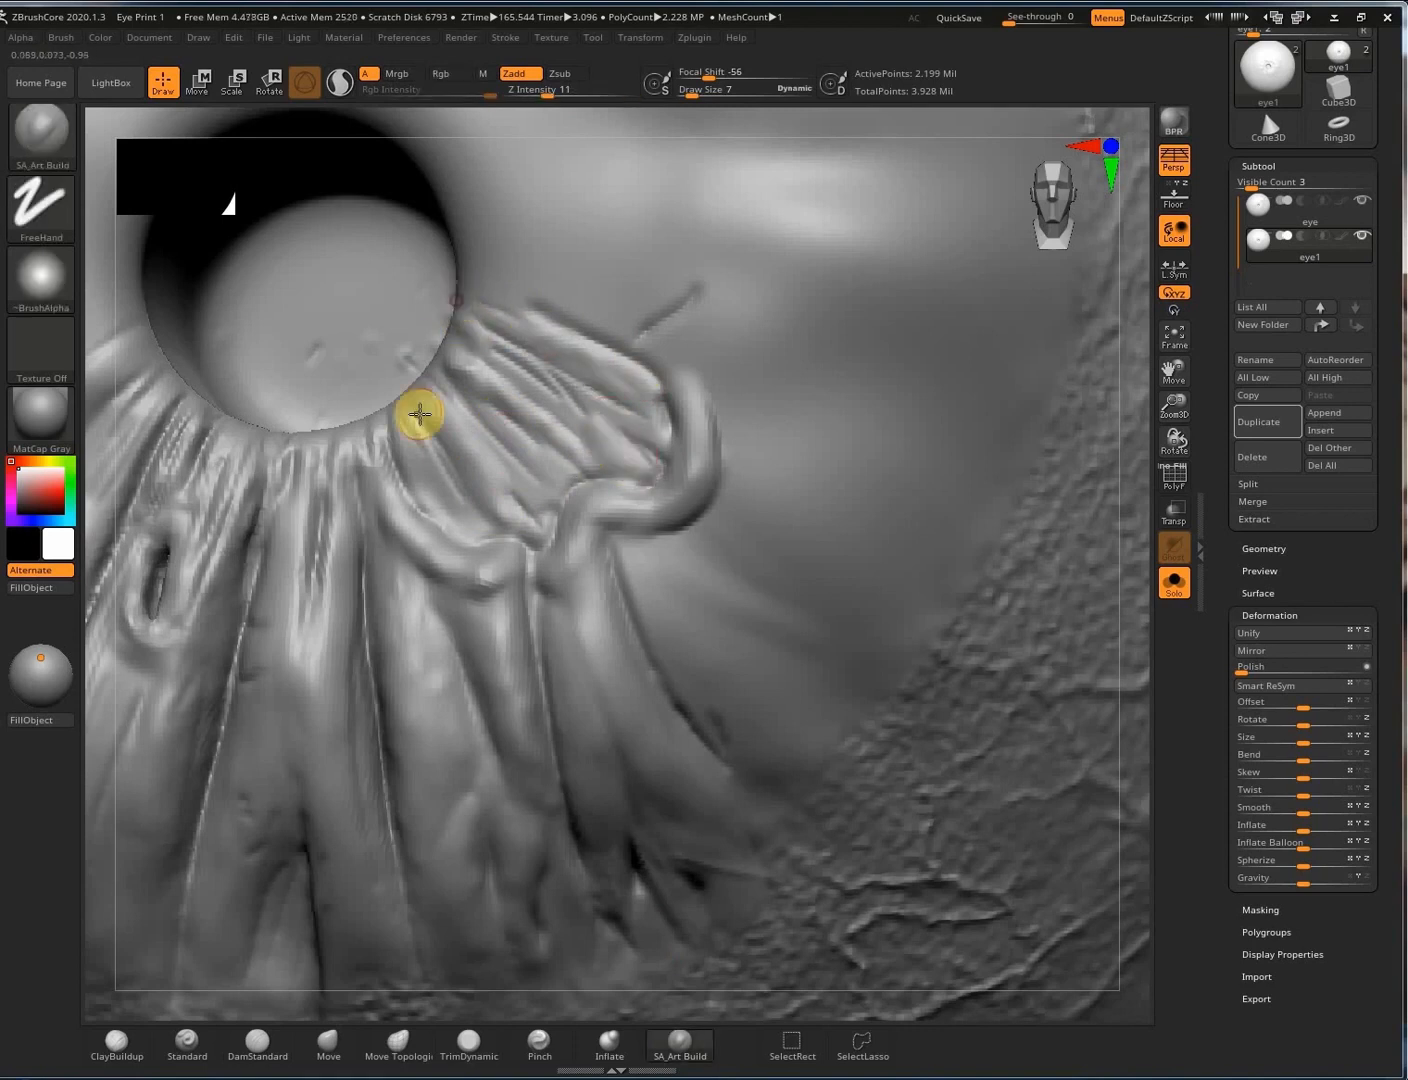
pyautogui.moveTo(587, 405)
pyautogui.mouseDown(button='right')
pyautogui.moveTo(440, 346)
pyautogui.moveTo(579, 343)
pyautogui.mouseUp(button='right')
# Carve DamStandard grooves out from the pupil edge across the fan-shaped ridges.
pyautogui.press('b')
pyautogui.press('d')
pyautogui.press('s')
pyautogui.moveTo(460, 337); pyautogui.dragTo(594, 387)
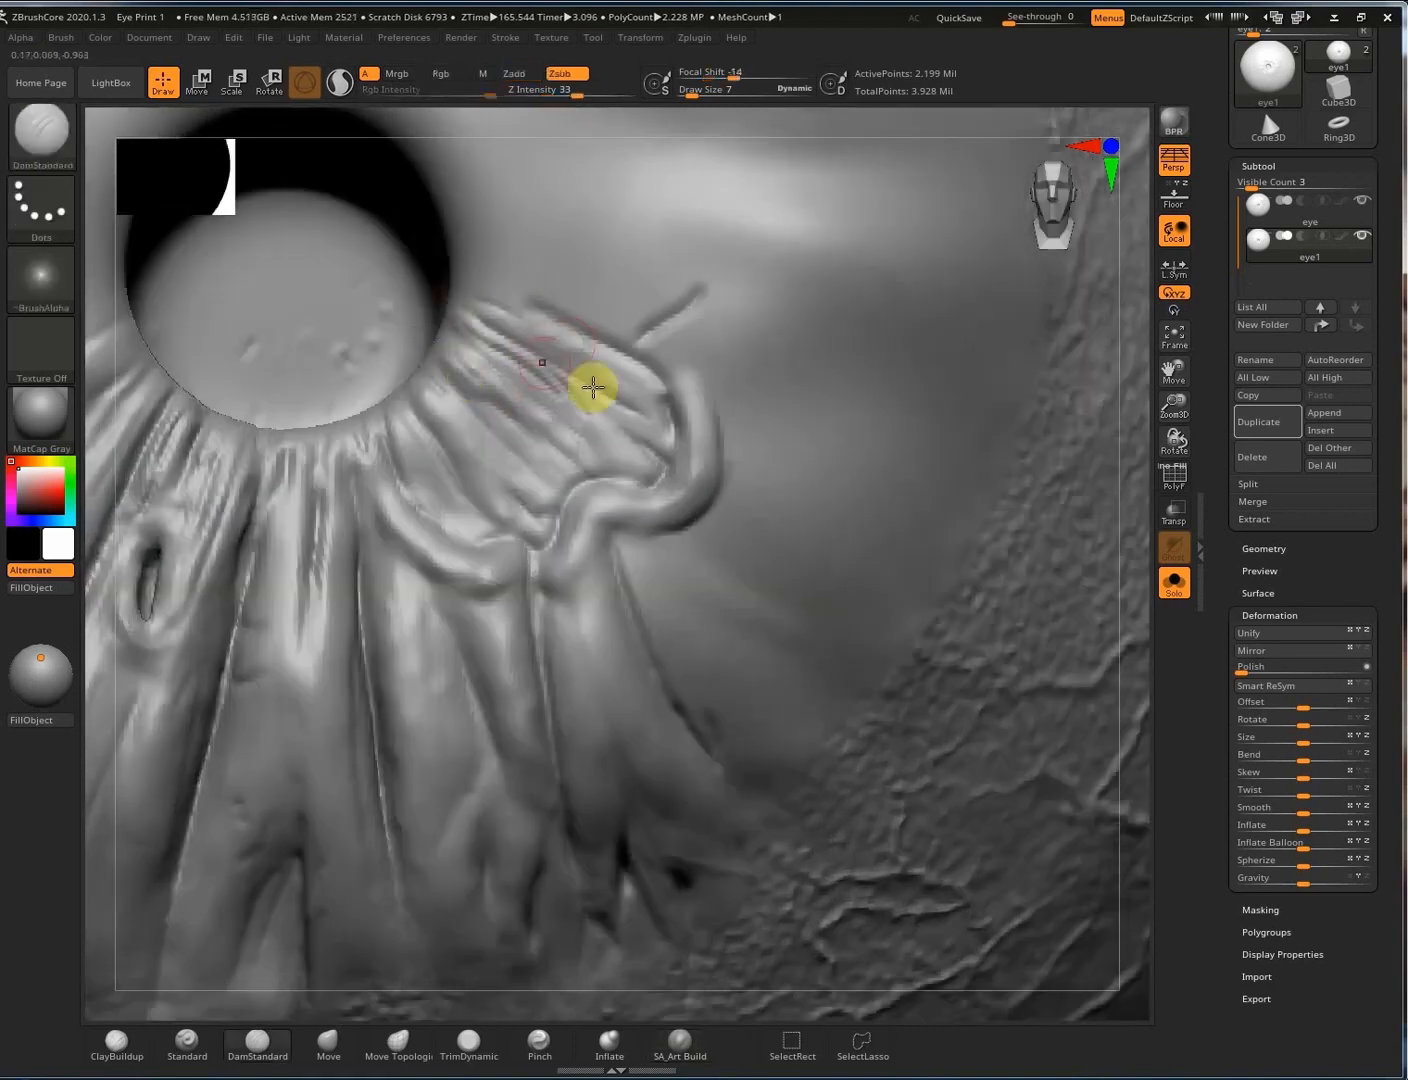
pyautogui.moveTo(481, 308); pyautogui.dragTo(589, 354)
pyautogui.moveTo(432, 371)
pyautogui.mouseDown()
pyautogui.moveTo(569, 490)
pyautogui.moveTo(534, 497)
pyautogui.mouseUp()
pyautogui.moveTo(633, 256); pyautogui.dragTo(576, 265, button='right')
pyautogui.keyDown('ctrl'); pyautogui.moveTo(1023, 712); pyautogui.dragTo(1035, 799); pyautogui.keyUp('ctrl')
# Build up a ClayBuildup strip along the wavy ridge.
pyautogui.press('b')
pyautogui.press('c')
pyautogui.press('b')
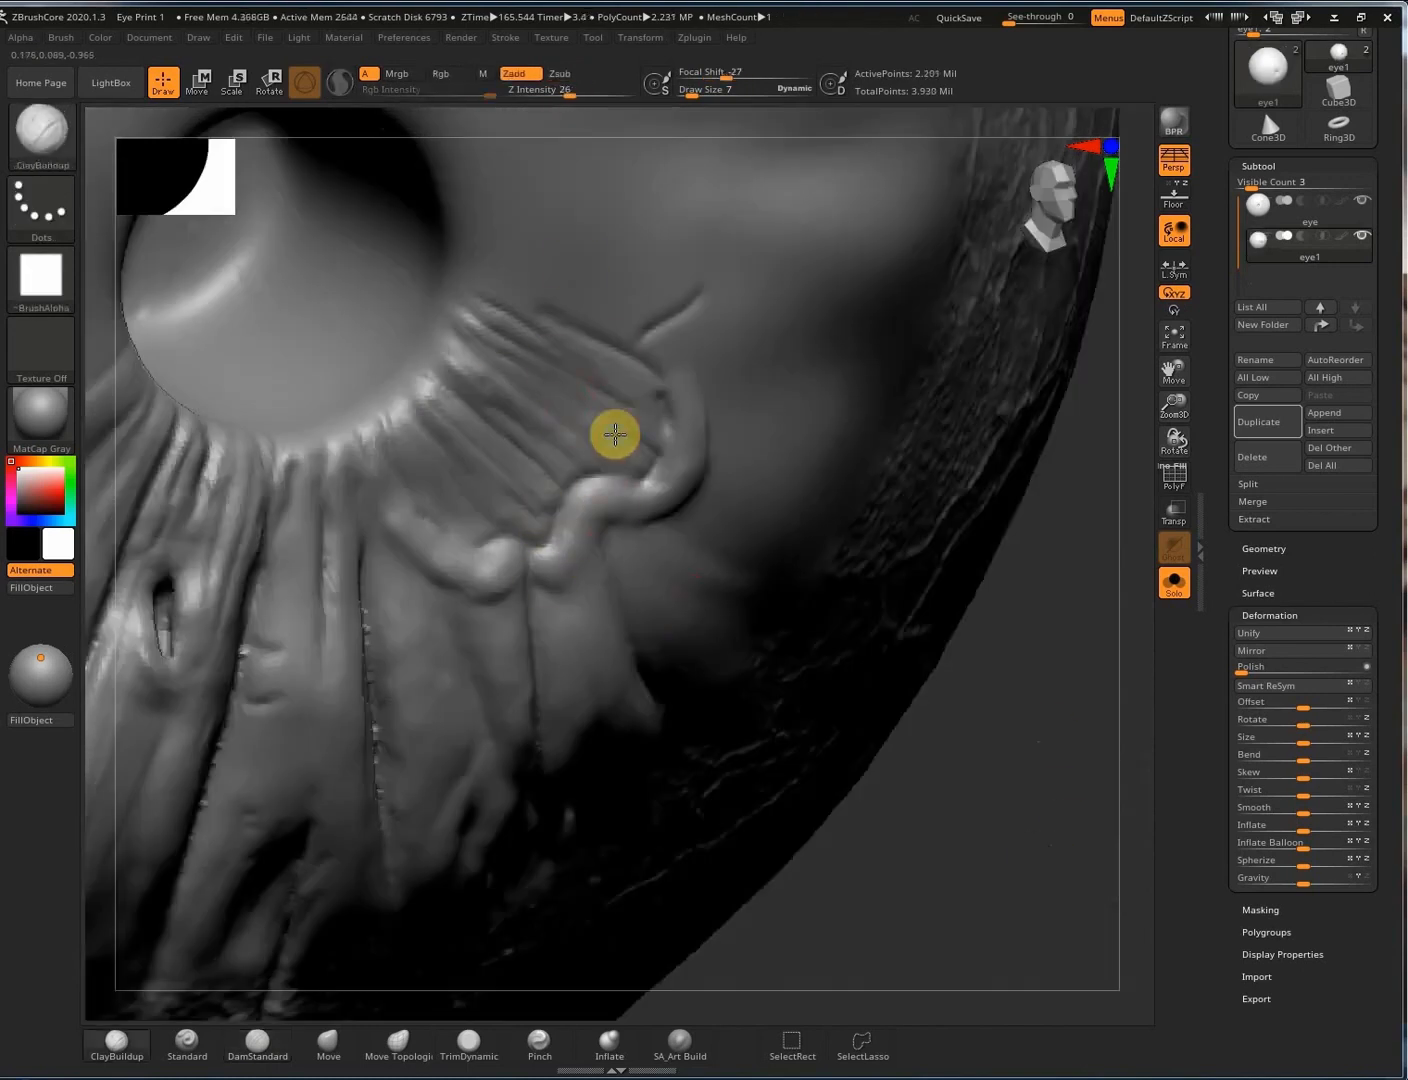
pyautogui.moveTo(638, 415)
pyautogui.keyDown('alt'); pyautogui.mouseDown(button='right')
pyautogui.moveTo(619, 472)
pyautogui.moveTo(875, 359)
pyautogui.mouseUp(button='right'); pyautogui.keyUp('alt')
pyautogui.moveTo(765, 328)
pyautogui.mouseDown()
pyautogui.moveTo(641, 541)
pyautogui.moveTo(619, 541)
pyautogui.moveTo(757, 397)
pyautogui.moveTo(696, 523)
pyautogui.moveTo(650, 549)
pyautogui.mouseUp()
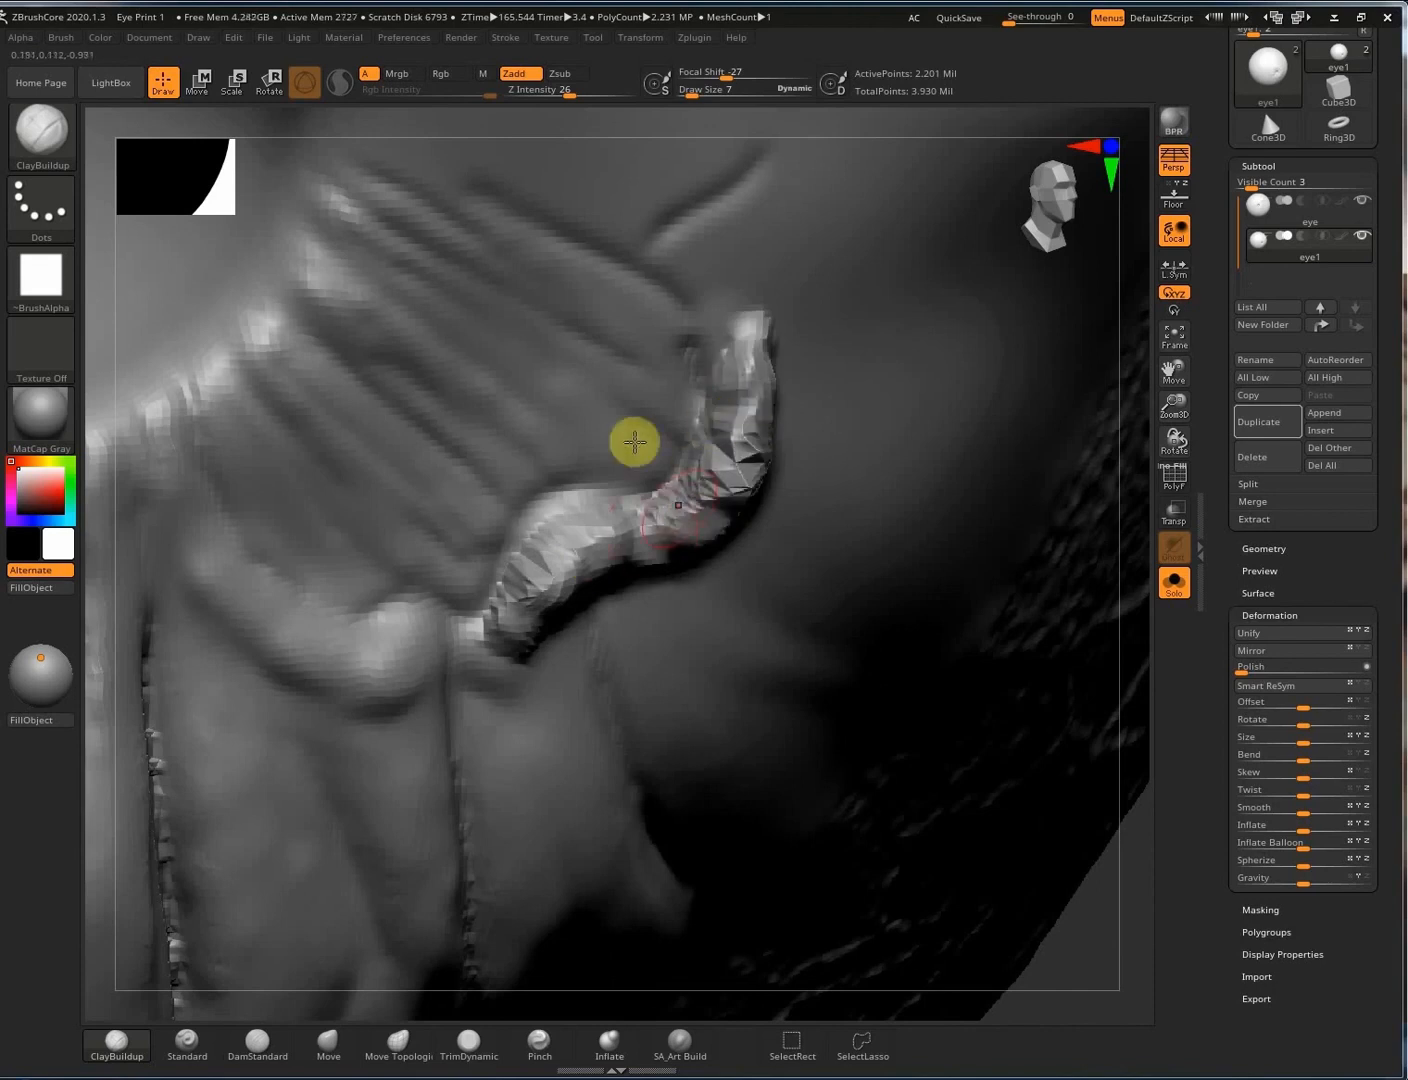
pyautogui.moveTo(635, 443)
pyautogui.keyDown('alt'); pyautogui.mouseDown(button='right')
pyautogui.moveTo(546, 435)
pyautogui.moveTo(481, 517)
pyautogui.mouseUp(button='right'); pyautogui.keyUp('alt')
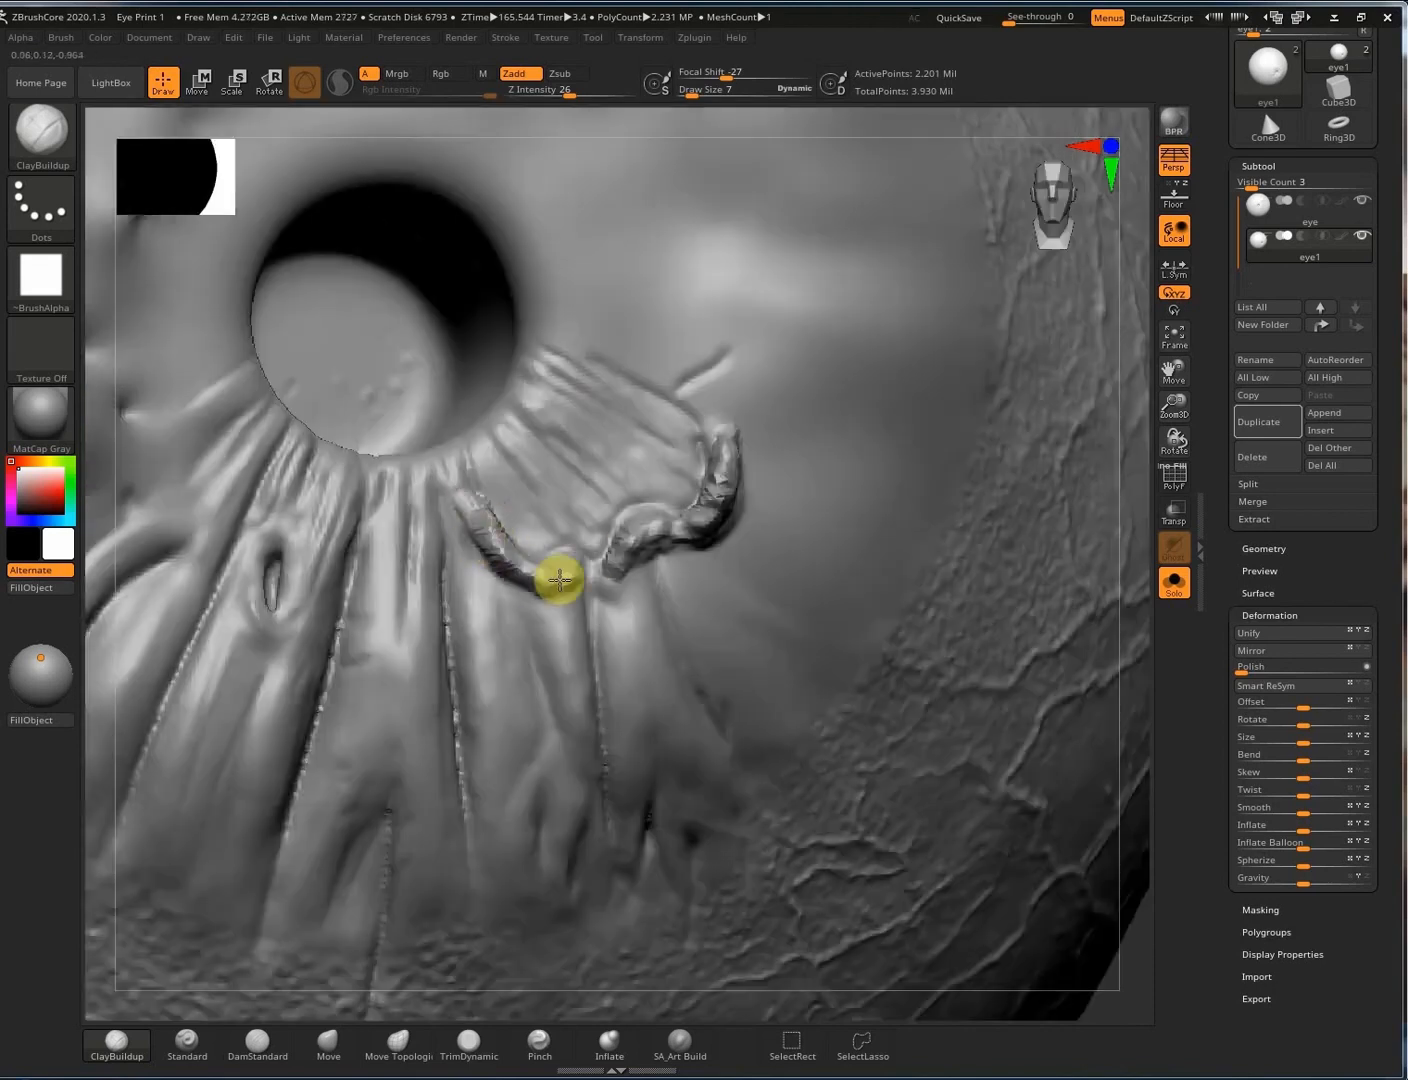
pyautogui.moveTo(558, 580)
pyautogui.mouseDown()
pyautogui.moveTo(485, 553)
pyautogui.moveTo(569, 562)
pyautogui.mouseUp()
pyautogui.moveTo(911, 801)
pyautogui.mouseDown(button='right')
pyautogui.moveTo(1097, 941)
pyautogui.moveTo(1090, 918)
pyautogui.mouseUp(button='right')
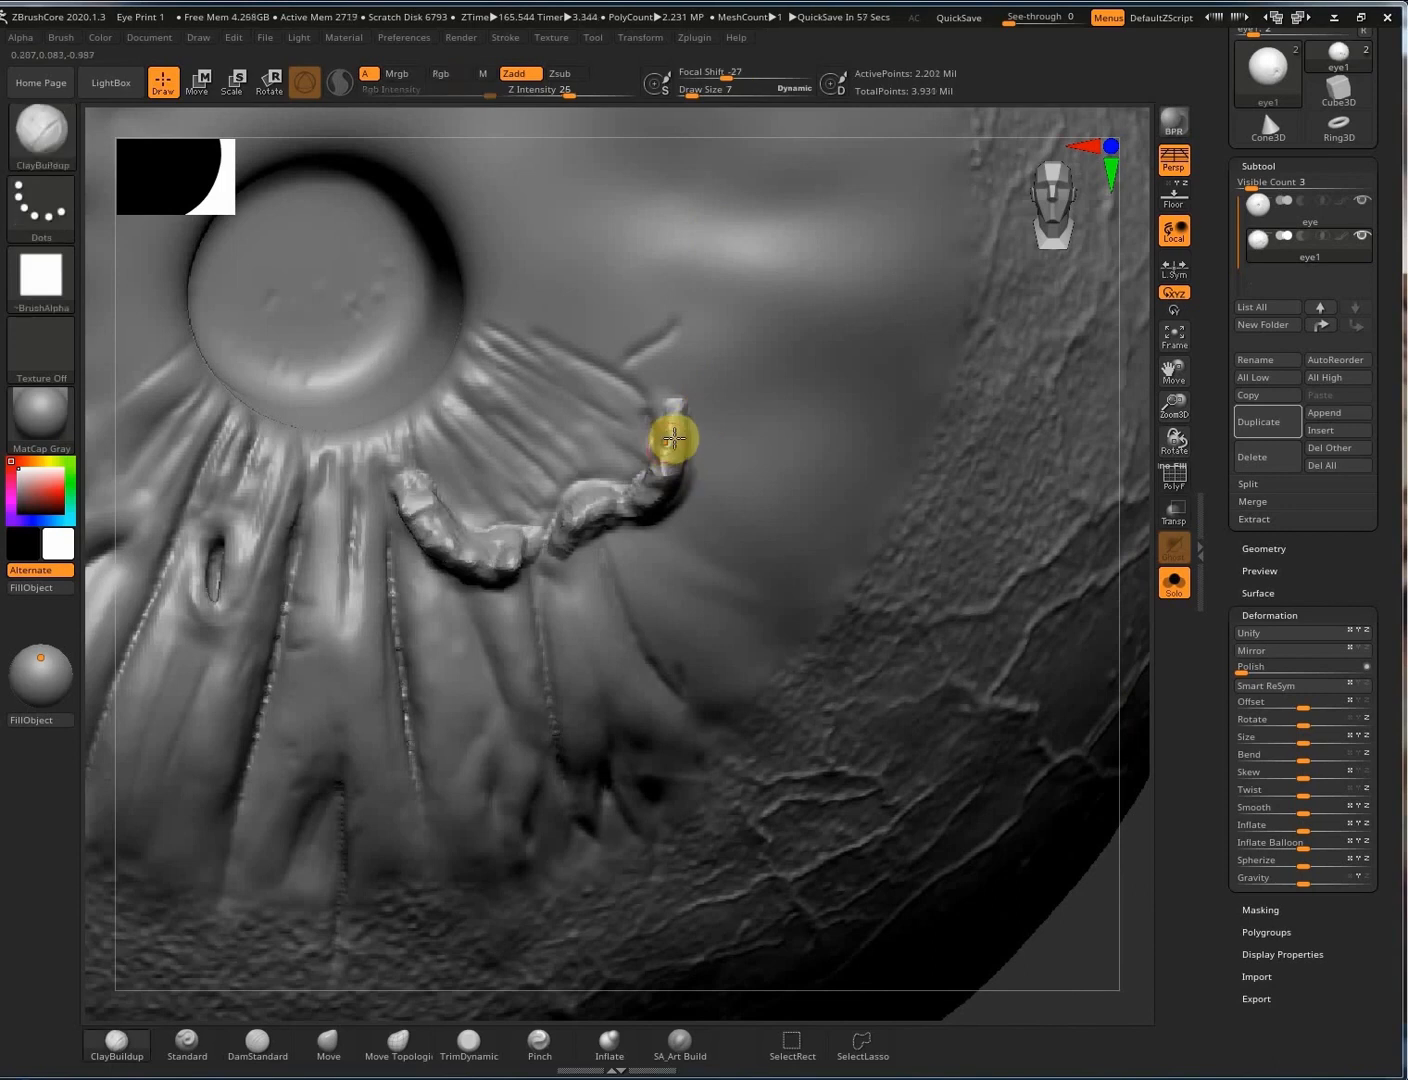
# Add a raised clay bump to the ridge and smooth it.
pyautogui.moveTo(673, 440); pyautogui.dragTo(735, 433, button='right')
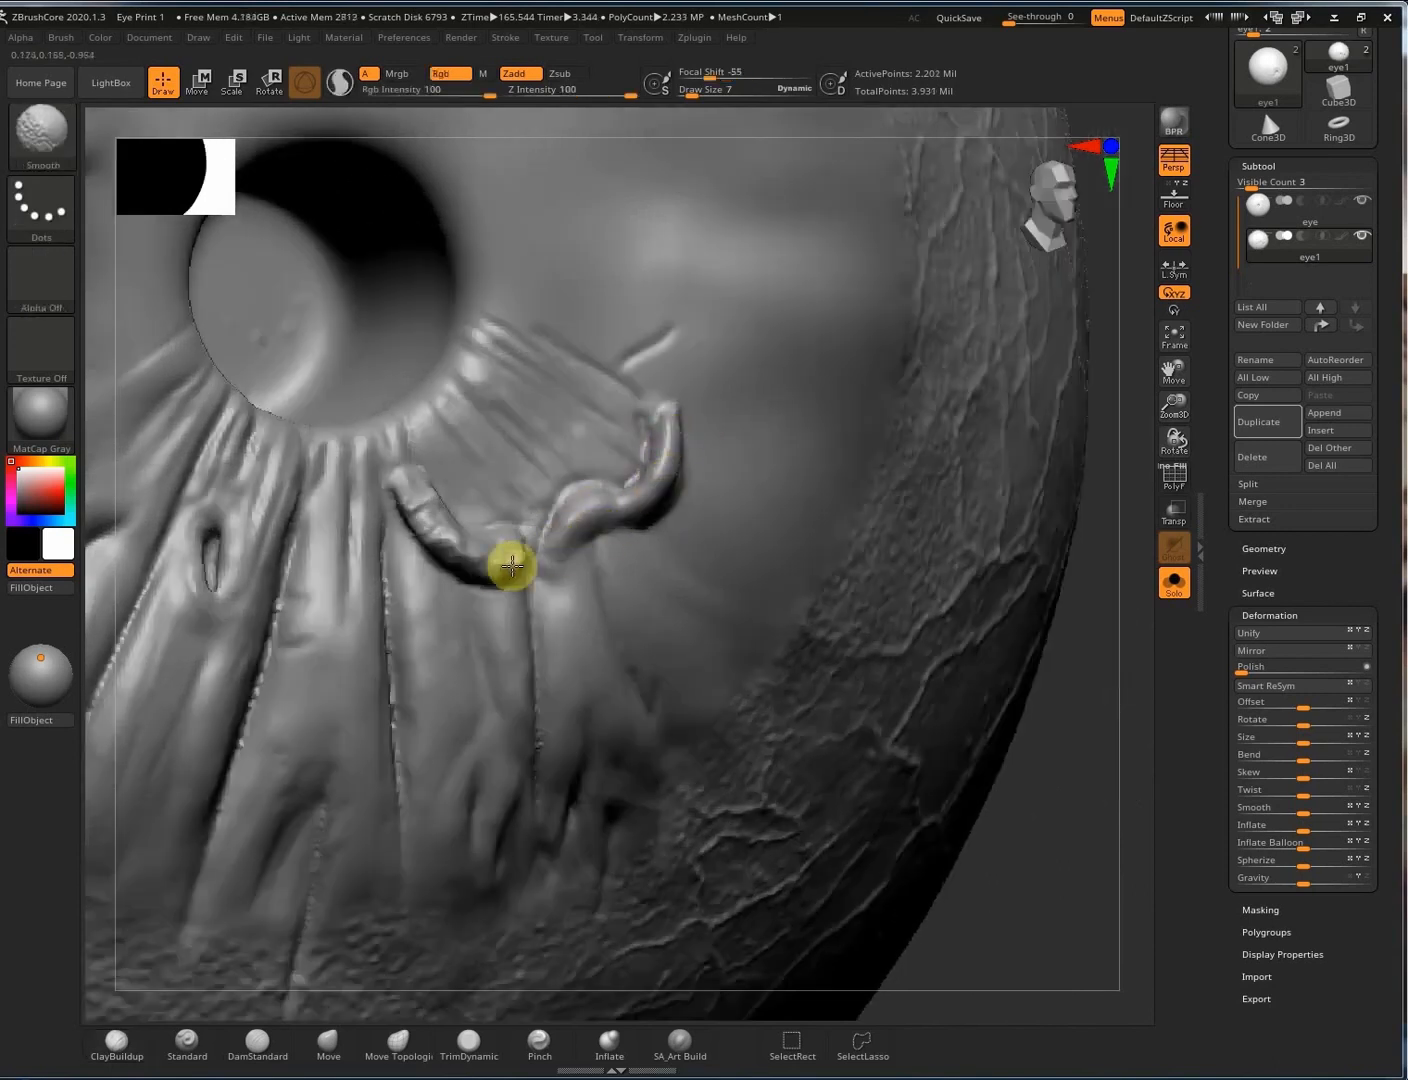
pyautogui.moveTo(512, 566)
pyautogui.mouseDown()
pyautogui.moveTo(438, 546)
pyautogui.moveTo(655, 493)
pyautogui.mouseUp()
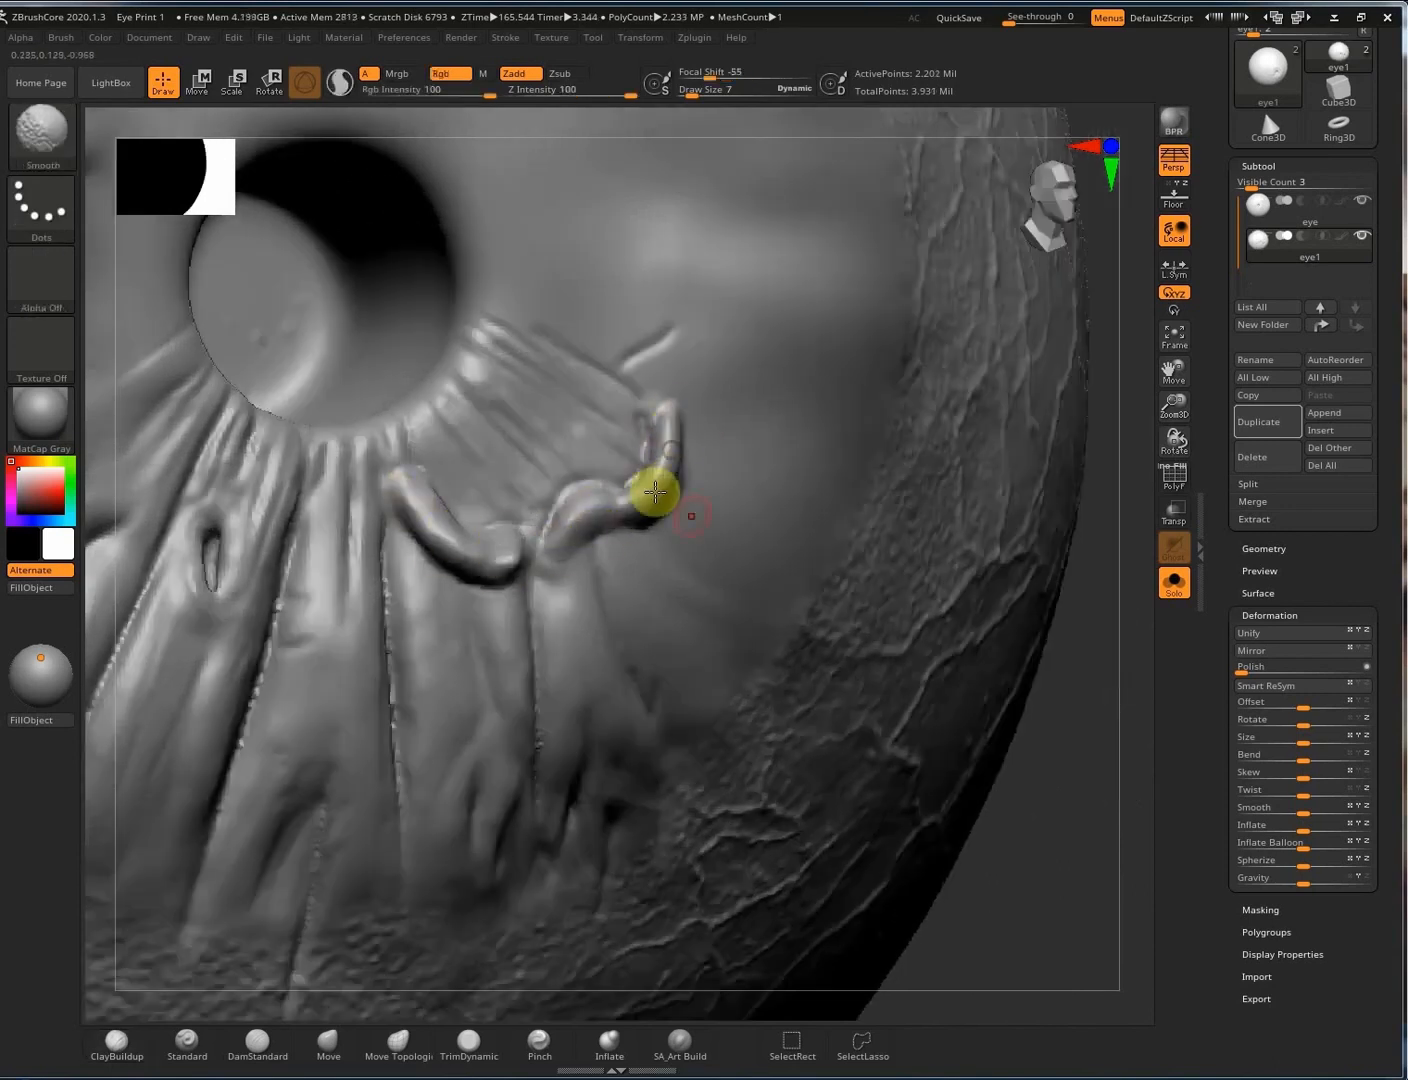
pyautogui.moveTo(654, 493); pyautogui.dragTo(520, 544, button='right')
pyautogui.moveTo(520, 545)
pyautogui.keyDown('shift'); pyautogui.mouseDown()
pyautogui.moveTo(511, 534)
pyautogui.moveTo(498, 590)
pyautogui.moveTo(498, 702)
pyautogui.mouseUp(); pyautogui.keyUp('shift')
# At Draw Size 14, build up clay folds hanging below the left and right ridges.
pyautogui.press('s')
pyautogui.moveTo(403, 576)
pyautogui.mouseDown()
pyautogui.moveTo(413, 721)
pyautogui.moveTo(440, 643)
pyautogui.mouseUp()
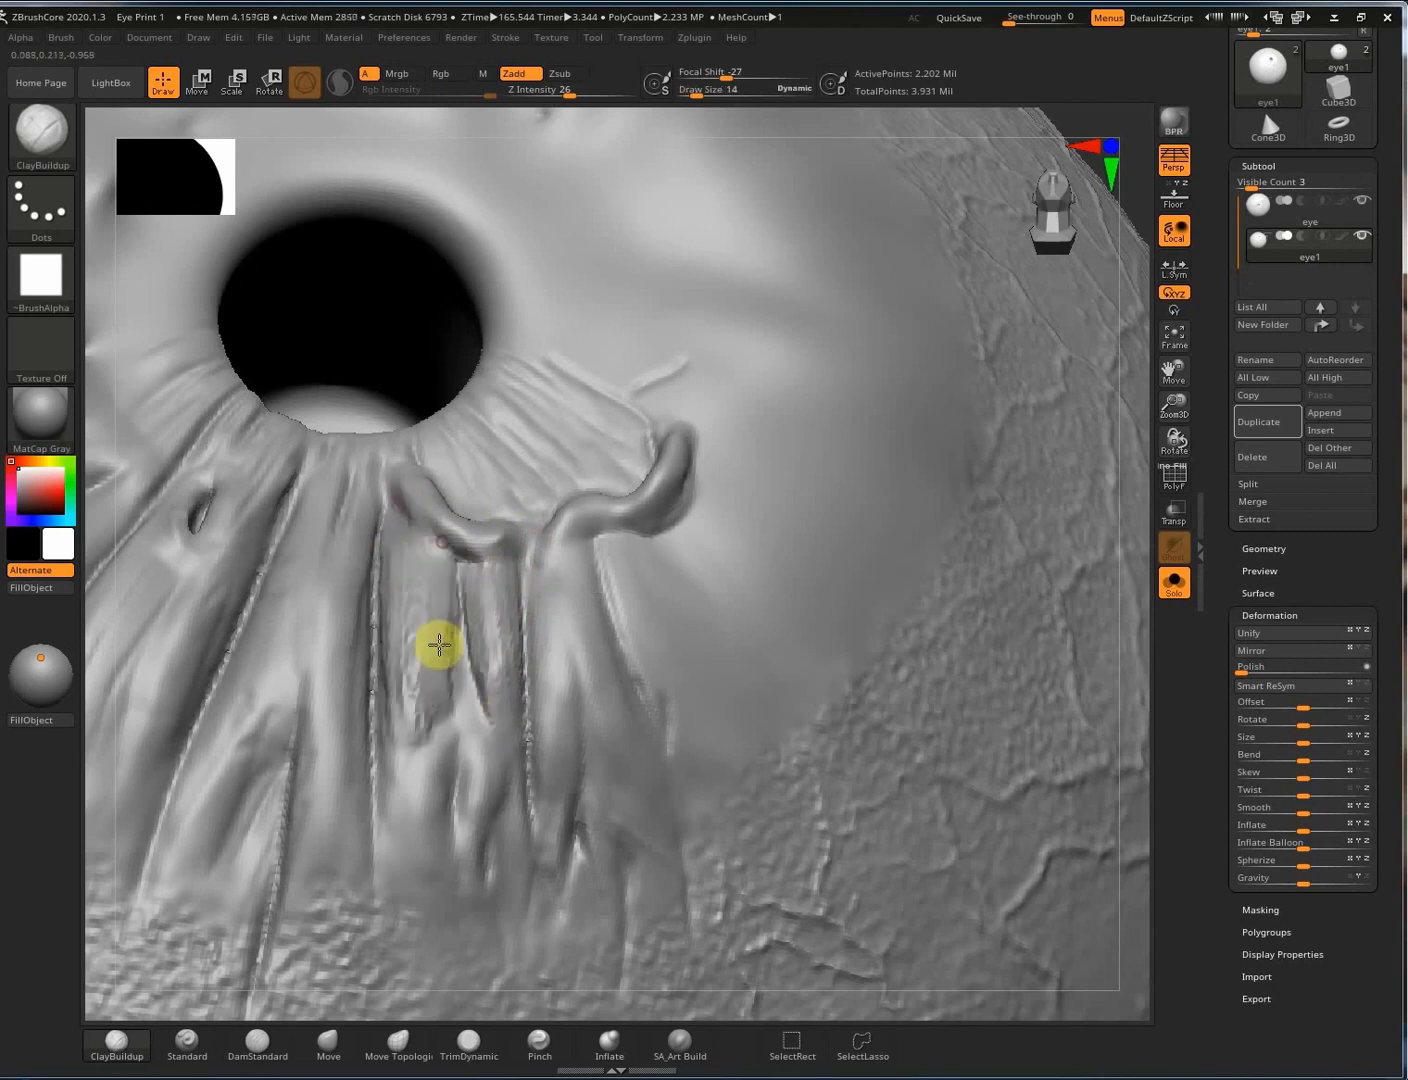
pyautogui.moveTo(430, 548)
pyautogui.mouseDown()
pyautogui.moveTo(409, 678)
pyautogui.moveTo(430, 680)
pyautogui.mouseUp()
pyautogui.moveTo(565, 534); pyautogui.dragTo(554, 735)
pyautogui.moveTo(586, 533); pyautogui.dragTo(651, 770)
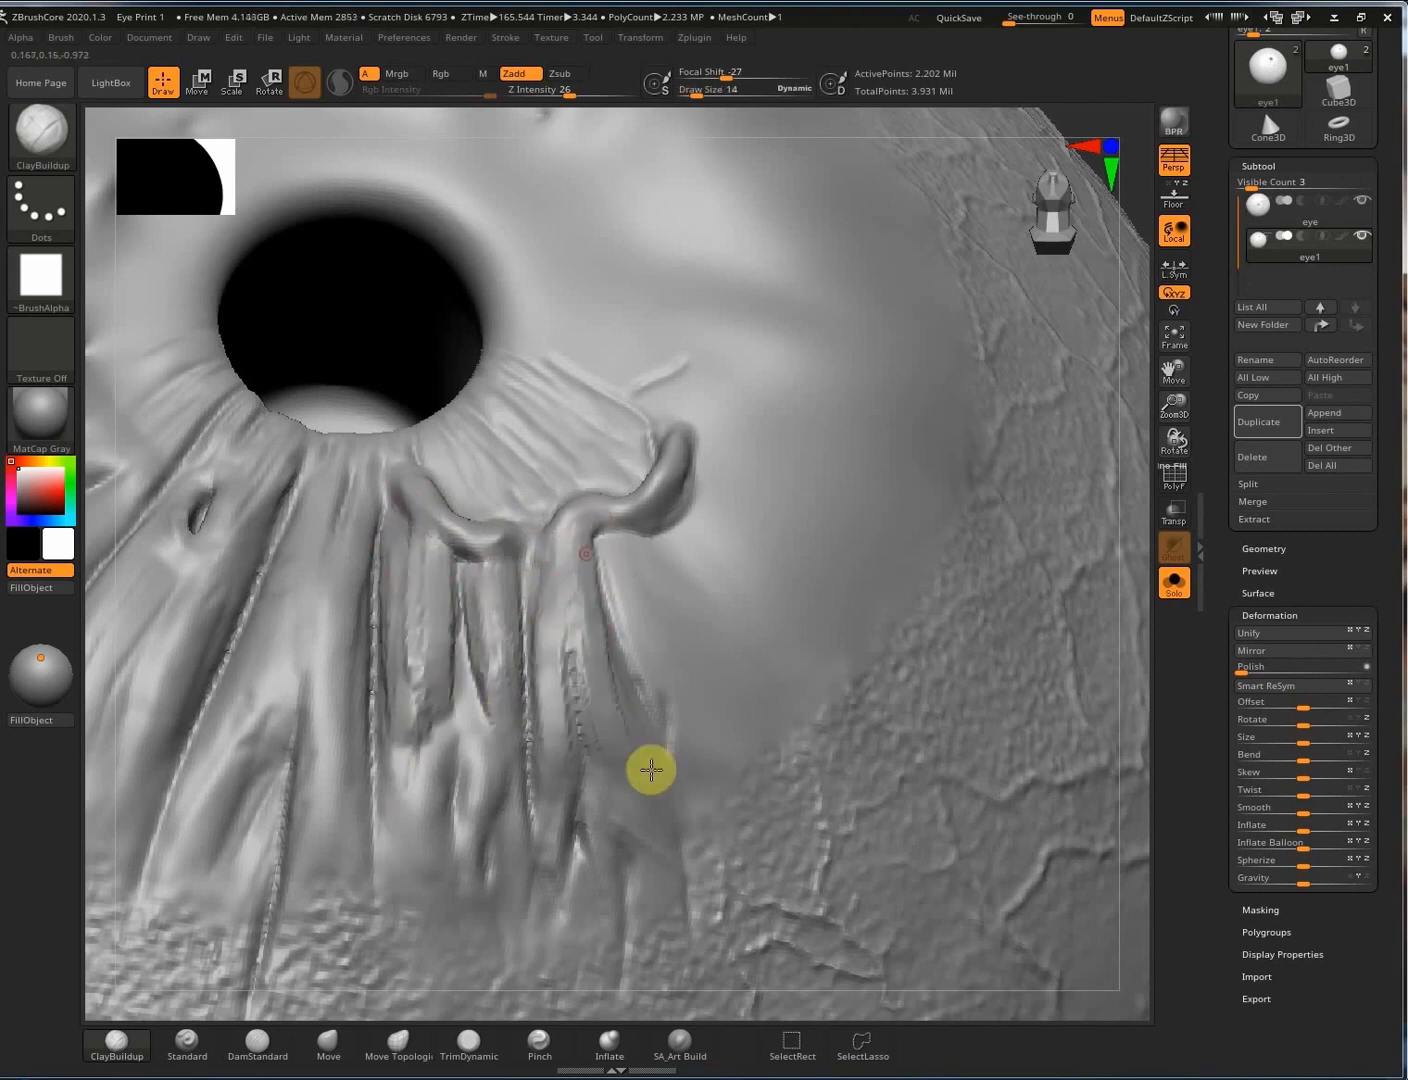
pyautogui.moveTo(650, 566); pyautogui.dragTo(702, 675)
pyautogui.moveTo(671, 523); pyautogui.dragTo(691, 608)
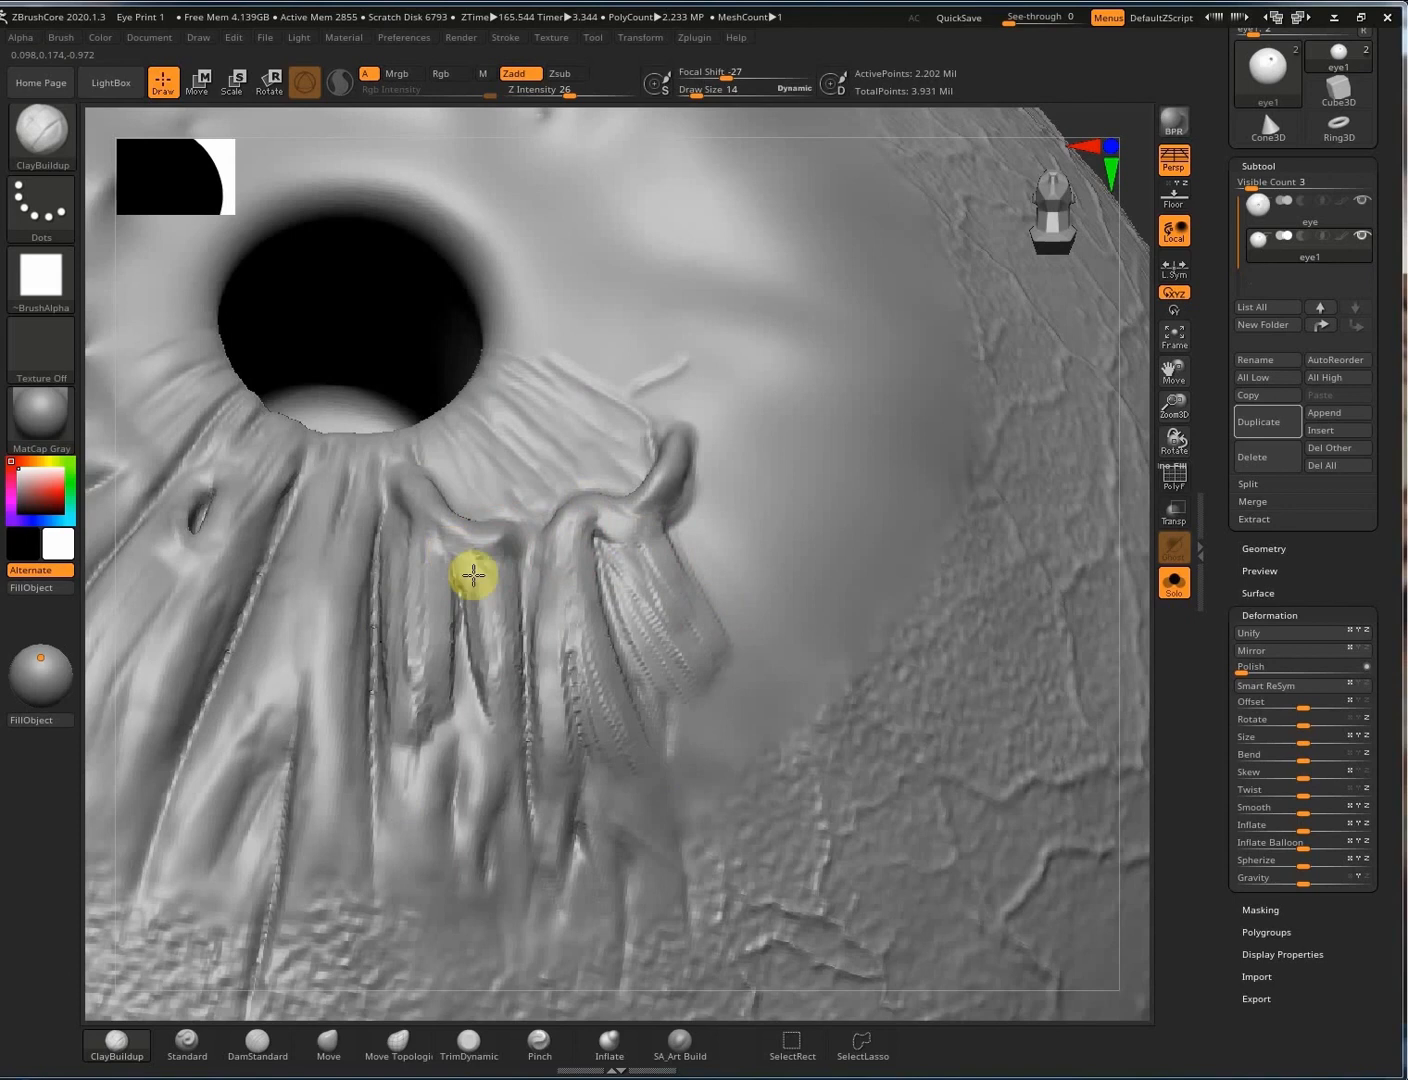
pyautogui.moveTo(473, 575); pyautogui.dragTo(501, 690)
pyautogui.moveTo(427, 583); pyautogui.dragTo(418, 622)
pyautogui.moveTo(433, 765); pyautogui.dragTo(422, 850)
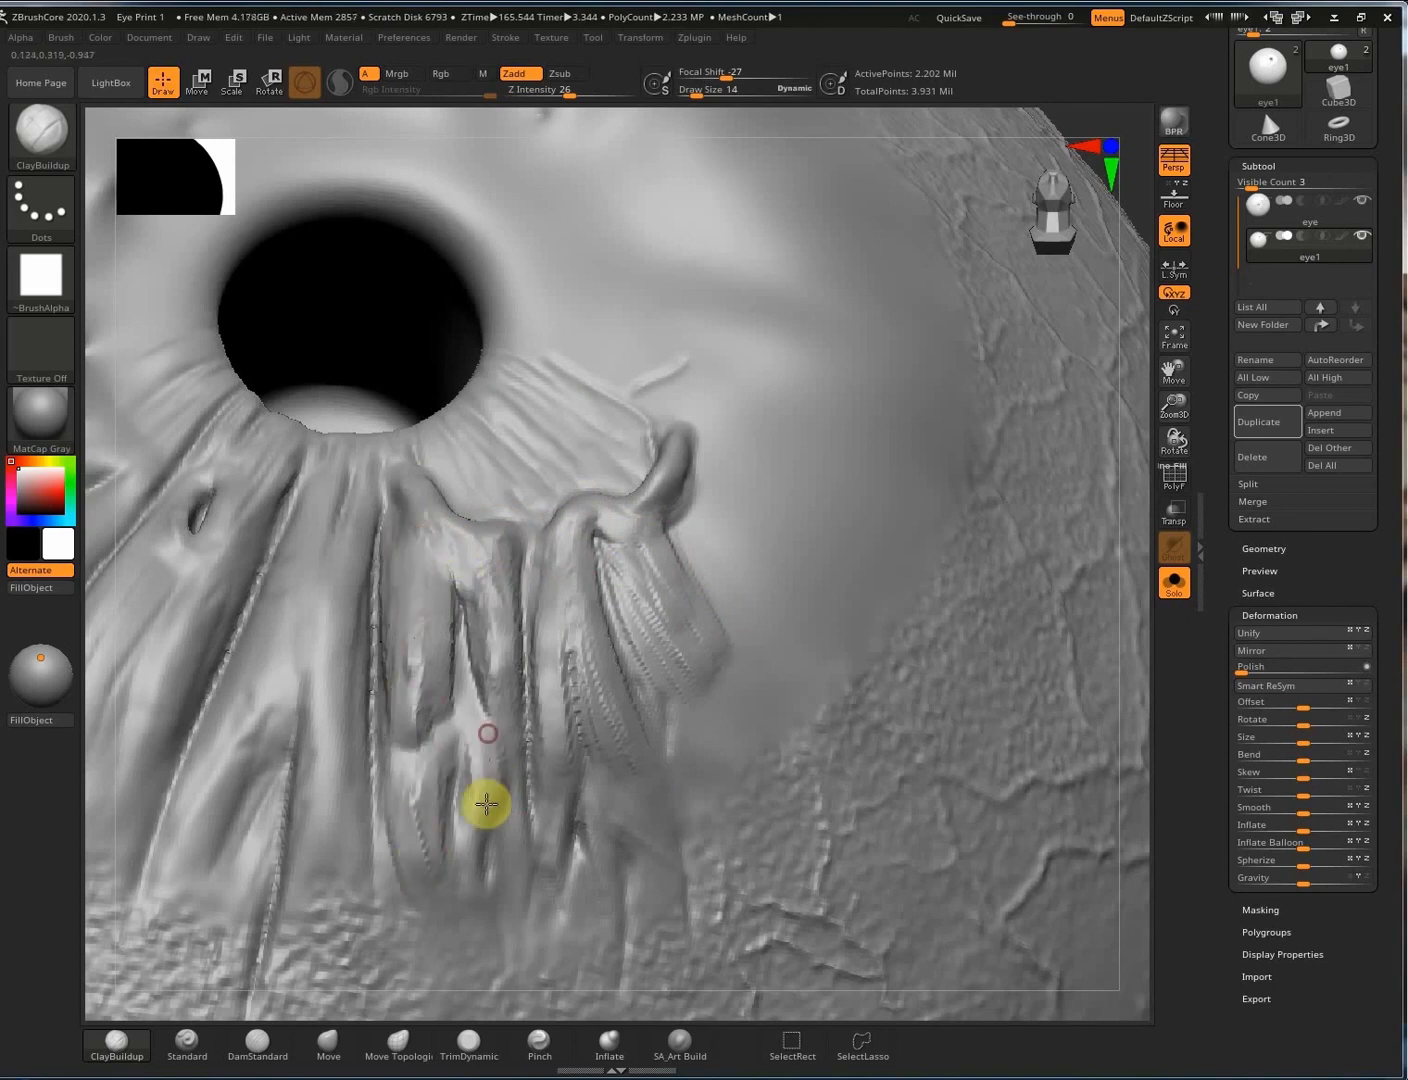
pyautogui.moveTo(487, 805); pyautogui.dragTo(494, 862)
pyautogui.moveTo(1144, 190)
pyautogui.keyDown('alt'); pyautogui.mouseDown()
pyautogui.moveTo(1143, 264)
pyautogui.moveTo(952, 410)
pyautogui.moveTo(985, 365)
pyautogui.moveTo(801, 487)
pyautogui.moveTo(952, 398)
pyautogui.mouseUp(); pyautogui.keyUp('alt')
pyautogui.press('ctrl')
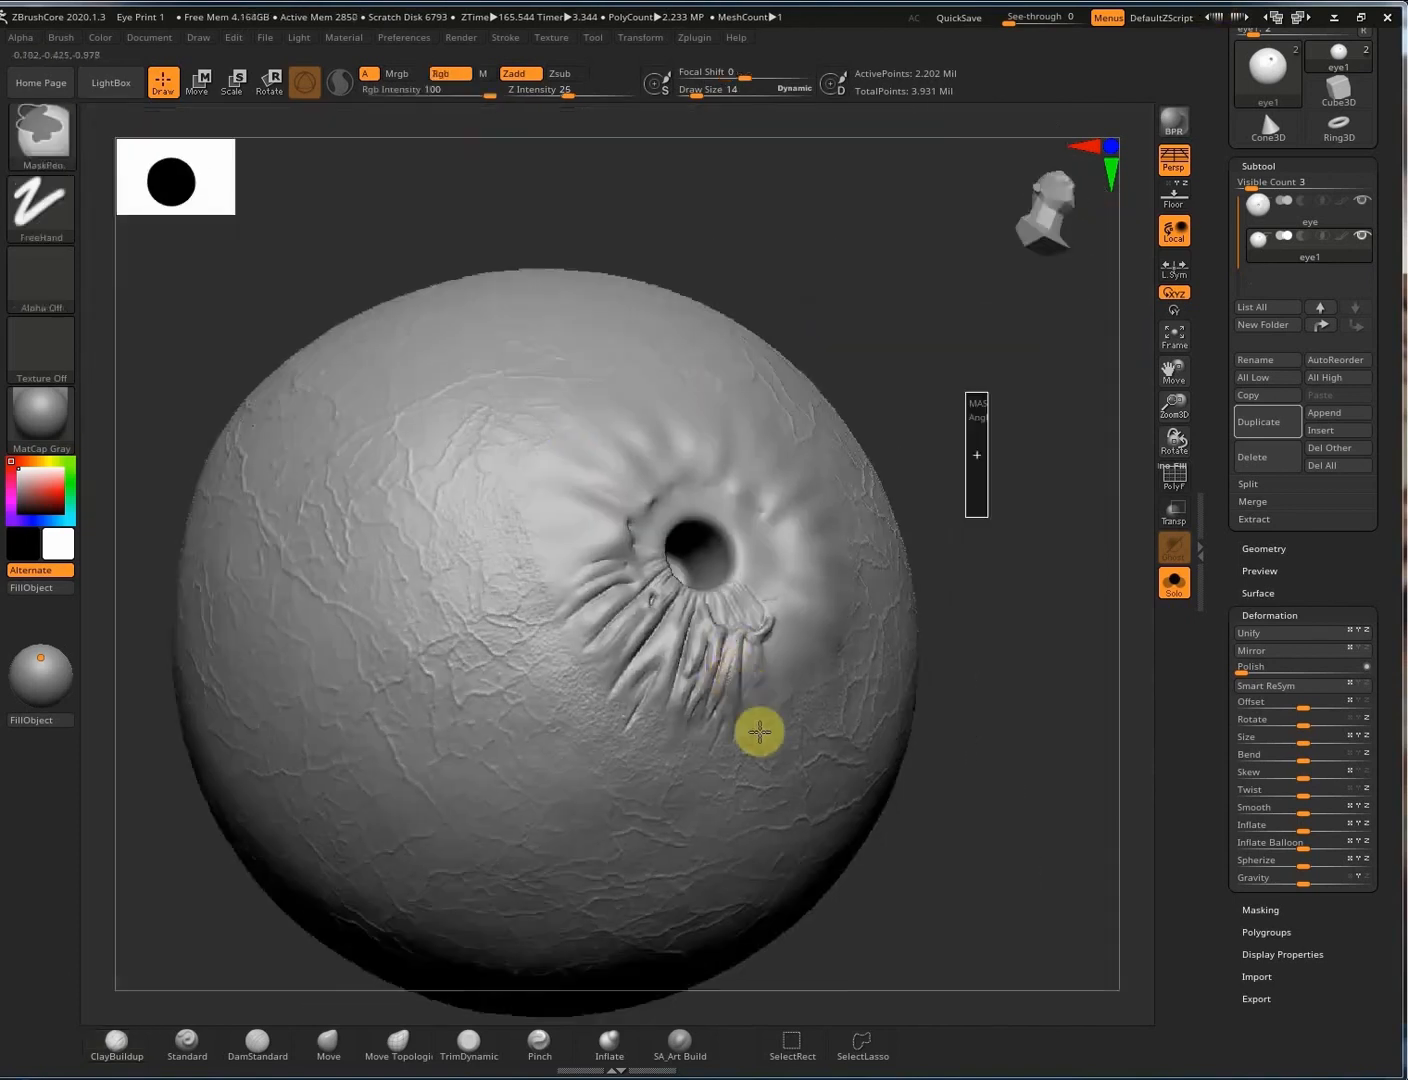
# Zoom in, lower Draw Size to 4, and carve jagged pits into the fold crease.
pyautogui.moveTo(760, 655)
pyautogui.keyDown('ctrl'); pyautogui.mouseDown(button='right')
pyautogui.moveTo(710, 638)
pyautogui.moveTo(713, 572)
pyautogui.moveTo(686, 546)
pyautogui.mouseUp(button='right'); pyautogui.keyUp('ctrl')
pyautogui.press('space')
pyautogui.moveTo(694, 546); pyautogui.dragTo(687, 537)
pyautogui.keyDown('ctrl'); pyautogui.moveTo(1029, 535); pyautogui.dragTo(660, 439, button='right'); pyautogui.keyUp('ctrl')
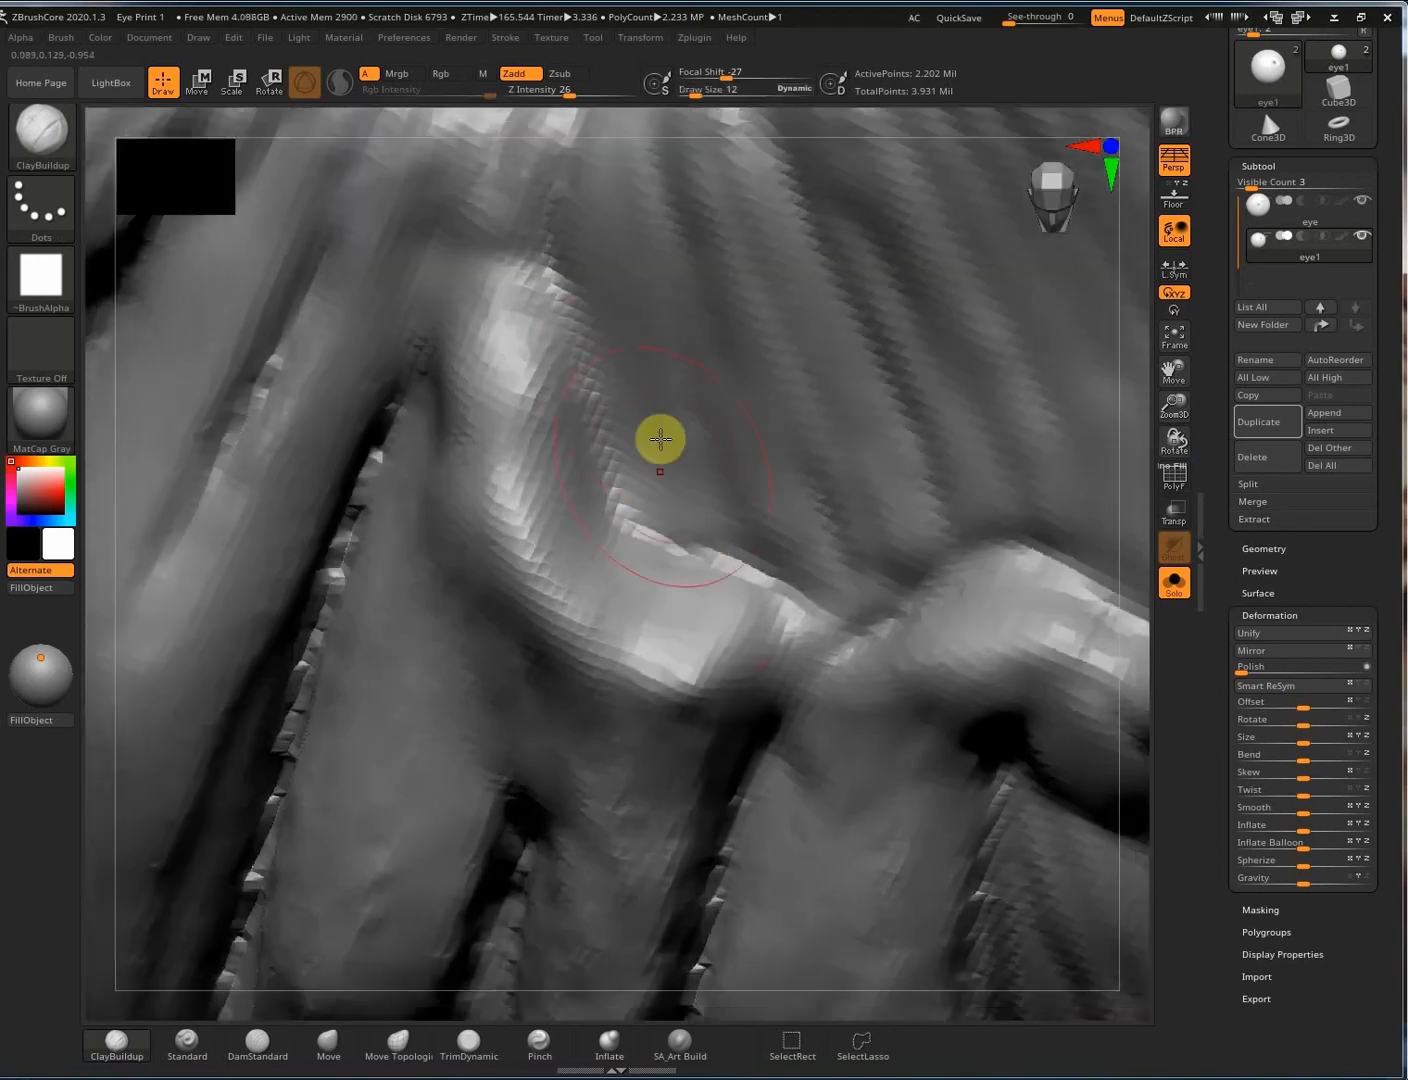
pyautogui.press('s')
pyautogui.moveTo(664, 424)
pyautogui.keyDown('alt'); pyautogui.mouseDown()
pyautogui.moveTo(687, 501)
pyautogui.moveTo(617, 464)
pyautogui.mouseUp(); pyautogui.keyUp('alt')
pyautogui.moveTo(589, 408)
pyautogui.keyDown('alt'); pyautogui.mouseDown()
pyautogui.moveTo(651, 528)
pyautogui.moveTo(621, 469)
pyautogui.mouseUp(); pyautogui.keyUp('alt')
pyautogui.moveTo(700, 505)
pyautogui.mouseDown(button='right')
pyautogui.moveTo(745, 537)
pyautogui.moveTo(629, 537)
pyautogui.mouseUp(button='right')
pyautogui.moveTo(629, 537)
pyautogui.keyDown('alt'); pyautogui.mouseDown()
pyautogui.moveTo(611, 528)
pyautogui.moveTo(723, 566)
pyautogui.moveTo(648, 558)
pyautogui.moveTo(599, 413)
pyautogui.mouseUp(); pyautogui.keyUp('alt')
# Undo a spiky cut on the right fold and carve jagged cuts into the left pit.
pyautogui.moveTo(767, 485)
pyautogui.mouseDown(button='right')
pyautogui.moveTo(656, 474)
pyautogui.moveTo(345, 495)
pyautogui.mouseUp(button='right')
pyautogui.moveTo(769, 501)
pyautogui.keyDown('alt'); pyautogui.mouseDown()
pyautogui.moveTo(779, 567)
pyautogui.moveTo(651, 533)
pyautogui.moveTo(547, 566)
pyautogui.moveTo(712, 599)
pyautogui.moveTo(811, 560)
pyautogui.moveTo(770, 579)
pyautogui.moveTo(471, 604)
pyautogui.moveTo(391, 572)
pyautogui.mouseUp(); pyautogui.keyUp('alt')
pyautogui.press('ctrl')
pyautogui.hotkey('ctrl', 'z')
pyautogui.moveTo(321, 537); pyautogui.dragTo(283, 578, button='right')
pyautogui.moveTo(283, 577)
pyautogui.keyDown('alt'); pyautogui.mouseDown()
pyautogui.moveTo(217, 487)
pyautogui.moveTo(195, 566)
pyautogui.moveTo(271, 580)
pyautogui.mouseUp(); pyautogui.keyUp('alt')
# Remesh, then carve and deepen the right pit's lower edge.
pyautogui.moveTo(611, 648); pyautogui.dragTo(919, 612, button='right')
pyautogui.keyDown('ctrl'); pyautogui.moveTo(920, 619); pyautogui.dragTo(930, 788); pyautogui.keyUp('ctrl')
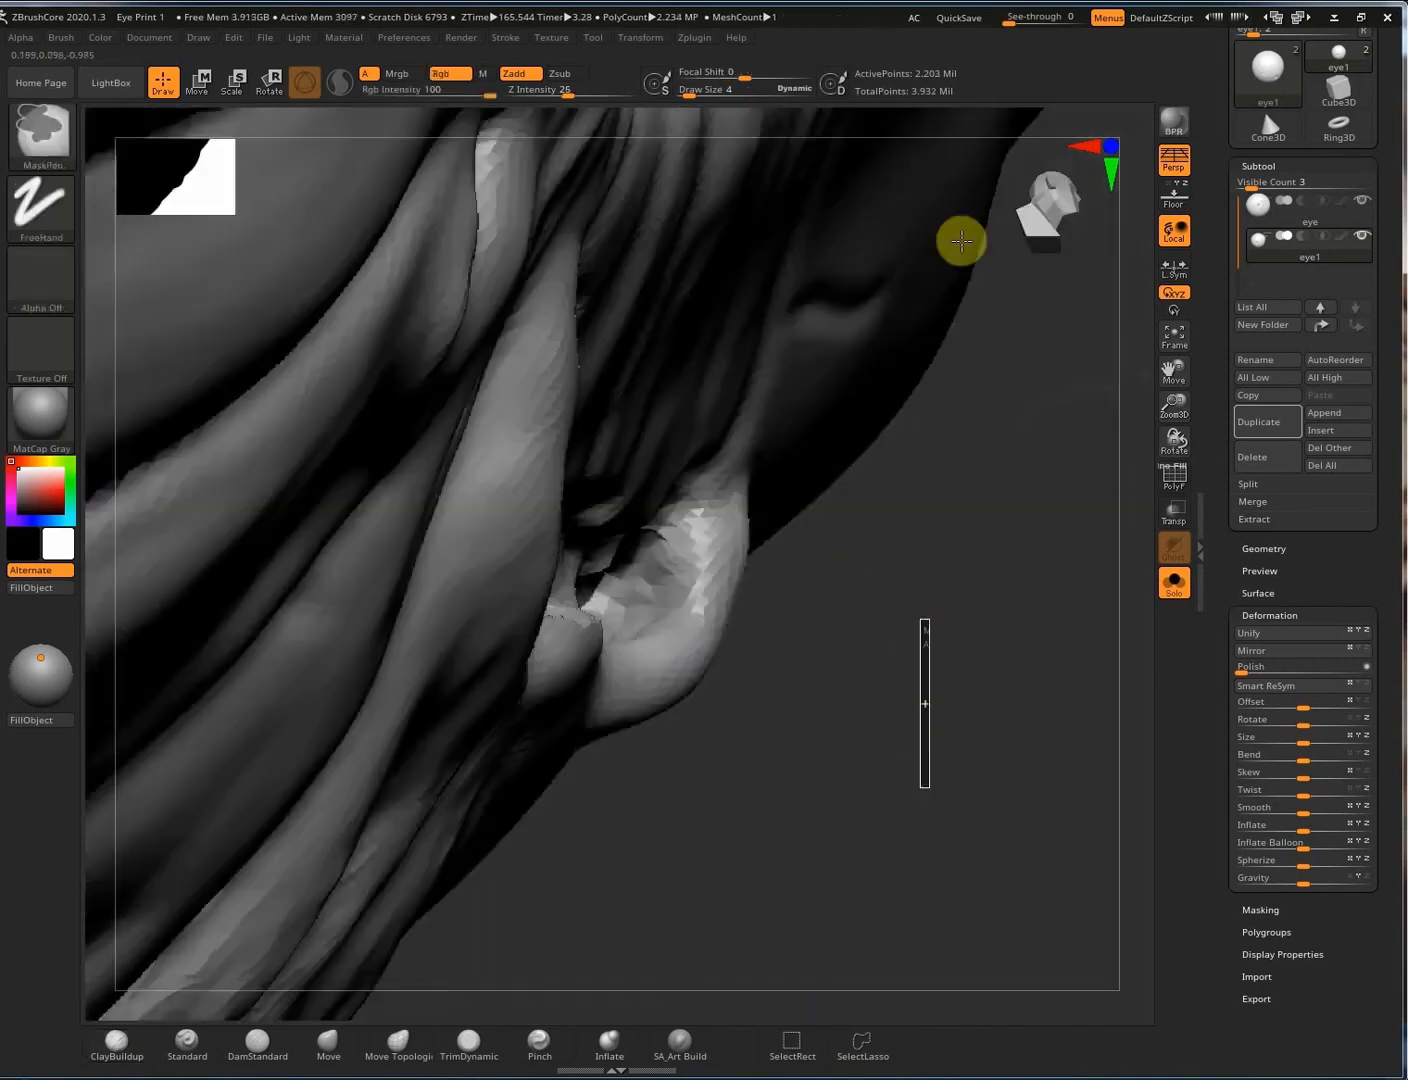
pyautogui.keyDown('alt'); pyautogui.moveTo(662, 545); pyautogui.dragTo(731, 557); pyautogui.keyUp('alt')
pyautogui.moveTo(731, 559); pyautogui.dragTo(660, 645, button='right')
pyautogui.moveTo(657, 660)
pyautogui.keyDown('alt'); pyautogui.mouseDown()
pyautogui.moveTo(690, 552)
pyautogui.moveTo(609, 685)
pyautogui.moveTo(708, 567)
pyautogui.mouseUp(); pyautogui.keyUp('alt')
pyautogui.keyDown('ctrl'); pyautogui.moveTo(919, 622); pyautogui.dragTo(907, 719); pyautogui.keyUp('ctrl')
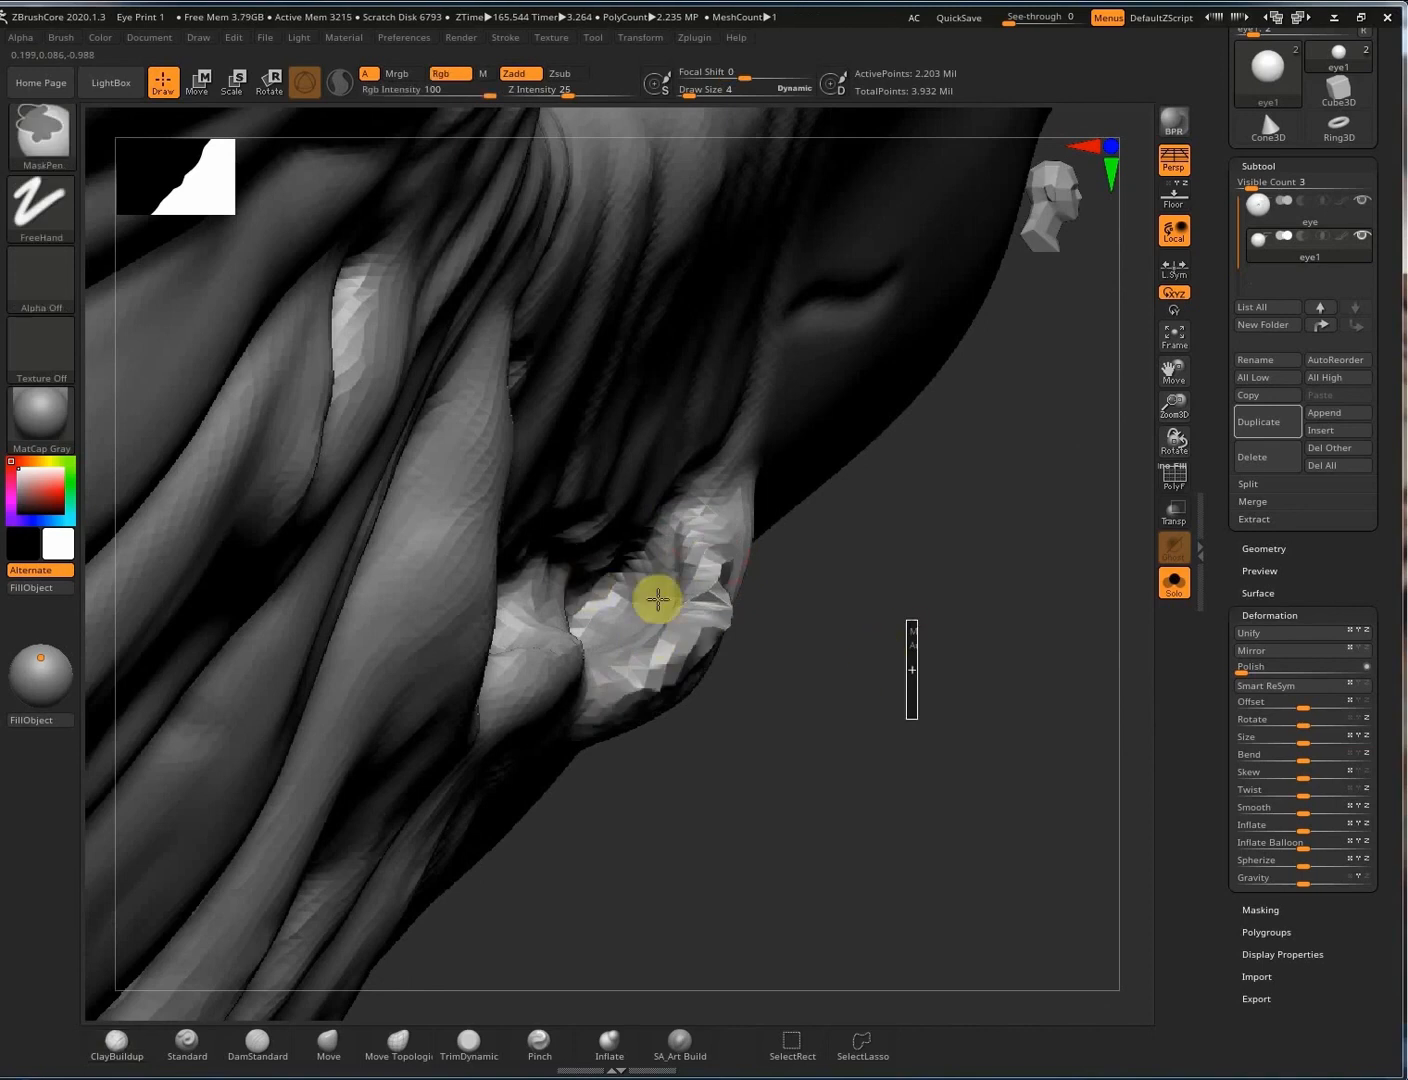
# Deepen both pits into hollows, remeshing between passes, then face the iris straight on.
pyautogui.moveTo(625, 606); pyautogui.dragTo(610, 610, button='right')
pyautogui.moveTo(611, 610)
pyautogui.keyDown('alt'); pyautogui.mouseDown()
pyautogui.moveTo(585, 638)
pyautogui.moveTo(594, 597)
pyautogui.moveTo(637, 585)
pyautogui.mouseUp(); pyautogui.keyUp('alt')
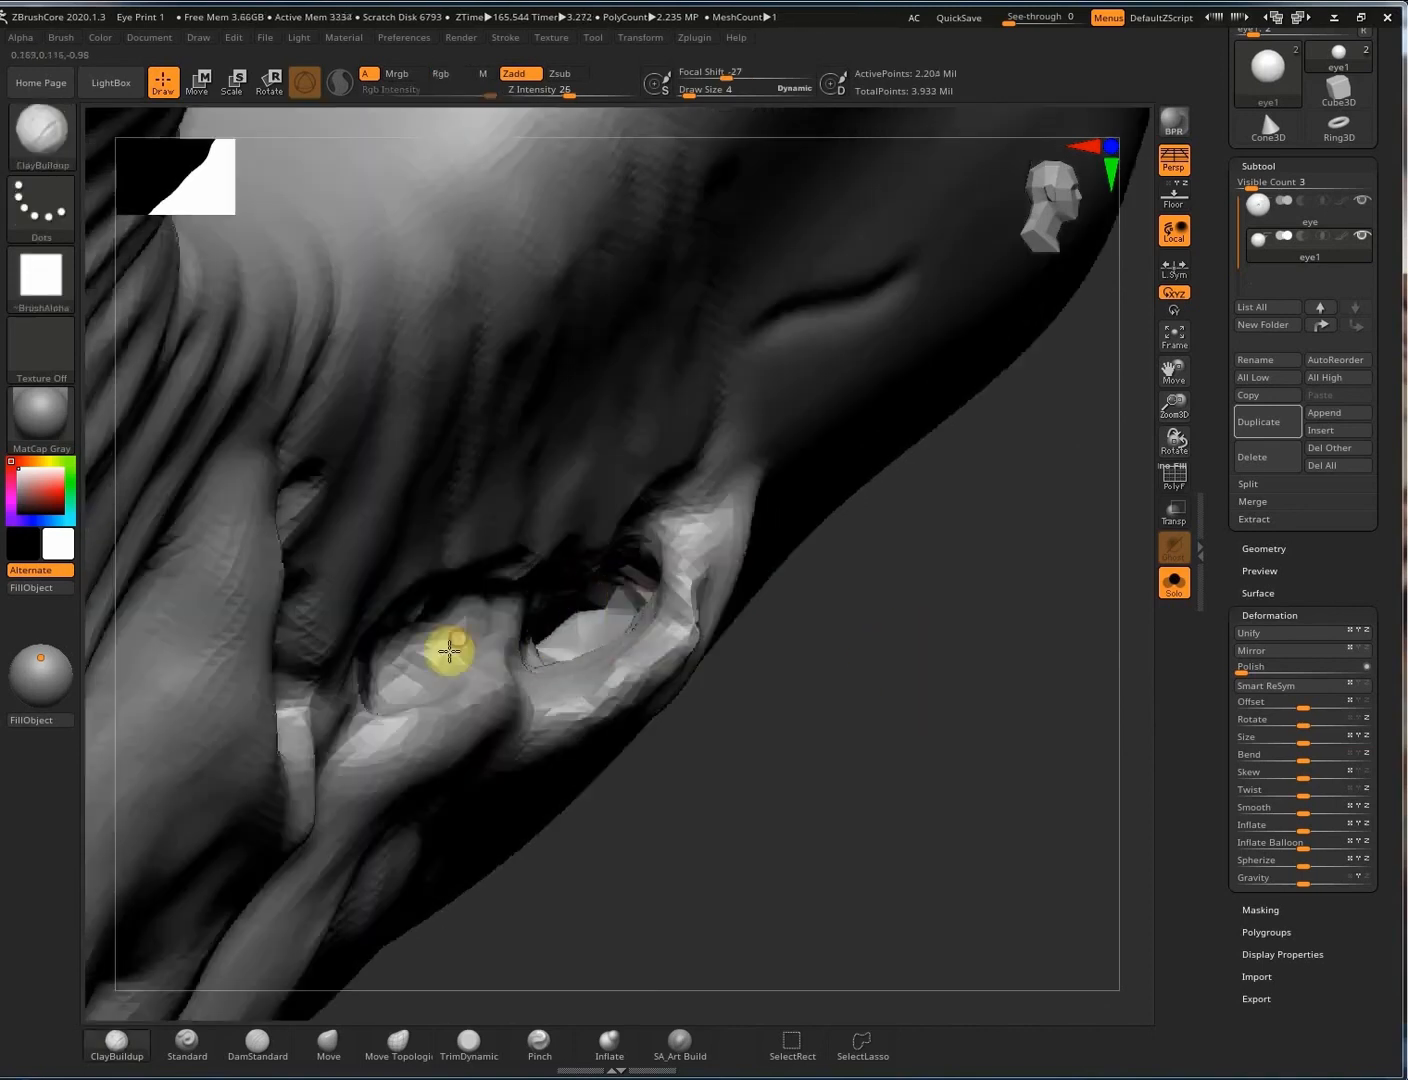
pyautogui.keyDown('alt'); pyautogui.moveTo(449, 651); pyautogui.dragTo(468, 622); pyautogui.keyUp('alt')
pyautogui.moveTo(467, 621)
pyautogui.mouseDown(button='right')
pyautogui.moveTo(340, 657)
pyautogui.moveTo(947, 345)
pyautogui.mouseUp(button='right')
pyautogui.keyDown('ctrl'); pyautogui.moveTo(1034, 873); pyautogui.dragTo(1039, 941); pyautogui.keyUp('ctrl')
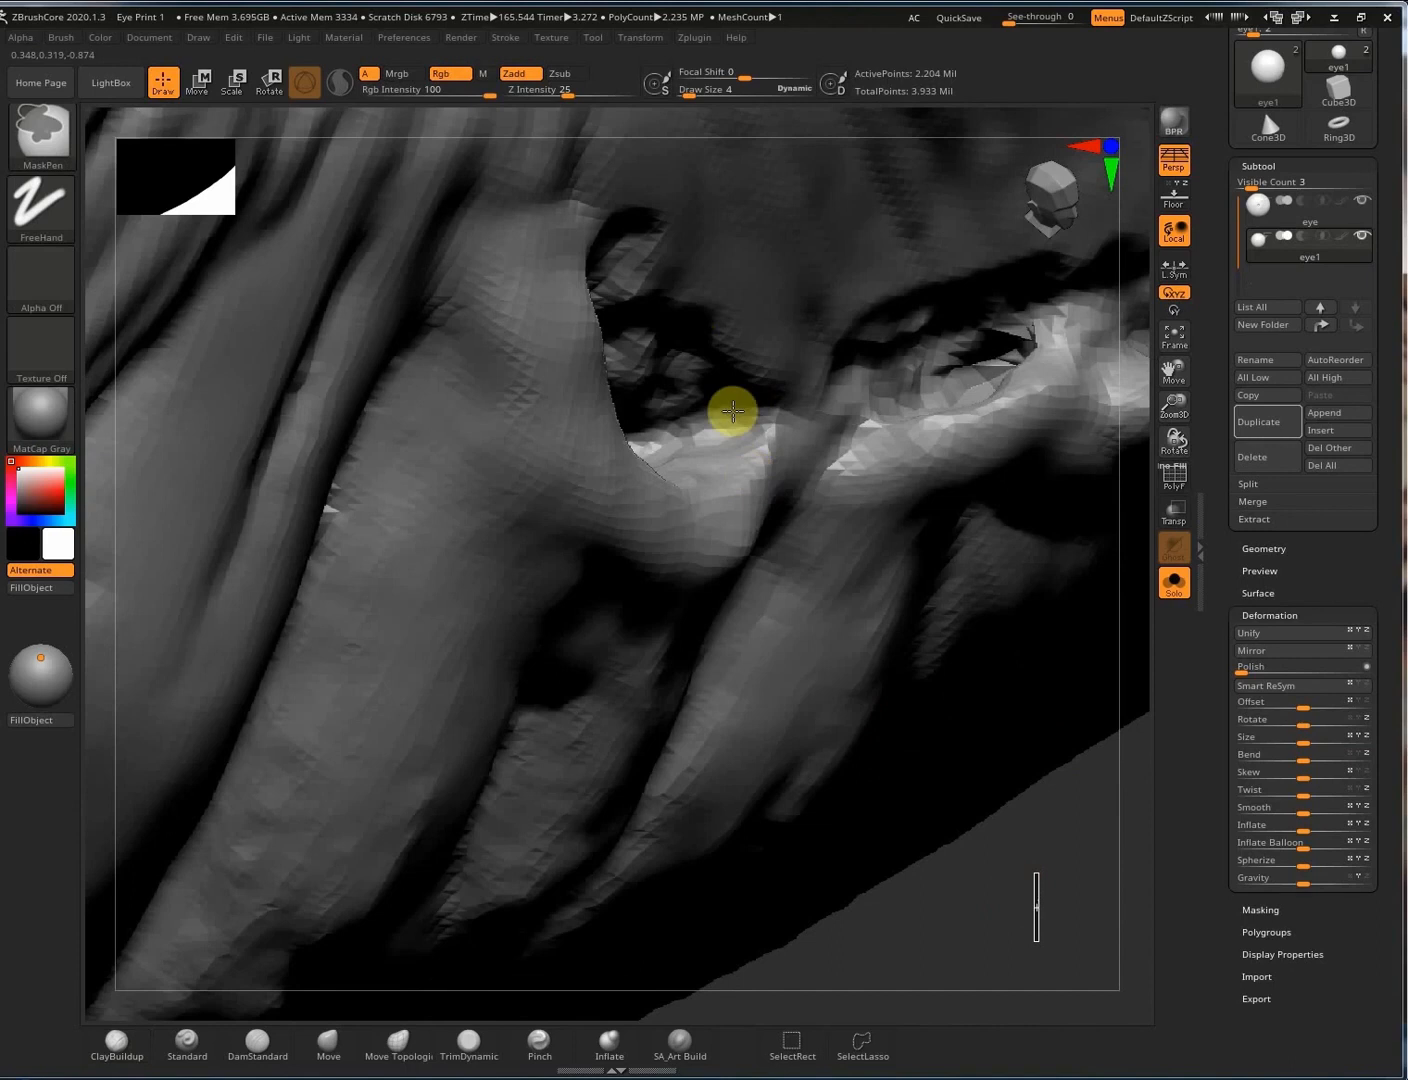
pyautogui.moveTo(722, 396); pyautogui.dragTo(581, 415, button='right')
pyautogui.moveTo(581, 414)
pyautogui.keyDown('alt'); pyautogui.mouseDown()
pyautogui.moveTo(569, 468)
pyautogui.moveTo(666, 472)
pyautogui.mouseUp(); pyautogui.keyUp('alt')
pyautogui.moveTo(777, 530)
pyautogui.keyDown('ctrl'); pyautogui.mouseDown(button='right')
pyautogui.moveTo(401, 391)
pyautogui.moveTo(984, 709)
pyautogui.mouseUp(button='right'); pyautogui.keyUp('ctrl')
pyautogui.keyDown('ctrl'); pyautogui.moveTo(1093, 914); pyautogui.dragTo(1096, 964); pyautogui.keyUp('ctrl')
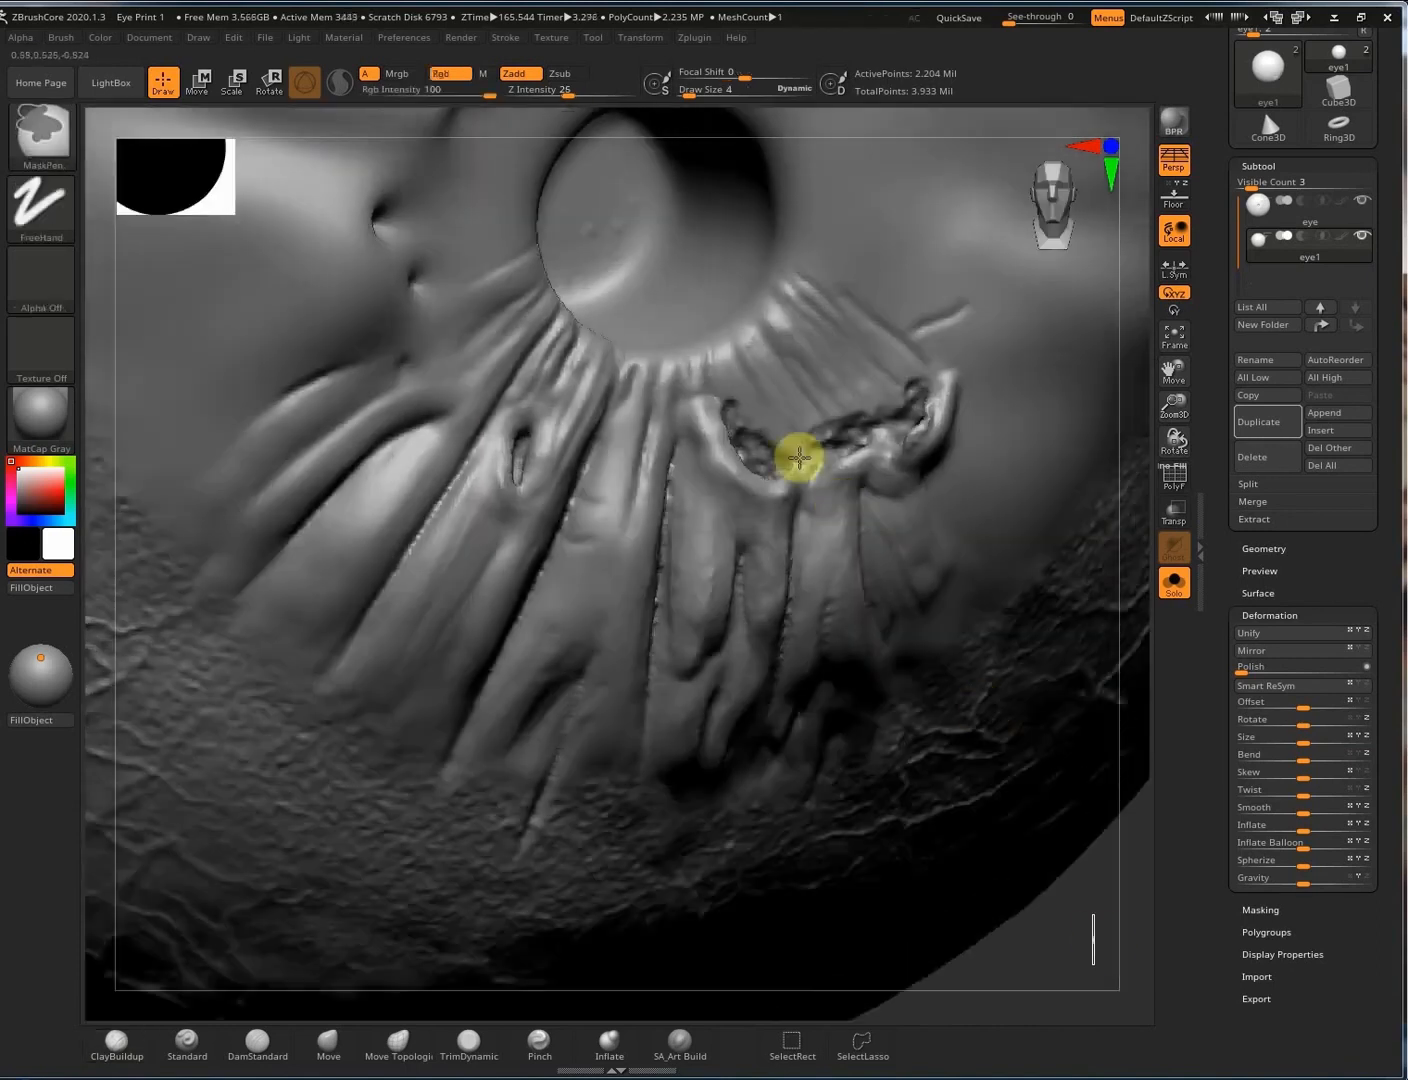
pyautogui.moveTo(721, 990); pyautogui.dragTo(891, 503, button='right')
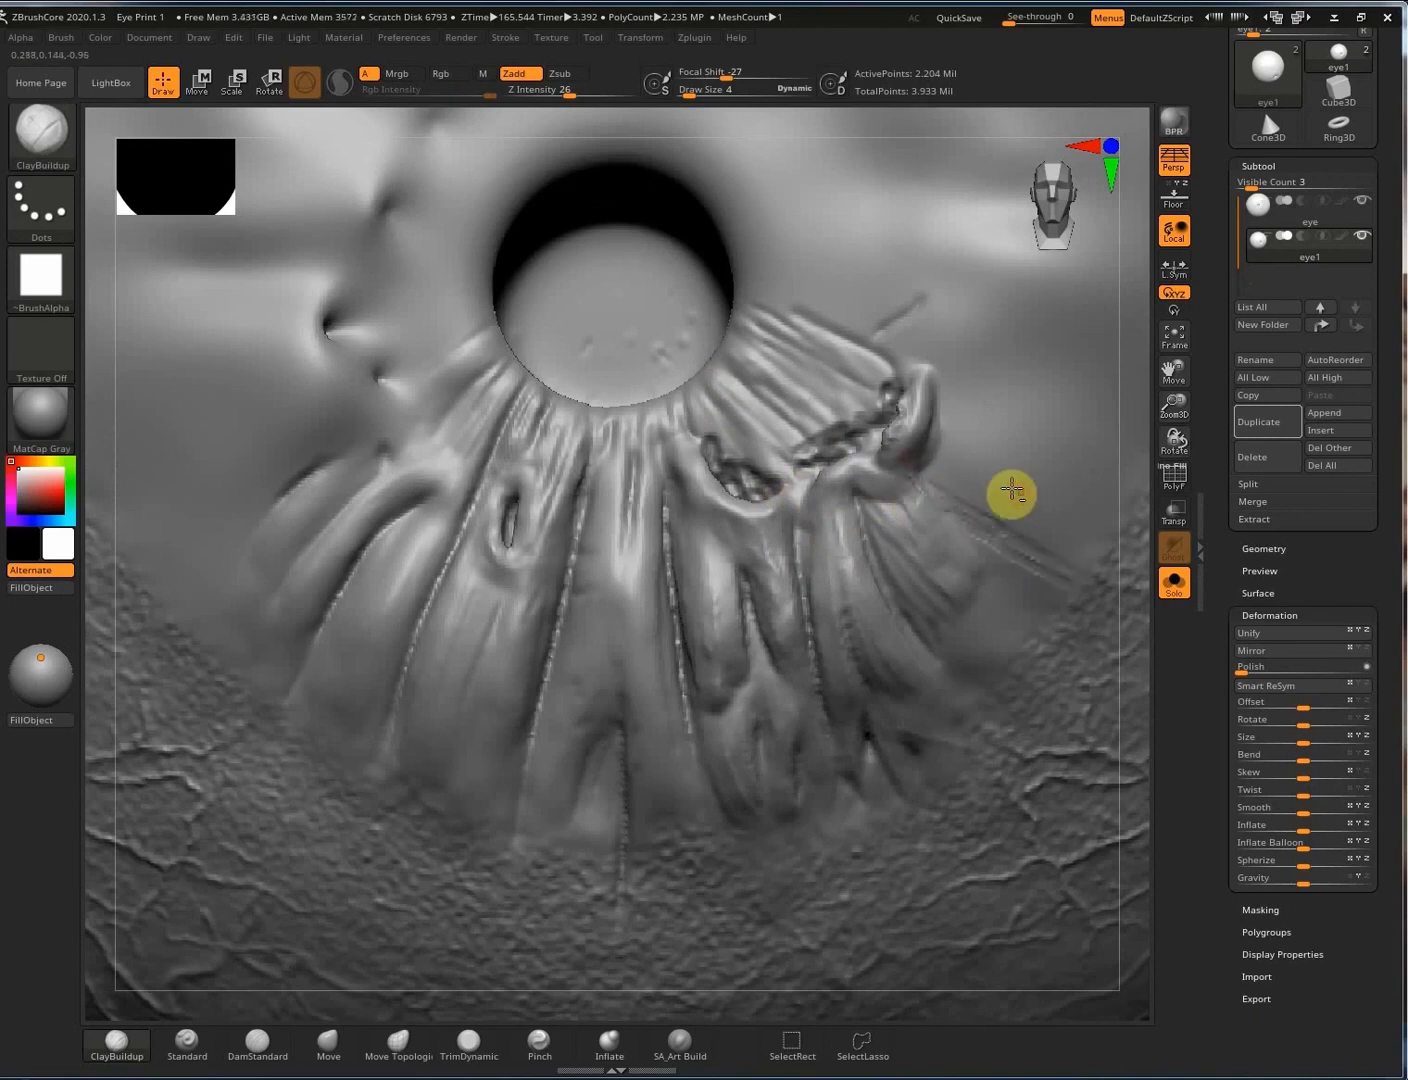
# Enlarge the brush to size 8 and smooth the bumps and hollow around the pupil rim.
pyautogui.moveTo(1009, 493)
pyautogui.keyDown('shift'); pyautogui.mouseDown()
pyautogui.moveTo(849, 418)
pyautogui.moveTo(737, 443)
pyautogui.moveTo(782, 459)
pyautogui.mouseUp(); pyautogui.keyUp('shift')
pyautogui.press(']')
pyautogui.moveTo(782, 459)
pyautogui.keyDown('shift'); pyautogui.mouseDown()
pyautogui.moveTo(783, 474)
pyautogui.moveTo(734, 480)
pyautogui.mouseUp(); pyautogui.keyUp('shift')
pyautogui.moveTo(721, 399)
pyautogui.mouseDown()
pyautogui.moveTo(794, 463)
pyautogui.moveTo(851, 418)
pyautogui.moveTo(822, 440)
pyautogui.moveTo(896, 420)
pyautogui.mouseUp()
pyautogui.moveTo(918, 442); pyautogui.dragTo(889, 411, button='right')
pyautogui.keyDown('alt'); pyautogui.moveTo(873, 396); pyautogui.dragTo(874, 411); pyautogui.keyUp('alt')
pyautogui.keyDown('shift'); pyautogui.moveTo(875, 412); pyautogui.dragTo(886, 405); pyautogui.keyUp('shift')
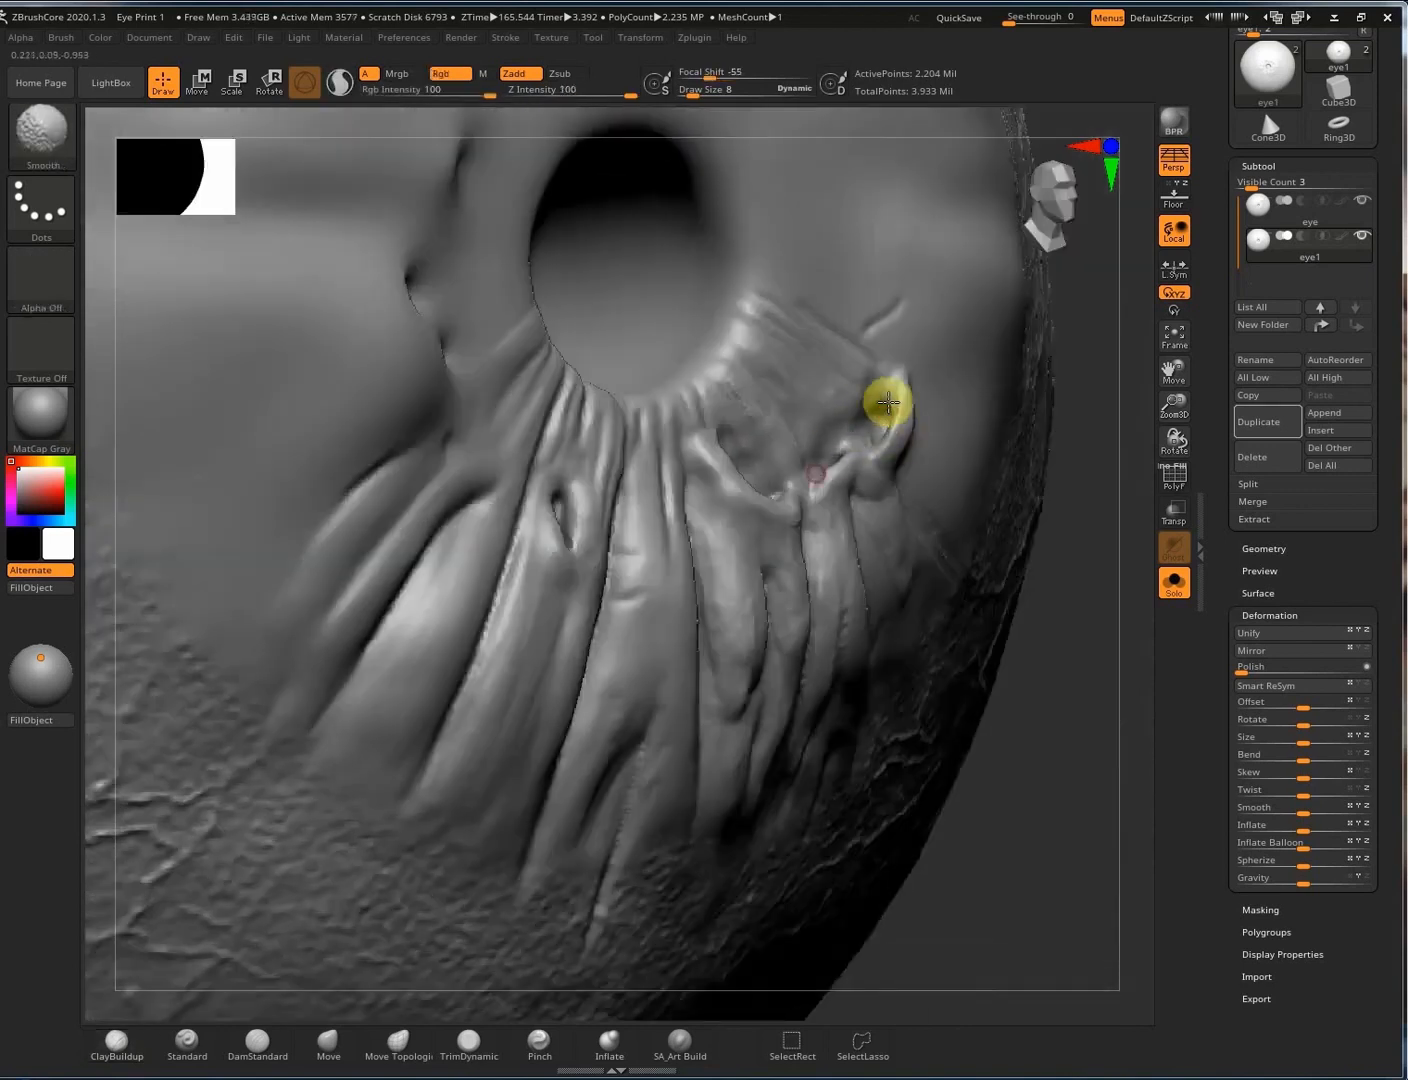
pyautogui.keyDown('ctrl'); pyautogui.moveTo(1099, 663); pyautogui.dragTo(1095, 592); pyautogui.keyUp('ctrl')
# Reshape the central and right folds below the pupil and deepen their creases with SA_Art Build.
pyautogui.moveTo(889, 570)
pyautogui.mouseDown(button='right')
pyautogui.moveTo(932, 616)
pyautogui.moveTo(764, 502)
pyautogui.moveTo(618, 544)
pyautogui.mouseUp(button='right')
pyautogui.click(683, 1041)
pyautogui.moveTo(560, 596); pyautogui.dragTo(599, 635, button='right')
pyautogui.moveTo(600, 634)
pyautogui.mouseDown()
pyautogui.moveTo(575, 603)
pyautogui.moveTo(580, 705)
pyautogui.mouseUp()
pyautogui.keyDown('shift'); pyautogui.moveTo(587, 645); pyautogui.dragTo(591, 682); pyautogui.keyUp('shift')
pyautogui.moveTo(602, 571)
pyautogui.mouseDown()
pyautogui.moveTo(631, 642)
pyautogui.moveTo(654, 806)
pyautogui.mouseUp()
pyautogui.moveTo(674, 541)
pyautogui.mouseDown()
pyautogui.moveTo(668, 662)
pyautogui.moveTo(656, 636)
pyautogui.mouseUp()
pyautogui.moveTo(819, 519)
pyautogui.mouseDown()
pyautogui.moveTo(822, 629)
pyautogui.moveTo(840, 641)
pyautogui.mouseUp()
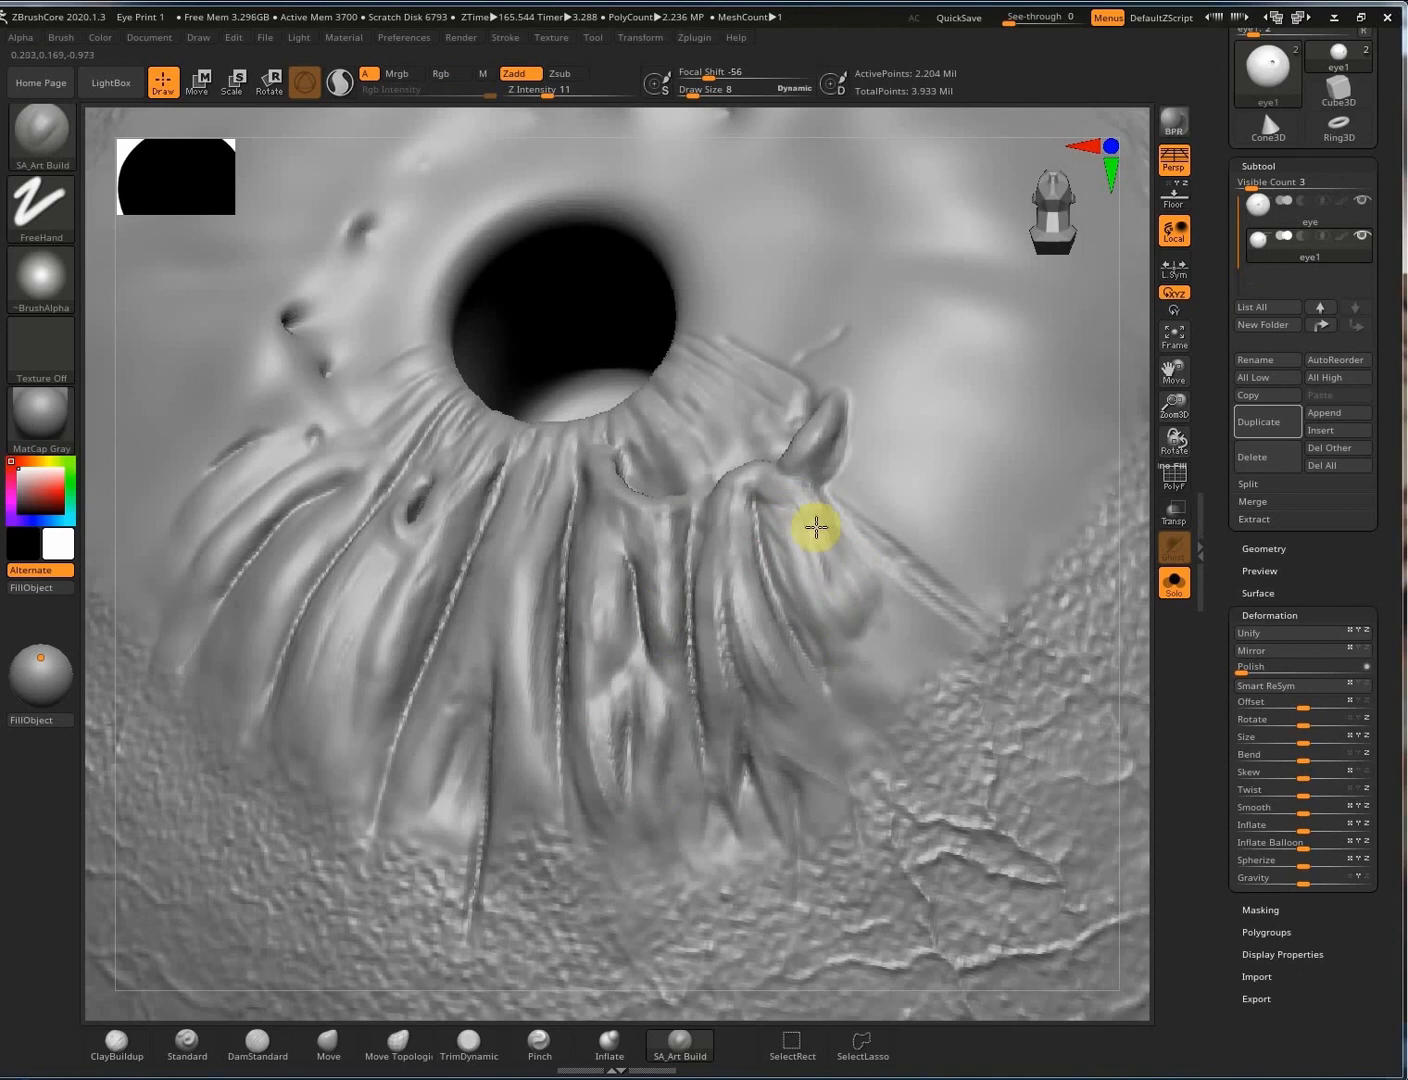
pyautogui.moveTo(725, 660)
pyautogui.mouseDown(button='right')
pyautogui.moveTo(745, 660)
pyautogui.moveTo(803, 603)
pyautogui.mouseUp(button='right')
pyautogui.moveTo(689, 598)
pyautogui.keyDown('ctrl'); pyautogui.mouseDown(button='right')
pyautogui.moveTo(874, 589)
pyautogui.moveTo(801, 577)
pyautogui.moveTo(707, 621)
pyautogui.mouseUp(button='right'); pyautogui.keyUp('ctrl')
# Select the DamStandard brush and dismiss the overlapping window.
pyautogui.press('b')
pyautogui.press('d')
pyautogui.press('s')
pyautogui.click(708, 451)
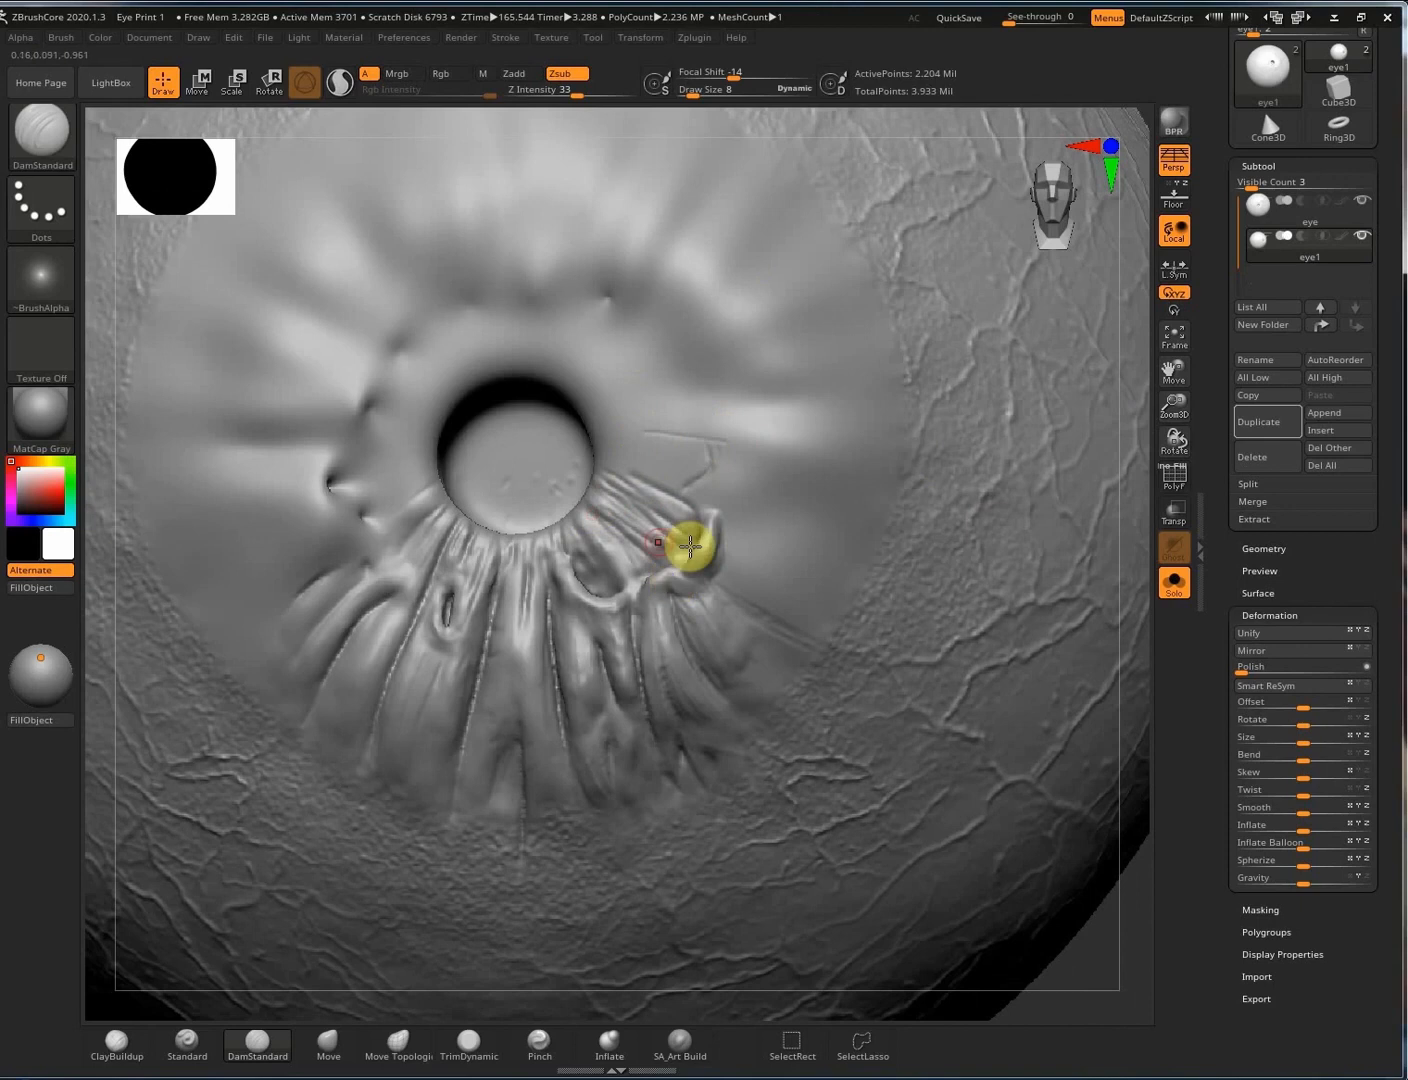
# Cut five thin grooves radiating from the pupil to the right, upper-left and left.
pyautogui.moveTo(608, 451); pyautogui.dragTo(709, 460)
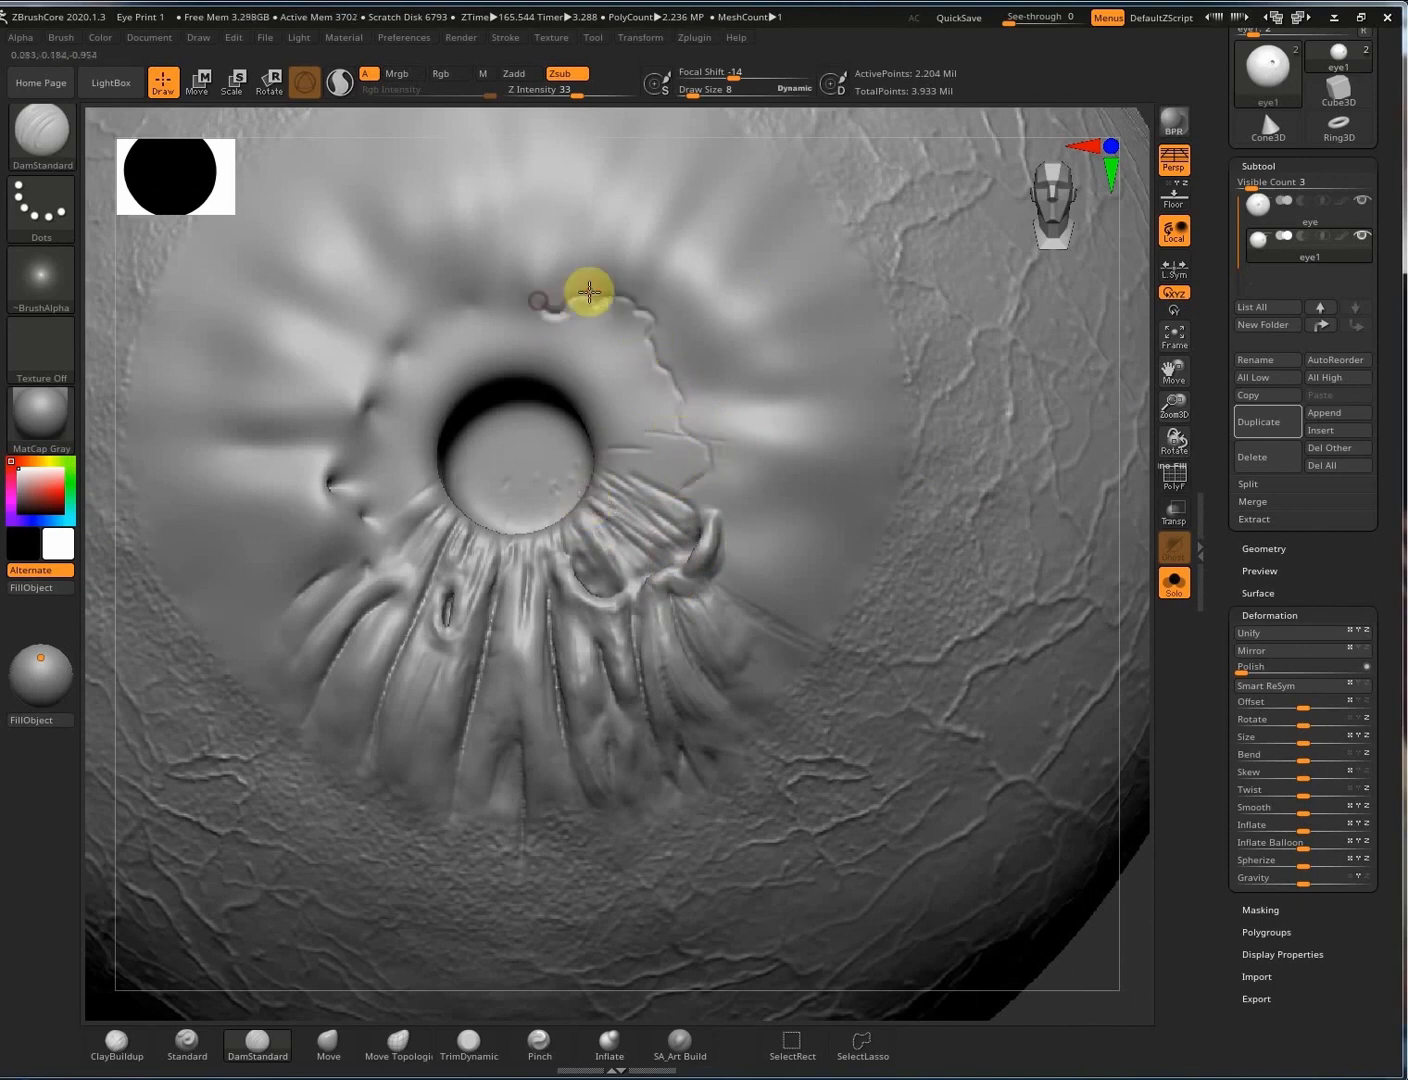
pyautogui.moveTo(684, 396); pyautogui.dragTo(905, 402)
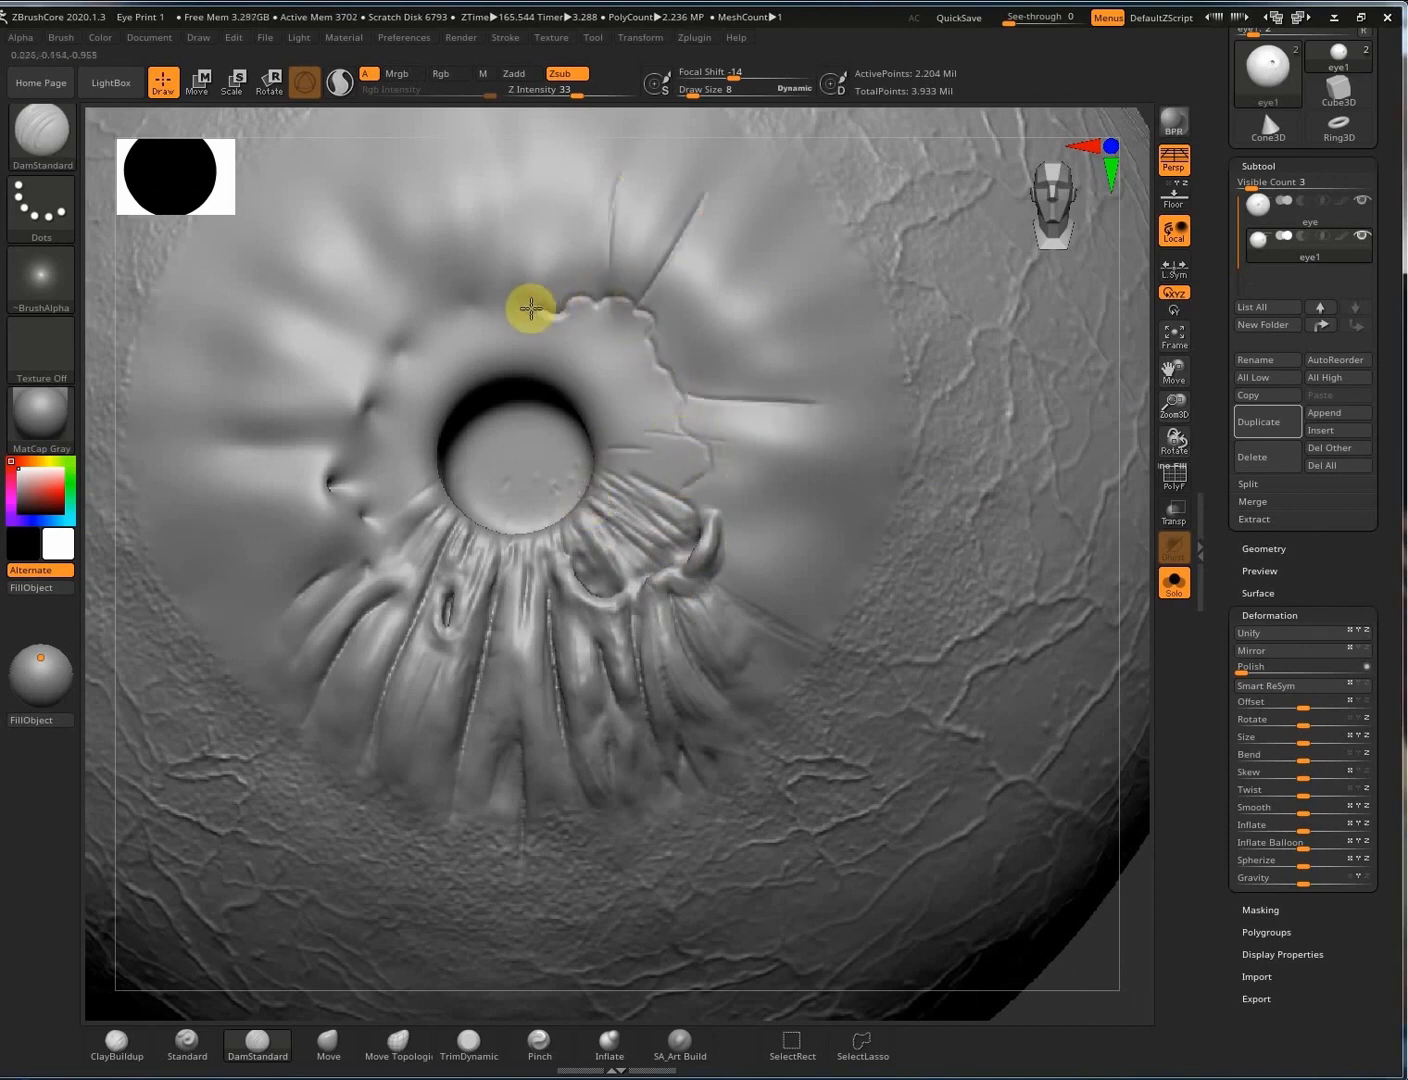
pyautogui.moveTo(411, 282); pyautogui.dragTo(474, 383)
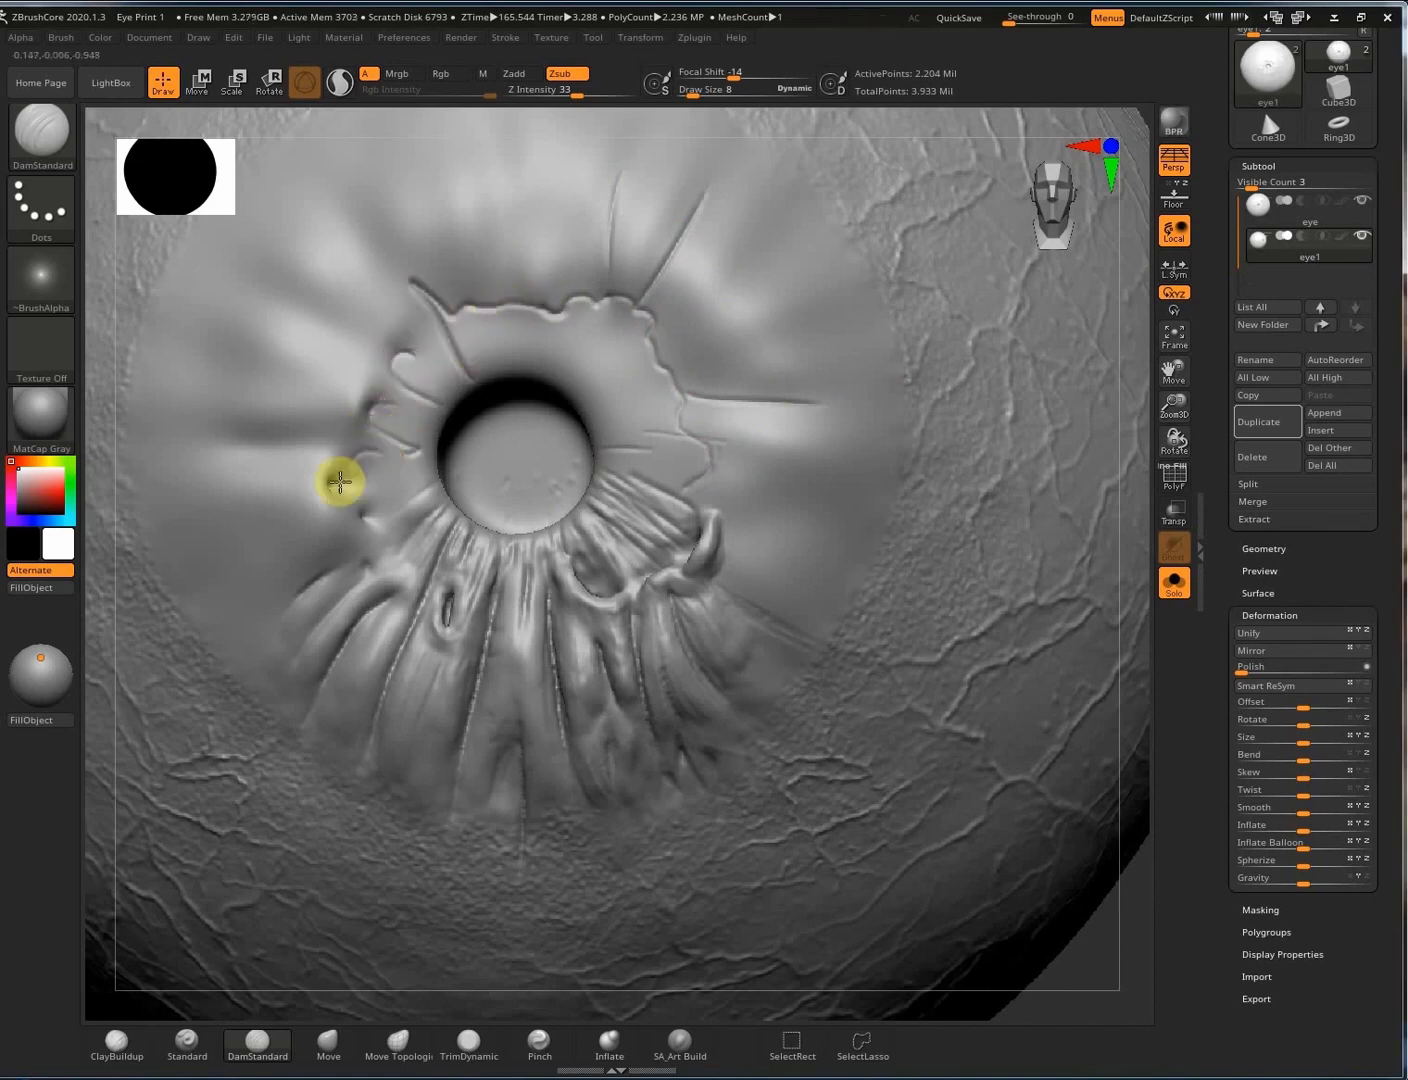
pyautogui.moveTo(375, 434); pyautogui.dragTo(214, 434)
pyautogui.moveTo(377, 198); pyautogui.dragTo(416, 280)
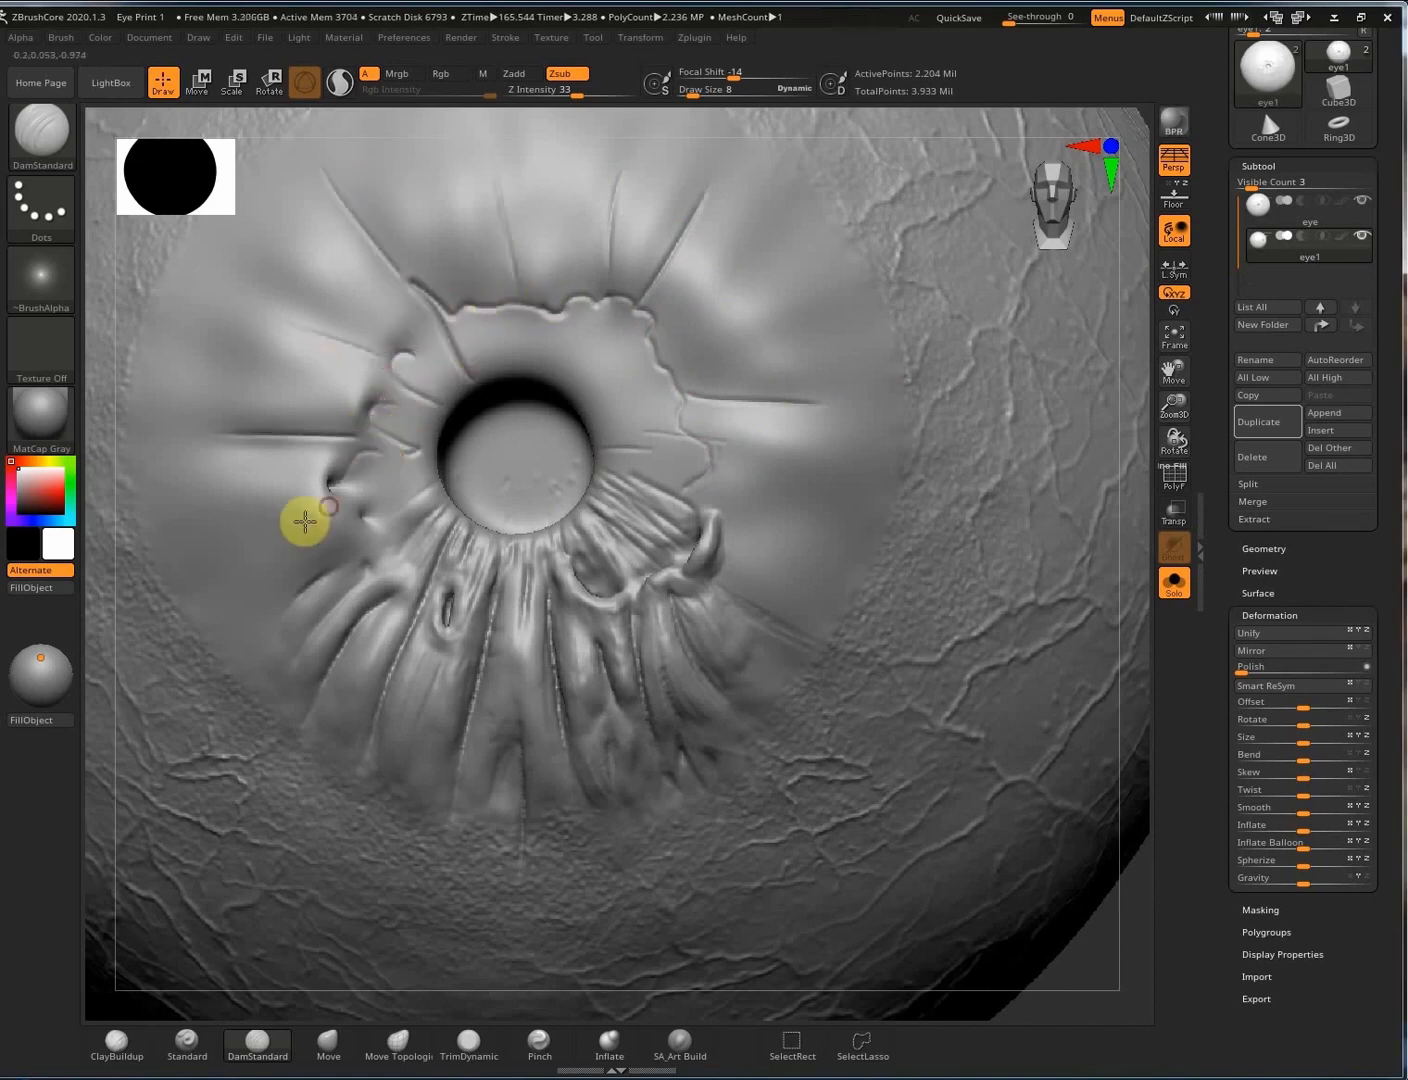
pyautogui.press('shift')
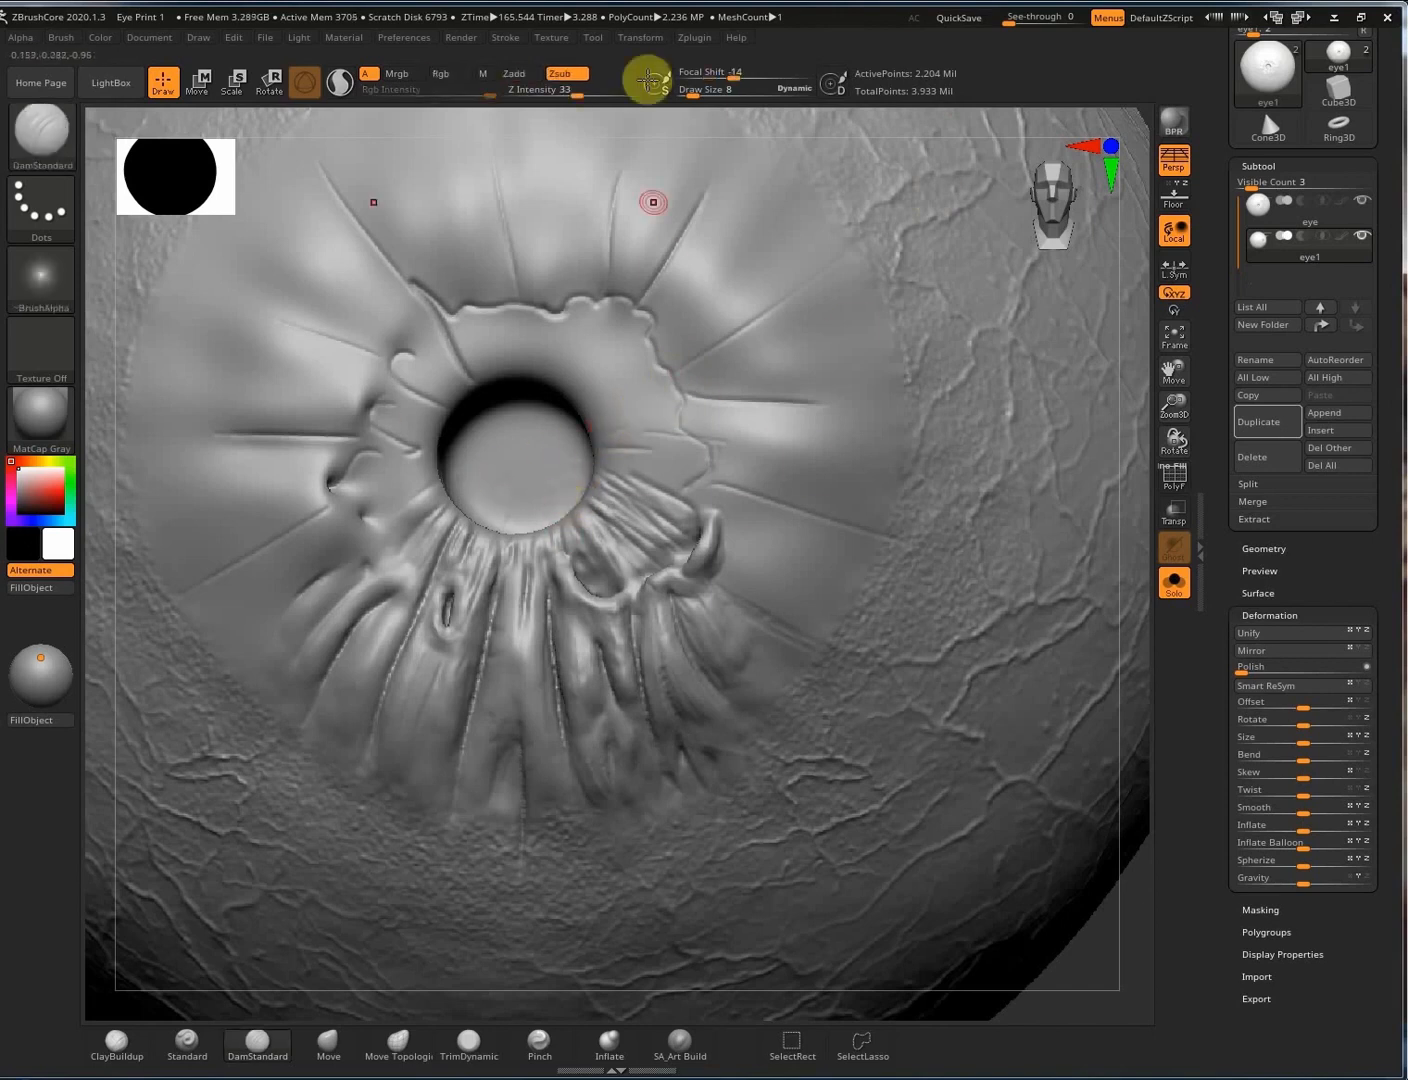
# Enable radial symmetry along the depth axis with RadialCount 8.
pyautogui.moveTo(657, 40)
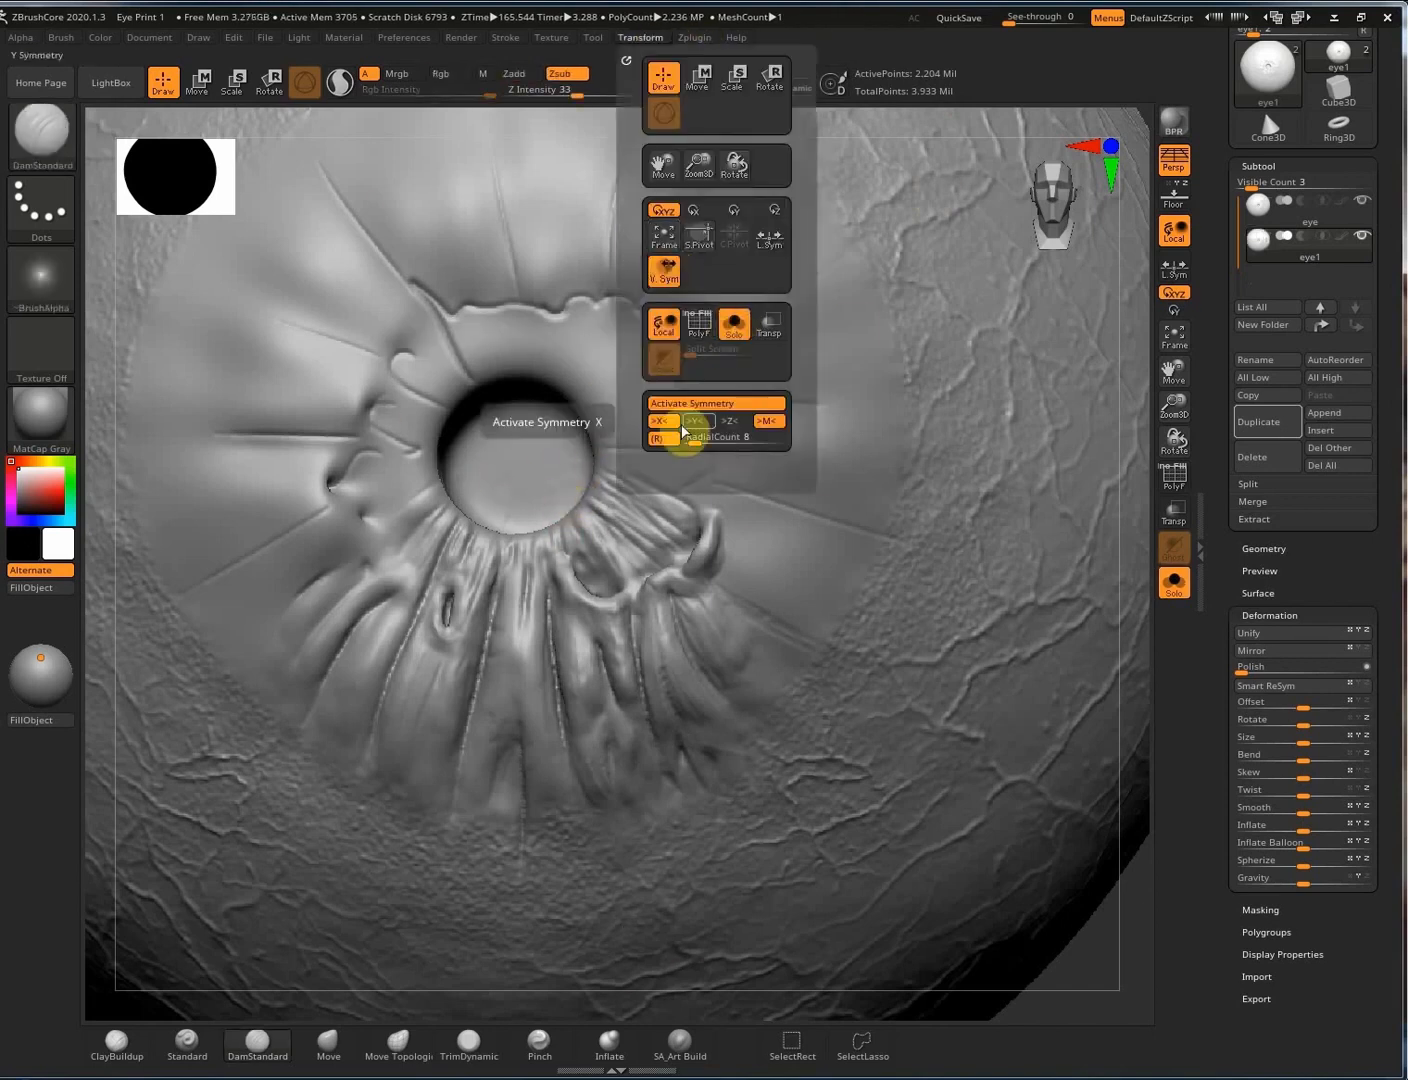
pyautogui.click(677, 423)
pyautogui.click(734, 421)
pyautogui.click(660, 438)
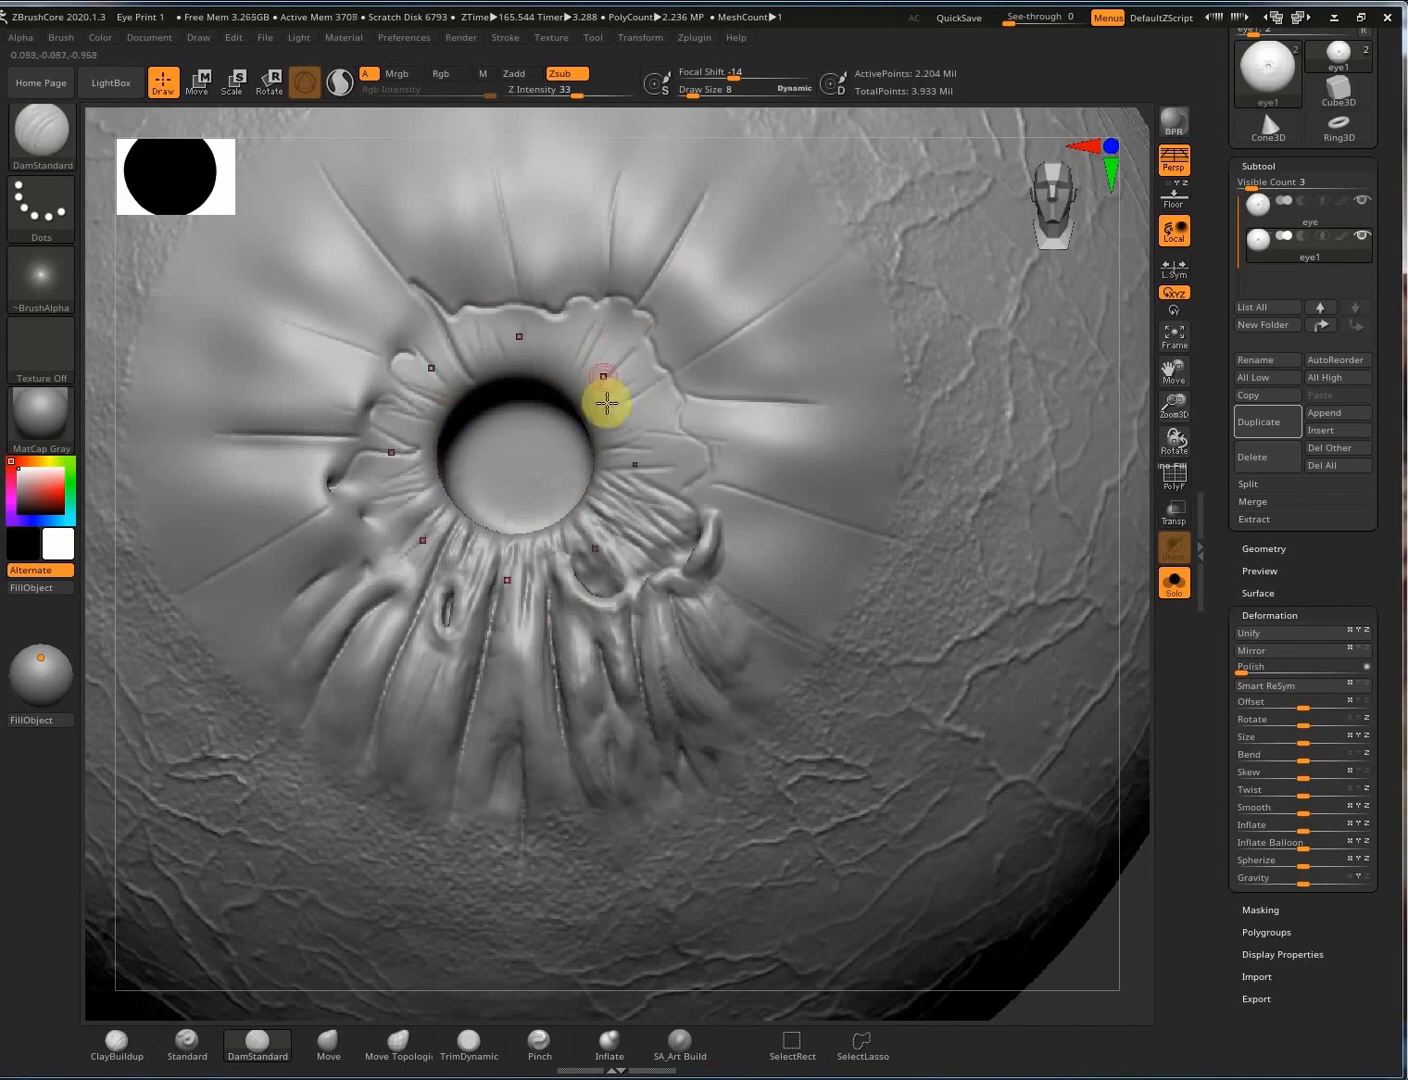
# Carve DamStandard grooves at the pupil's right edge, repeated radially around the rim.
pyautogui.keyDown('alt'); pyautogui.moveTo(1133, 402); pyautogui.dragTo(1202, 401); pyautogui.keyUp('alt')
pyautogui.moveTo(110, 410); pyautogui.dragTo(305, 410)
pyautogui.moveTo(955, 487); pyautogui.dragTo(1072, 489)
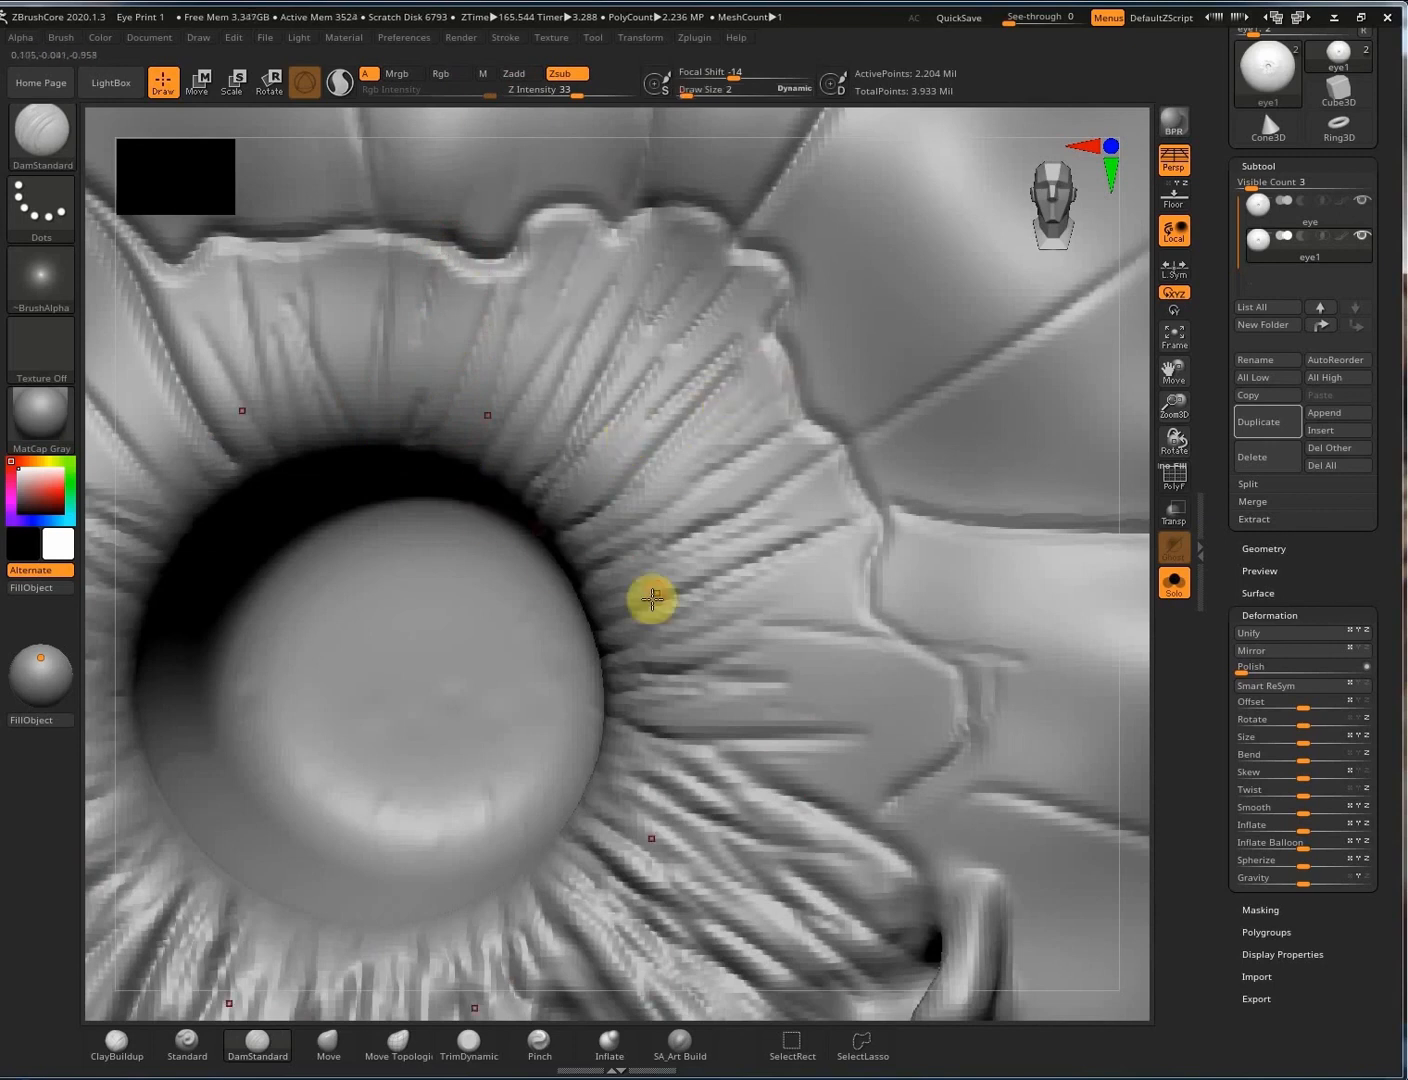
# Switch to the Standard brush with Dots stroke, alpha off and a smaller draw size.
pyautogui.click(187, 1045)
pyautogui.press('s')
pyautogui.moveTo(738, 585); pyautogui.dragTo(791, 579)
pyautogui.click(41, 208)
pyautogui.click(136, 232)
pyautogui.press('s')
pyautogui.moveTo(608, 437); pyautogui.dragTo(584, 438)
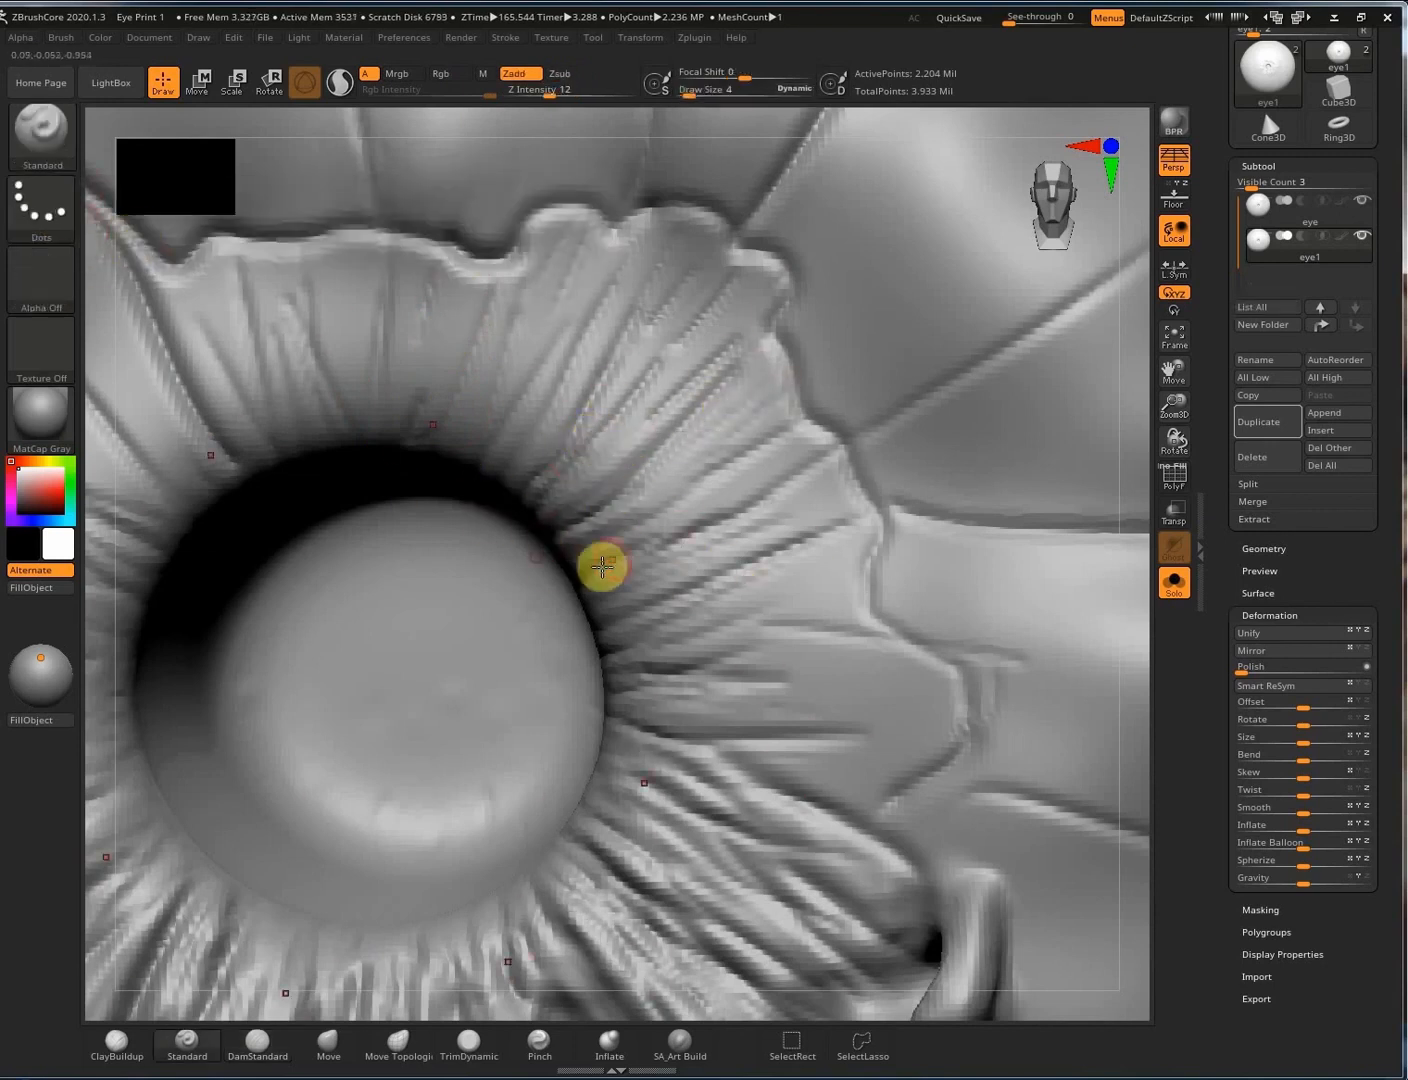
# Draw fine creases outward across the iris, mirrored at every symmetric spot.
pyautogui.moveTo(603, 566); pyautogui.dragTo(786, 471)
pyautogui.moveTo(642, 557); pyautogui.dragTo(710, 432, button='right')
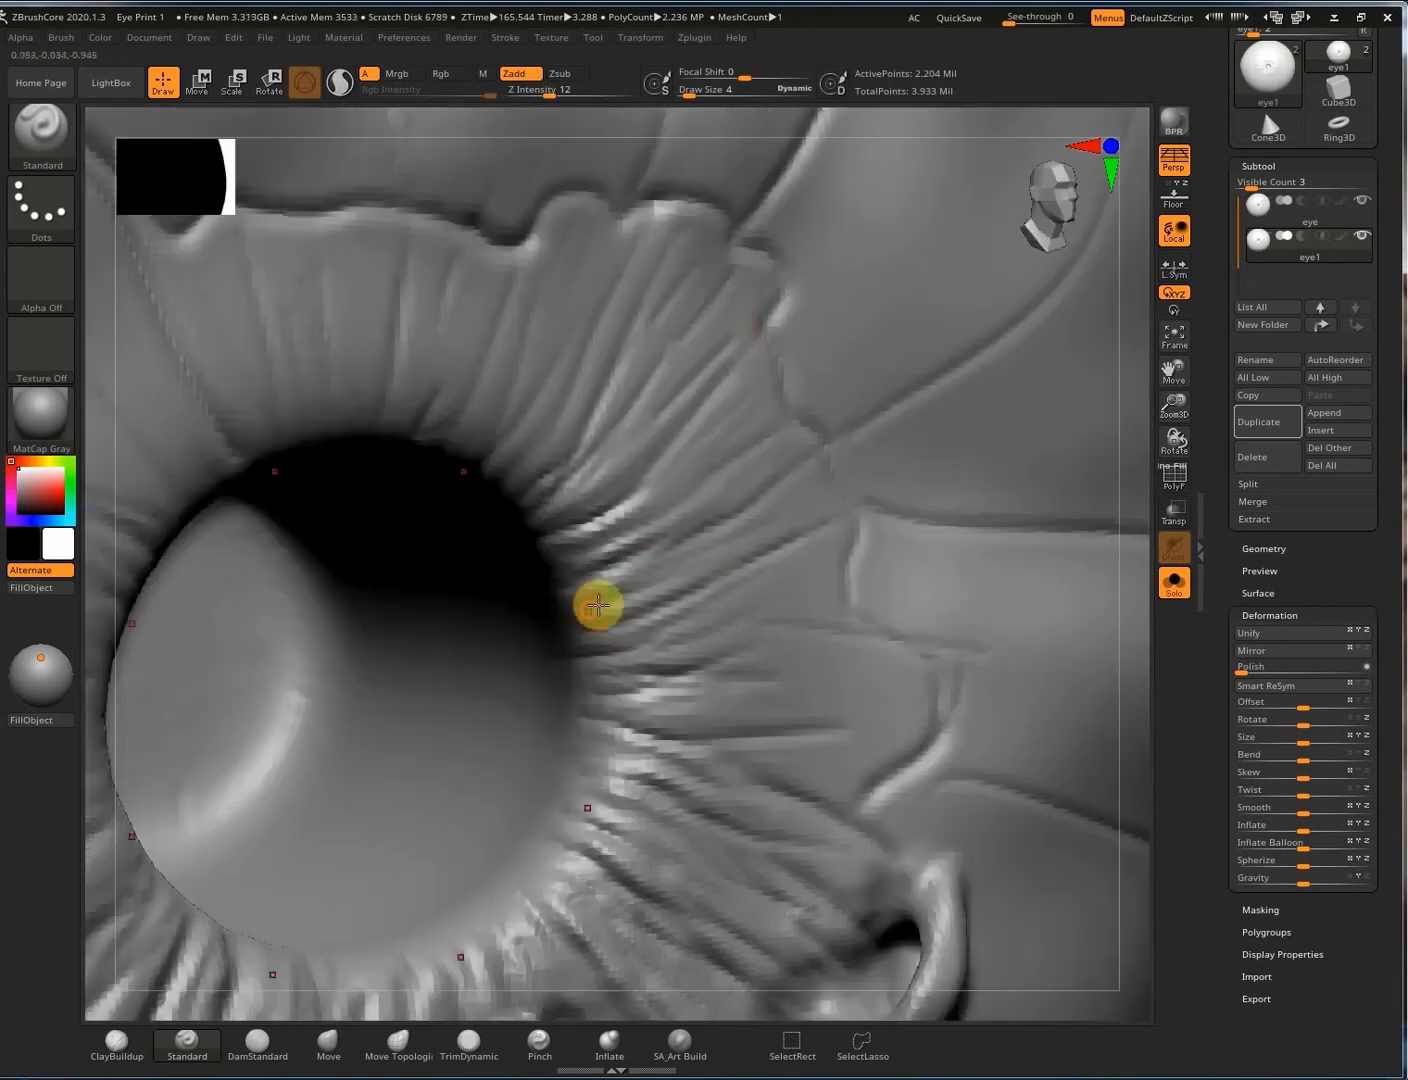
pyautogui.moveTo(725, 733); pyautogui.dragTo(657, 712)
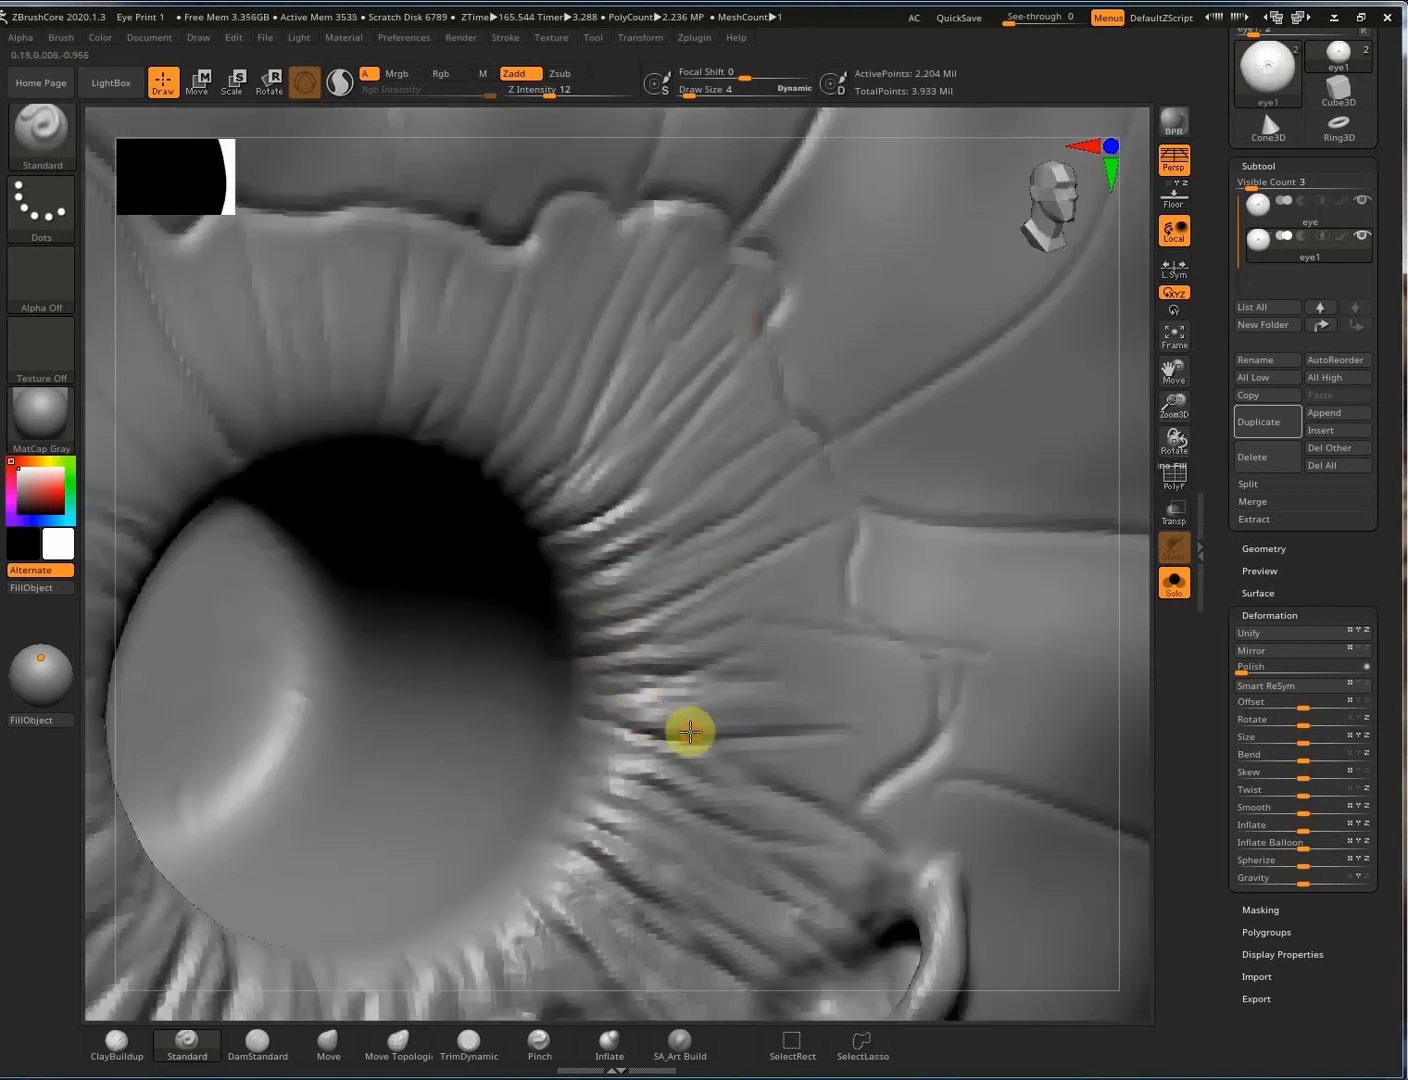
pyautogui.moveTo(615, 716)
pyautogui.mouseDown(button='right')
pyautogui.moveTo(655, 643)
pyautogui.moveTo(647, 656)
pyautogui.mouseUp(button='right')
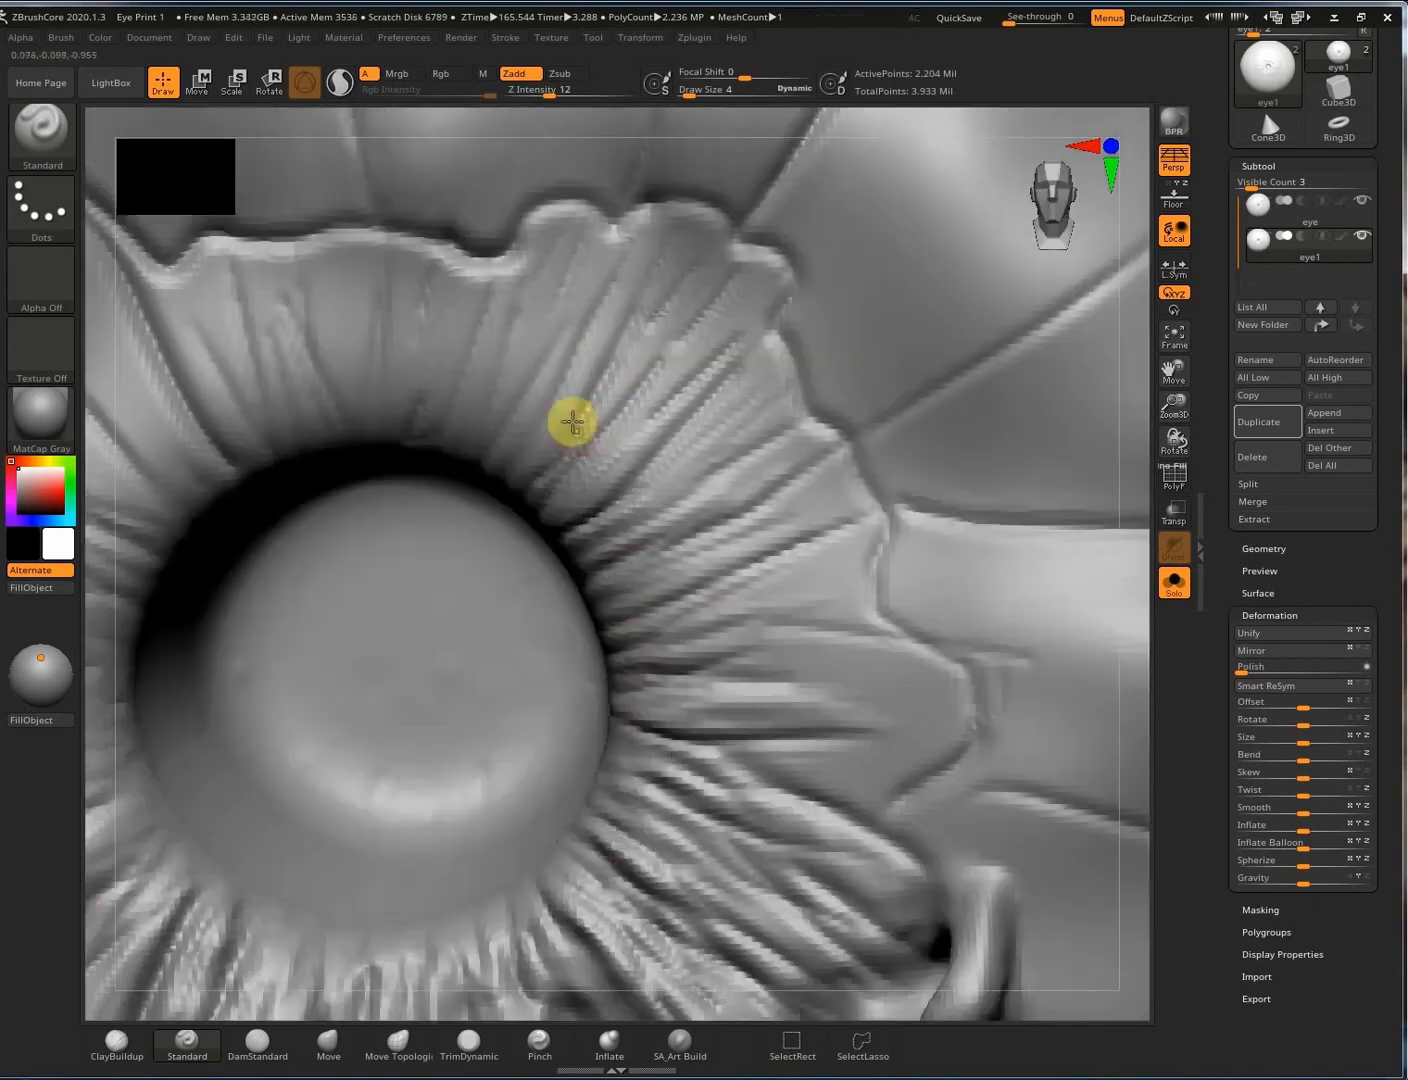
pyautogui.moveTo(573, 423)
pyautogui.mouseDown(button='right')
pyautogui.moveTo(478, 457)
pyautogui.moveTo(771, 775)
pyautogui.moveTo(750, 694)
pyautogui.mouseUp(button='right')
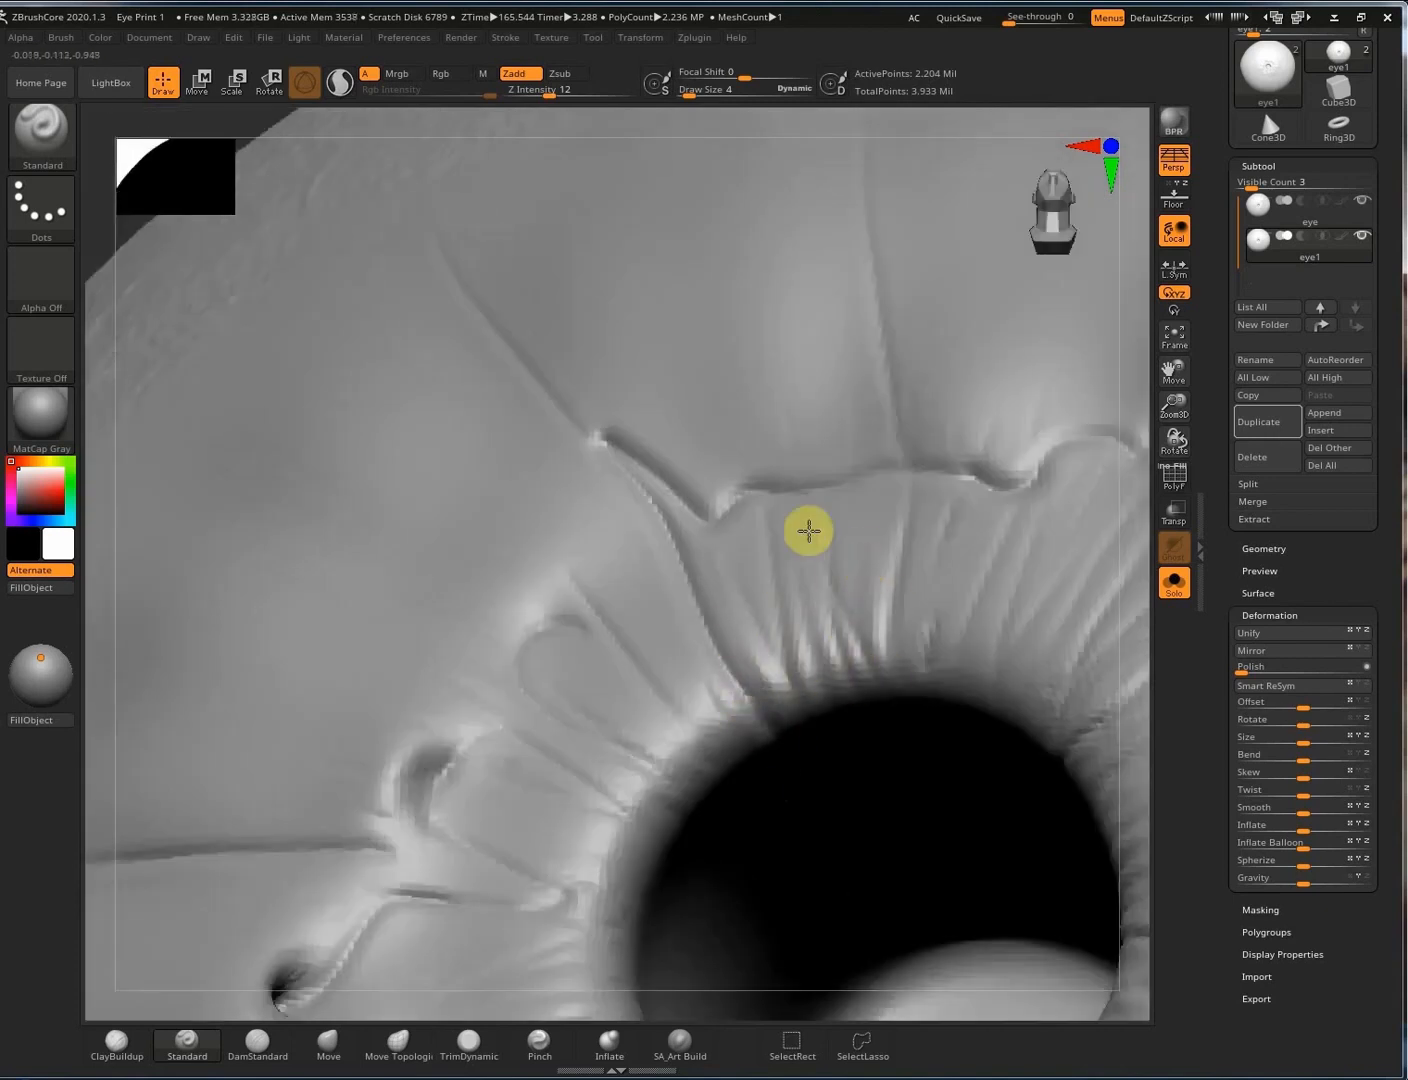
pyautogui.moveTo(972, 631)
pyautogui.mouseDown(button='right')
pyautogui.moveTo(951, 704)
pyautogui.moveTo(867, 753)
pyautogui.moveTo(597, 572)
pyautogui.mouseUp(button='right')
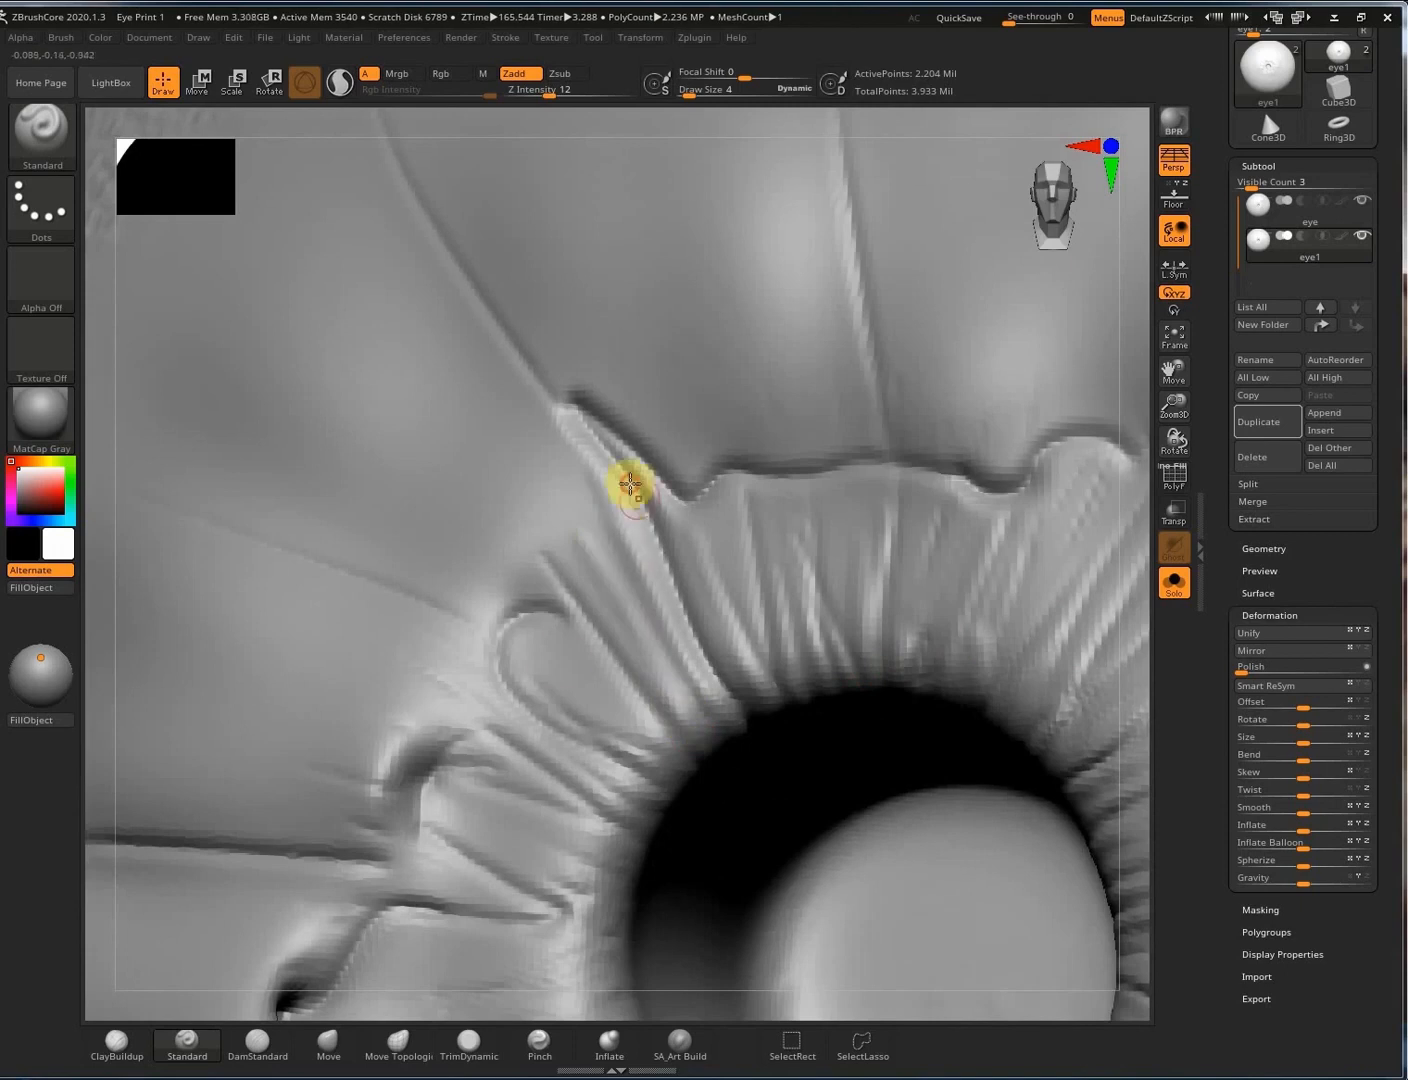
# Sculpt radial ridges running toward the pupil along the upper rim.
pyautogui.moveTo(616, 755); pyautogui.dragTo(645, 786)
pyautogui.moveTo(475, 682); pyautogui.dragTo(621, 853)
pyautogui.moveTo(445, 772); pyautogui.dragTo(639, 885)
pyautogui.moveTo(425, 799); pyautogui.dragTo(562, 842)
# Deepen the groove below the pupil with three strokes.
pyautogui.moveTo(555, 835); pyautogui.dragTo(593, 436, button='right')
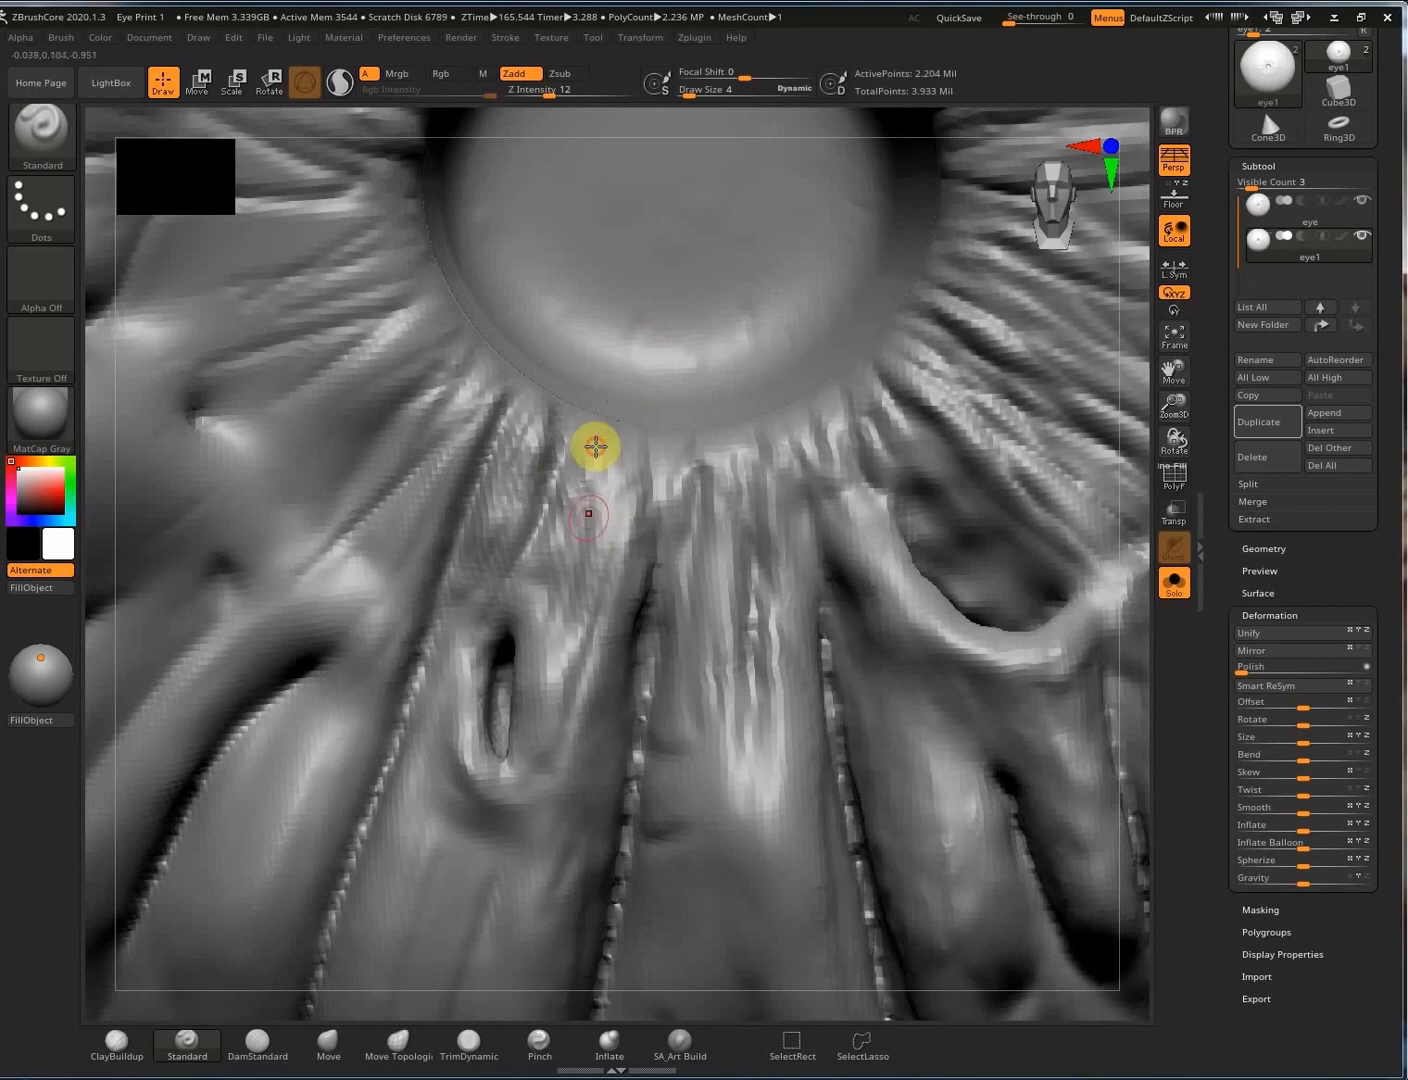
pyautogui.moveTo(596, 447); pyautogui.dragTo(588, 588)
pyautogui.moveTo(650, 446); pyautogui.dragTo(641, 619)
pyautogui.moveTo(657, 516); pyautogui.dragTo(648, 690)
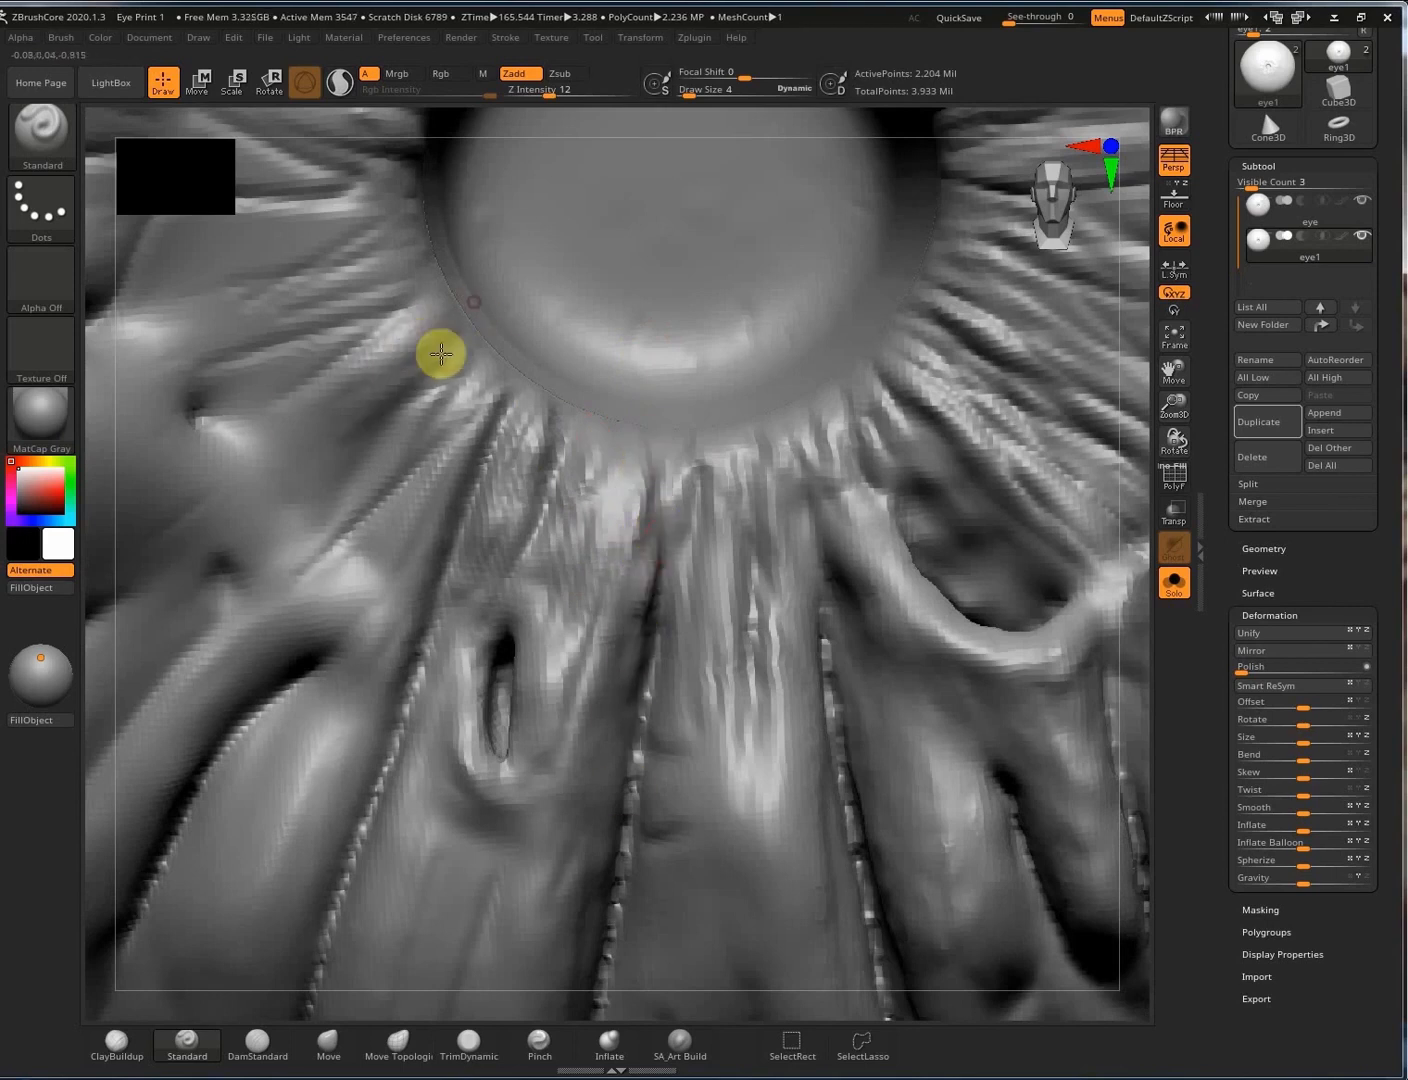
# Deepen and touch up the radial grooves to the left of the pupil.
pyautogui.moveTo(420, 245); pyautogui.dragTo(239, 314)
pyautogui.moveTo(440, 284); pyautogui.dragTo(344, 383)
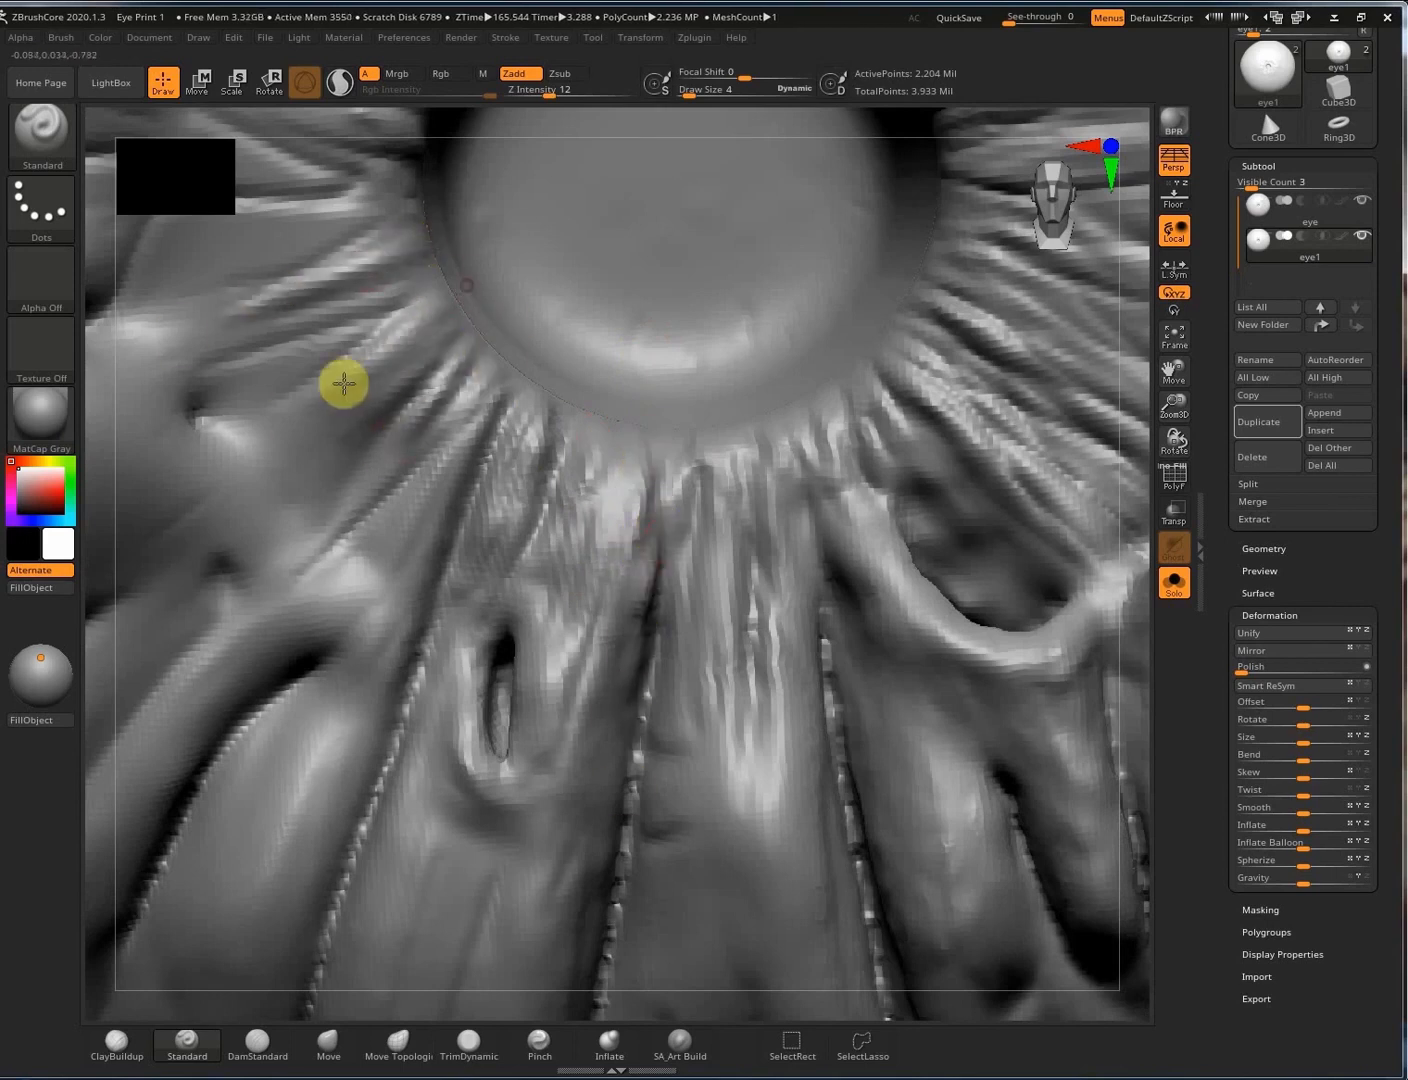
pyautogui.moveTo(457, 322); pyautogui.dragTo(340, 450)
pyautogui.moveTo(443, 264); pyautogui.dragTo(340, 318)
pyautogui.moveTo(415, 207); pyautogui.dragTo(256, 236)
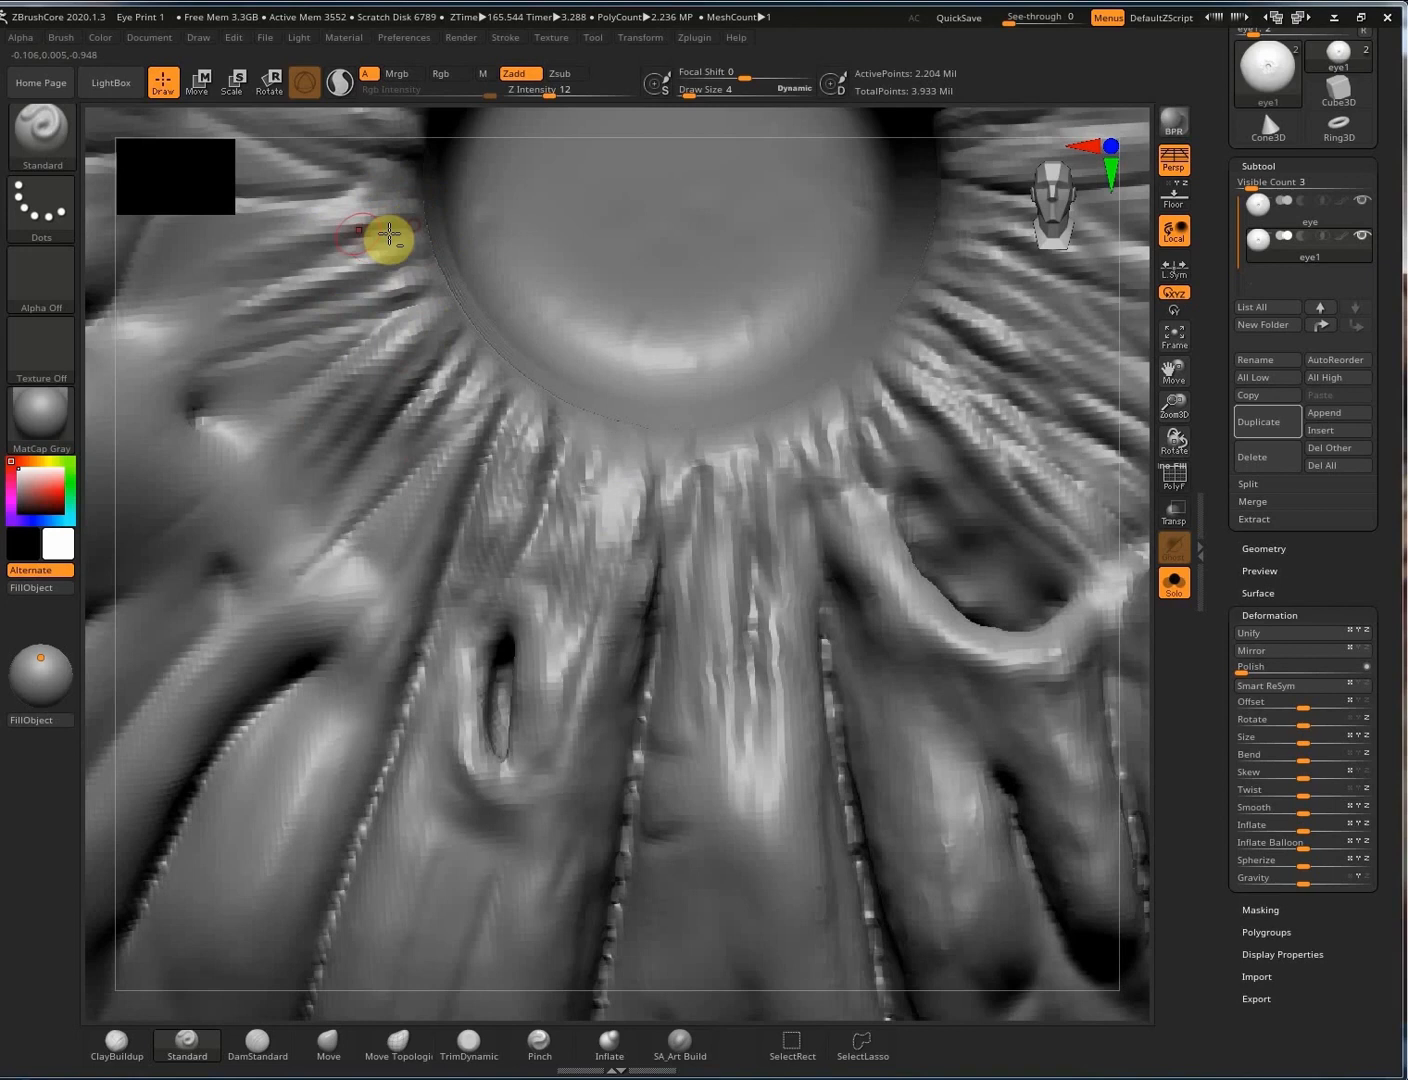
pyautogui.keyDown('alt'); pyautogui.moveTo(388, 237); pyautogui.dragTo(375, 483, button='right'); pyautogui.keyUp('alt')
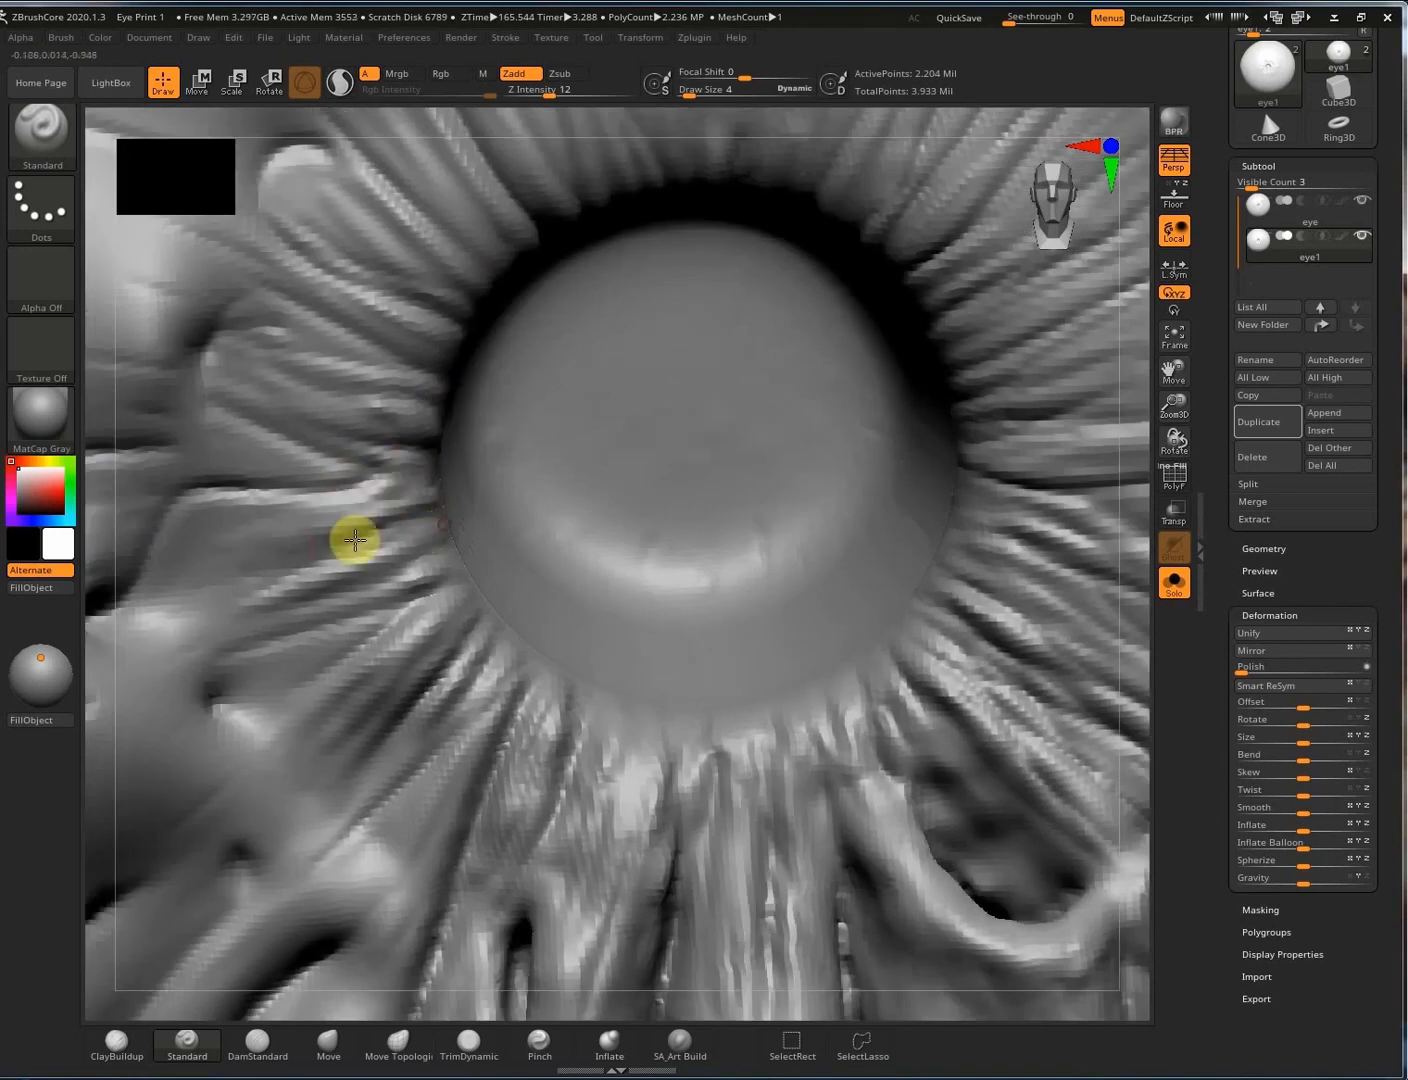
pyautogui.moveTo(463, 549); pyautogui.dragTo(277, 621)
pyautogui.moveTo(480, 572); pyautogui.dragTo(313, 633)
pyautogui.keyDown('alt'); pyautogui.moveTo(1018, 481); pyautogui.dragTo(1023, 553, button='right'); pyautogui.keyUp('alt')
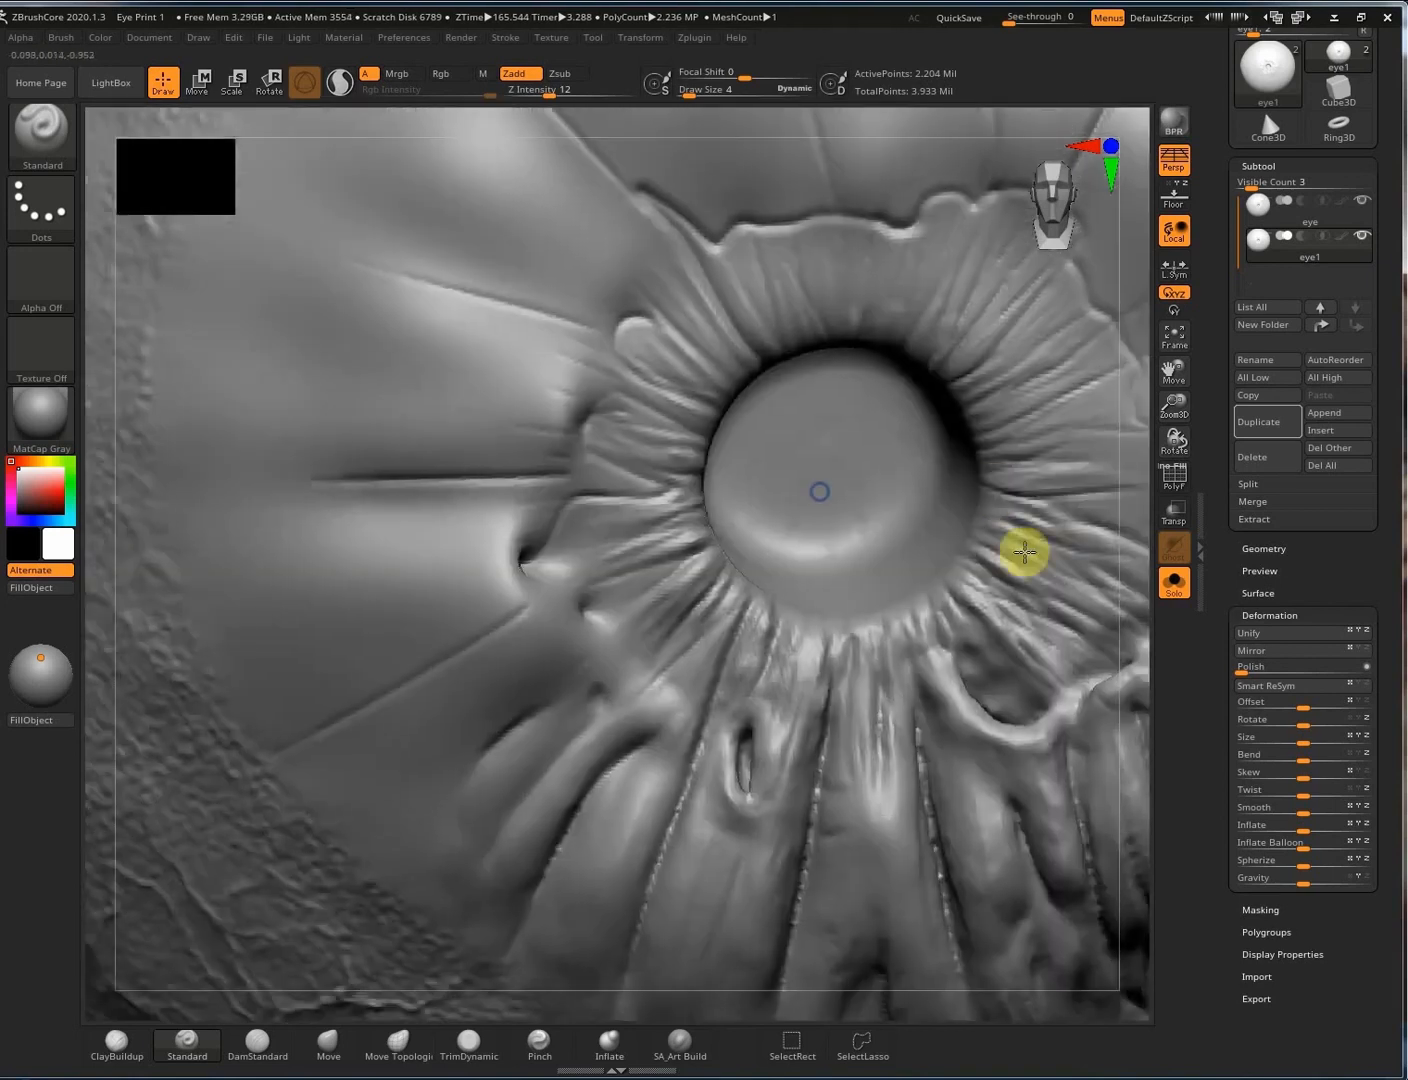
# Raise Draw Size to 17 and carve a crease into the lower pupil rim.
pyautogui.moveTo(892, 381); pyautogui.dragTo(760, 519, button='right')
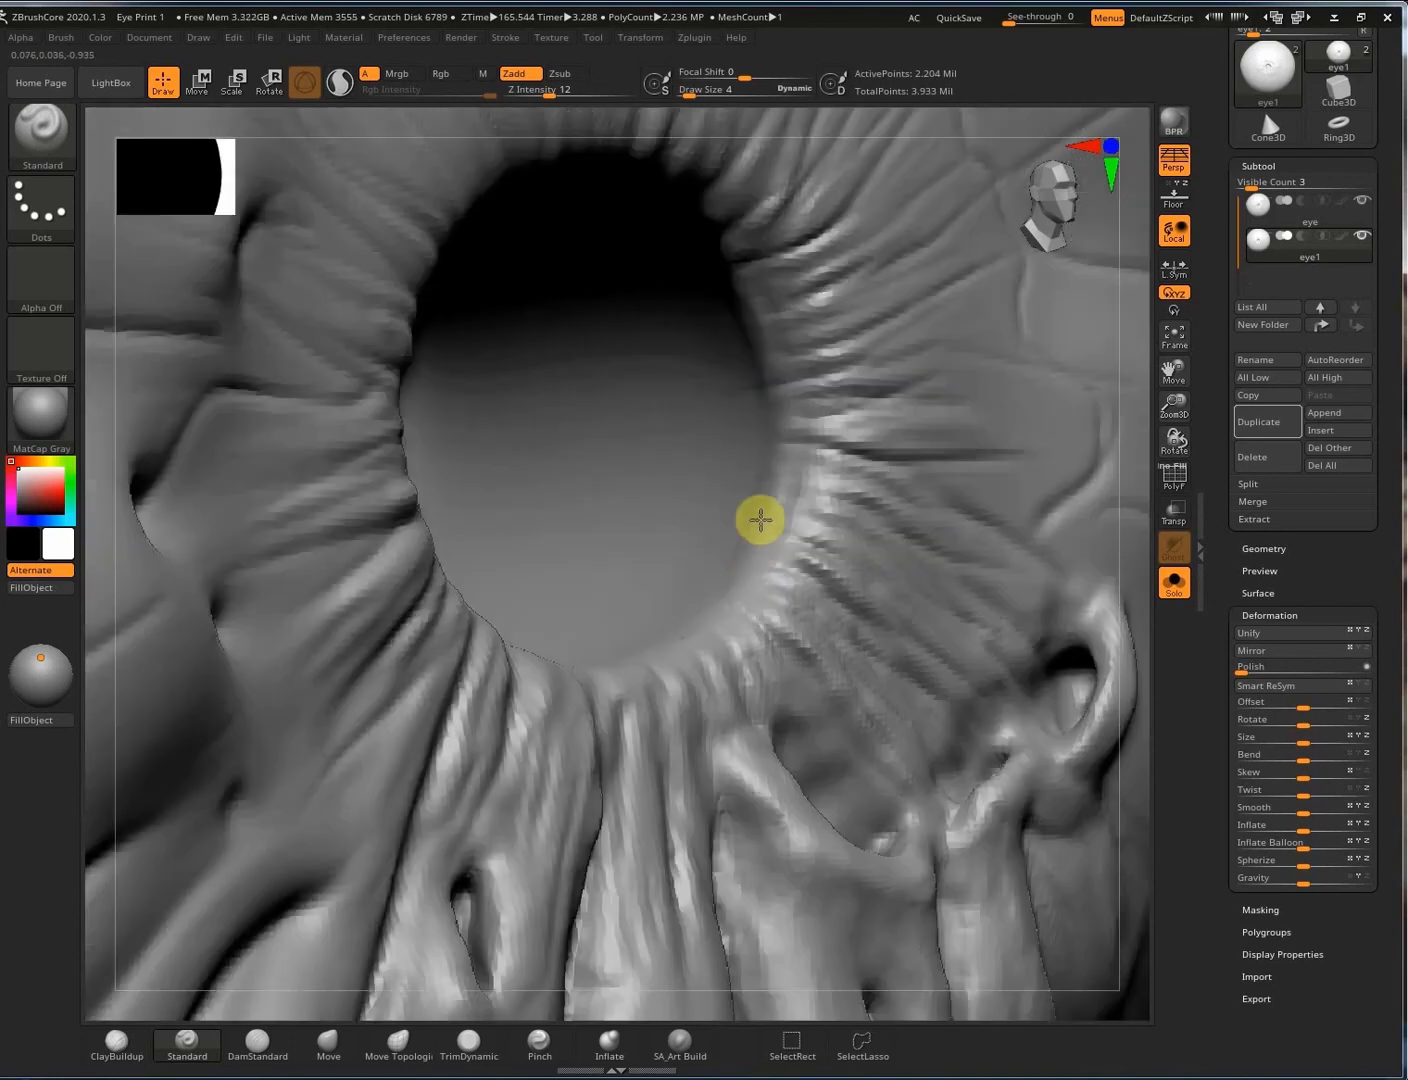
pyautogui.moveTo(768, 450); pyautogui.dragTo(671, 653, button='right')
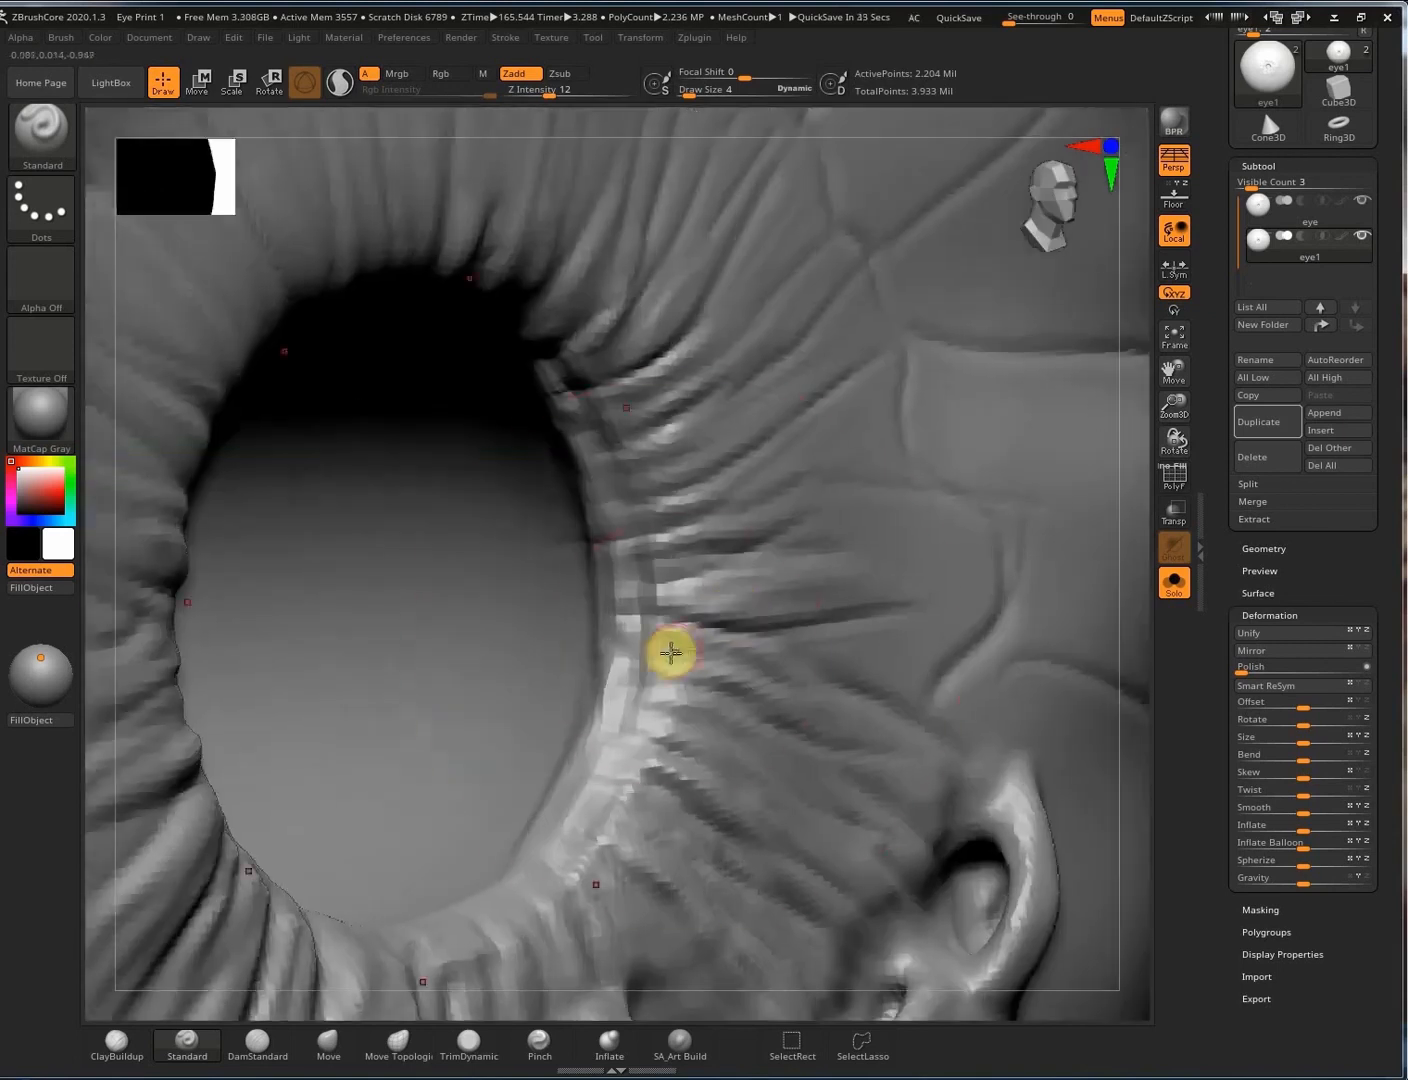
pyautogui.press('s')
pyautogui.moveTo(671, 654); pyautogui.dragTo(680, 653)
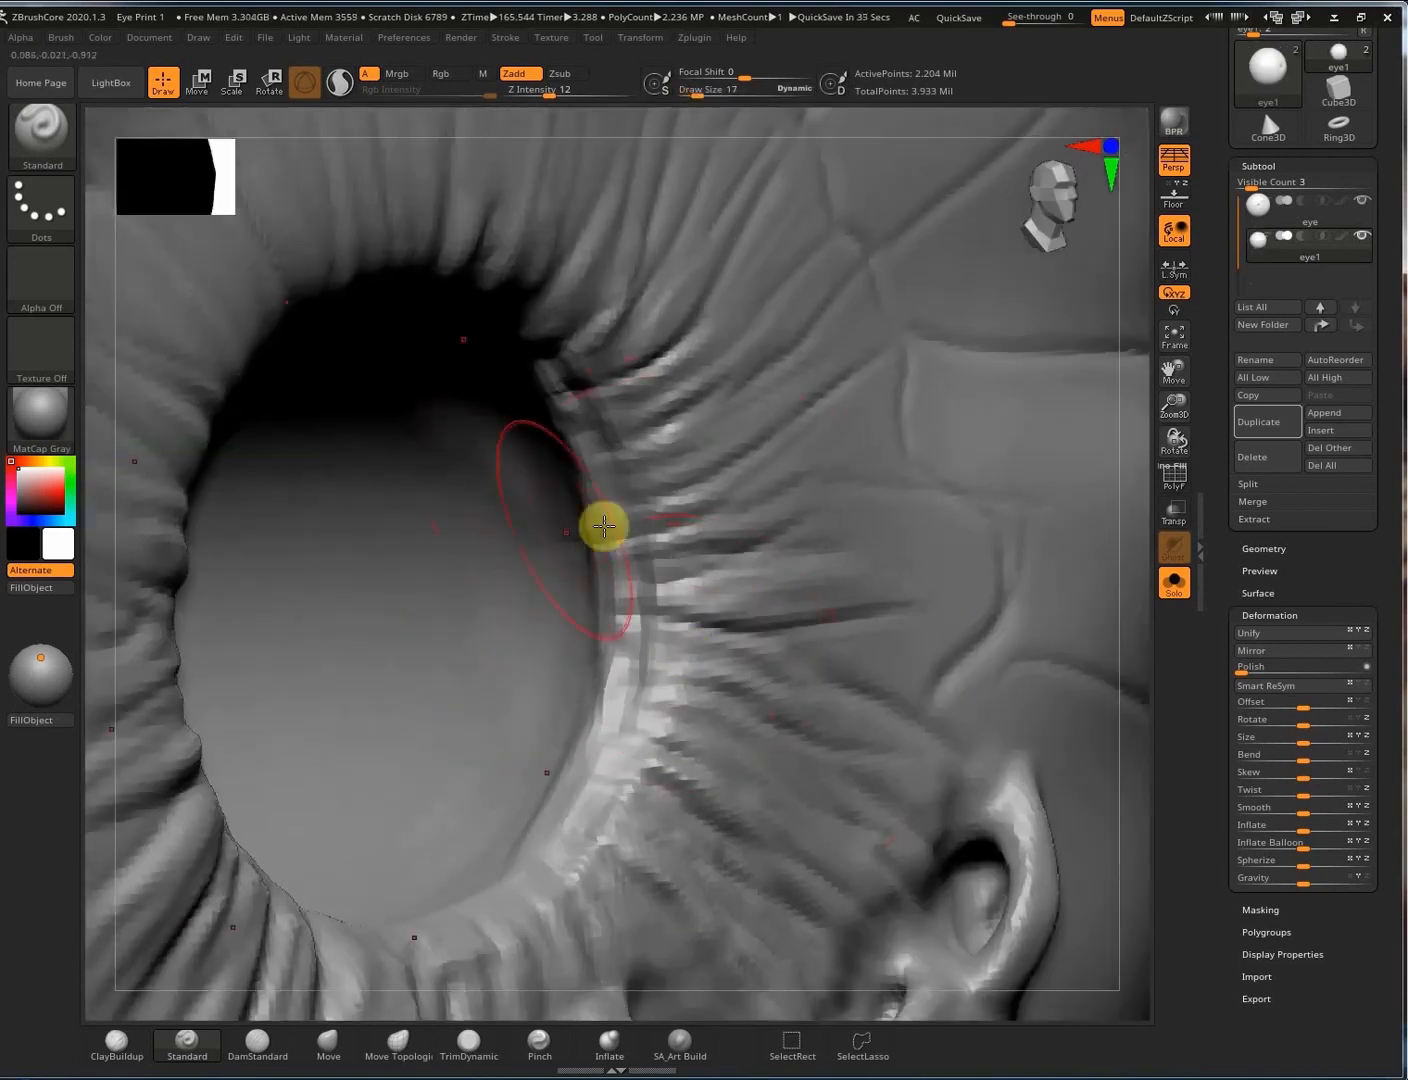
pyautogui.moveTo(602, 525); pyautogui.dragTo(295, 542, button='right')
pyautogui.keyDown('alt'); pyautogui.moveTo(295, 541); pyautogui.dragTo(589, 680); pyautogui.keyUp('alt')
pyautogui.moveTo(370, 602)
pyautogui.keyDown('ctrl'); pyautogui.mouseDown(button='right')
pyautogui.moveTo(823, 509)
pyautogui.moveTo(778, 493)
pyautogui.moveTo(744, 654)
pyautogui.moveTo(824, 509)
pyautogui.moveTo(806, 476)
pyautogui.mouseUp(button='right'); pyautogui.keyUp('ctrl')
# Carve a ClayBuildup groove running up-right from the iris rim.
pyautogui.click(679, 1042)
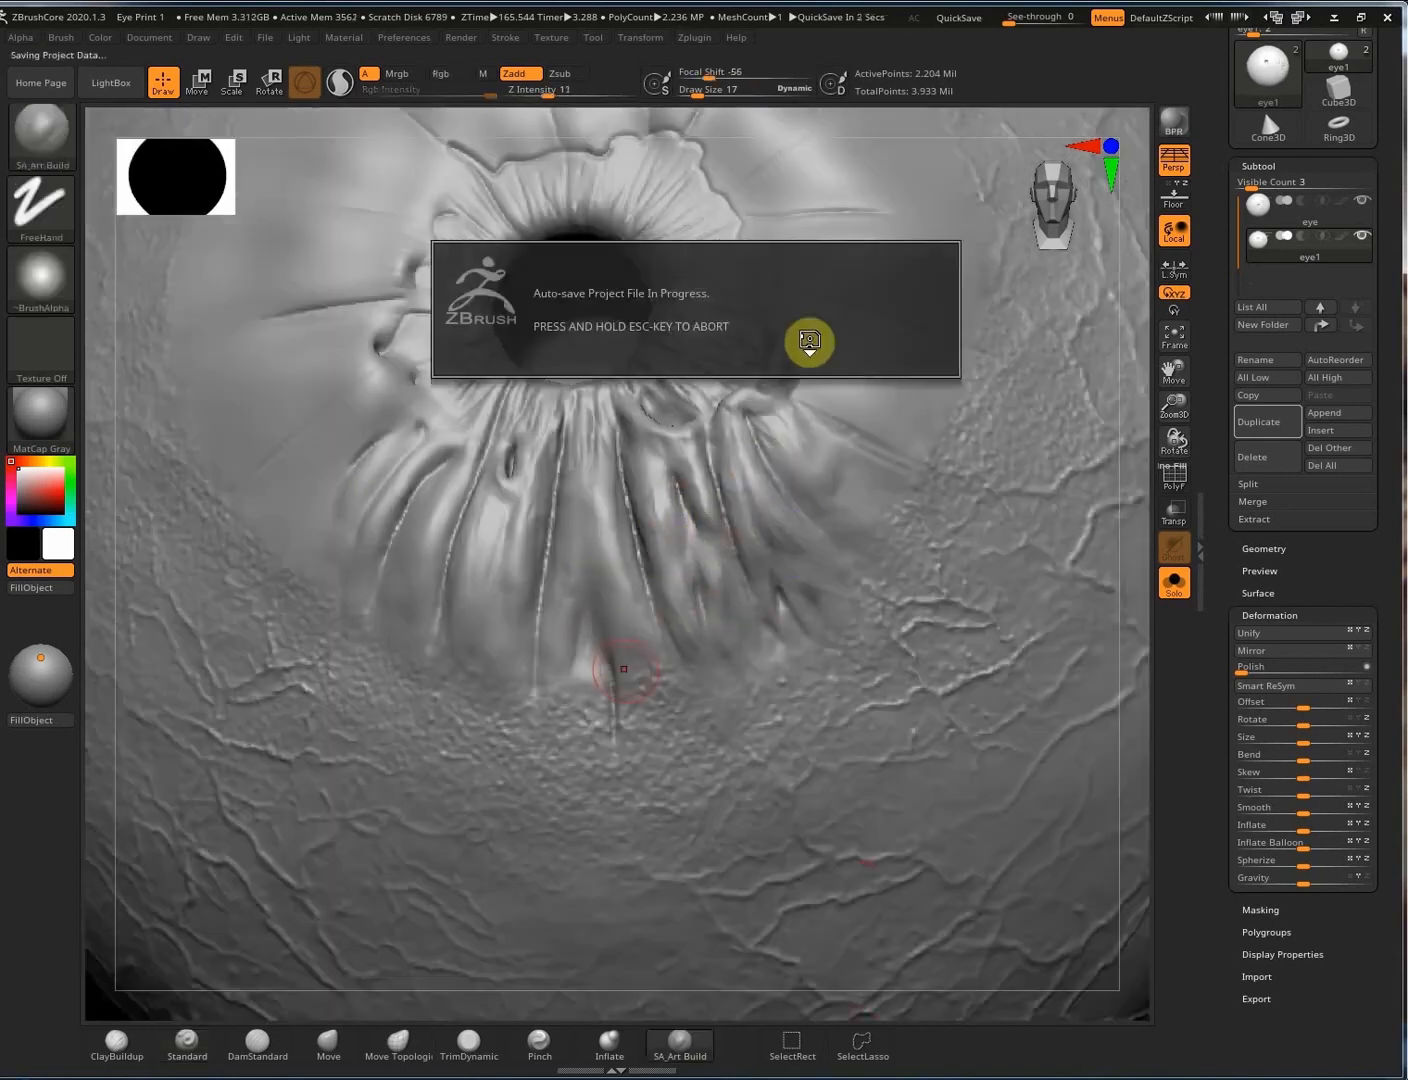
pyautogui.moveTo(831, 497)
pyautogui.mouseDown(button='right')
pyautogui.moveTo(830, 283)
pyautogui.moveTo(806, 159)
pyautogui.mouseUp(button='right')
pyautogui.moveTo(806, 159)
pyautogui.keyDown('alt'); pyautogui.mouseDown(button='right')
pyautogui.moveTo(786, 402)
pyautogui.moveTo(732, 417)
pyautogui.mouseUp(button='right'); pyautogui.keyUp('alt')
pyautogui.moveTo(670, 299); pyautogui.dragTo(722, 217, button='right')
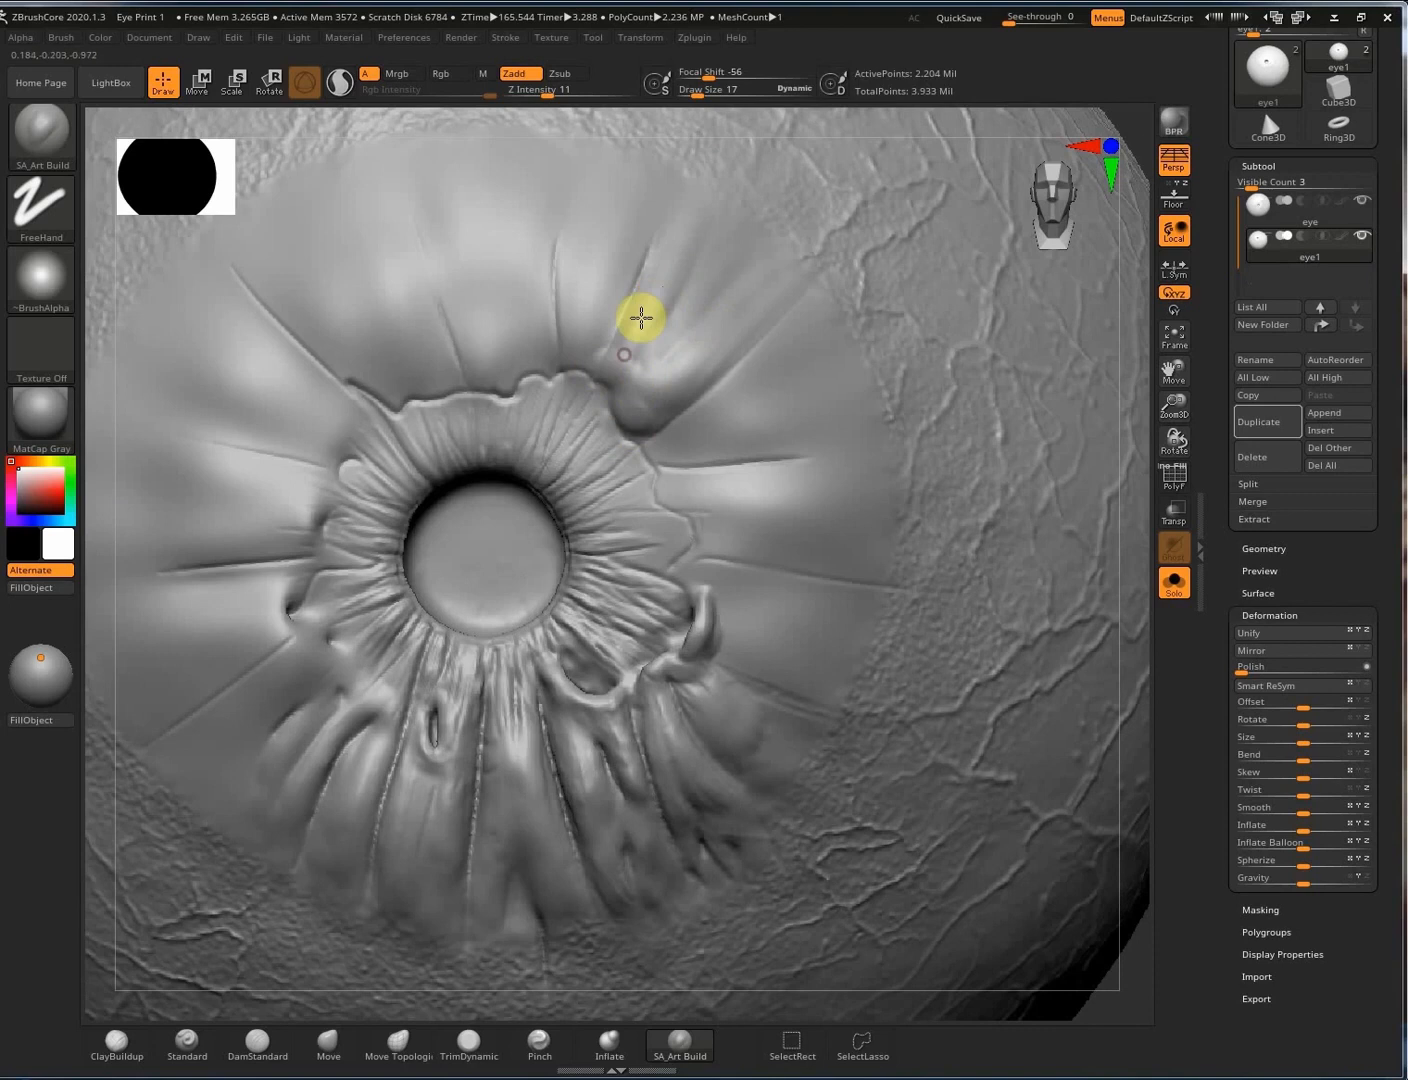
pyautogui.press('1')
pyautogui.moveTo(804, 259); pyautogui.dragTo(705, 346)
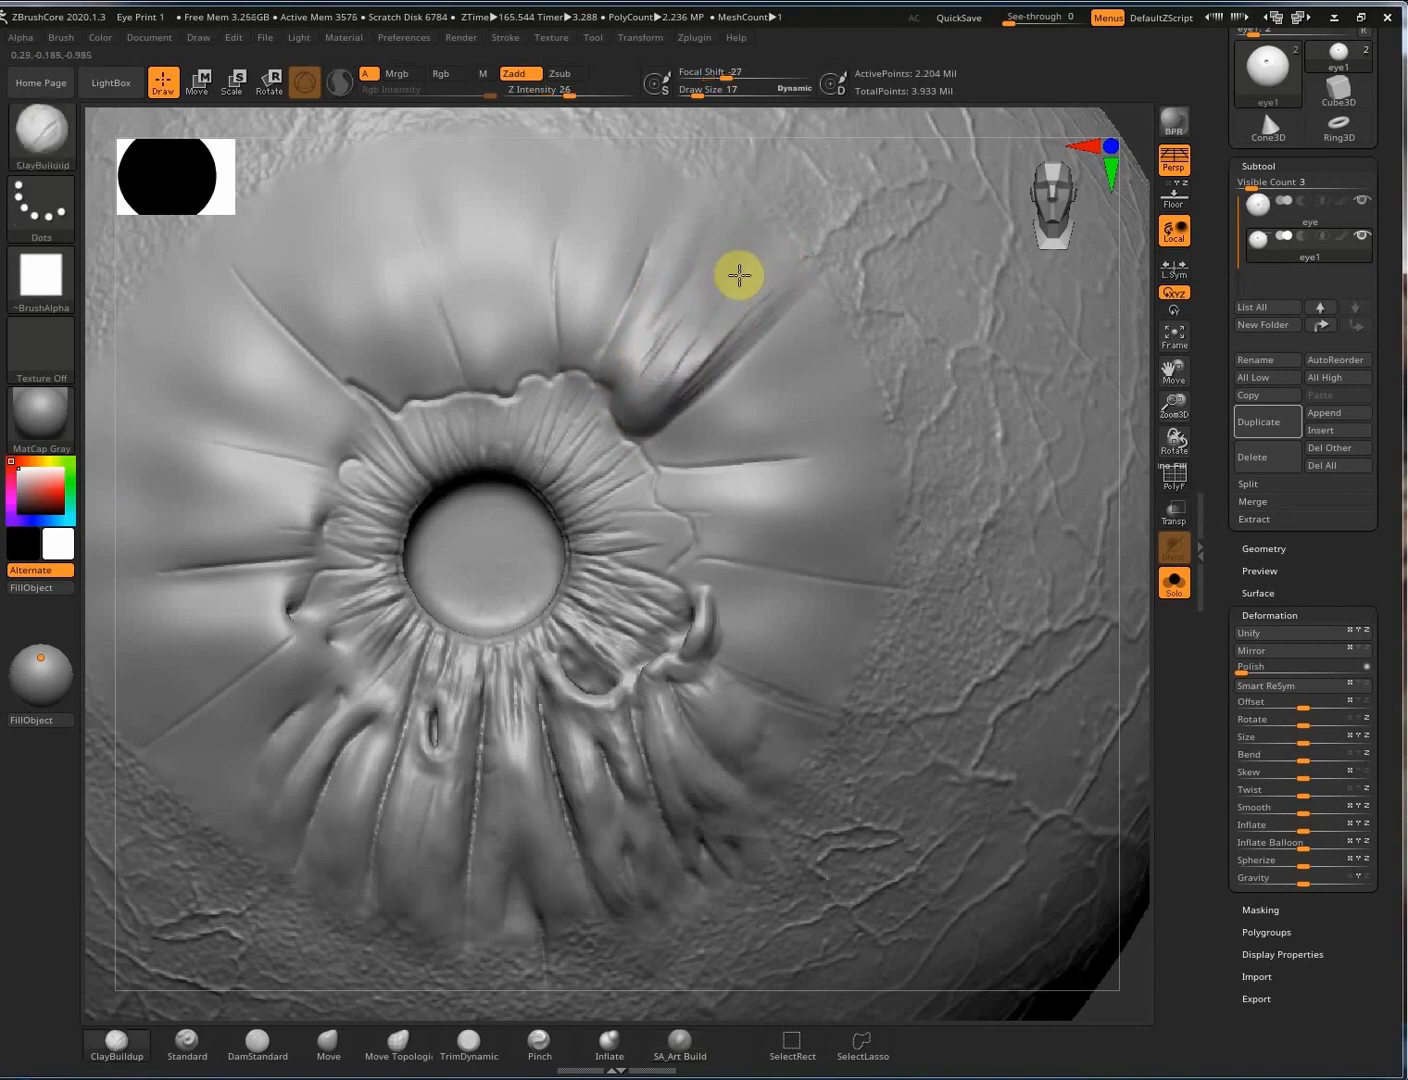
# Orbit around the new groove to inspect its hollow pocket, returning to a front view.
pyautogui.moveTo(739, 275)
pyautogui.mouseDown(button='right')
pyautogui.moveTo(668, 382)
pyautogui.moveTo(883, 365)
pyautogui.moveTo(789, 465)
pyautogui.moveTo(566, 400)
pyautogui.moveTo(622, 414)
pyautogui.moveTo(648, 393)
pyautogui.mouseUp(button='right')
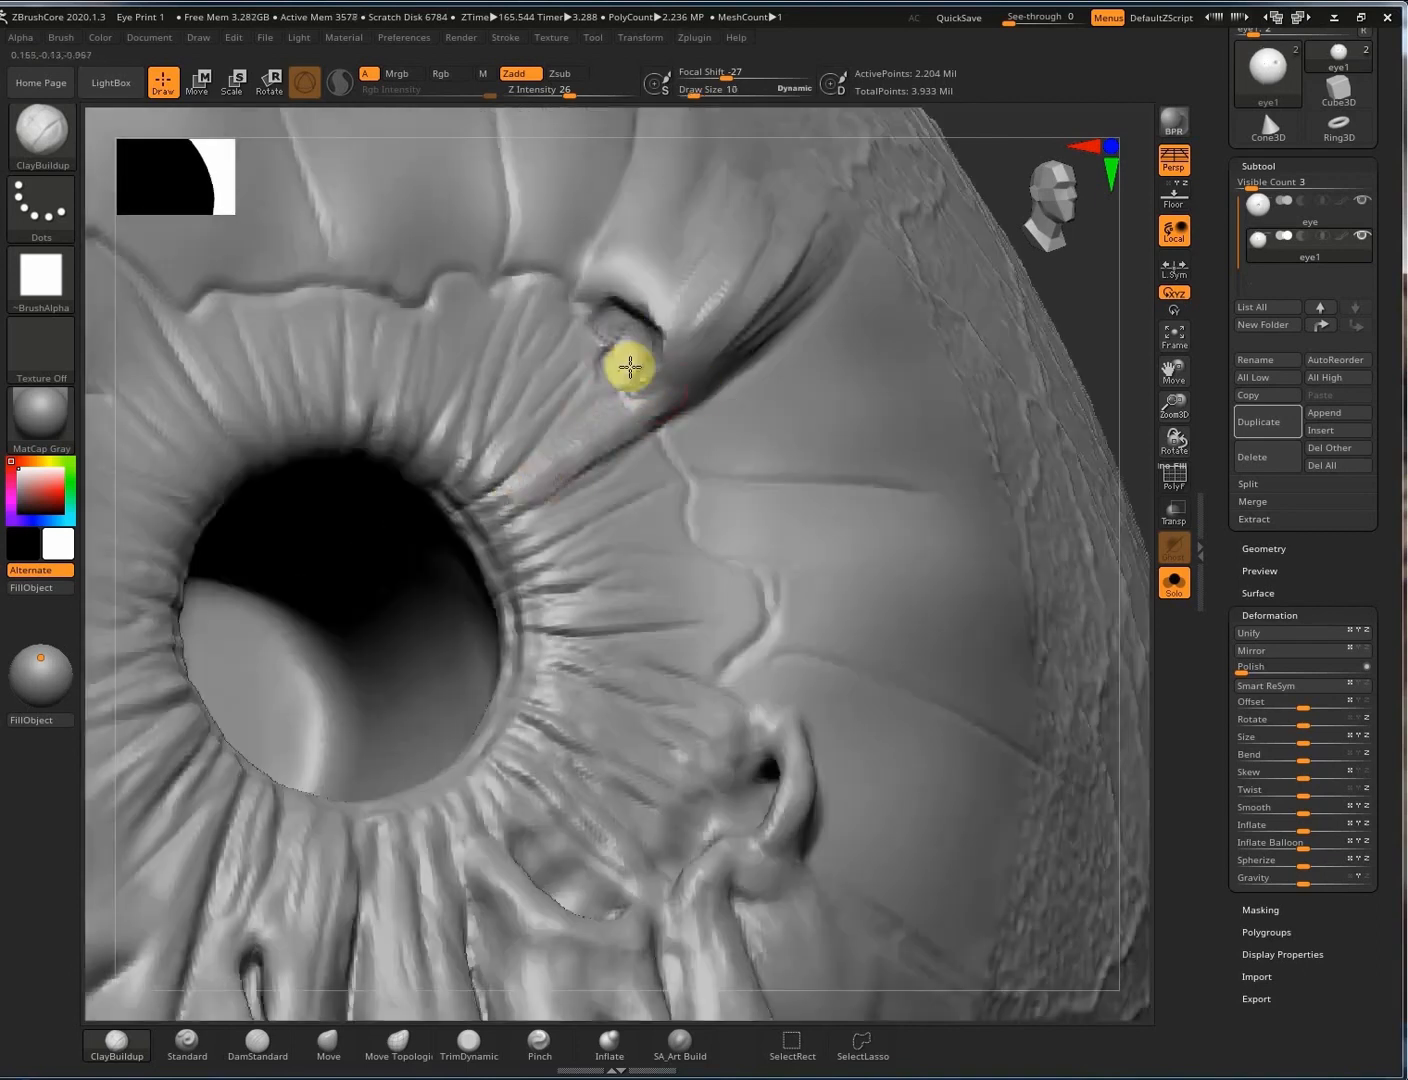
pyautogui.moveTo(630, 368)
pyautogui.mouseDown(button='right')
pyautogui.moveTo(608, 346)
pyautogui.moveTo(638, 365)
pyautogui.mouseUp(button='right')
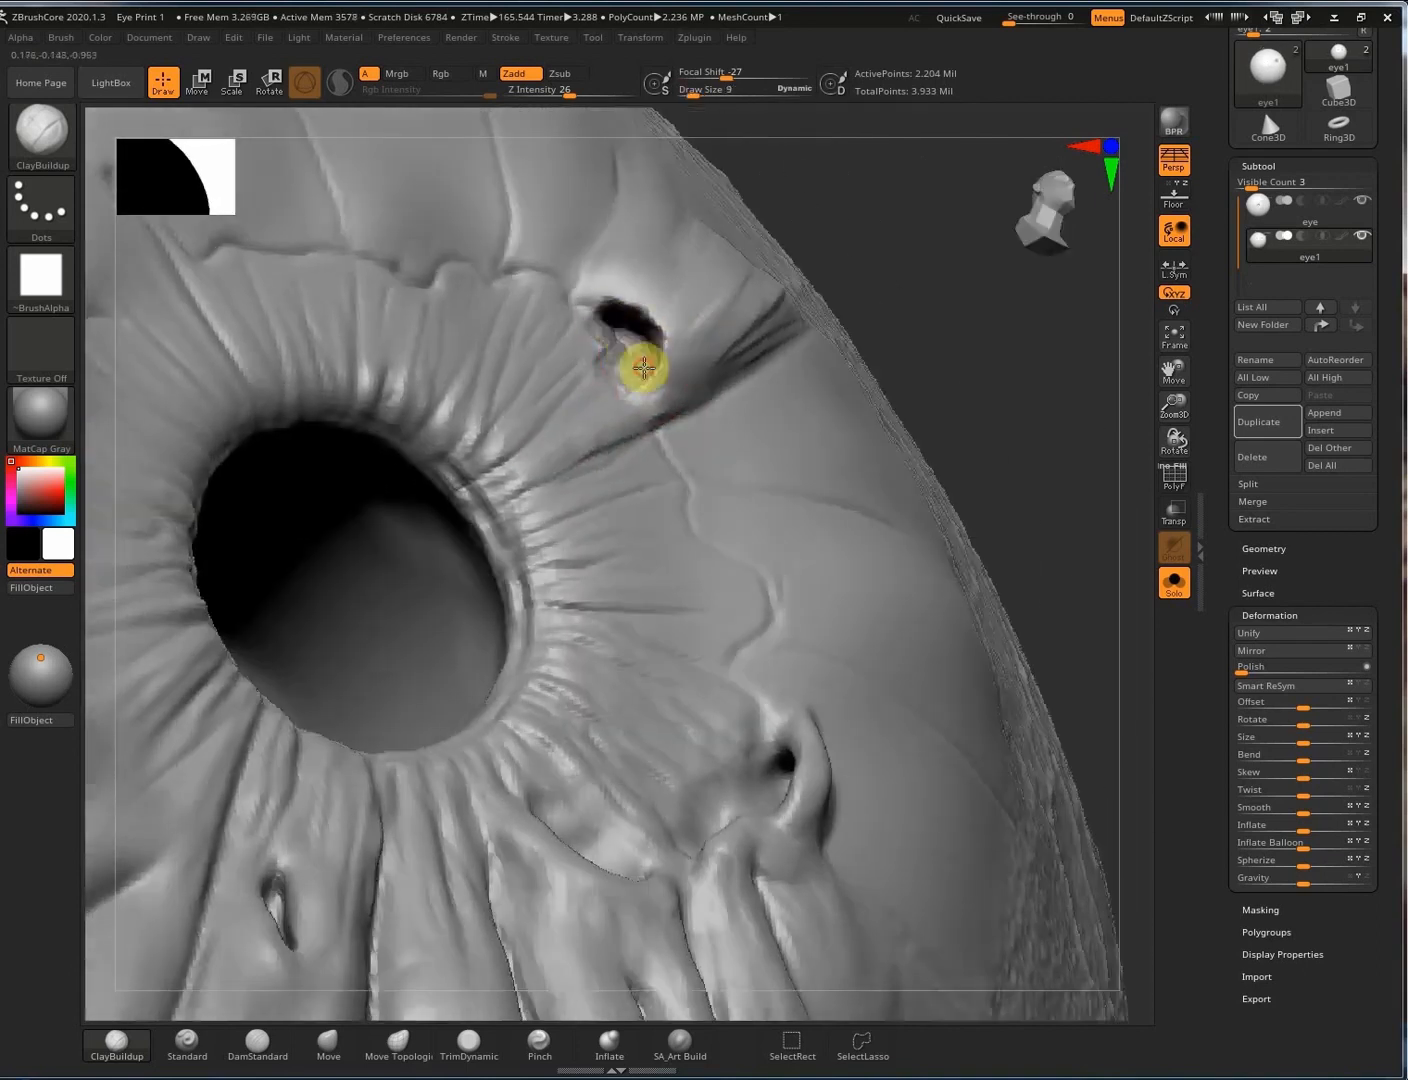
pyautogui.press('ctrl')
pyautogui.moveTo(602, 243); pyautogui.dragTo(660, 252, button='right')
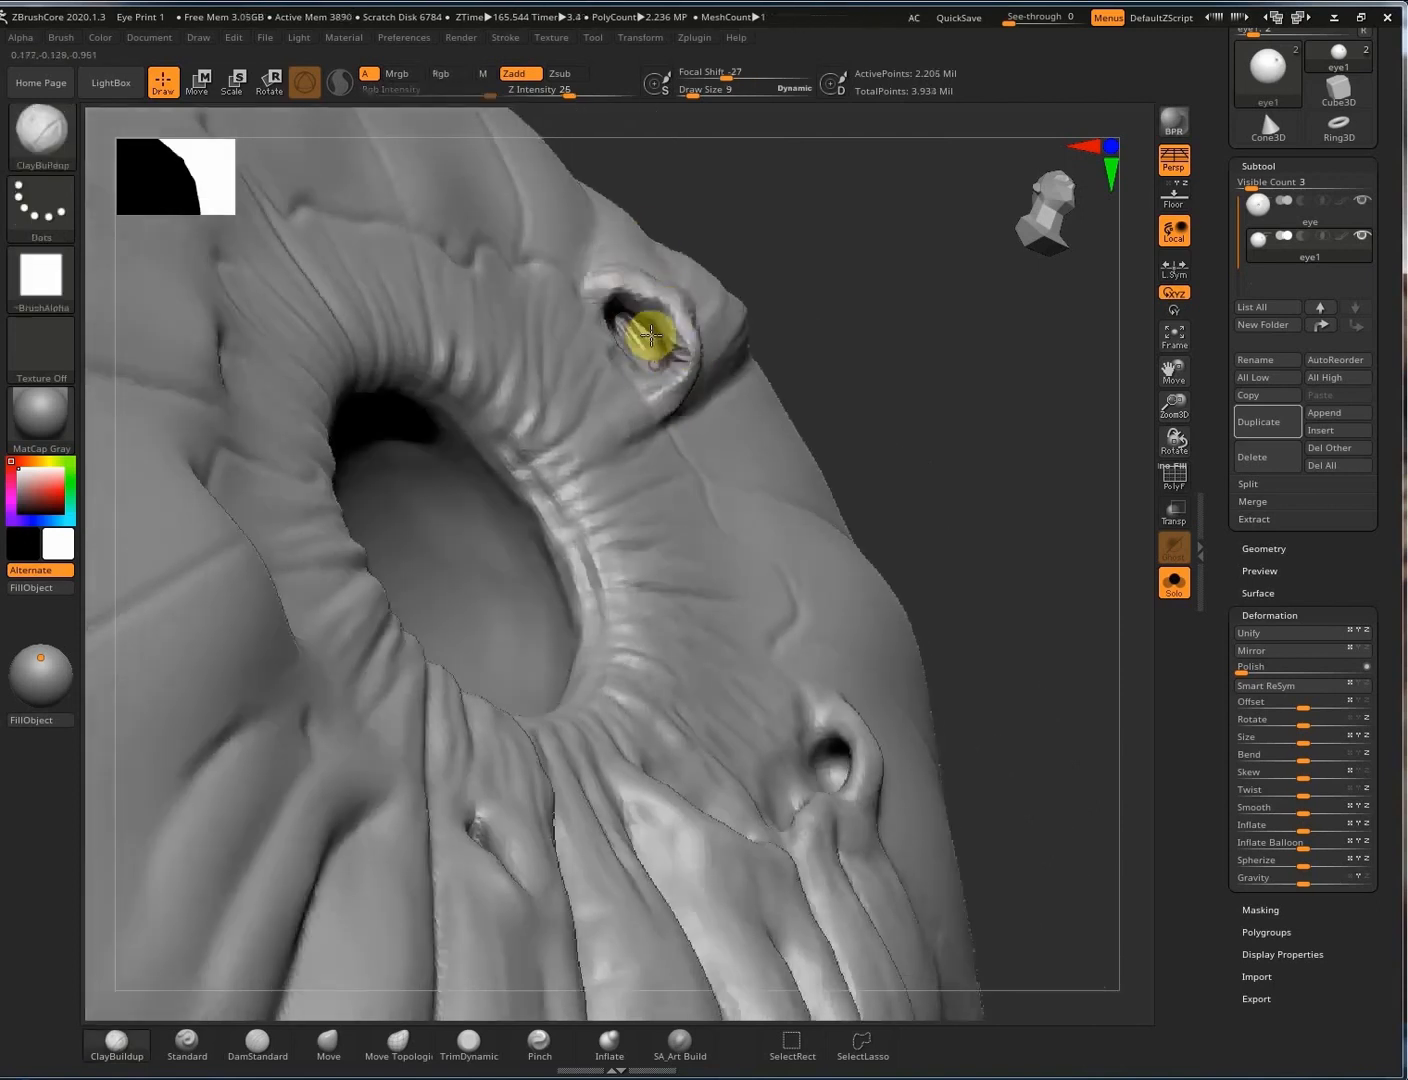
pyautogui.moveTo(652, 335); pyautogui.dragTo(690, 354, button='right')
pyautogui.press('ctrl')
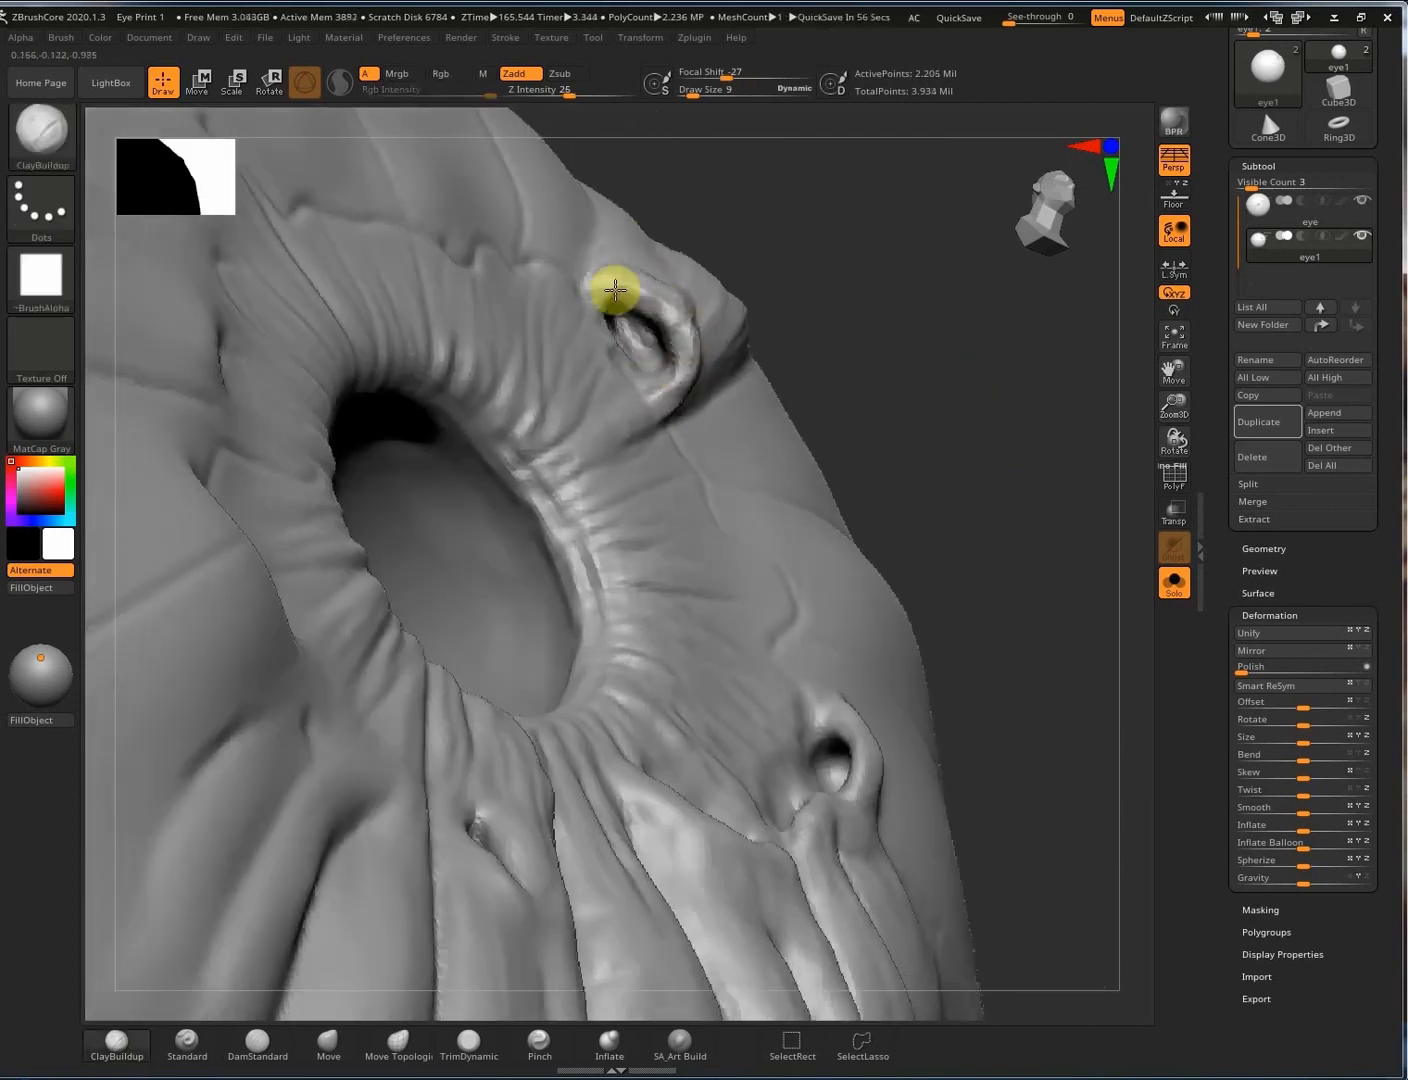
pyautogui.moveTo(724, 284); pyautogui.dragTo(625, 467, button='right')
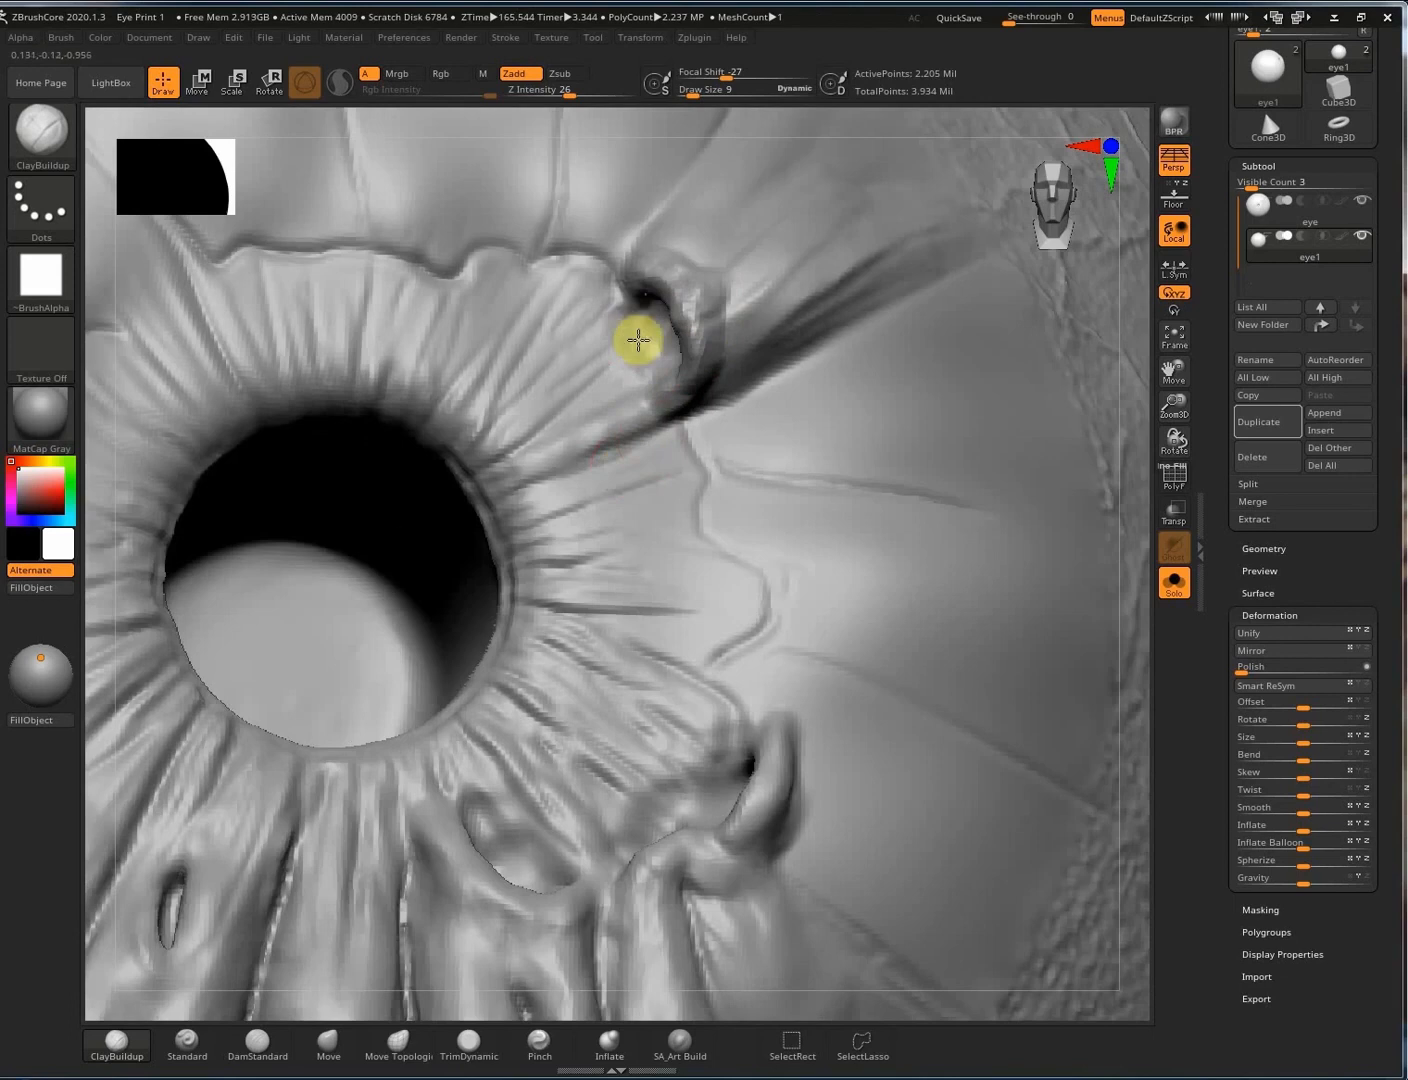
# Select SA_Art Build and sculpt radial ridges on the iris right of the pupil.
pyautogui.click(679, 1043)
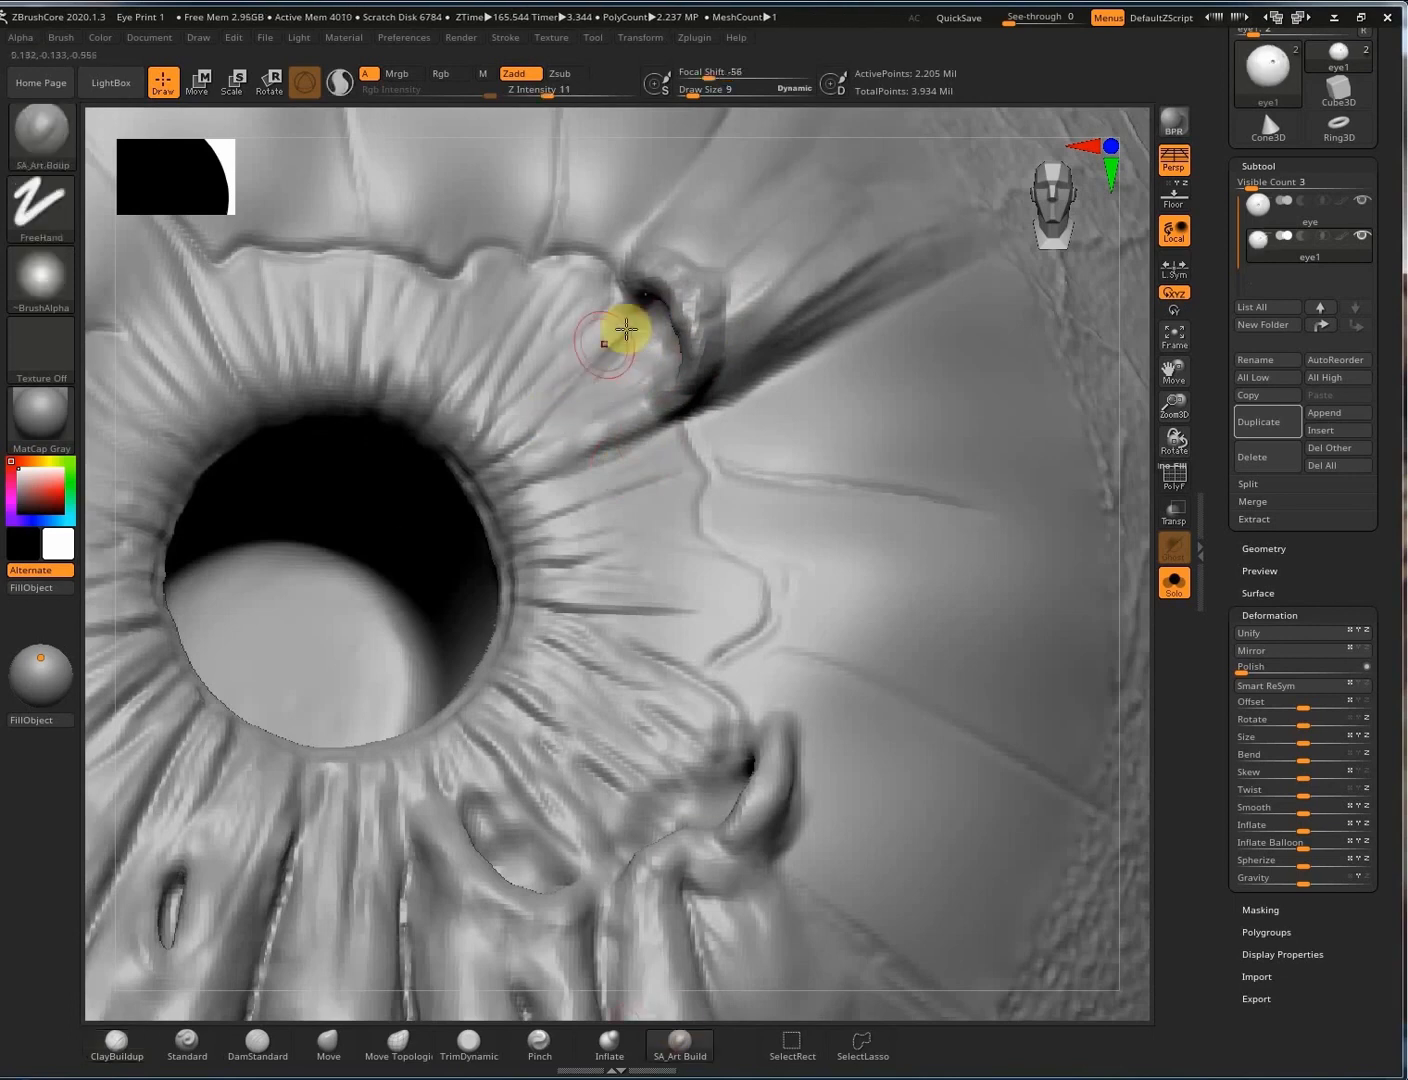
pyautogui.moveTo(546, 506); pyautogui.dragTo(538, 510)
pyautogui.moveTo(682, 454); pyautogui.dragTo(556, 524)
pyautogui.moveTo(730, 591); pyautogui.dragTo(580, 583)
pyautogui.moveTo(699, 530); pyautogui.dragTo(572, 545)
pyautogui.keyDown('alt'); pyautogui.moveTo(698, 525); pyautogui.dragTo(665, 322, button='right'); pyautogui.keyUp('alt')
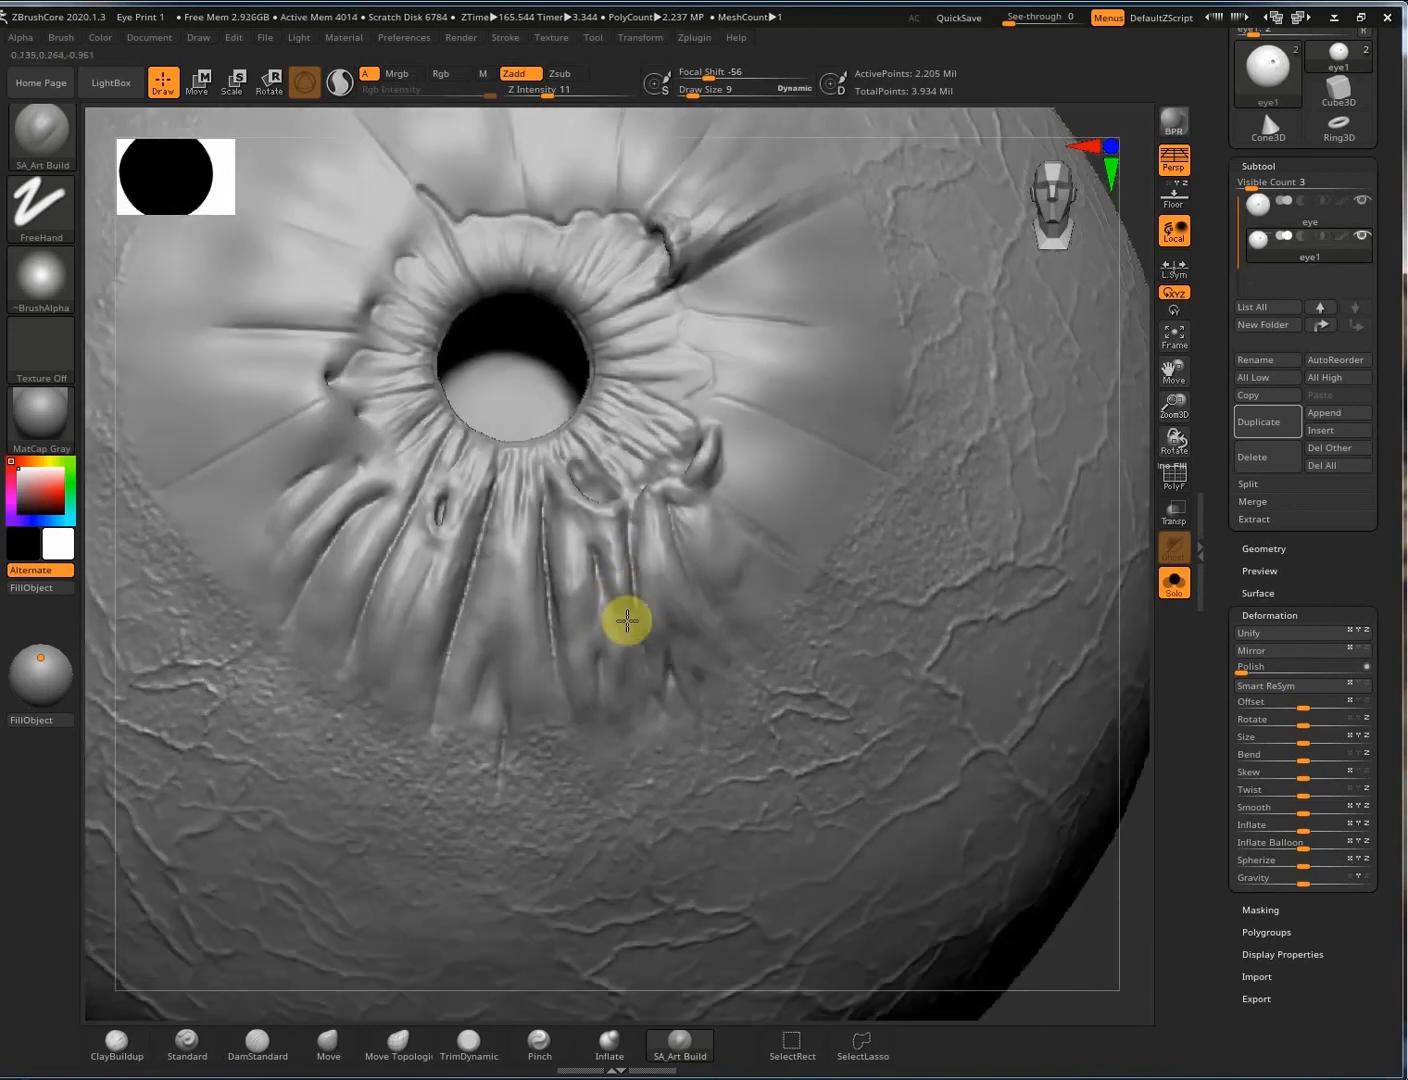
# Raise Draw Size to 28 and build ridges on the upper-right iris.
pyautogui.press('shift')
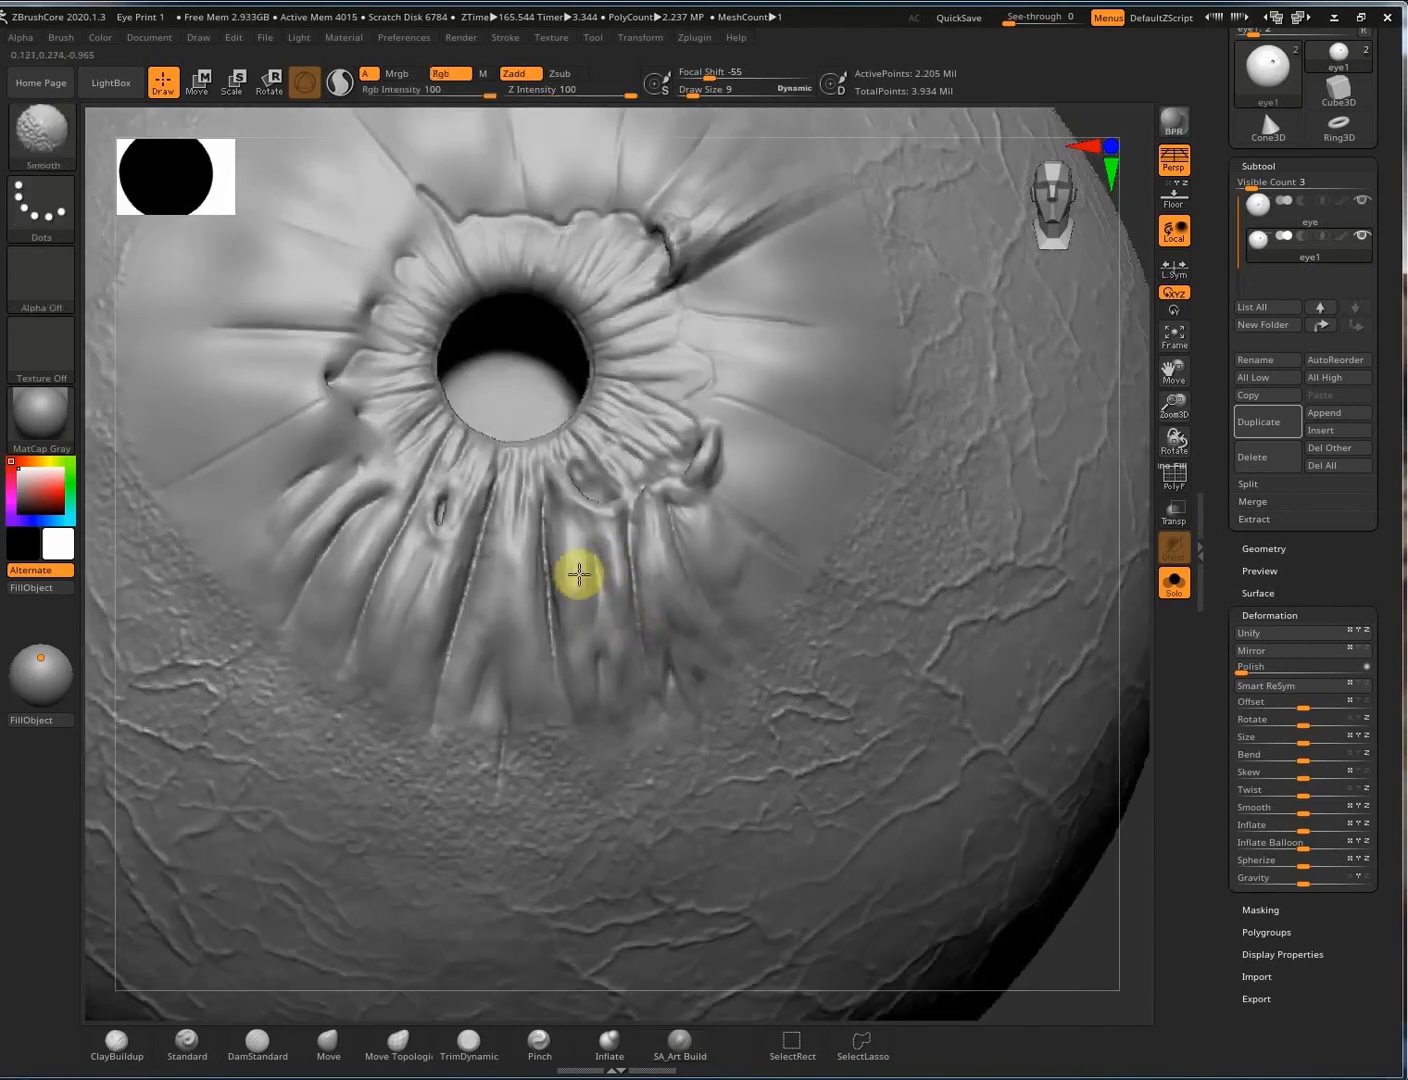
pyautogui.moveTo(646, 626); pyautogui.dragTo(728, 556, button='right')
pyautogui.keyDown('alt'); pyautogui.moveTo(768, 214); pyautogui.dragTo(790, 414, button='right'); pyautogui.keyUp('alt')
pyautogui.press('s')
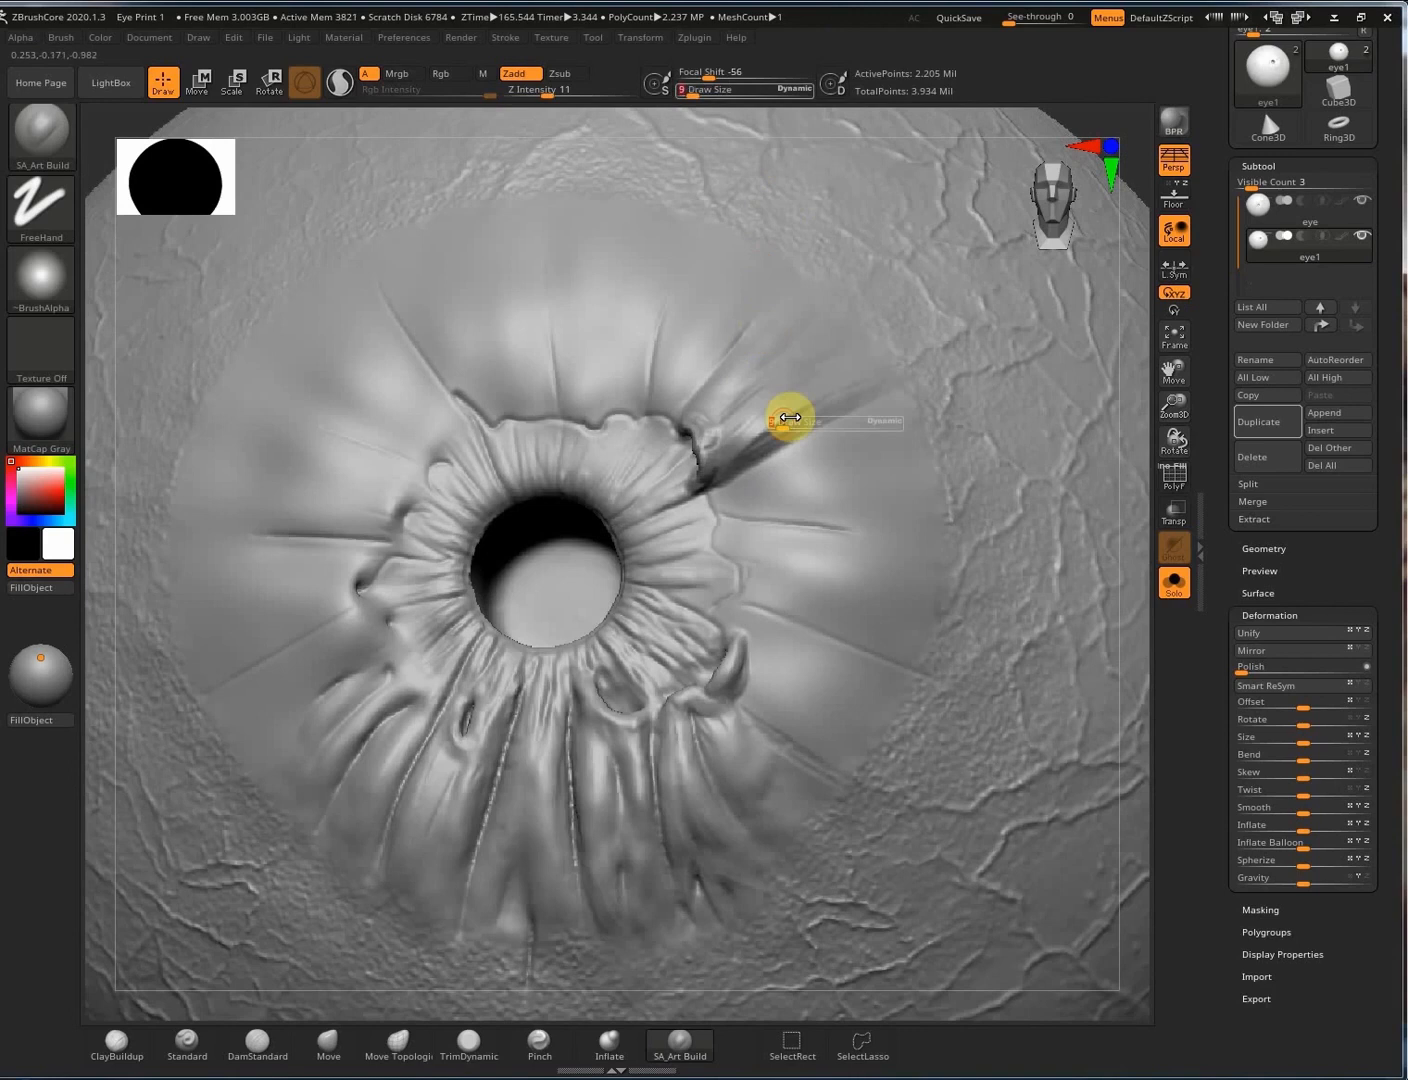
pyautogui.moveTo(792, 415); pyautogui.dragTo(774, 418)
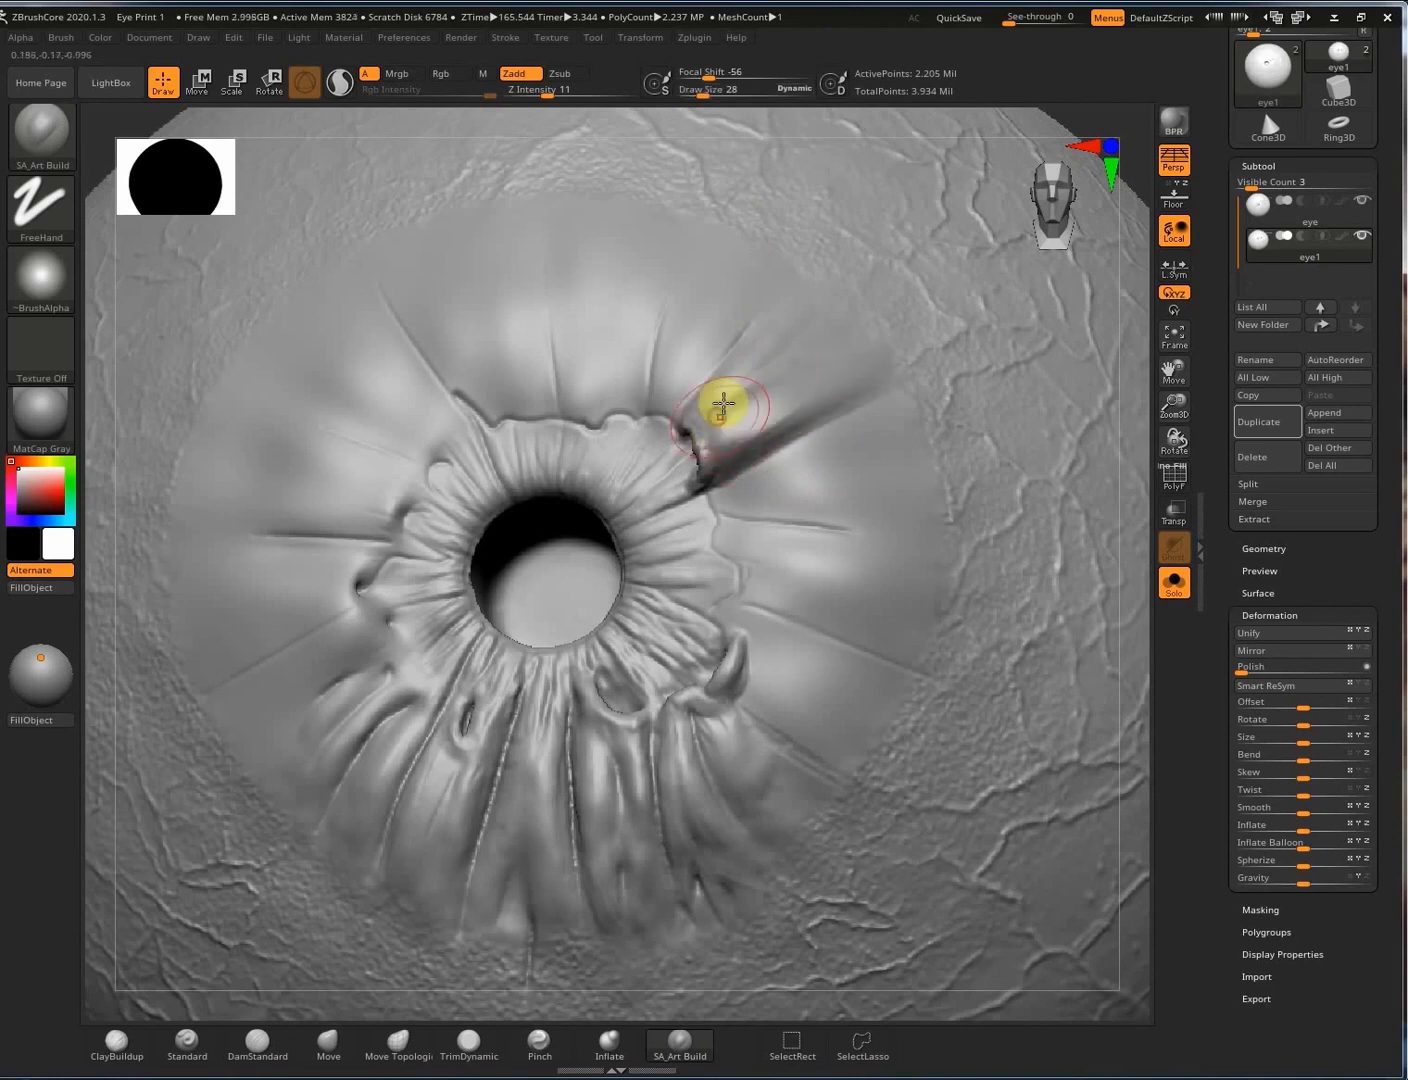
pyautogui.moveTo(841, 271)
pyautogui.mouseDown(button='right')
pyautogui.moveTo(779, 388)
pyautogui.moveTo(798, 308)
pyautogui.mouseUp(button='right')
pyautogui.moveTo(742, 276); pyautogui.dragTo(684, 395)
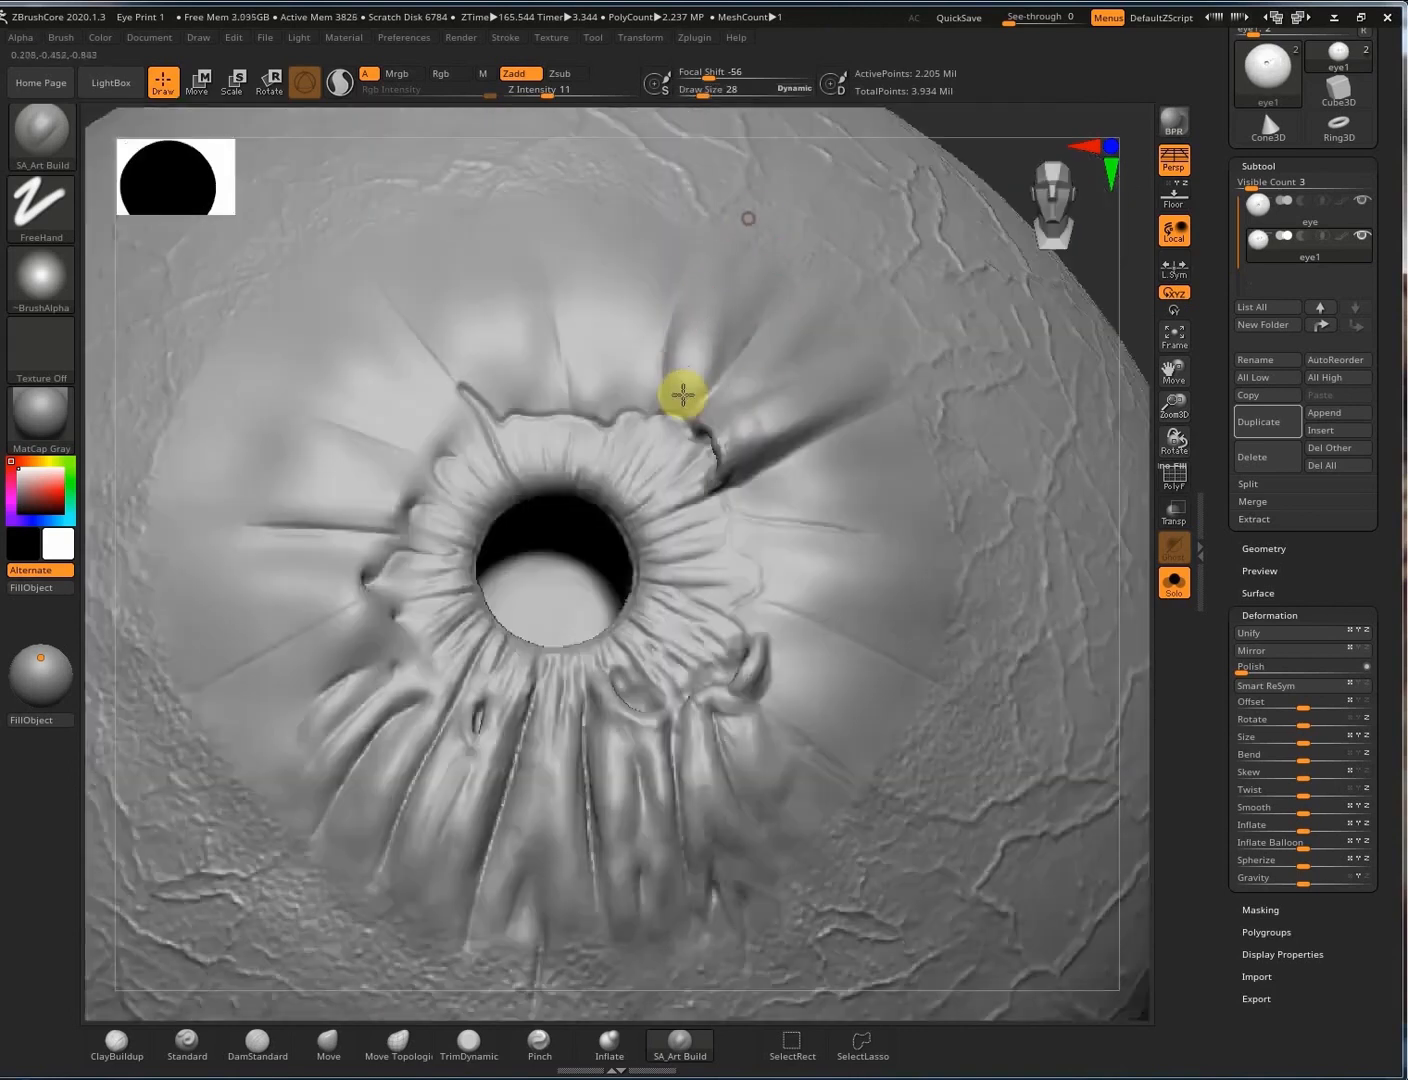
# Build ridges above the pupil and on the upper-left iris, then shrink the brush to 8.
pyautogui.moveTo(723, 217); pyautogui.dragTo(648, 278, button='right')
pyautogui.moveTo(574, 225); pyautogui.dragTo(584, 392)
pyautogui.moveTo(585, 330)
pyautogui.mouseDown()
pyautogui.moveTo(585, 390)
pyautogui.moveTo(604, 408)
pyautogui.mouseUp()
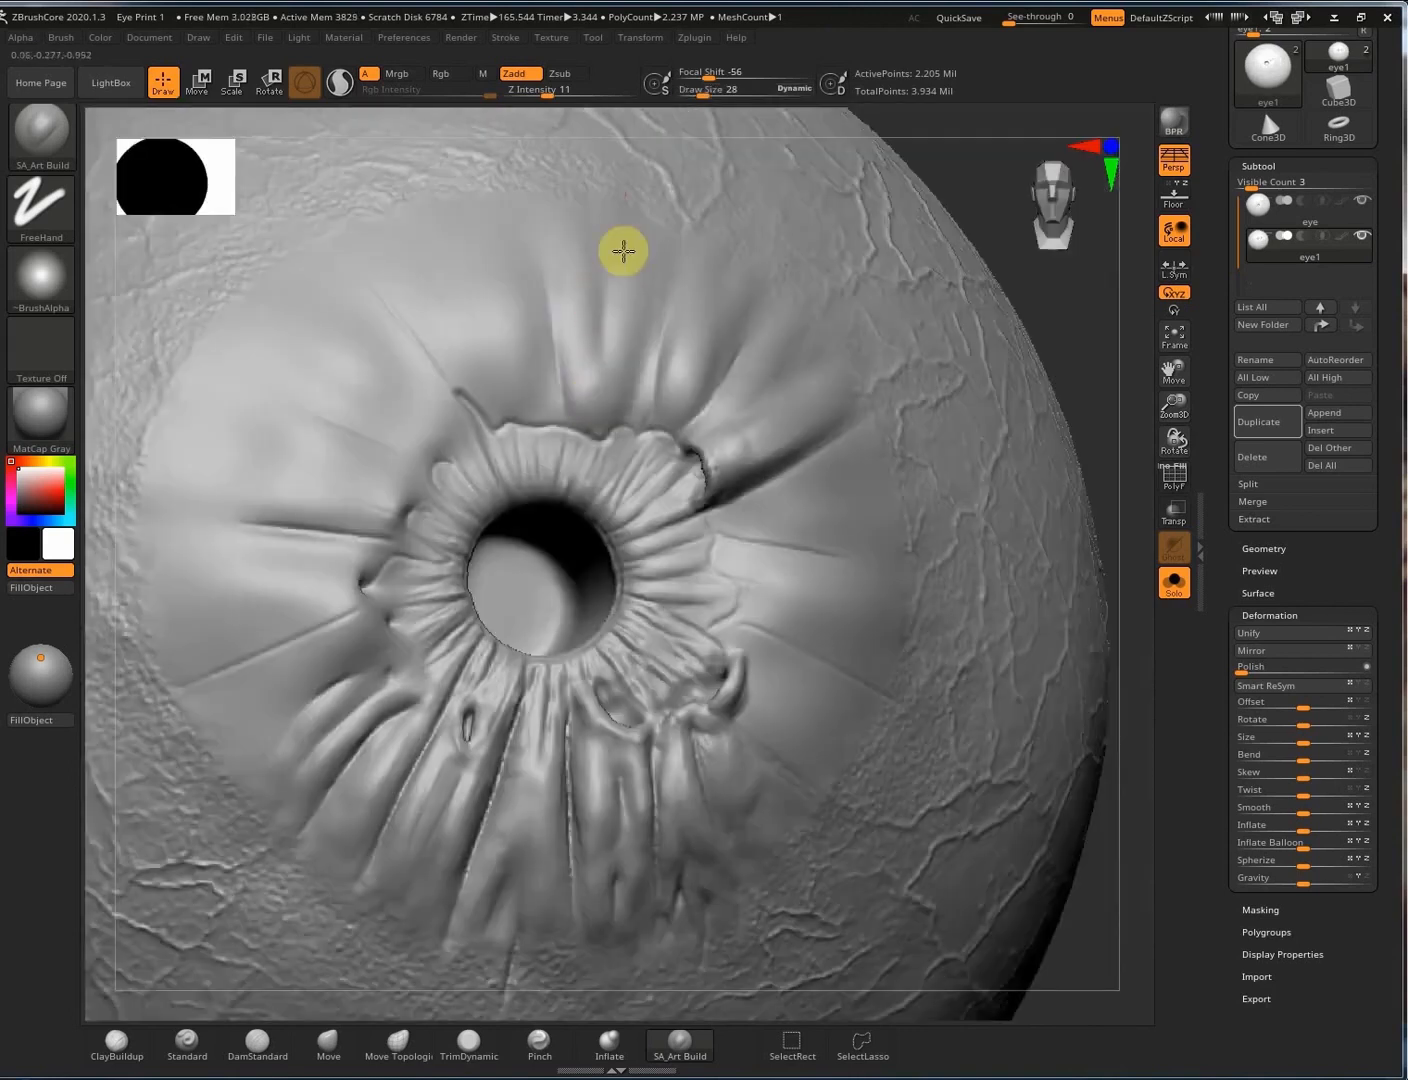
pyautogui.moveTo(655, 244); pyautogui.dragTo(630, 393)
pyautogui.moveTo(752, 491); pyautogui.dragTo(784, 409, button='right')
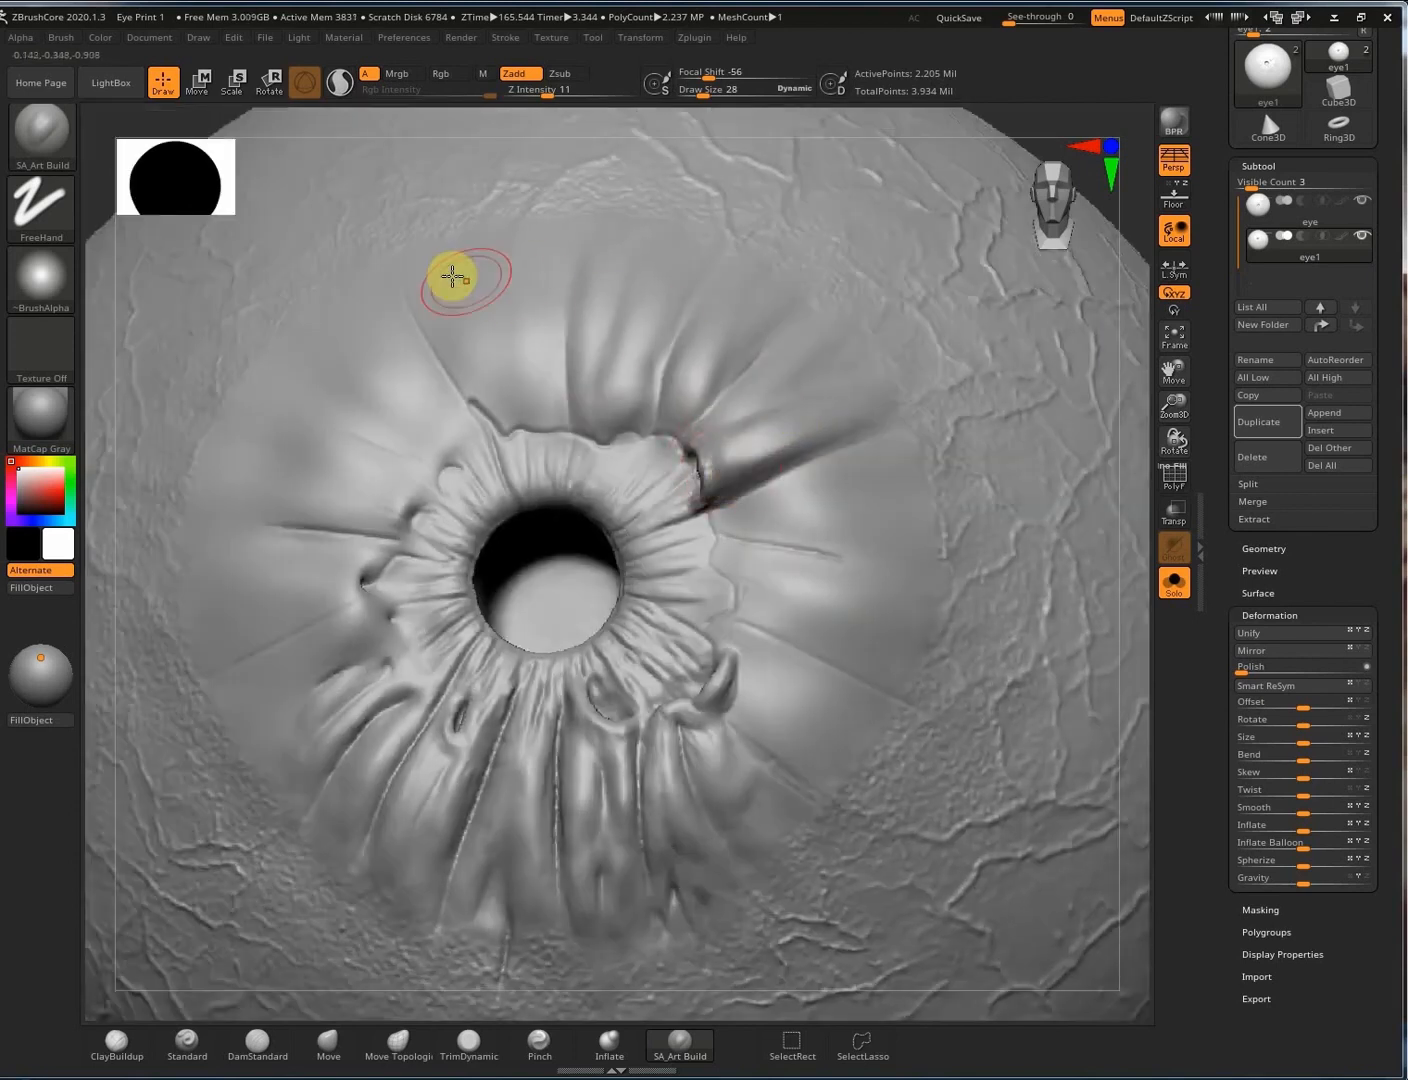
pyautogui.moveTo(453, 278); pyautogui.dragTo(490, 384)
pyautogui.moveTo(454, 217); pyautogui.dragTo(494, 410)
pyautogui.moveTo(535, 196)
pyautogui.mouseDown()
pyautogui.moveTo(553, 401)
pyautogui.moveTo(550, 381)
pyautogui.mouseUp()
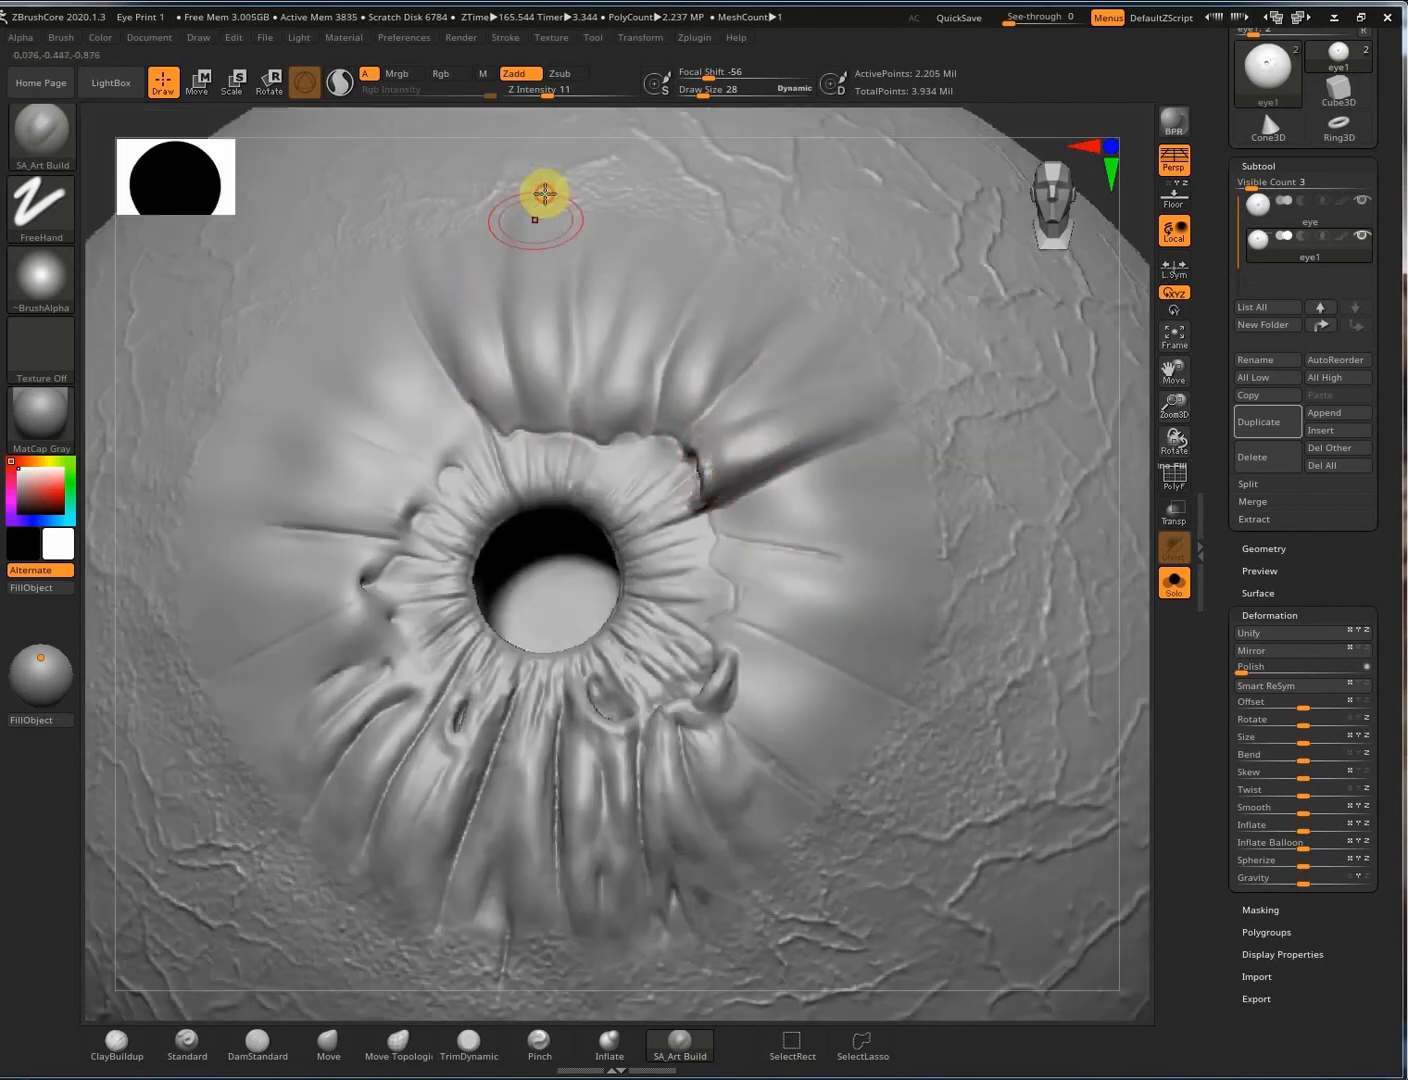
pyautogui.moveTo(663, 490)
pyautogui.mouseDown(button='right')
pyautogui.moveTo(653, 412)
pyautogui.moveTo(650, 503)
pyautogui.mouseUp(button='right')
pyautogui.press('[')
pyautogui.press('[')
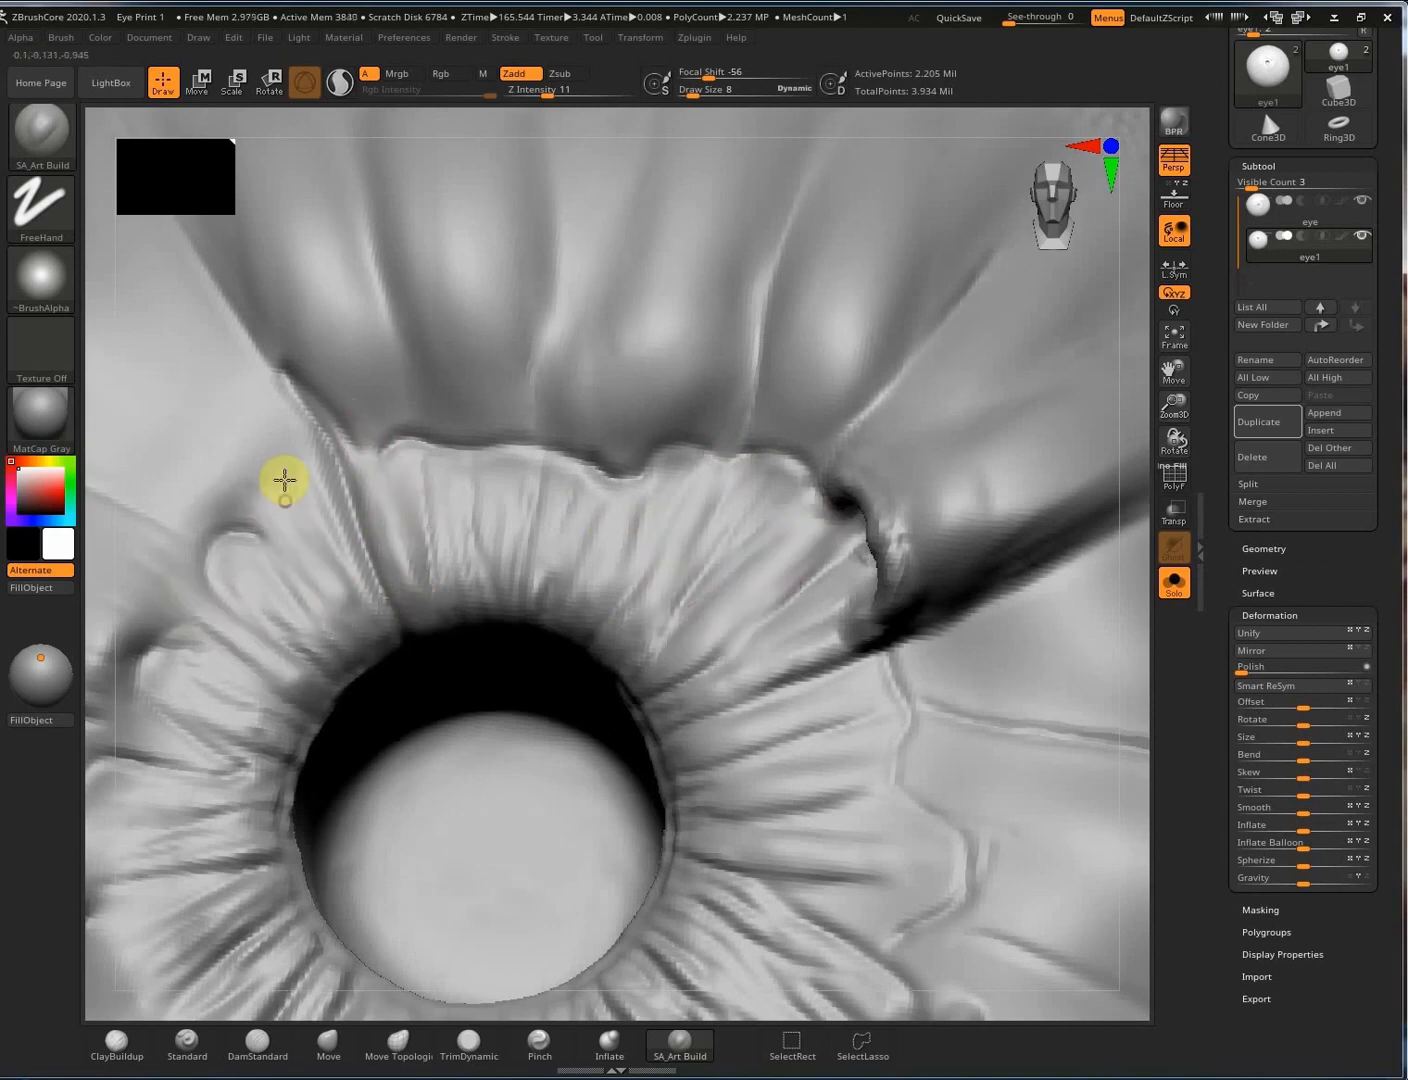
# Add a raised fold along the upper iris ridge and clear the mask.
pyautogui.moveTo(283, 480); pyautogui.dragTo(247, 520, button='right')
pyautogui.moveTo(383, 431); pyautogui.dragTo(733, 425)
pyautogui.moveTo(848, 442)
pyautogui.mouseDown(button='right')
pyautogui.moveTo(789, 426)
pyautogui.moveTo(888, 541)
pyautogui.mouseUp(button='right')
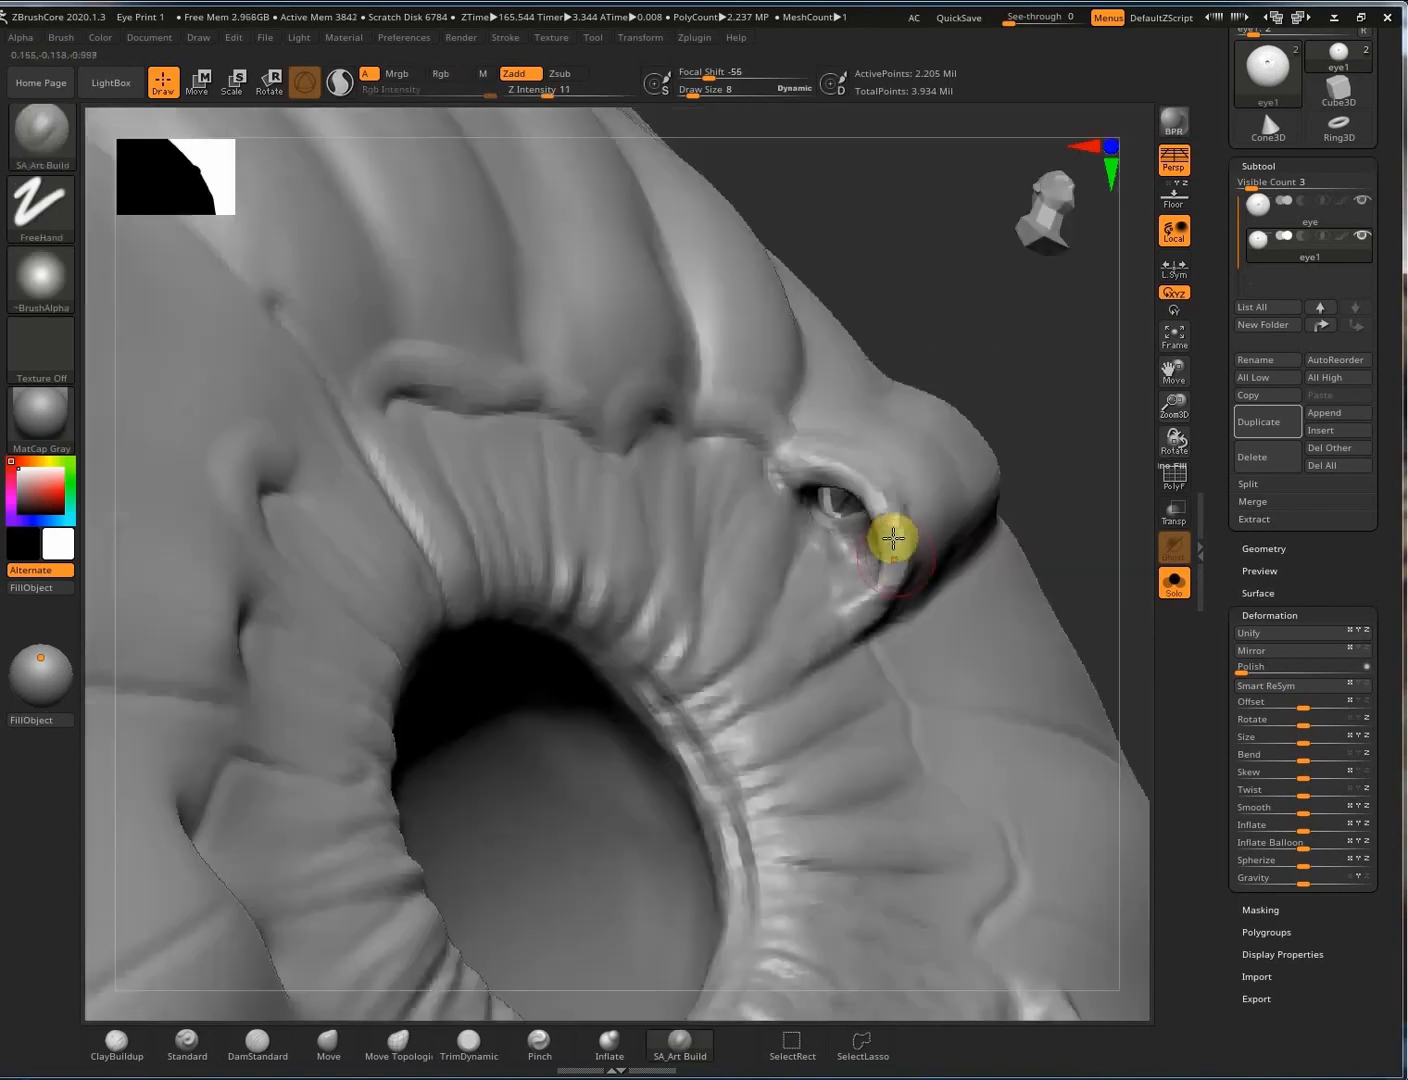
pyautogui.keyDown('shift'); pyautogui.moveTo(811, 458); pyautogui.dragTo(792, 477); pyautogui.keyUp('shift')
pyautogui.moveTo(896, 497); pyautogui.dragTo(932, 421, button='right')
pyautogui.keyDown('ctrl'); pyautogui.moveTo(936, 275); pyautogui.dragTo(980, 343); pyautogui.keyUp('ctrl')
pyautogui.moveTo(919, 521); pyautogui.dragTo(868, 690, button='right')
# Inflate and smooth the pocket at the end of the crease.
pyautogui.click(610, 1042)
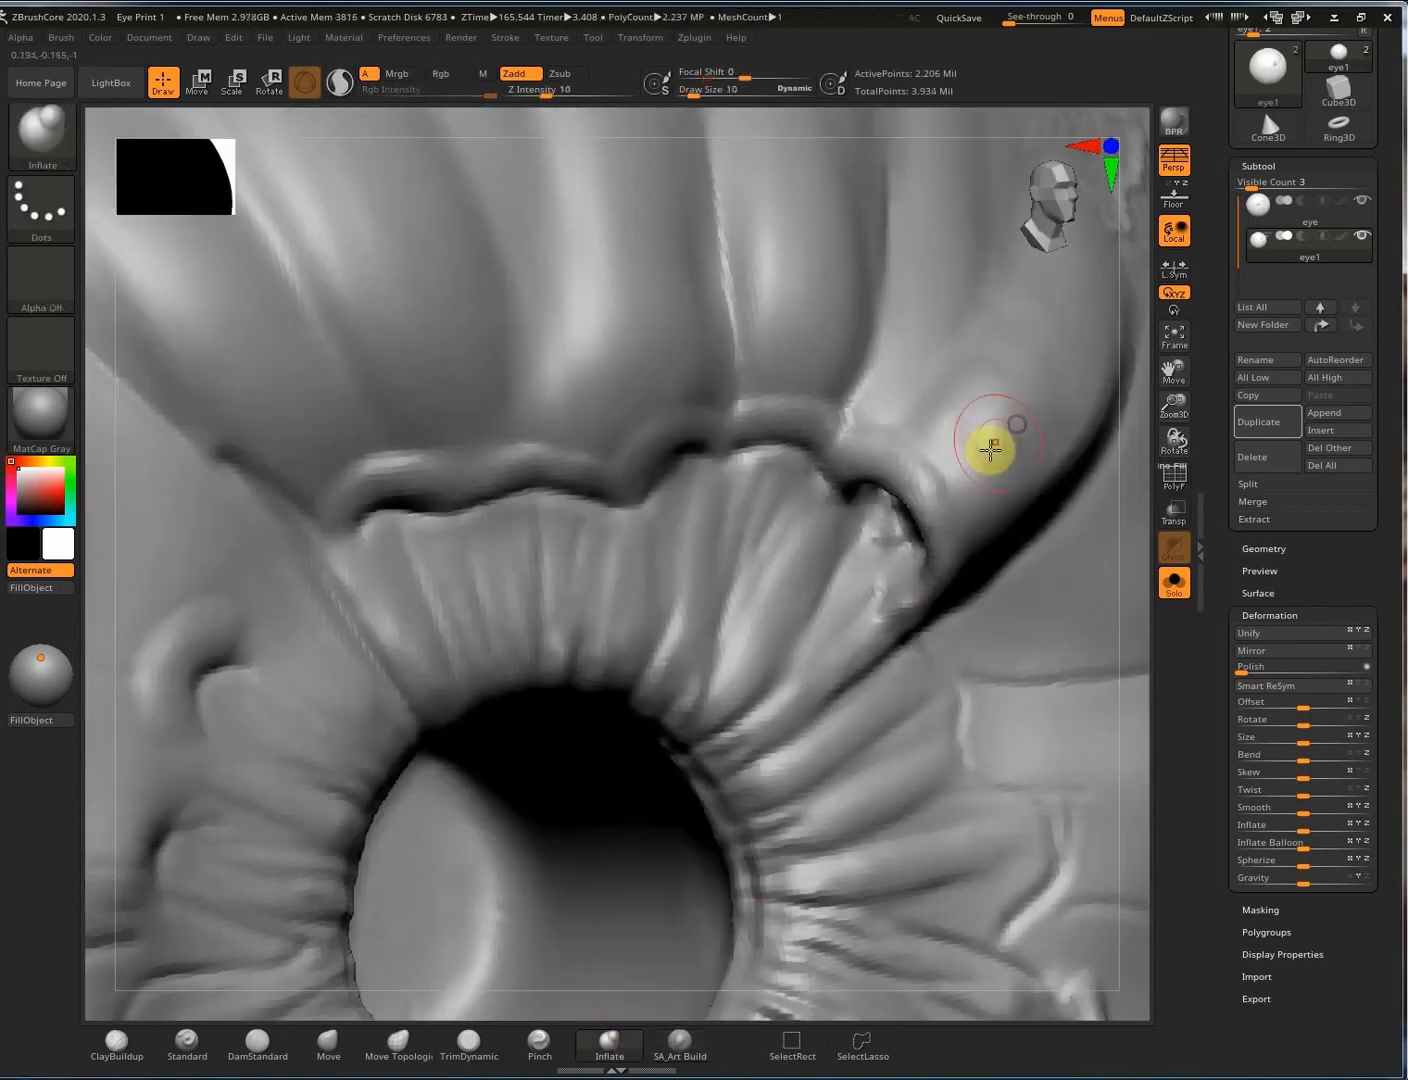
pyautogui.moveTo(968, 409)
pyautogui.mouseDown(button='right')
pyautogui.moveTo(964, 390)
pyautogui.moveTo(735, 510)
pyautogui.mouseUp(button='right')
pyautogui.keyDown('shift'); pyautogui.moveTo(760, 535); pyautogui.dragTo(799, 516); pyautogui.keyUp('shift')
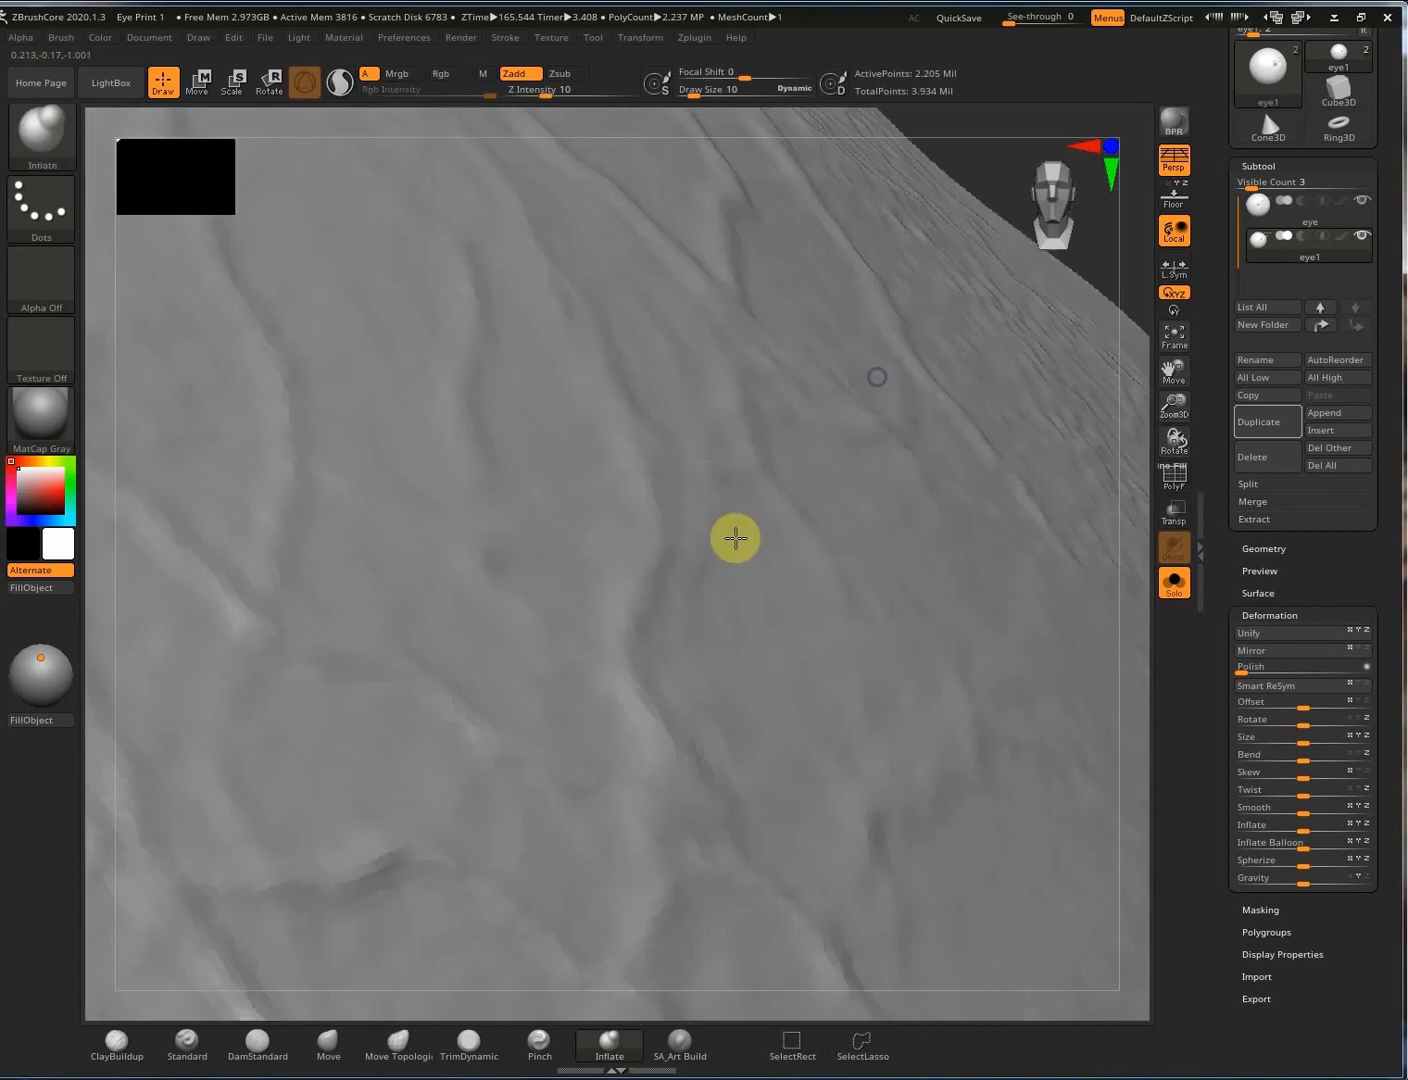
pyautogui.moveTo(735, 536)
pyautogui.mouseDown(button='right')
pyautogui.moveTo(462, 346)
pyautogui.moveTo(422, 449)
pyautogui.moveTo(797, 617)
pyautogui.moveTo(767, 664)
pyautogui.moveTo(861, 814)
pyautogui.moveTo(951, 401)
pyautogui.moveTo(855, 405)
pyautogui.mouseUp(button='right')
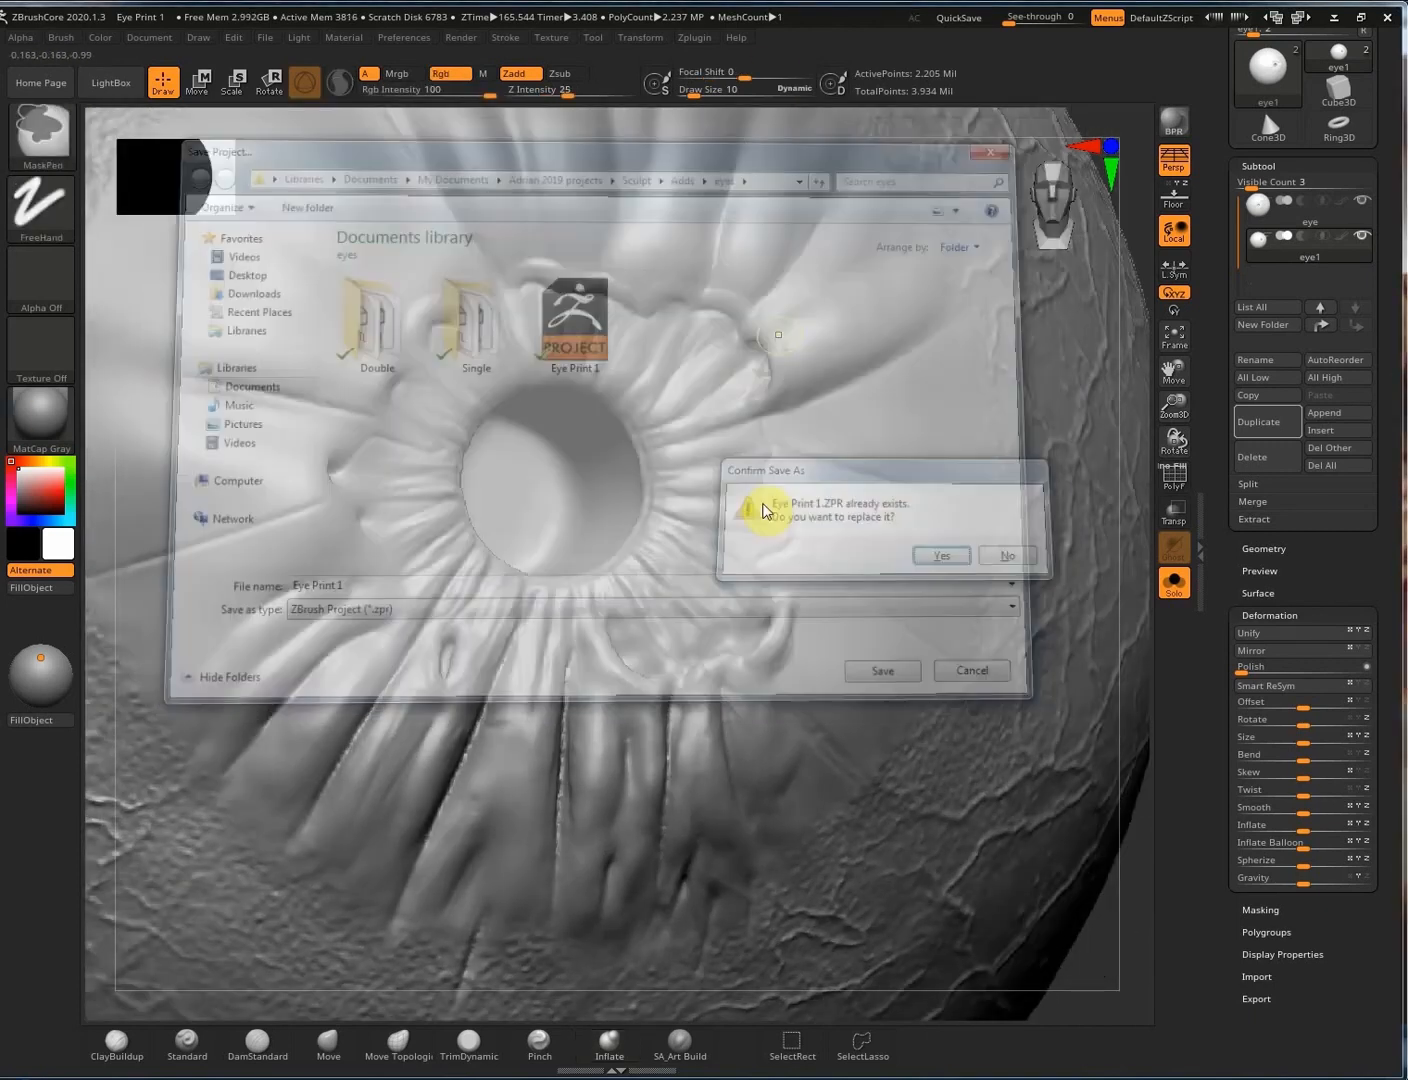
# Undo three stray strokes on the pocket with Ctrl+Z and smooth its edge.
pyautogui.moveTo(779, 325)
pyautogui.mouseDown(button='right')
pyautogui.moveTo(765, 374)
pyautogui.moveTo(720, 380)
pyautogui.moveTo(757, 371)
pyautogui.moveTo(775, 339)
pyautogui.mouseUp(button='right')
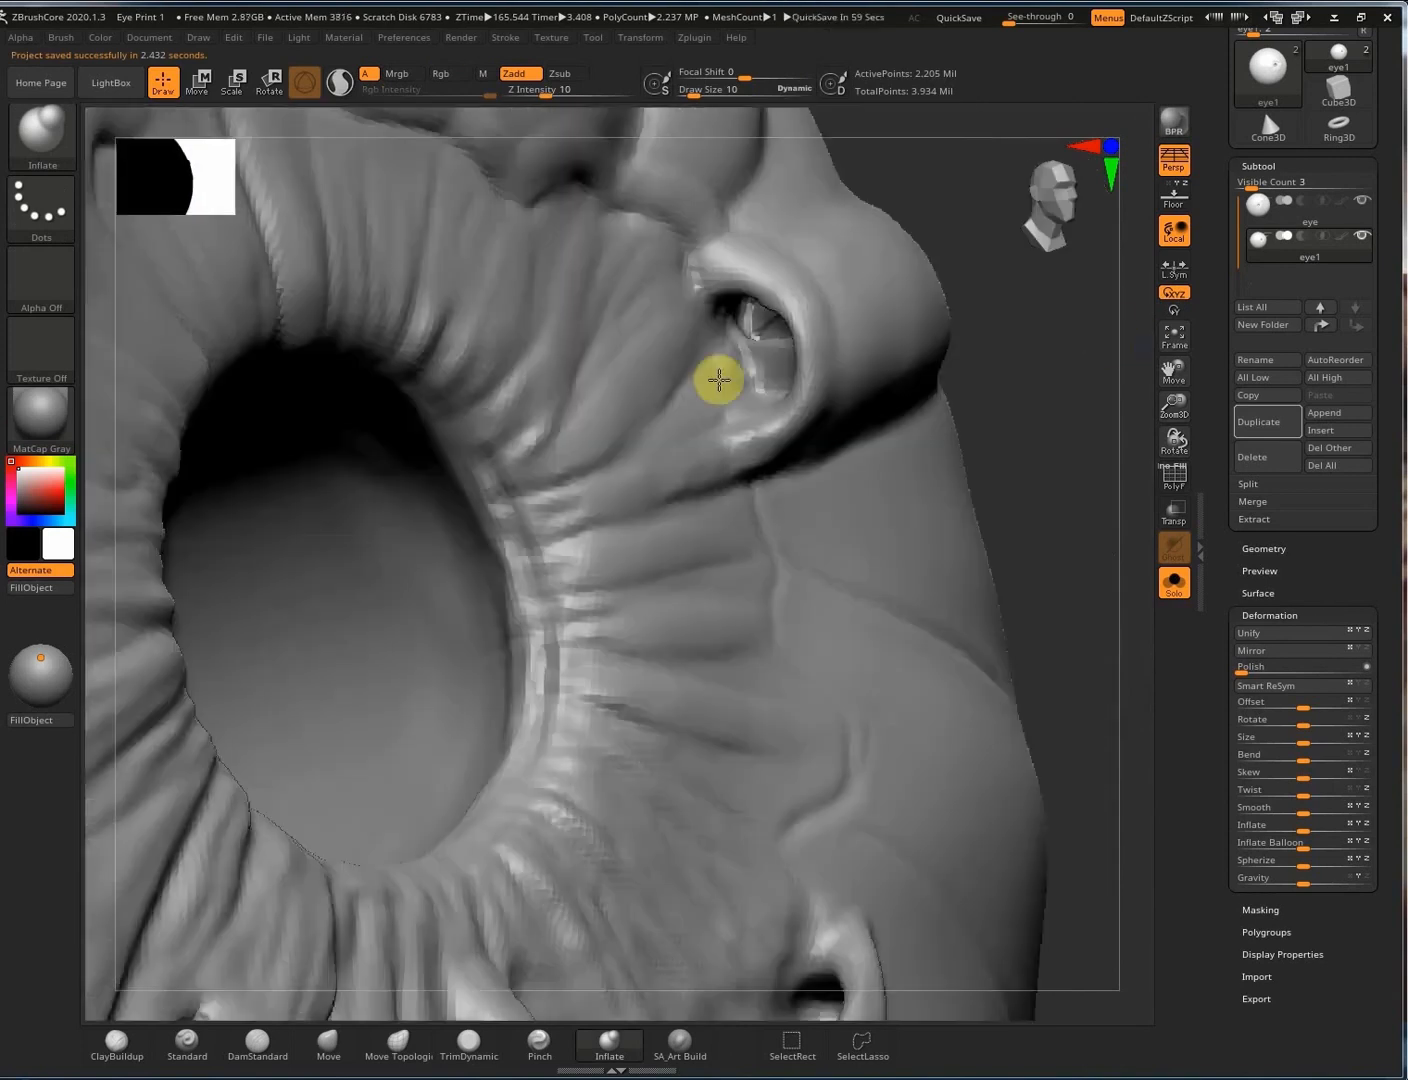
pyautogui.moveTo(940, 380); pyautogui.dragTo(931, 330, button='right')
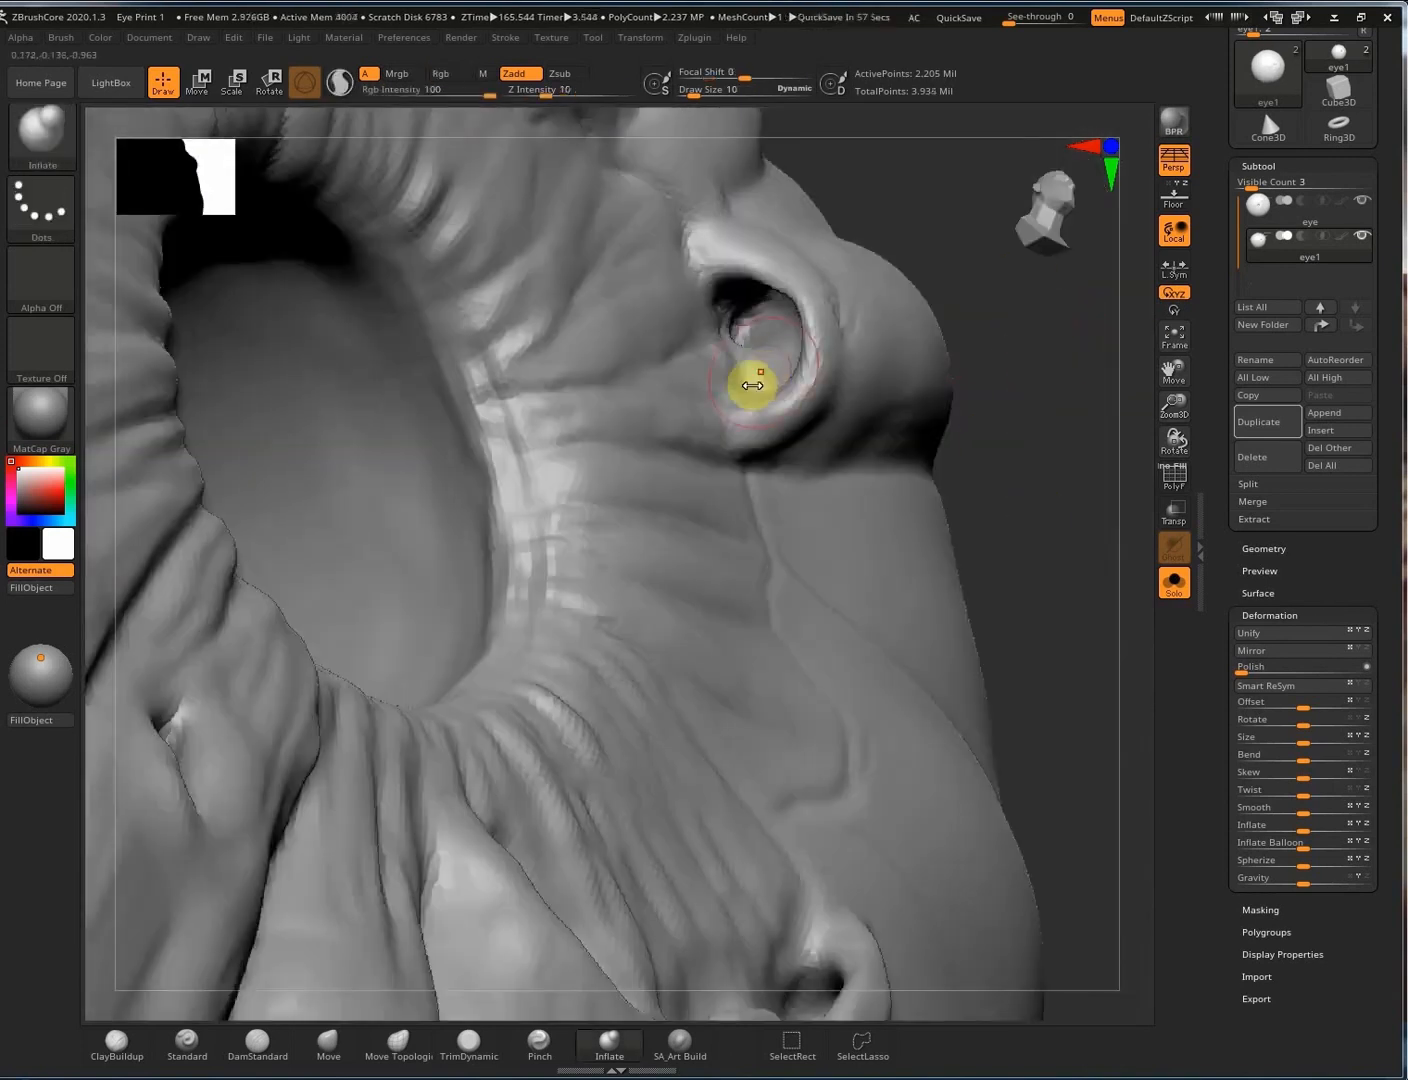
pyautogui.press('space')
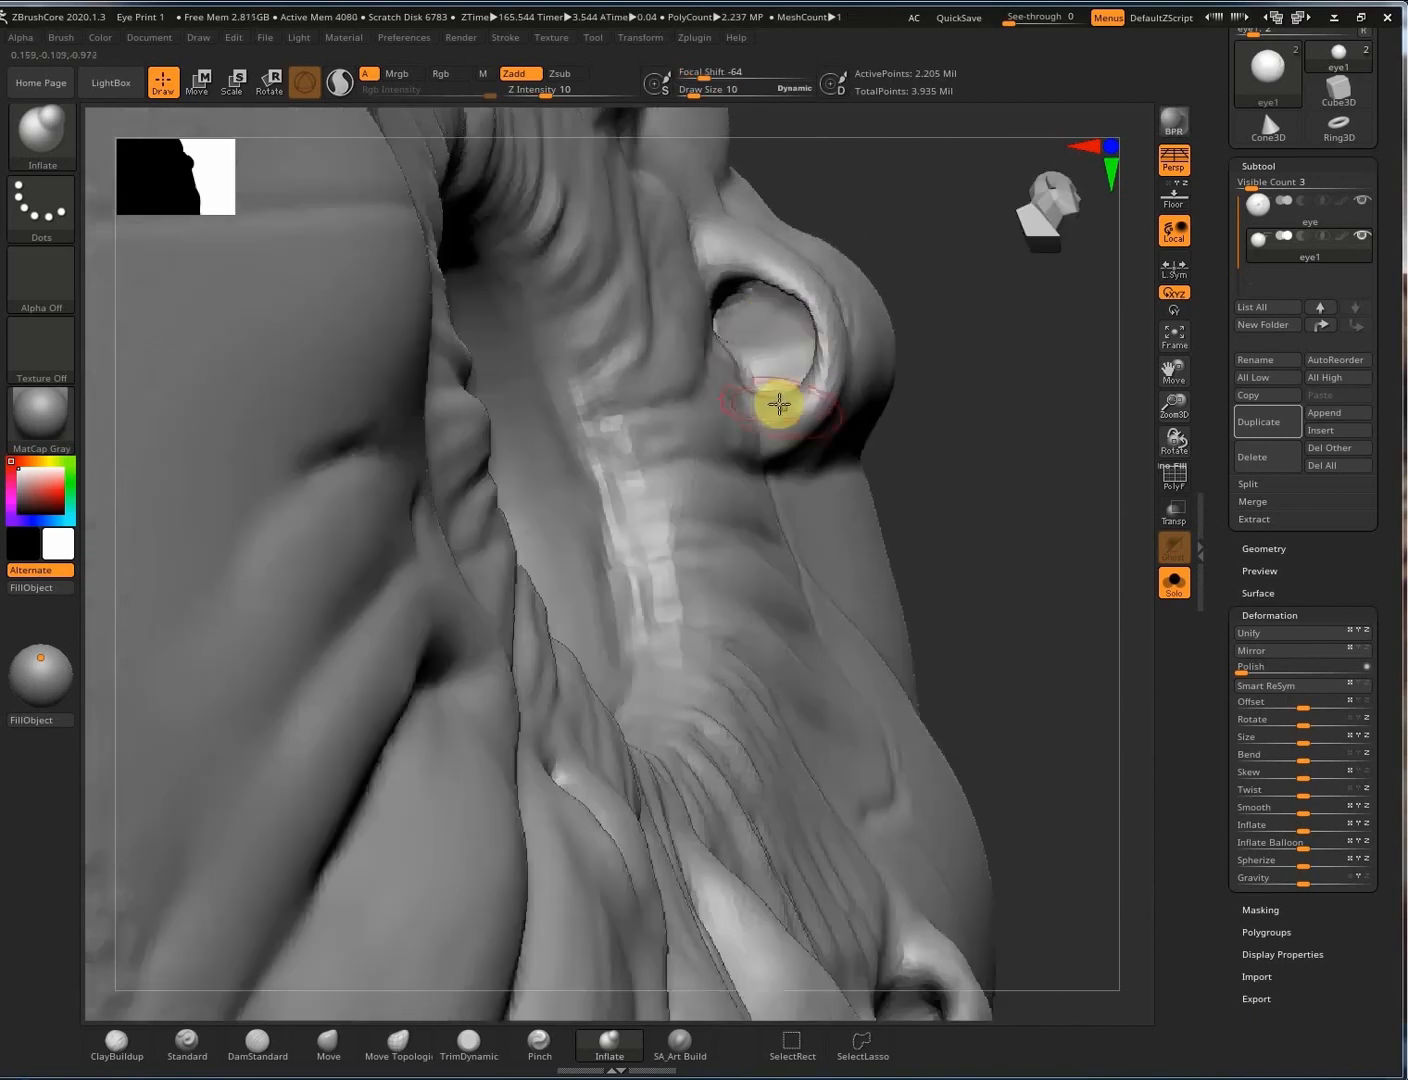
pyautogui.press('b')
pyautogui.press('c')
pyautogui.press('b')
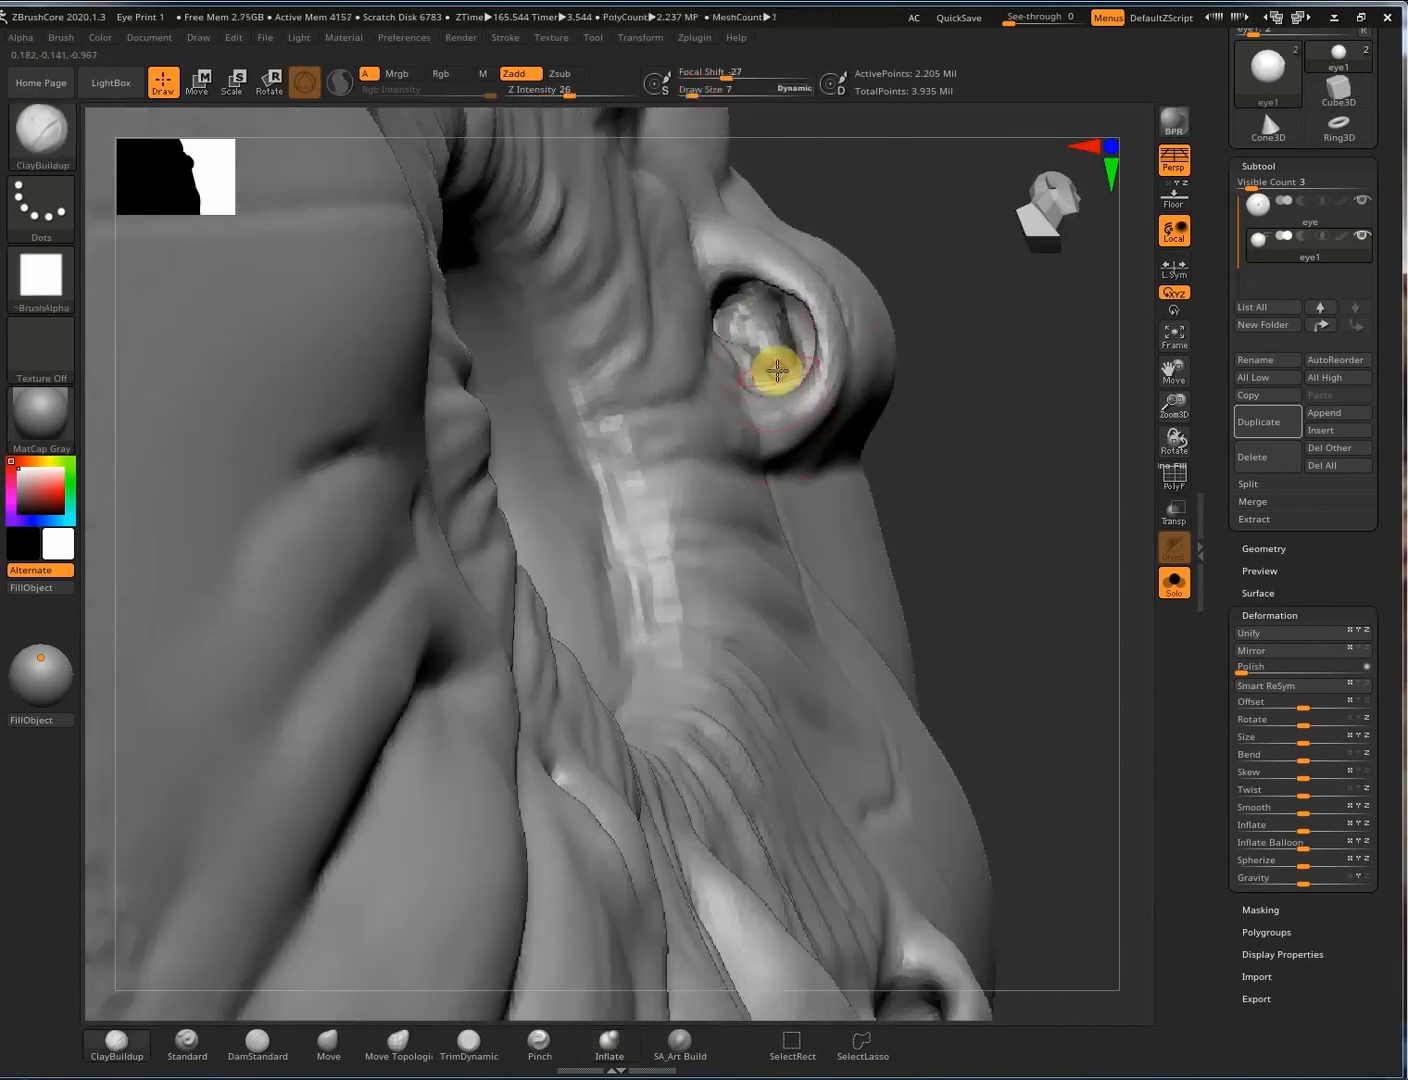
pyautogui.press('ctrl')
pyautogui.hotkey('ctrl', 'z')
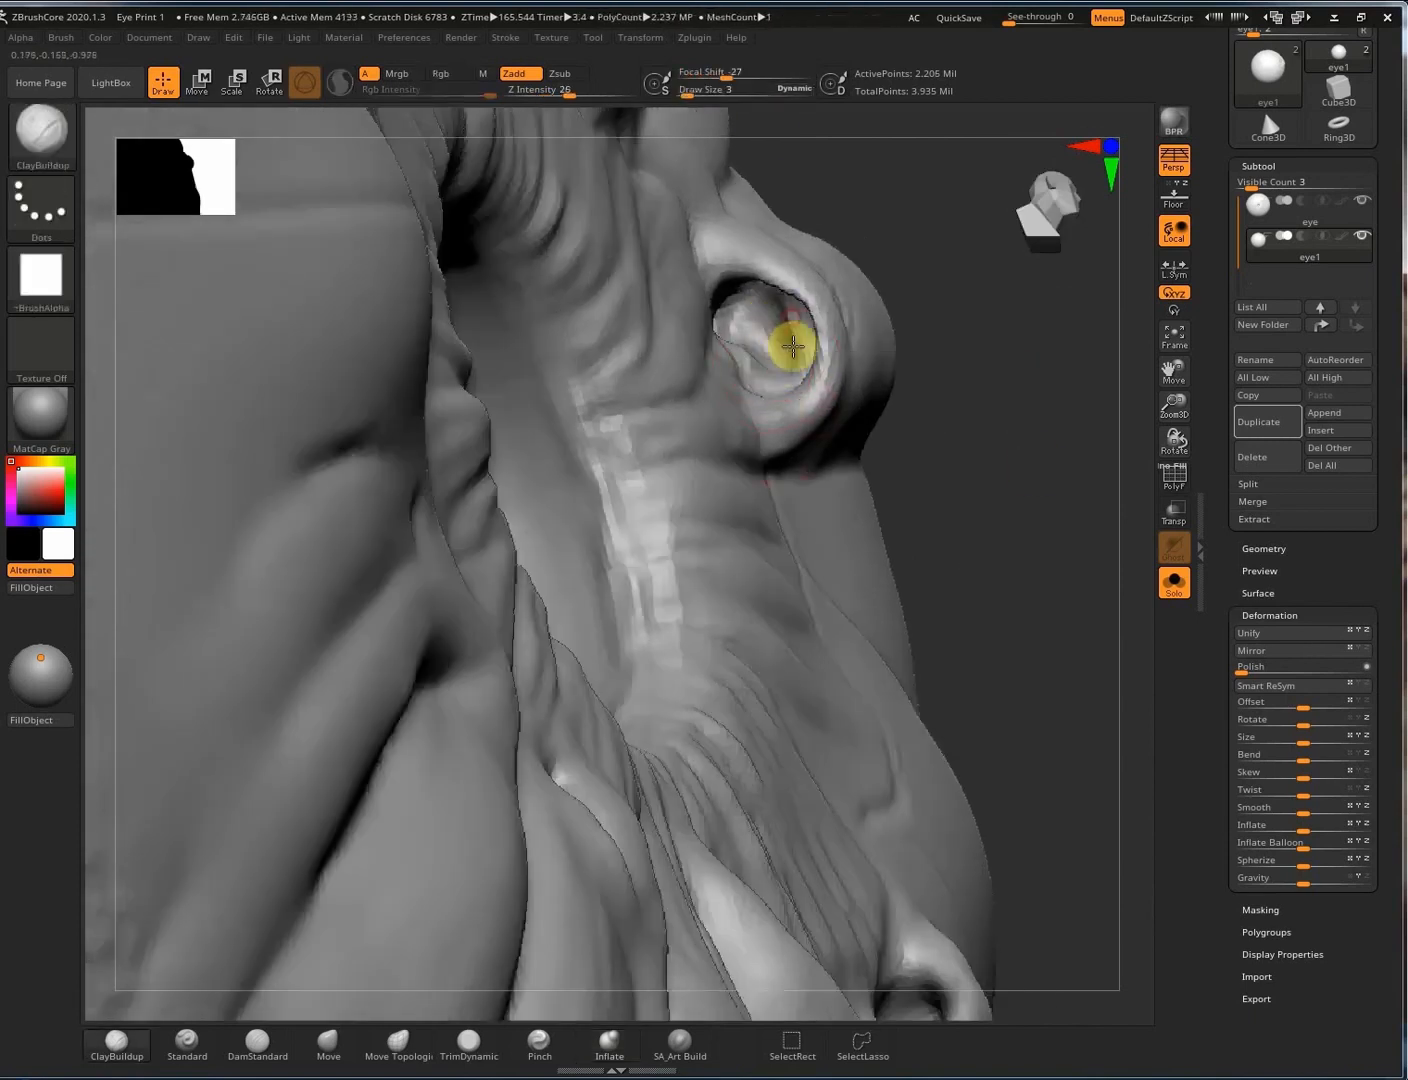
pyautogui.press('ctrl')
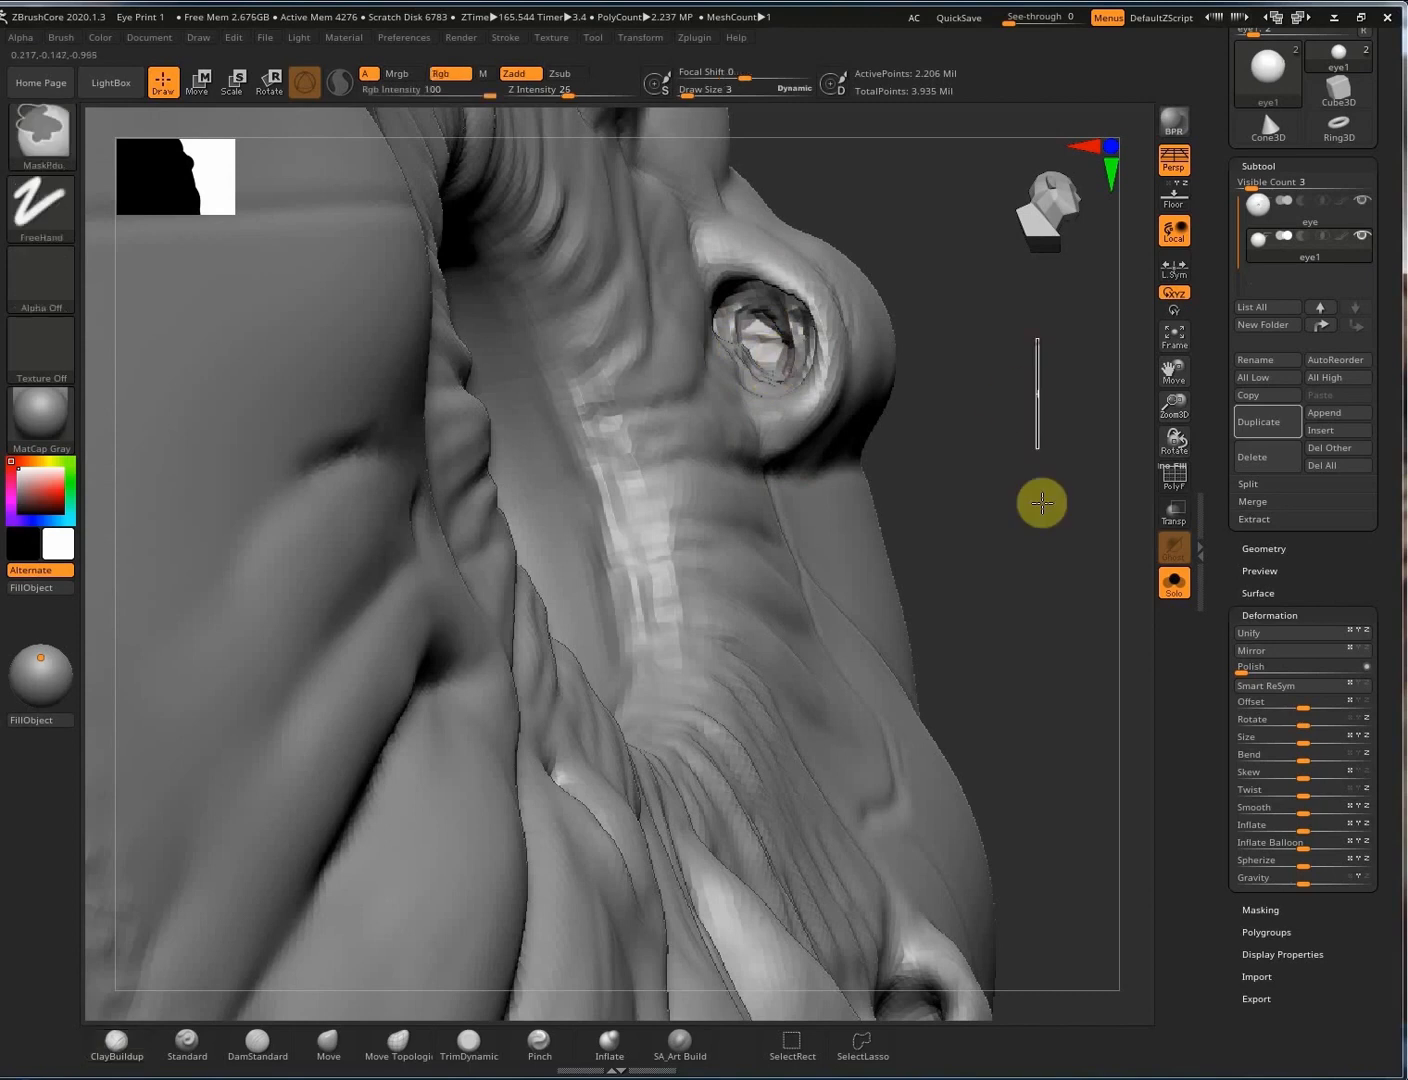
pyautogui.hotkey('ctrl', 'z')
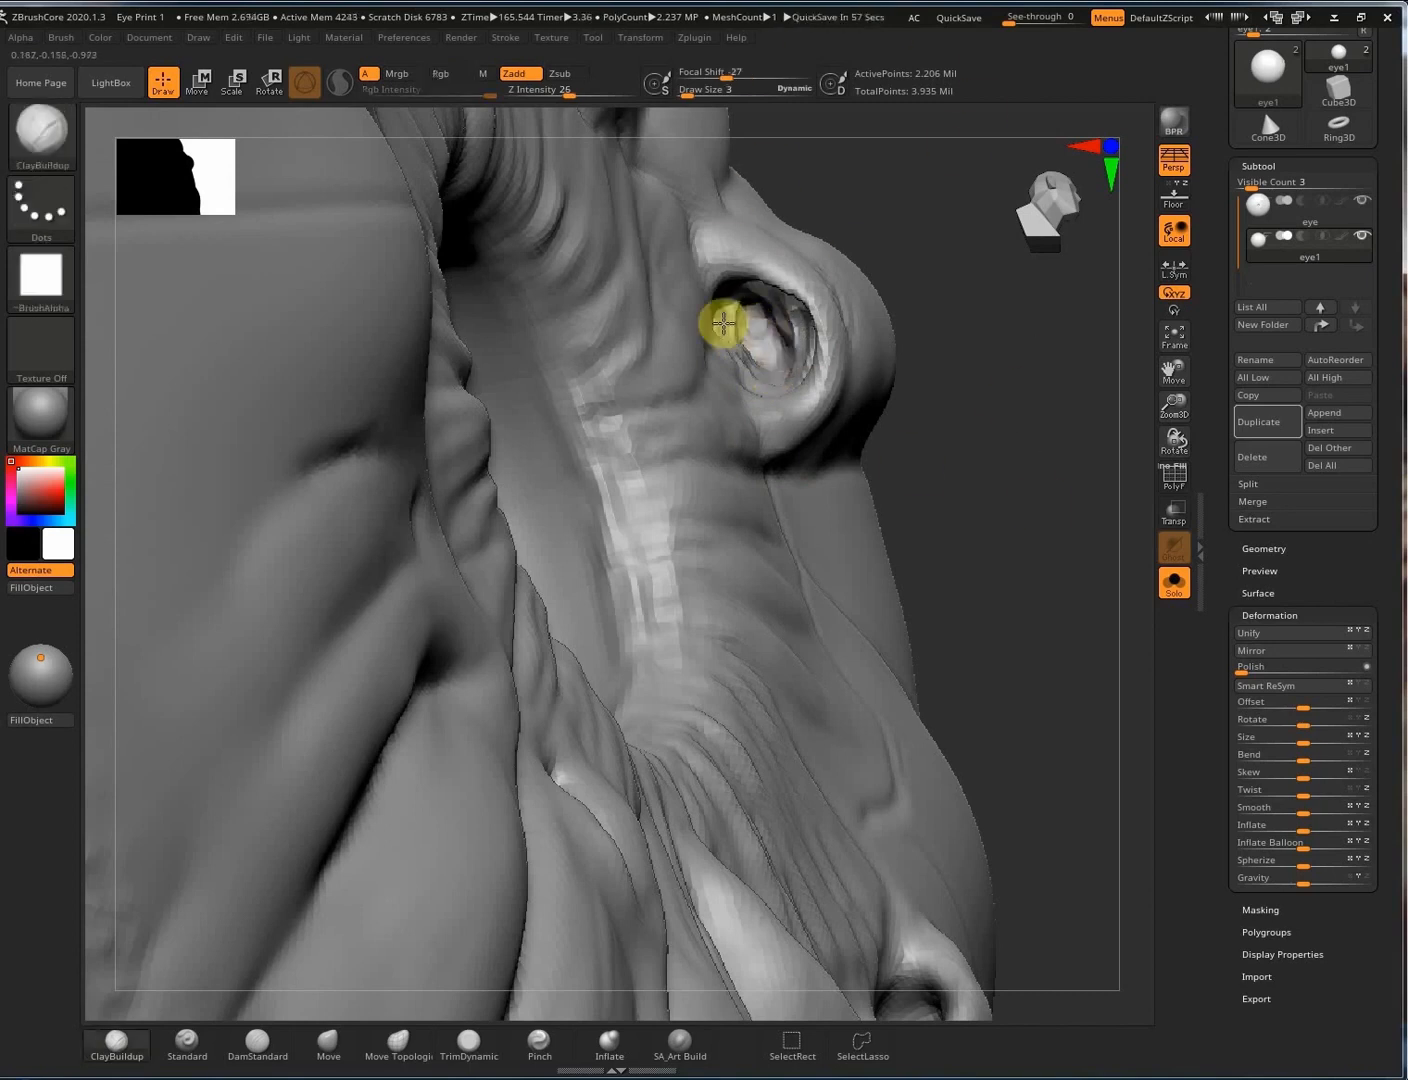
pyautogui.press('ctrl')
pyautogui.hotkey('ctrl', 'z')
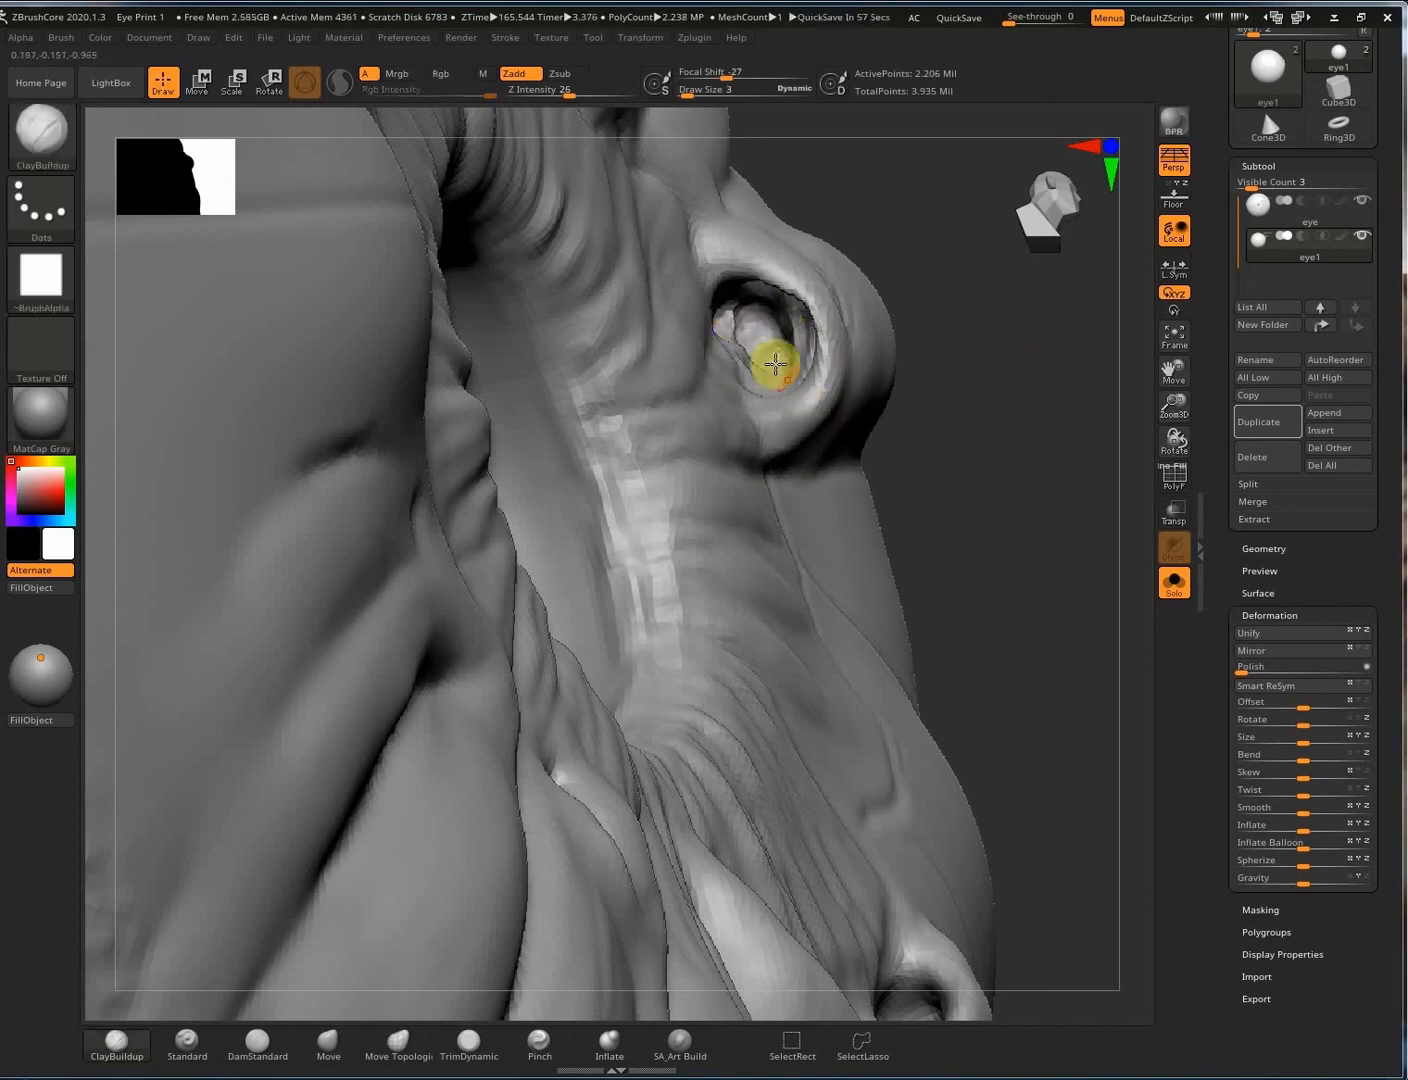
pyautogui.keyDown('shift'); pyautogui.moveTo(731, 316); pyautogui.dragTo(746, 358); pyautogui.keyUp('shift')
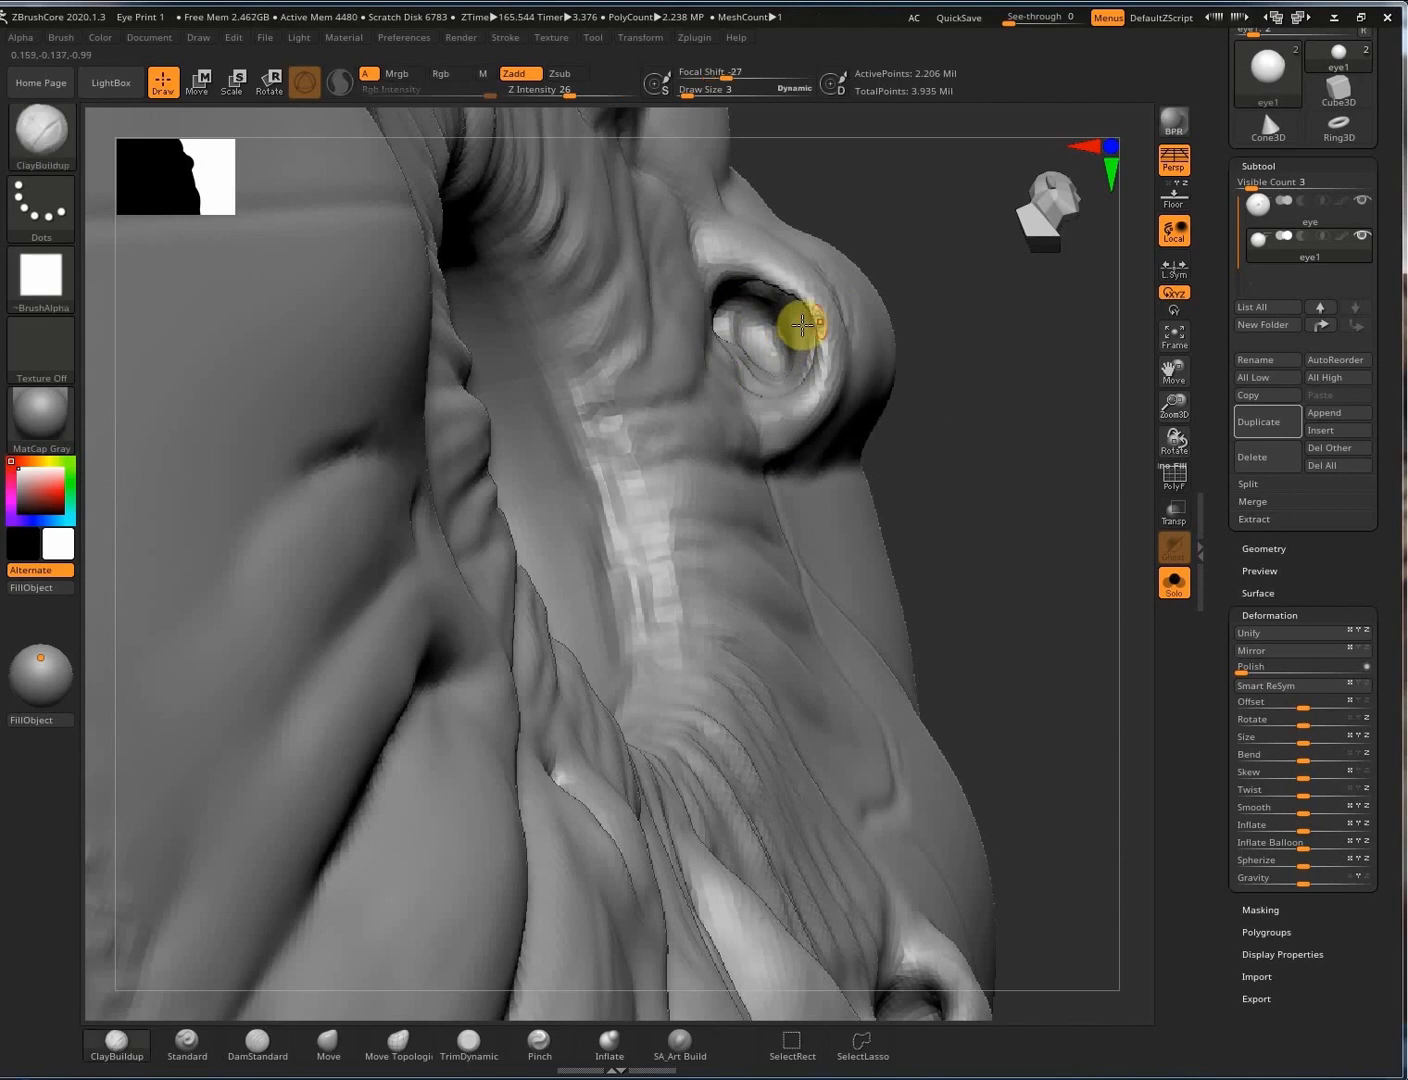
# Build up clay along the pocket's edge facing the eye opening.
pyautogui.moveTo(797, 324); pyautogui.dragTo(742, 332, button='right')
pyautogui.keyDown('shift'); pyautogui.moveTo(828, 296); pyautogui.dragTo(819, 304); pyautogui.keyUp('shift')
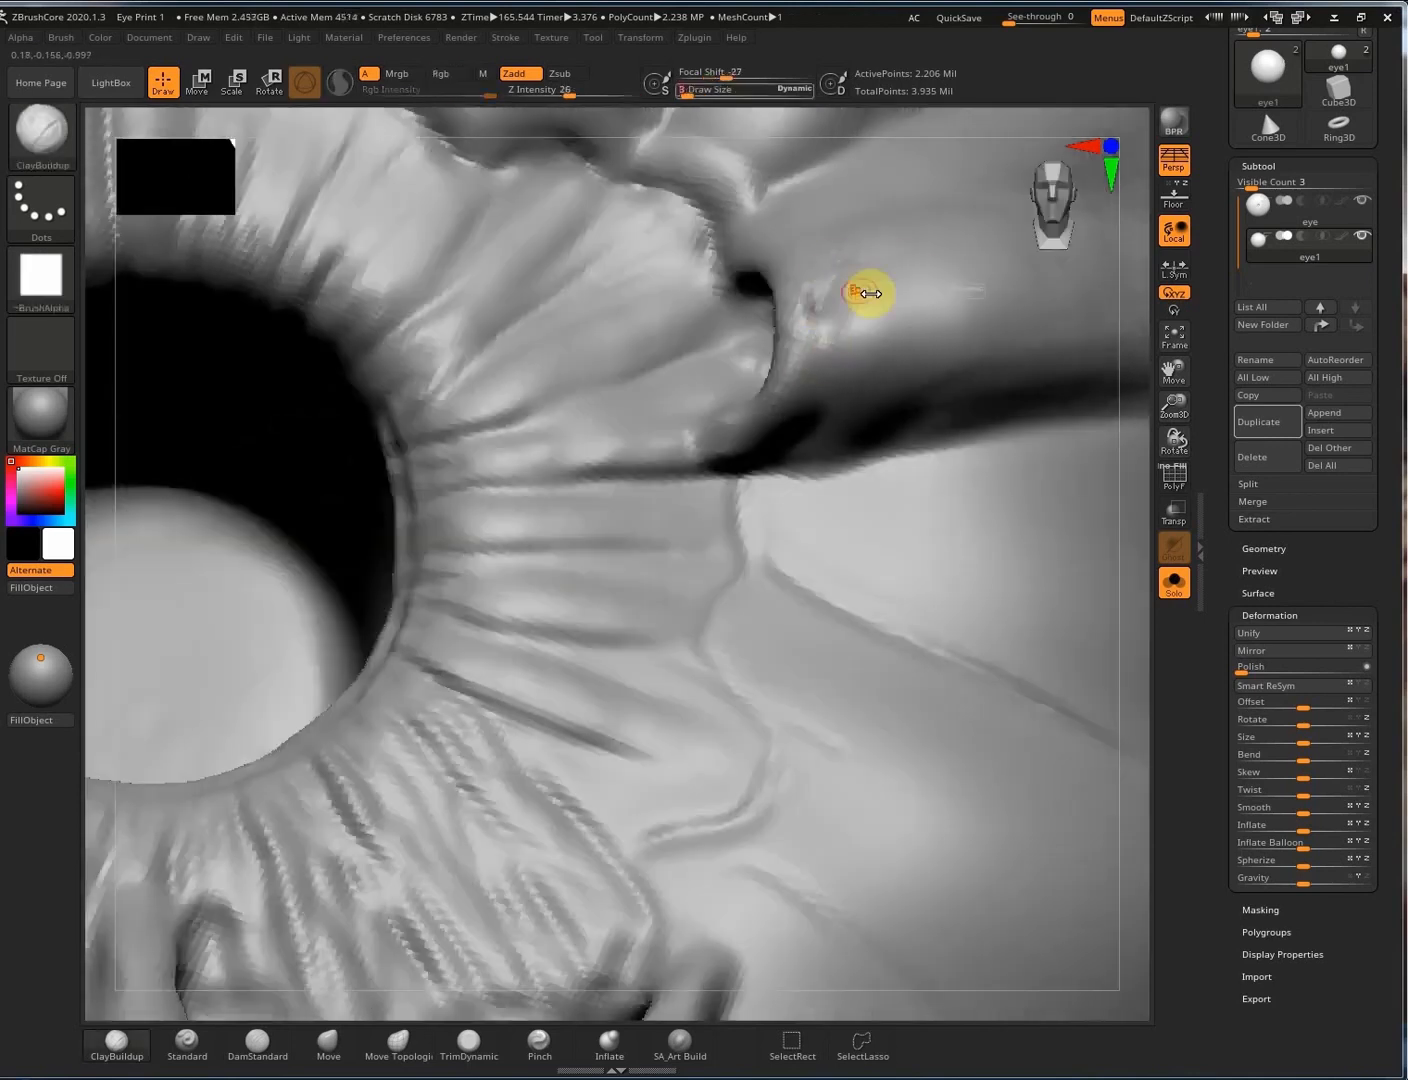
pyautogui.click(5, 251)
pyautogui.click(191, 417)
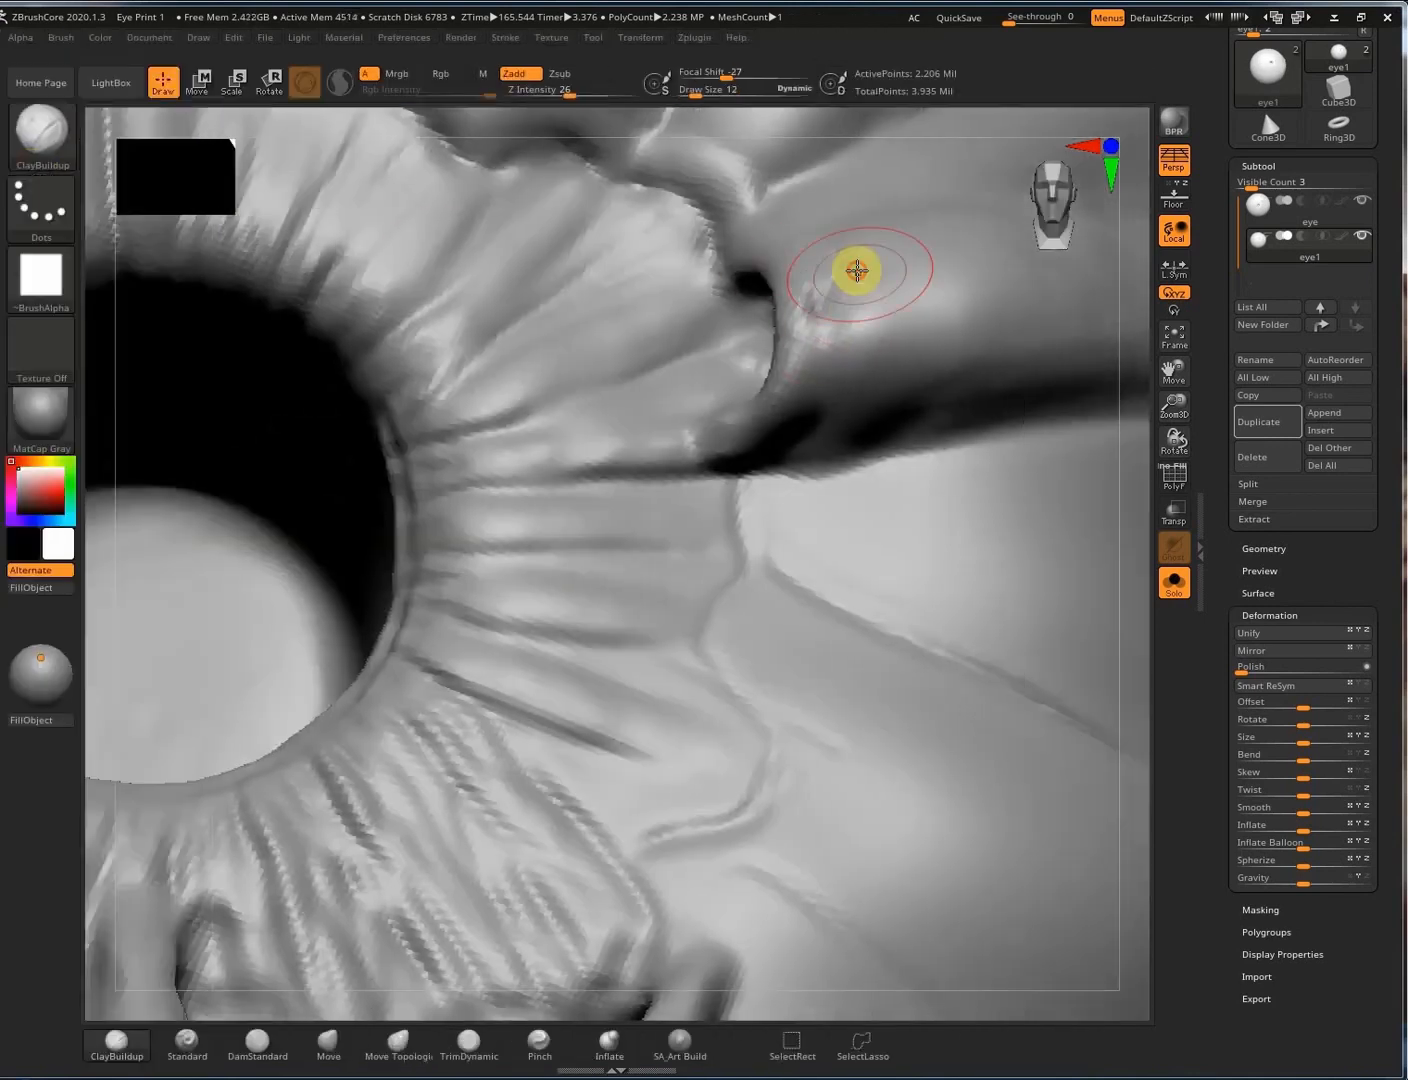
pyautogui.moveTo(829, 324); pyautogui.dragTo(811, 283)
pyautogui.moveTo(919, 269)
pyautogui.mouseDown(button='right')
pyautogui.moveTo(968, 273)
pyautogui.moveTo(1072, 383)
pyautogui.mouseUp(button='right')
pyautogui.press('ctrl')
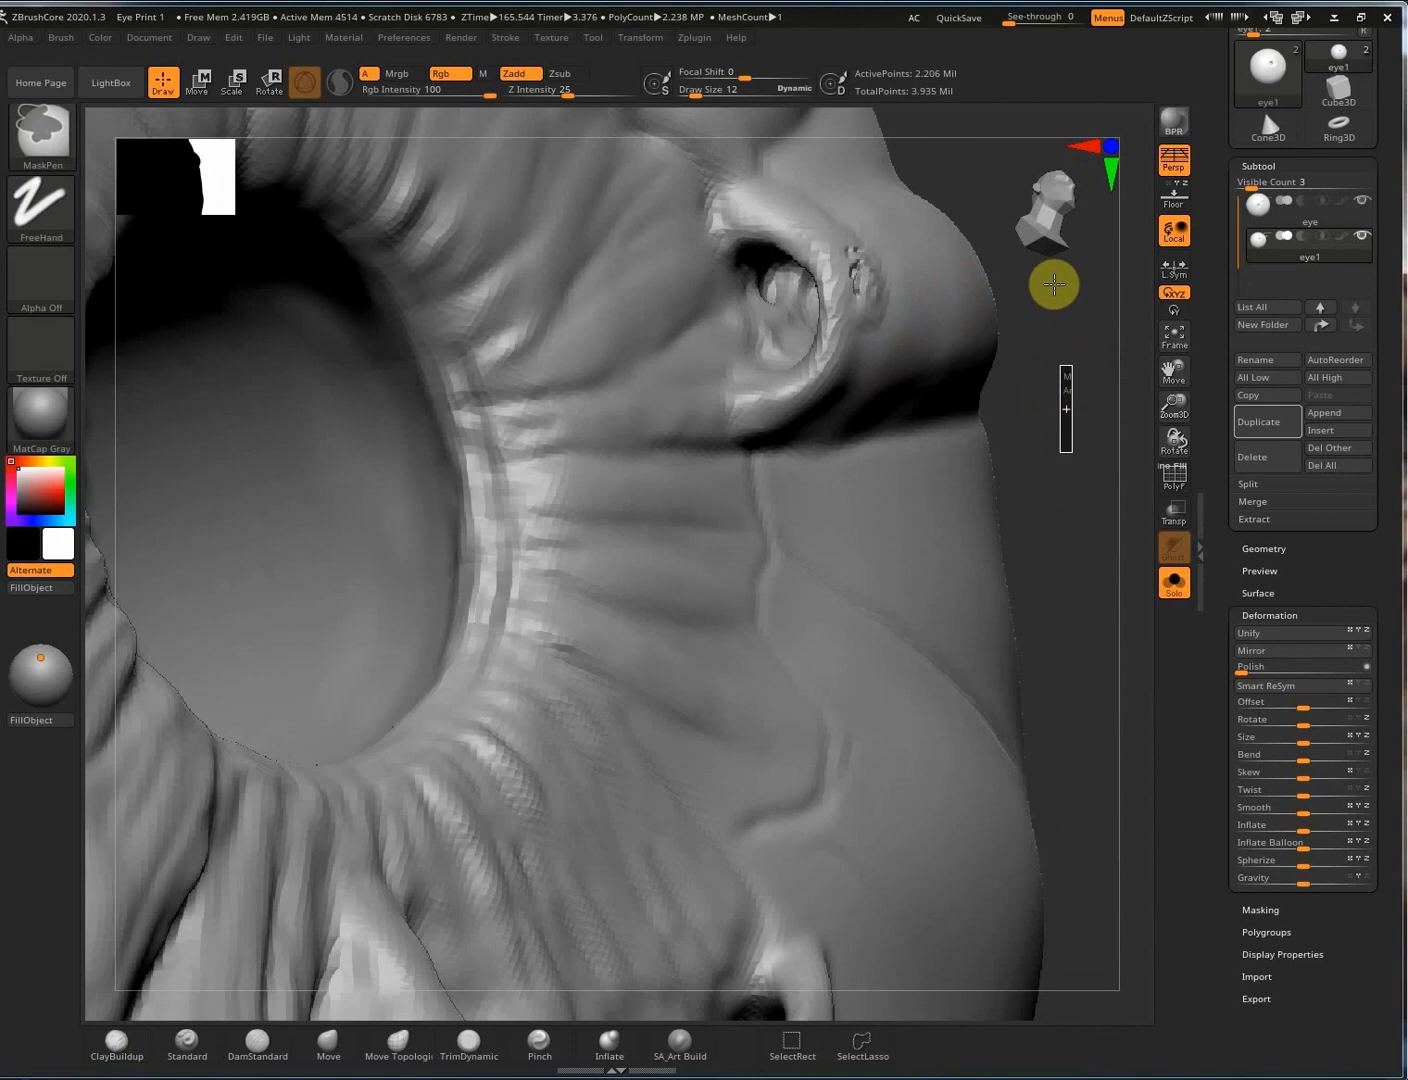
# Pinch and inflate the pocket's upper-right rim.
pyautogui.click(539, 1040)
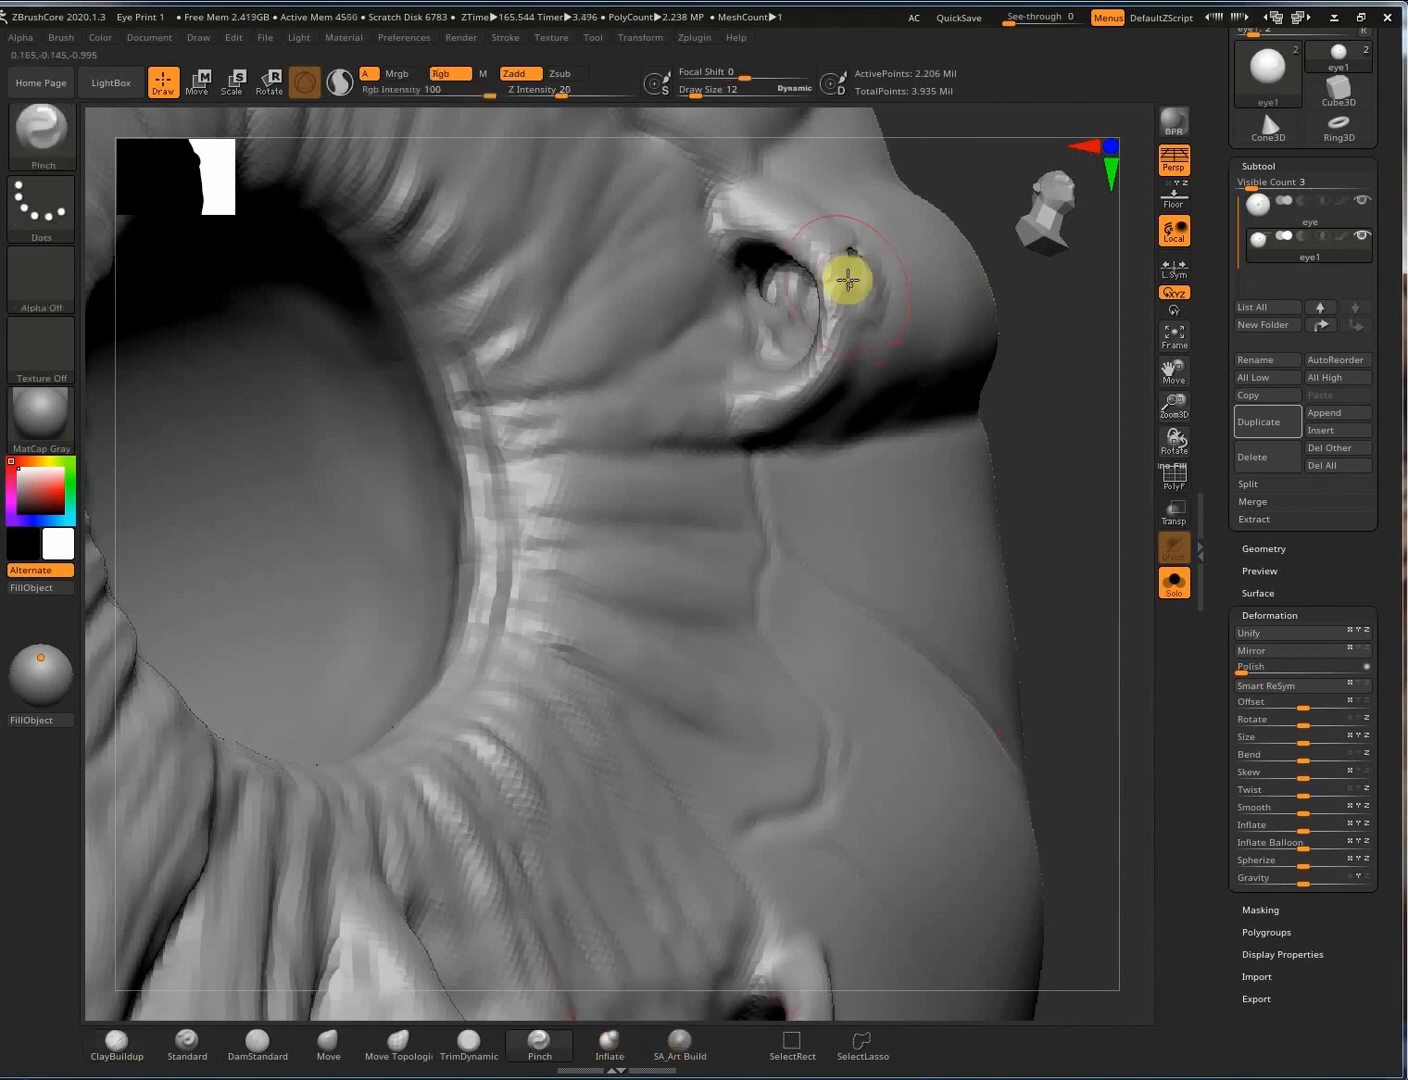
pyautogui.click(609, 1048)
pyautogui.moveTo(846, 247); pyautogui.dragTo(855, 218)
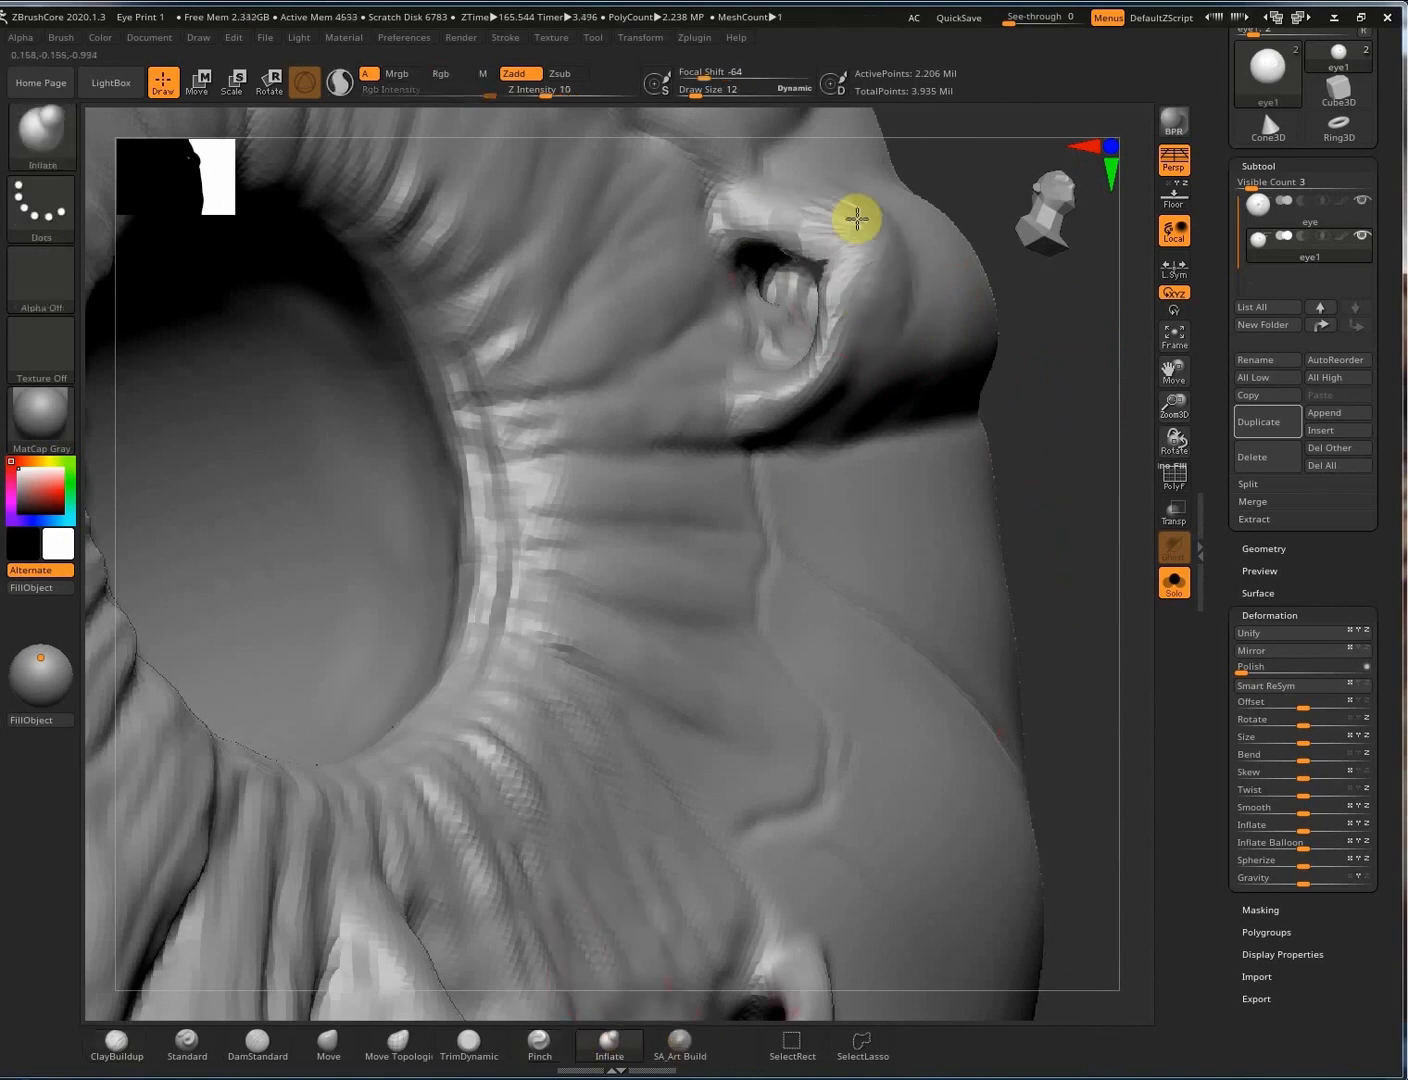
pyautogui.press('ctrl')
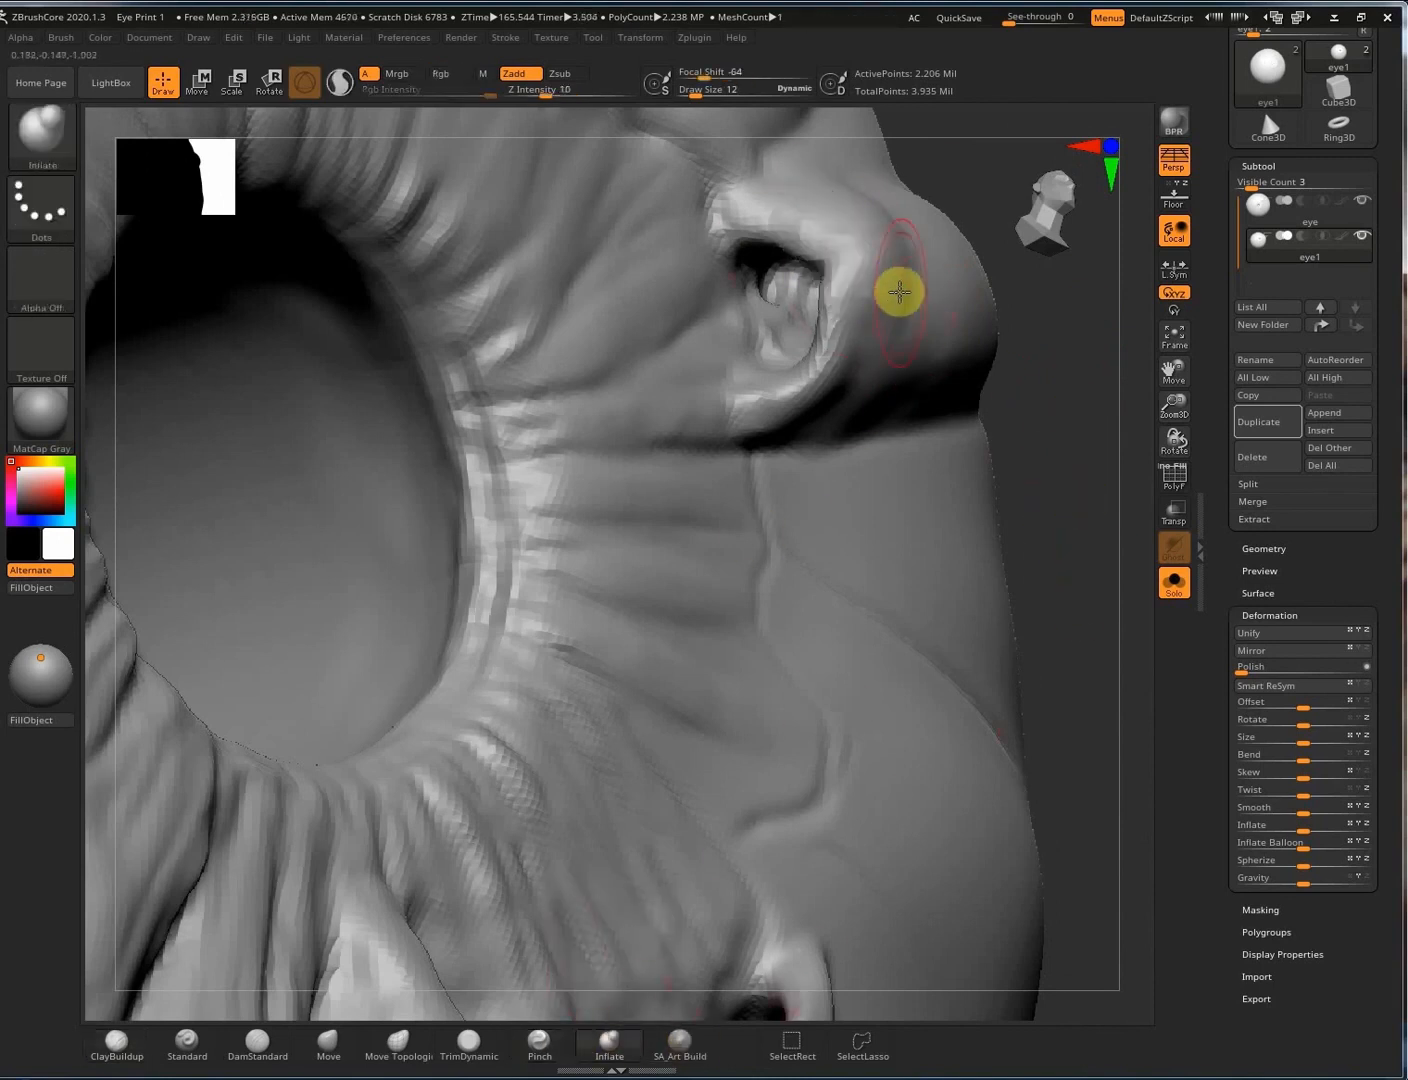
# Build bumps on the pocket's upper rim with ClayBuildup and Shift-smooth the surrounding skin.
pyautogui.click(115, 1045)
pyautogui.moveTo(897, 248); pyautogui.dragTo(831, 288, button='right')
pyautogui.keyDown('shift'); pyautogui.moveTo(862, 235); pyautogui.dragTo(921, 273); pyautogui.keyUp('shift')
pyautogui.moveTo(861, 203); pyautogui.dragTo(831, 212)
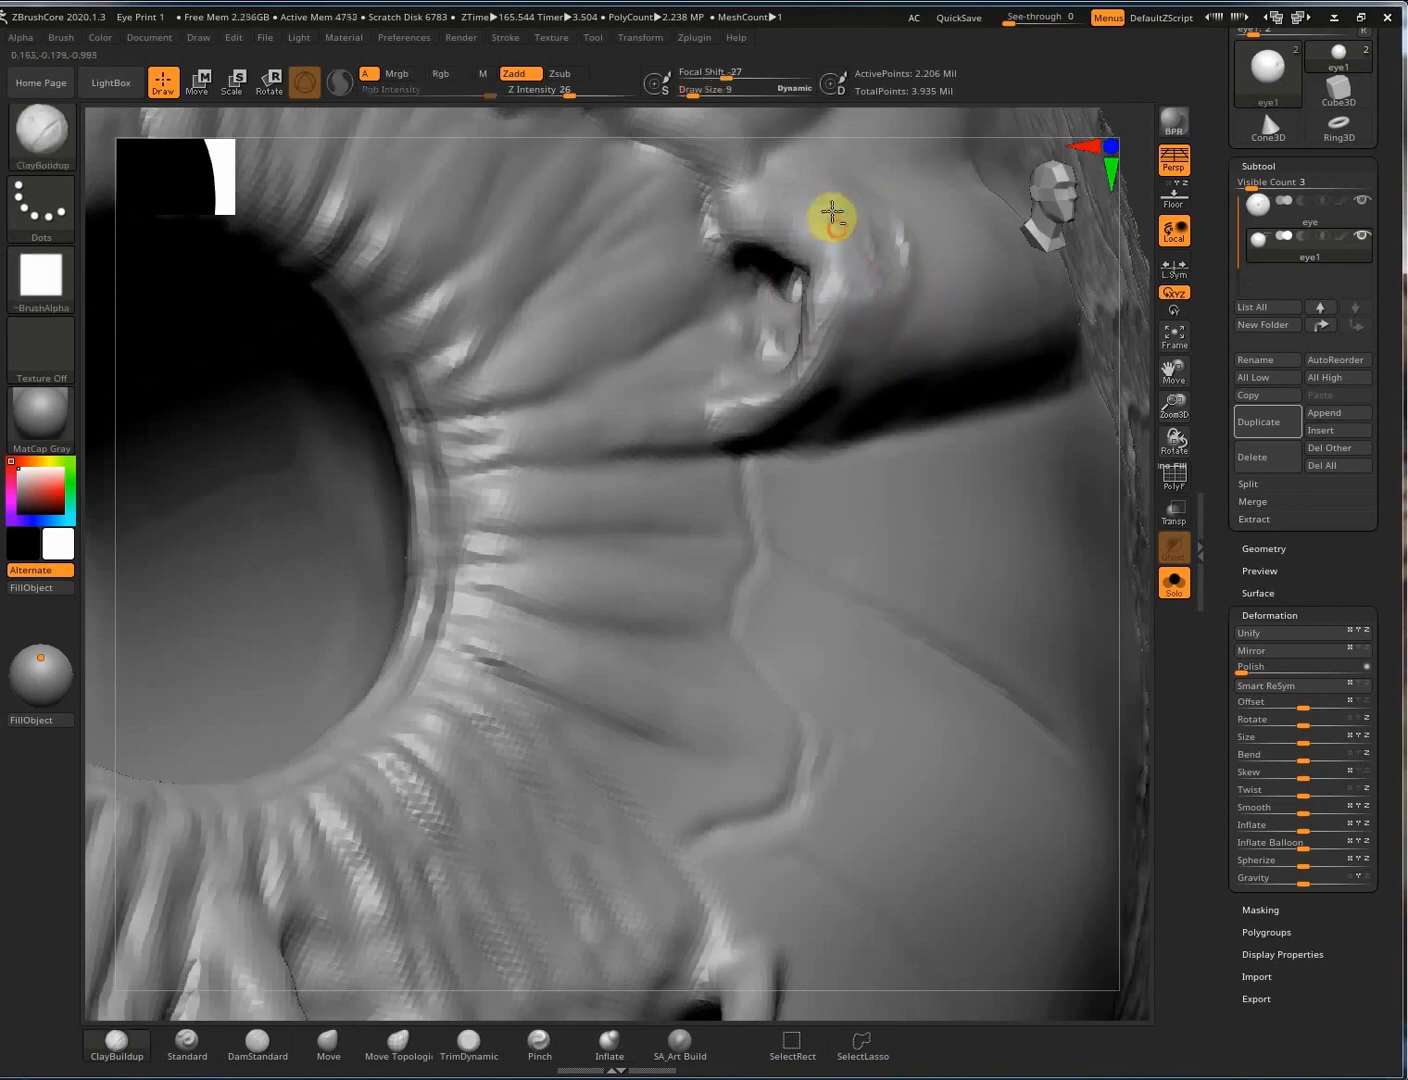
pyautogui.moveTo(773, 235)
pyautogui.mouseDown(button='right')
pyautogui.moveTo(867, 211)
pyautogui.moveTo(907, 223)
pyautogui.mouseUp(button='right')
pyautogui.press('shift')
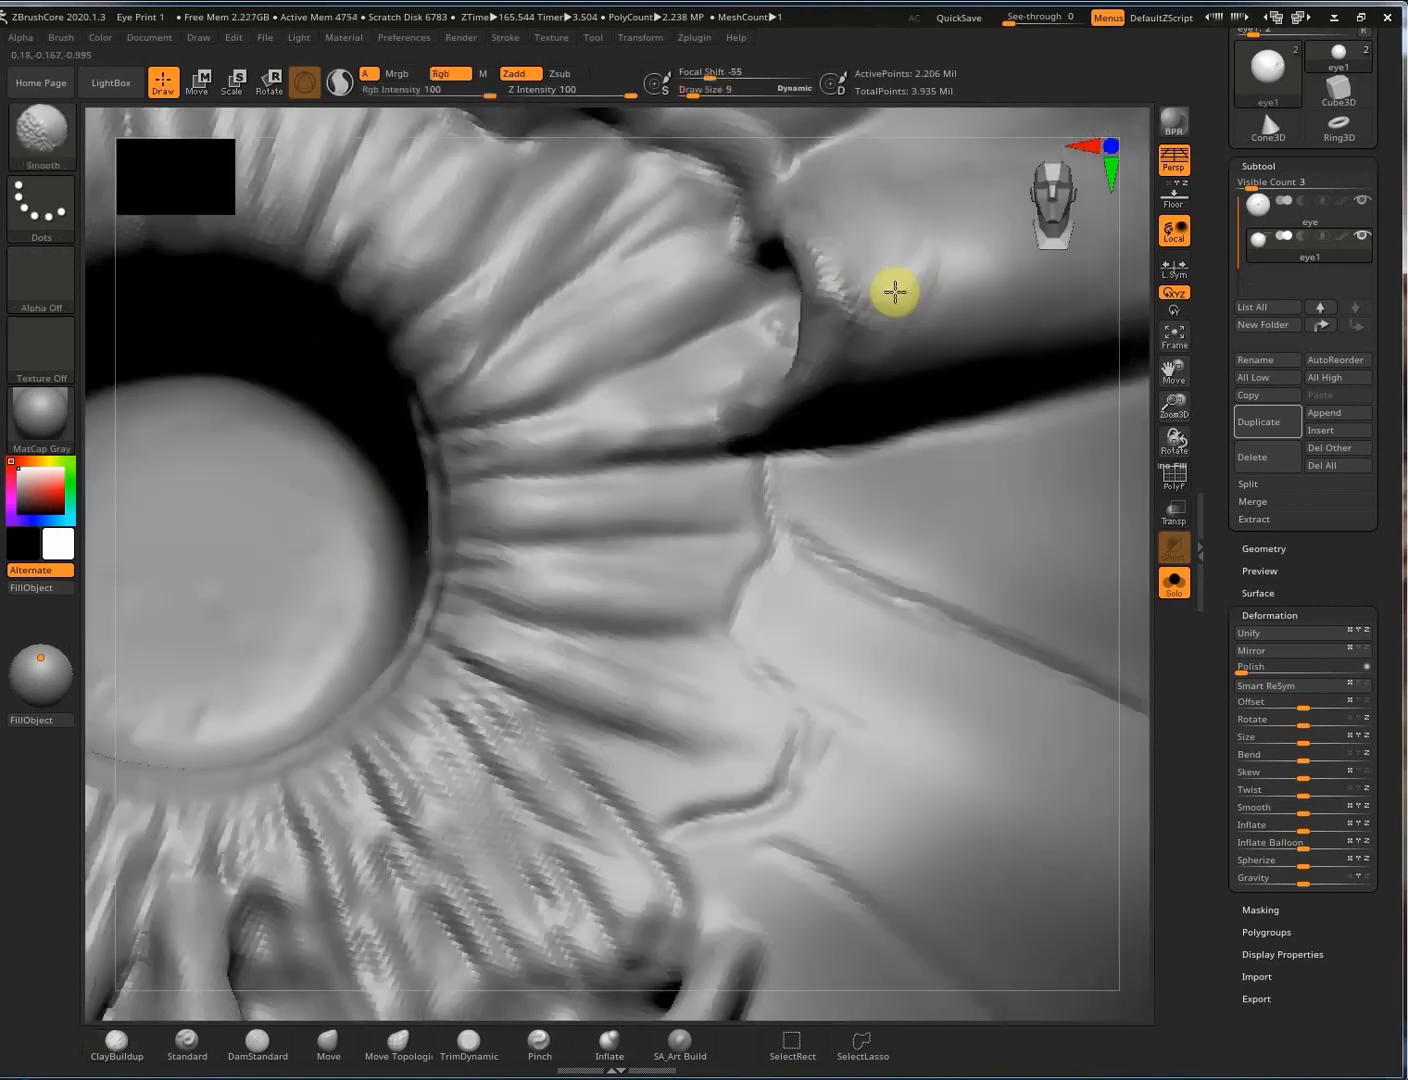
pyautogui.keyDown('shift'); pyautogui.moveTo(894, 211); pyautogui.dragTo(972, 166); pyautogui.keyUp('shift')
pyautogui.moveTo(687, 261)
pyautogui.mouseDown(button='right')
pyautogui.moveTo(853, 295)
pyautogui.moveTo(849, 490)
pyautogui.mouseUp(button='right')
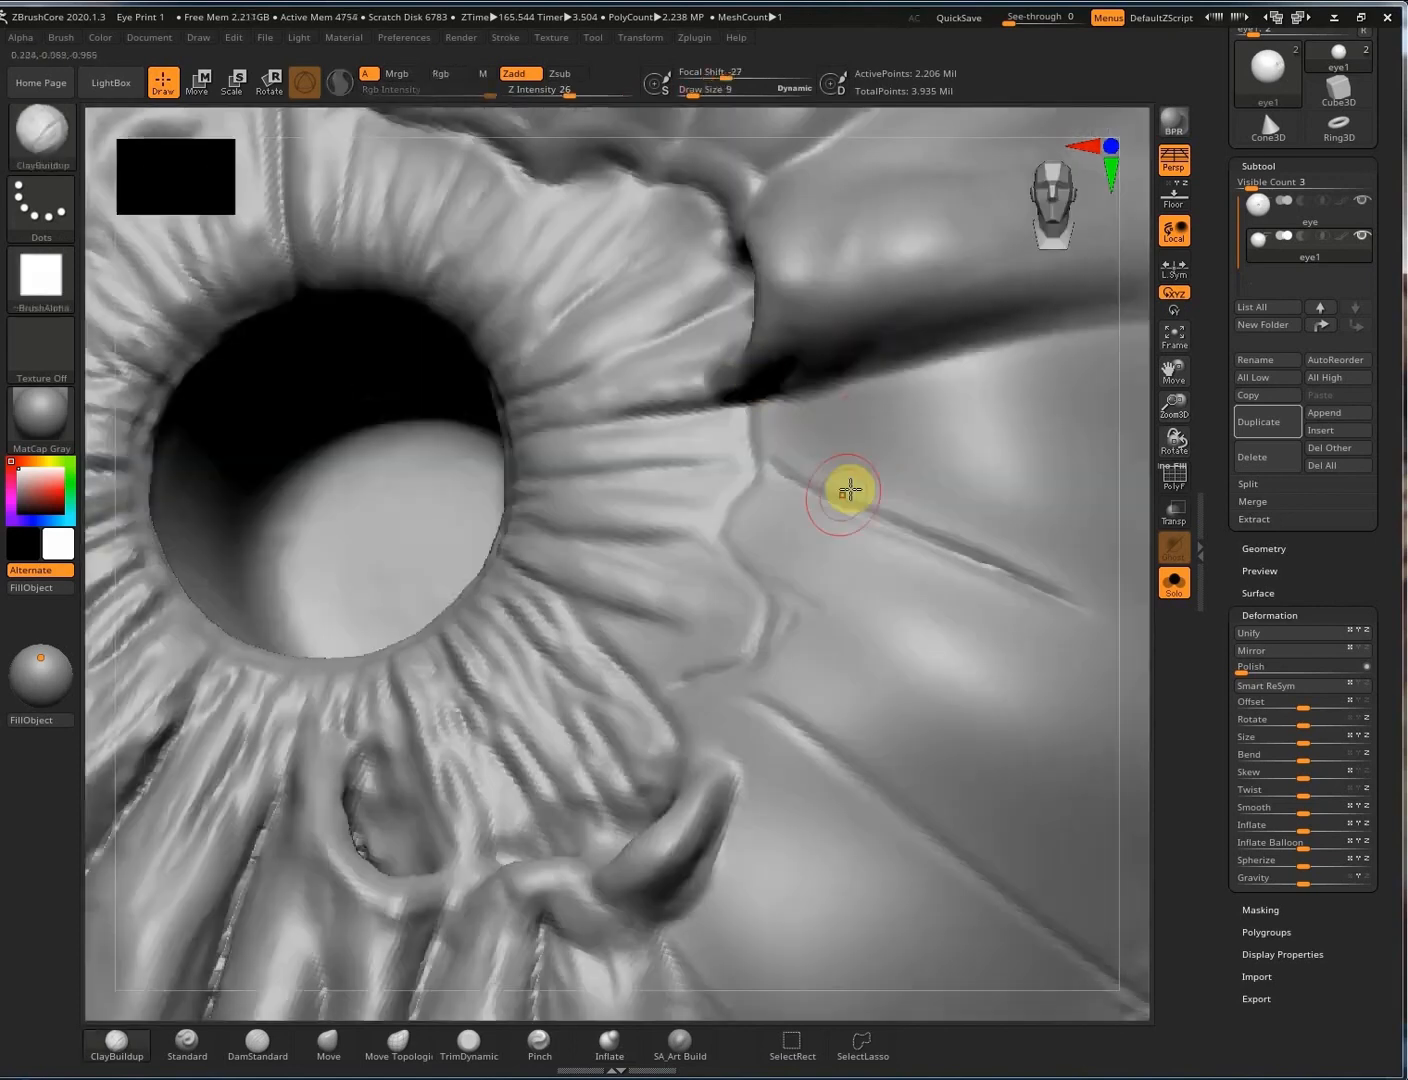
pyautogui.keyDown('ctrl'); pyautogui.moveTo(759, 453); pyautogui.dragTo(720, 541, button='right'); pyautogui.keyUp('ctrl')
# With SA_Art Build, sculpt deeper folds and sharper creases into the ridge beside the eye corner.
pyautogui.click(688, 1045)
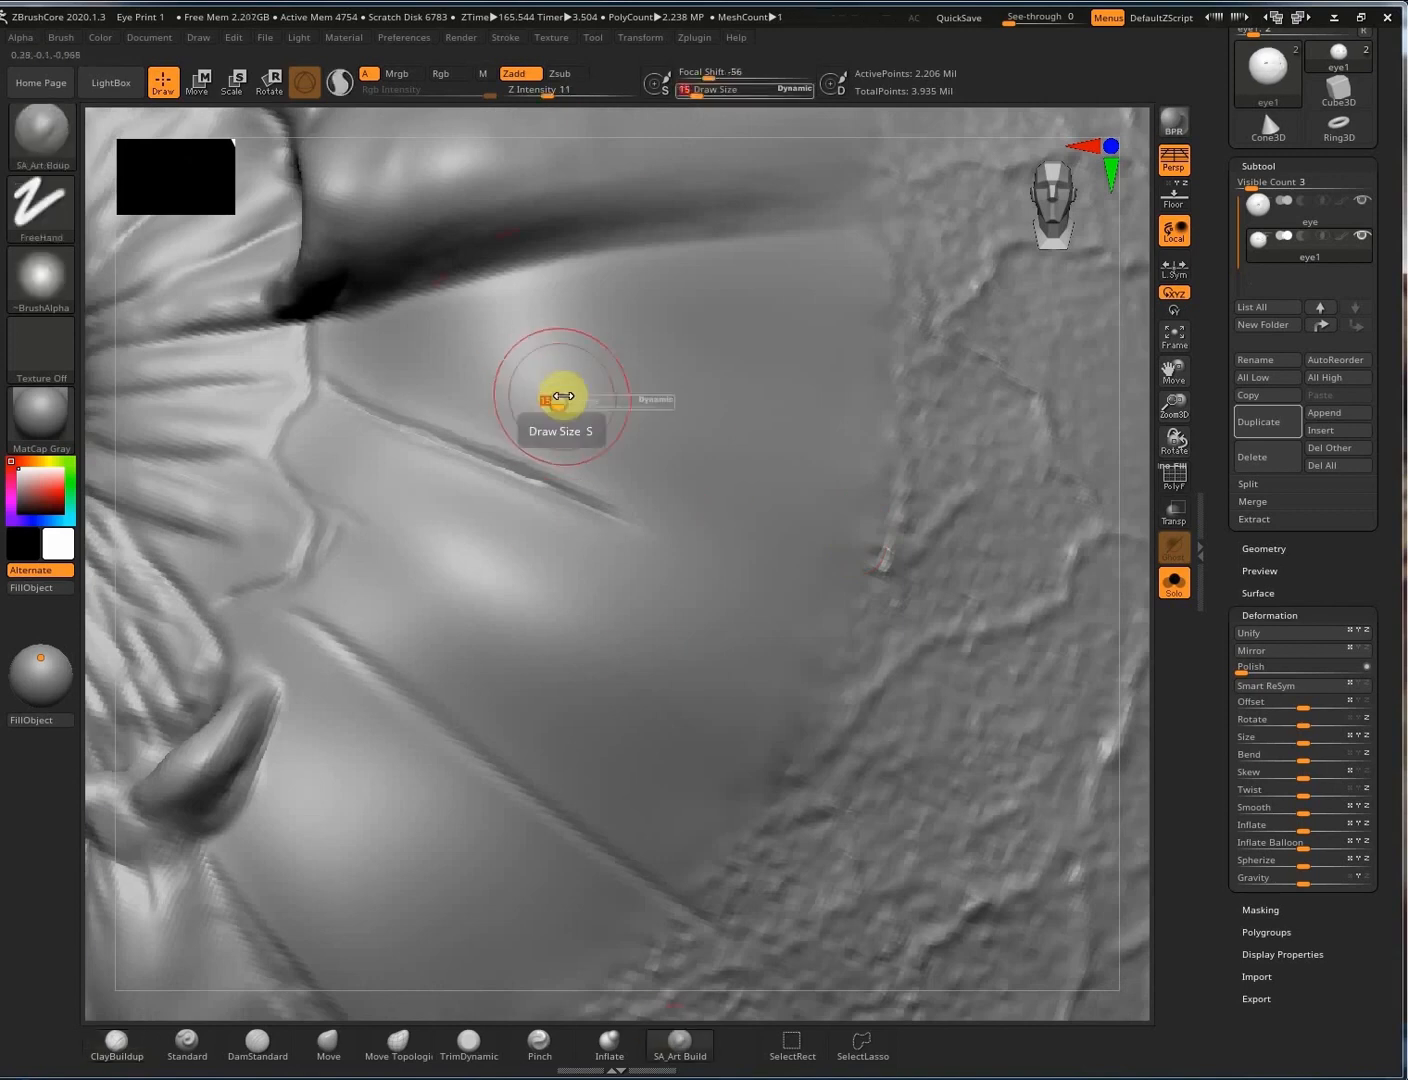
pyautogui.moveTo(370, 356); pyautogui.dragTo(768, 508)
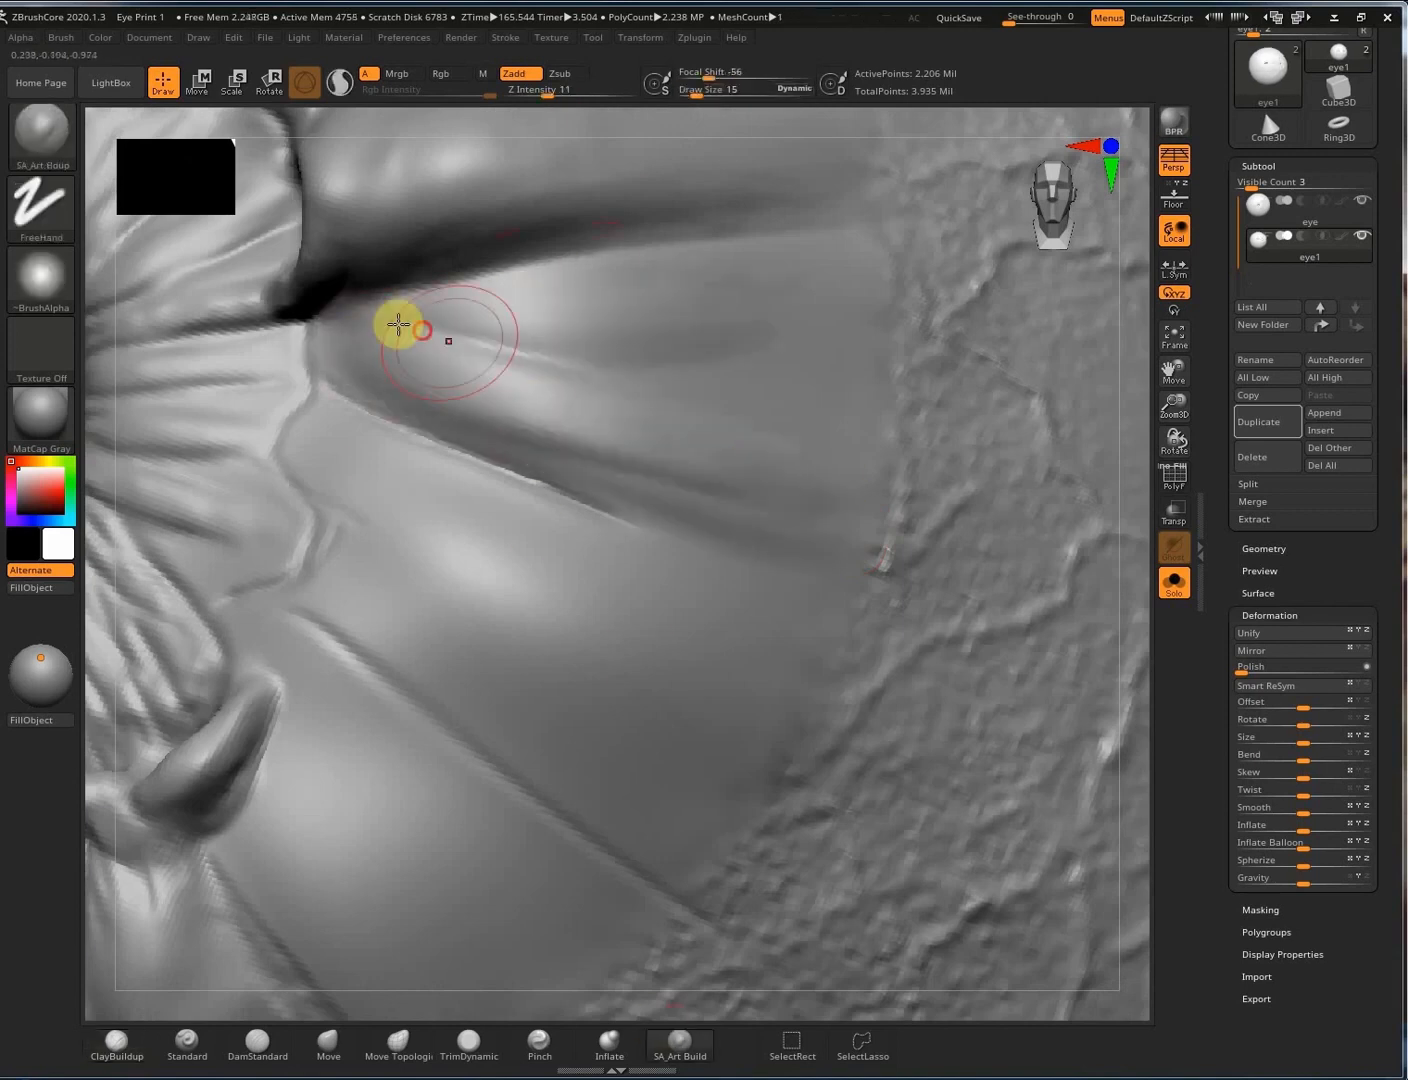
pyautogui.moveTo(399, 325); pyautogui.dragTo(820, 330)
pyautogui.moveTo(353, 344)
pyautogui.mouseDown()
pyautogui.moveTo(600, 404)
pyautogui.moveTo(712, 476)
pyautogui.mouseUp()
pyautogui.moveTo(378, 330)
pyautogui.mouseDown()
pyautogui.moveTo(614, 307)
pyautogui.moveTo(840, 328)
pyautogui.mouseUp()
pyautogui.moveTo(600, 387); pyautogui.dragTo(872, 413)
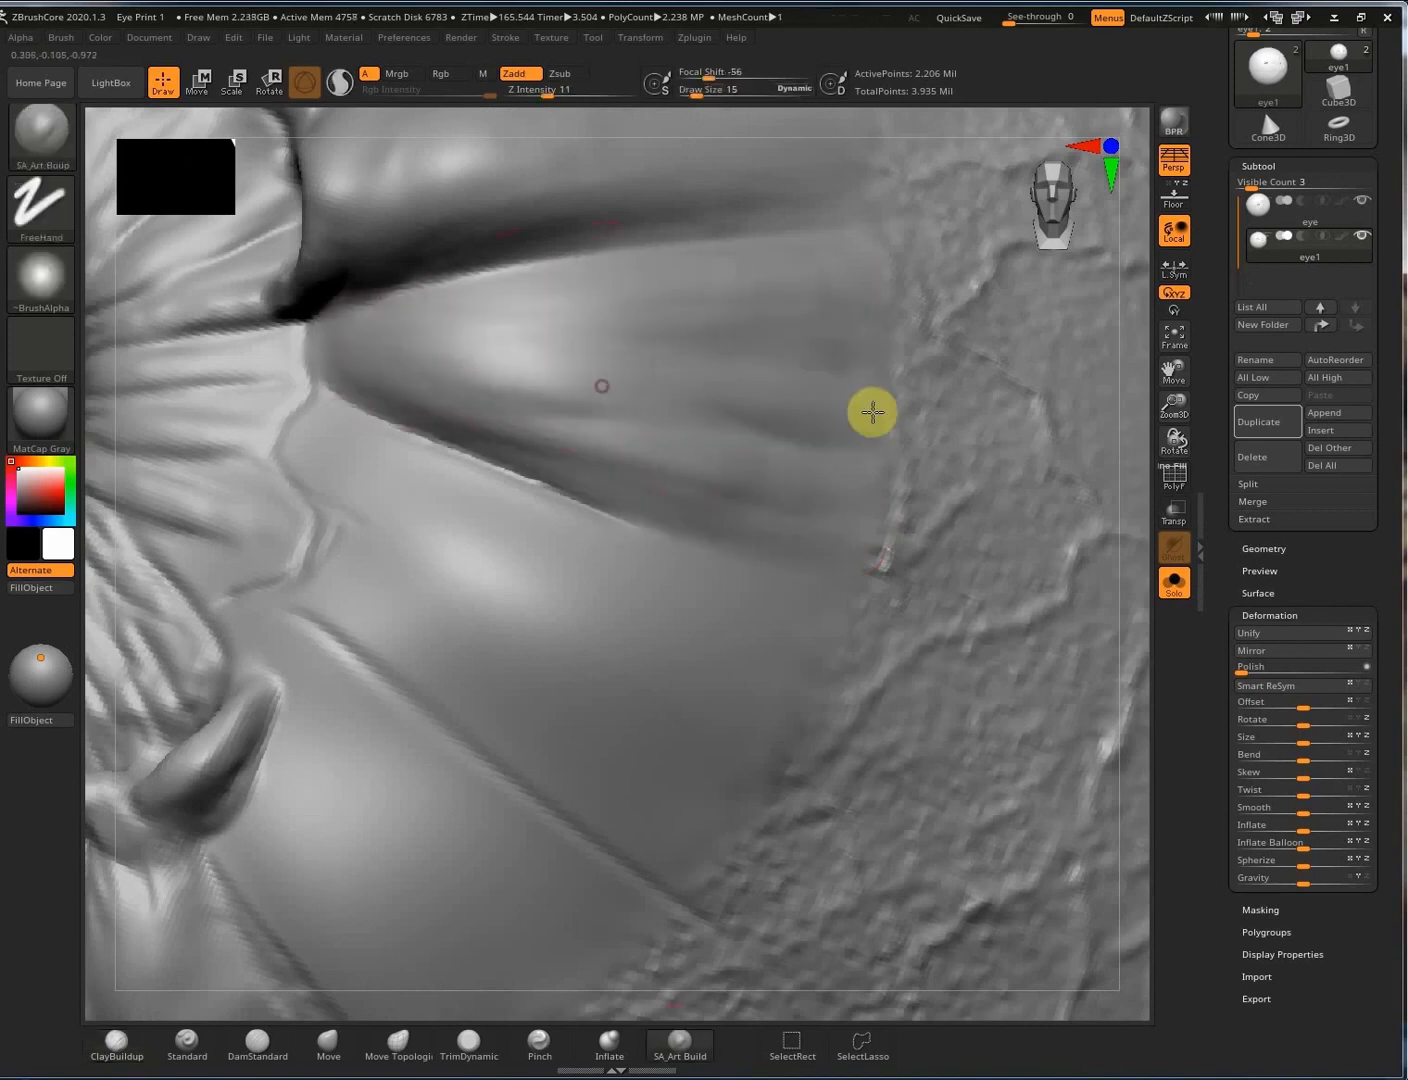
pyautogui.moveTo(465, 328); pyautogui.dragTo(815, 335)
pyautogui.moveTo(358, 340); pyautogui.dragTo(754, 508)
pyautogui.moveTo(509, 411); pyautogui.dragTo(850, 544)
# Carve and reshape creases below the ridge, extending the lower crease toward the lower right.
pyautogui.moveTo(328, 434); pyautogui.dragTo(537, 572)
pyautogui.moveTo(383, 575)
pyautogui.mouseDown()
pyautogui.moveTo(641, 753)
pyautogui.moveTo(569, 712)
pyautogui.mouseUp()
pyautogui.moveTo(396, 475); pyautogui.dragTo(836, 638)
pyautogui.moveTo(368, 545)
pyautogui.mouseDown()
pyautogui.moveTo(754, 810)
pyautogui.moveTo(778, 895)
pyautogui.mouseUp()
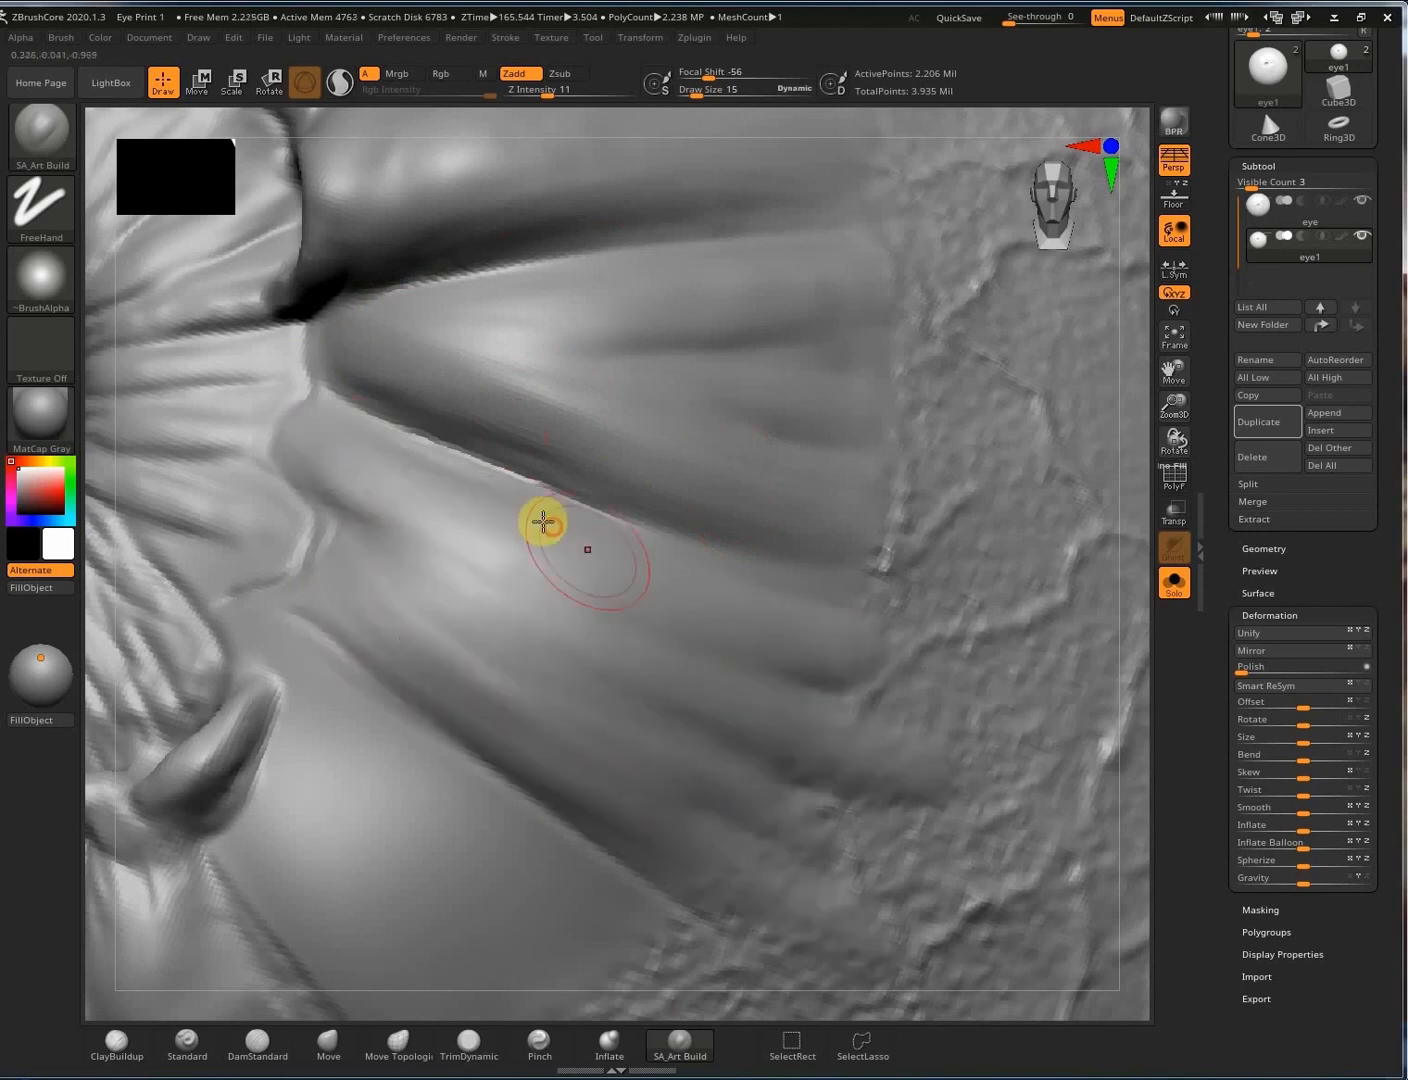
pyautogui.moveTo(545, 523); pyautogui.dragTo(938, 720)
pyautogui.moveTo(444, 566); pyautogui.dragTo(741, 679)
pyautogui.moveTo(369, 585); pyautogui.dragTo(743, 792)
# Enable BackfaceMask, then sculpt the ridge below the horn and deepen the horn's base.
pyautogui.keyDown('alt'); pyautogui.moveTo(431, 731); pyautogui.dragTo(650, 285, button='right'); pyautogui.keyUp('alt')
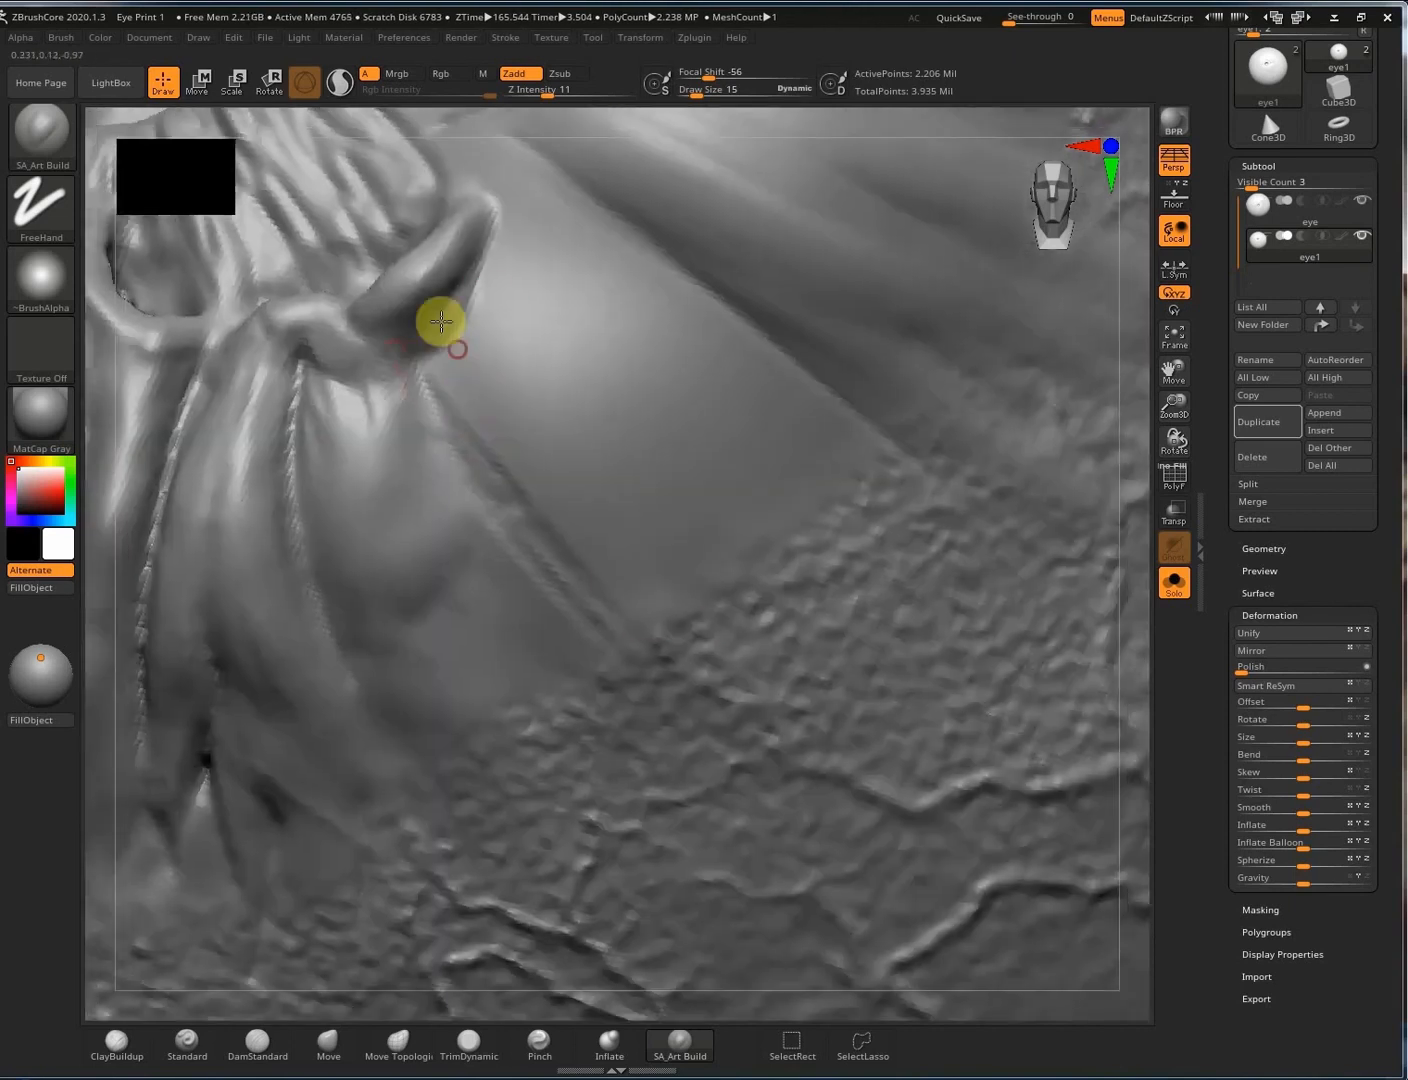
pyautogui.moveTo(457, 349); pyautogui.dragTo(680, 621)
pyautogui.moveTo(479, 295)
pyautogui.mouseDown()
pyautogui.moveTo(506, 335)
pyautogui.moveTo(660, 440)
pyautogui.mouseUp()
pyautogui.click(3, 552)
pyautogui.click(52, 647)
pyautogui.moveTo(594, 286); pyautogui.dragTo(845, 522)
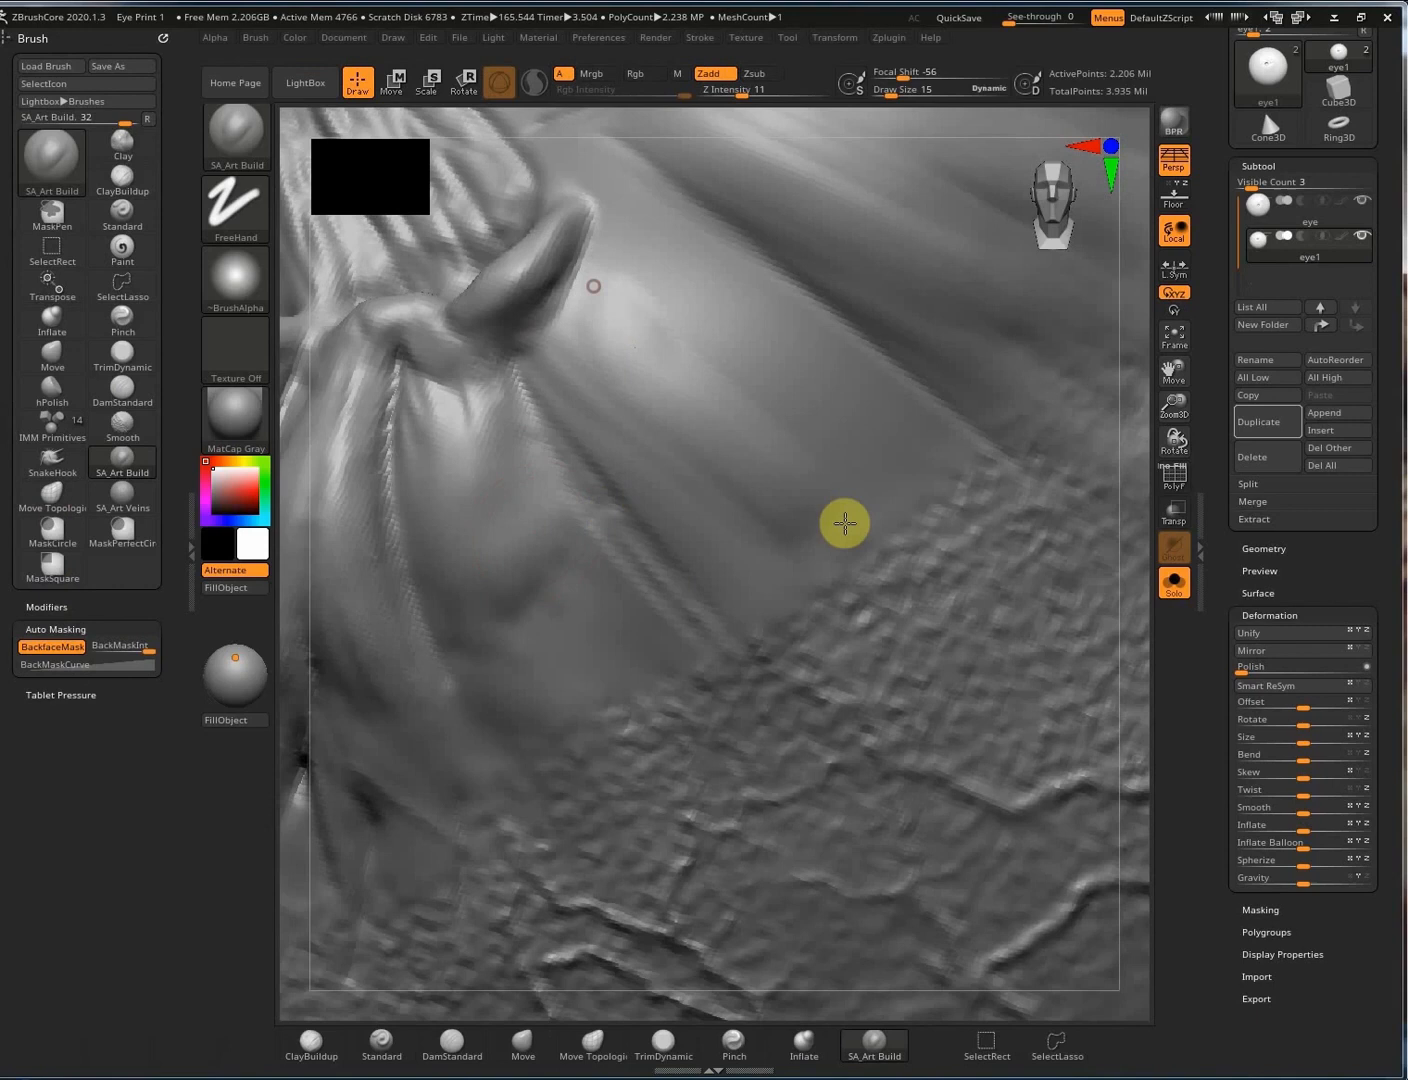
pyautogui.click(190, 550)
pyautogui.moveTo(531, 189)
pyautogui.mouseDown()
pyautogui.moveTo(616, 250)
pyautogui.moveTo(476, 274)
pyautogui.moveTo(431, 303)
pyautogui.moveTo(563, 339)
pyautogui.moveTo(780, 500)
pyautogui.mouseUp()
pyautogui.moveTo(542, 399)
pyautogui.mouseDown()
pyautogui.moveTo(663, 515)
pyautogui.moveTo(800, 560)
pyautogui.mouseUp()
pyautogui.moveTo(556, 232); pyautogui.dragTo(600, 340)
pyautogui.moveTo(600, 217)
pyautogui.keyDown('alt'); pyautogui.mouseDown(button='right')
pyautogui.moveTo(687, 333)
pyautogui.moveTo(824, 792)
pyautogui.mouseUp(button='right'); pyautogui.keyUp('alt')
# Switch to the Standard brush (BST) at draw size 6 and cut a groove from horn base toward the pupil.
pyautogui.press('b')
pyautogui.press('s')
pyautogui.press('t')
pyautogui.press('s')
pyautogui.click(848, 559)
pyautogui.moveTo(786, 409)
pyautogui.mouseDown()
pyautogui.moveTo(672, 391)
pyautogui.moveTo(569, 412)
pyautogui.mouseUp()
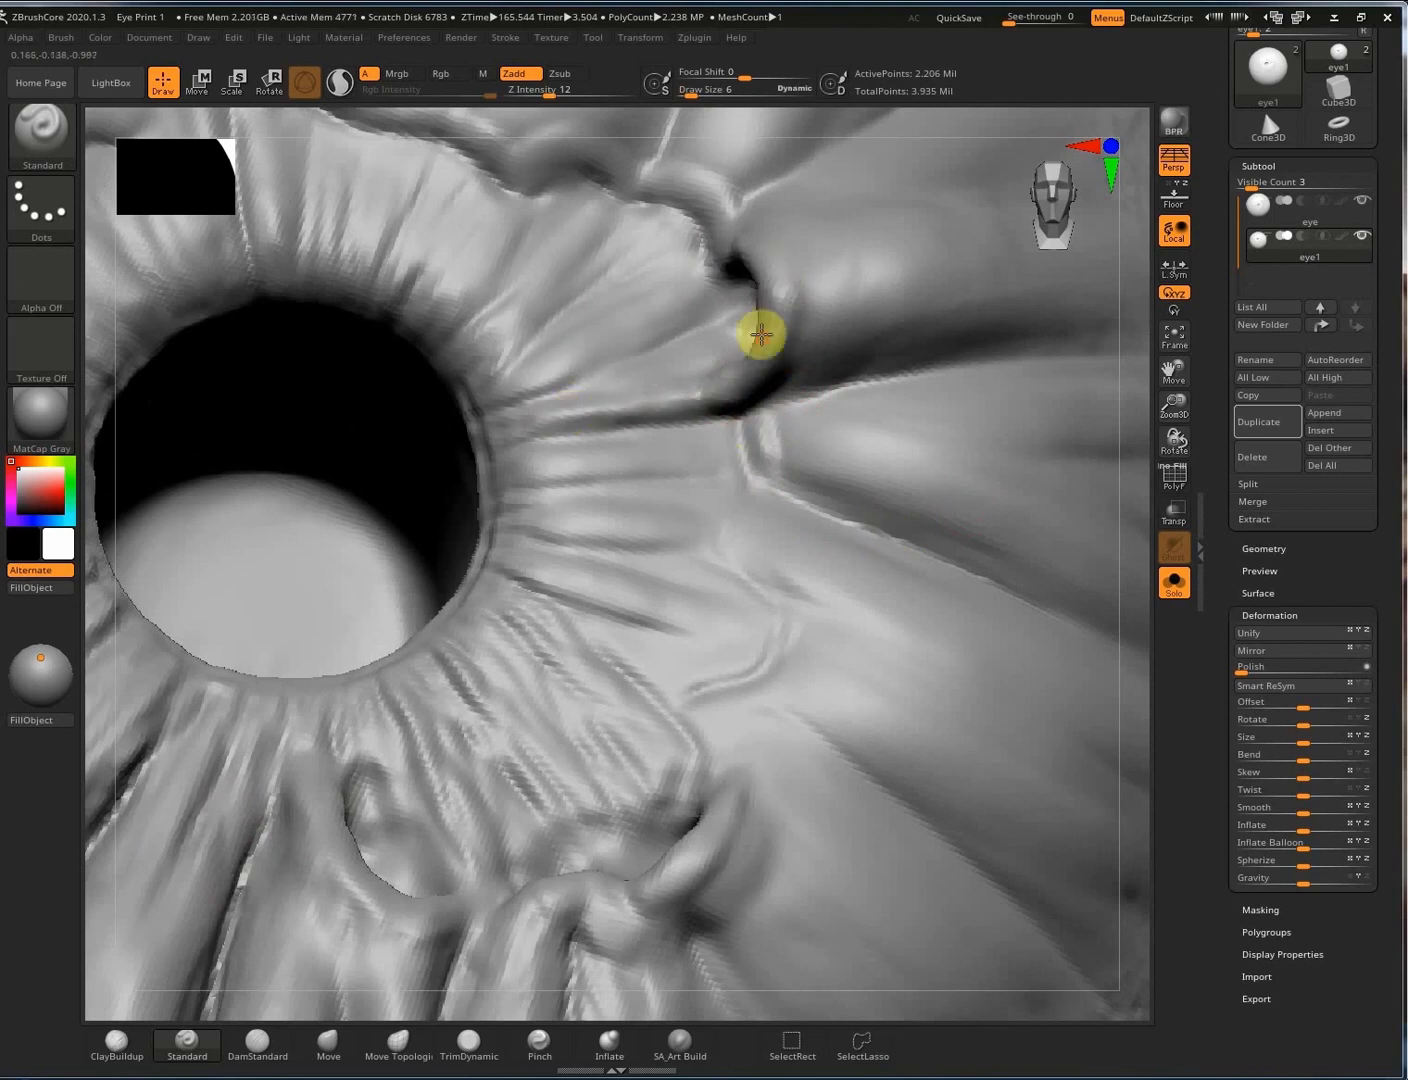
pyautogui.moveTo(737, 557); pyautogui.dragTo(783, 600)
# Carve a winding crack running down beside the pupil and deepen it toward the lower right.
pyautogui.moveTo(750, 501); pyautogui.dragTo(754, 517, button='right')
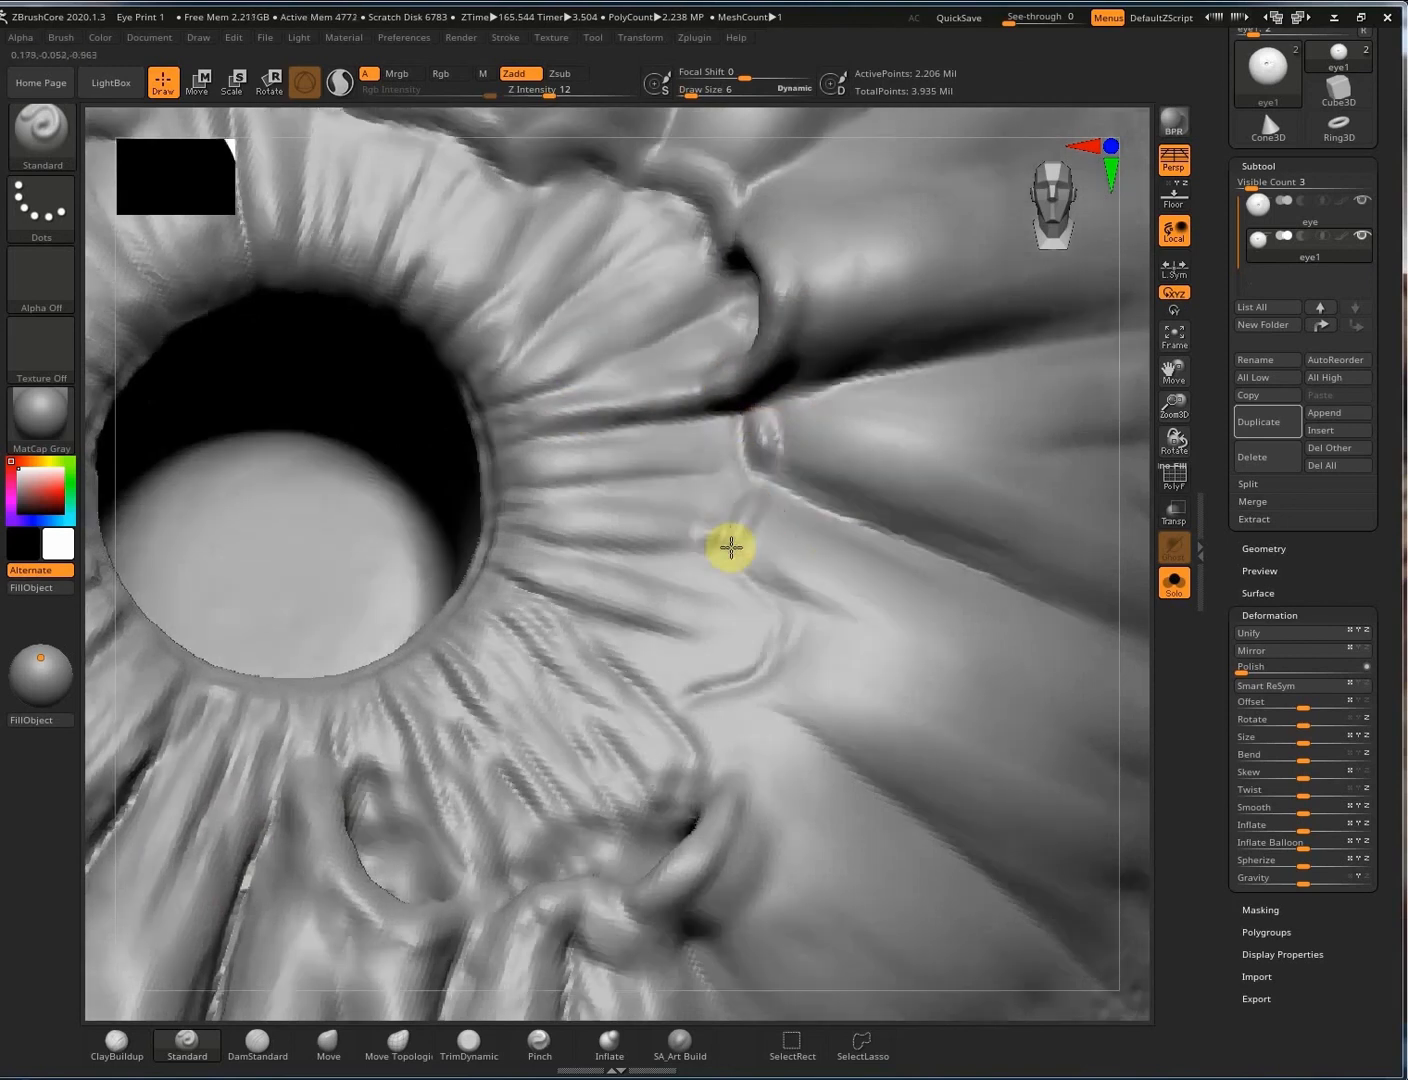
pyautogui.moveTo(735, 544)
pyautogui.mouseDown()
pyautogui.moveTo(823, 588)
pyautogui.moveTo(753, 703)
pyautogui.moveTo(656, 598)
pyautogui.moveTo(641, 546)
pyautogui.moveTo(768, 574)
pyautogui.moveTo(589, 534)
pyautogui.mouseUp()
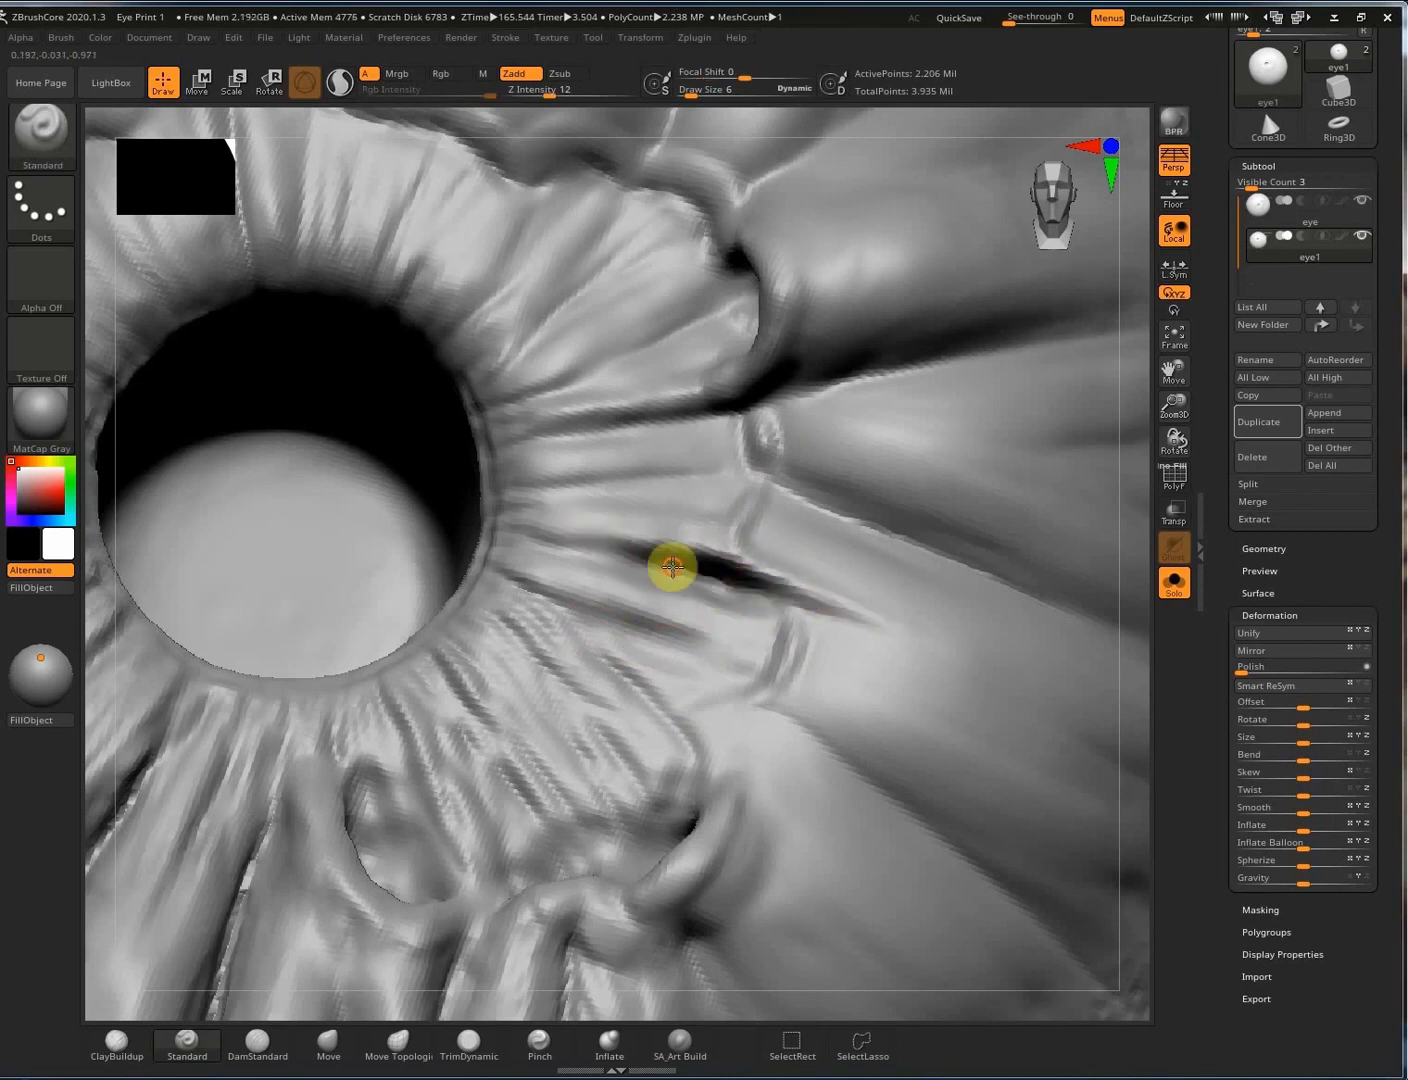
pyautogui.moveTo(672, 566); pyautogui.dragTo(776, 584)
pyautogui.moveTo(755, 689)
pyautogui.mouseDown()
pyautogui.moveTo(706, 858)
pyautogui.moveTo(684, 868)
pyautogui.mouseUp()
pyautogui.moveTo(718, 753)
pyautogui.mouseDown()
pyautogui.moveTo(704, 716)
pyautogui.moveTo(712, 732)
pyautogui.moveTo(490, 580)
pyautogui.mouseUp()
pyautogui.keyDown('alt'); pyautogui.moveTo(709, 764); pyautogui.dragTo(530, 615); pyautogui.keyUp('alt')
pyautogui.keyDown('alt'); pyautogui.moveTo(705, 760); pyautogui.dragTo(535, 619); pyautogui.keyUp('alt')
pyautogui.keyDown('alt'); pyautogui.moveTo(588, 183); pyautogui.dragTo(809, 424, button='right'); pyautogui.keyUp('alt')
# Carve grooves toward the pupil rim and add a thin crack above the pupil.
pyautogui.keyDown('alt'); pyautogui.moveTo(944, 515); pyautogui.dragTo(793, 618); pyautogui.keyUp('alt')
pyautogui.keyDown('alt'); pyautogui.moveTo(882, 560); pyautogui.dragTo(786, 597); pyautogui.keyUp('alt')
pyautogui.moveTo(448, 254); pyautogui.dragTo(510, 519)
pyautogui.moveTo(420, 222); pyautogui.dragTo(448, 273)
pyautogui.keyDown('alt'); pyautogui.moveTo(552, 303); pyautogui.dragTo(501, 324); pyautogui.keyUp('alt')
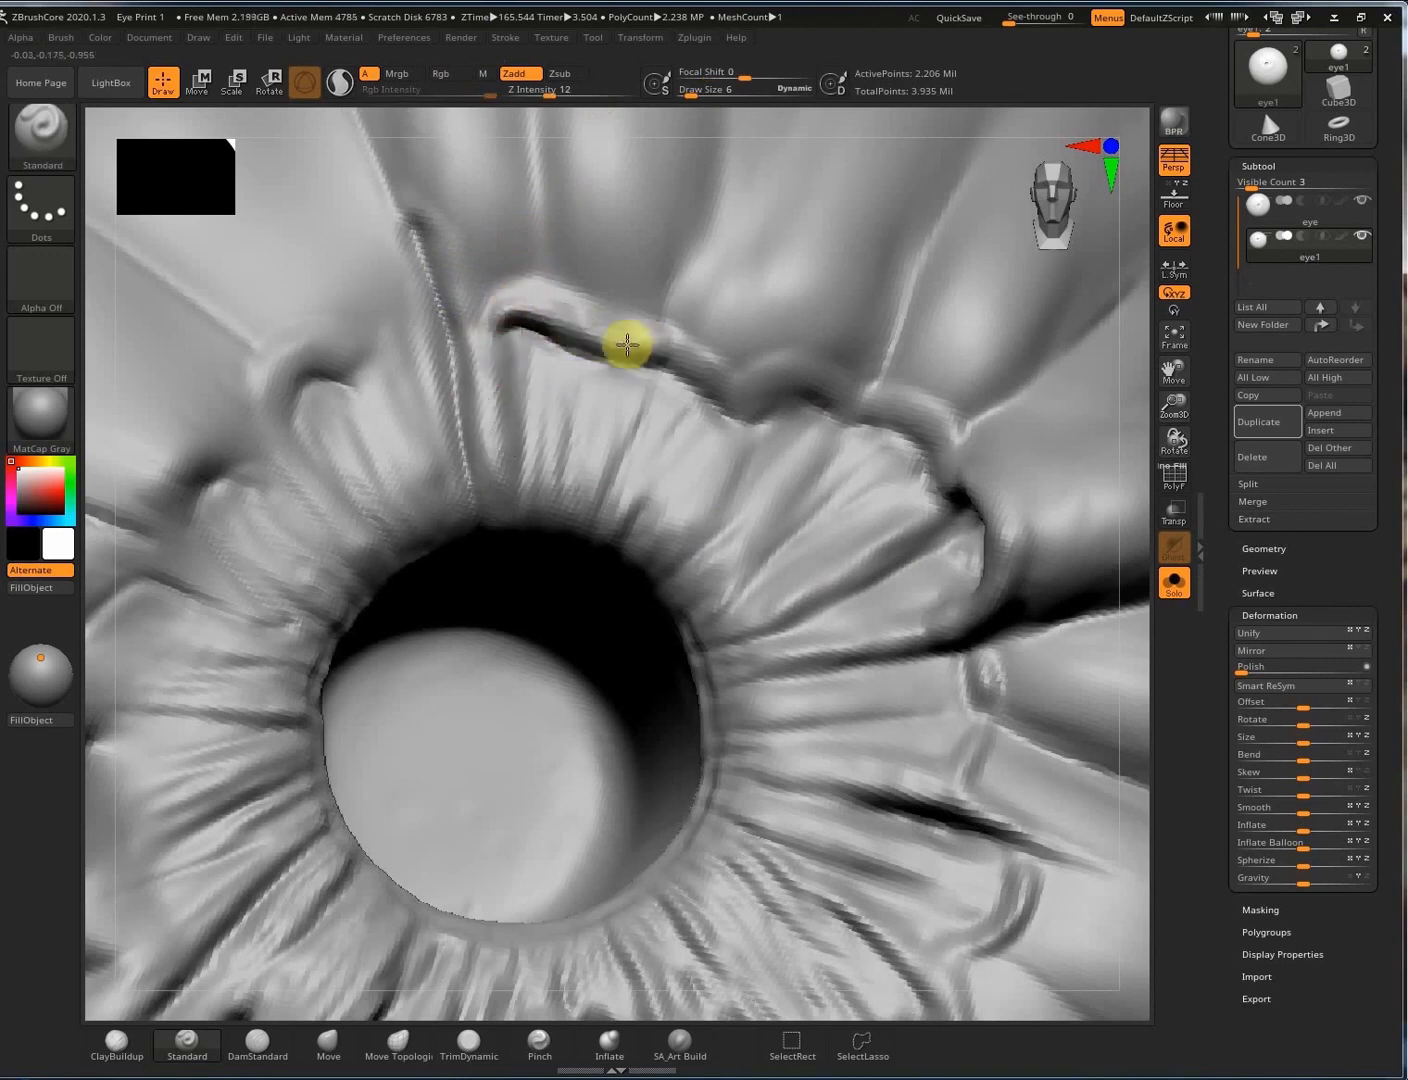
# Extend a long crack along the ridge above the pupil and soften the creases below it.
pyautogui.moveTo(712, 390)
pyautogui.keyDown('alt'); pyautogui.mouseDown()
pyautogui.moveTo(787, 396)
pyautogui.moveTo(740, 418)
pyautogui.moveTo(731, 384)
pyautogui.moveTo(800, 380)
pyautogui.moveTo(852, 399)
pyautogui.moveTo(824, 462)
pyautogui.mouseUp(); pyautogui.keyUp('alt')
pyautogui.moveTo(932, 477)
pyautogui.keyDown('shift'); pyautogui.mouseDown()
pyautogui.moveTo(906, 427)
pyautogui.moveTo(877, 511)
pyautogui.moveTo(862, 482)
pyautogui.mouseUp(); pyautogui.keyUp('shift')
pyautogui.moveTo(875, 418)
pyautogui.keyDown('alt'); pyautogui.mouseDown()
pyautogui.moveTo(928, 446)
pyautogui.moveTo(948, 479)
pyautogui.mouseUp(); pyautogui.keyUp('alt')
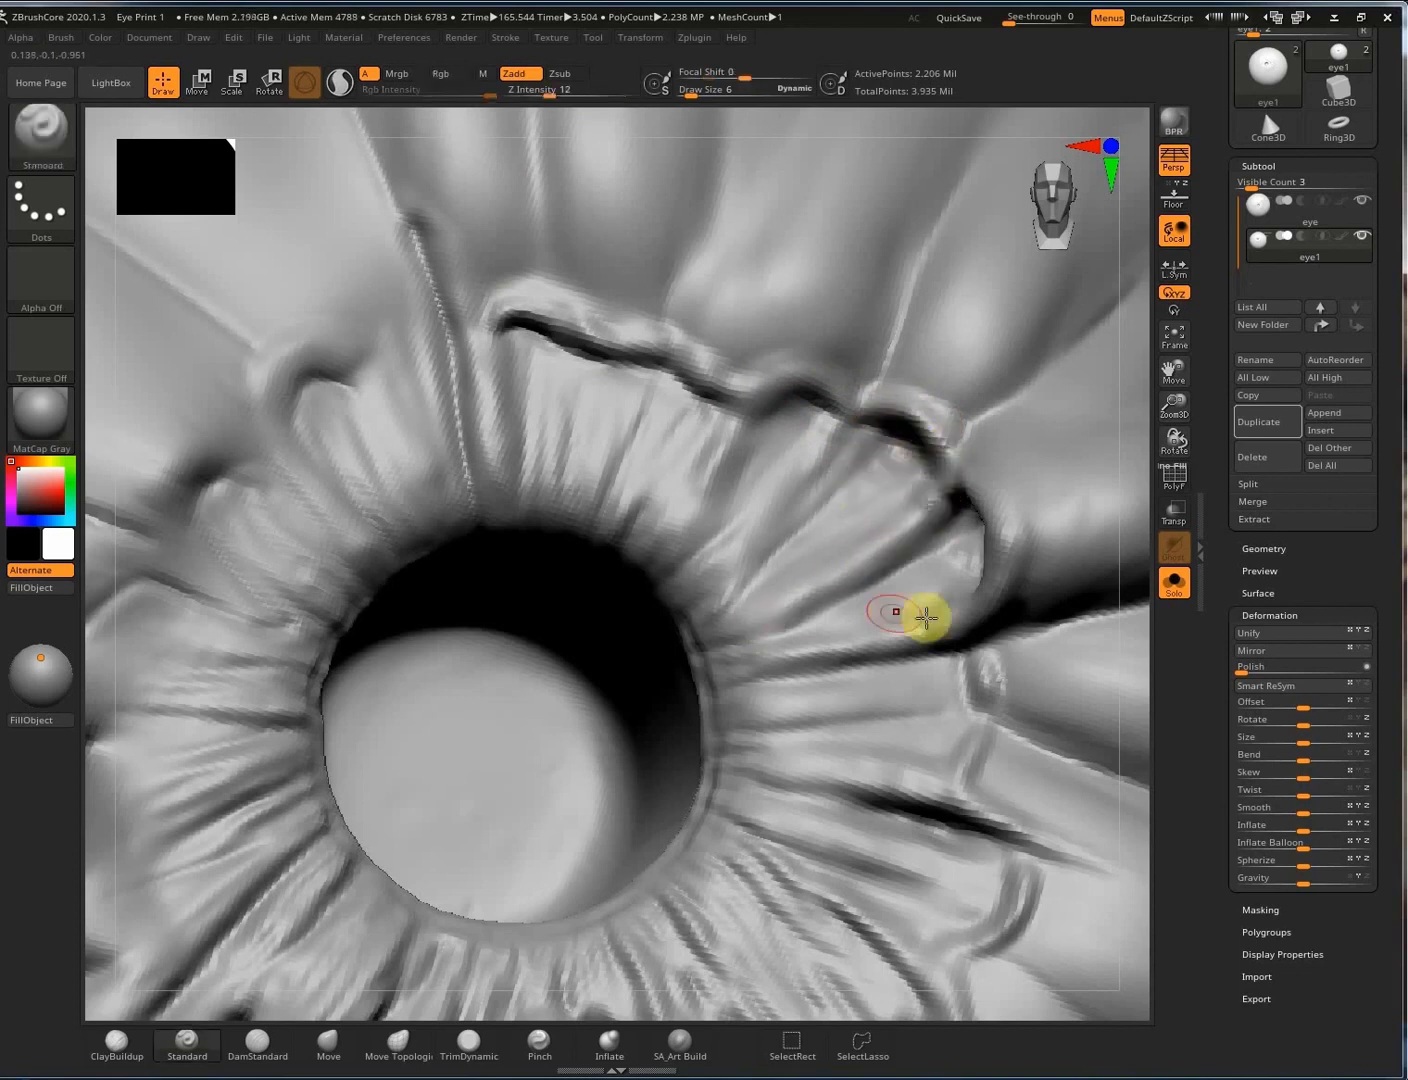
pyautogui.moveTo(927, 616); pyautogui.dragTo(956, 544, button='right')
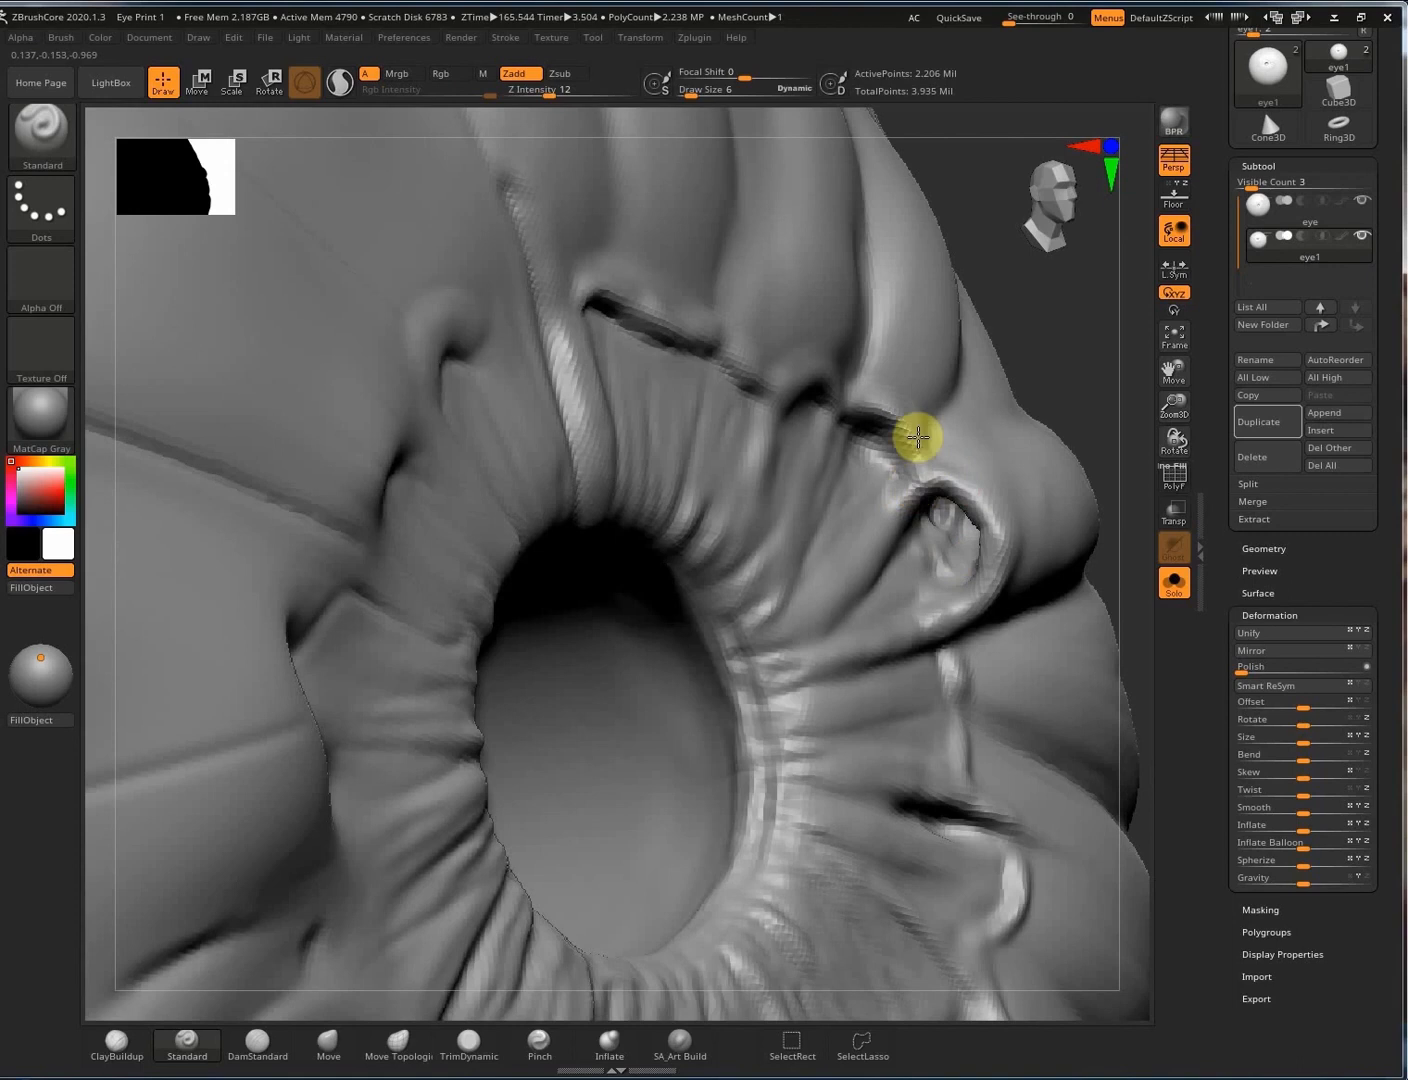
pyautogui.moveTo(867, 456); pyautogui.dragTo(1018, 360, button='right')
# With ClayBuildup at size 5, try filling the groove near the eye with clay, then undo it.
pyautogui.press('b')
pyautogui.press('c')
pyautogui.press('b')
pyautogui.press('s')
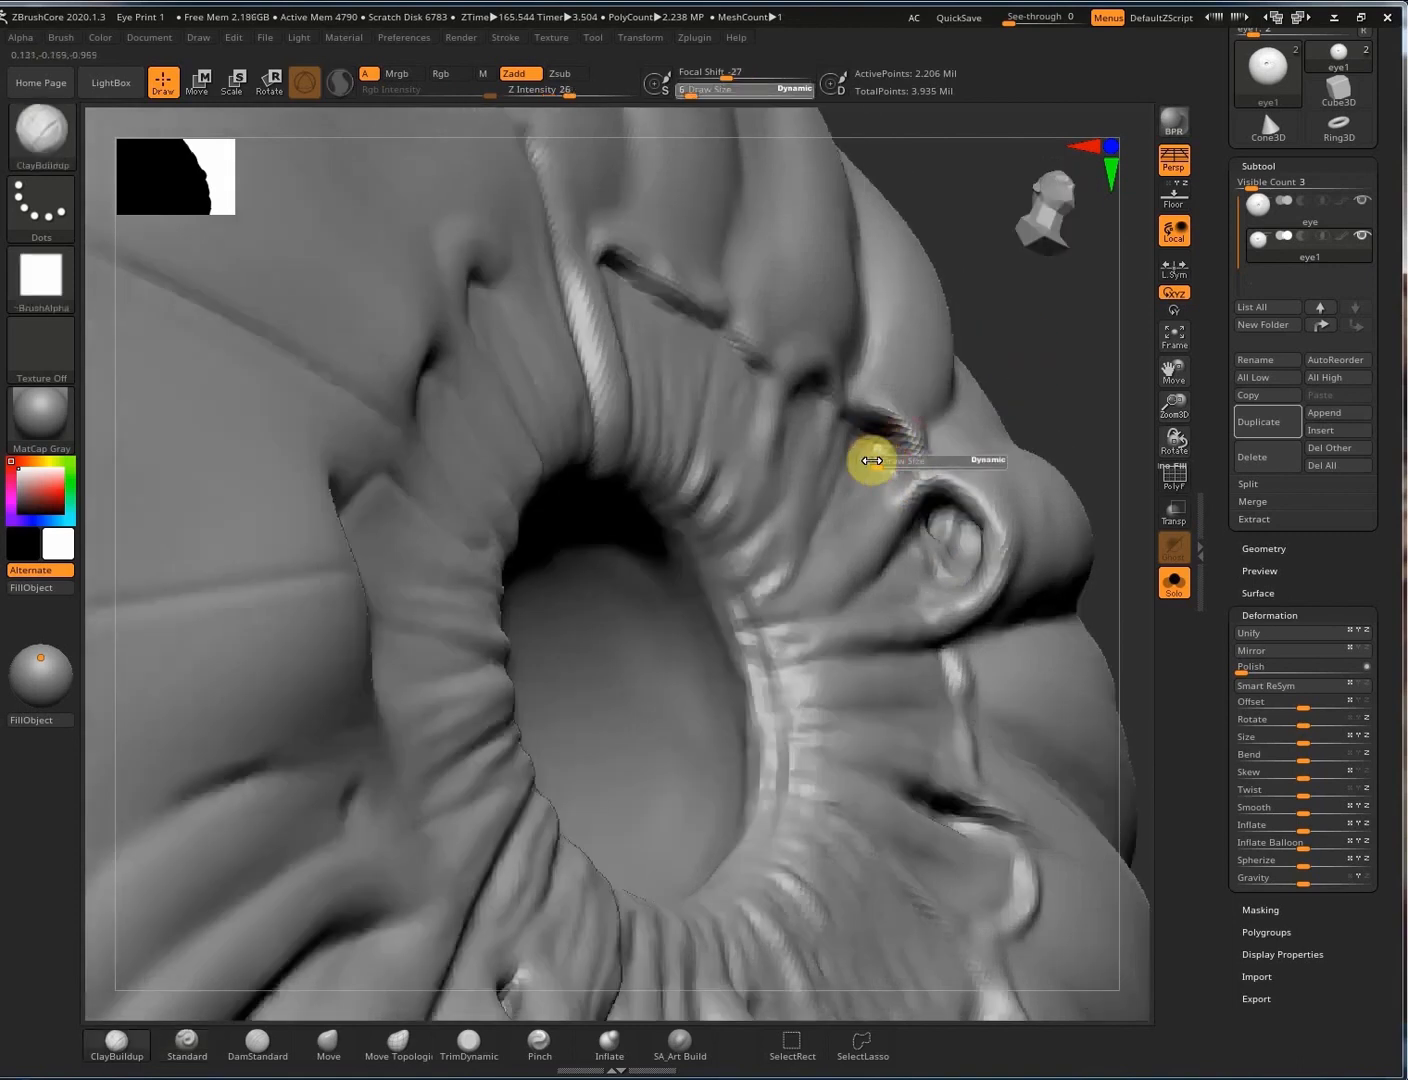
pyautogui.moveTo(887, 457); pyautogui.dragTo(882, 457)
pyautogui.keyDown('ctrl'); pyautogui.moveTo(1036, 386); pyautogui.dragTo(1074, 270); pyautogui.keyUp('ctrl')
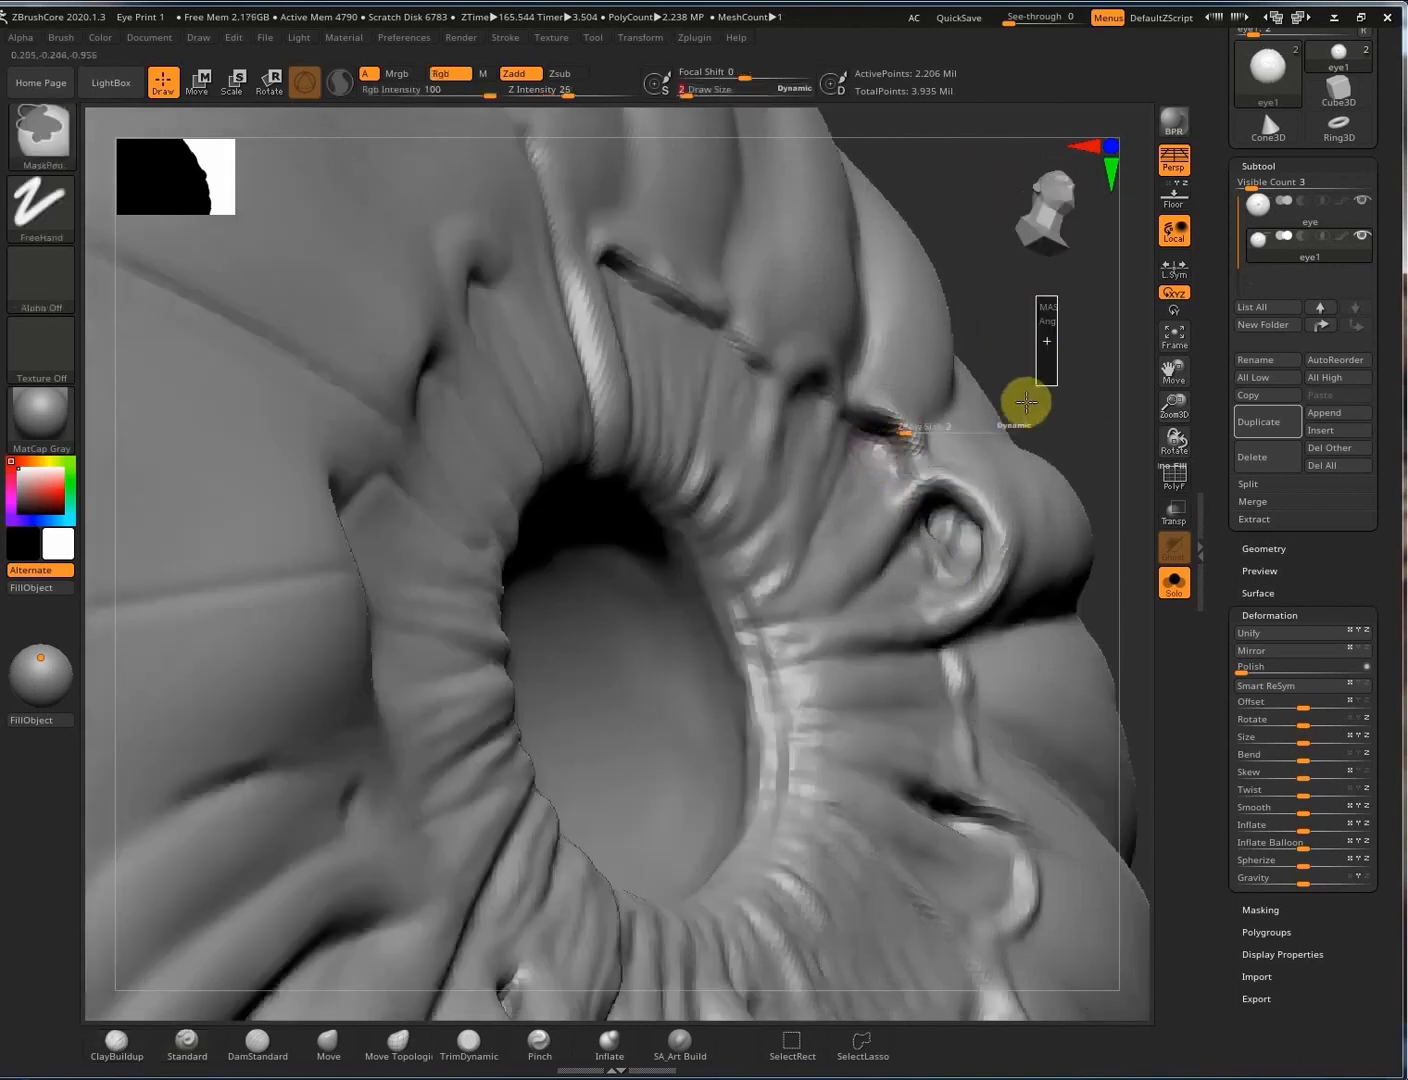
pyautogui.keyDown('ctrl'); pyautogui.moveTo(1026, 401); pyautogui.dragTo(1017, 415); pyautogui.keyUp('ctrl')
pyautogui.press('s')
pyautogui.moveTo(888, 456); pyautogui.dragTo(876, 436)
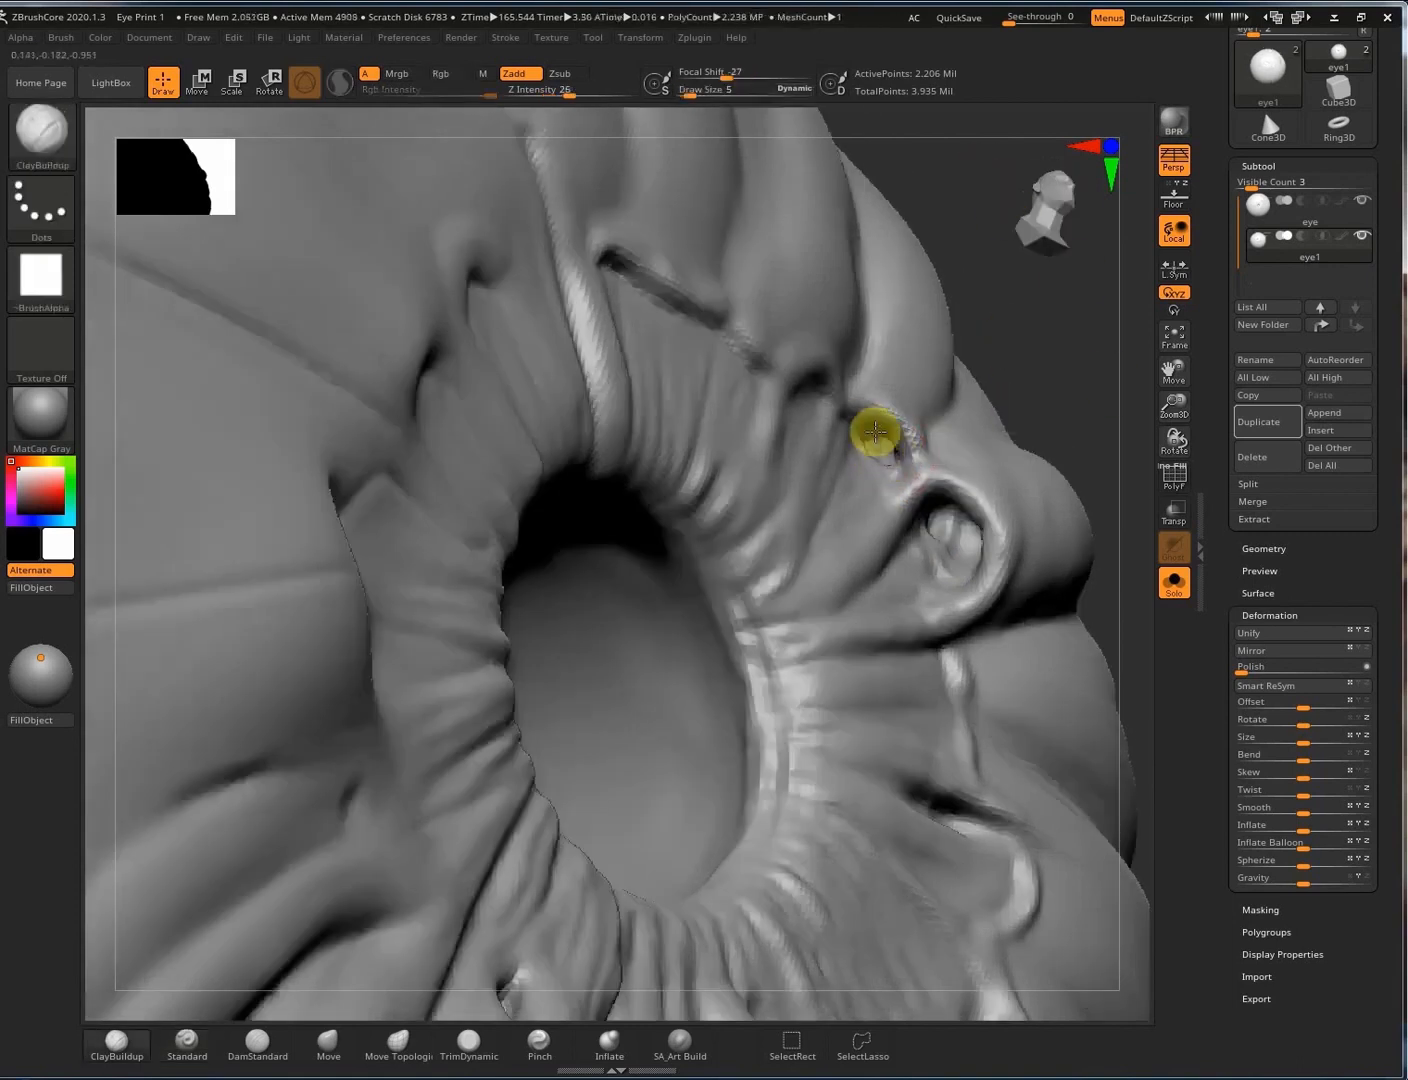
pyautogui.hotkey('ctrl', 'z')
# Shift-smooth the small pit and its rim beside the ridge, then turn the eye to face forward.
pyautogui.moveTo(960, 550)
pyautogui.keyDown('shift'); pyautogui.mouseDown()
pyautogui.moveTo(928, 531)
pyautogui.moveTo(954, 570)
pyautogui.mouseUp(); pyautogui.keyUp('shift')
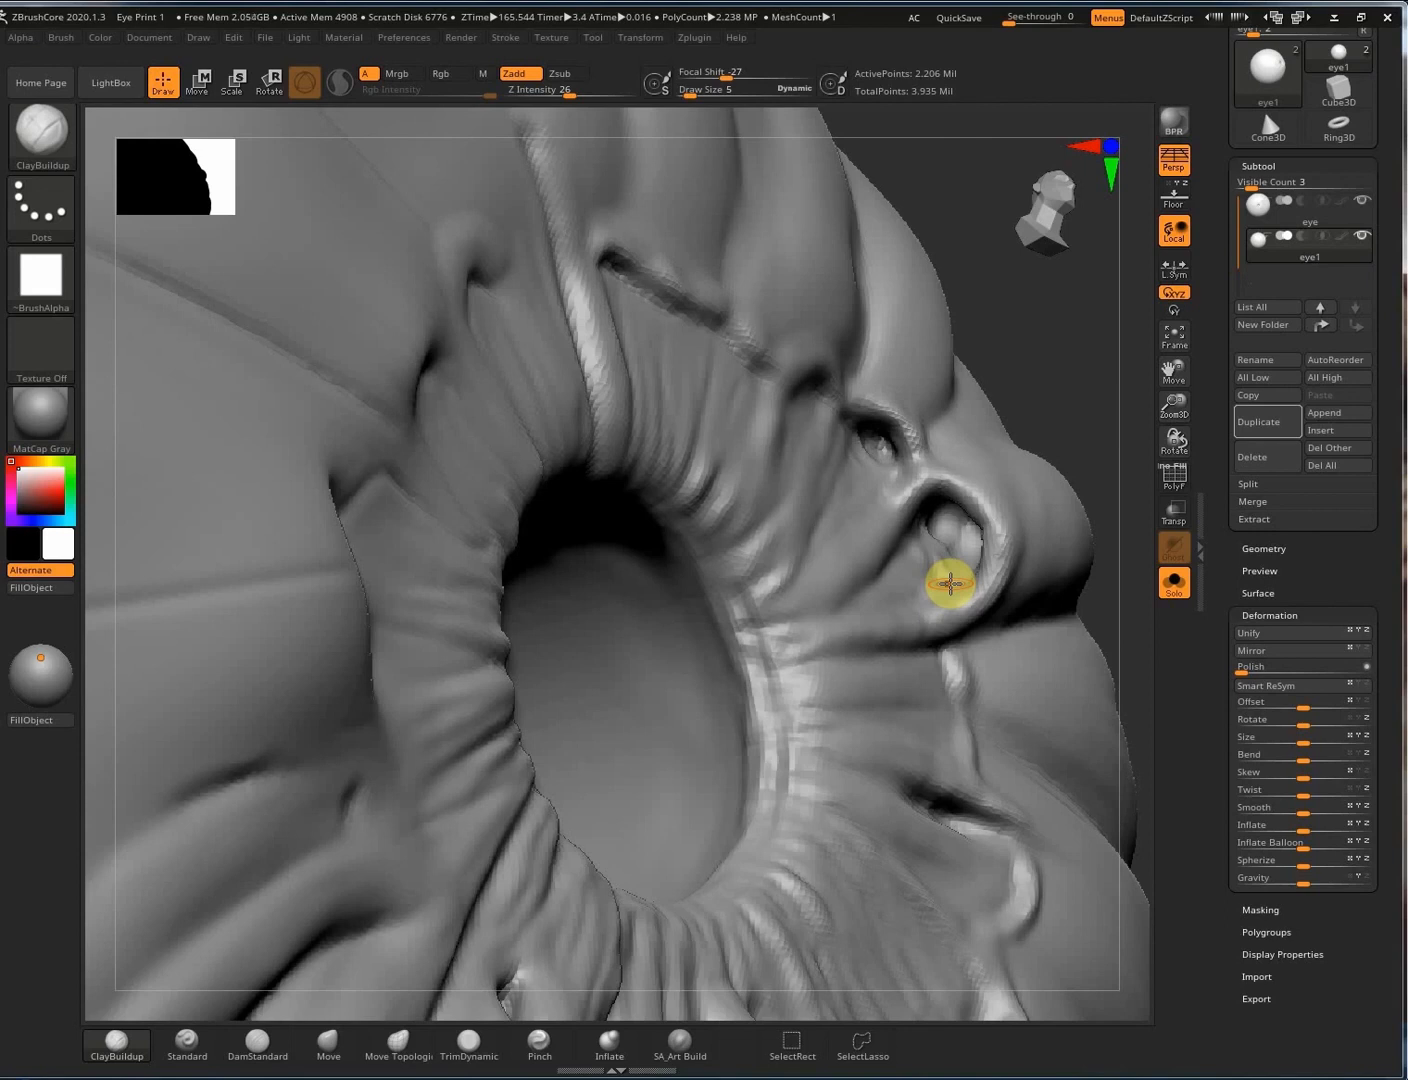
pyautogui.press('shift')
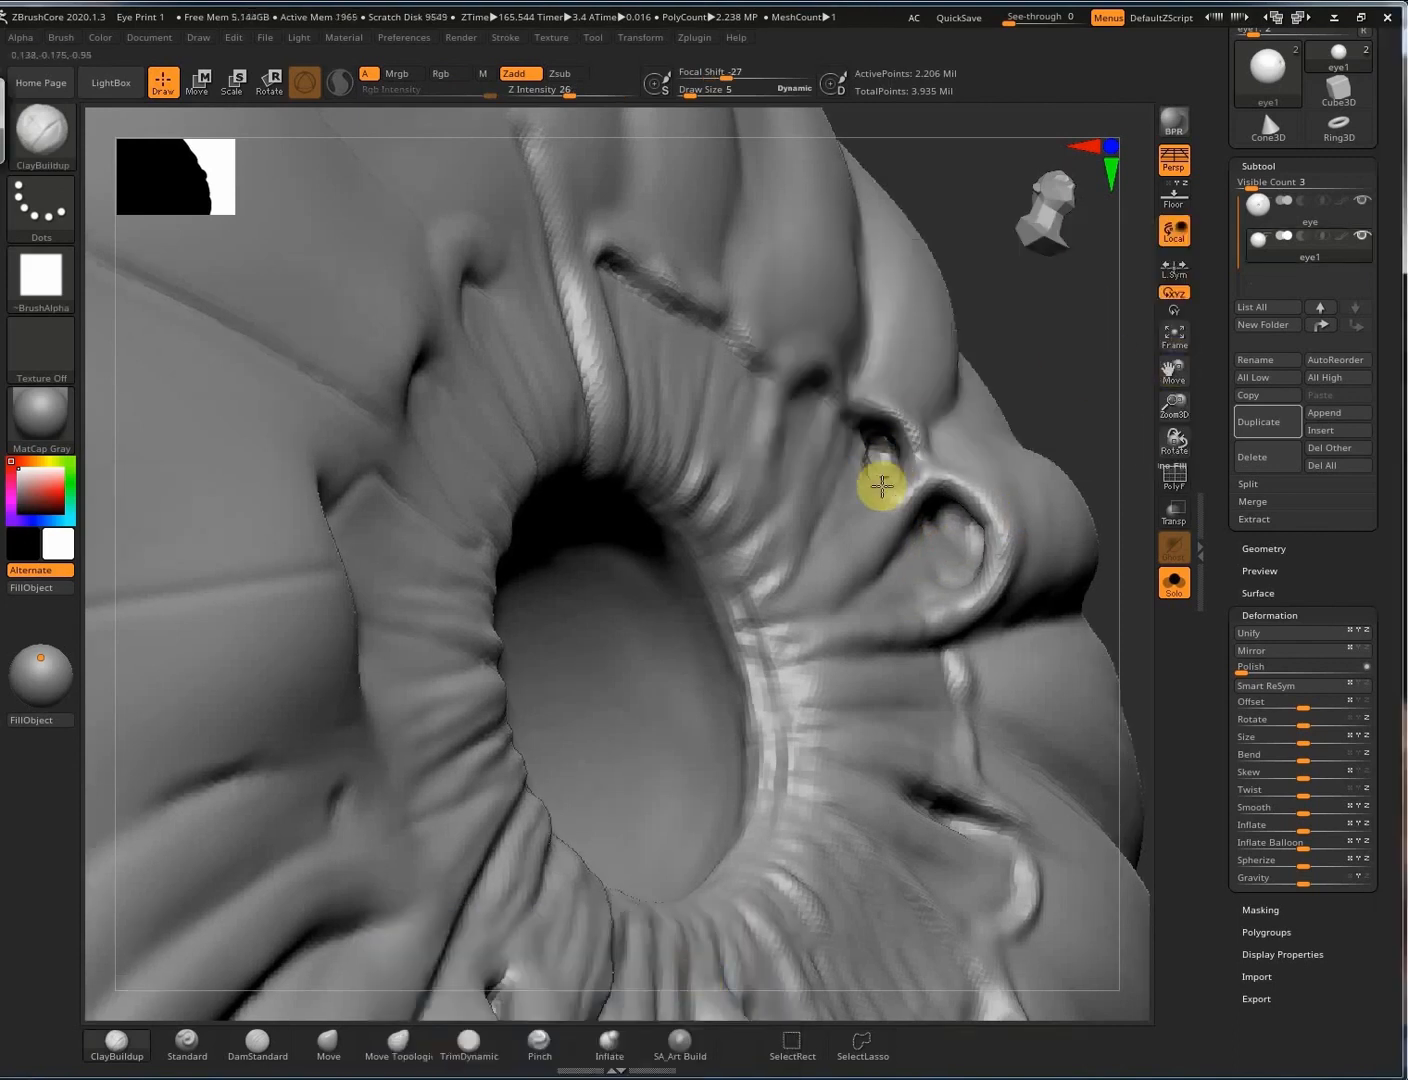
pyautogui.moveTo(867, 446); pyautogui.dragTo(875, 466)
pyautogui.keyDown('ctrl'); pyautogui.moveTo(1047, 327); pyautogui.dragTo(1053, 405); pyautogui.keyUp('ctrl')
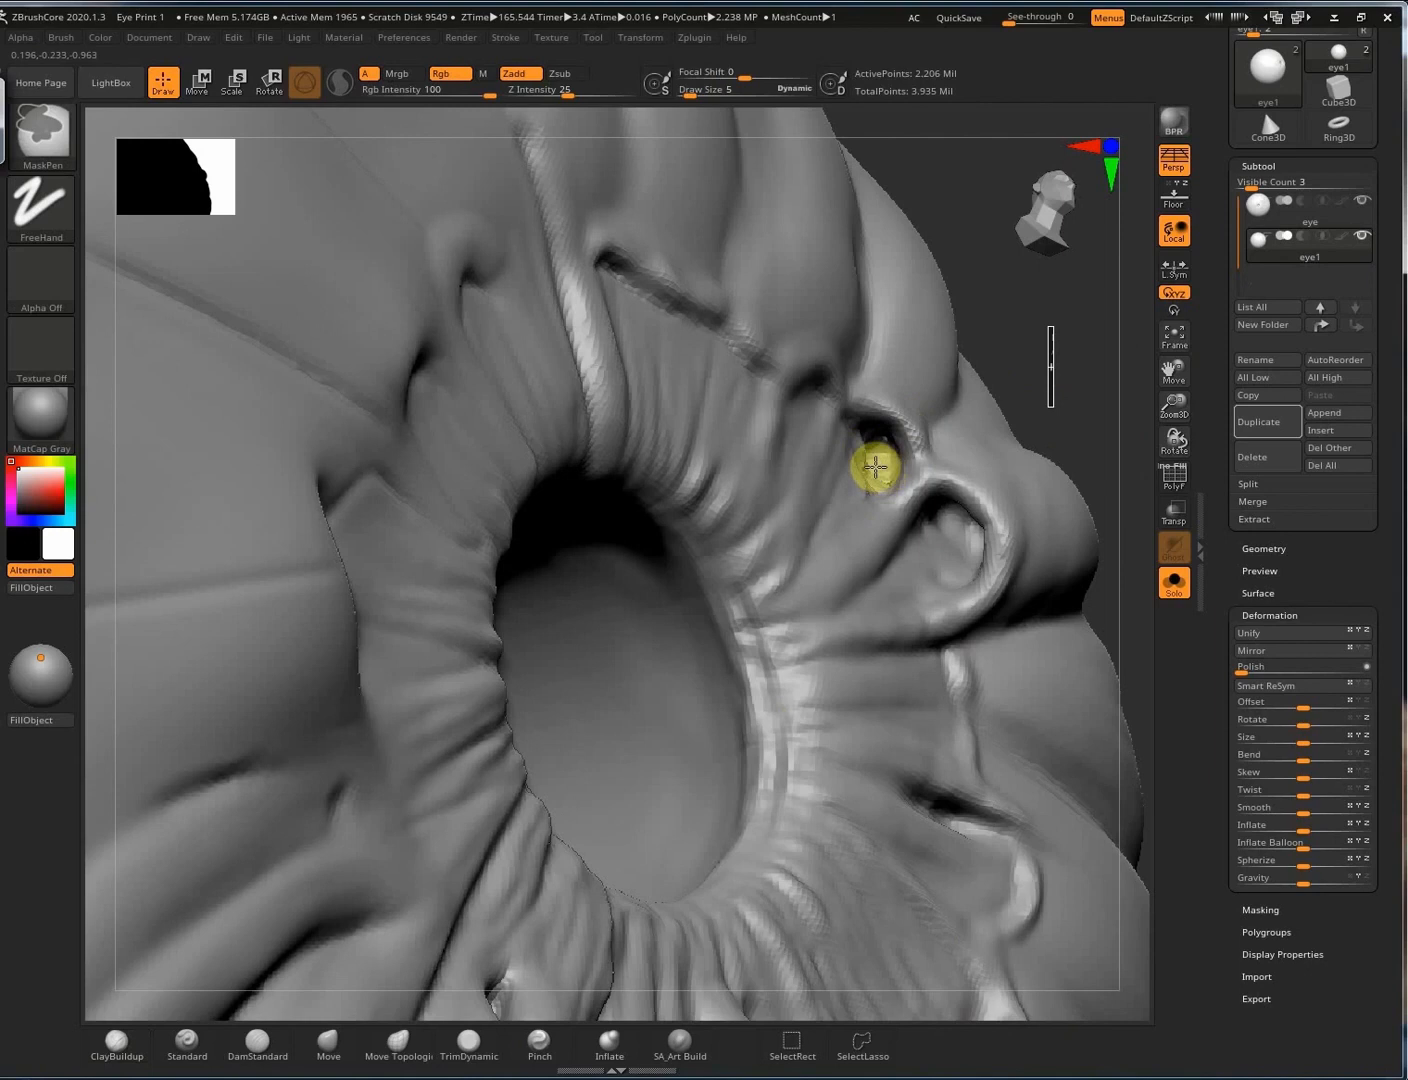
pyautogui.keyDown('shift'); pyautogui.moveTo(880, 462); pyautogui.dragTo(860, 440); pyautogui.keyUp('shift')
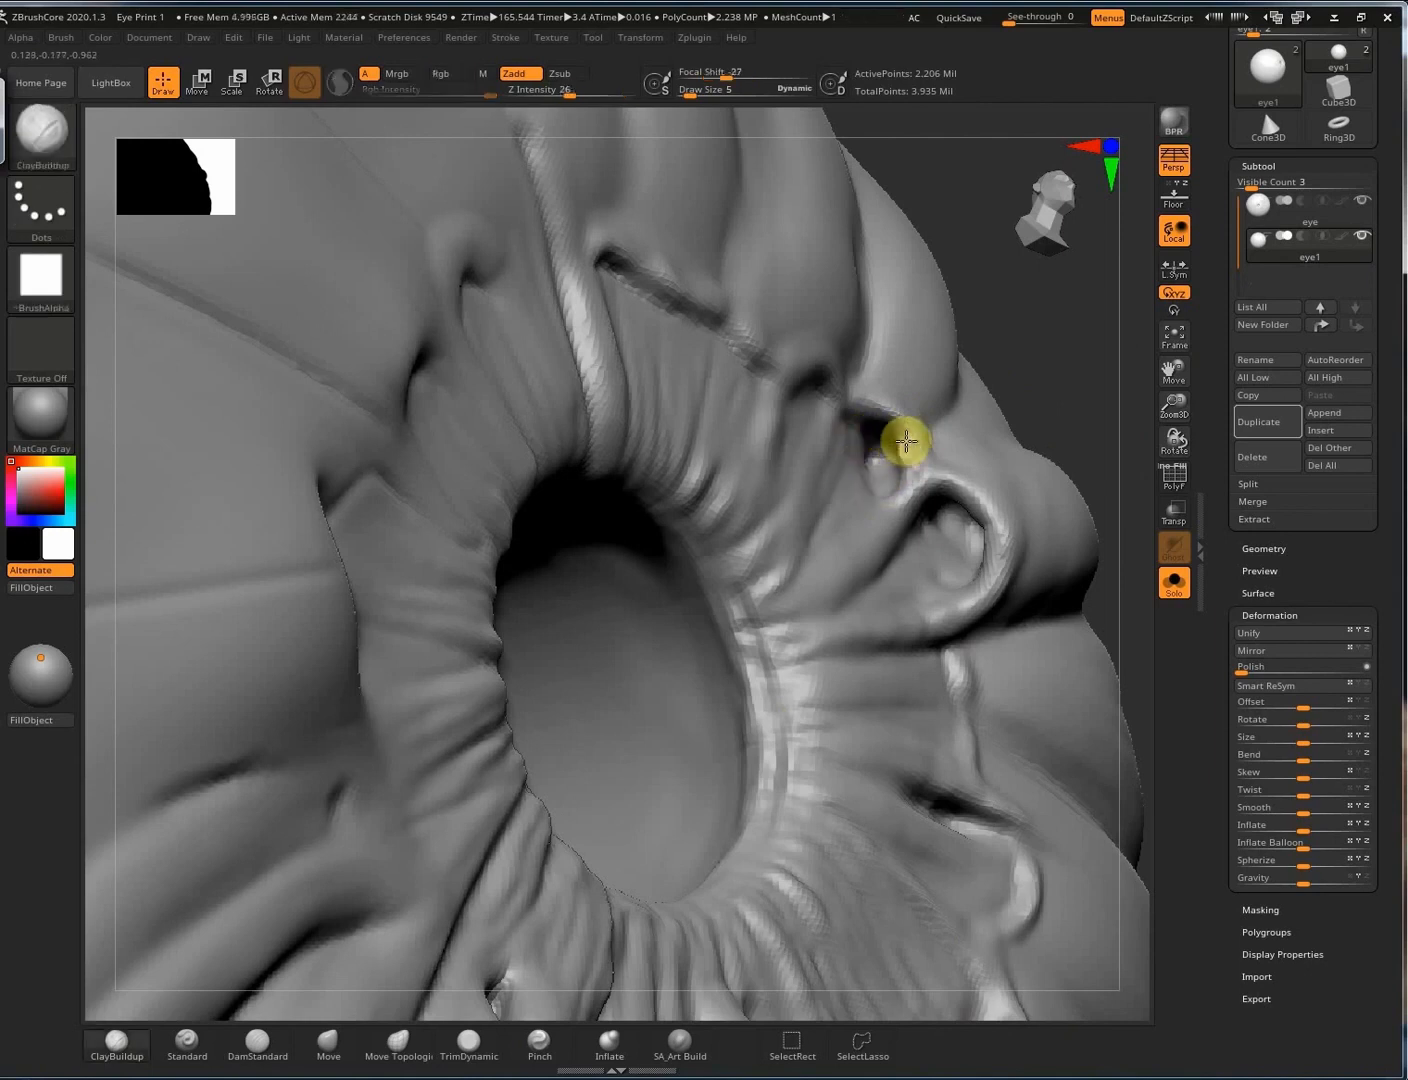
pyautogui.keyDown('shift'); pyautogui.moveTo(901, 448); pyautogui.dragTo(915, 478); pyautogui.keyUp('shift')
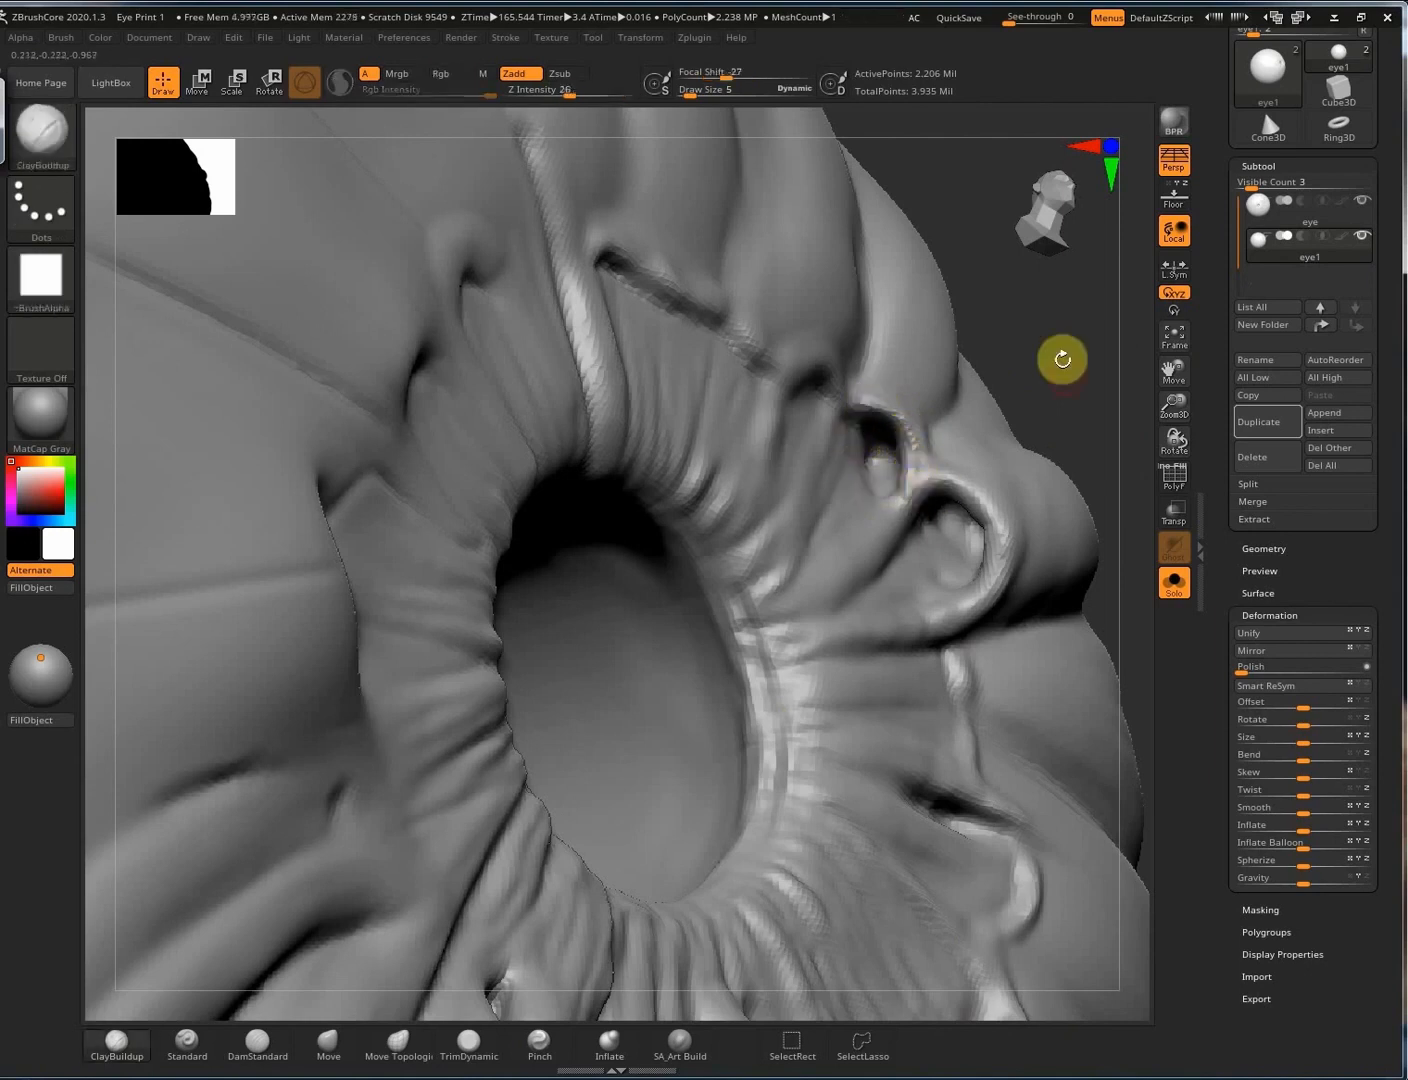
pyautogui.keyDown('ctrl'); pyautogui.moveTo(1064, 324); pyautogui.dragTo(1058, 369); pyautogui.keyUp('ctrl')
pyautogui.moveTo(920, 467)
pyautogui.mouseDown(button='right')
pyautogui.moveTo(862, 569)
pyautogui.moveTo(738, 445)
pyautogui.moveTo(644, 470)
pyautogui.mouseUp(button='right')
# With SA_Art Build at draw size 12, deepen the iris fibres right of the pupil.
pyautogui.press('s')
pyautogui.moveTo(644, 469); pyautogui.dragTo(654, 476)
pyautogui.moveTo(712, 347); pyautogui.dragTo(748, 296, button='right')
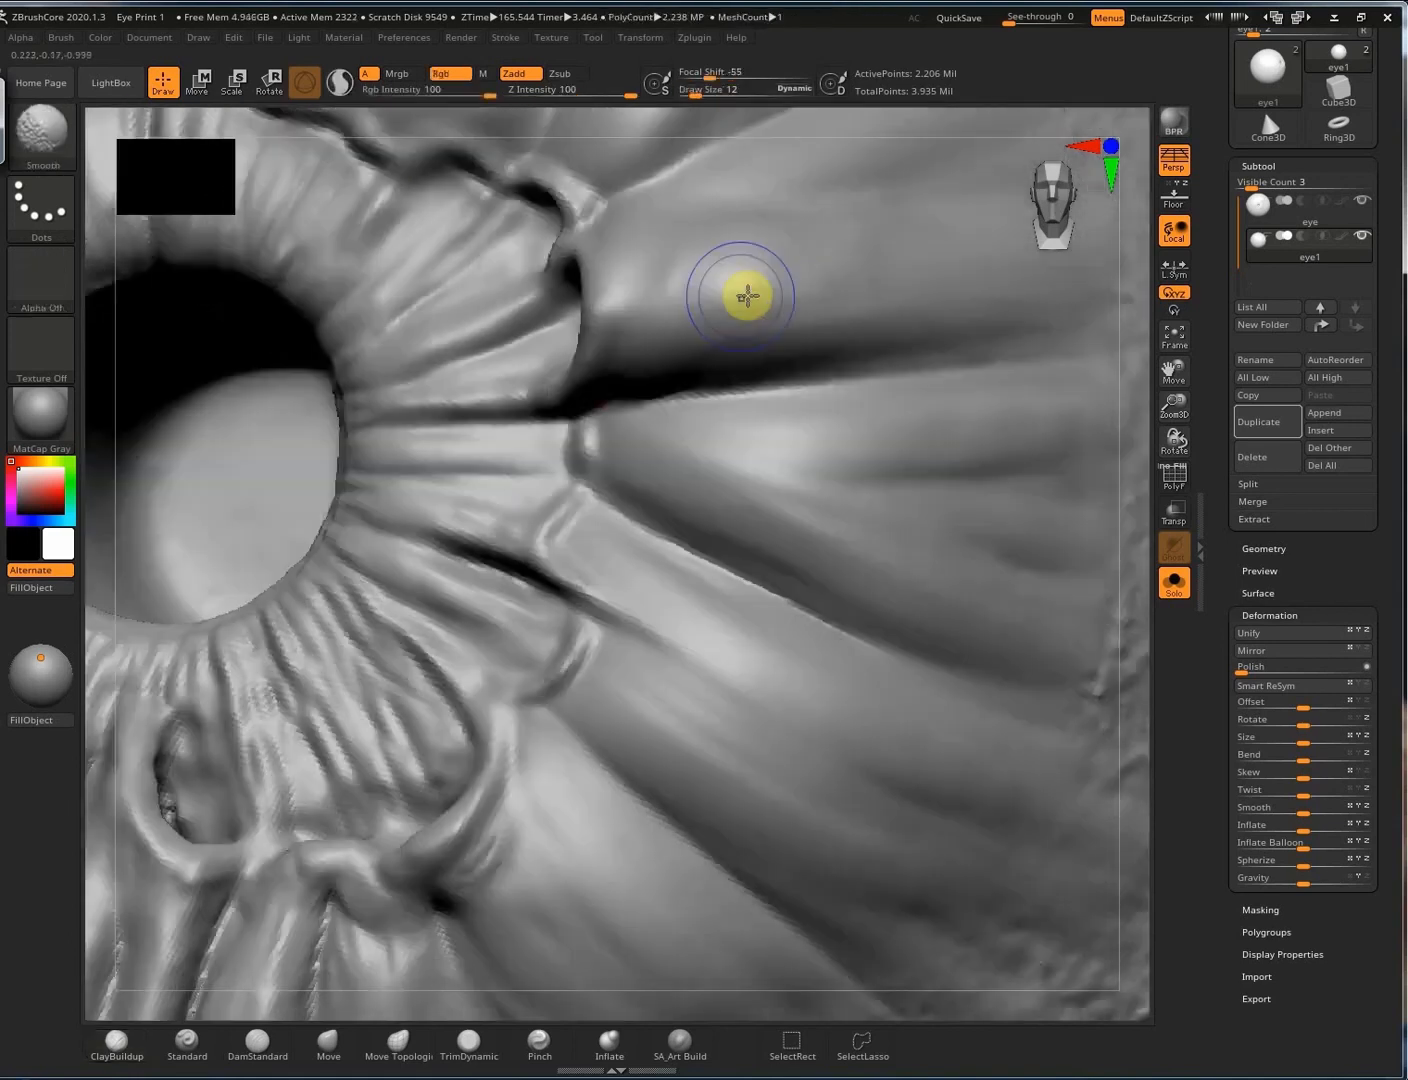
pyautogui.click(700, 1042)
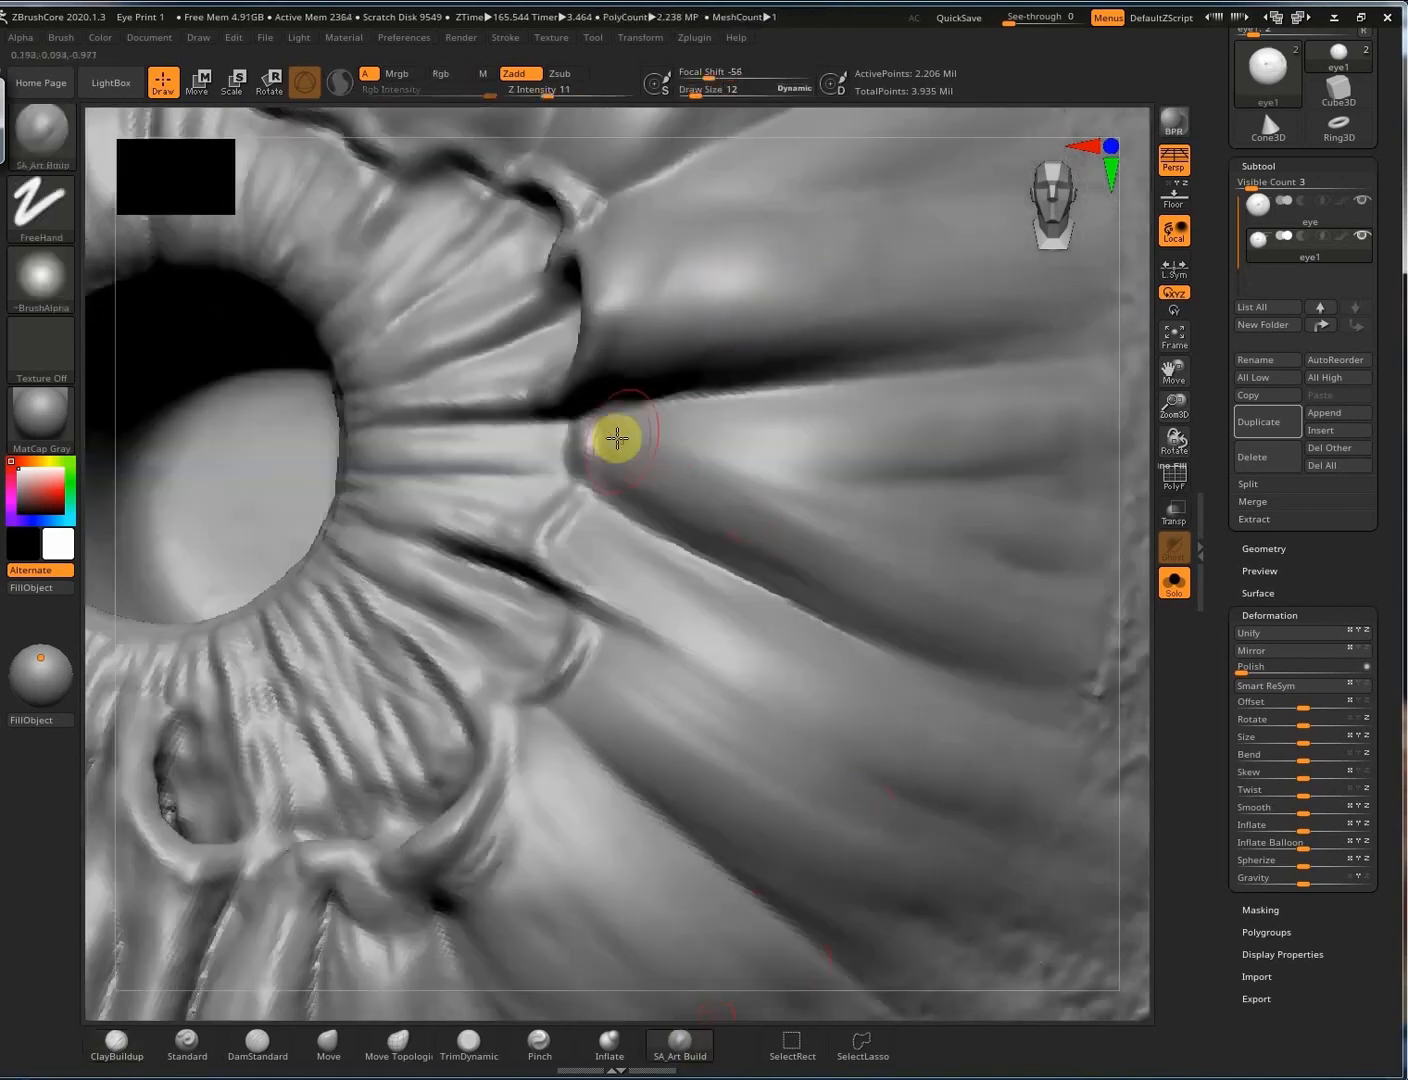
pyautogui.moveTo(629, 462)
pyautogui.mouseDown()
pyautogui.moveTo(878, 585)
pyautogui.moveTo(833, 474)
pyautogui.moveTo(1000, 476)
pyautogui.moveTo(888, 572)
pyautogui.mouseUp()
pyautogui.moveTo(690, 501); pyautogui.dragTo(872, 578)
pyautogui.moveTo(672, 462)
pyautogui.mouseDown()
pyautogui.moveTo(855, 503)
pyautogui.moveTo(1050, 480)
pyautogui.moveTo(968, 474)
pyautogui.mouseUp()
# Smooth those fibres and darken and reshape the fibres below the ring's right end.
pyautogui.moveTo(607, 485); pyautogui.dragTo(845, 589)
pyautogui.keyDown('alt'); pyautogui.moveTo(632, 624); pyautogui.dragTo(709, 445, button='right'); pyautogui.keyUp('alt')
pyautogui.keyDown('alt'); pyautogui.moveTo(565, 677); pyautogui.dragTo(569, 335, button='right'); pyautogui.keyUp('alt')
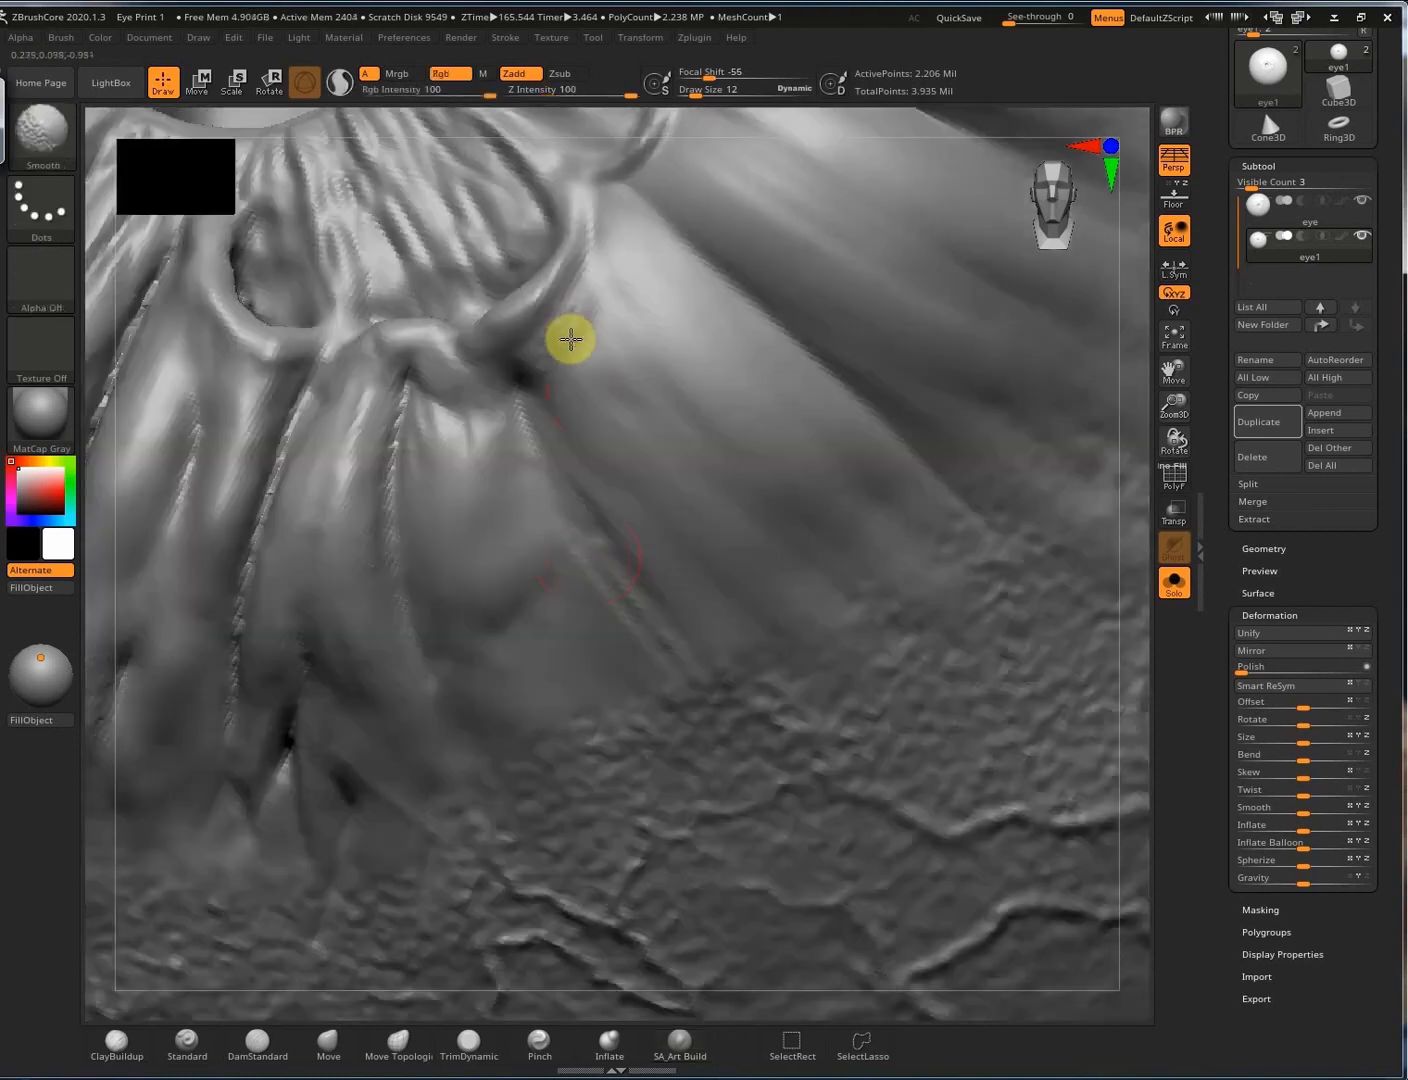
pyautogui.moveTo(569, 345)
pyautogui.mouseDown()
pyautogui.moveTo(696, 535)
pyautogui.moveTo(753, 416)
pyautogui.mouseUp()
pyautogui.moveTo(590, 411); pyautogui.dragTo(730, 520)
# With DamStandard (BDS), carve new grooves running down-right from the ring and along the fibres below it.
pyautogui.press('b')
pyautogui.press('d')
pyautogui.press('s')
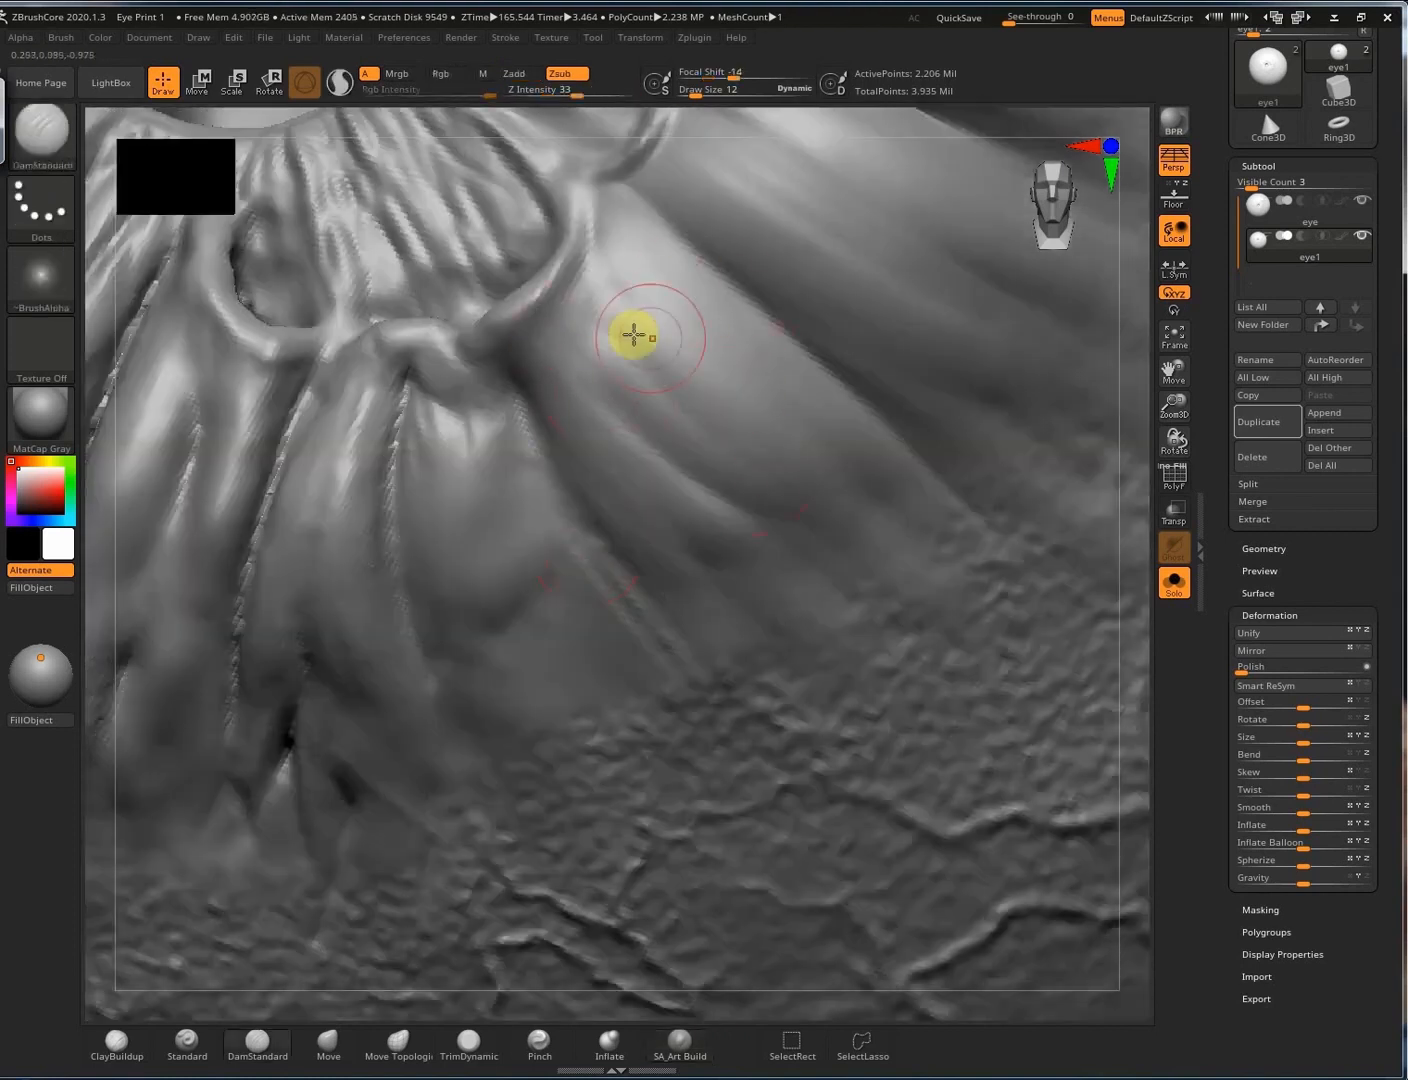
pyautogui.moveTo(691, 244); pyautogui.dragTo(700, 251, button='right')
pyautogui.moveTo(589, 314); pyautogui.dragTo(672, 418)
pyautogui.moveTo(654, 207); pyautogui.dragTo(1059, 572)
pyautogui.moveTo(465, 435); pyautogui.dragTo(497, 415, button='right')
pyautogui.moveTo(569, 394); pyautogui.dragTo(641, 545)
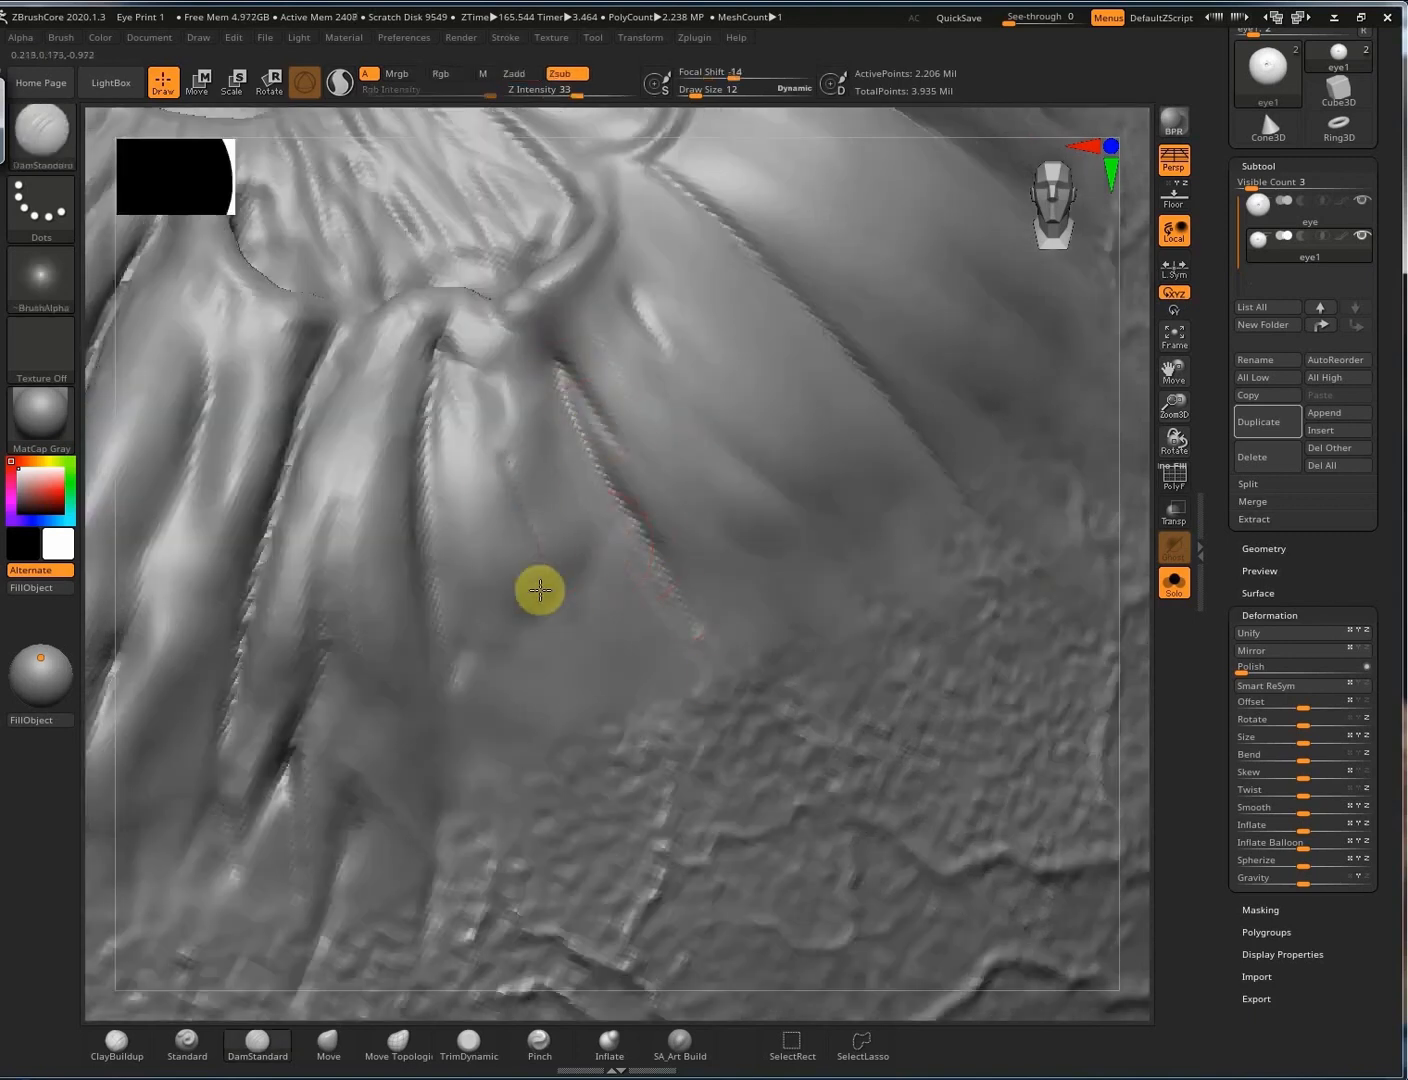
pyautogui.moveTo(540, 590)
pyautogui.mouseDown()
pyautogui.moveTo(525, 663)
pyautogui.moveTo(586, 560)
pyautogui.mouseUp()
pyautogui.moveTo(478, 497)
pyautogui.keyDown('ctrl'); pyautogui.mouseDown(button='right')
pyautogui.moveTo(497, 524)
pyautogui.moveTo(520, 495)
pyautogui.mouseUp(button='right'); pyautogui.keyUp('ctrl')
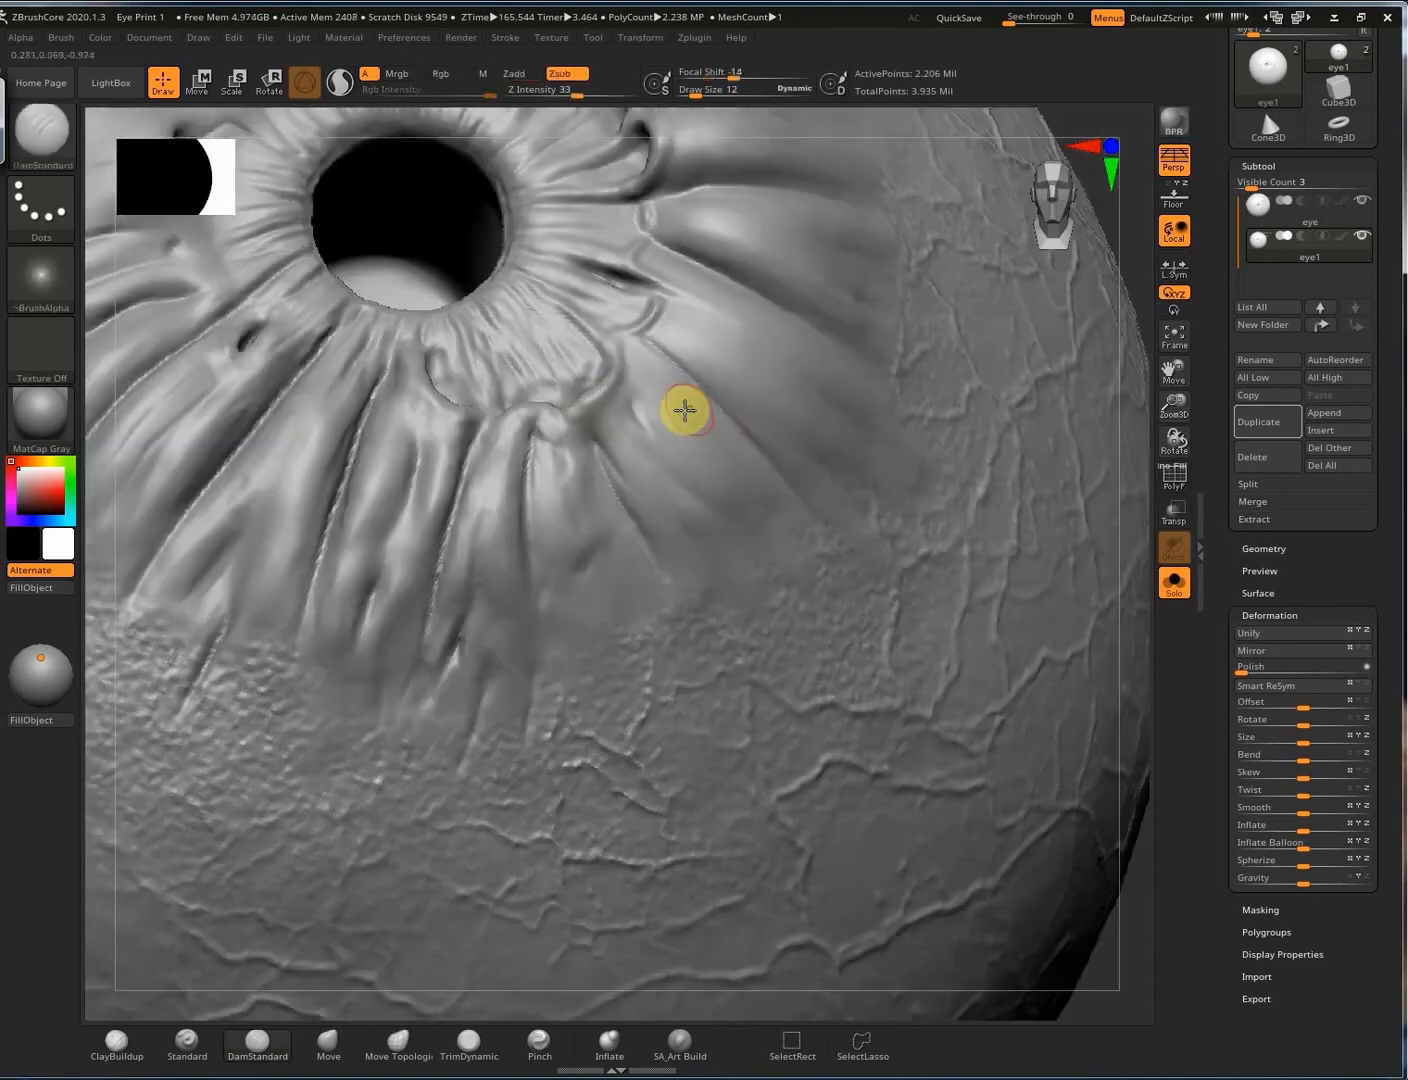
pyautogui.moveTo(685, 411)
pyautogui.mouseDown(button='right')
pyautogui.moveTo(787, 566)
pyautogui.moveTo(748, 509)
pyautogui.moveTo(762, 492)
pyautogui.moveTo(724, 553)
pyautogui.moveTo(830, 528)
pyautogui.mouseUp(button='right')
# With the Standard brush (BST), raise strokes along the ring edge and the ridge below it.
pyautogui.press('b')
pyautogui.press('s')
pyautogui.press('t')
pyautogui.moveTo(739, 612); pyautogui.dragTo(745, 563, button='right')
pyautogui.moveTo(746, 531)
pyautogui.mouseDown()
pyautogui.moveTo(713, 585)
pyautogui.moveTo(722, 602)
pyautogui.mouseUp()
pyautogui.moveTo(699, 659)
pyautogui.mouseDown()
pyautogui.moveTo(692, 734)
pyautogui.moveTo(712, 751)
pyautogui.mouseUp()
pyautogui.moveTo(671, 754)
pyautogui.mouseDown(button='right')
pyautogui.moveTo(718, 723)
pyautogui.moveTo(735, 434)
pyautogui.mouseUp(button='right')
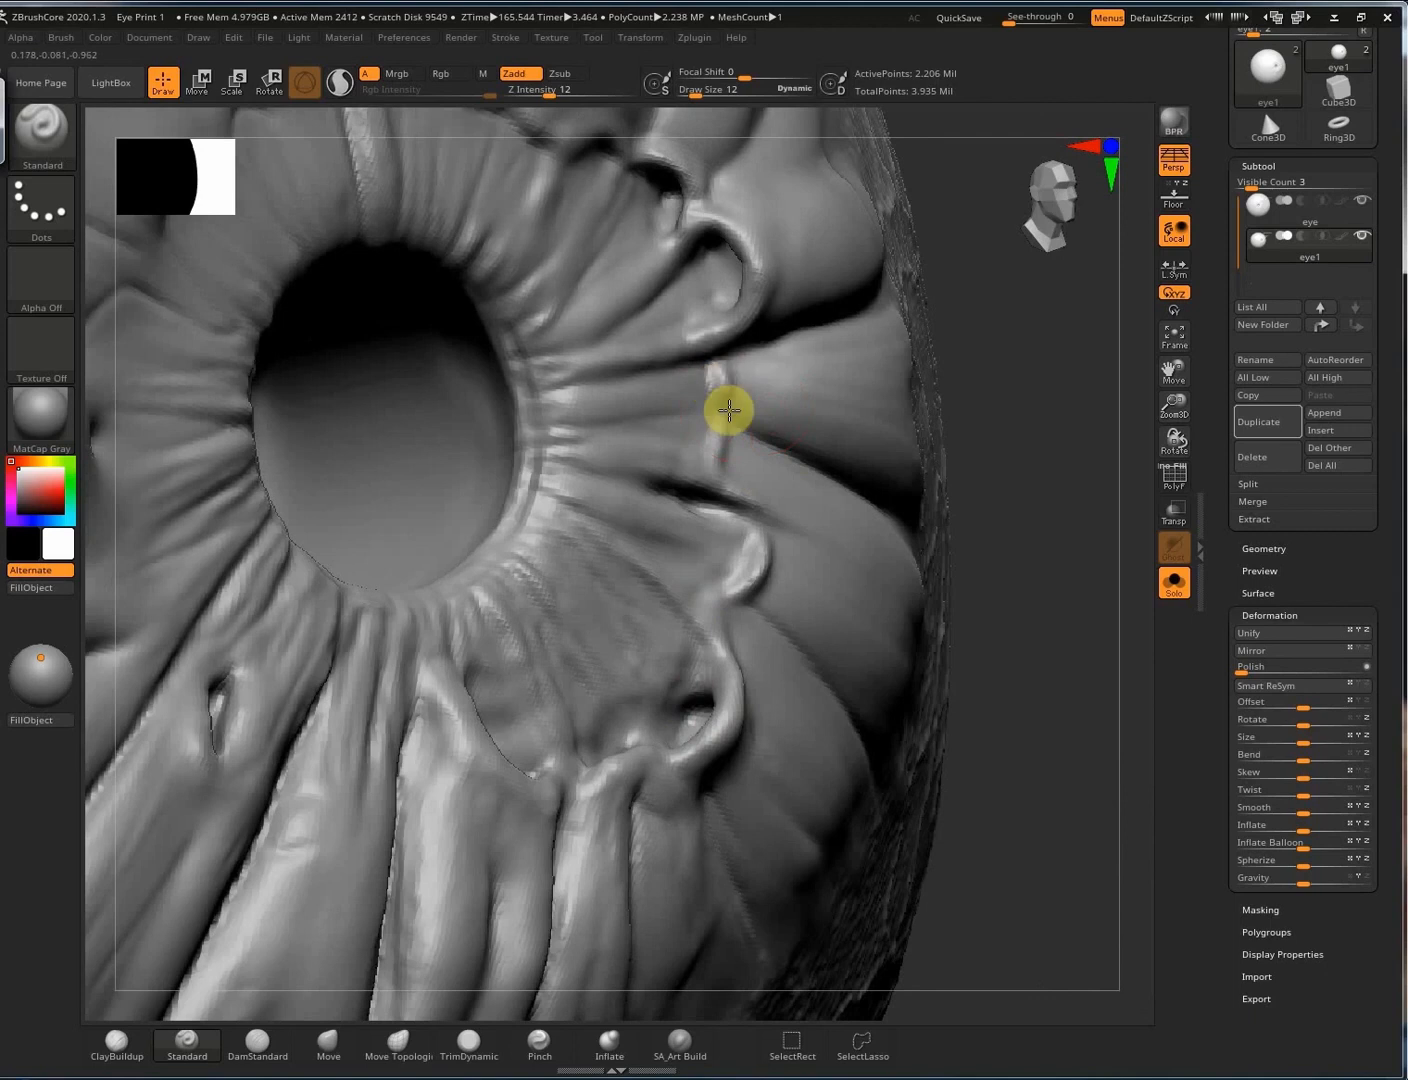
pyautogui.press('s')
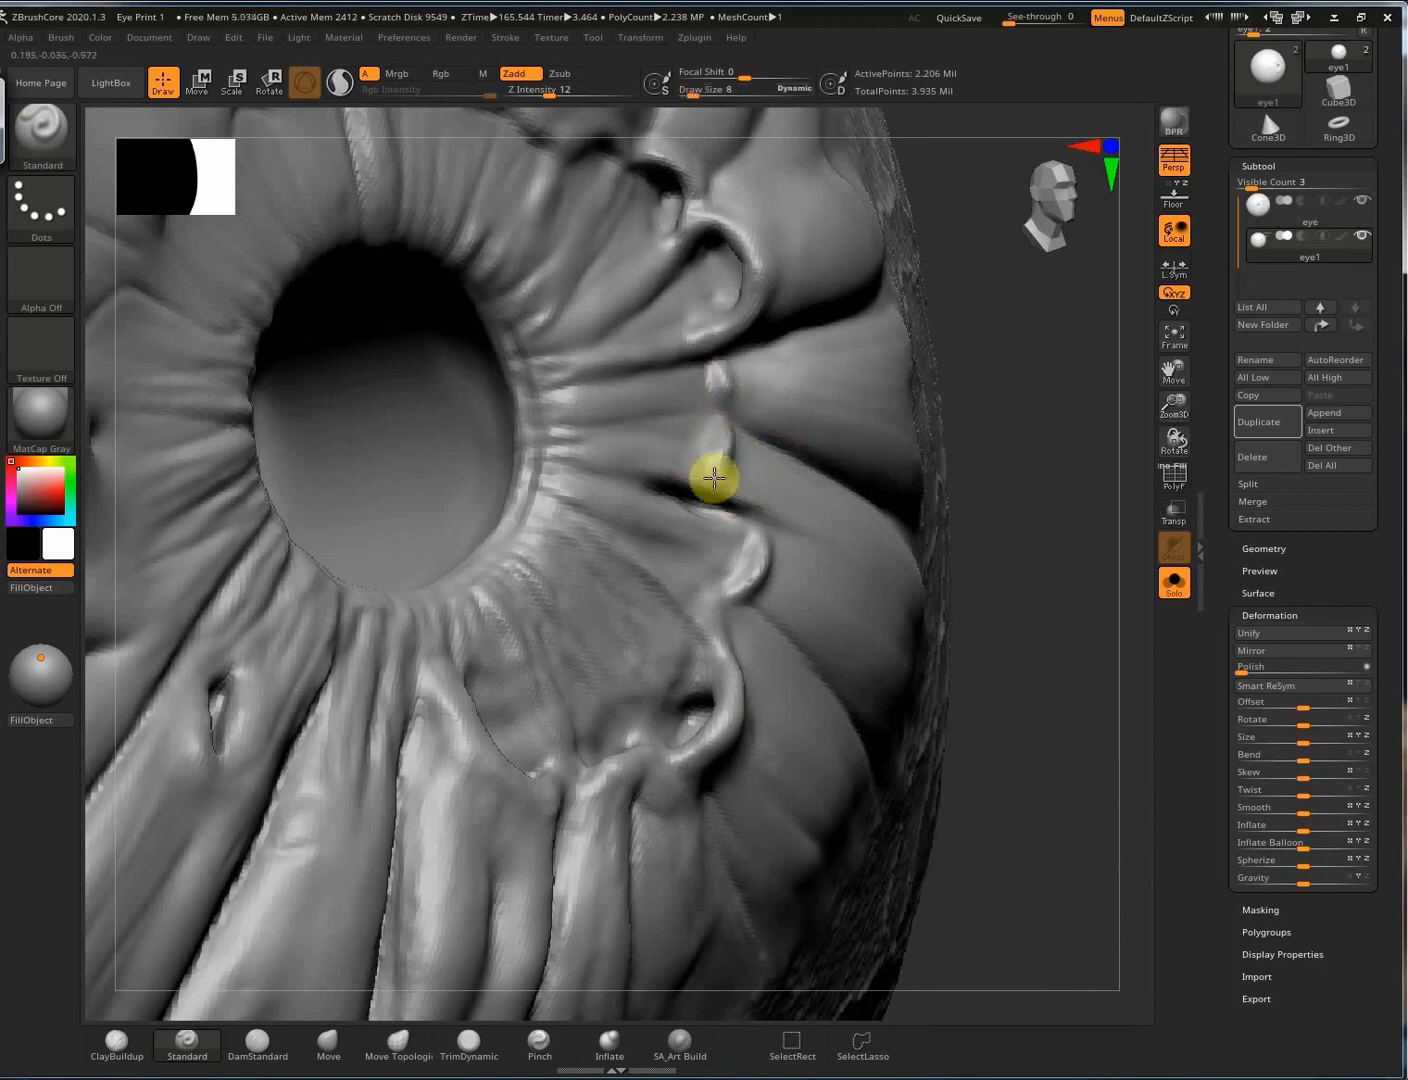
pyautogui.moveTo(674, 465); pyautogui.dragTo(729, 457, button='right')
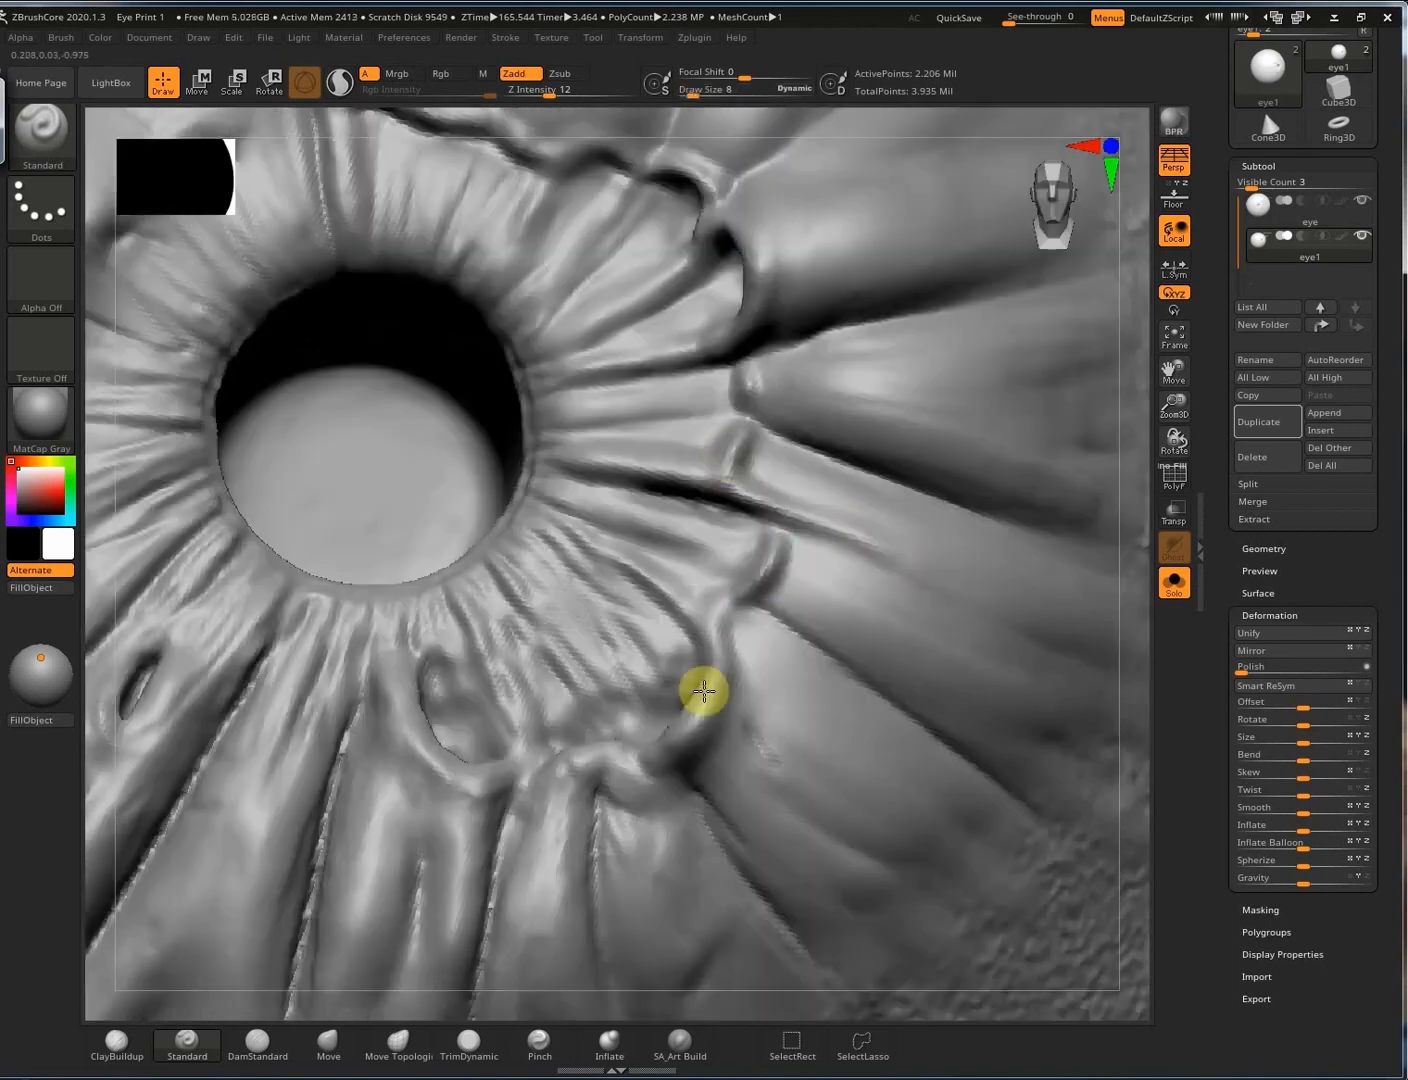
# Lengthen the iris mark and build up clay with ClayBuildup beside the pocket.
pyautogui.moveTo(750, 723); pyautogui.dragTo(803, 792)
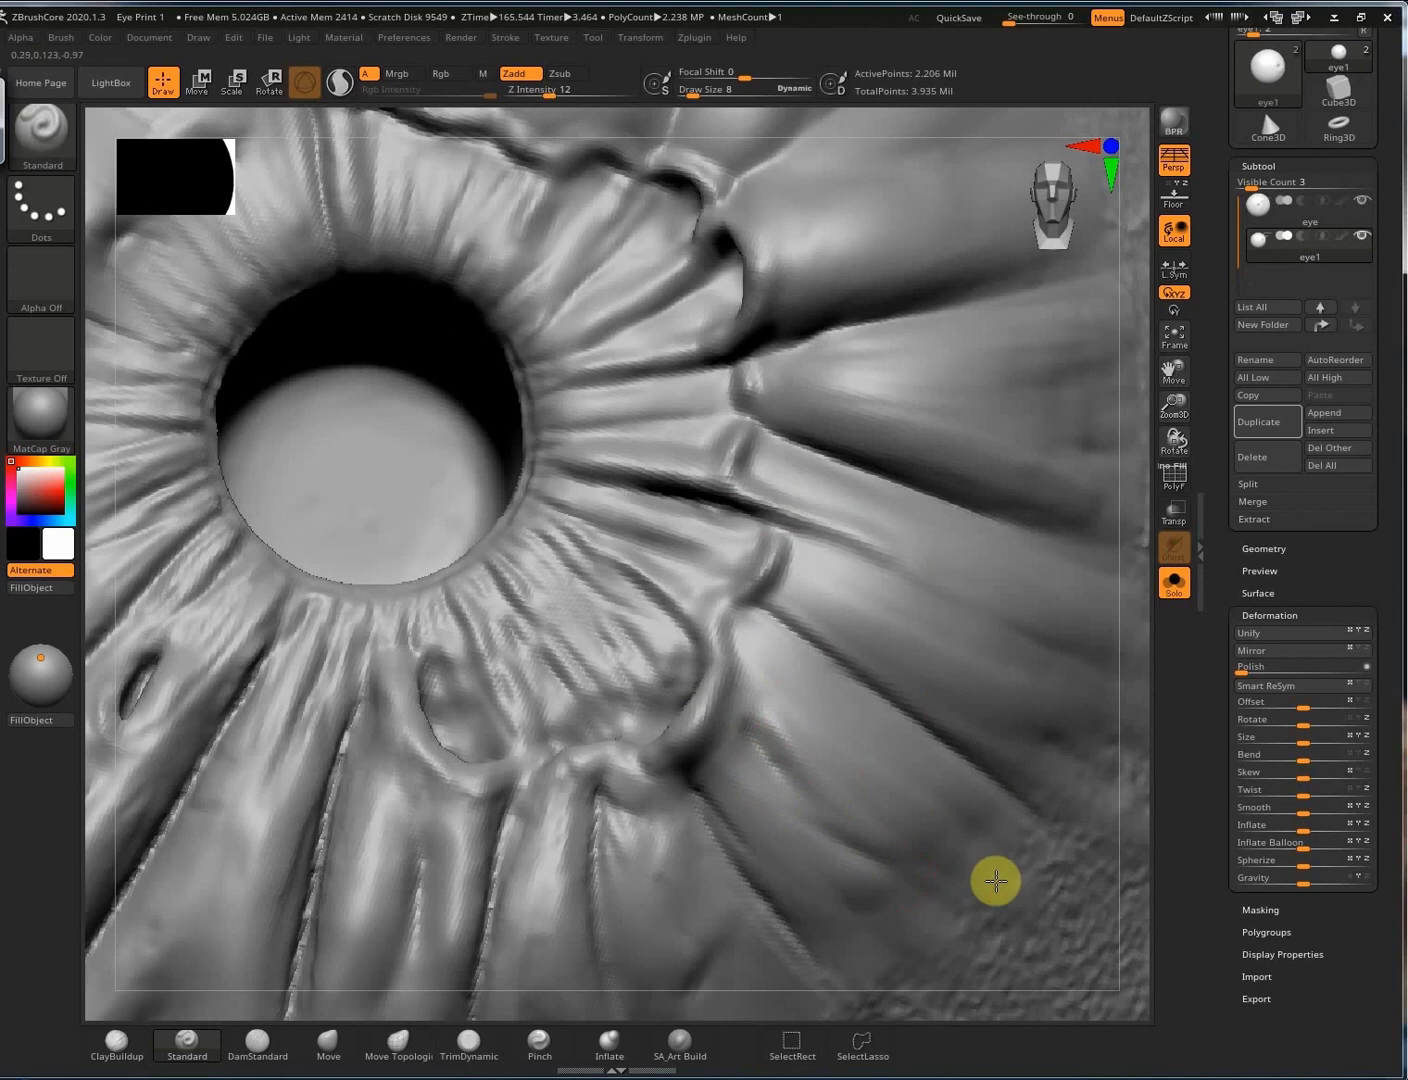
pyautogui.click(119, 1044)
pyautogui.moveTo(855, 572)
pyautogui.mouseDown(button='right')
pyautogui.moveTo(790, 580)
pyautogui.moveTo(780, 630)
pyautogui.mouseUp(button='right')
pyautogui.moveTo(728, 726); pyautogui.dragTo(761, 743)
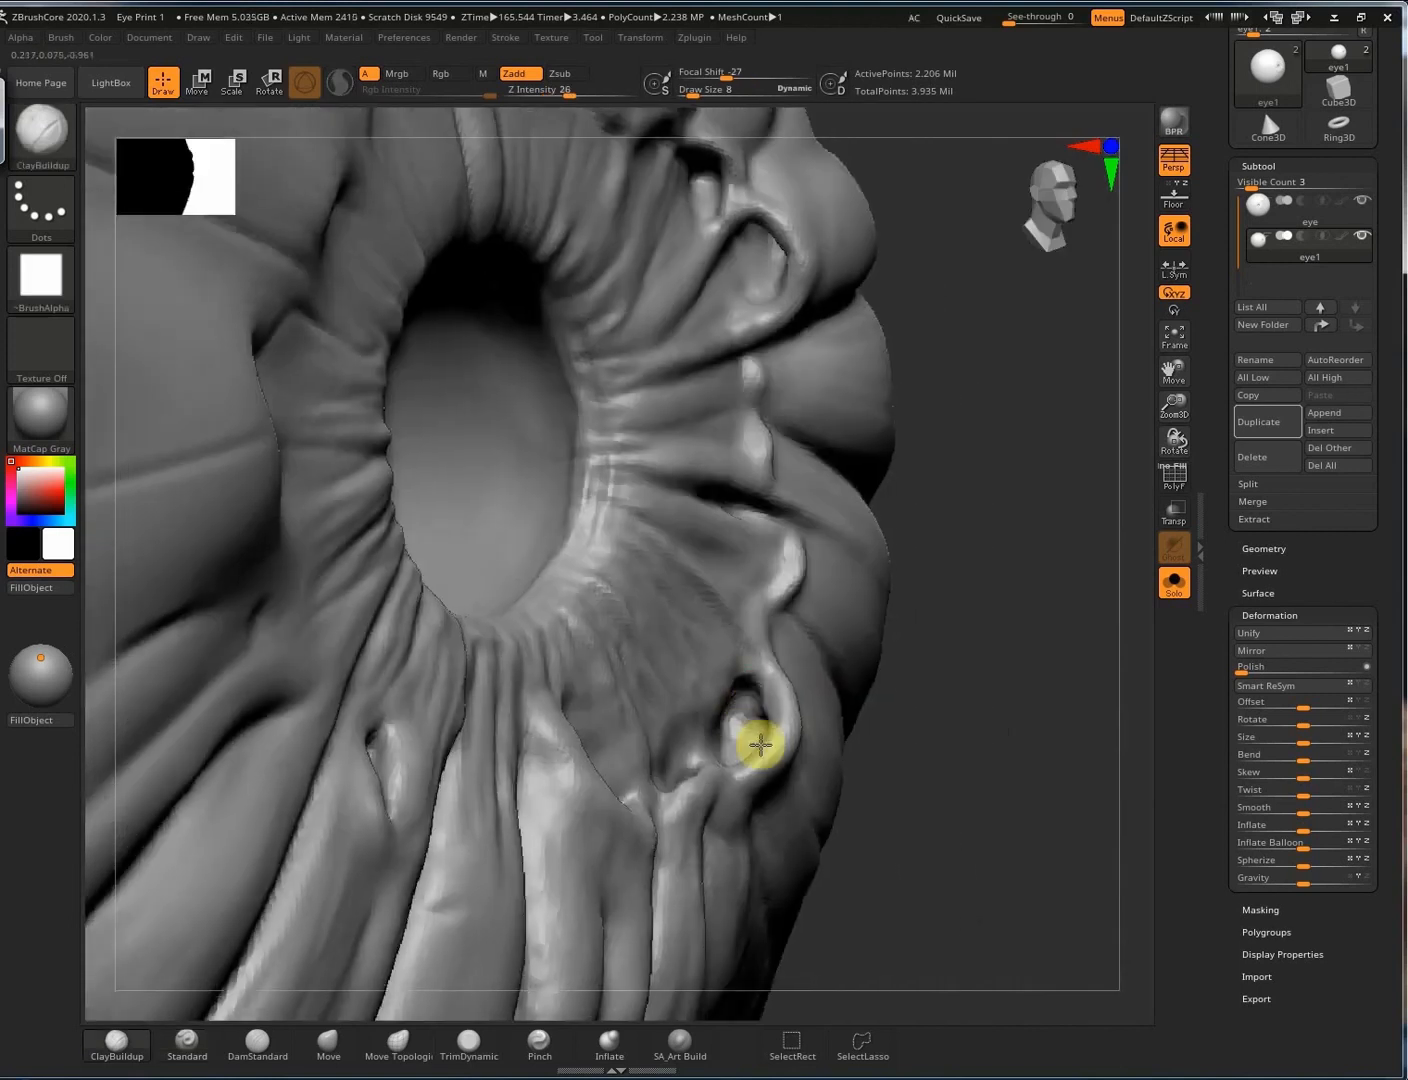
pyautogui.moveTo(760, 744); pyautogui.dragTo(774, 772, button='right')
pyautogui.moveTo(831, 563); pyautogui.dragTo(725, 458, button='right')
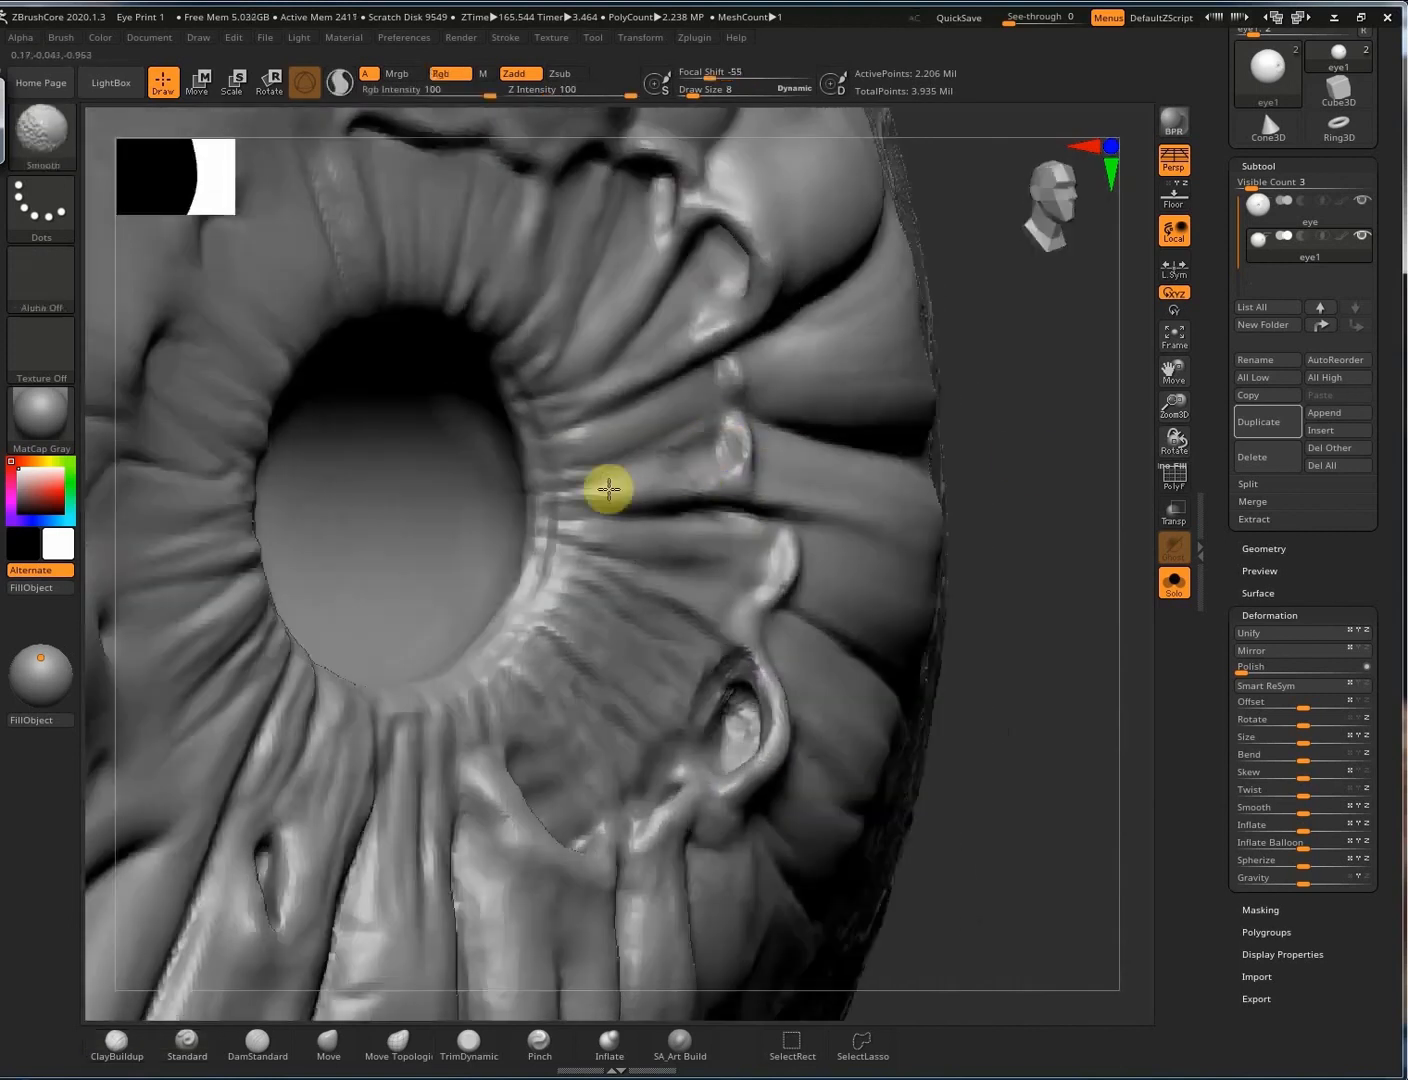
# Mask around the hole with Ctrl, add small clay strokes, and Shift-smooth the surface.
pyautogui.press('ctrl')
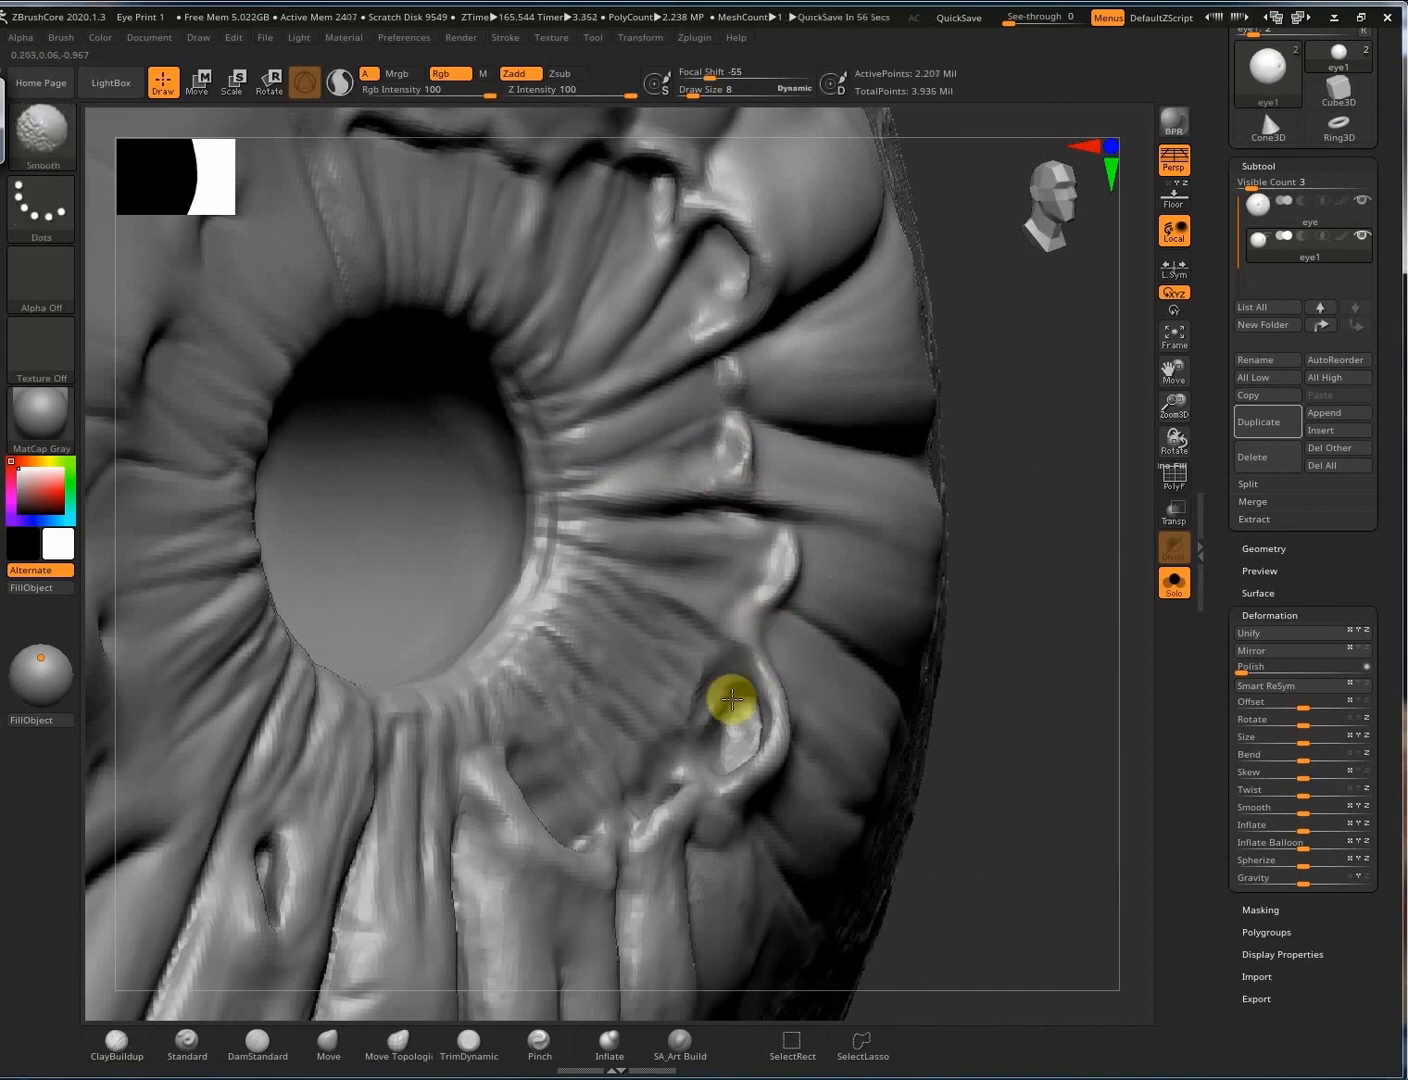
pyautogui.press('ctrl')
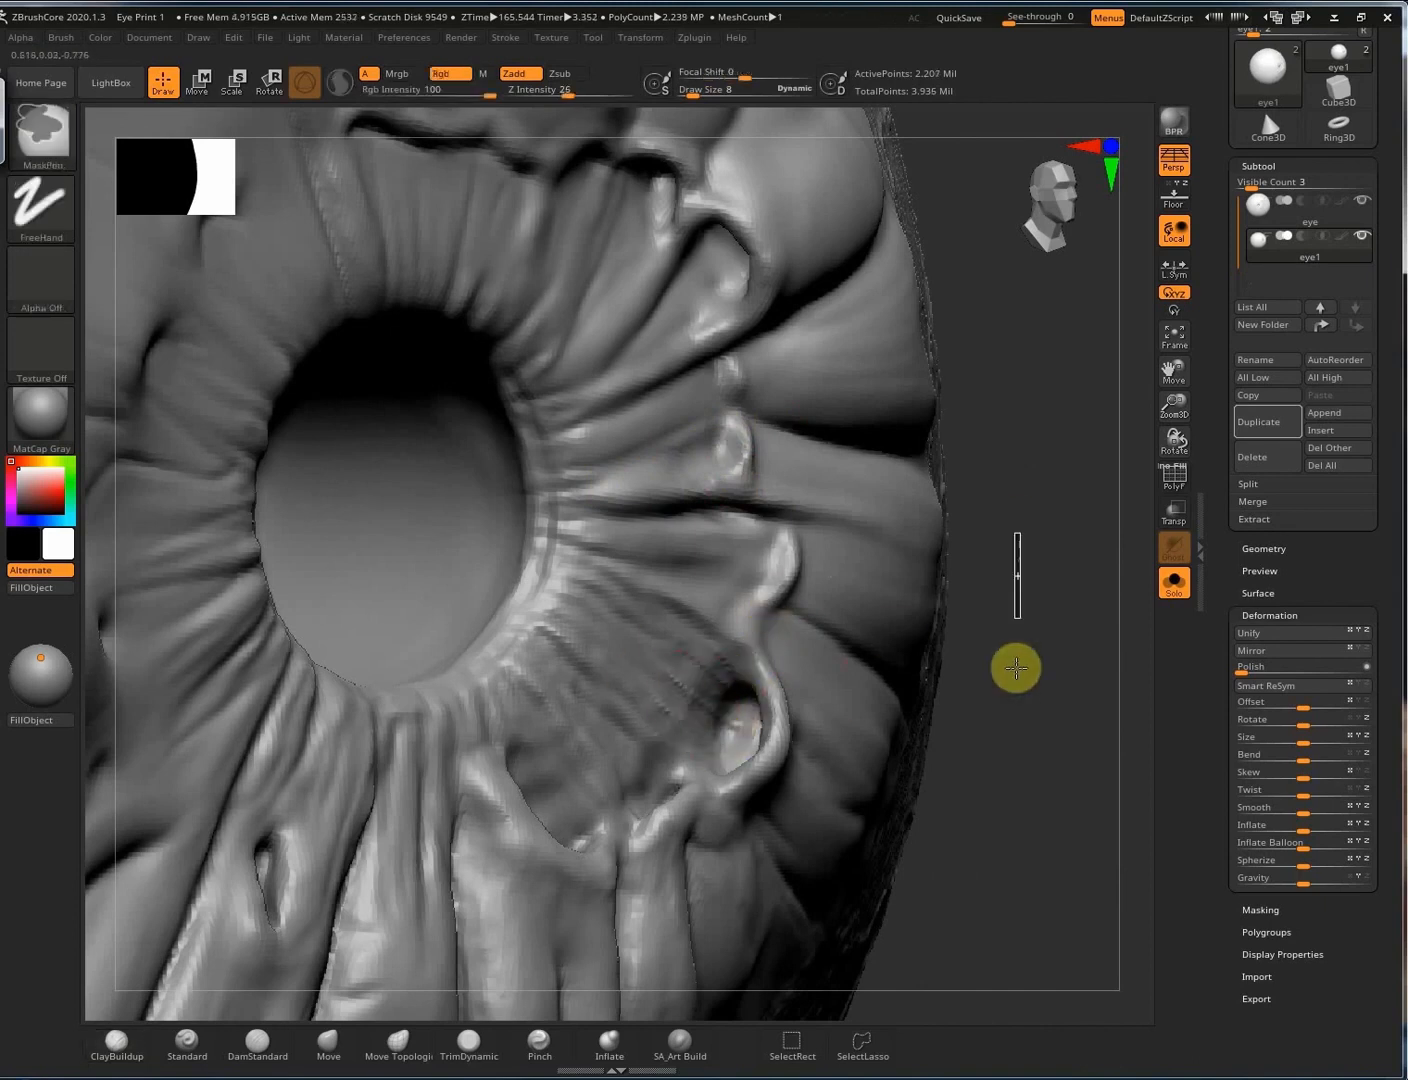
pyautogui.moveTo(748, 511)
pyautogui.mouseDown(button='right')
pyautogui.moveTo(789, 578)
pyautogui.moveTo(786, 623)
pyautogui.mouseUp(button='right')
pyautogui.moveTo(729, 704); pyautogui.dragTo(714, 732)
pyautogui.press('ctrl')
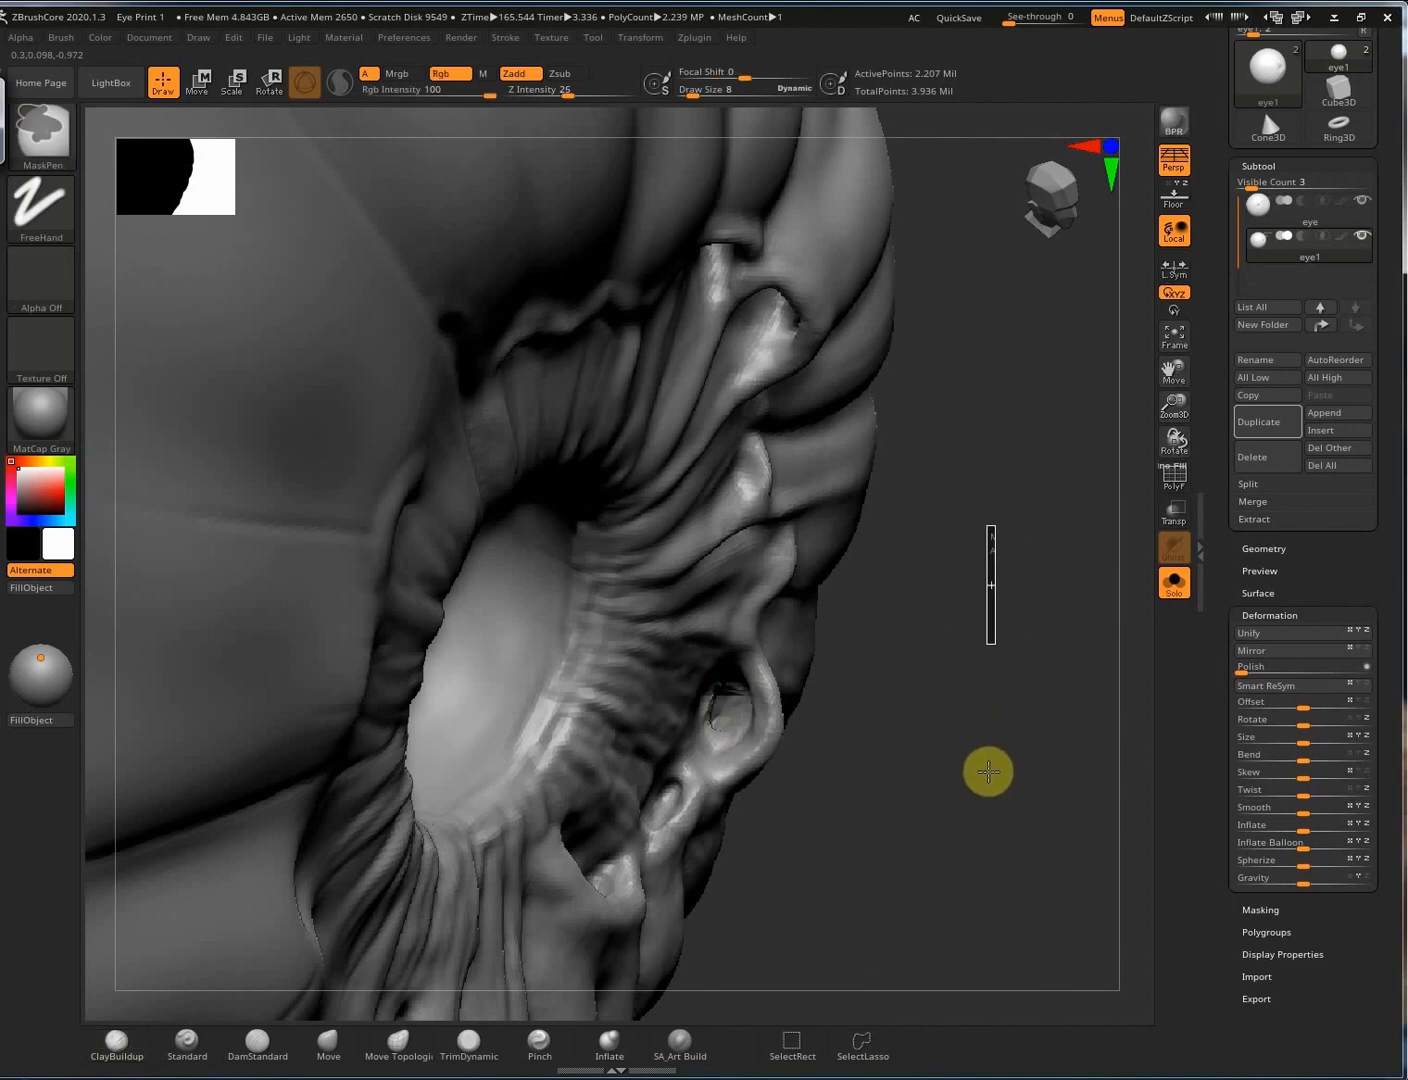
pyautogui.keyDown('ctrl'); pyautogui.moveTo(989, 771); pyautogui.dragTo(988, 776); pyautogui.keyUp('ctrl')
pyautogui.moveTo(988, 775)
pyautogui.mouseDown(button='right')
pyautogui.moveTo(959, 751)
pyautogui.moveTo(985, 745)
pyautogui.mouseUp(button='right')
pyautogui.press('shift')
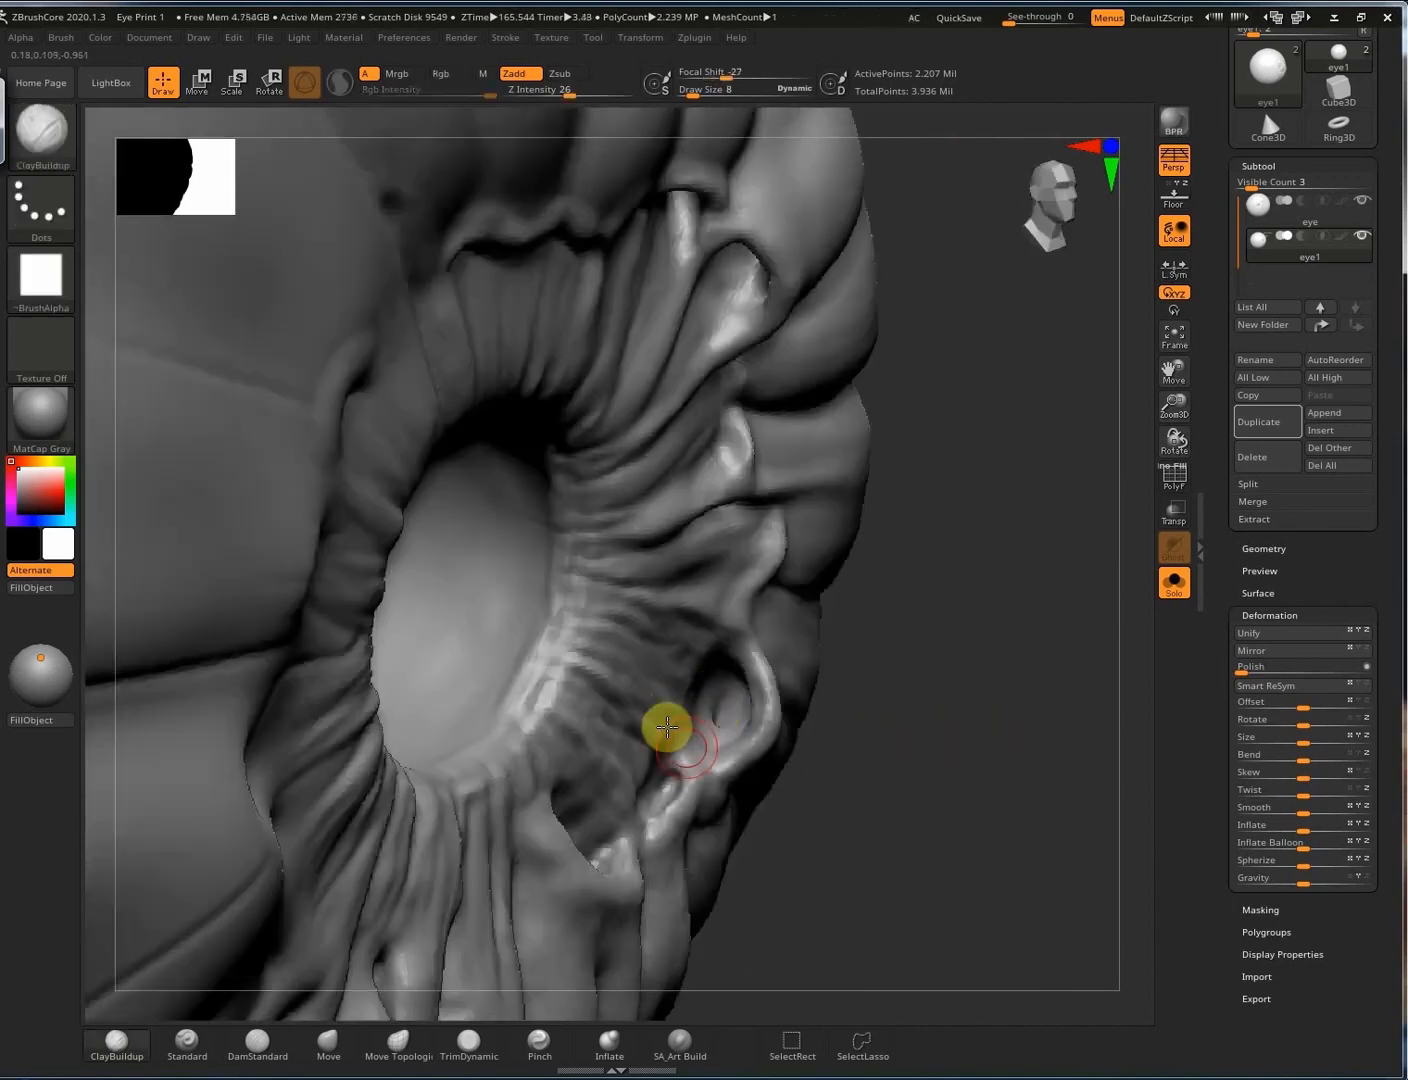
pyautogui.moveTo(660, 726)
pyautogui.mouseDown(button='right')
pyautogui.moveTo(664, 598)
pyautogui.moveTo(773, 493)
pyautogui.moveTo(776, 547)
pyautogui.mouseUp(button='right')
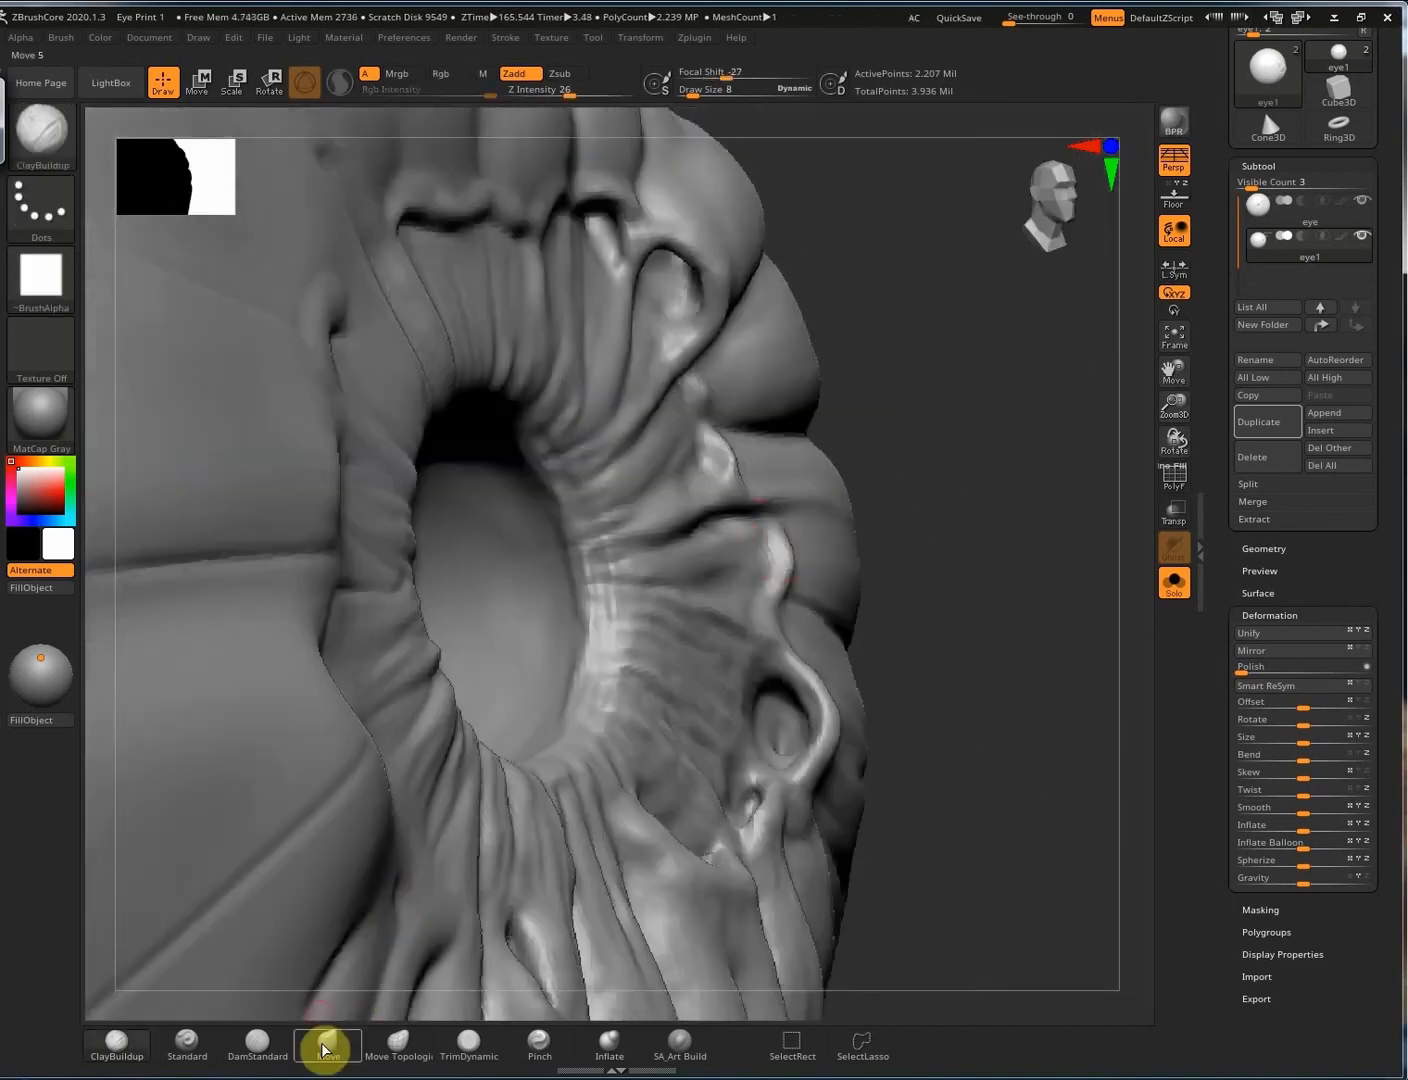
# Switch to DamStandard and smooth around the pupil rim and iris folds.
pyautogui.click(257, 1045)
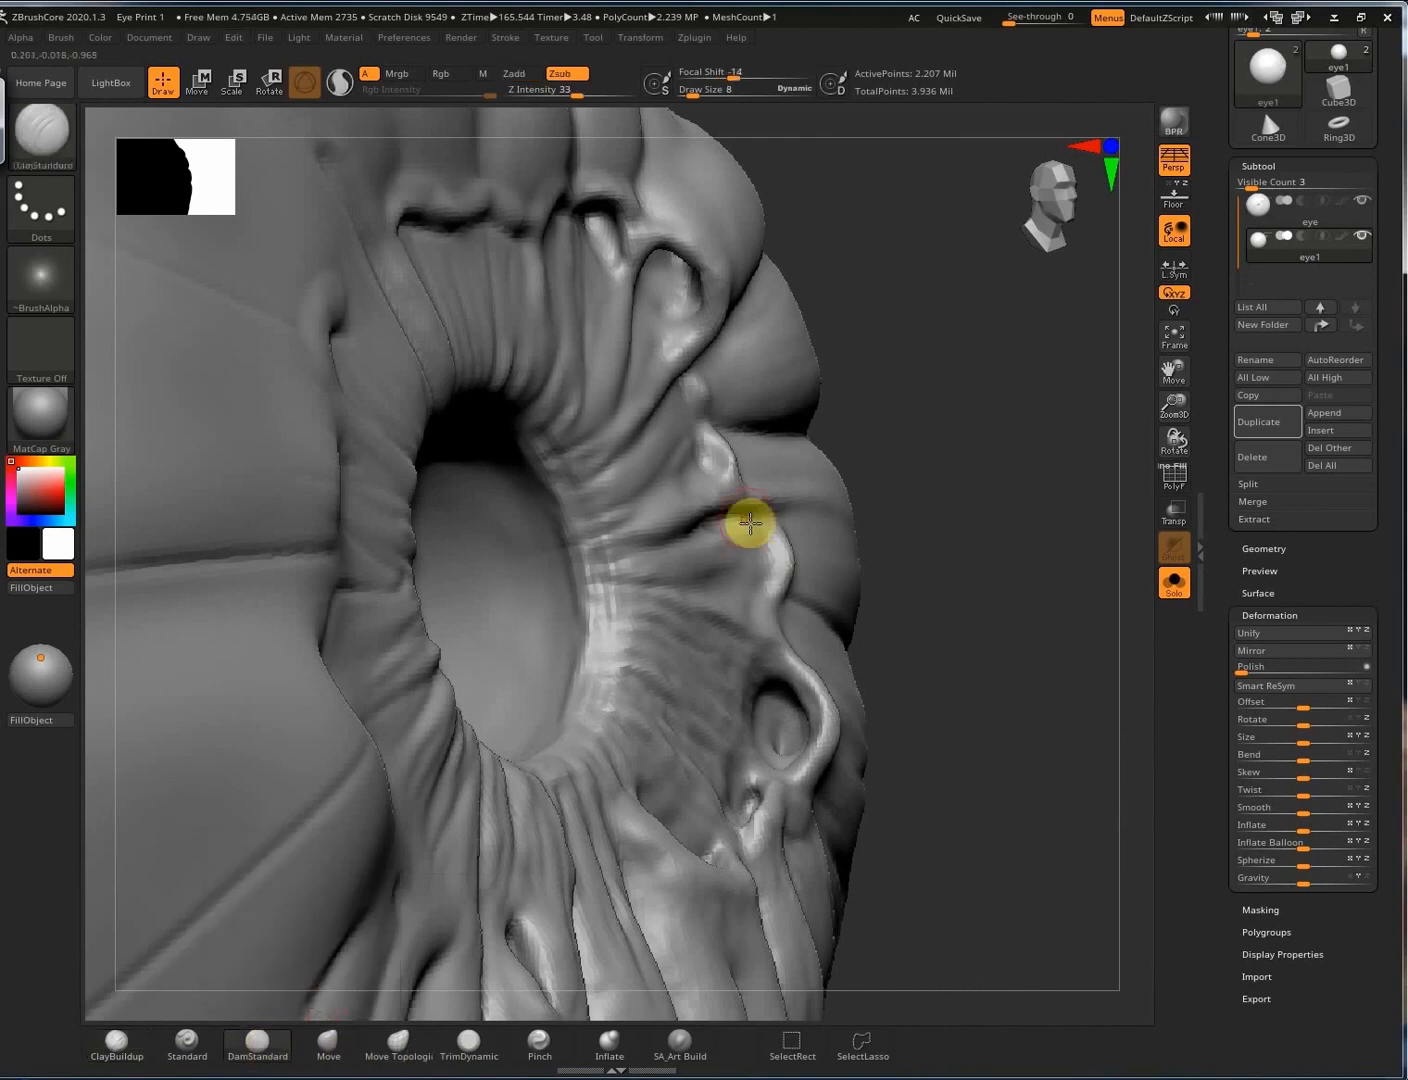
pyautogui.moveTo(754, 525)
pyautogui.mouseDown(button='right')
pyautogui.moveTo(789, 722)
pyautogui.moveTo(768, 729)
pyautogui.moveTo(753, 666)
pyautogui.moveTo(779, 673)
pyautogui.moveTo(757, 553)
pyautogui.moveTo(731, 558)
pyautogui.moveTo(775, 541)
pyautogui.moveTo(578, 588)
pyautogui.moveTo(190, 424)
pyautogui.moveTo(234, 474)
pyautogui.mouseUp(button='right')
pyautogui.press('shift')
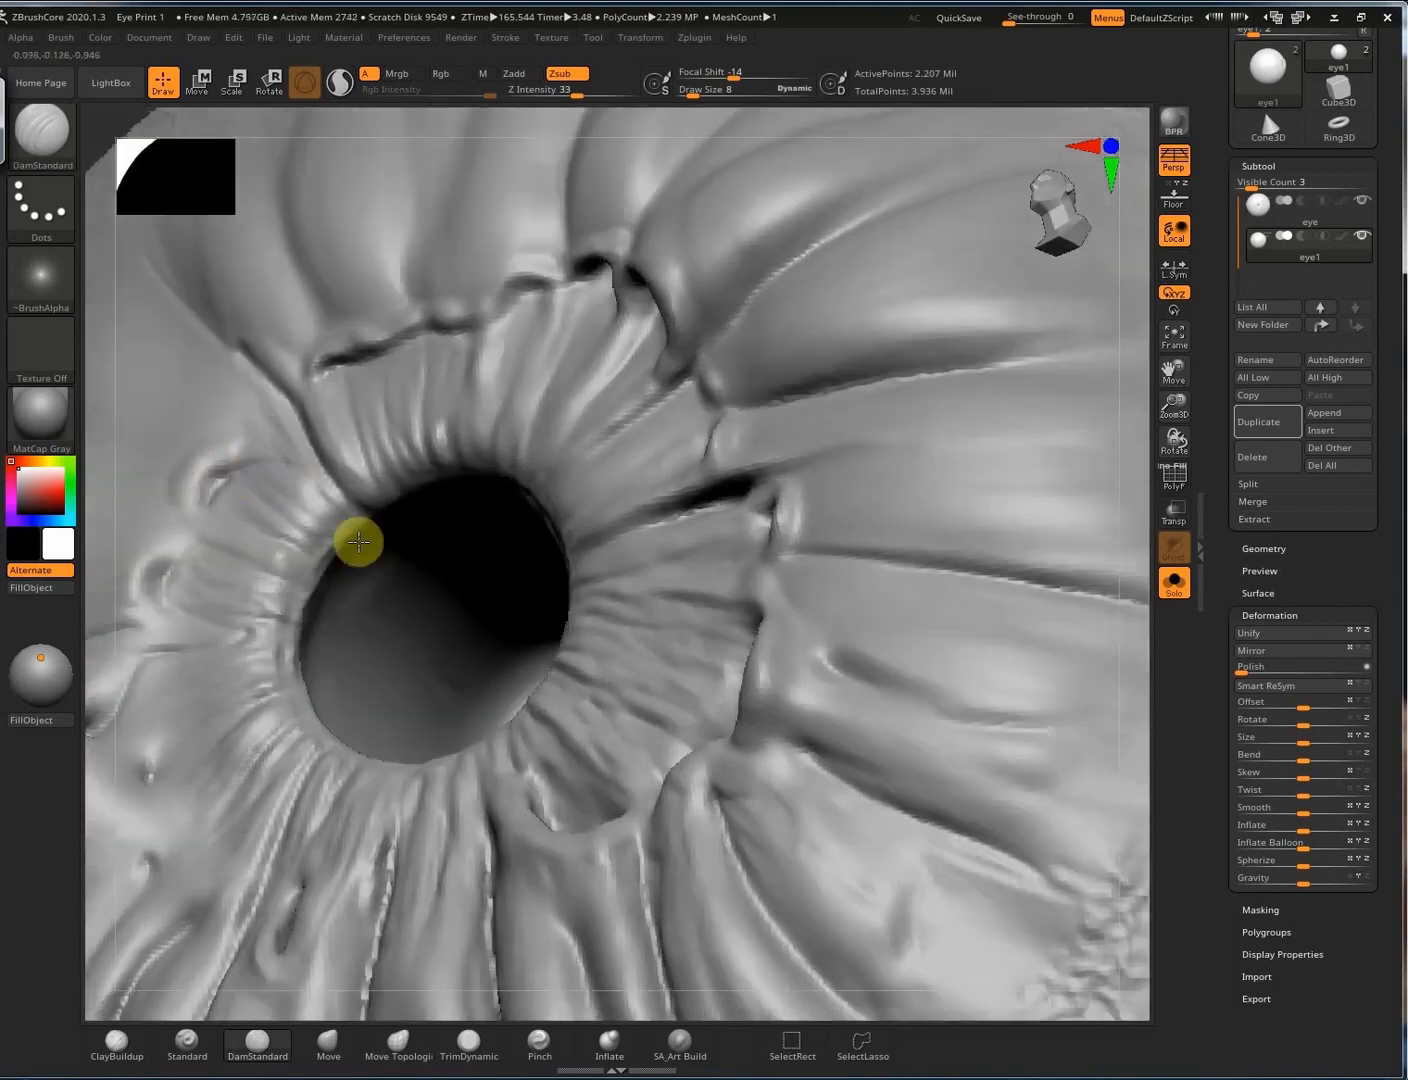
pyautogui.moveTo(434, 580)
pyautogui.mouseDown(button='right')
pyautogui.moveTo(365, 595)
pyautogui.moveTo(344, 563)
pyautogui.moveTo(370, 523)
pyautogui.mouseUp(button='right')
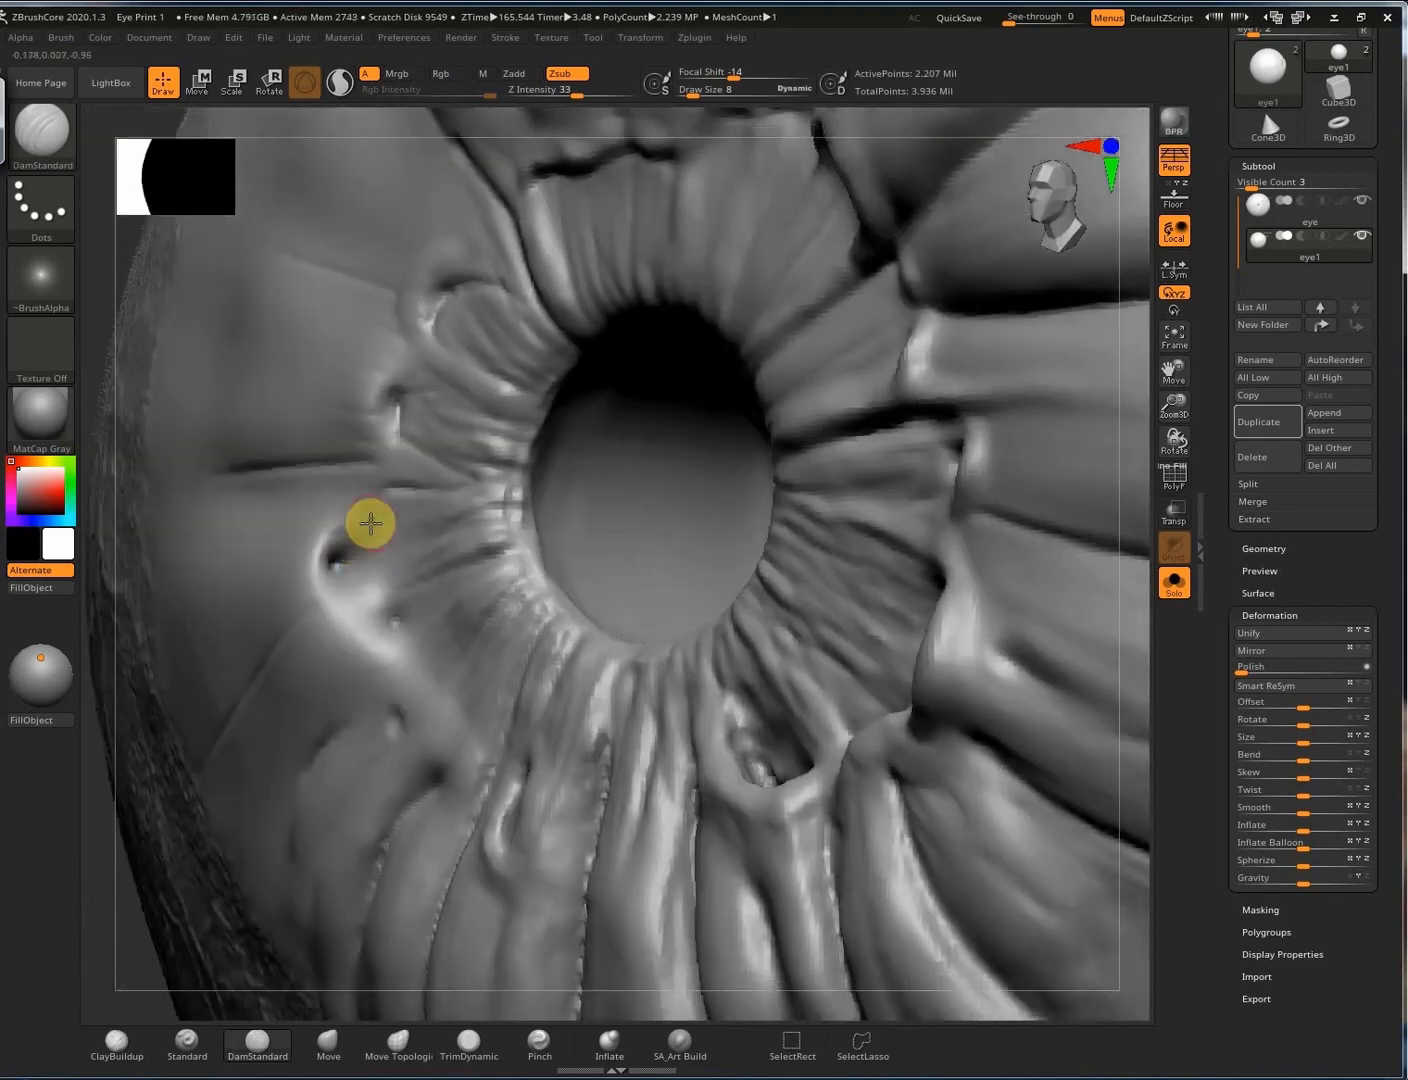
pyautogui.moveTo(400, 613)
pyautogui.mouseDown(button='right')
pyautogui.moveTo(354, 534)
pyautogui.moveTo(368, 540)
pyautogui.mouseUp(button='right')
# With ClayBuildup (BC), deepen the dark pit left of the pupil.
pyautogui.press('b')
pyautogui.press('c')
pyautogui.press('b')
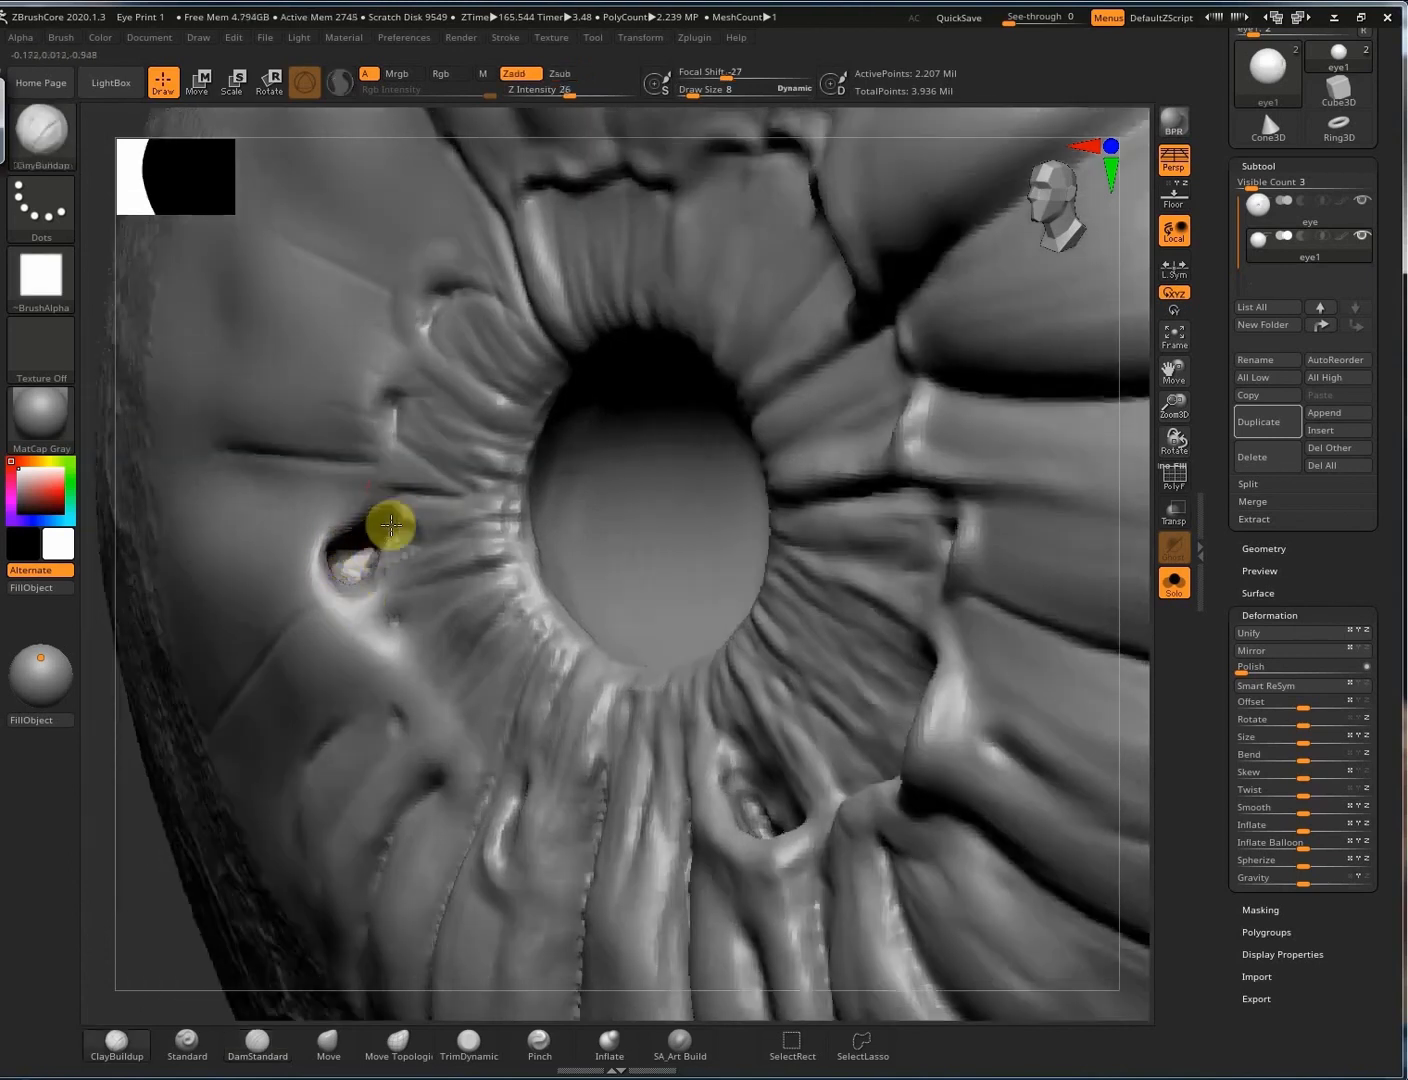
pyautogui.keyDown('alt'); pyautogui.moveTo(391, 527); pyautogui.dragTo(353, 567); pyautogui.keyUp('alt')
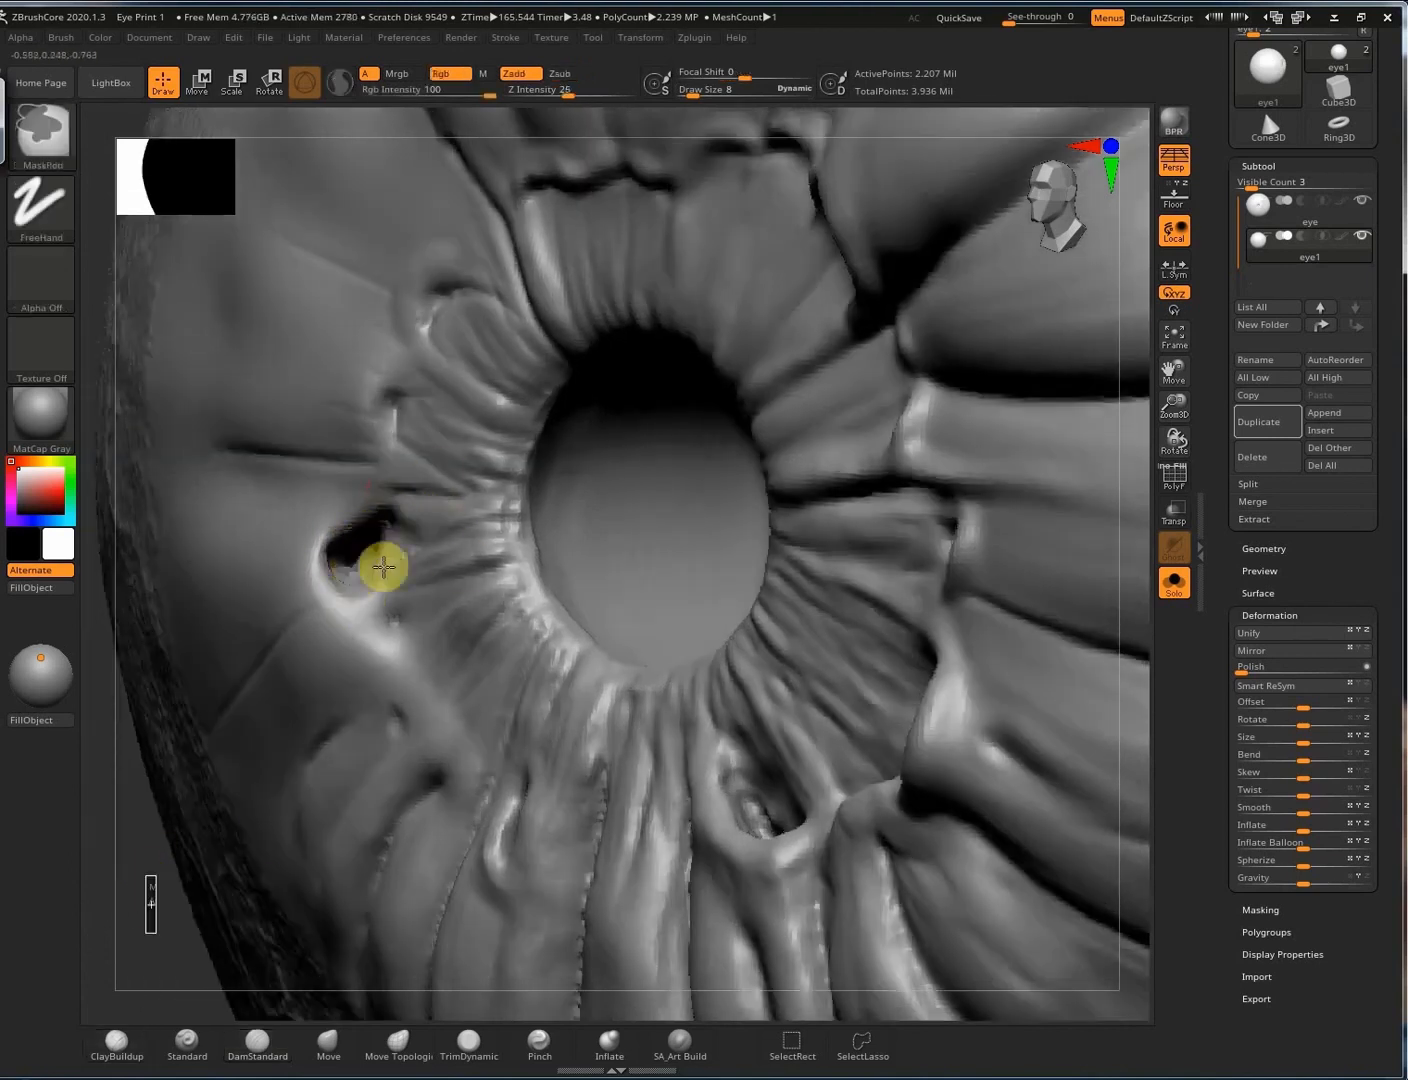
pyautogui.moveTo(374, 556); pyautogui.dragTo(361, 575, button='right')
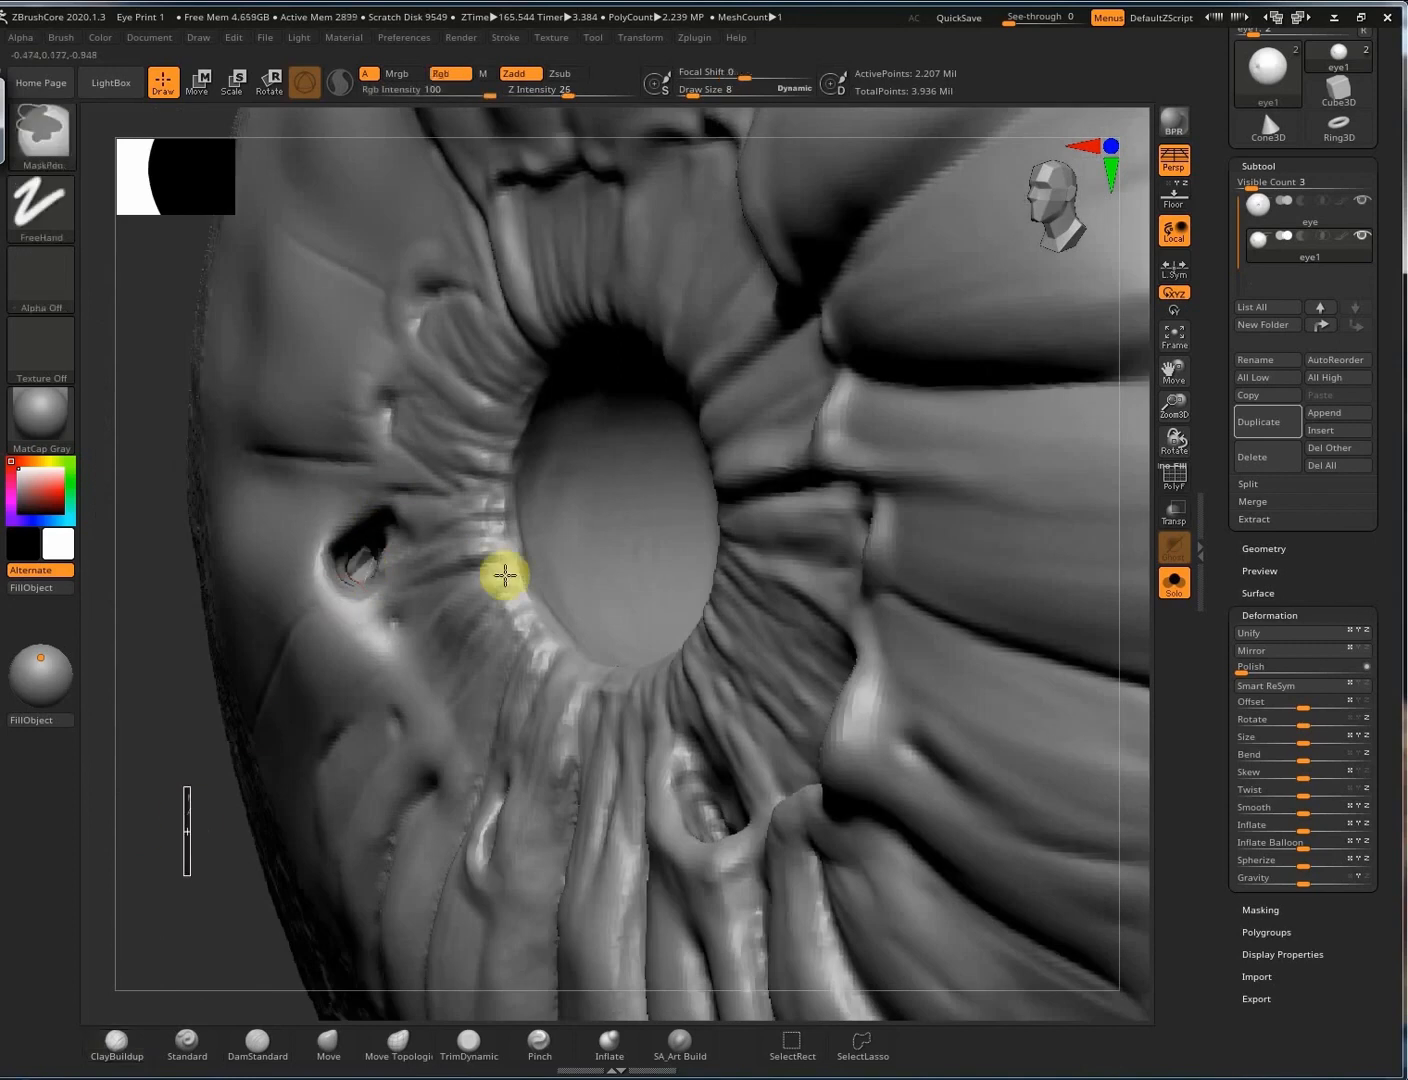
pyautogui.moveTo(462, 644)
pyautogui.mouseDown(button='right')
pyautogui.moveTo(446, 588)
pyautogui.moveTo(397, 573)
pyautogui.moveTo(457, 585)
pyautogui.moveTo(400, 575)
pyautogui.moveTo(357, 465)
pyautogui.moveTo(679, 506)
pyautogui.moveTo(565, 492)
pyautogui.moveTo(751, 550)
pyautogui.mouseUp(button='right')
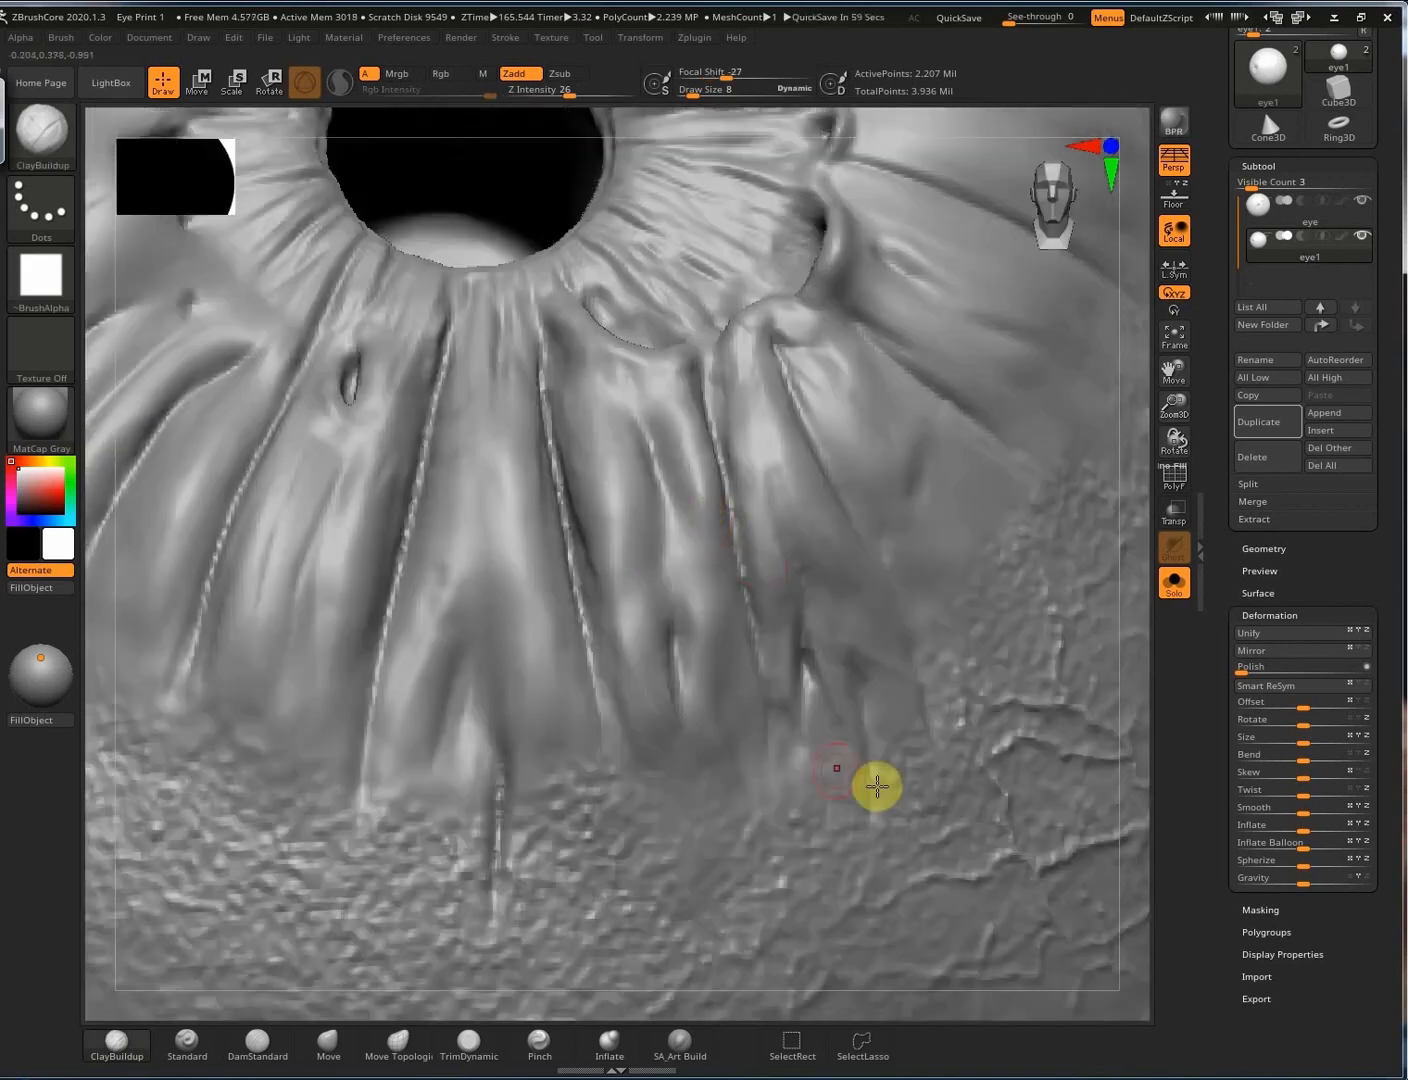
# Switch to SA_Art Build and grow and reshape the folds below and left of the iris.
pyautogui.moveTo(876, 786)
pyautogui.mouseDown(button='right')
pyautogui.moveTo(669, 867)
pyautogui.moveTo(767, 809)
pyautogui.moveTo(858, 566)
pyautogui.moveTo(748, 663)
pyautogui.mouseUp(button='right')
pyautogui.click(690, 1047)
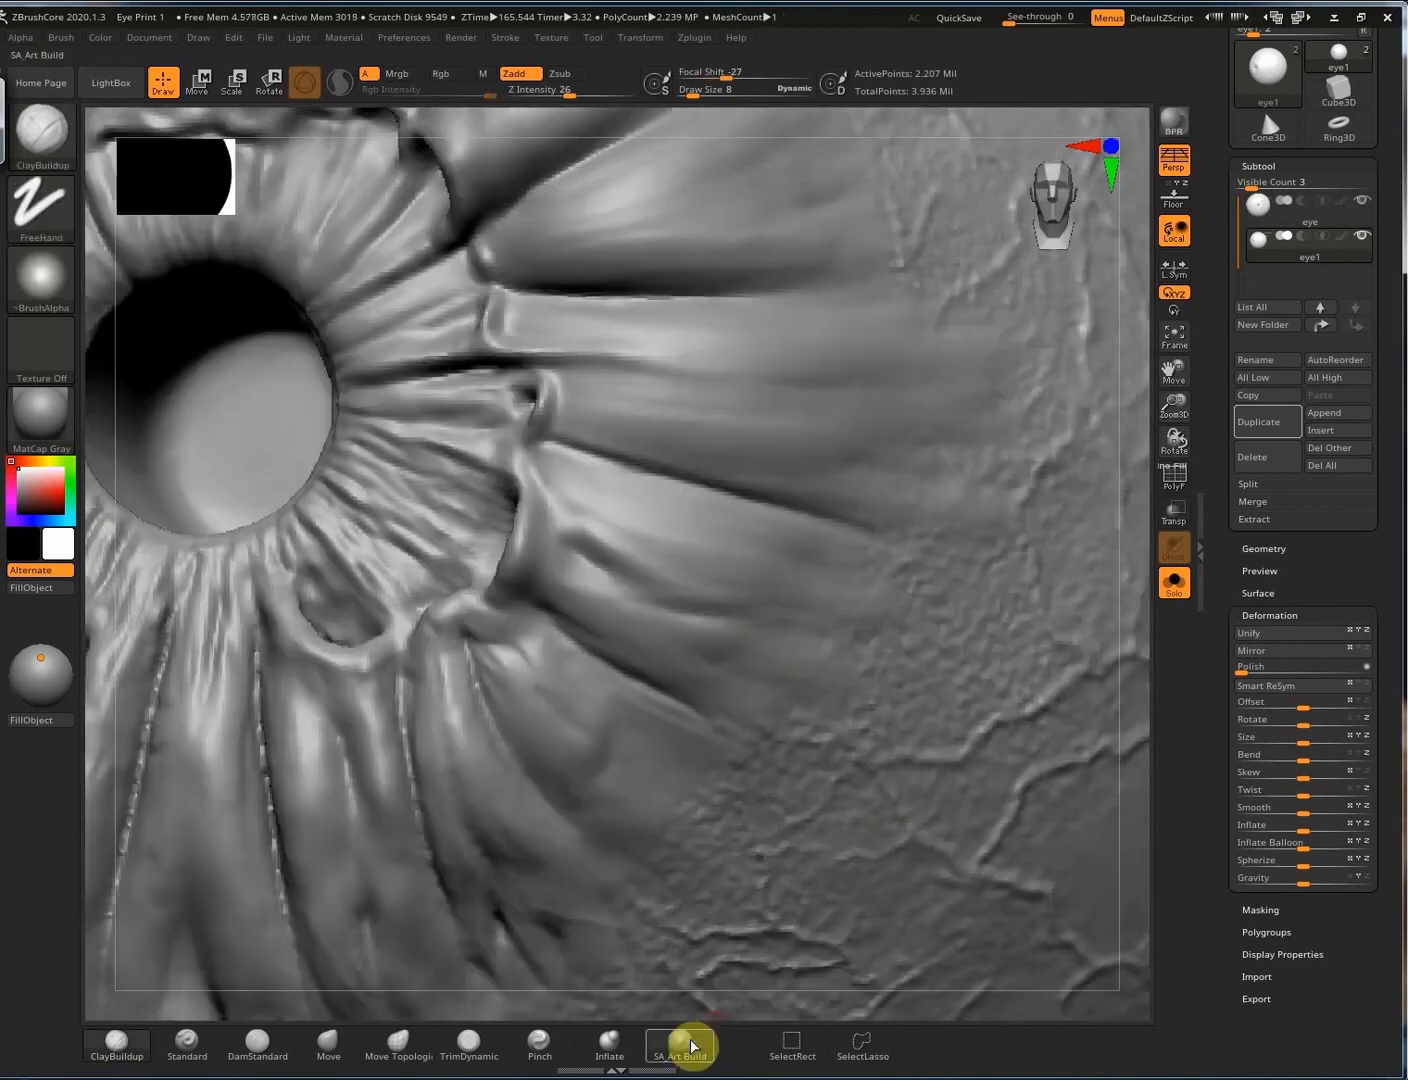
pyautogui.moveTo(710, 493); pyautogui.dragTo(691, 597, button='right')
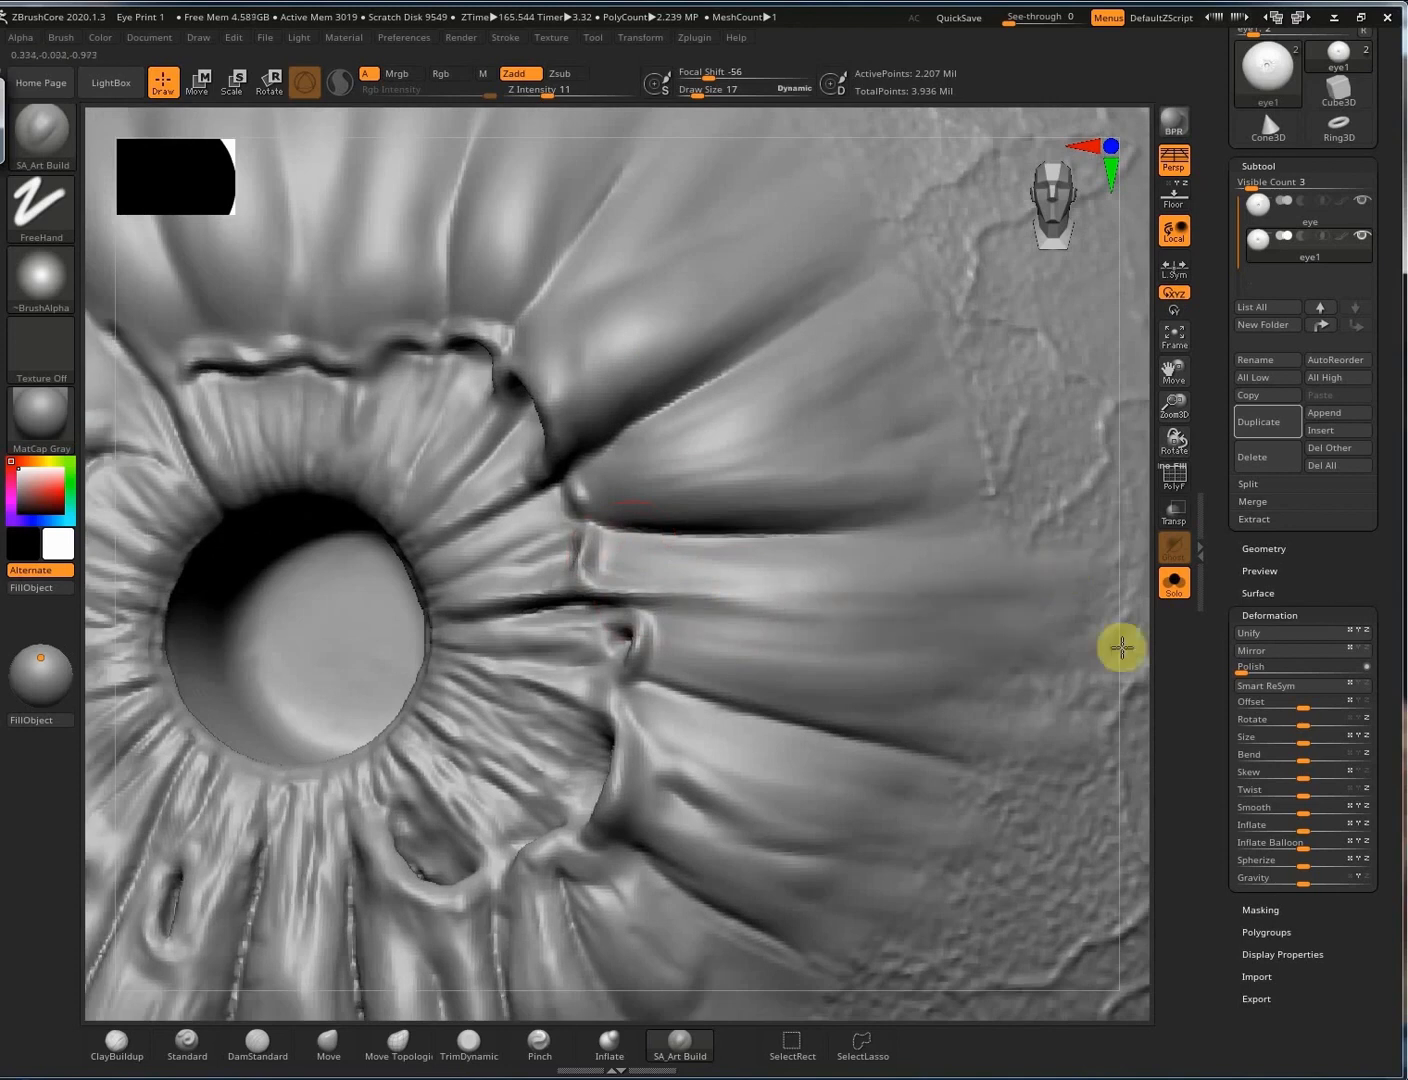
pyautogui.moveTo(968, 779); pyautogui.dragTo(717, 418, button='right')
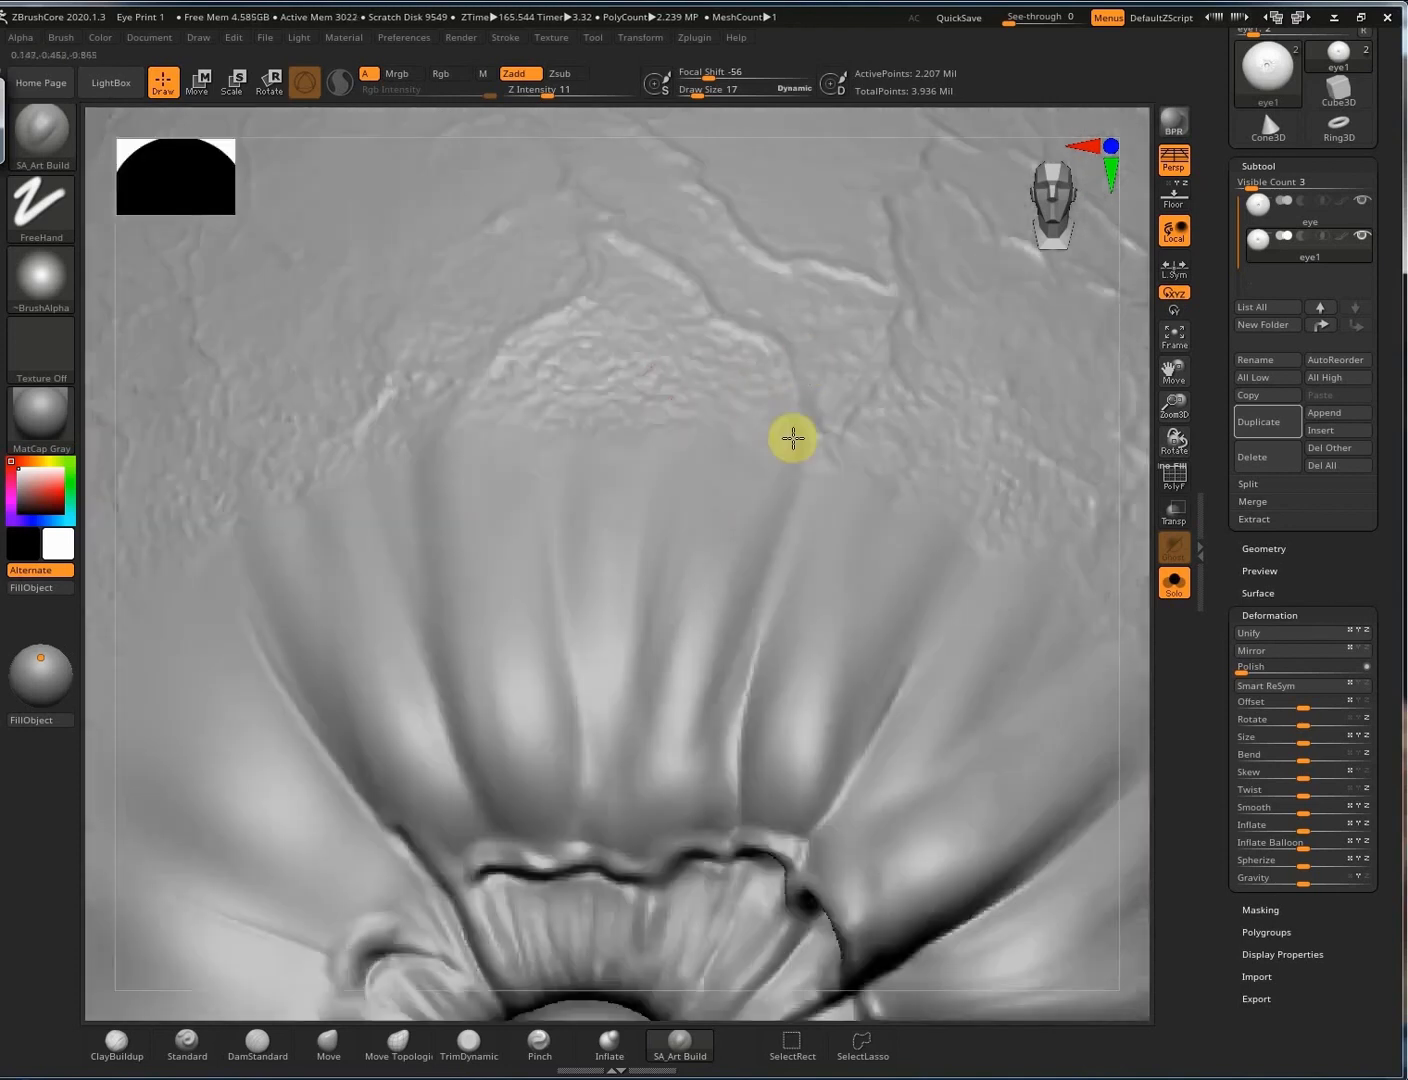
pyautogui.moveTo(402, 522); pyautogui.dragTo(831, 620, button='right')
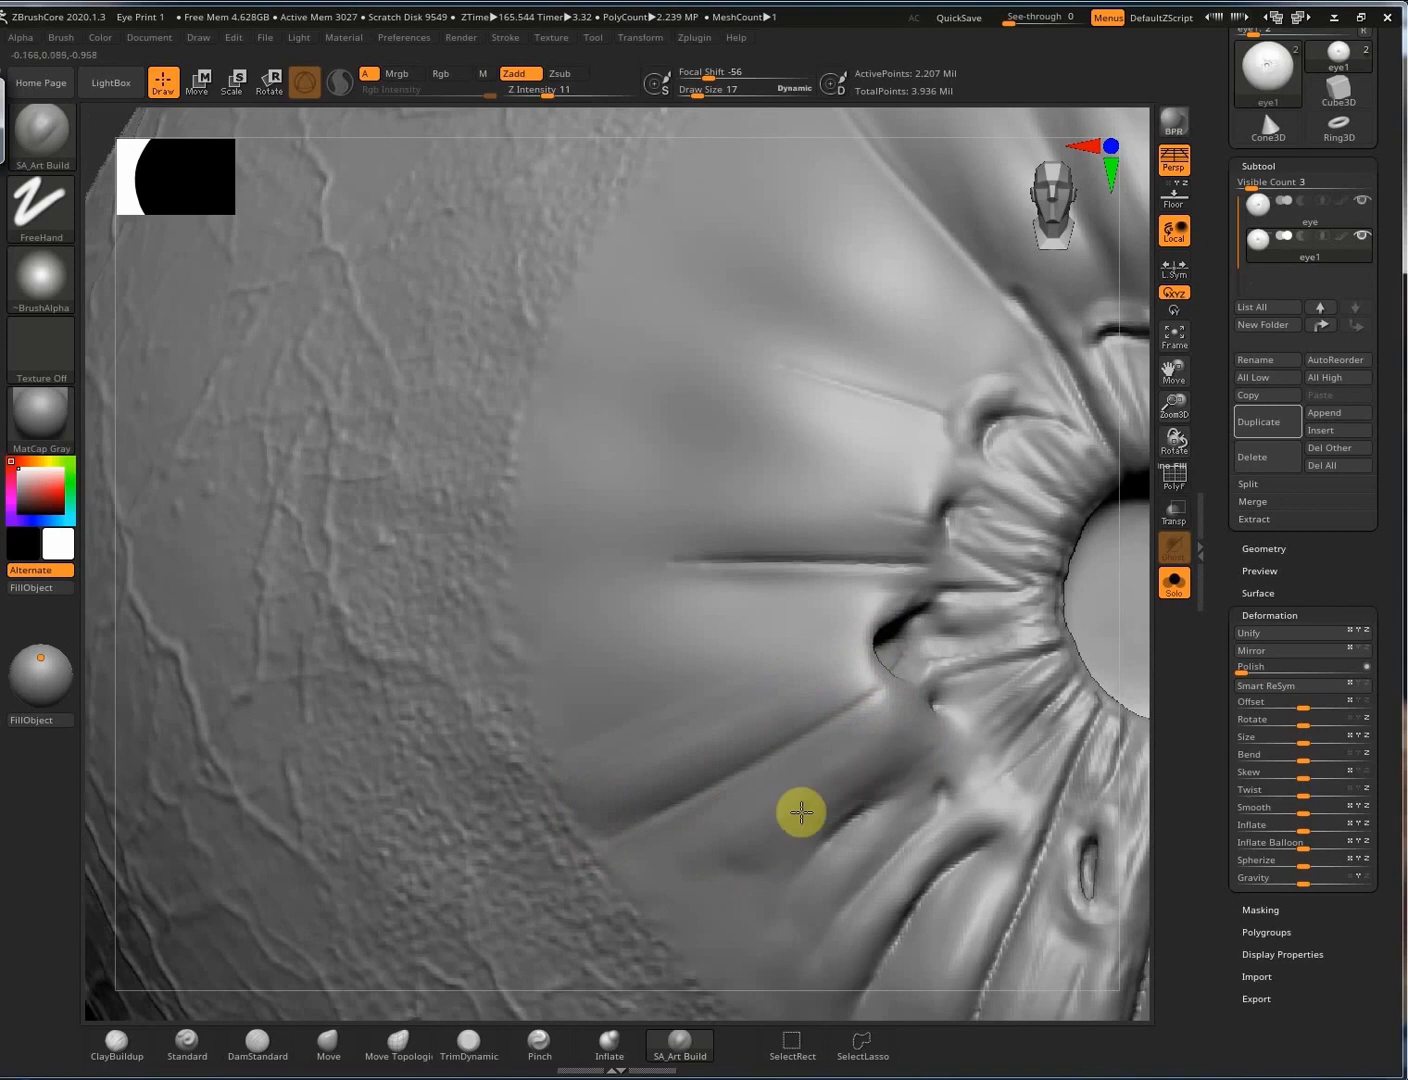
pyautogui.moveTo(726, 819)
pyautogui.mouseDown()
pyautogui.moveTo(808, 782)
pyautogui.moveTo(713, 841)
pyautogui.moveTo(876, 654)
pyautogui.moveTo(651, 576)
pyautogui.moveTo(855, 635)
pyautogui.moveTo(862, 699)
pyautogui.moveTo(610, 811)
pyautogui.moveTo(798, 782)
pyautogui.moveTo(619, 770)
pyautogui.mouseUp()
pyautogui.moveTo(1029, 707)
pyautogui.keyDown('alt'); pyautogui.mouseDown(button='right')
pyautogui.moveTo(678, 598)
pyautogui.moveTo(615, 996)
pyautogui.mouseUp(button='right'); pyautogui.keyUp('alt')
# Sculpt broader new folds upper-left of the iris with a larger brush and re-sculpt the left folds.
pyautogui.keyDown('alt'); pyautogui.moveTo(541, 704); pyautogui.dragTo(657, 422, button='right'); pyautogui.keyUp('alt')
pyautogui.press(']')
pyautogui.moveTo(544, 471)
pyautogui.mouseDown()
pyautogui.moveTo(449, 465)
pyautogui.moveTo(346, 522)
pyautogui.moveTo(418, 437)
pyautogui.moveTo(431, 509)
pyautogui.moveTo(528, 586)
pyautogui.moveTo(730, 673)
pyautogui.mouseUp()
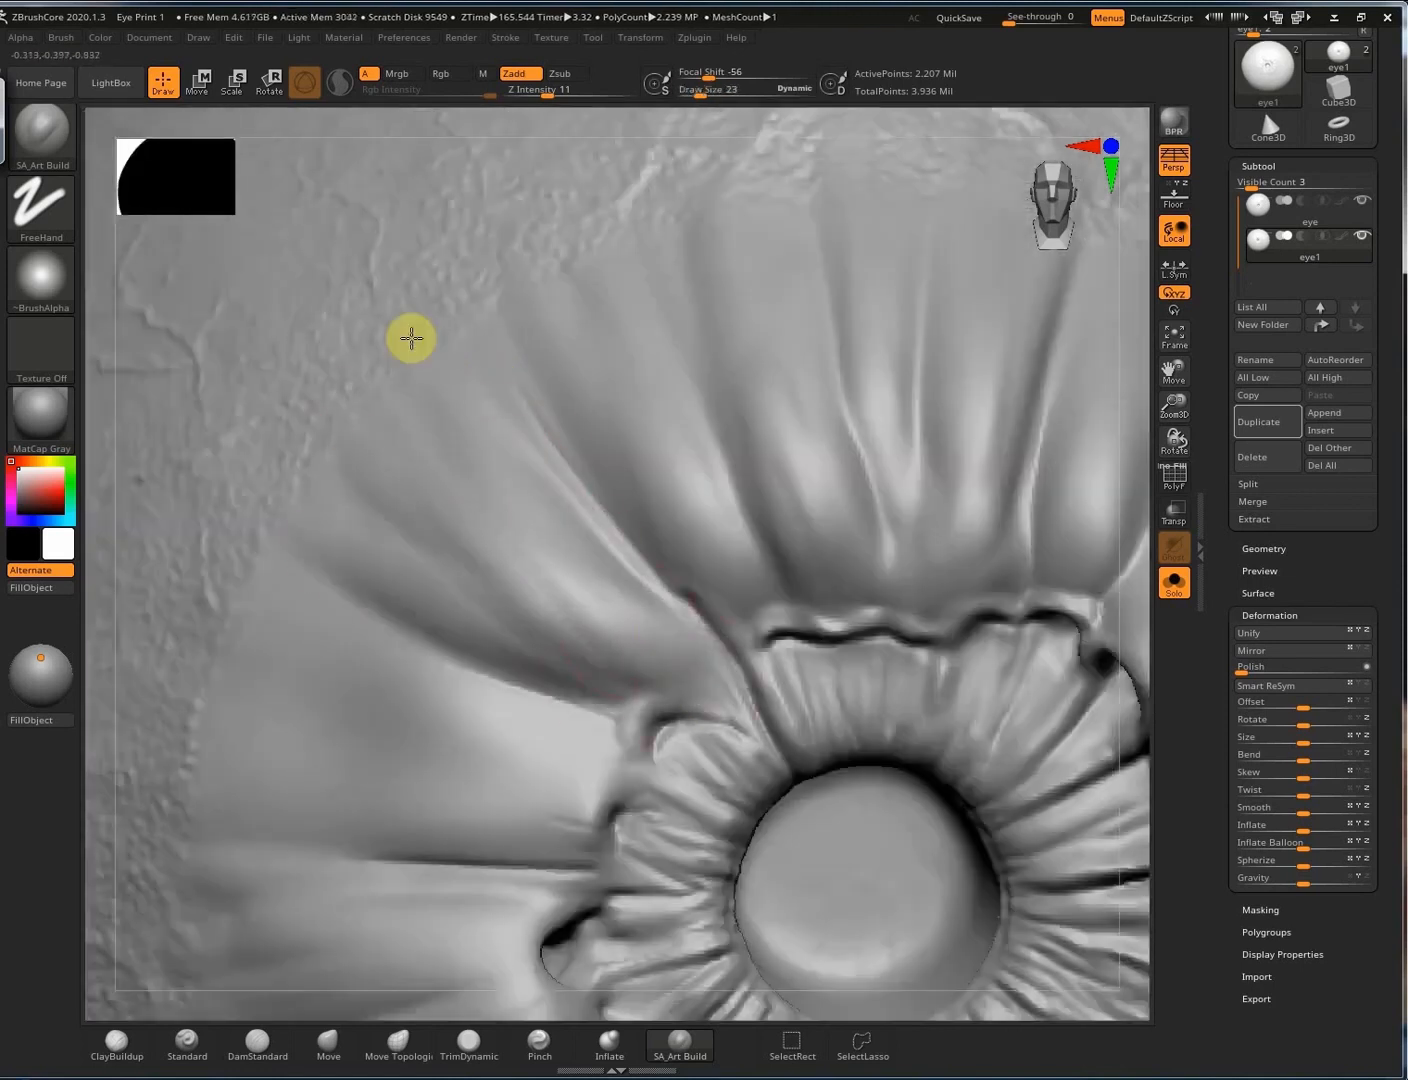
pyautogui.moveTo(545, 546)
pyautogui.mouseDown(button='right')
pyautogui.moveTo(558, 555)
pyautogui.moveTo(671, 413)
pyautogui.mouseUp(button='right')
pyautogui.moveTo(358, 647); pyautogui.dragTo(460, 545)
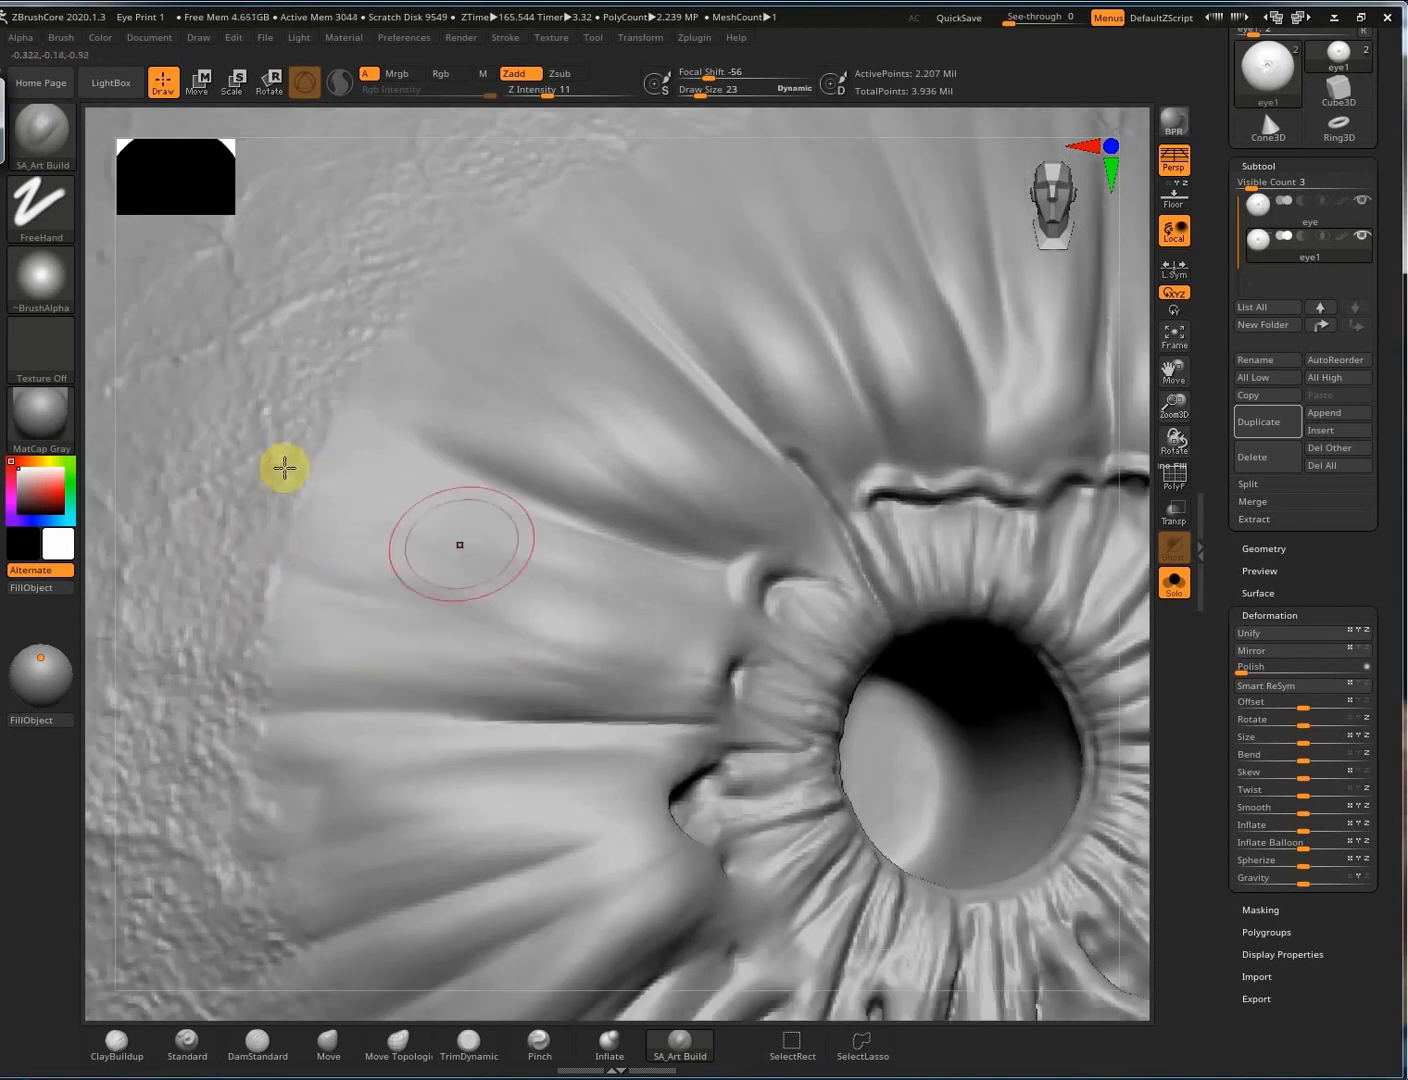
pyautogui.moveTo(284, 468); pyautogui.dragTo(594, 621)
pyautogui.moveTo(594, 622); pyautogui.dragTo(598, 672, button='right')
pyautogui.press('f')
pyautogui.moveTo(657, 621)
pyautogui.mouseDown(button='right')
pyautogui.moveTo(643, 700)
pyautogui.moveTo(814, 651)
pyautogui.moveTo(789, 622)
pyautogui.moveTo(647, 679)
pyautogui.moveTo(743, 655)
pyautogui.mouseUp(button='right')
pyautogui.keyDown('ctrl'); pyautogui.moveTo(743, 654); pyautogui.dragTo(918, 601, button='right'); pyautogui.keyUp('ctrl')
pyautogui.moveTo(577, 535); pyautogui.dragTo(548, 528, button='right')
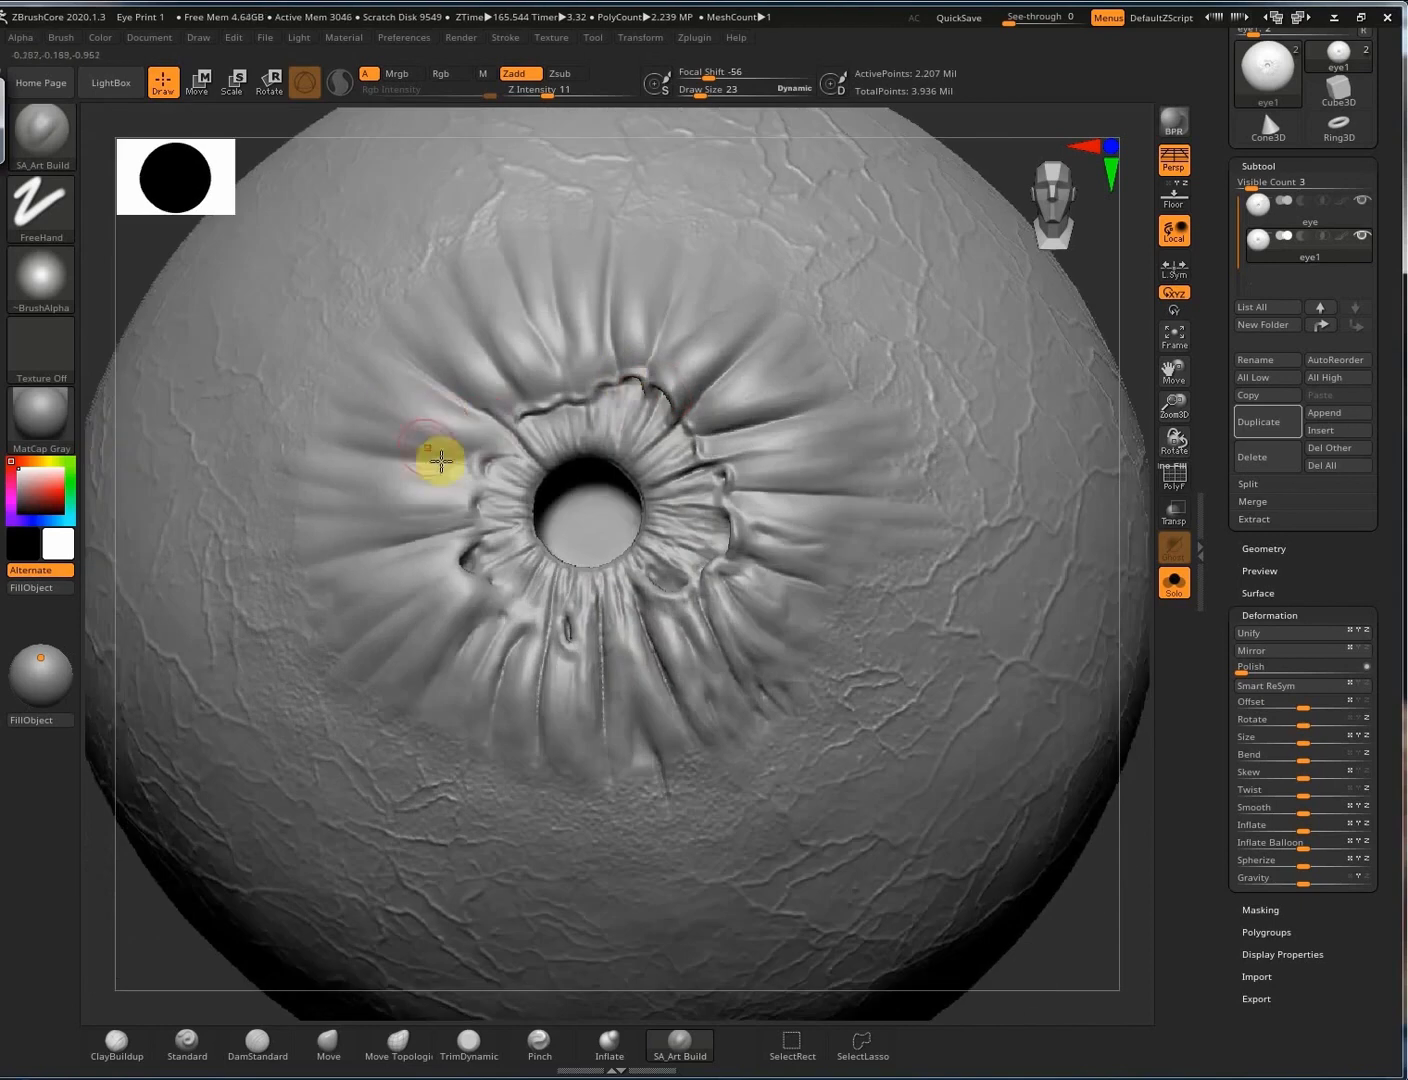
pyautogui.moveTo(556, 358)
pyautogui.mouseDown(button='right')
pyautogui.moveTo(686, 308)
pyautogui.moveTo(560, 343)
pyautogui.mouseUp(button='right')
# With DamStandard (BDS) in Zsub, carve creases along the left and lower-left folds beside the pupil.
pyautogui.press('b')
pyautogui.press('d')
pyautogui.press('s')
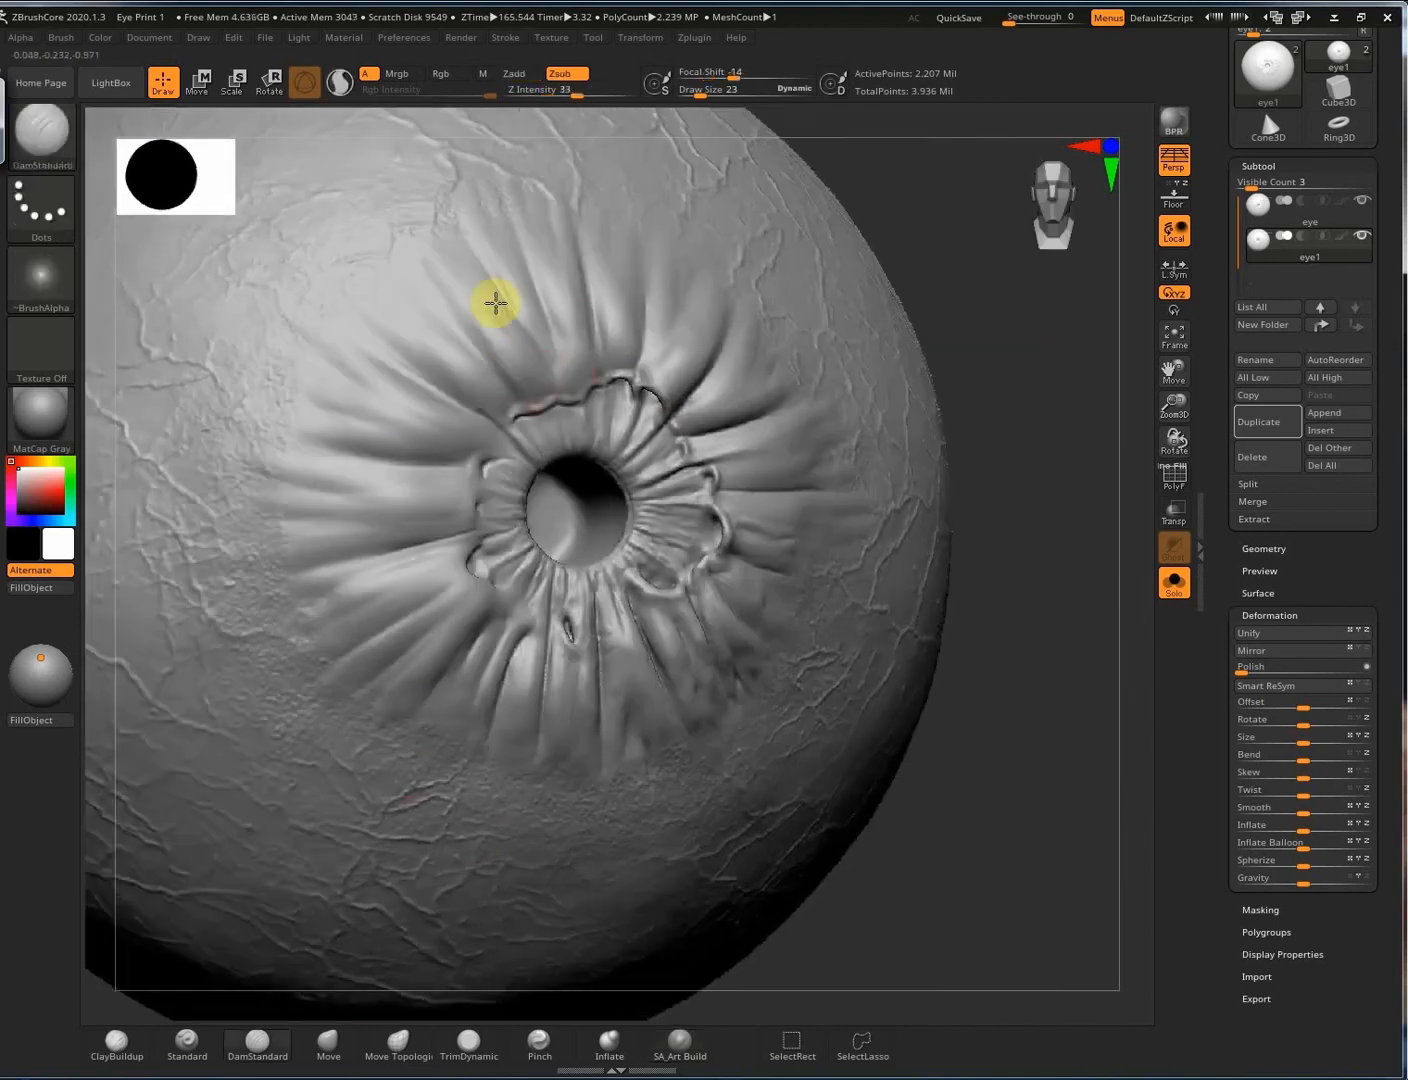
pyautogui.moveTo(728, 425)
pyautogui.mouseDown(button='right')
pyautogui.moveTo(664, 409)
pyautogui.moveTo(673, 452)
pyautogui.mouseUp(button='right')
pyautogui.moveTo(346, 386); pyautogui.dragTo(484, 473)
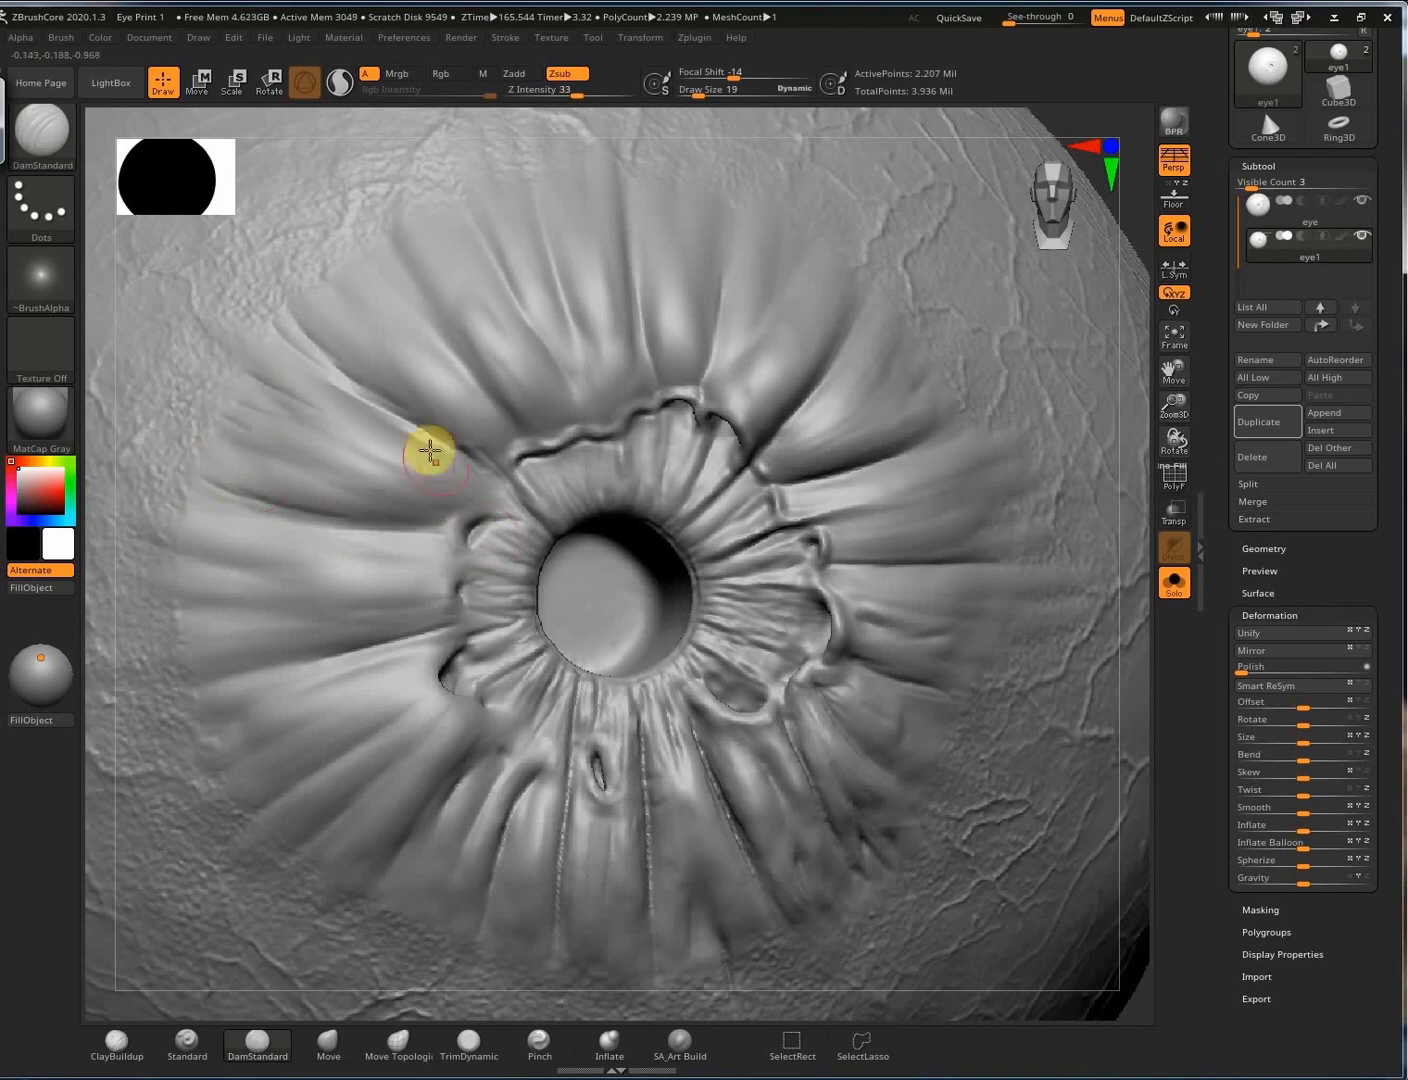
pyautogui.moveTo(259, 505); pyautogui.dragTo(415, 564)
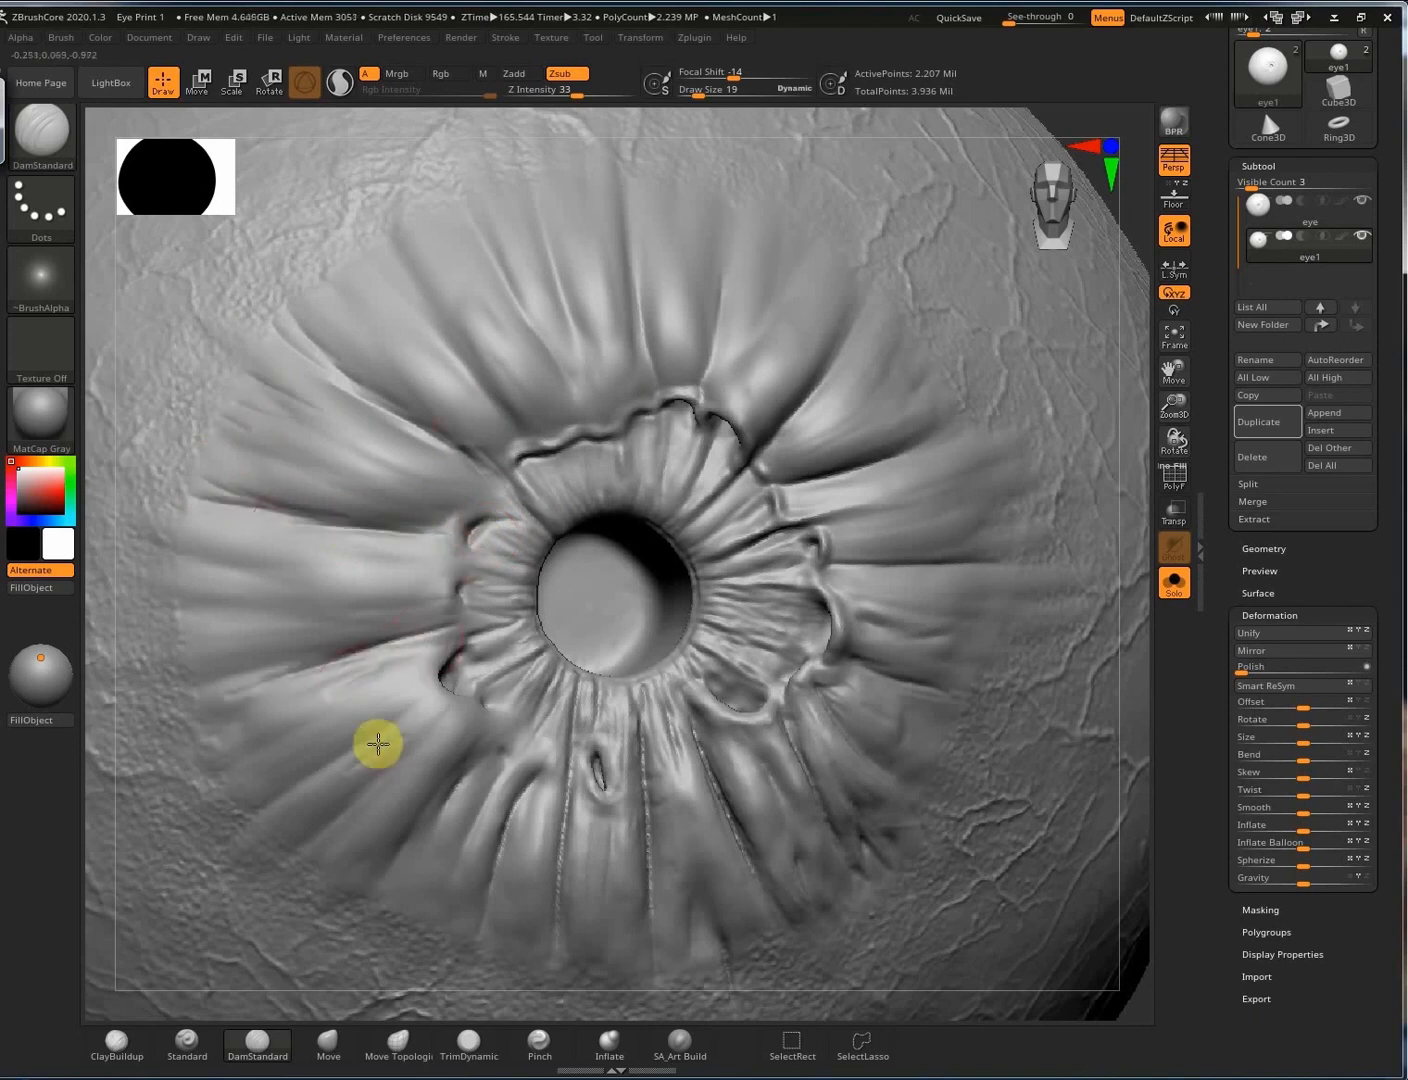
pyautogui.moveTo(378, 744); pyautogui.dragTo(542, 474, button='right')
pyautogui.moveTo(592, 585)
pyautogui.mouseDown(button='right')
pyautogui.moveTo(660, 313)
pyautogui.moveTo(658, 333)
pyautogui.mouseUp(button='right')
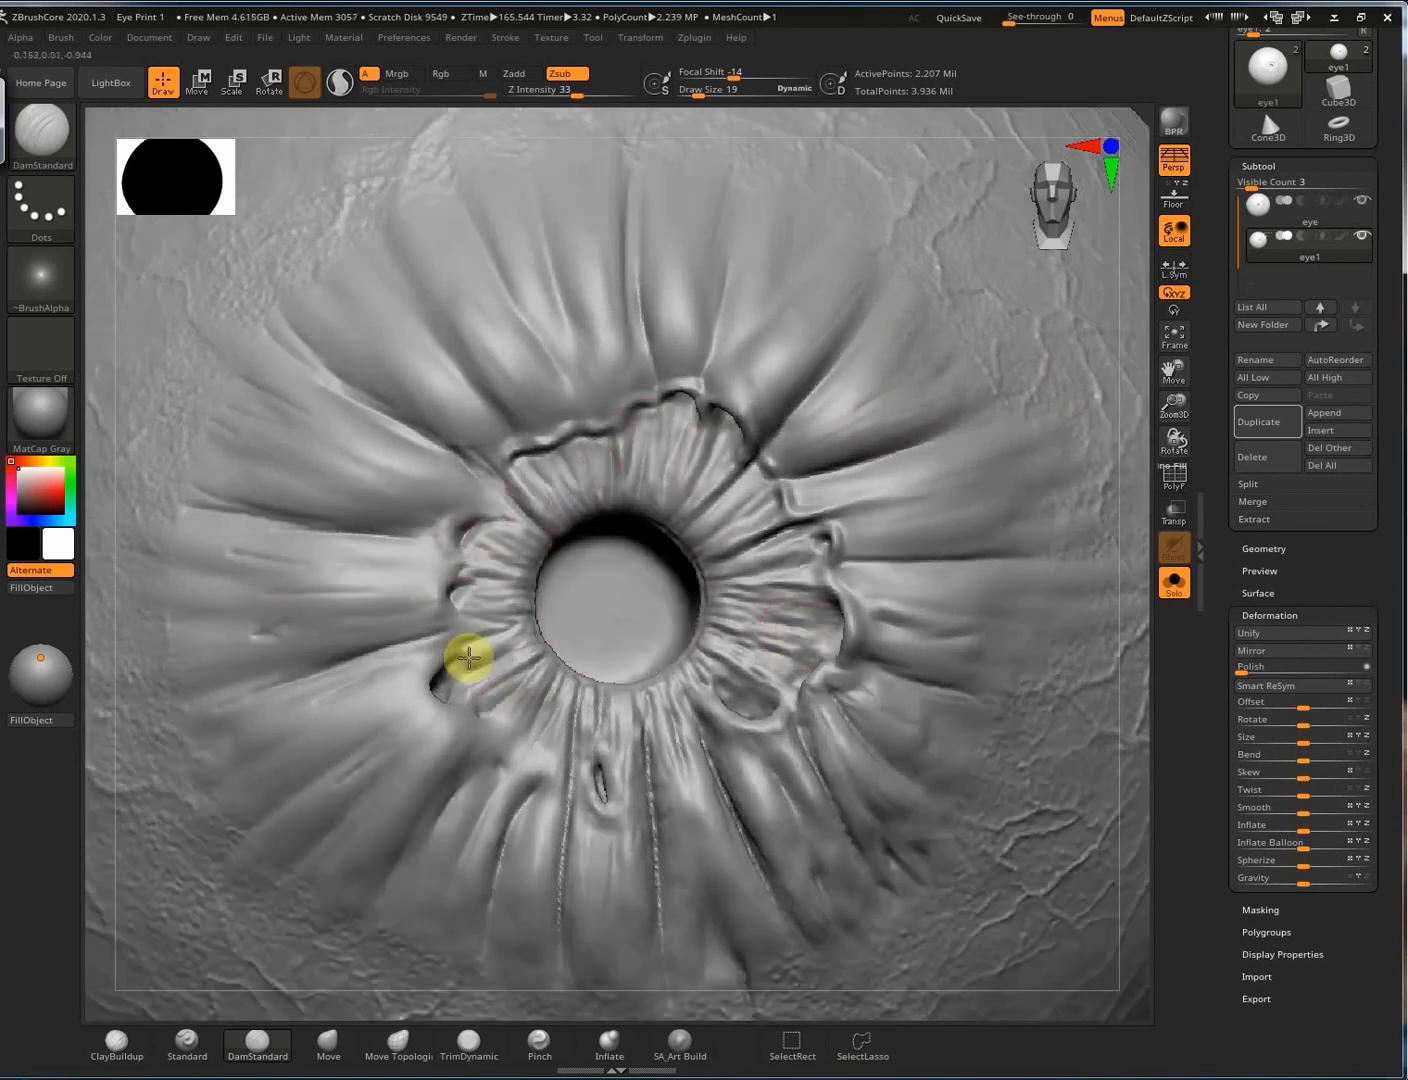
pyautogui.moveTo(646, 761)
pyautogui.mouseDown(button='right')
pyautogui.moveTo(510, 761)
pyautogui.moveTo(500, 748)
pyautogui.mouseUp(button='right')
pyautogui.keyDown('ctrl'); pyautogui.moveTo(1003, 541); pyautogui.dragTo(569, 676, button='right'); pyautogui.keyUp('ctrl')
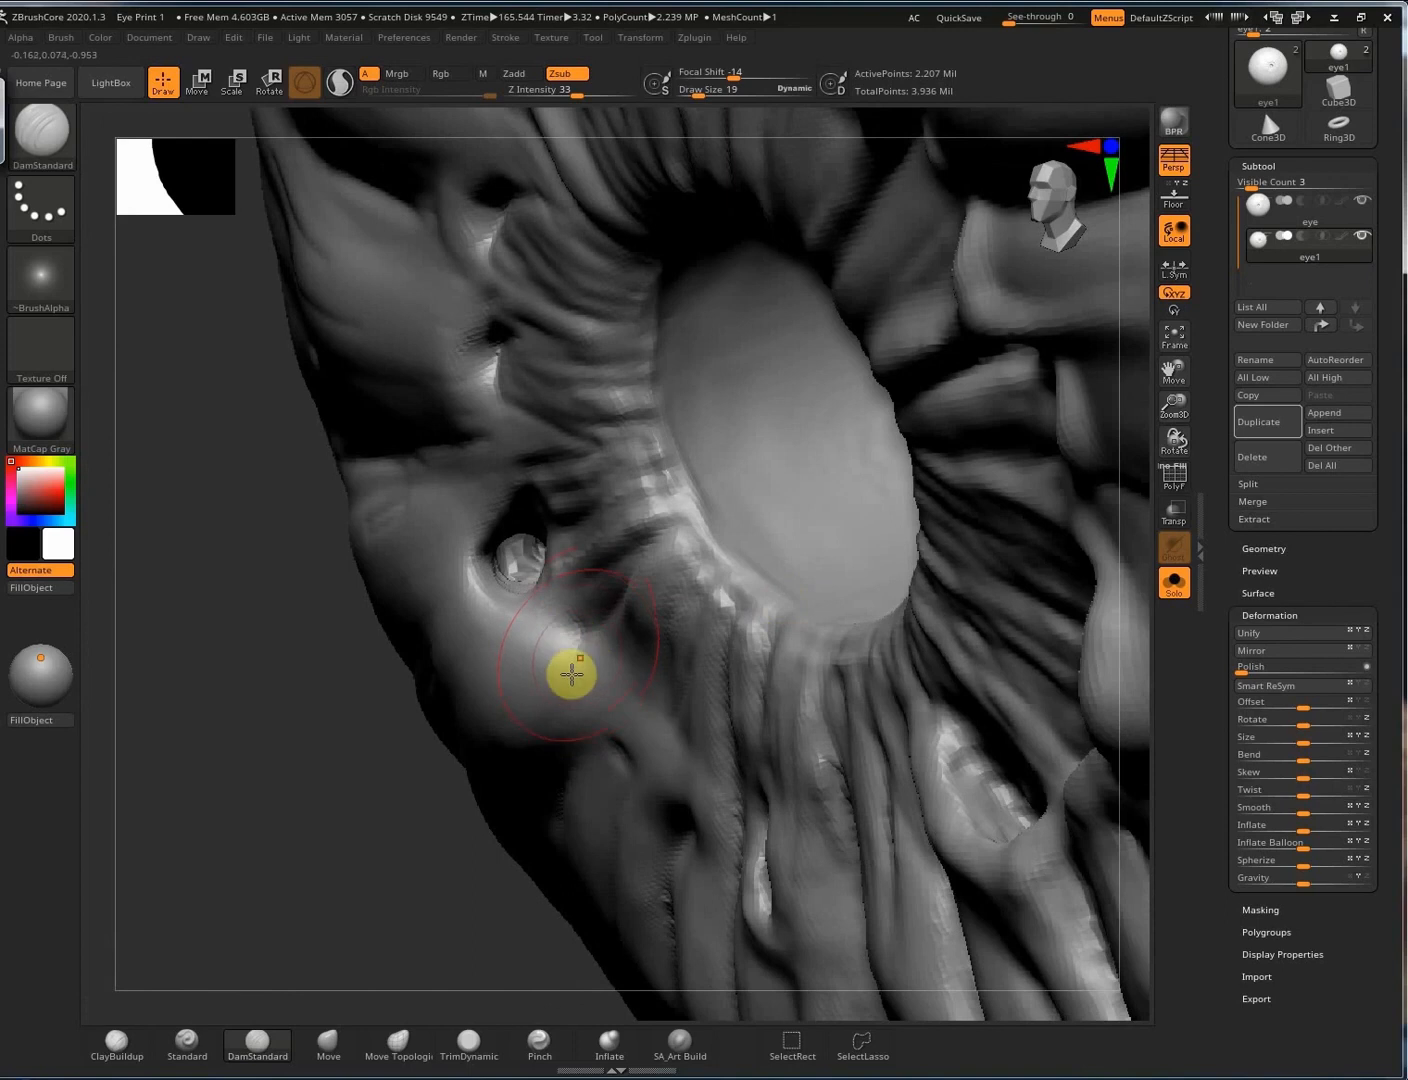
# With ClayBuildup, deepen and widen the pockets beside the pupil, clearing the mask between strokes.
pyautogui.press('1')
pyautogui.keyDown('alt'); pyautogui.moveTo(541, 669); pyautogui.dragTo(526, 675); pyautogui.keyUp('alt')
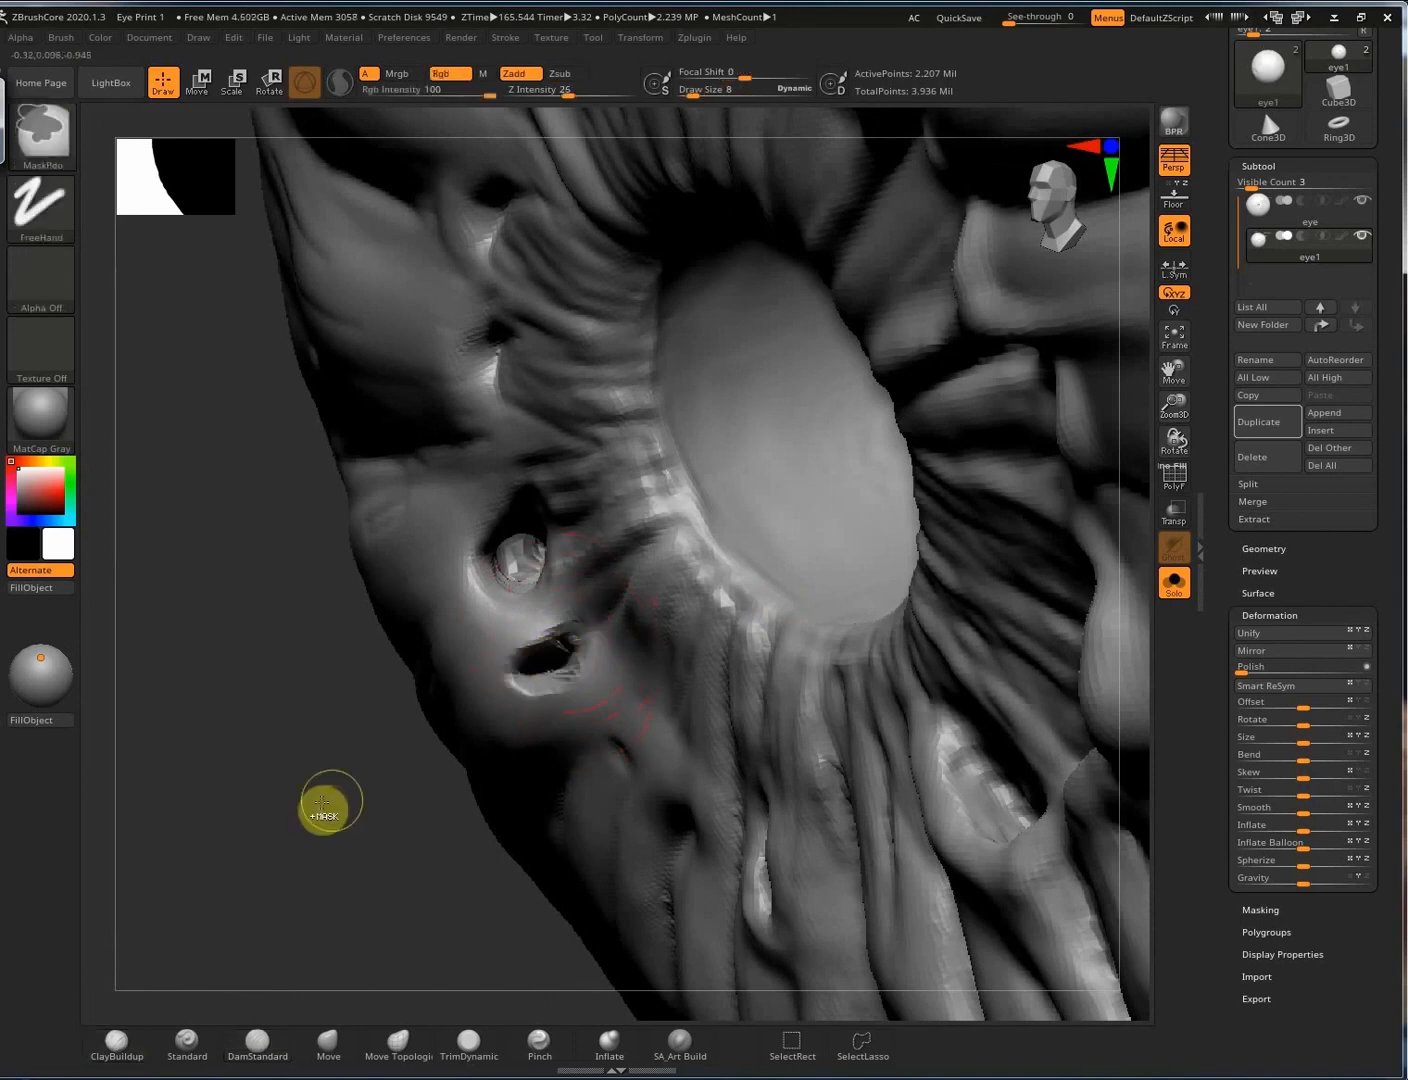
pyautogui.keyDown('ctrl'); pyautogui.moveTo(312, 829); pyautogui.dragTo(337, 748); pyautogui.keyUp('ctrl')
pyautogui.moveTo(510, 580)
pyautogui.mouseDown()
pyautogui.moveTo(524, 566)
pyautogui.moveTo(482, 543)
pyautogui.mouseUp()
pyautogui.keyDown('ctrl'); pyautogui.moveTo(270, 805); pyautogui.dragTo(308, 666); pyautogui.keyUp('ctrl')
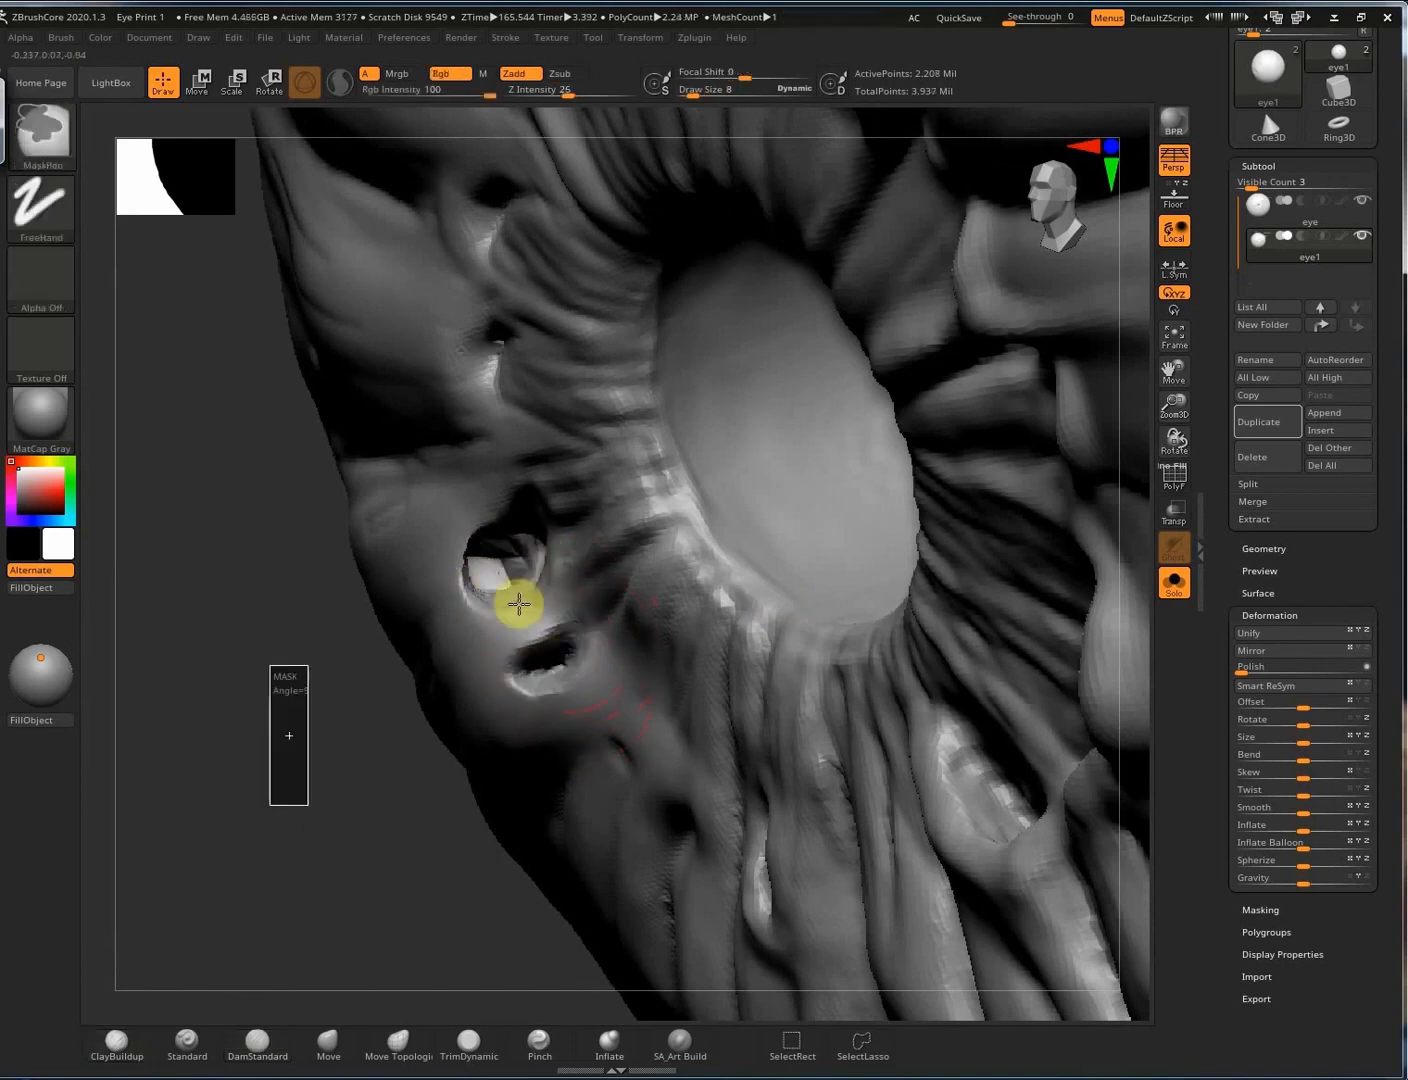
pyautogui.keyDown('alt'); pyautogui.moveTo(628, 613); pyautogui.dragTo(544, 660); pyautogui.keyUp('alt')
pyautogui.keyDown('ctrl'); pyautogui.moveTo(281, 868); pyautogui.dragTo(291, 810); pyautogui.keyUp('ctrl')
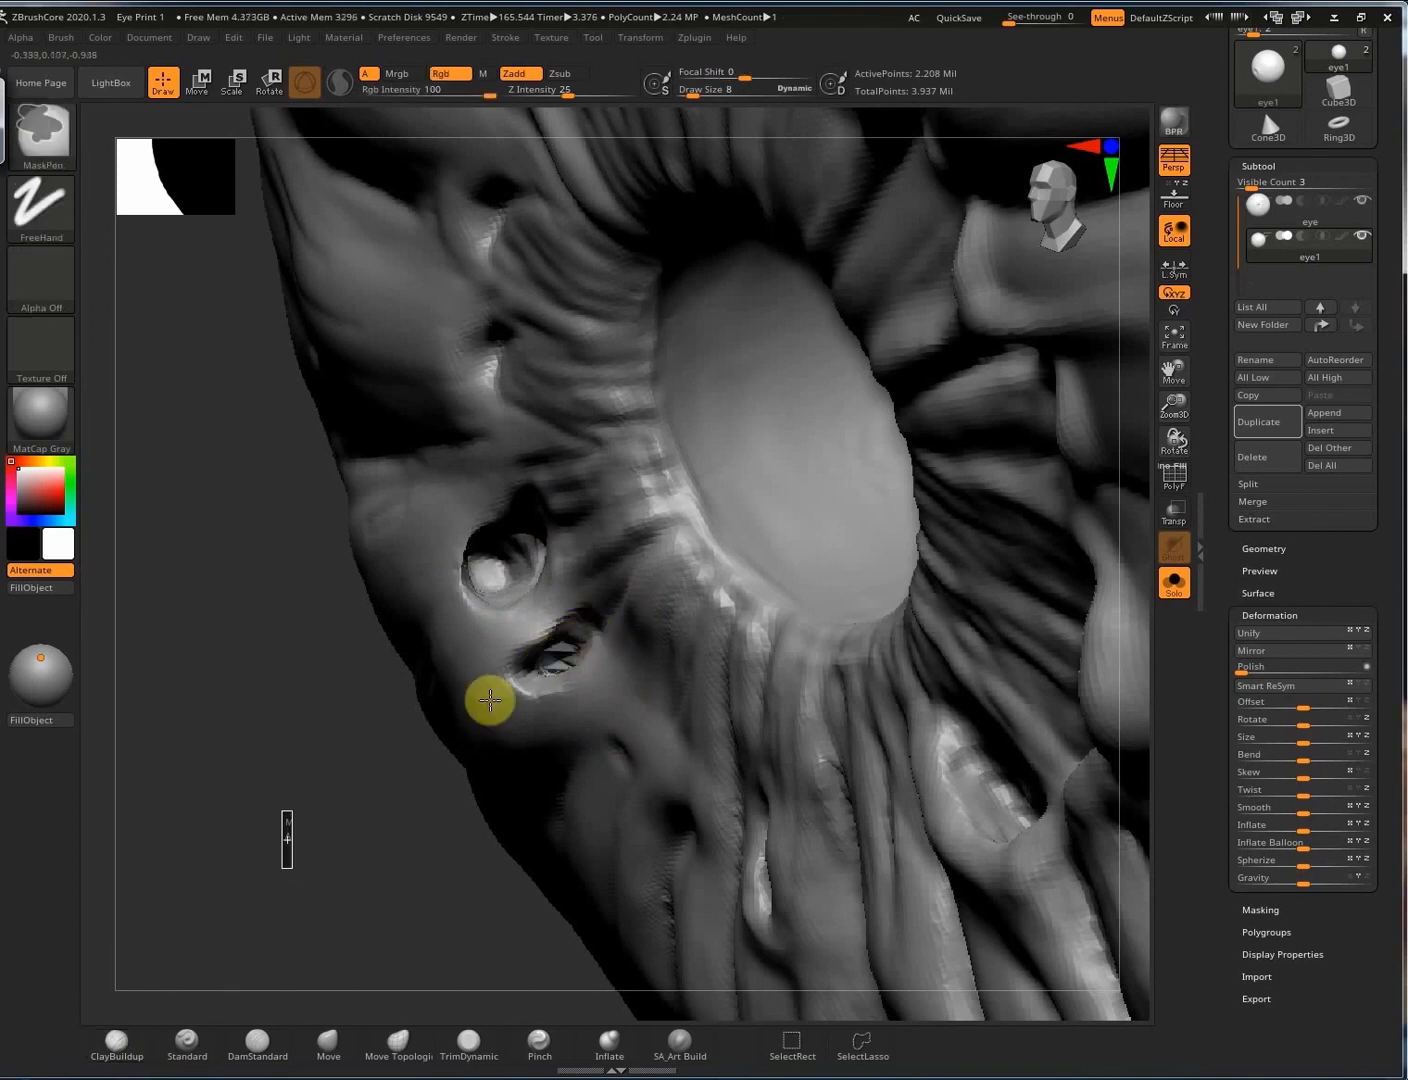
# Smooth the lower-right hollow and the pocket rims, building up ridges around both pockets.
pyautogui.moveTo(984, 767)
pyautogui.mouseDown()
pyautogui.moveTo(1012, 836)
pyautogui.moveTo(956, 849)
pyautogui.moveTo(986, 765)
pyautogui.mouseUp()
pyautogui.moveTo(985, 765); pyautogui.dragTo(1015, 855, button='right')
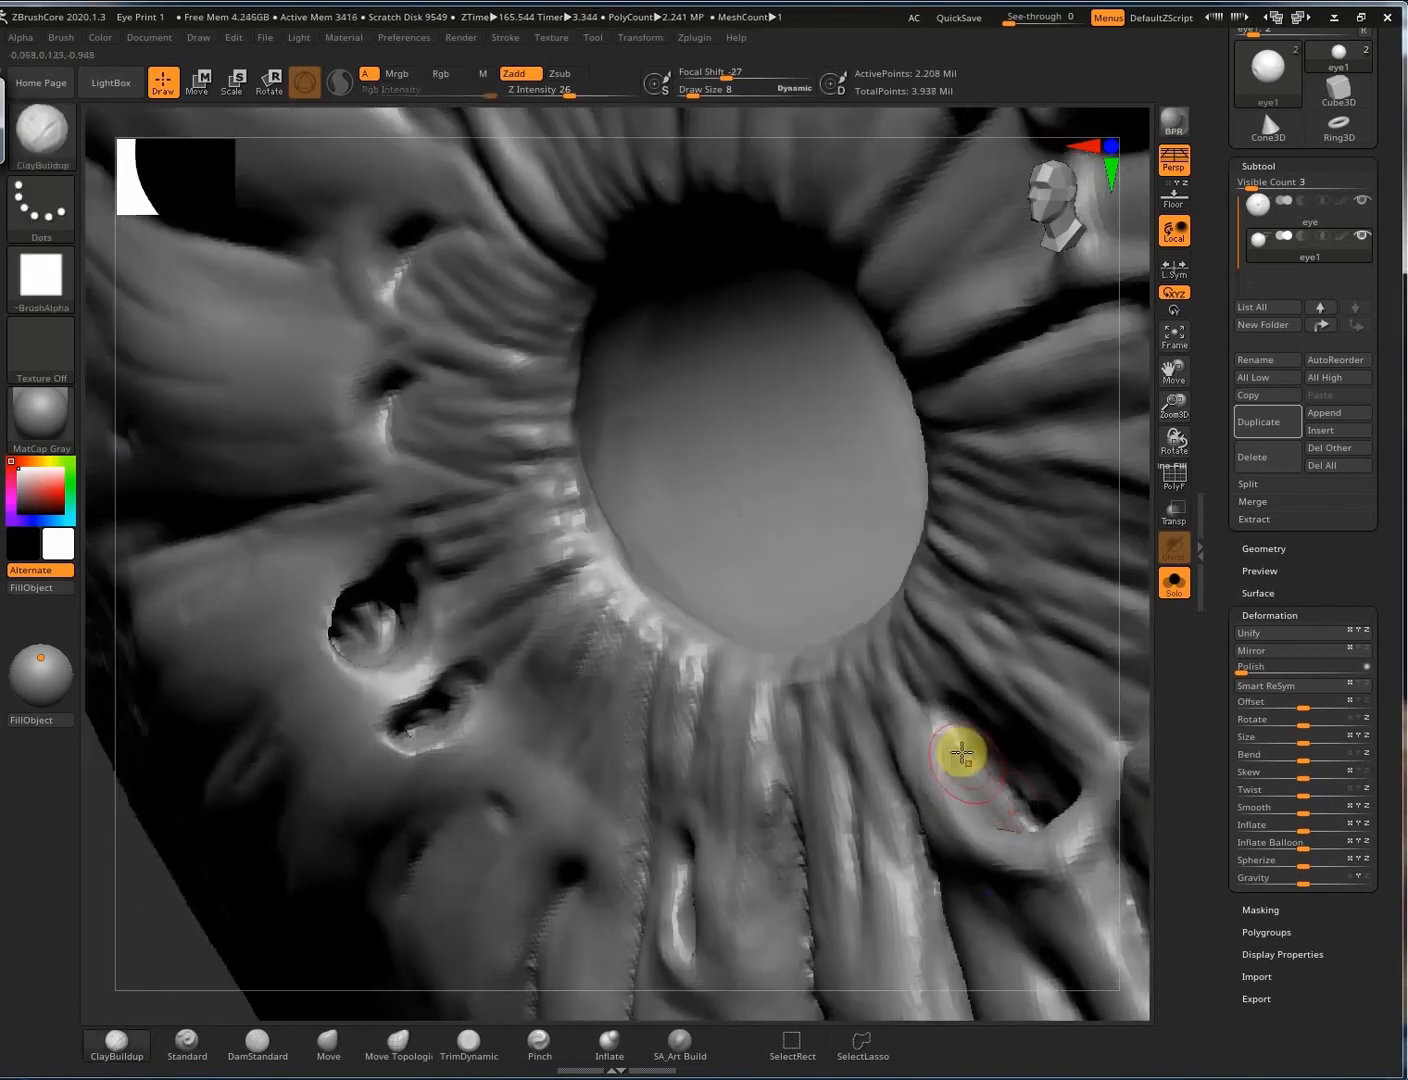
pyautogui.keyDown('shift'); pyautogui.moveTo(980, 742); pyautogui.dragTo(1017, 770); pyautogui.keyUp('shift')
pyautogui.moveTo(424, 595); pyautogui.dragTo(383, 550, button='right')
pyautogui.moveTo(352, 599)
pyautogui.keyDown('shift'); pyautogui.mouseDown()
pyautogui.moveTo(353, 622)
pyautogui.moveTo(403, 638)
pyautogui.mouseUp(); pyautogui.keyUp('shift')
pyautogui.moveTo(358, 545)
pyautogui.mouseDown()
pyautogui.moveTo(456, 644)
pyautogui.moveTo(379, 753)
pyautogui.moveTo(503, 666)
pyautogui.moveTo(423, 769)
pyautogui.mouseUp()
pyautogui.moveTo(394, 698)
pyautogui.mouseDown()
pyautogui.moveTo(468, 713)
pyautogui.moveTo(338, 598)
pyautogui.mouseUp()
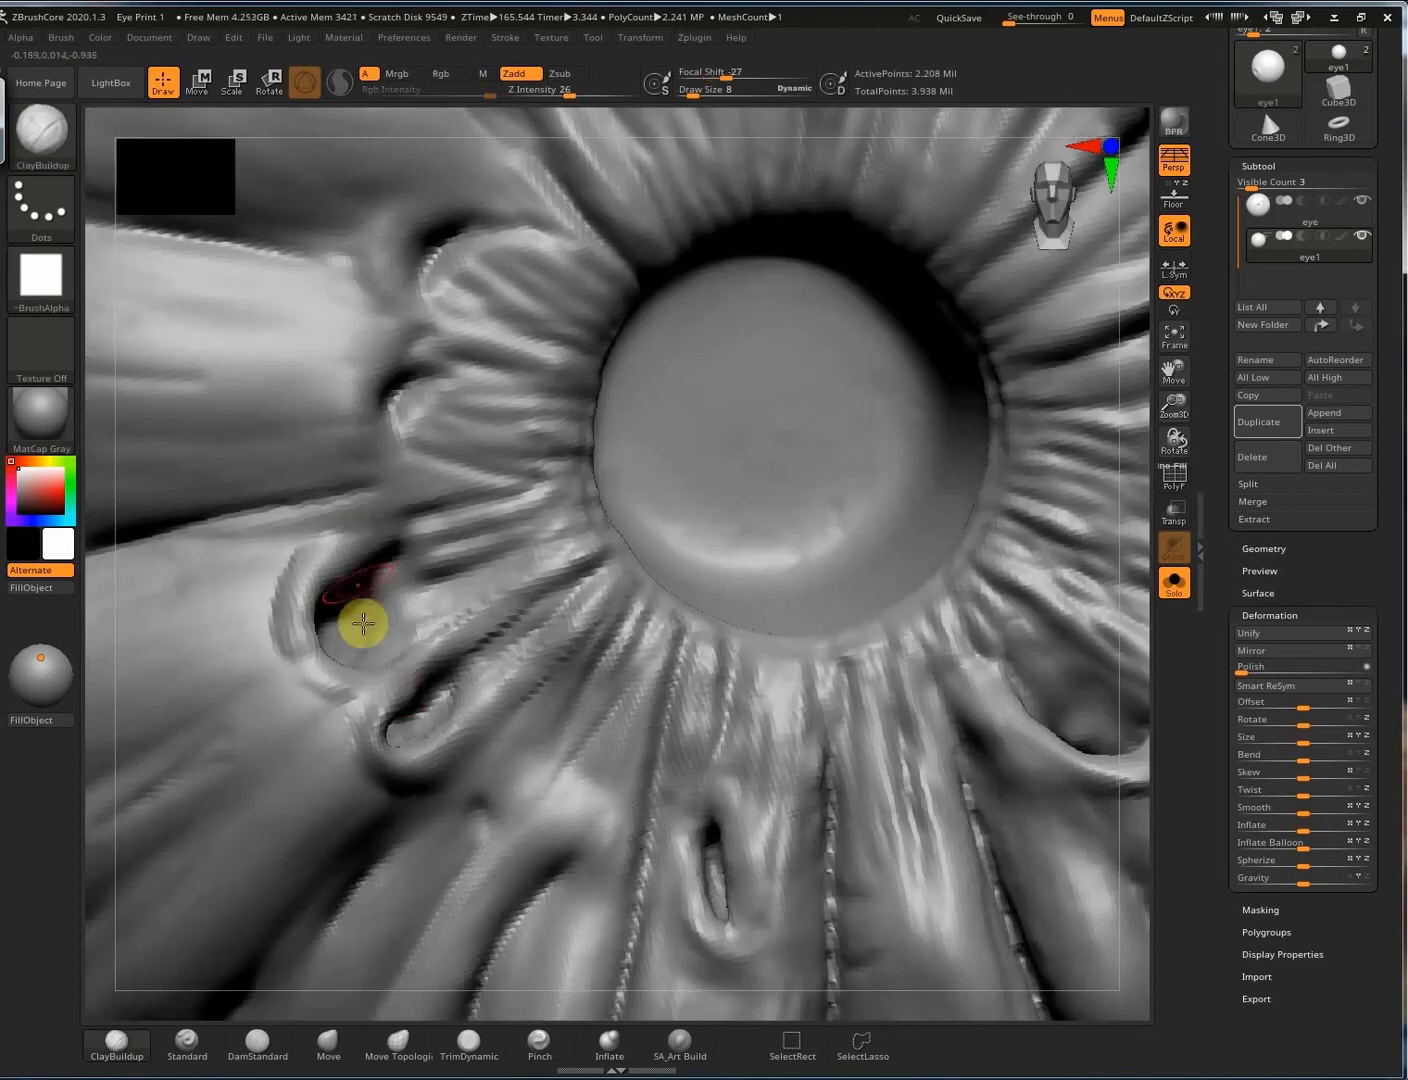
pyautogui.moveTo(360, 620)
pyautogui.keyDown('shift'); pyautogui.mouseDown()
pyautogui.moveTo(308, 660)
pyautogui.moveTo(292, 651)
pyautogui.moveTo(301, 636)
pyautogui.mouseUp(); pyautogui.keyUp('shift')
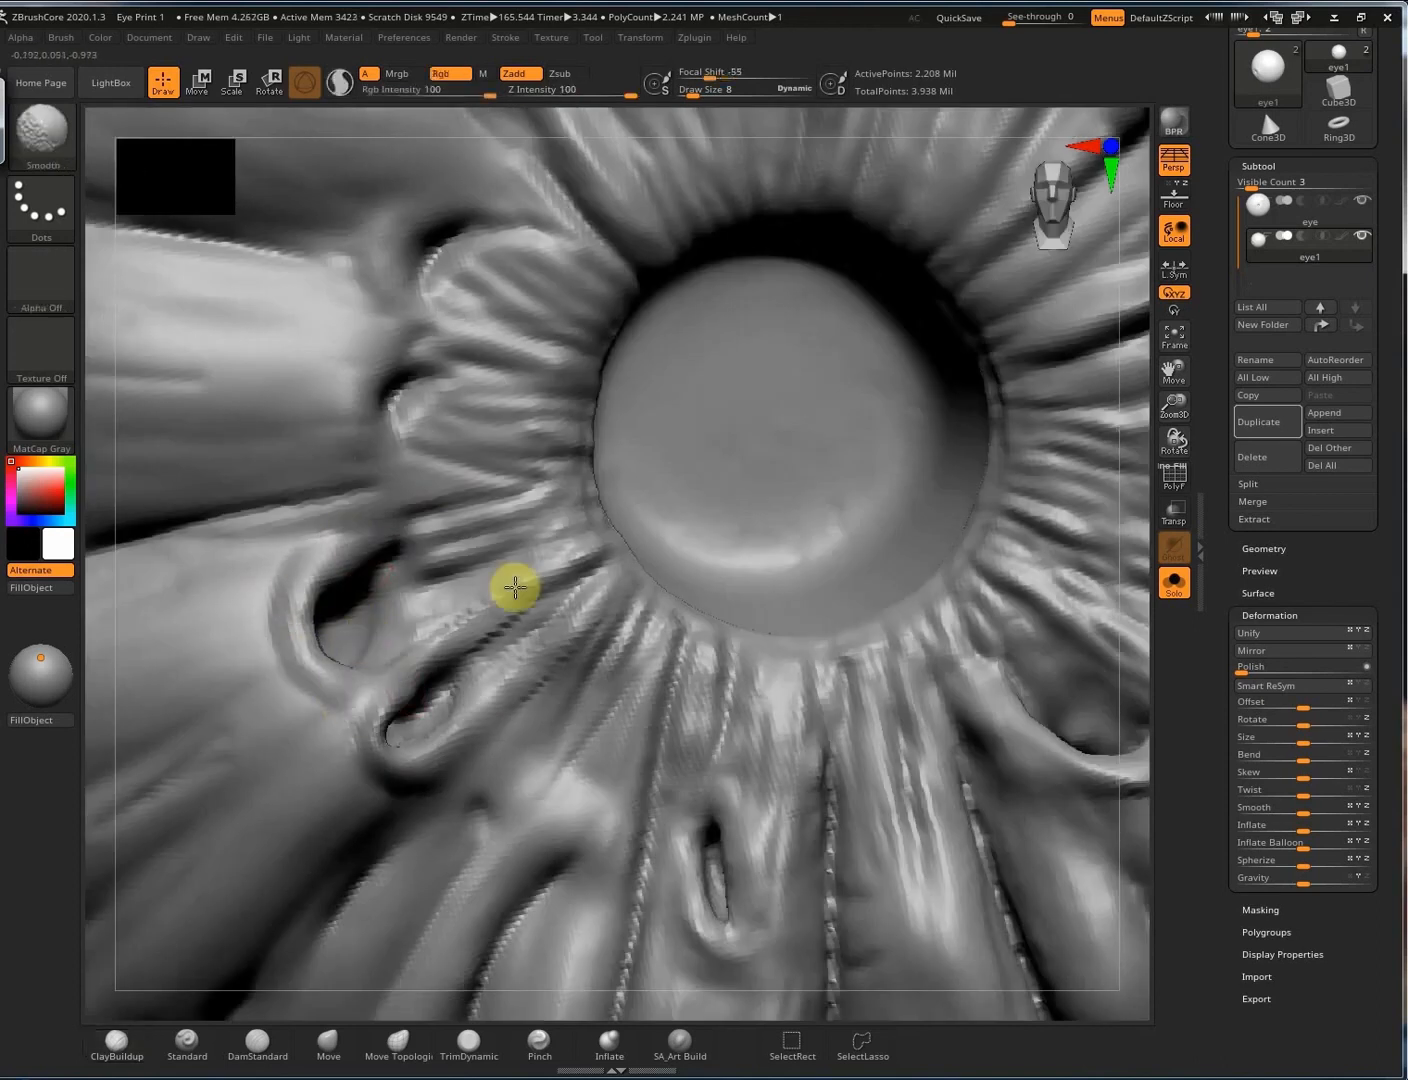
pyautogui.moveTo(446, 688)
pyautogui.keyDown('shift'); pyautogui.mouseDown()
pyautogui.moveTo(468, 642)
pyautogui.moveTo(458, 687)
pyautogui.mouseUp(); pyautogui.keyUp('shift')
# Switch to DamStandard and cut four grooves at the pupil's lower-left.
pyautogui.moveTo(590, 780); pyautogui.dragTo(681, 808, button='right')
pyautogui.press('3')
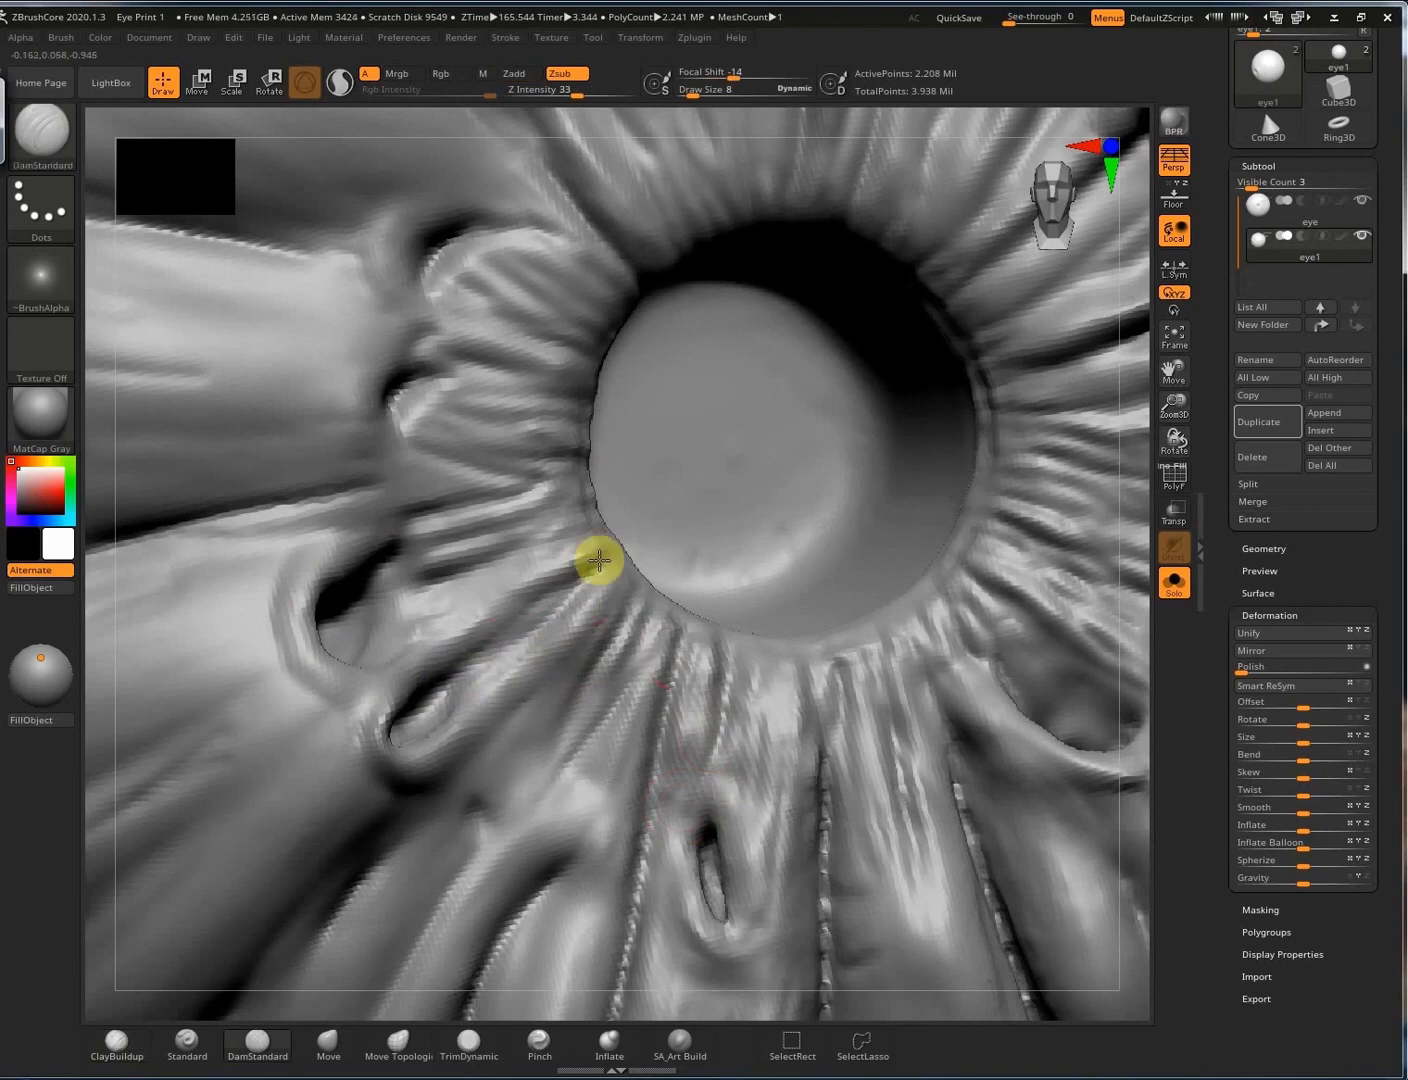
pyautogui.moveTo(598, 560); pyautogui.dragTo(437, 658)
pyautogui.moveTo(607, 566); pyautogui.dragTo(439, 706)
pyautogui.moveTo(612, 631); pyautogui.dragTo(531, 735)
pyautogui.moveTo(636, 667); pyautogui.dragTo(556, 782)
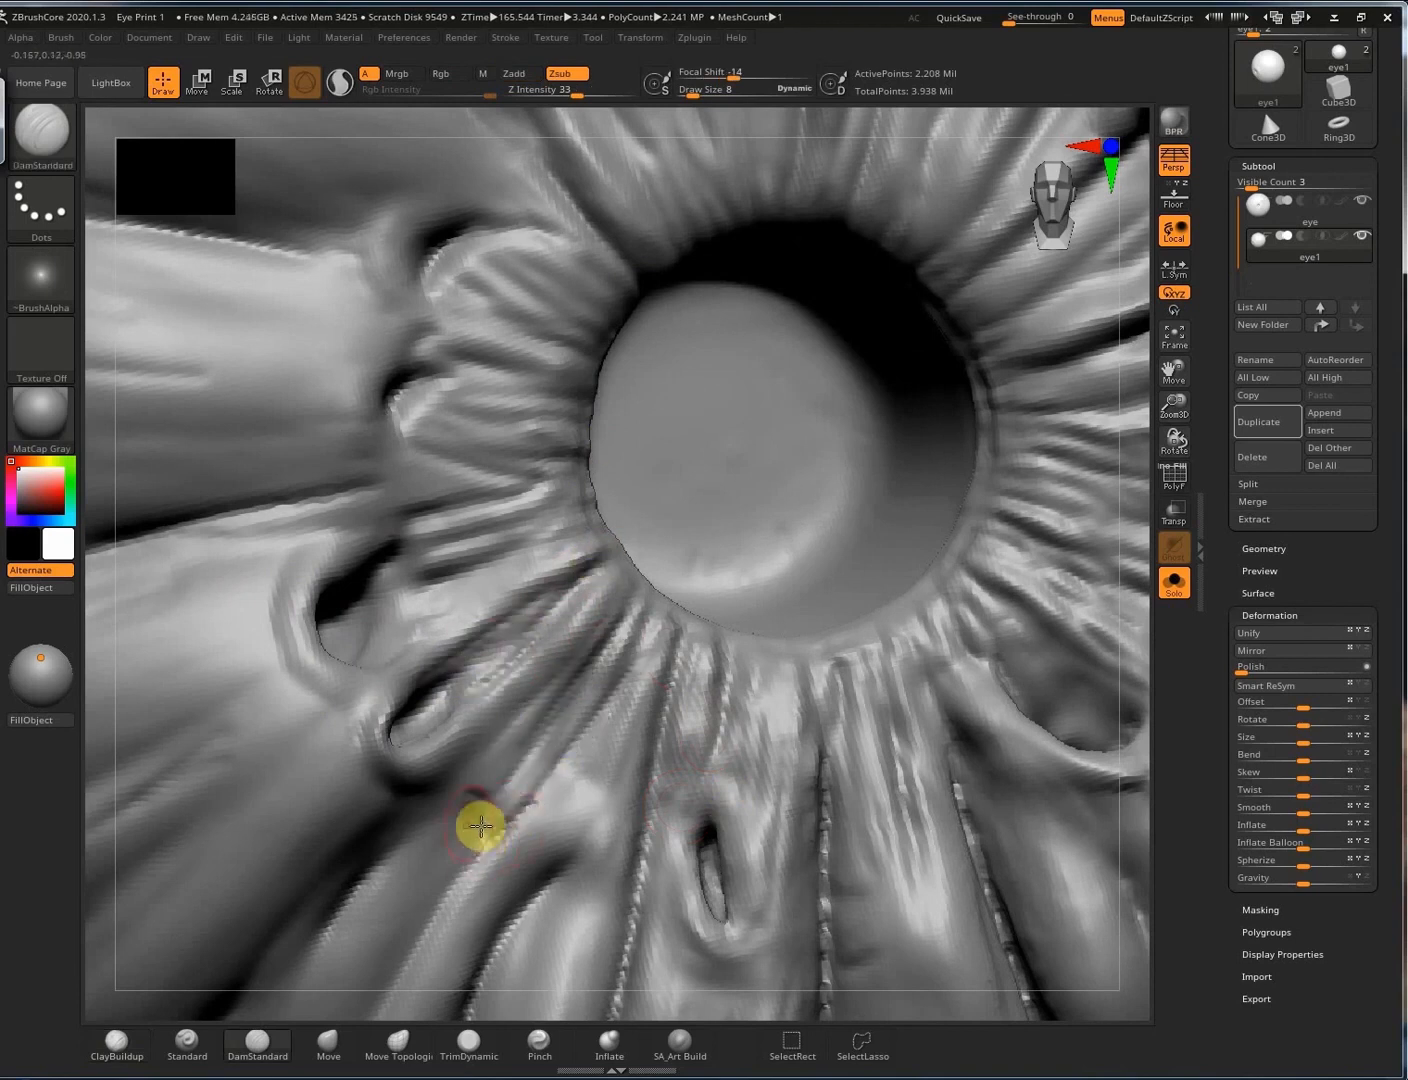
pyautogui.moveTo(490, 785)
pyautogui.mouseDown(button='right')
pyautogui.moveTo(326, 662)
pyautogui.moveTo(607, 585)
pyautogui.moveTo(567, 721)
pyautogui.moveTo(556, 621)
pyautogui.mouseUp(button='right')
pyautogui.keyDown('ctrl'); pyautogui.moveTo(365, 699); pyautogui.dragTo(240, 898, button='right'); pyautogui.keyUp('ctrl')
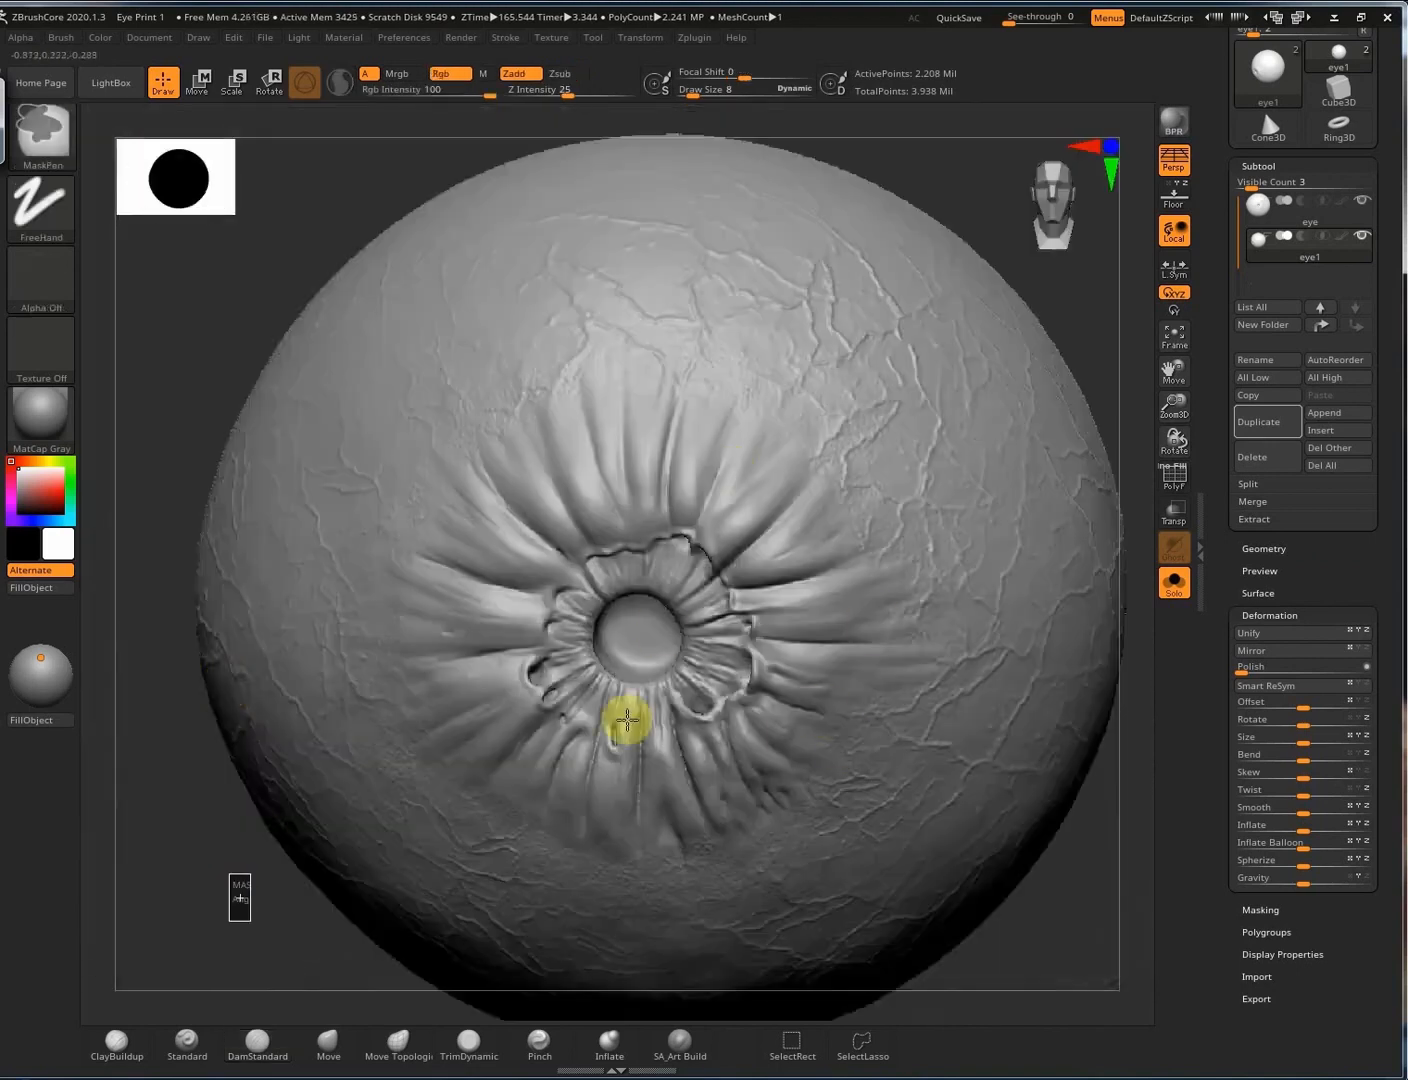
# Switch to the Standard brush and adjust its falloff, trying focal shift -32 before resetting it to 0.
pyautogui.moveTo(615, 632); pyautogui.dragTo(541, 611, button='right')
pyautogui.press('2')
pyautogui.moveTo(715, 496)
pyautogui.keyDown('ctrl'); pyautogui.mouseDown(button='right')
pyautogui.moveTo(1109, 457)
pyautogui.moveTo(589, 582)
pyautogui.mouseUp(button='right'); pyautogui.keyUp('ctrl')
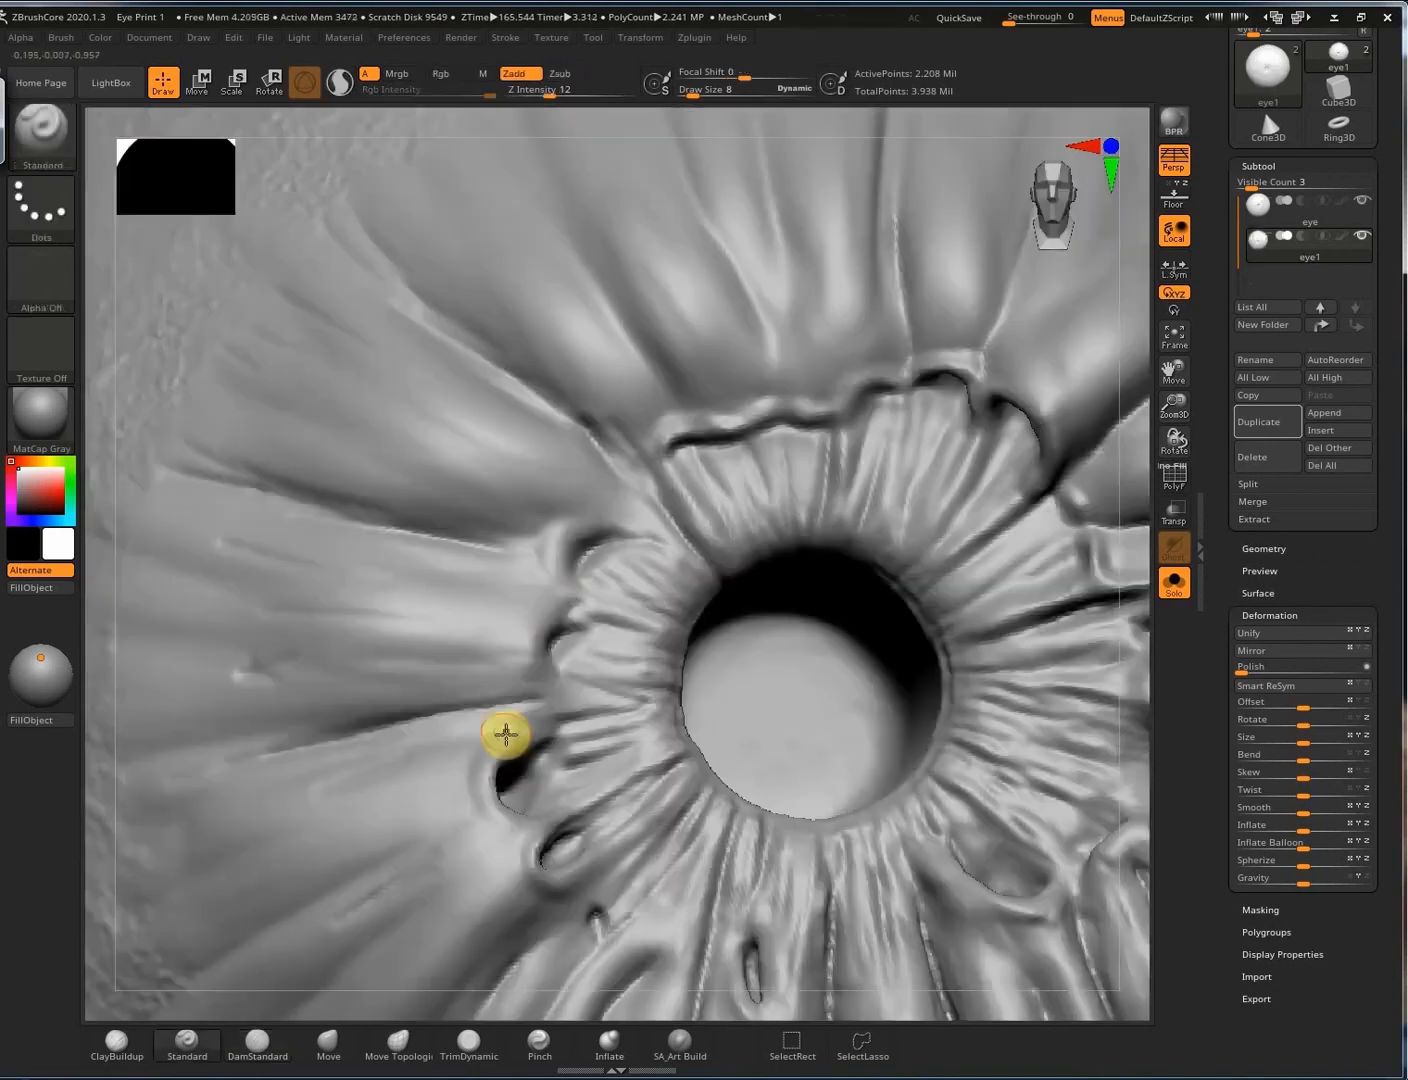
pyautogui.rightClick(506, 757)
pyautogui.click(508, 757)
pyautogui.keyDown('ctrl'); pyautogui.moveTo(541, 721); pyautogui.dragTo(560, 567, button='right'); pyautogui.keyUp('ctrl')
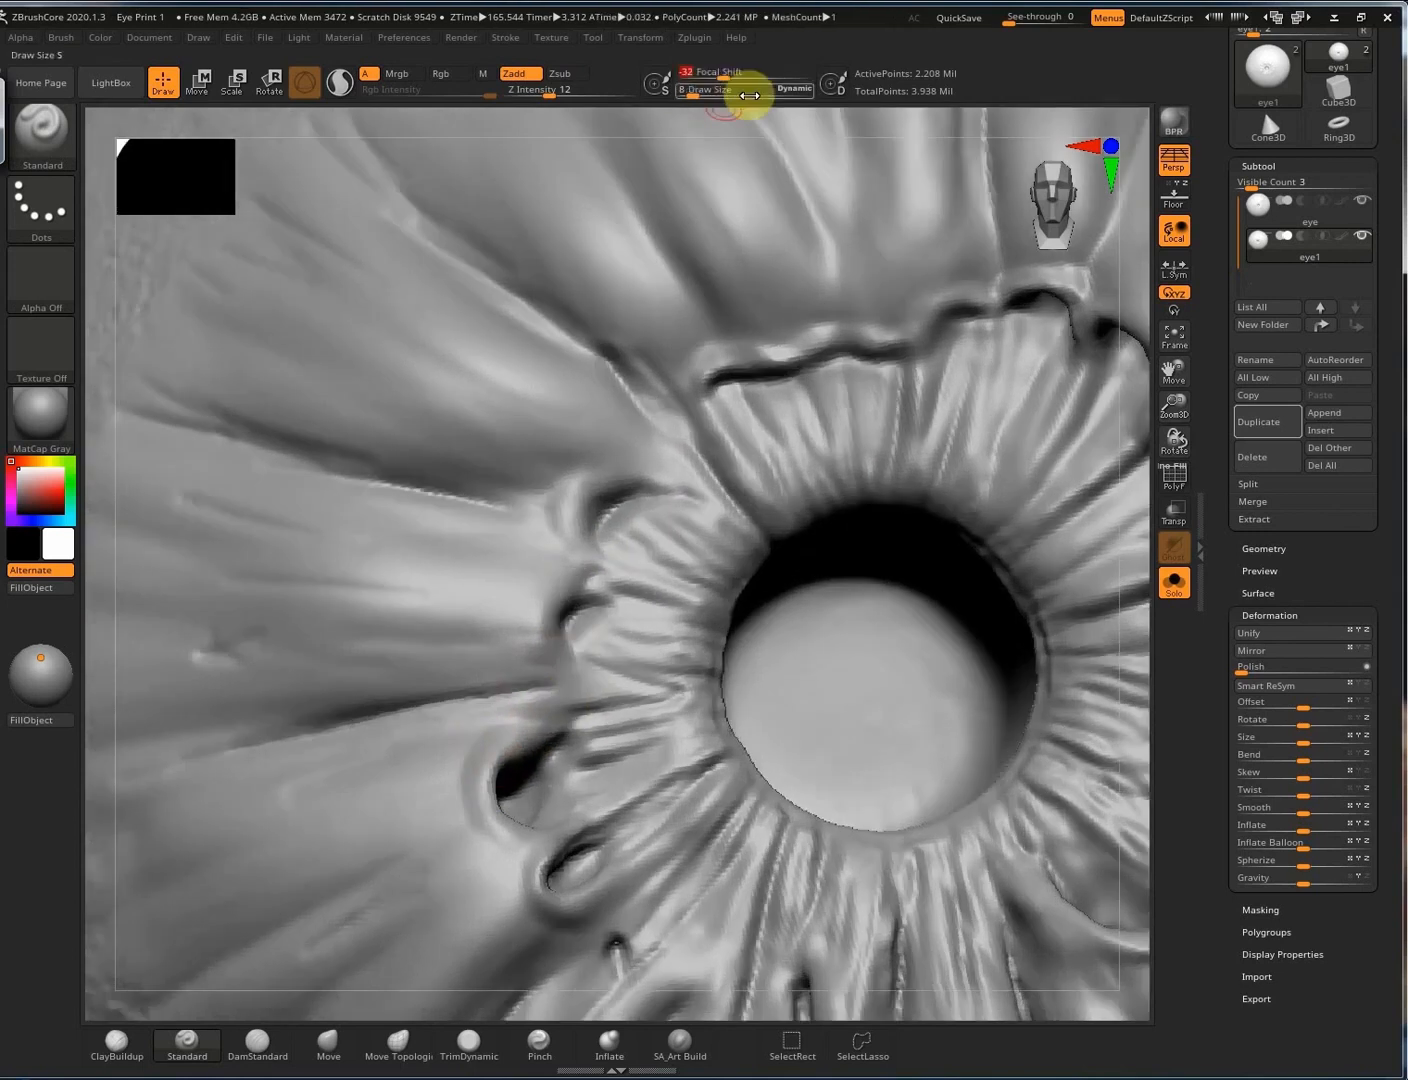
pyautogui.click(746, 77)
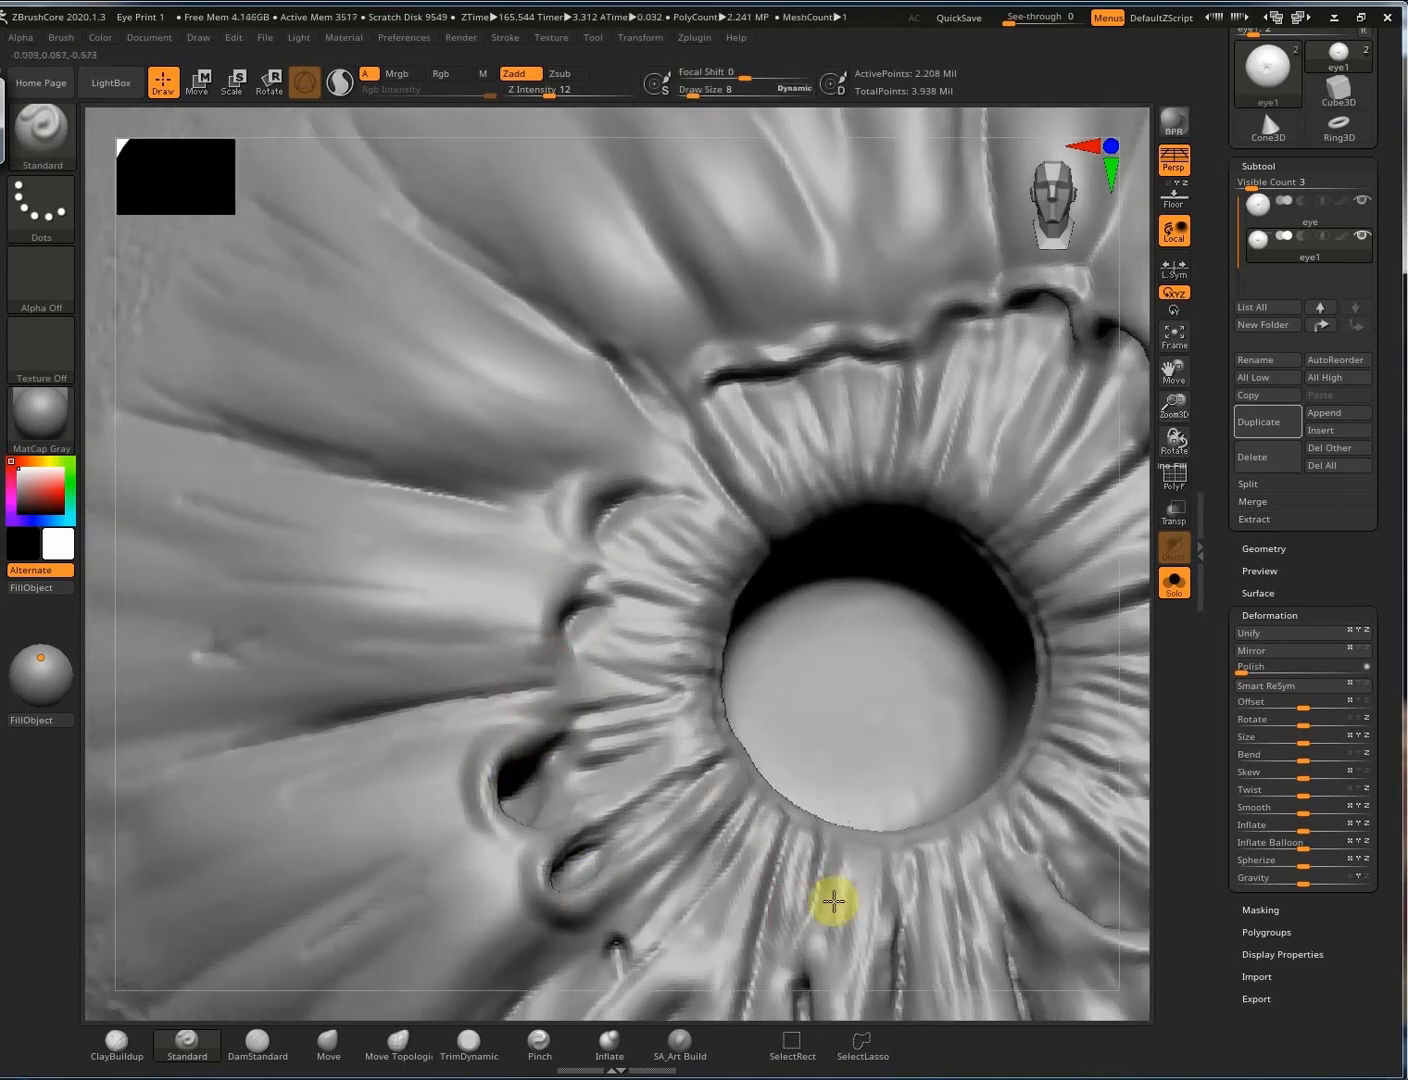
# Sculpt a thin crack below the pupil, deepen the left folds and build a rim around the small pocket.
pyautogui.moveTo(894, 868); pyautogui.dragTo(884, 976)
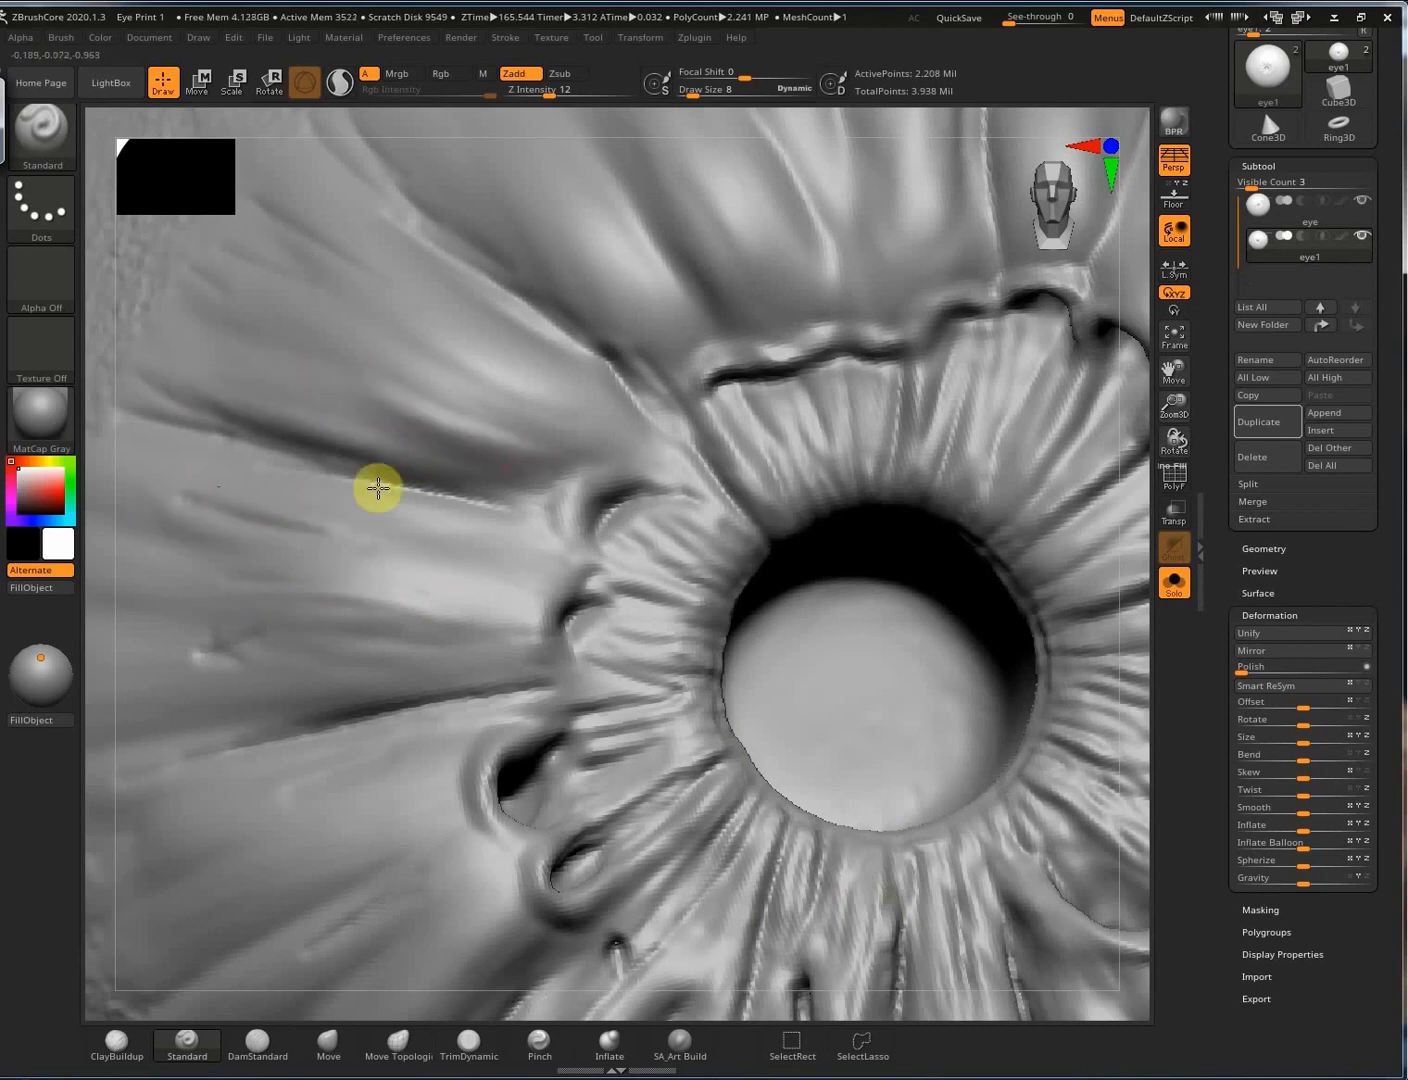
pyautogui.moveTo(588, 408); pyautogui.dragTo(445, 359)
pyautogui.moveTo(641, 481)
pyautogui.mouseDown()
pyautogui.moveTo(600, 505)
pyautogui.moveTo(589, 482)
pyautogui.moveTo(596, 549)
pyautogui.mouseUp()
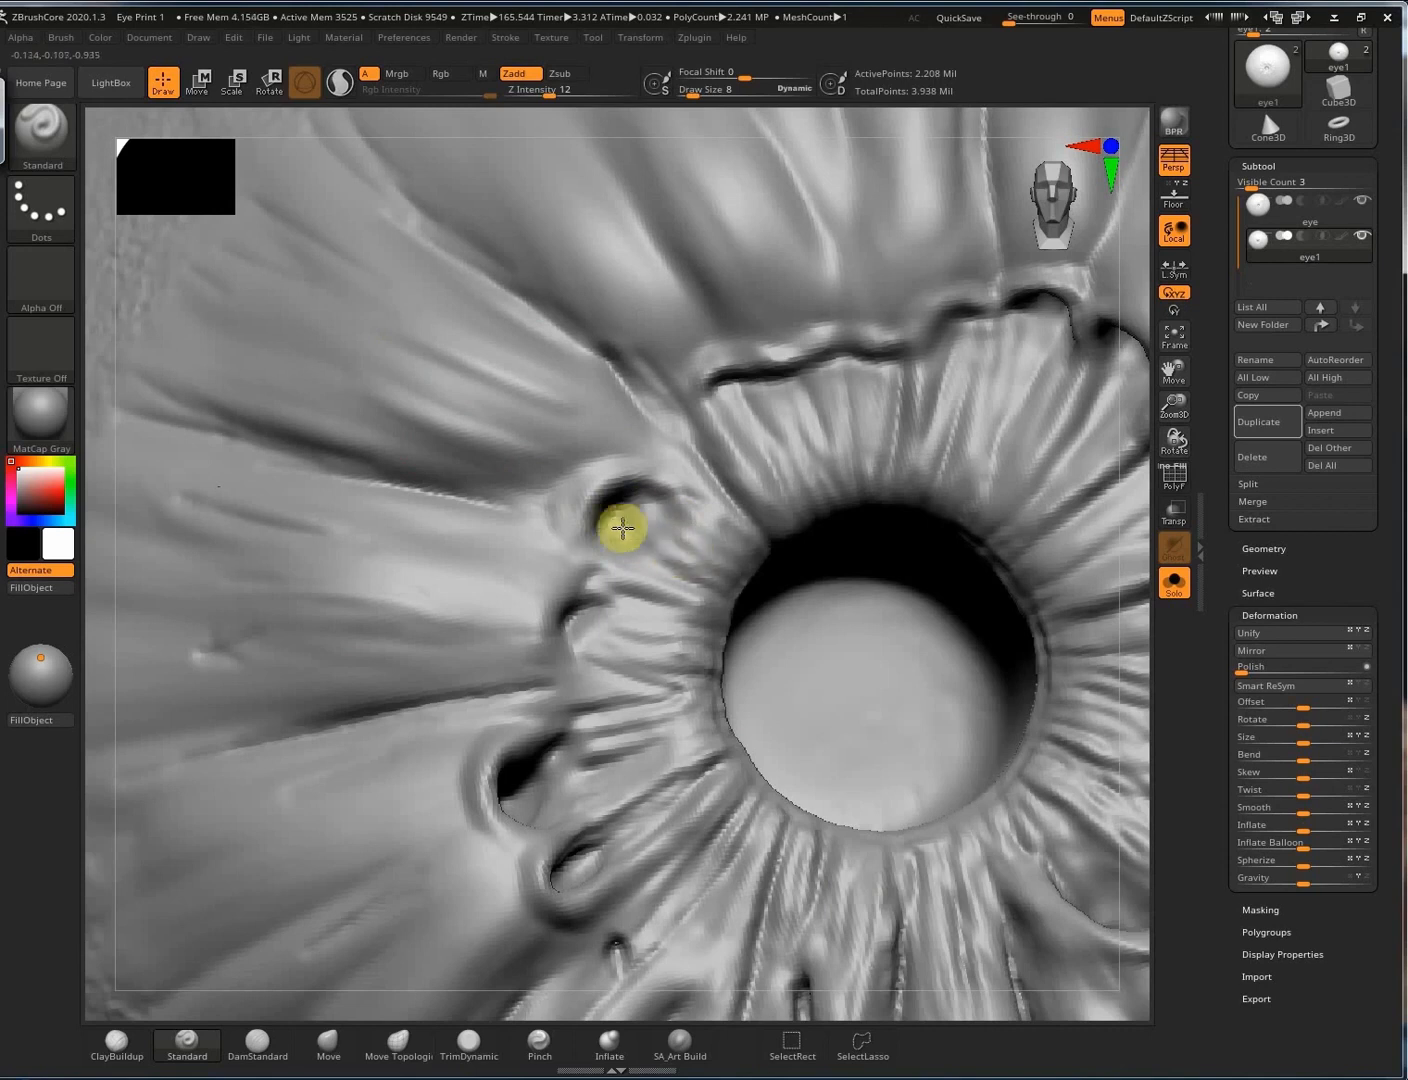
pyautogui.moveTo(654, 599); pyautogui.dragTo(753, 608)
pyautogui.moveTo(640, 650); pyautogui.dragTo(731, 658)
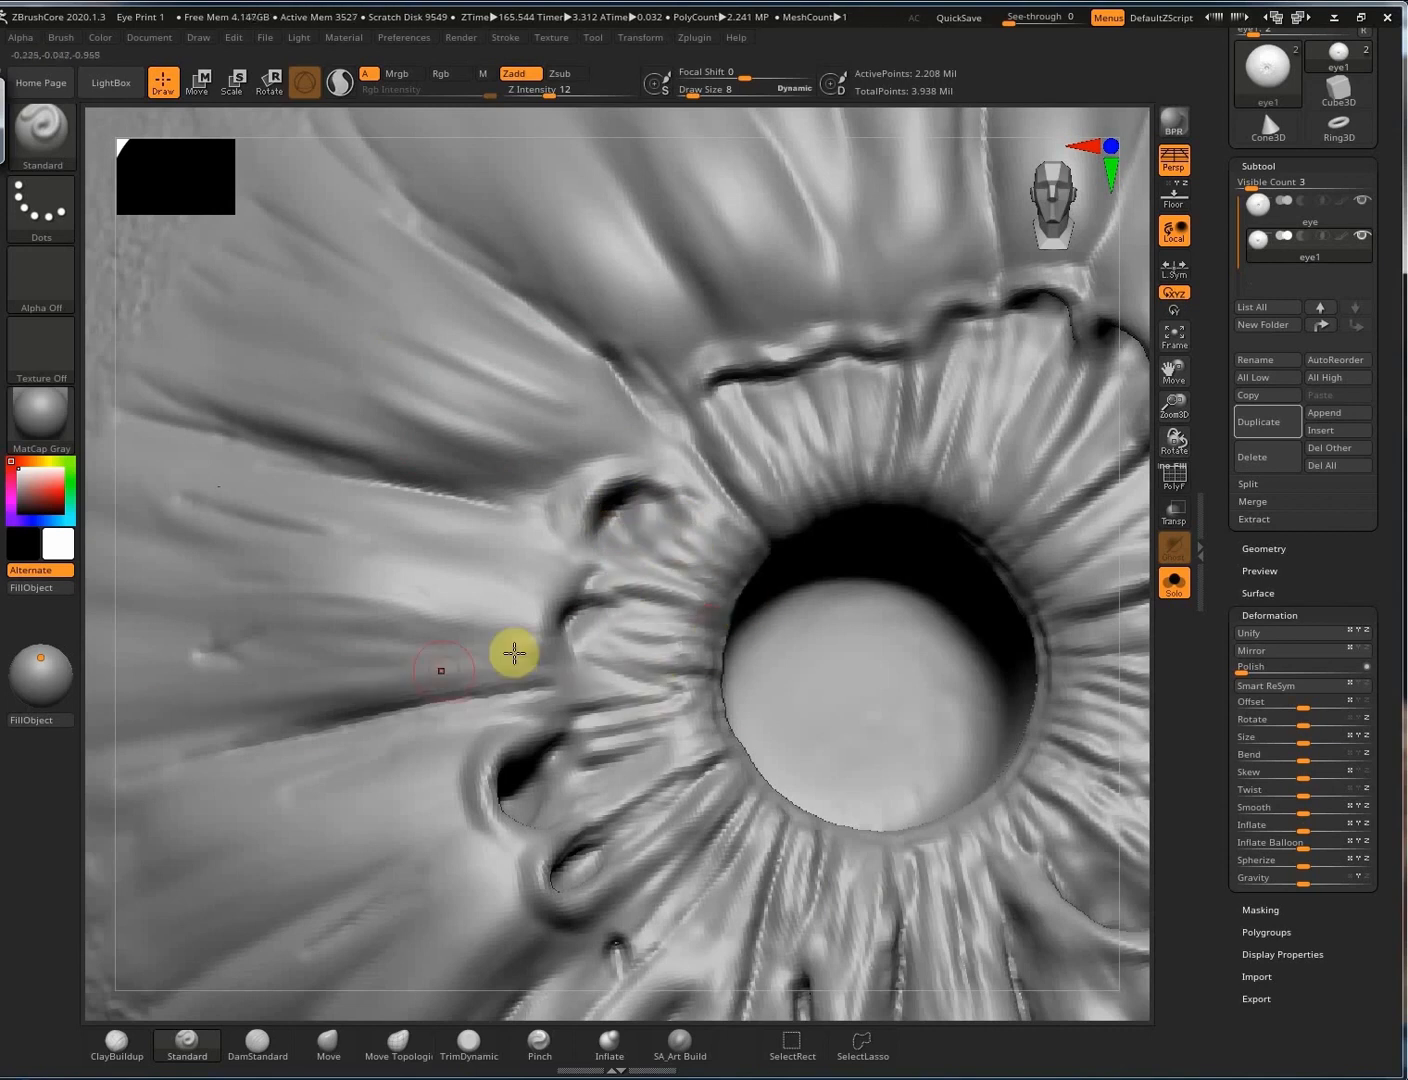
pyautogui.keyDown('alt'); pyautogui.moveTo(955, 408); pyautogui.dragTo(808, 704, button='right'); pyautogui.keyUp('alt')
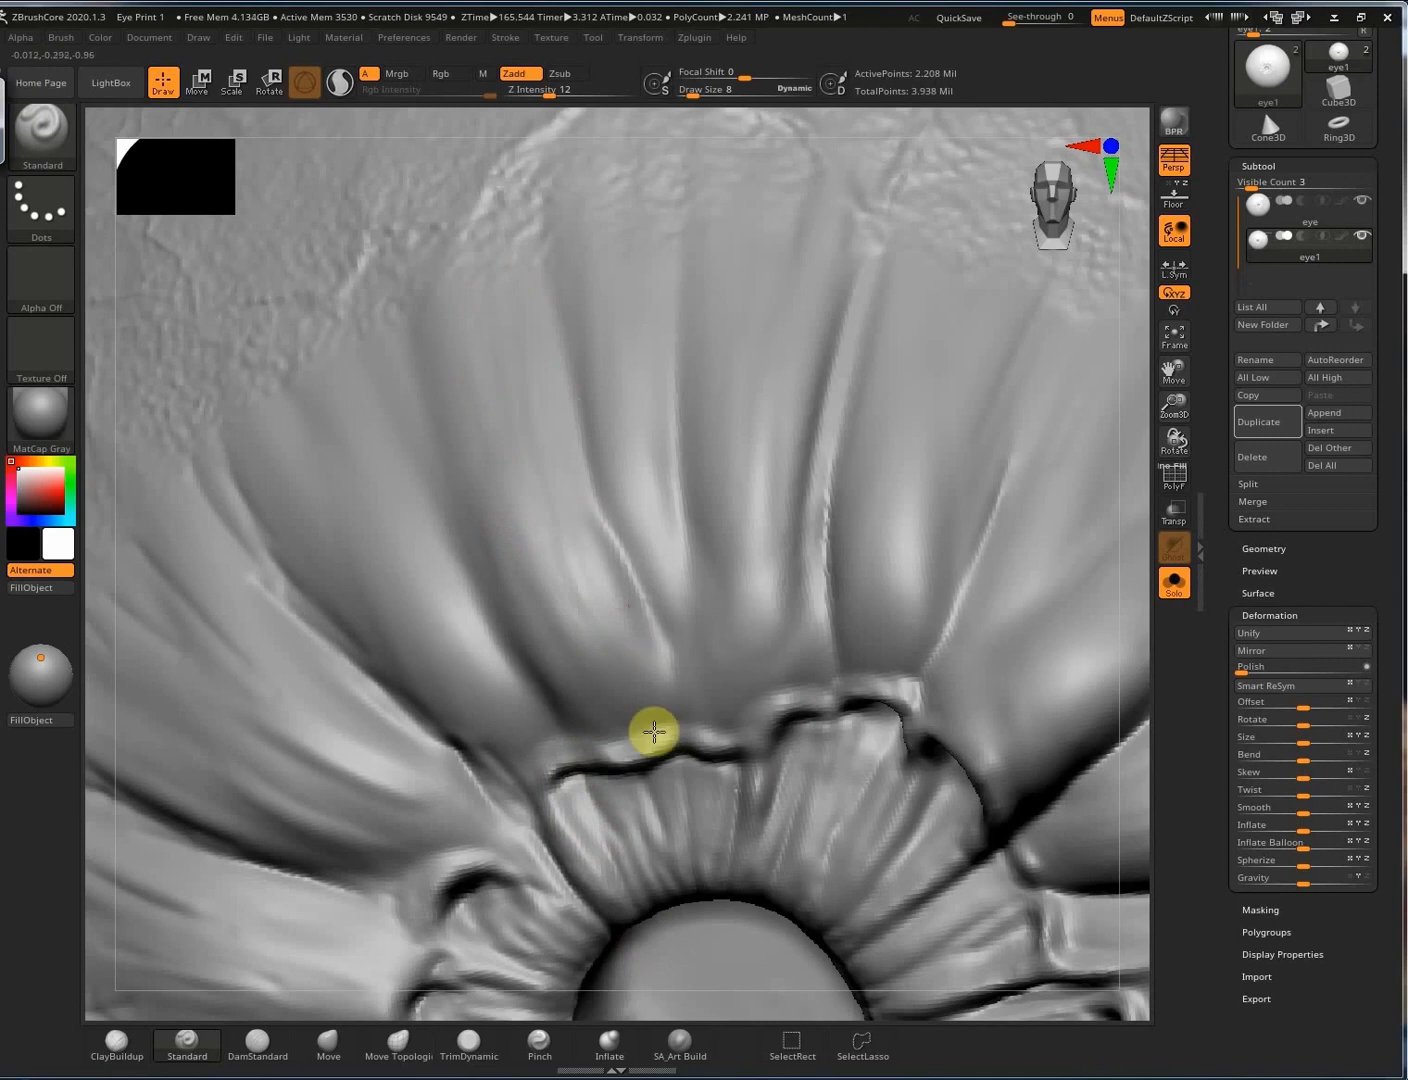
# Carve a darker groove and vein-like streaks down the upper, right-hand and left folds.
pyautogui.moveTo(778, 352); pyautogui.dragTo(753, 617)
pyautogui.moveTo(939, 290); pyautogui.dragTo(933, 638)
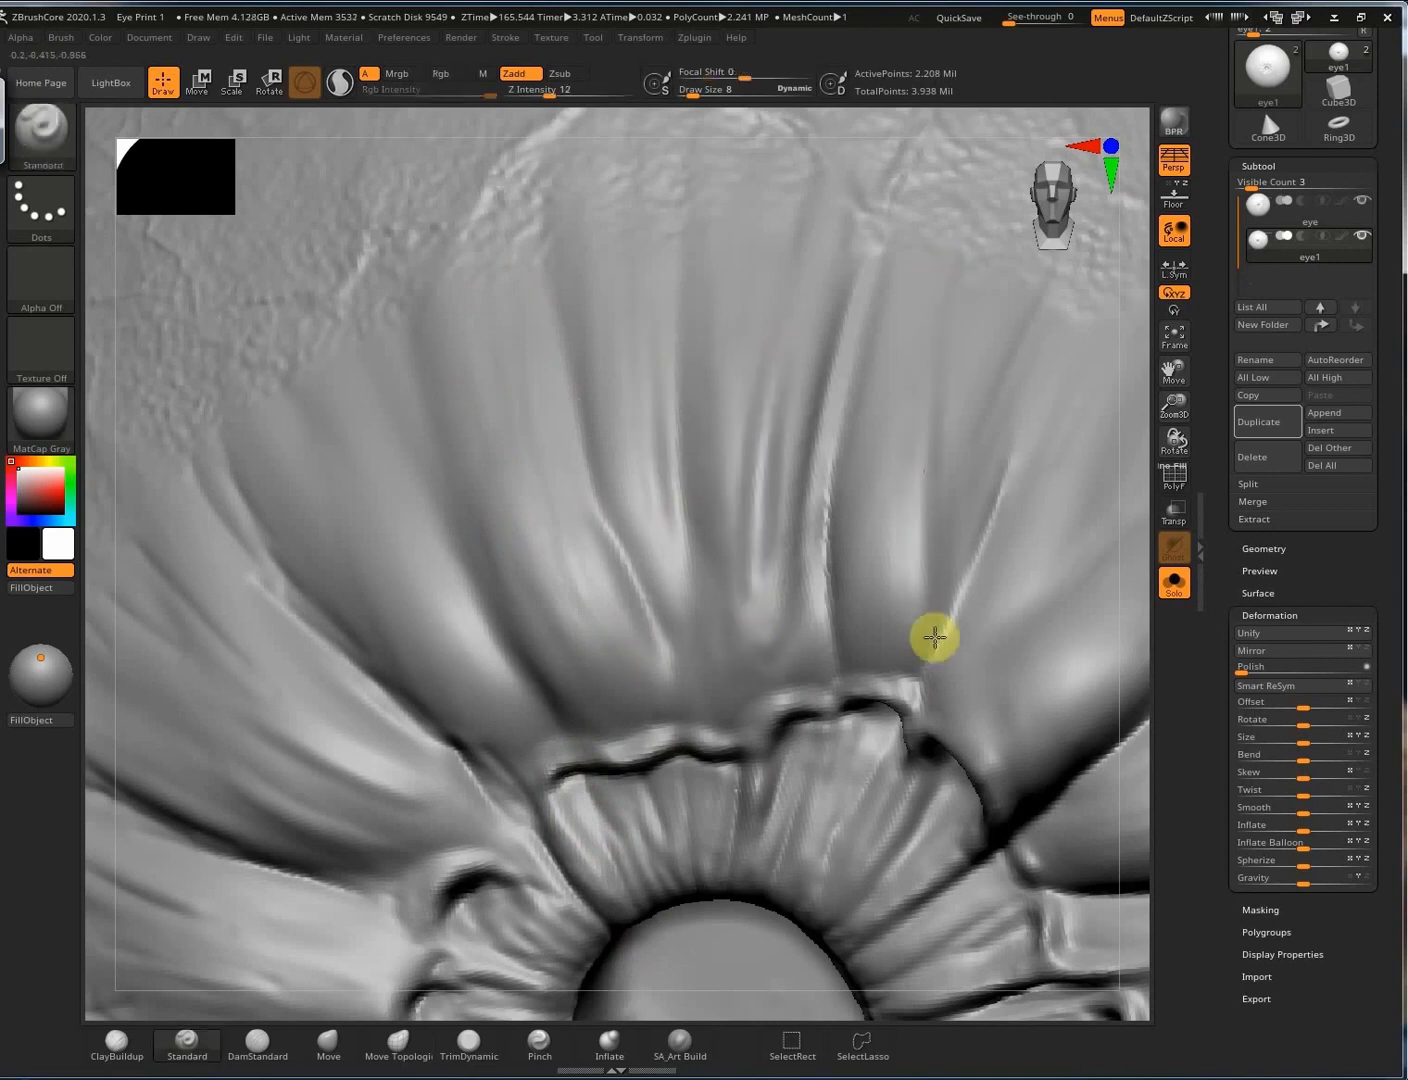
pyautogui.moveTo(876, 387); pyautogui.dragTo(890, 601)
pyautogui.moveTo(350, 569); pyautogui.dragTo(387, 436, button='right')
pyautogui.moveTo(388, 438); pyautogui.dragTo(500, 704)
pyautogui.moveTo(846, 622); pyautogui.dragTo(867, 512, button='right')
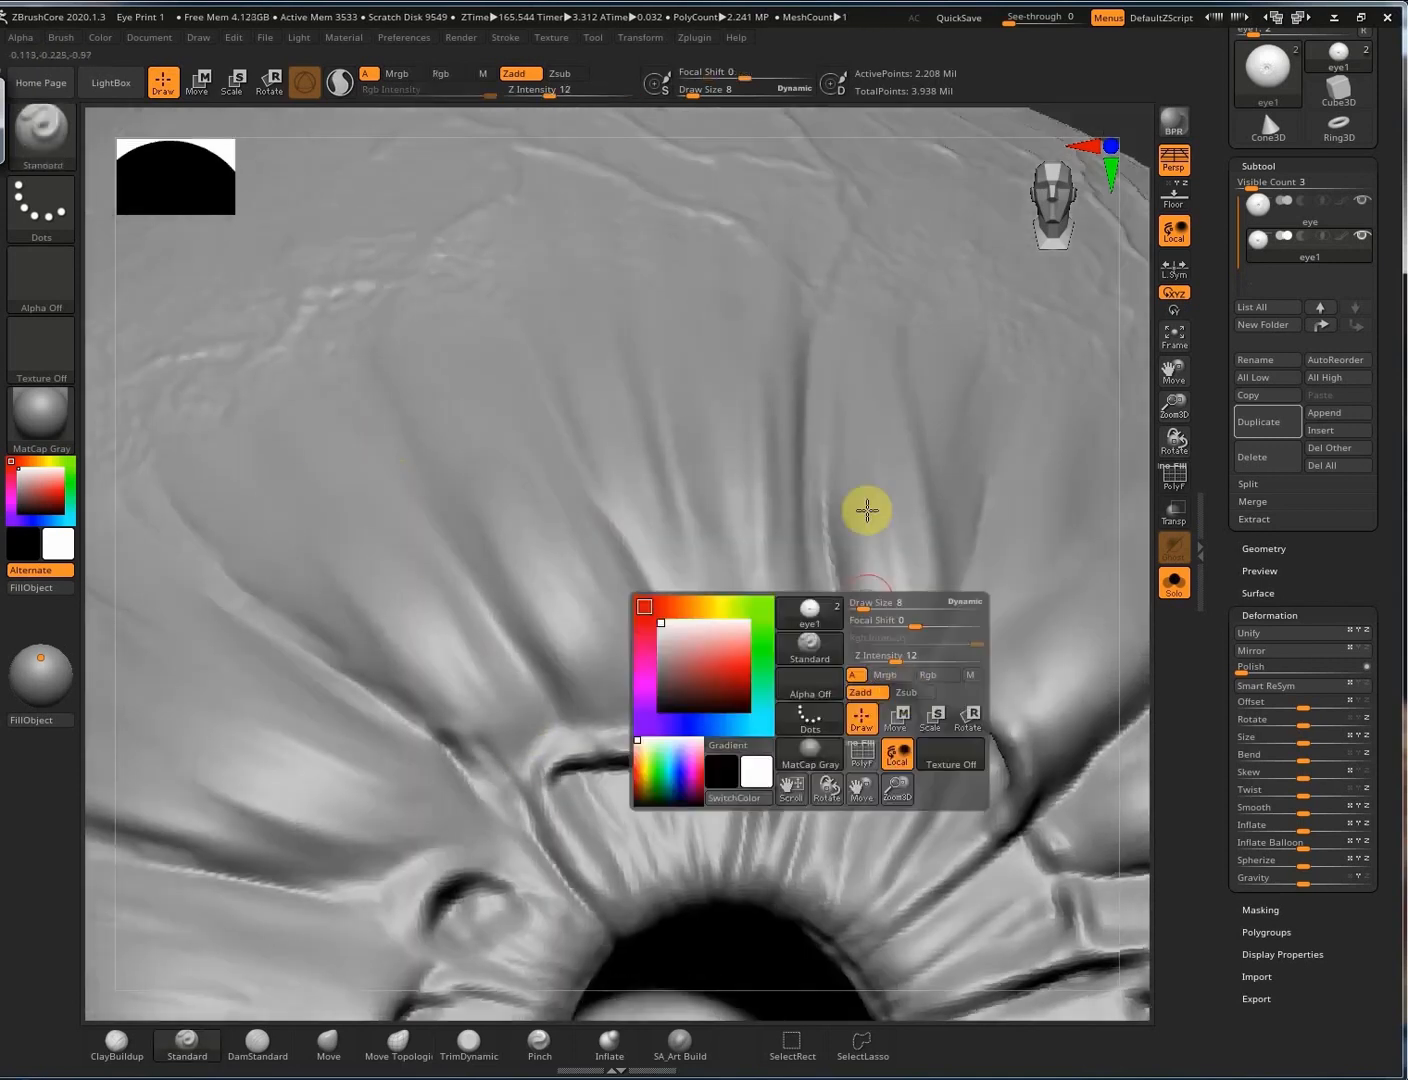
pyautogui.moveTo(613, 690); pyautogui.dragTo(391, 732, button='right')
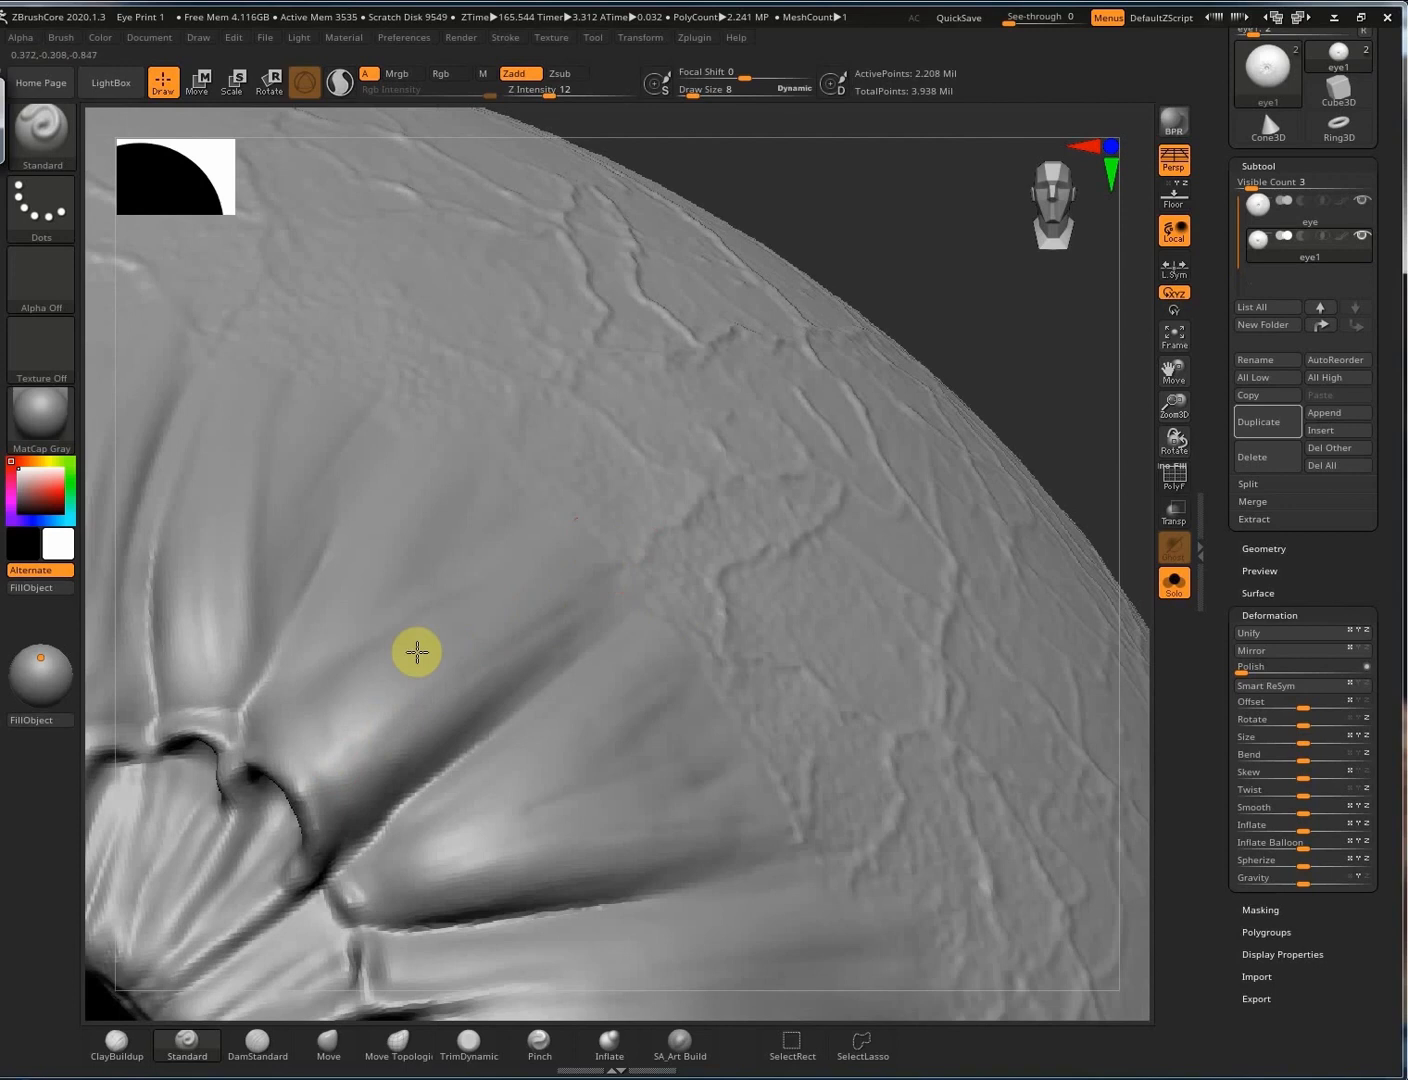
# Bring the eye back to a front view and collapse the Deformation settings.
pyautogui.moveTo(739, 729); pyautogui.dragTo(776, 580, button='right')
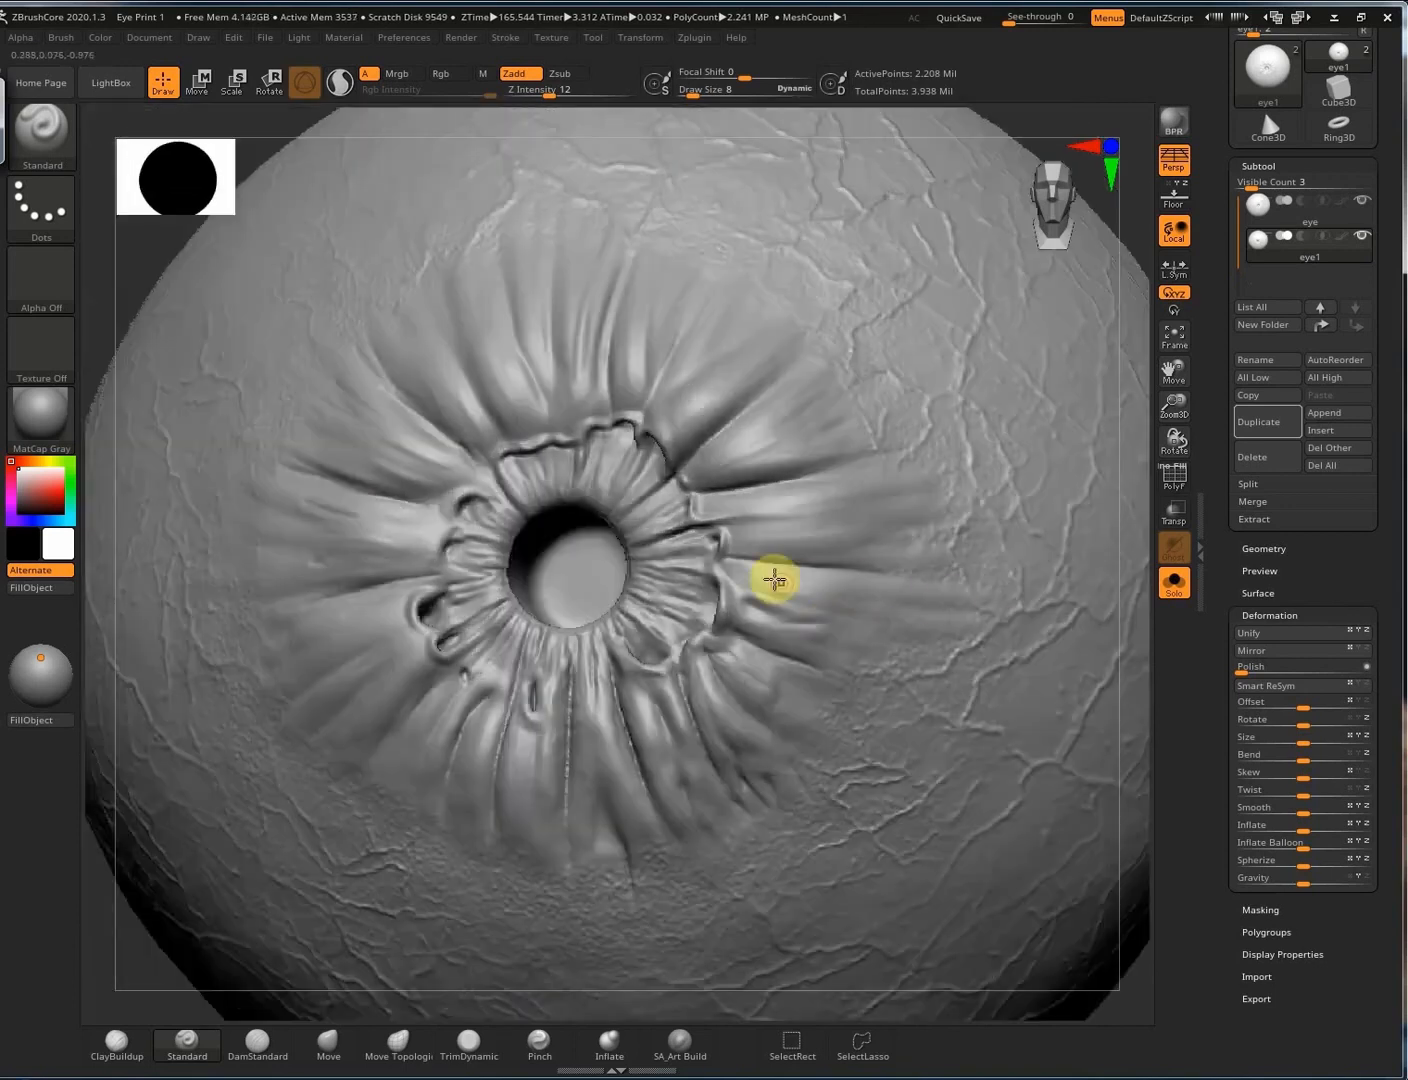
pyautogui.moveTo(787, 770)
pyautogui.mouseDown(button='right')
pyautogui.moveTo(742, 668)
pyautogui.moveTo(770, 644)
pyautogui.moveTo(490, 551)
pyautogui.mouseUp(button='right')
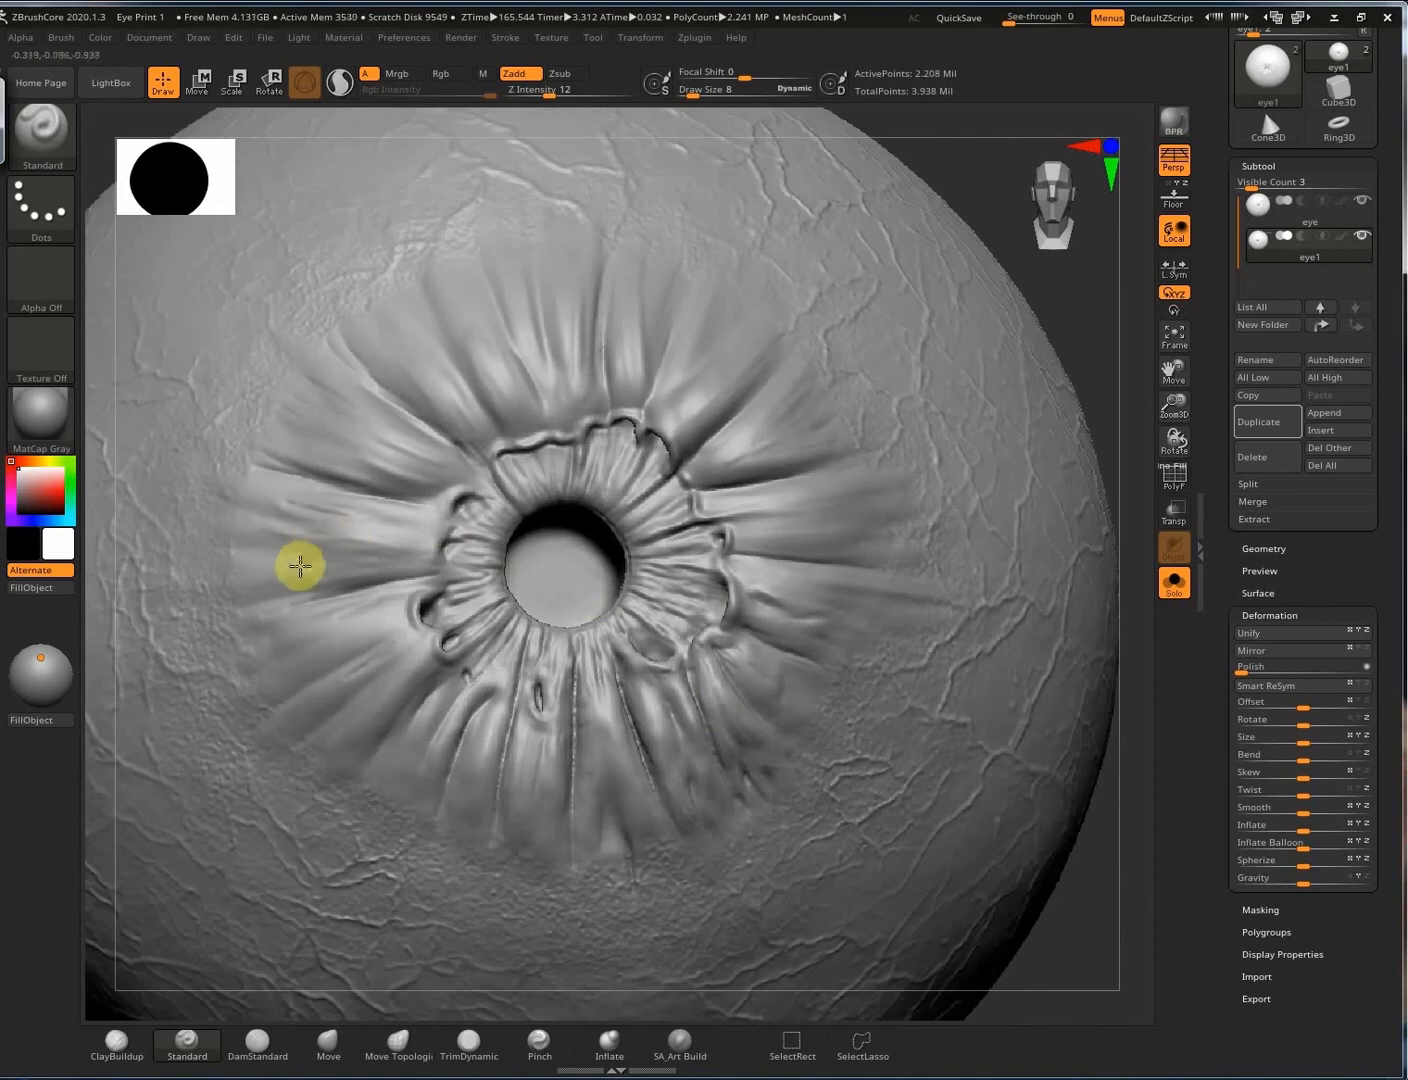
pyautogui.keyDown('ctrl'); pyautogui.moveTo(705, 611); pyautogui.dragTo(725, 520, button='right'); pyautogui.keyUp('ctrl')
pyautogui.moveTo(885, 657)
pyautogui.mouseDown(button='right')
pyautogui.moveTo(1114, 569)
pyautogui.moveTo(885, 677)
pyautogui.moveTo(1016, 709)
pyautogui.mouseUp(button='right')
pyautogui.moveTo(799, 501)
pyautogui.mouseDown(button='right')
pyautogui.moveTo(1094, 476)
pyautogui.moveTo(948, 435)
pyautogui.mouseUp(button='right')
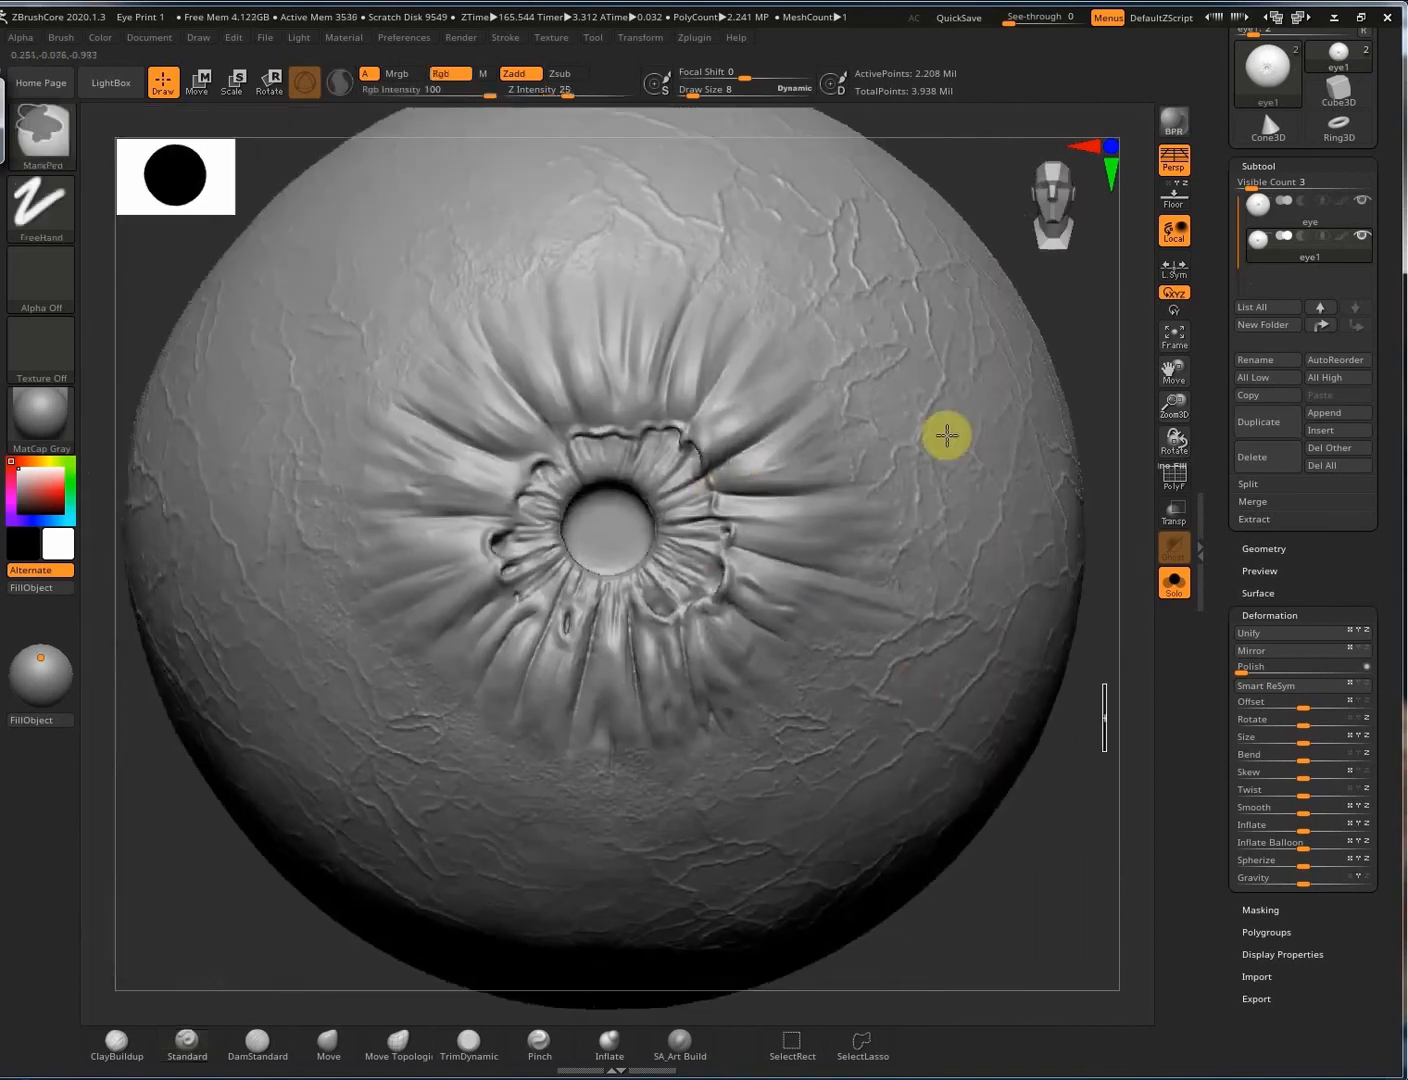
pyautogui.moveTo(912, 618)
pyautogui.keyDown('ctrl'); pyautogui.mouseDown(button='right')
pyautogui.moveTo(848, 559)
pyautogui.moveTo(861, 544)
pyautogui.moveTo(695, 588)
pyautogui.moveTo(695, 534)
pyautogui.moveTo(815, 511)
pyautogui.mouseUp(button='right'); pyautogui.keyUp('ctrl')
pyautogui.click(1271, 614)
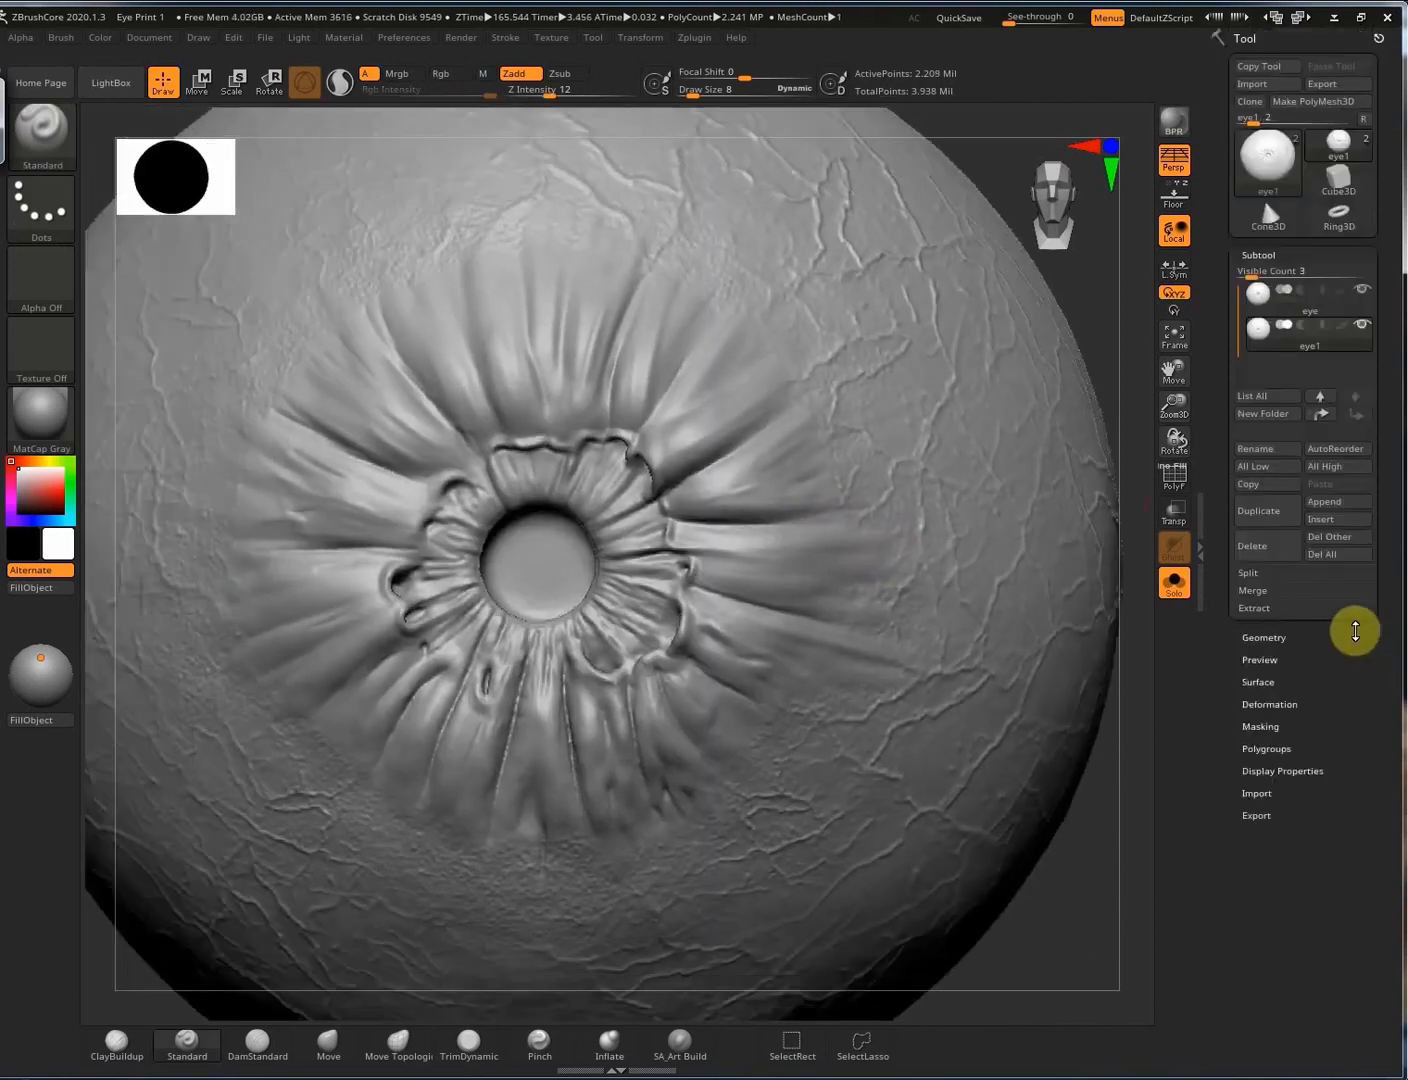
# Set the Standard brush to a Spray stroke with Alpha 07 as the speckle stamp.
pyautogui.moveTo(690, 627)
pyautogui.mouseDown(button='right')
pyautogui.moveTo(660, 612)
pyautogui.moveTo(550, 664)
pyautogui.moveTo(663, 682)
pyautogui.moveTo(643, 661)
pyautogui.moveTo(699, 644)
pyautogui.moveTo(993, 621)
pyautogui.mouseUp(button='right')
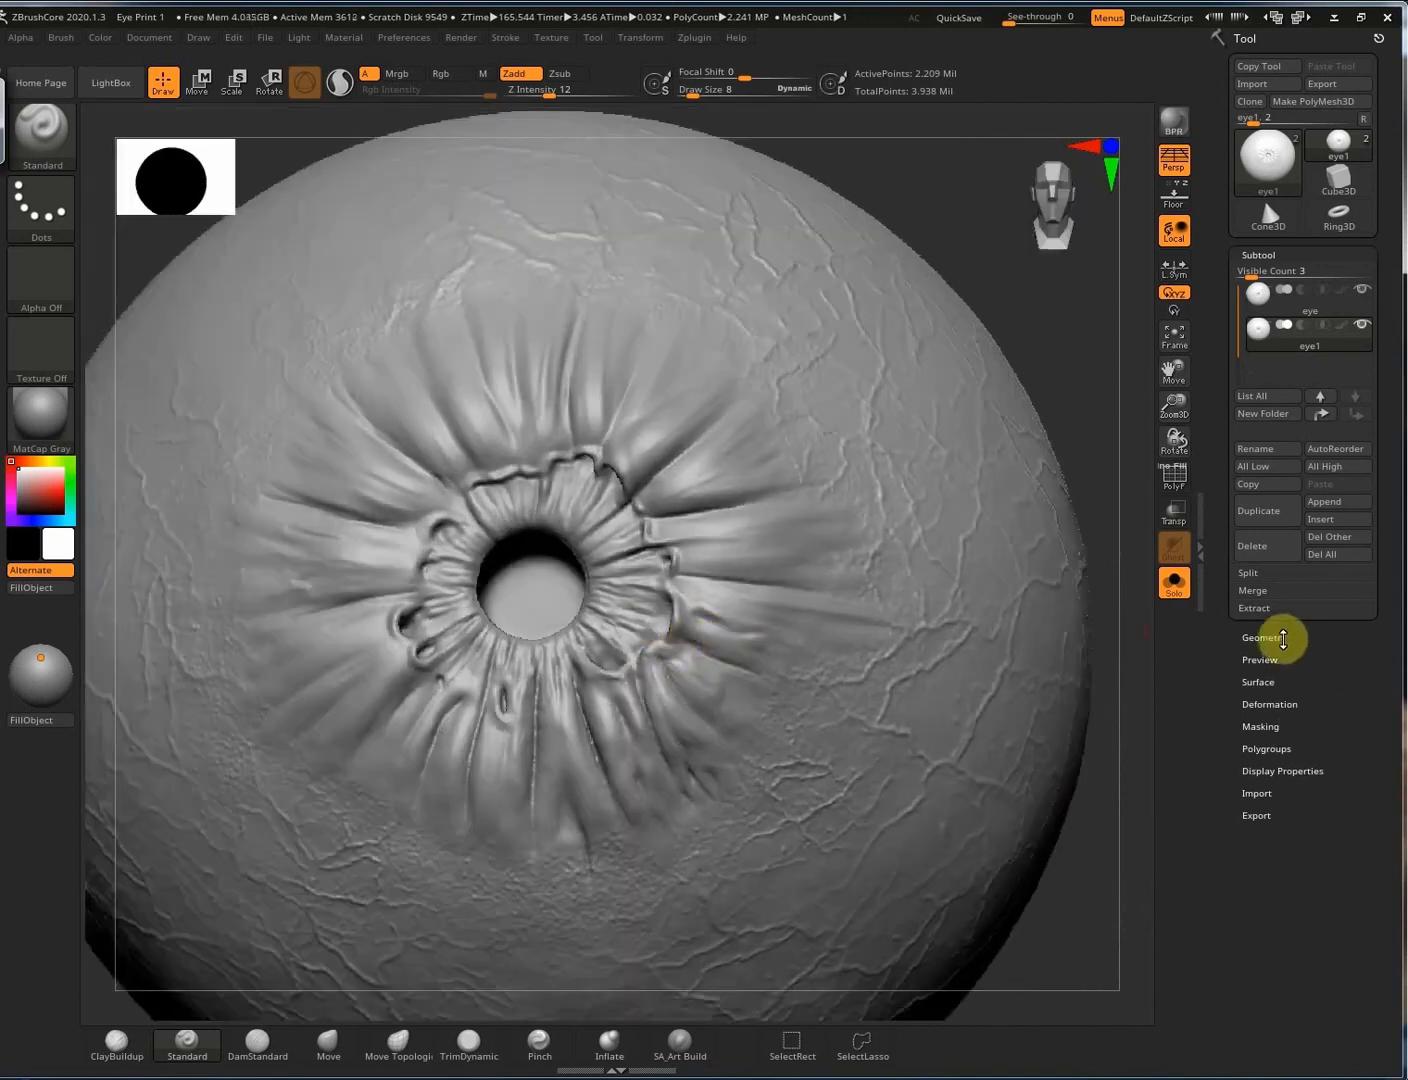
pyautogui.click(1280, 684)
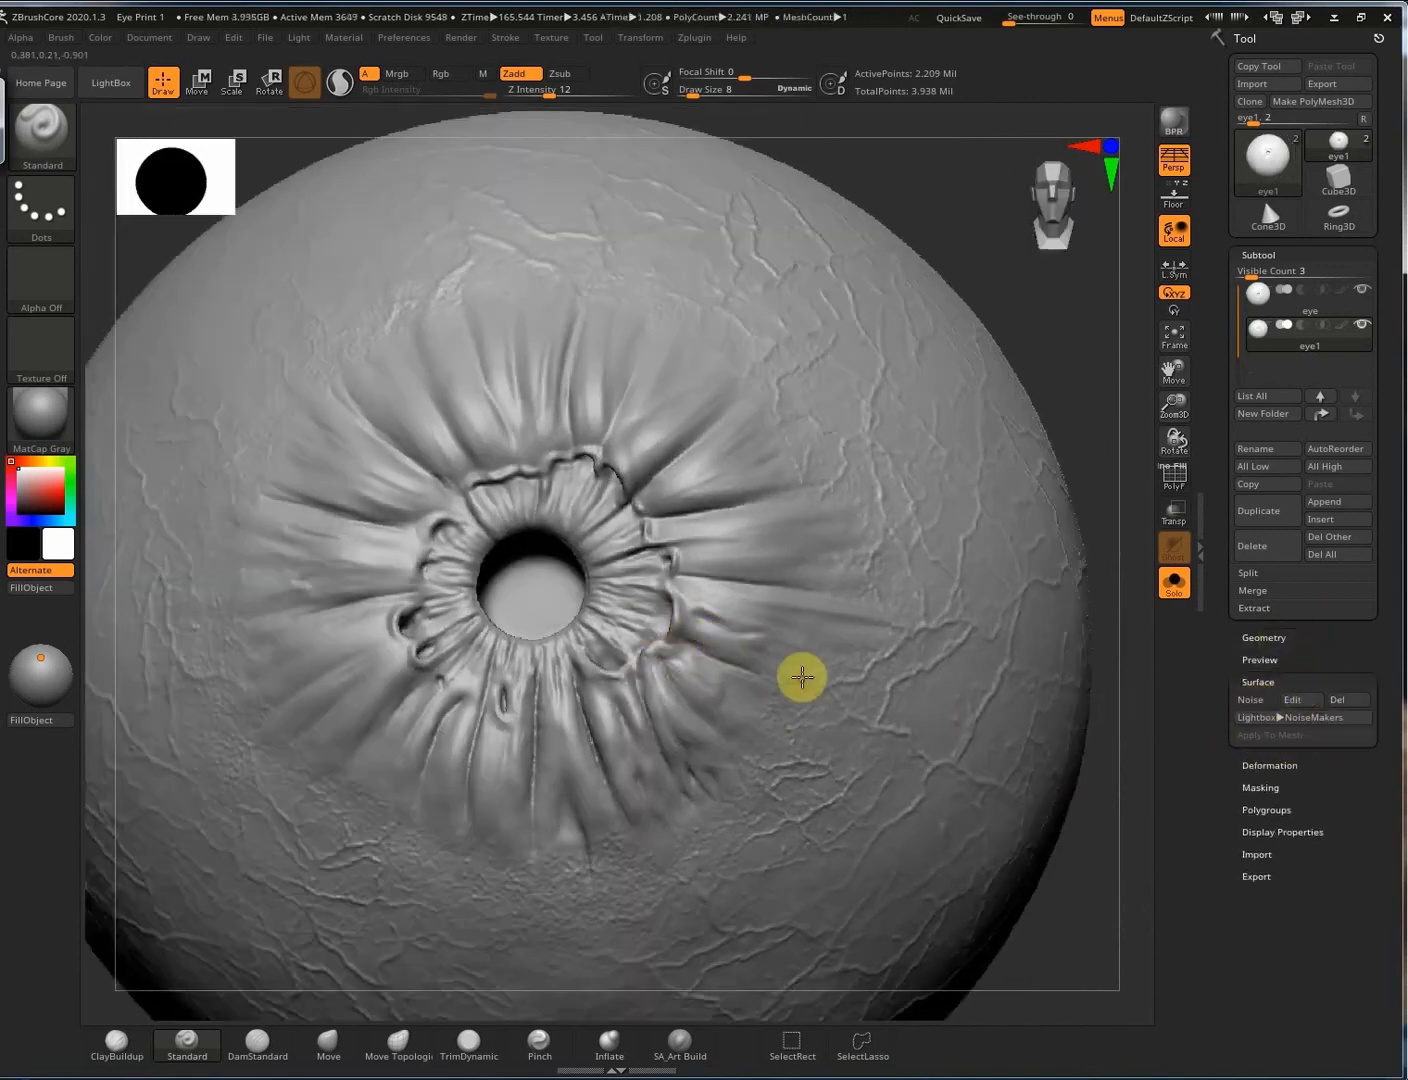
pyautogui.moveTo(655, 645); pyautogui.dragTo(550, 685, button='right')
pyautogui.click(41, 206)
pyautogui.click(414, 232)
pyautogui.click(40, 278)
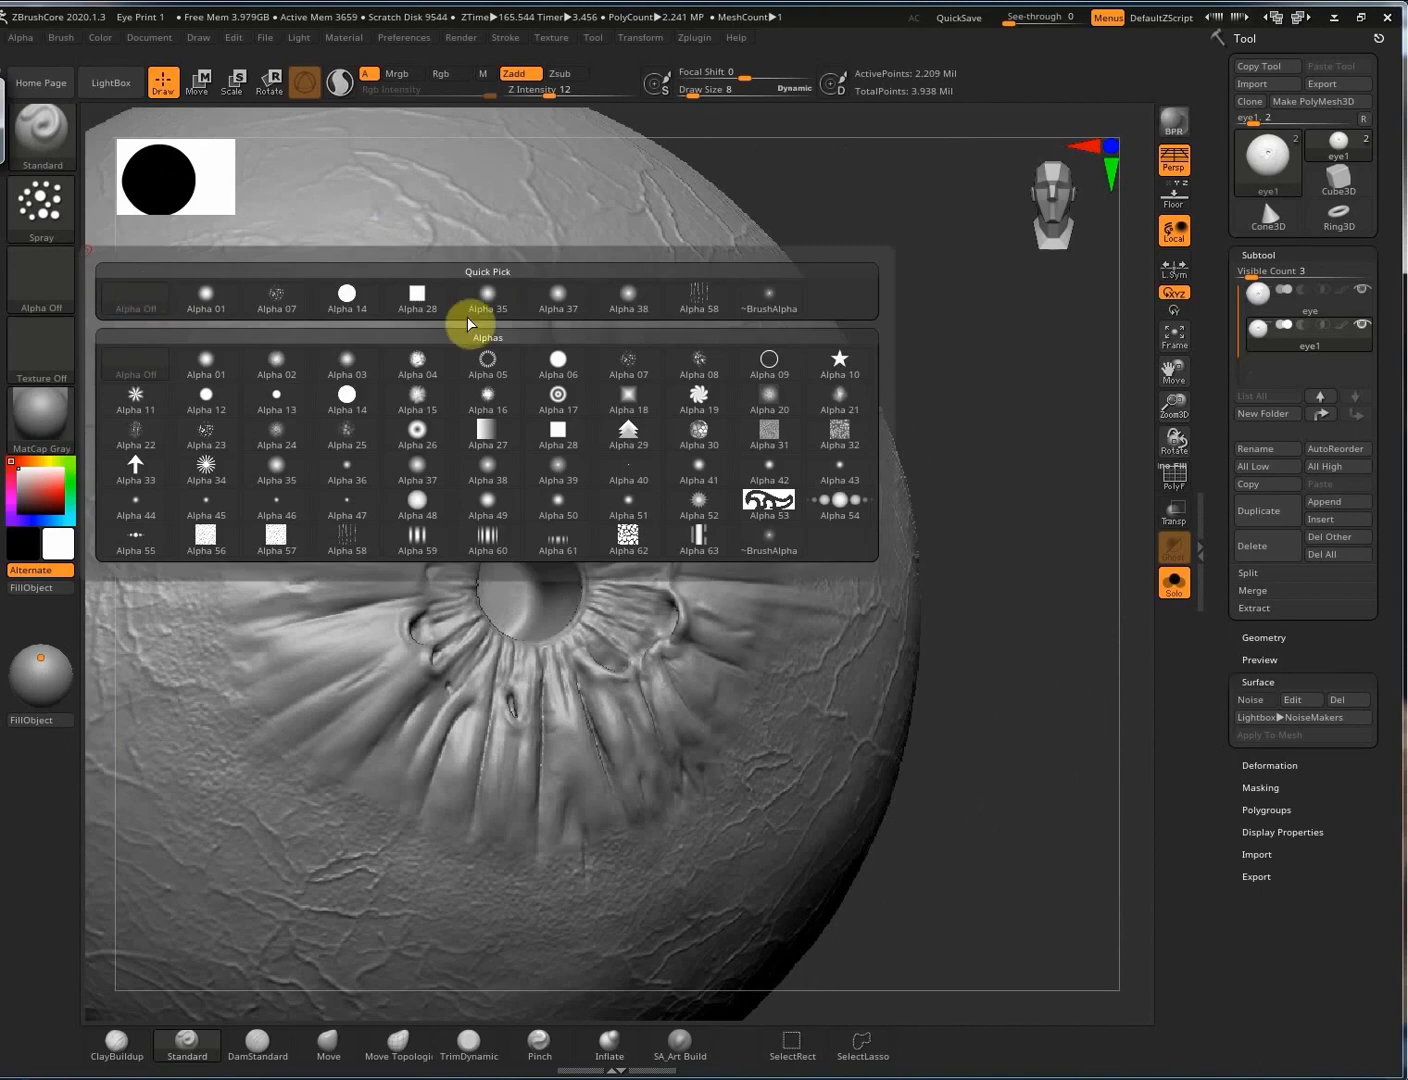
pyautogui.click(277, 295)
# Spray bumpy speckled texture across the central iris ridges.
pyautogui.moveTo(941, 711)
pyautogui.keyDown('alt'); pyautogui.mouseDown()
pyautogui.moveTo(1088, 654)
pyautogui.moveTo(1100, 880)
pyautogui.mouseUp(); pyautogui.keyUp('alt')
pyautogui.keyDown('alt'); pyautogui.moveTo(898, 1005); pyautogui.dragTo(1036, 541); pyautogui.keyUp('alt')
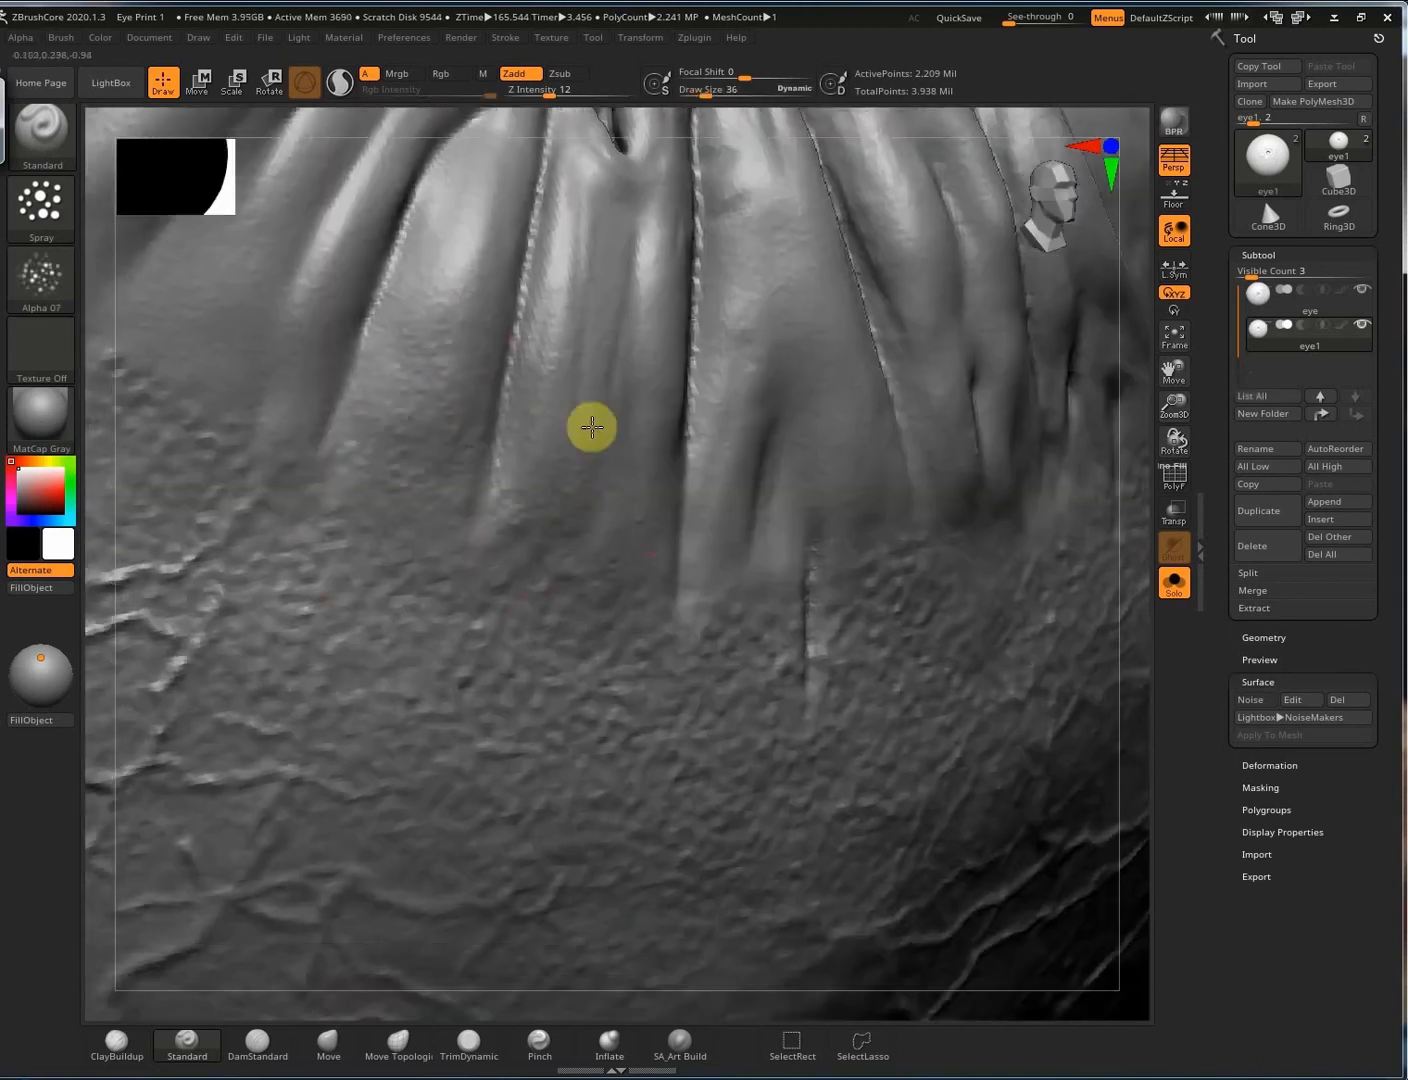
pyautogui.moveTo(836, 428)
pyautogui.mouseDown(button='right')
pyautogui.moveTo(591, 494)
pyautogui.moveTo(446, 722)
pyautogui.mouseUp(button='right')
pyautogui.keyDown('alt'); pyautogui.moveTo(753, 647); pyautogui.dragTo(926, 827, button='right'); pyautogui.keyUp('alt')
pyautogui.moveTo(770, 518)
pyautogui.keyDown('alt'); pyautogui.mouseDown(button='right')
pyautogui.moveTo(572, 531)
pyautogui.moveTo(389, 583)
pyautogui.mouseUp(button='right'); pyautogui.keyUp('alt')
pyautogui.keyDown('alt'); pyautogui.moveTo(886, 523); pyautogui.dragTo(901, 987, button='right'); pyautogui.keyUp('alt')
pyautogui.moveTo(691, 520)
pyautogui.mouseDown()
pyautogui.moveTo(732, 661)
pyautogui.moveTo(666, 763)
pyautogui.mouseUp()
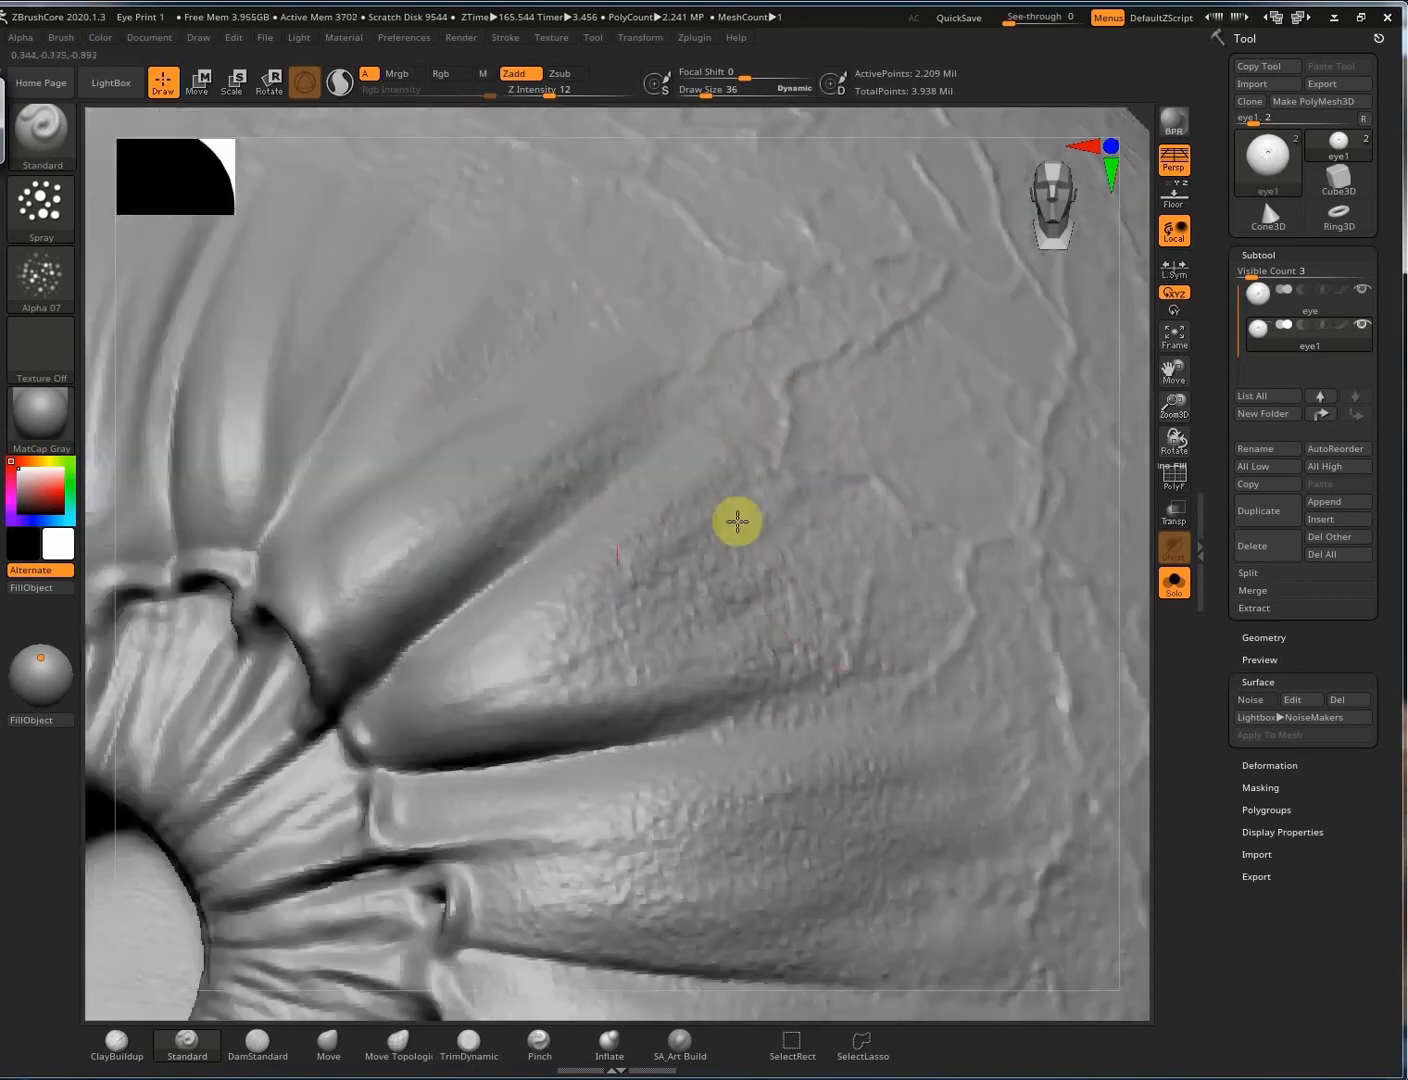
pyautogui.keyDown('alt'); pyautogui.moveTo(815, 530); pyautogui.dragTo(1232, 655, button='right'); pyautogui.keyUp('alt')
pyautogui.moveTo(411, 265)
pyautogui.keyDown('alt'); pyautogui.mouseDown(button='right')
pyautogui.moveTo(752, 374)
pyautogui.moveTo(720, 290)
pyautogui.mouseUp(button='right'); pyautogui.keyUp('alt')
pyautogui.moveTo(733, 639); pyautogui.dragTo(838, 631)
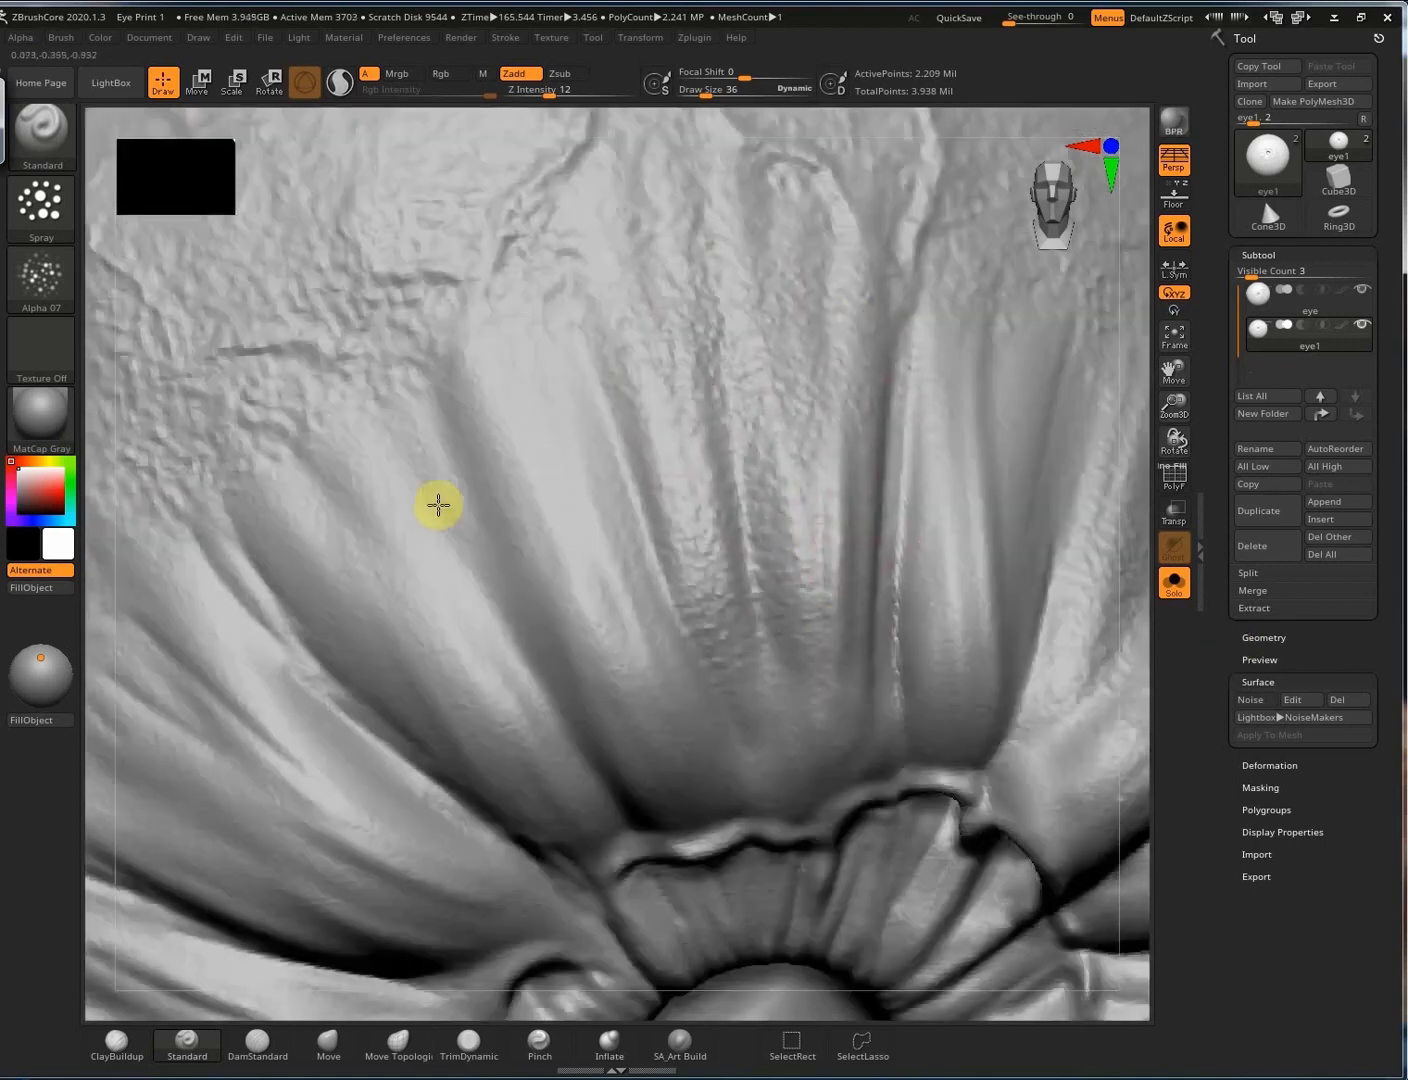
pyautogui.moveTo(1039, 330)
pyautogui.keyDown('alt'); pyautogui.mouseDown(button='right')
pyautogui.moveTo(401, 459)
pyautogui.moveTo(1019, 385)
pyautogui.mouseUp(button='right'); pyautogui.keyUp('alt')
# Reduce the brush size to 28, then set the alpha to Off and the stroke to Dots.
pyautogui.keyDown('alt'); pyautogui.moveTo(300, 467); pyautogui.dragTo(754, 394, button='right'); pyautogui.keyUp('alt')
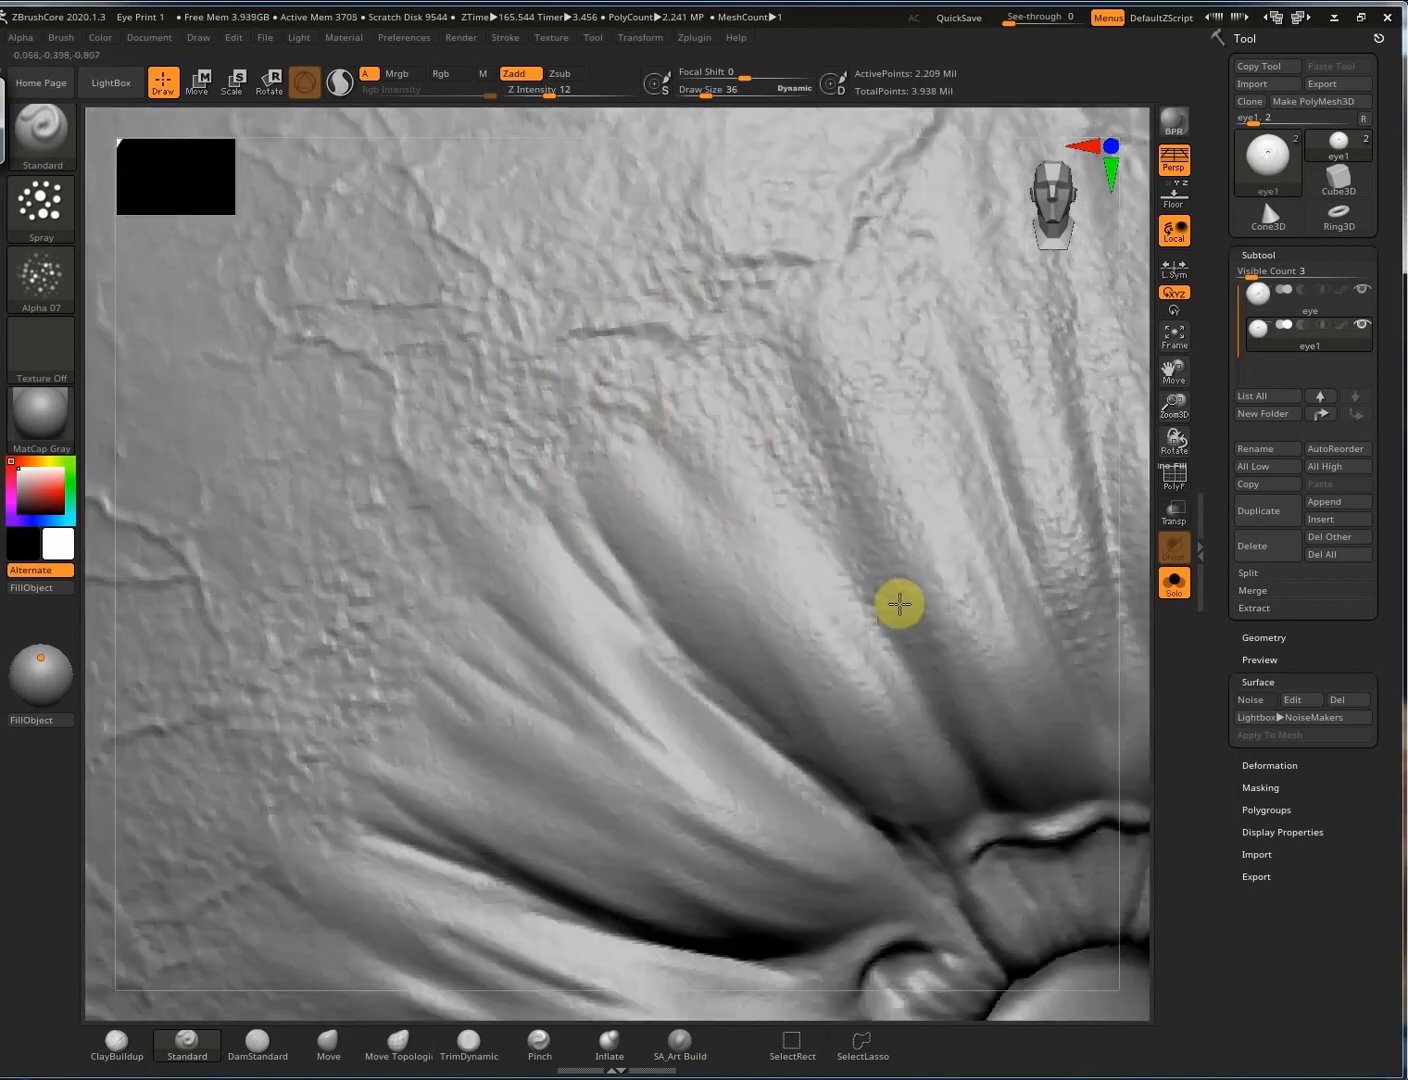
pyautogui.keyDown('alt'); pyautogui.moveTo(646, 289); pyautogui.dragTo(605, 269, button='right'); pyautogui.keyUp('alt')
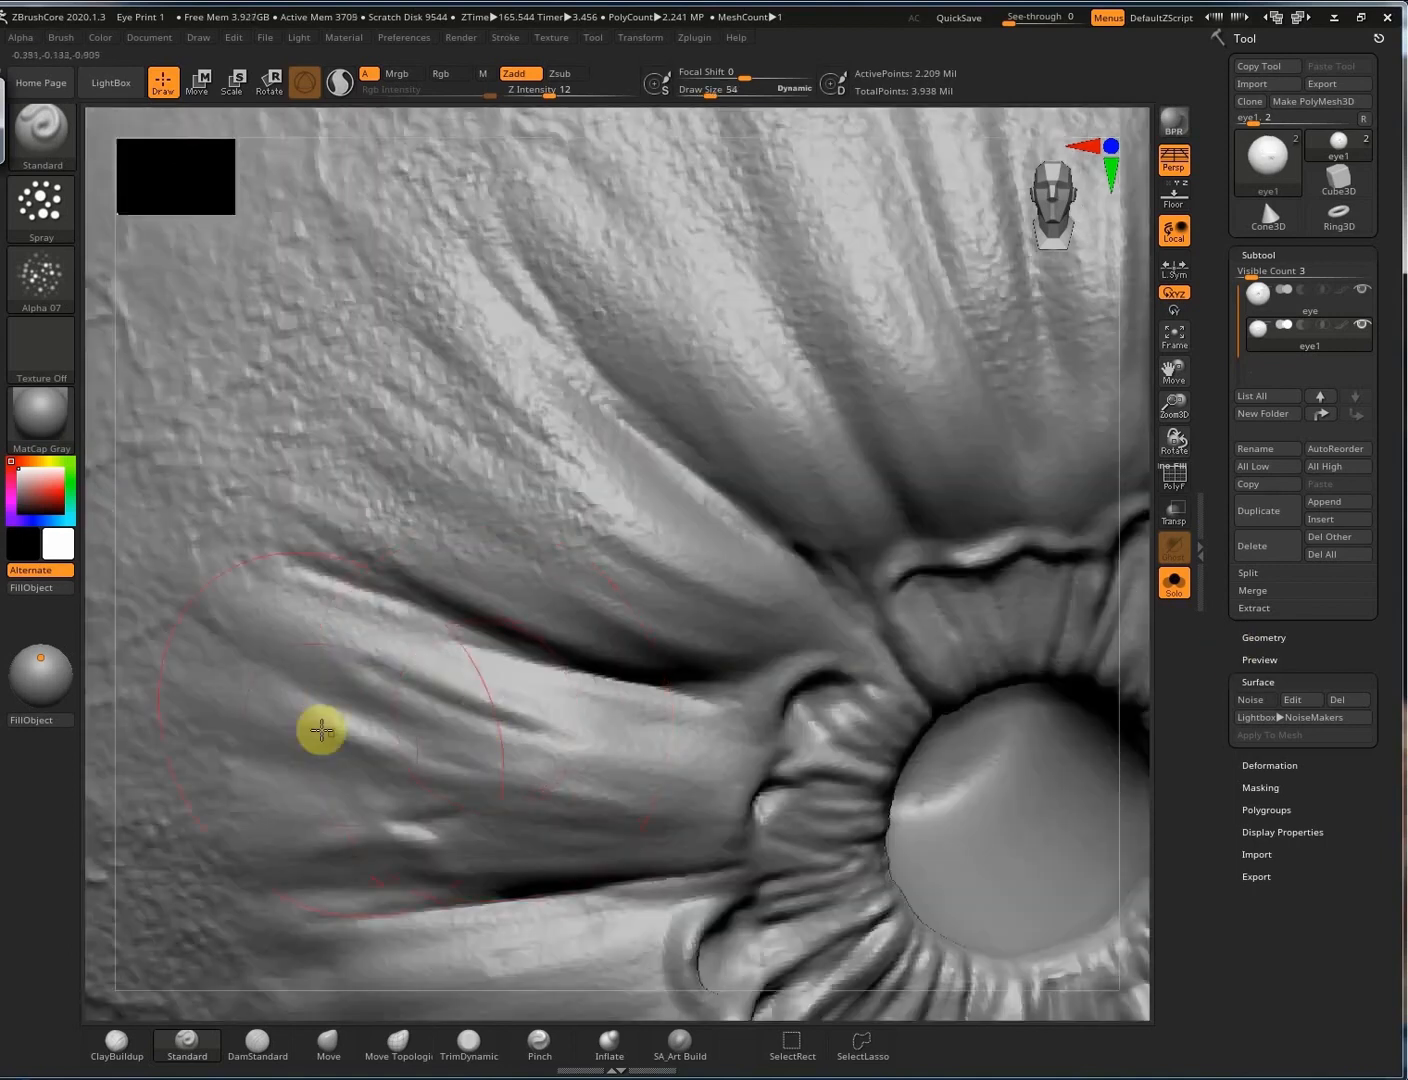
pyautogui.keyDown('alt'); pyautogui.moveTo(556, 600); pyautogui.dragTo(573, 149, button='right'); pyautogui.keyUp('alt')
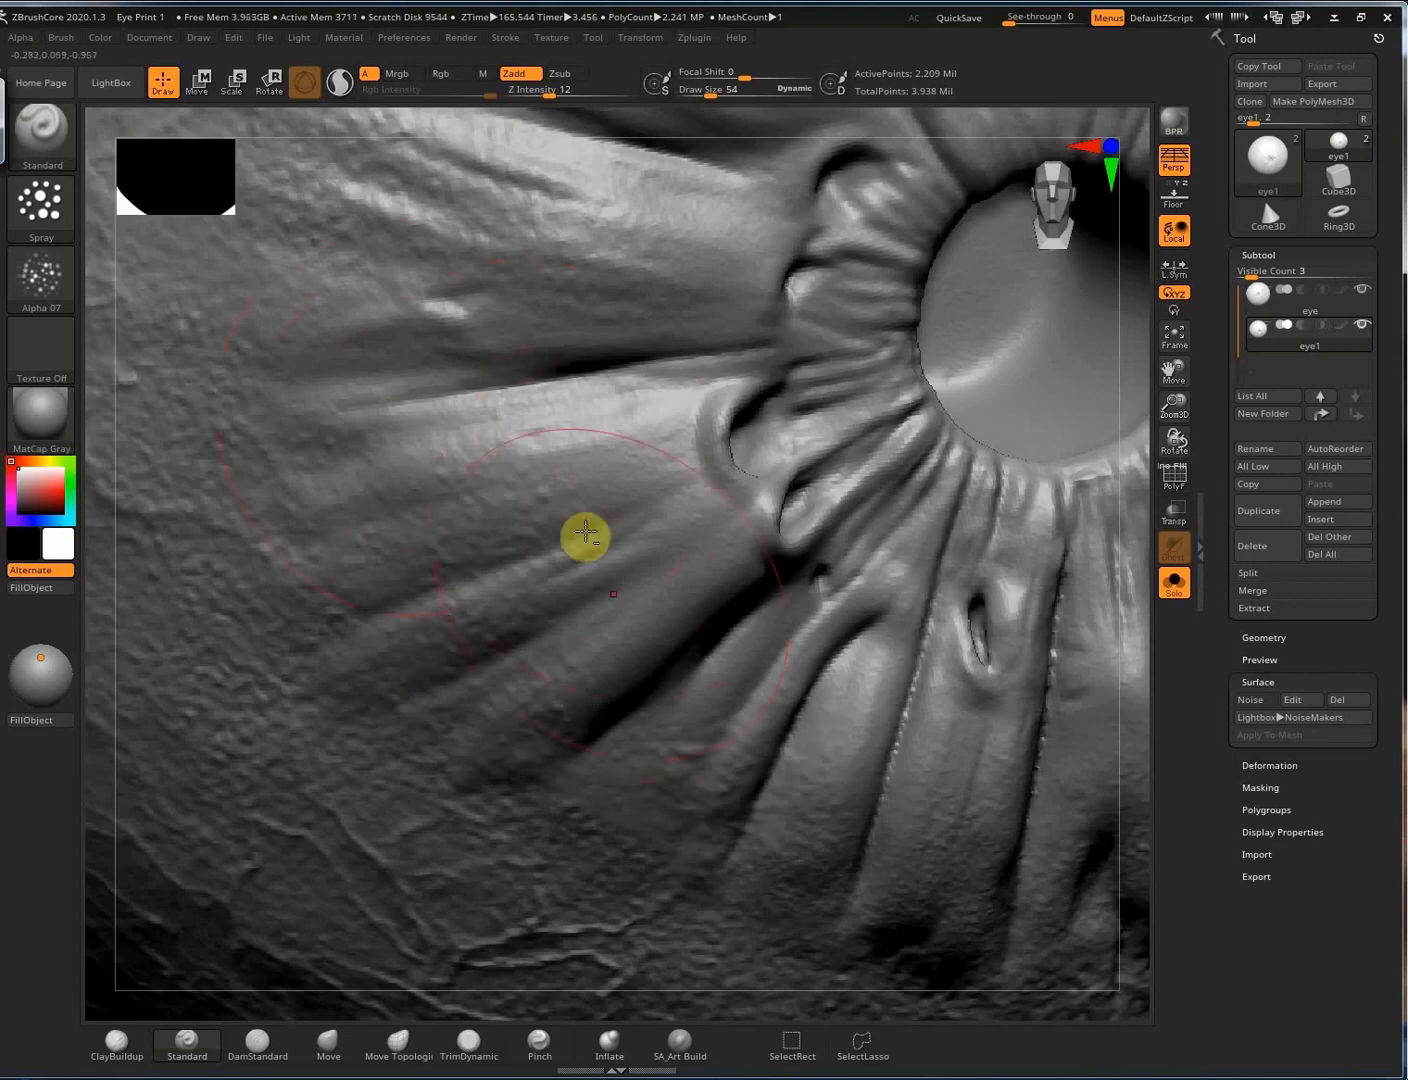
pyautogui.moveTo(483, 508)
pyautogui.keyDown('ctrl'); pyautogui.mouseDown(button='right')
pyautogui.moveTo(764, 497)
pyautogui.moveTo(747, 288)
pyautogui.mouseUp(button='right'); pyautogui.keyUp('ctrl')
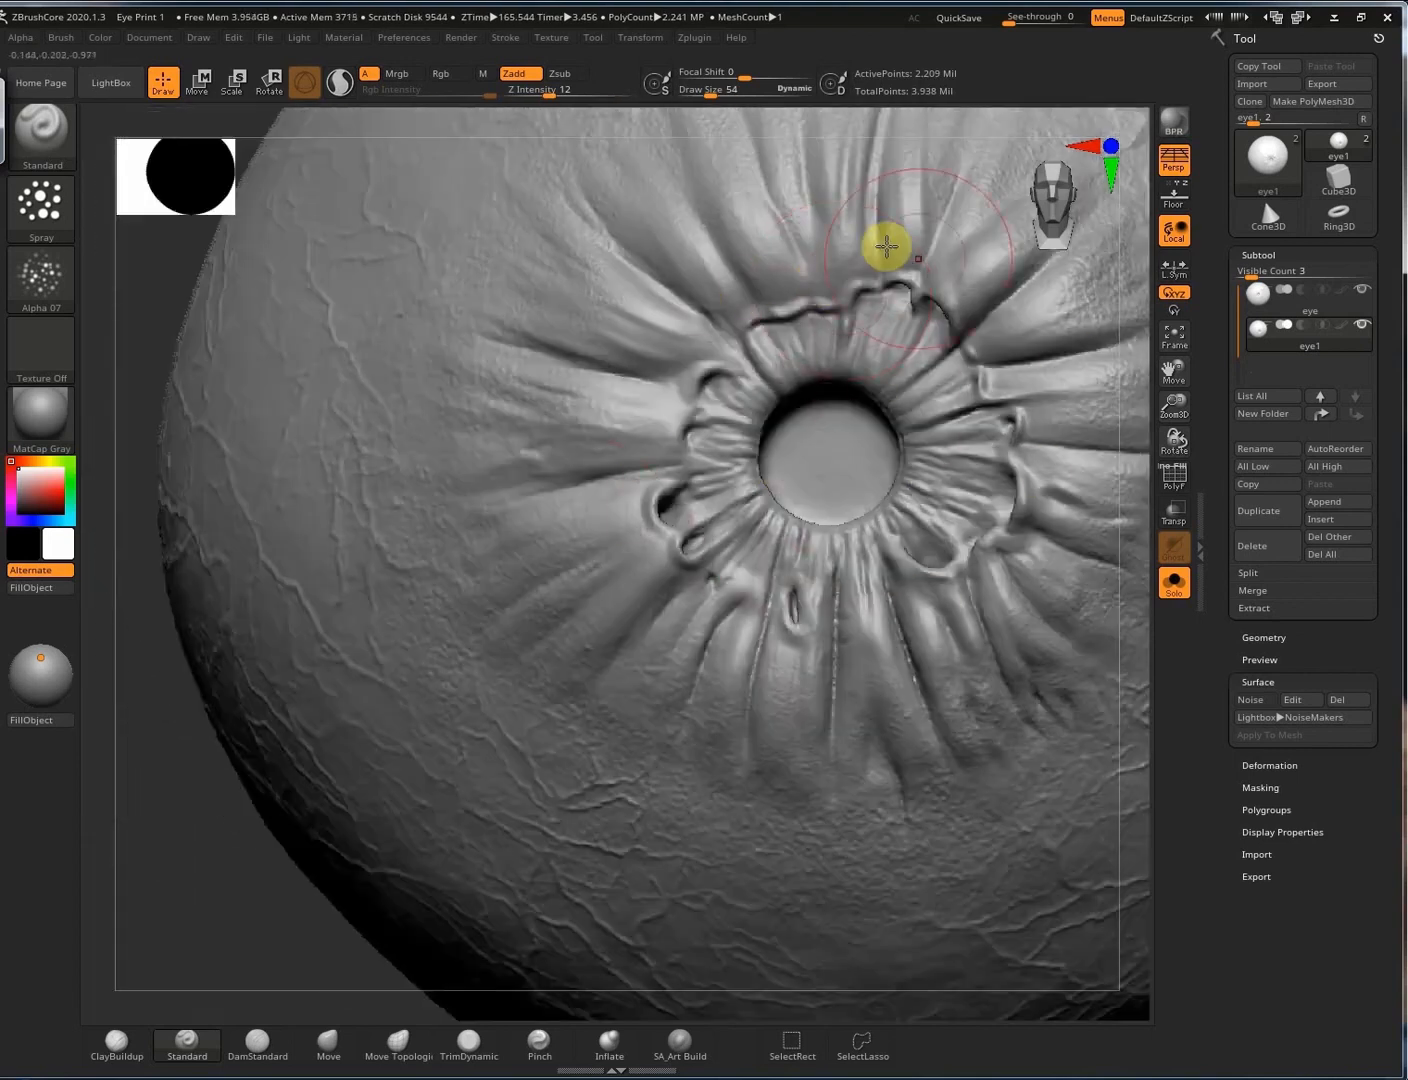
pyautogui.moveTo(1135, 385)
pyautogui.keyDown('ctrl'); pyautogui.mouseDown(button='right')
pyautogui.moveTo(1197, 380)
pyautogui.moveTo(930, 408)
pyautogui.mouseUp(button='right'); pyautogui.keyUp('ctrl')
pyautogui.press('s')
pyautogui.moveTo(924, 410); pyautogui.dragTo(916, 410)
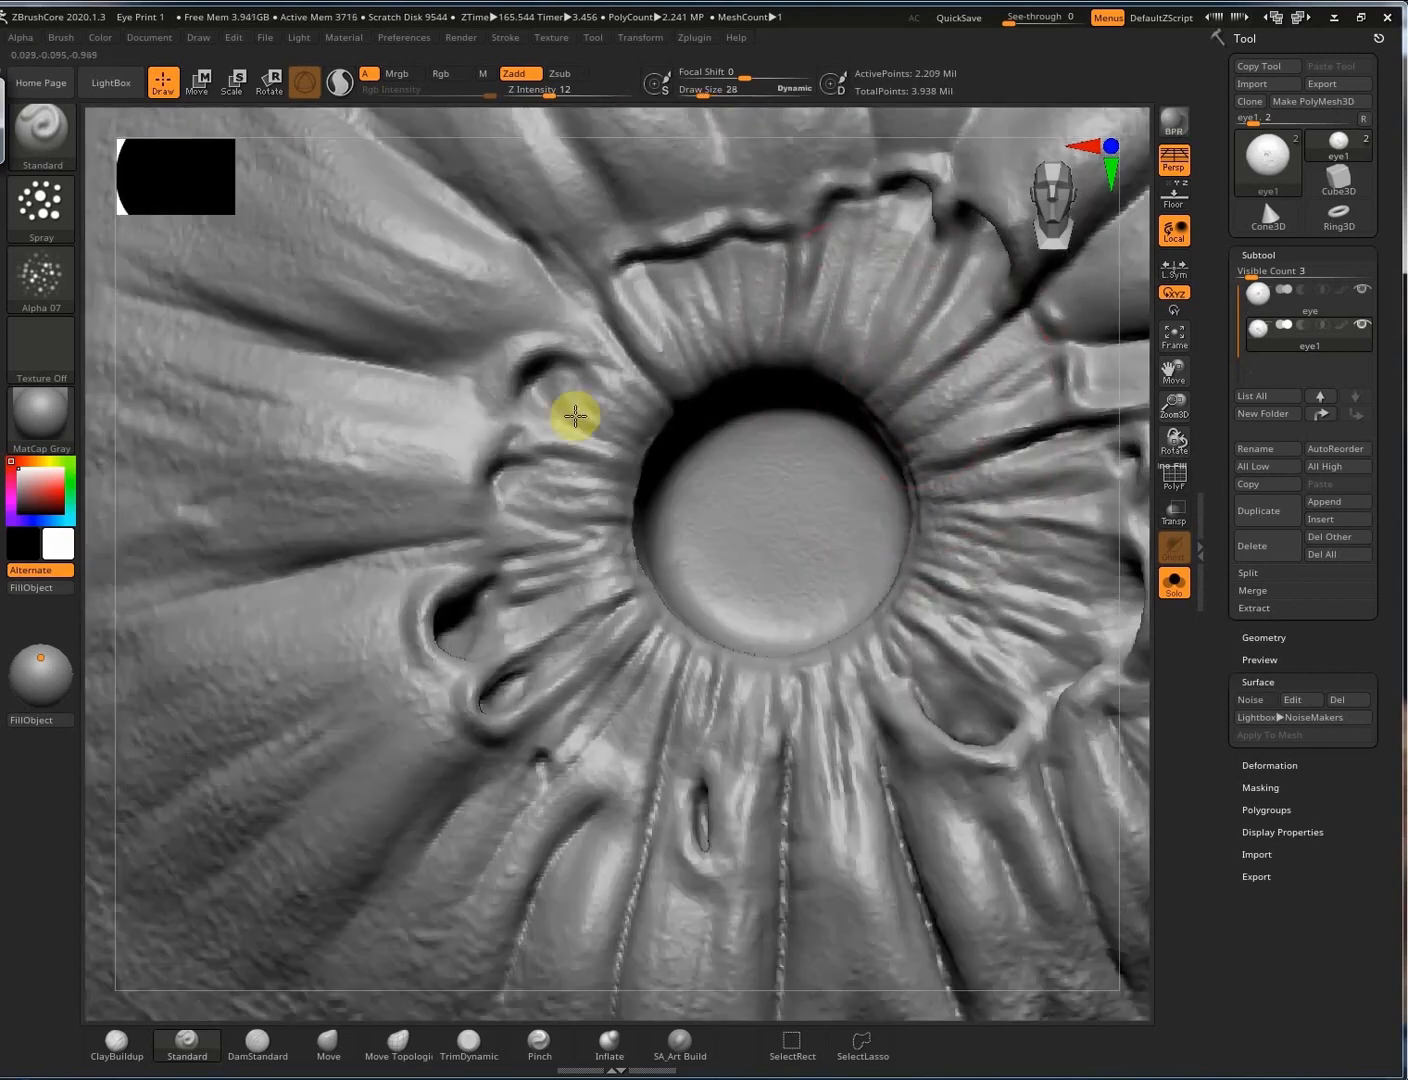
pyautogui.moveTo(980, 483); pyautogui.dragTo(919, 607, button='right')
pyautogui.moveTo(881, 413); pyautogui.dragTo(798, 456, button='right')
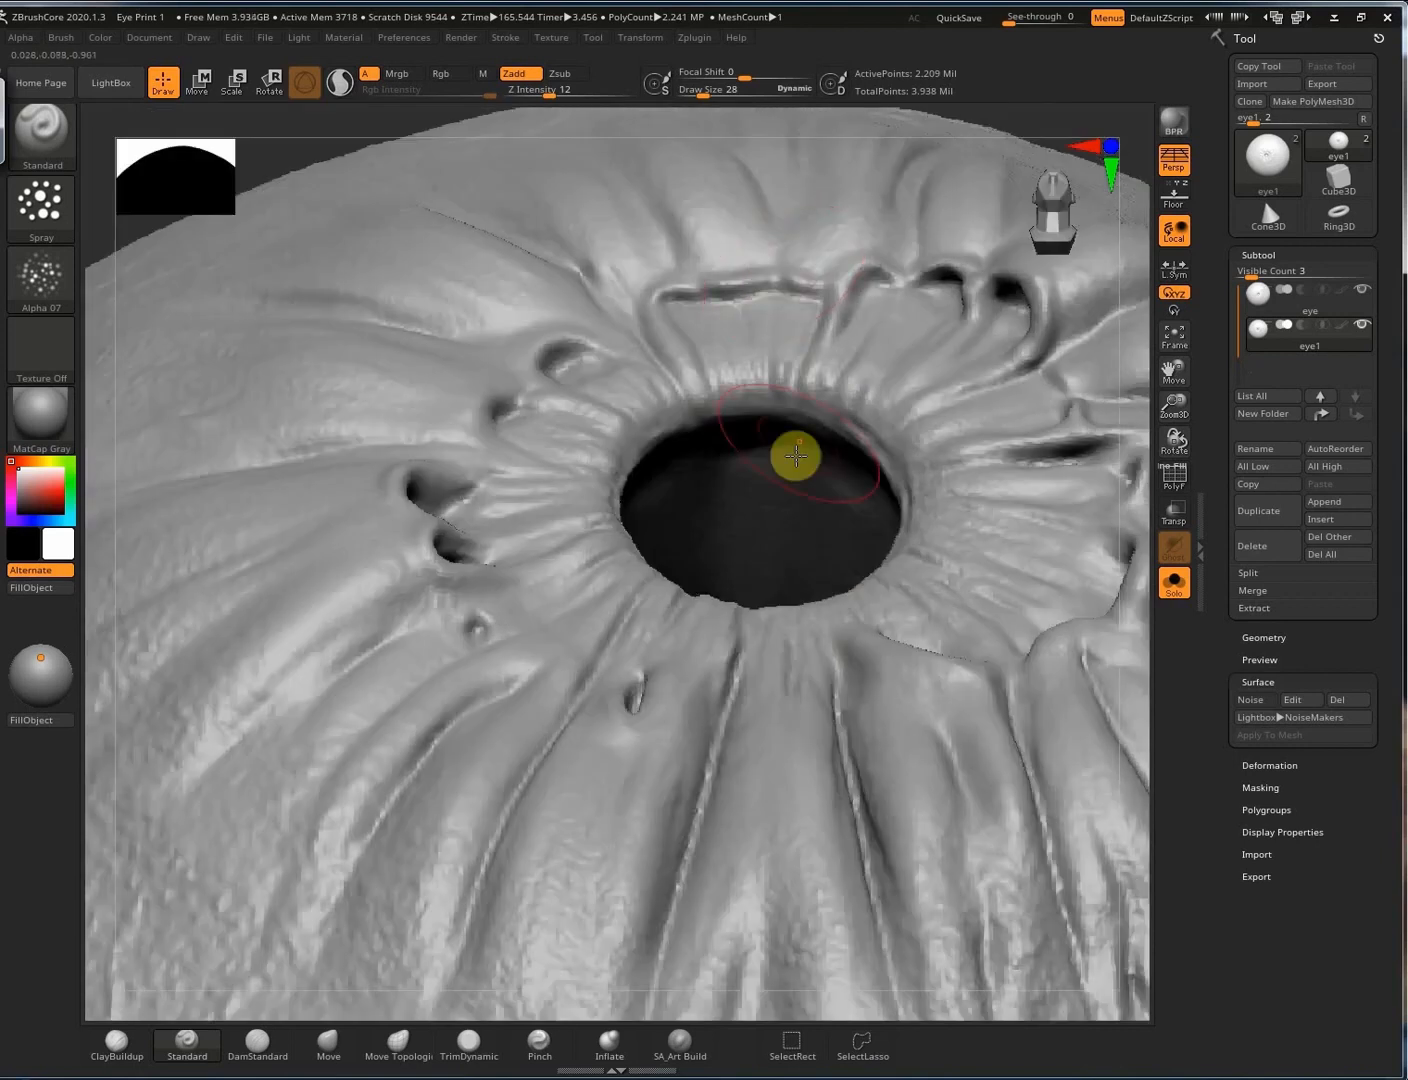
pyautogui.click(41, 278)
pyautogui.click(41, 278)
pyautogui.click(41, 210)
pyautogui.click(41, 210)
# Shrink the brush to Draw Size 2 and stroke a crisp crease along the upper and upper-left pupil rim.
pyautogui.keyDown('ctrl'); pyautogui.moveTo(939, 401); pyautogui.dragTo(863, 313, button='right'); pyautogui.keyUp('ctrl')
pyautogui.moveTo(735, 282); pyautogui.dragTo(690, 327)
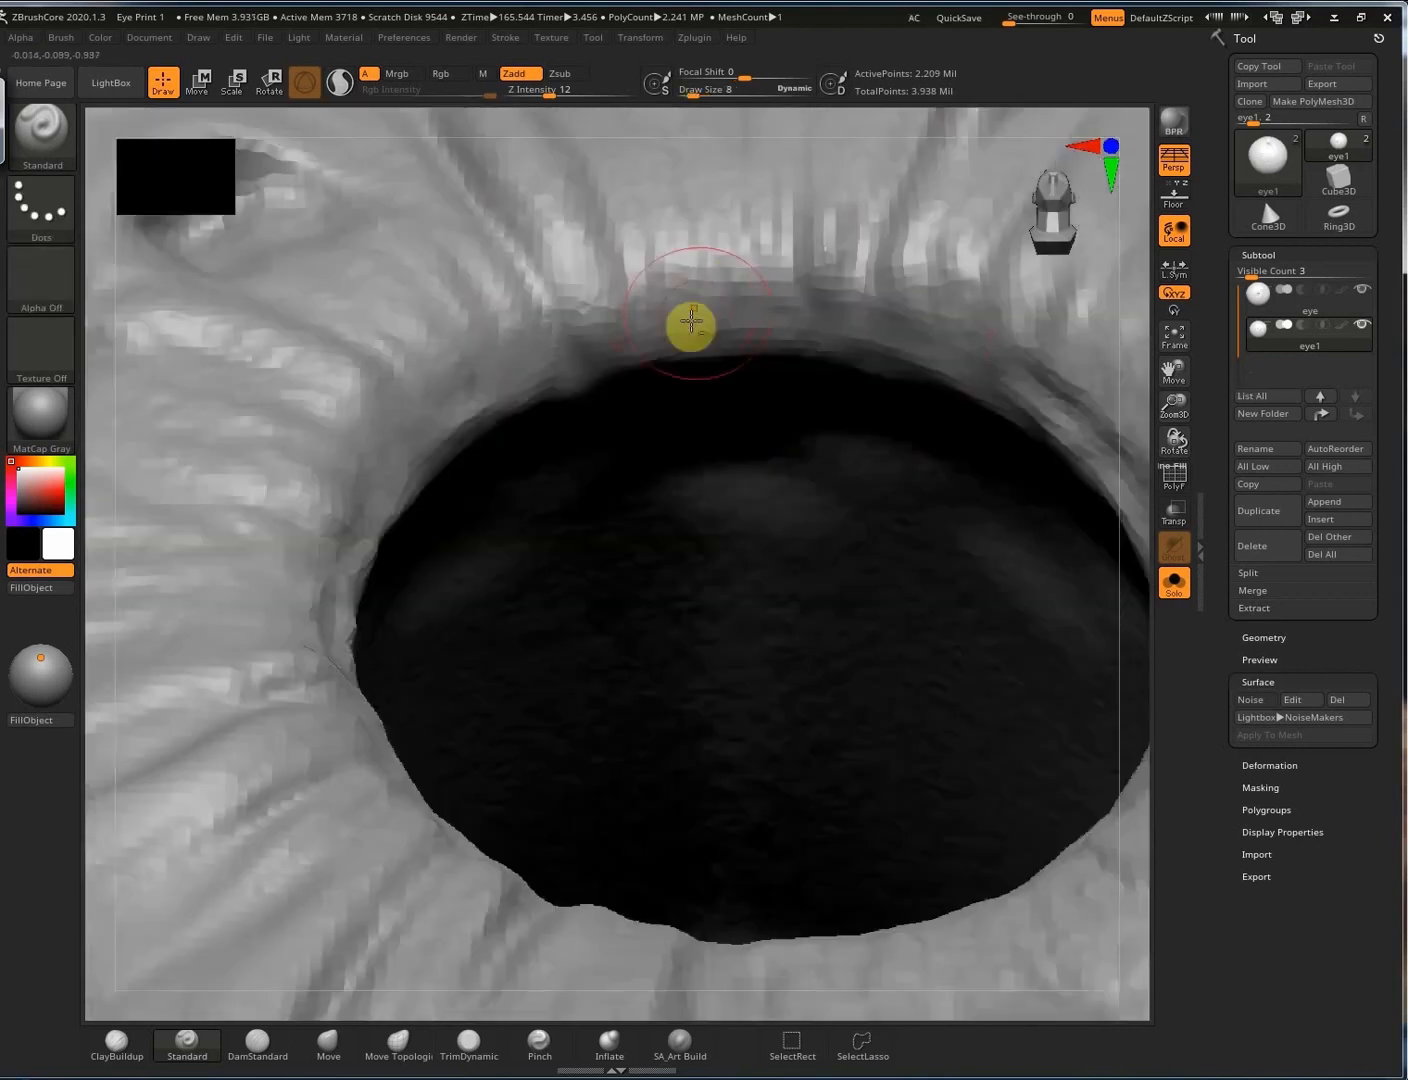
pyautogui.moveTo(805, 296)
pyautogui.mouseDown()
pyautogui.moveTo(726, 305)
pyautogui.moveTo(853, 347)
pyautogui.mouseUp()
pyautogui.moveTo(474, 388); pyautogui.dragTo(401, 435)
pyautogui.keyDown('shift'); pyautogui.moveTo(401, 434); pyautogui.dragTo(556, 348); pyautogui.keyUp('shift')
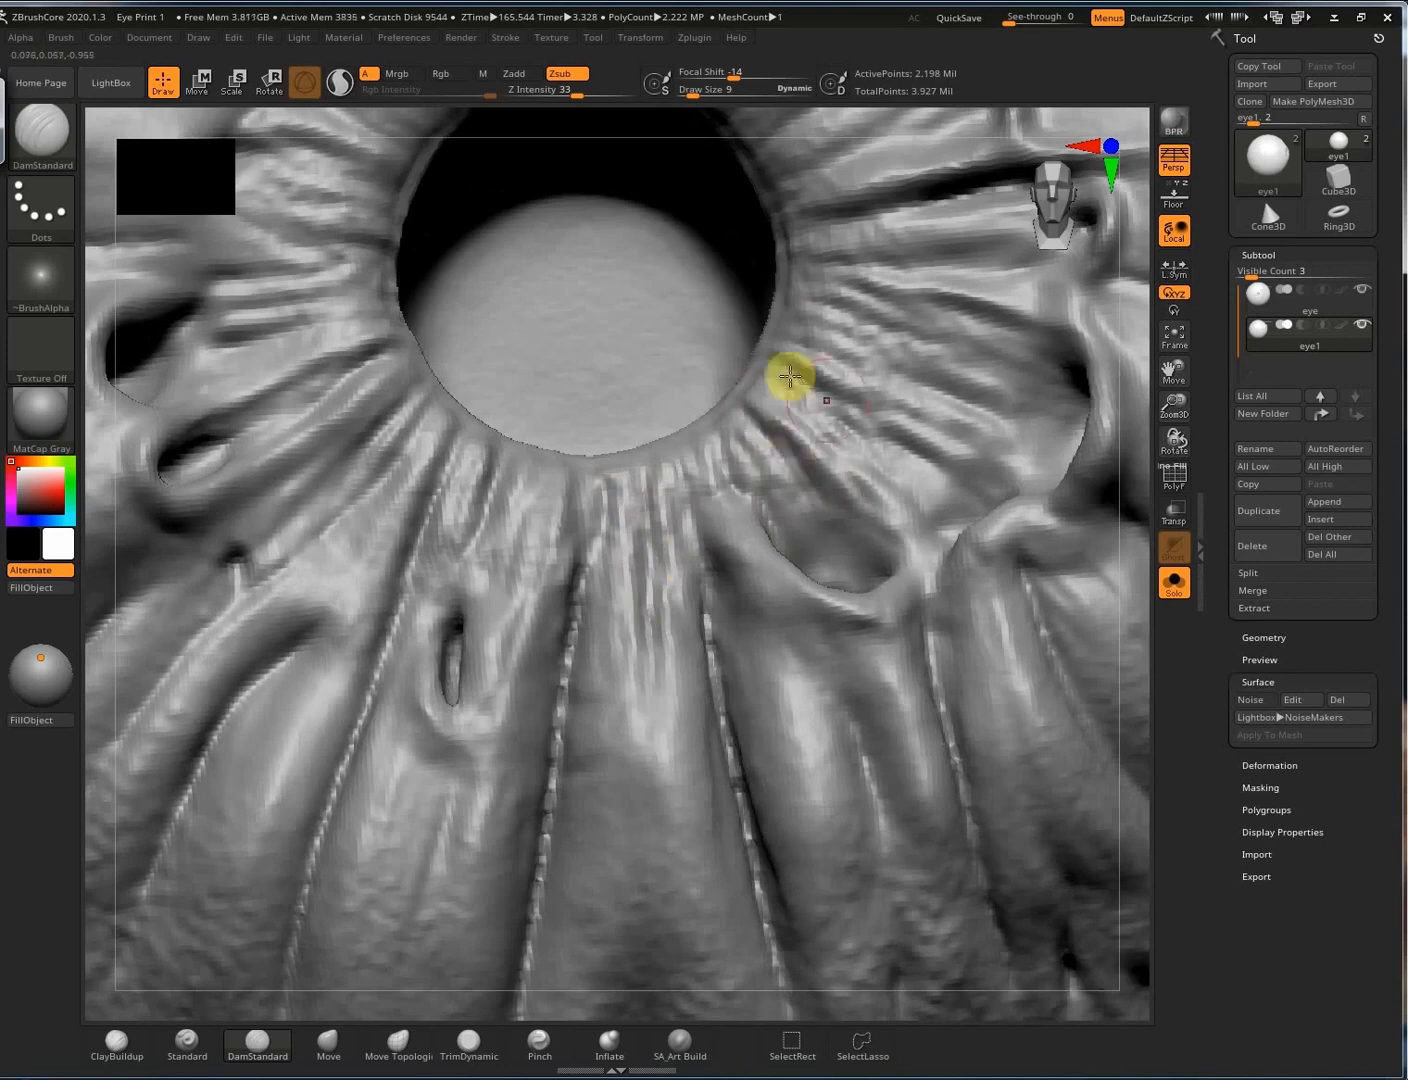
# Reduce the DamStandard brush to size 6 and carve thin radial grooves right of and above the pupil.
pyautogui.press('s')
pyautogui.moveTo(851, 337); pyautogui.dragTo(955, 372)
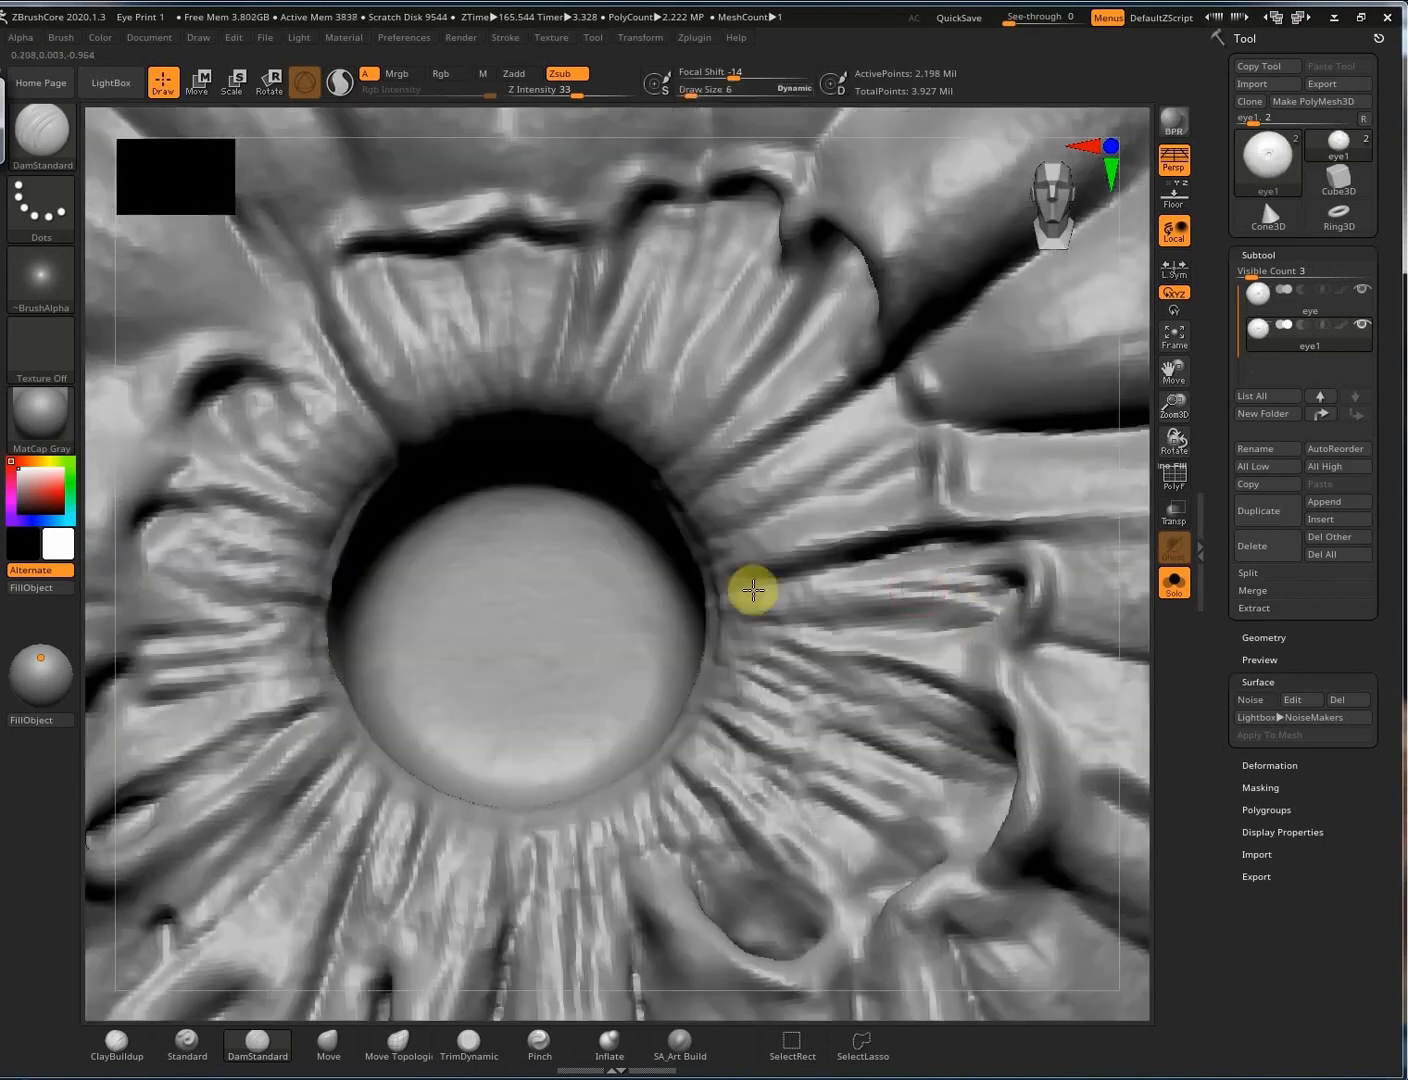
pyautogui.moveTo(825, 500); pyautogui.dragTo(678, 541)
pyautogui.moveTo(914, 404); pyautogui.dragTo(706, 521)
pyautogui.moveTo(838, 322); pyautogui.dragTo(720, 424)
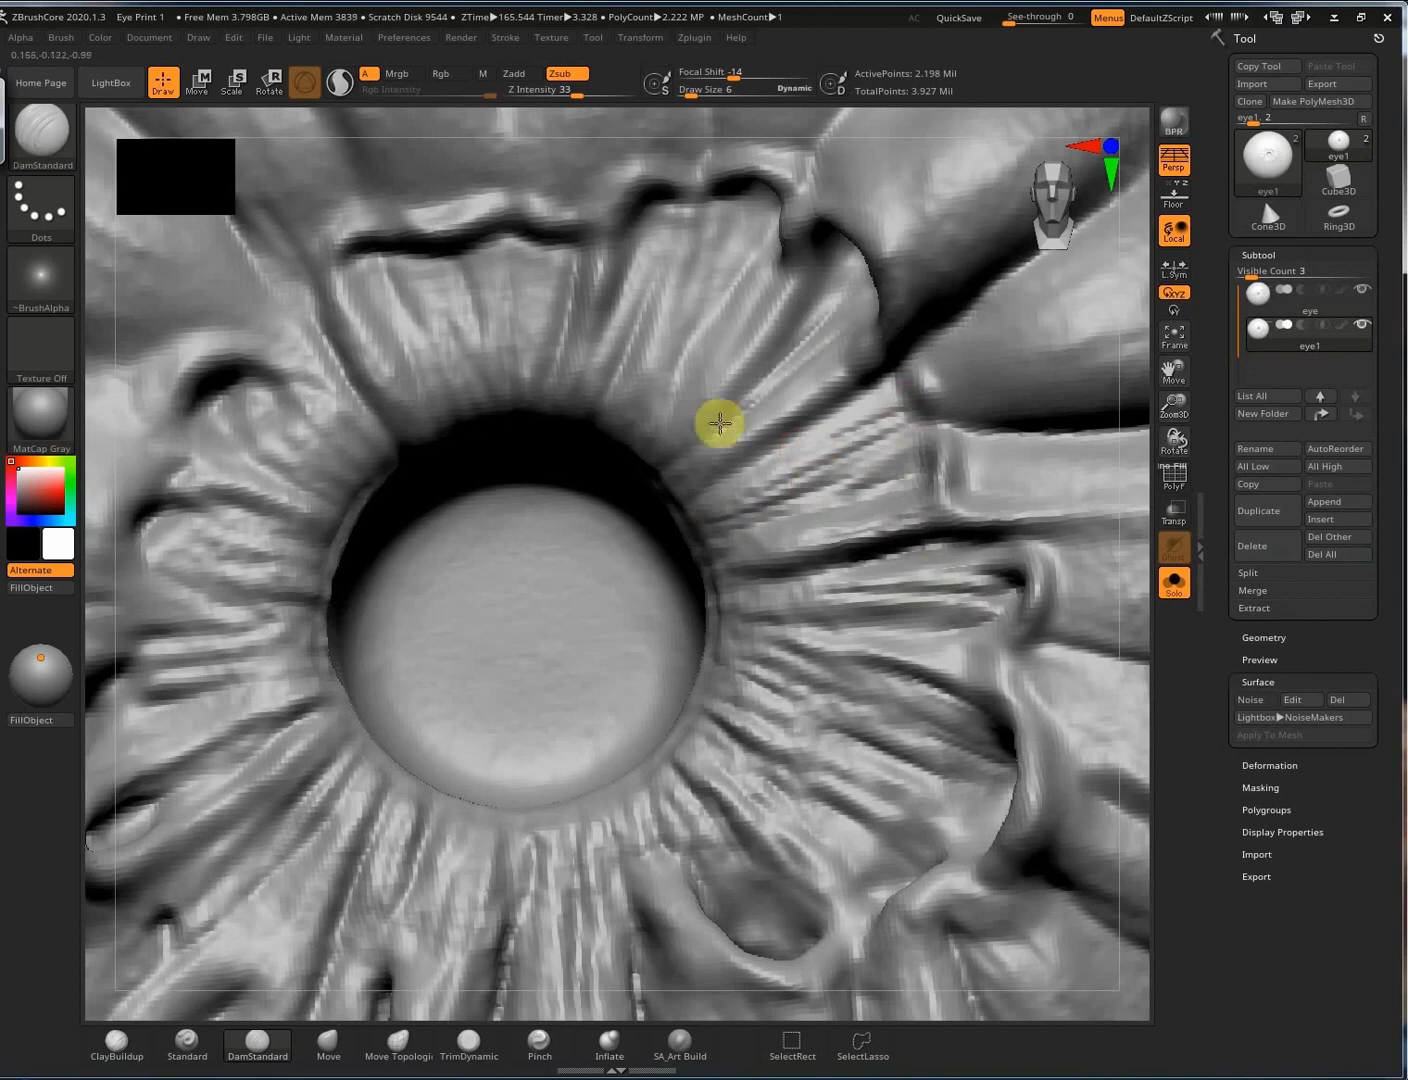
pyautogui.moveTo(896, 369); pyautogui.dragTo(752, 458)
pyautogui.moveTo(776, 220); pyautogui.dragTo(706, 350)
pyautogui.moveTo(737, 210); pyautogui.dragTo(682, 335)
pyautogui.moveTo(664, 236); pyautogui.dragTo(610, 336)
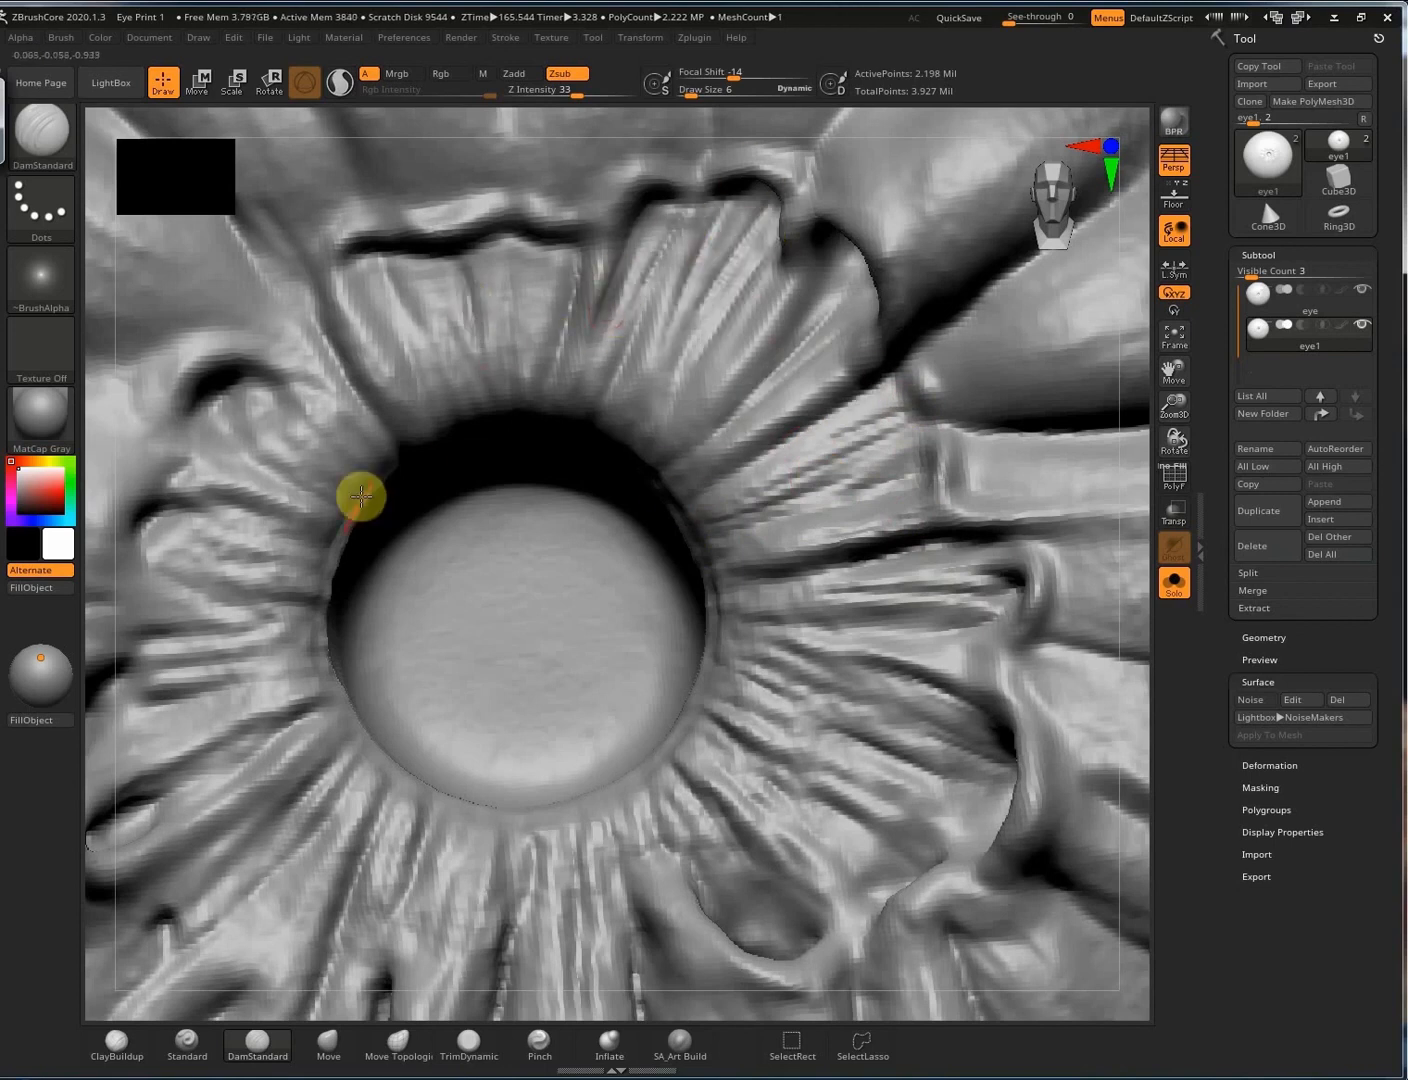
# Carve radial grooves across the top and upper-right petals, softening the newest ones.
pyautogui.moveTo(336, 328); pyautogui.dragTo(396, 448)
pyautogui.moveTo(376, 270); pyautogui.dragTo(435, 374)
pyautogui.moveTo(462, 262); pyautogui.dragTo(484, 345)
pyautogui.moveTo(523, 262); pyautogui.dragTo(533, 335)
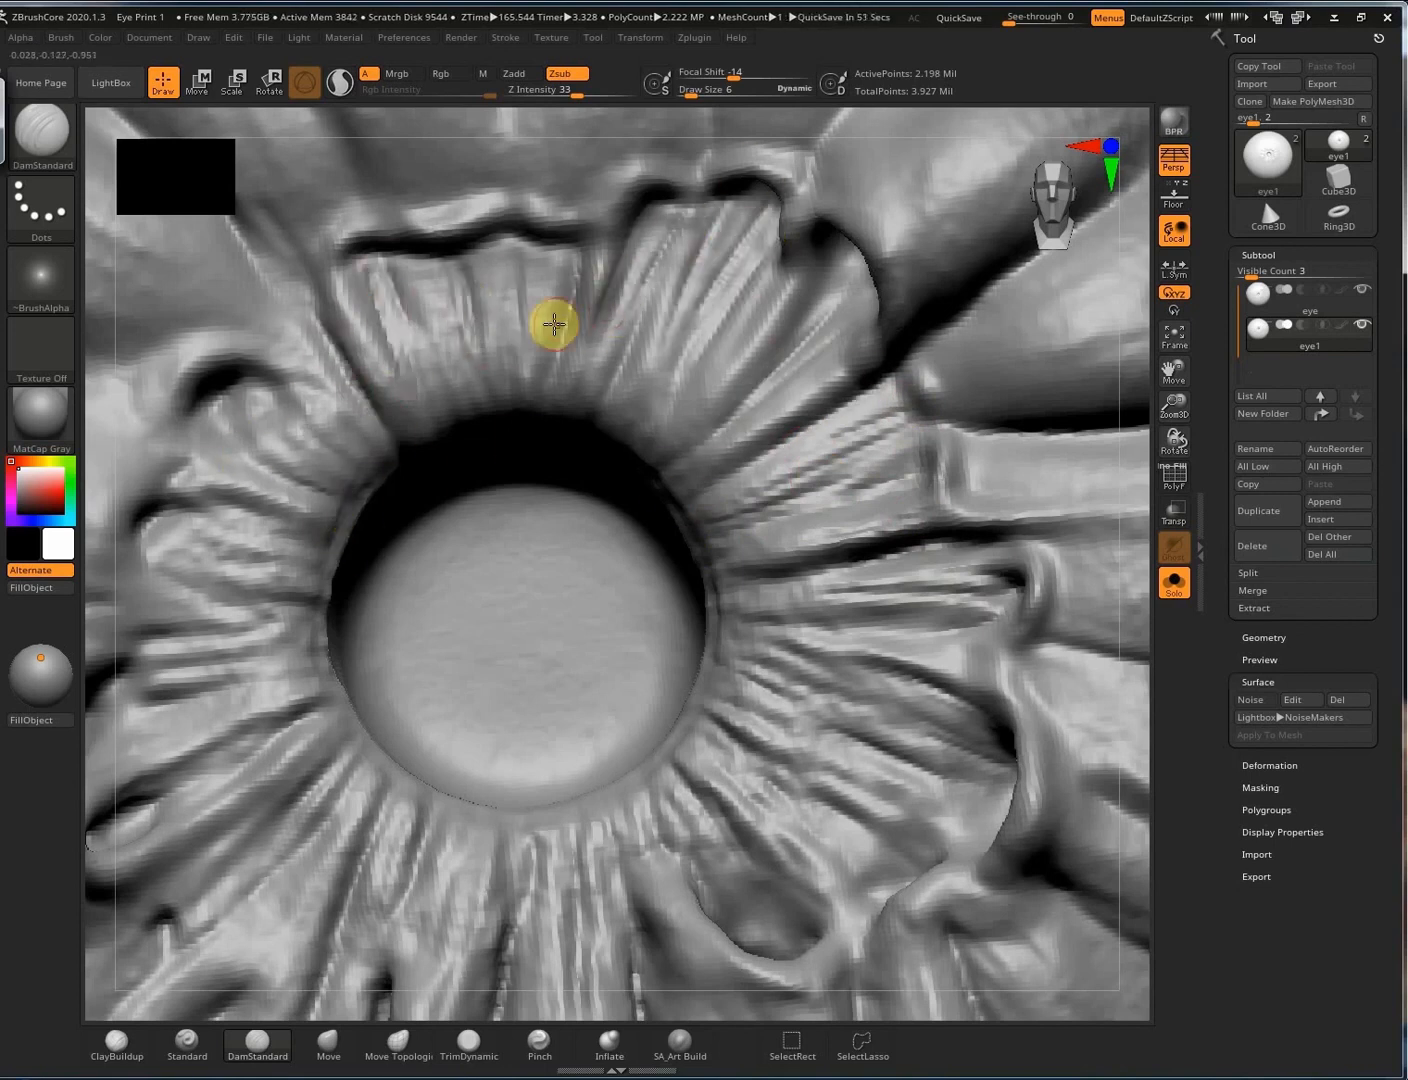
pyautogui.moveTo(861, 275)
pyautogui.mouseDown()
pyautogui.moveTo(745, 398)
pyautogui.moveTo(715, 482)
pyautogui.mouseUp()
pyautogui.moveTo(767, 300); pyautogui.dragTo(678, 430)
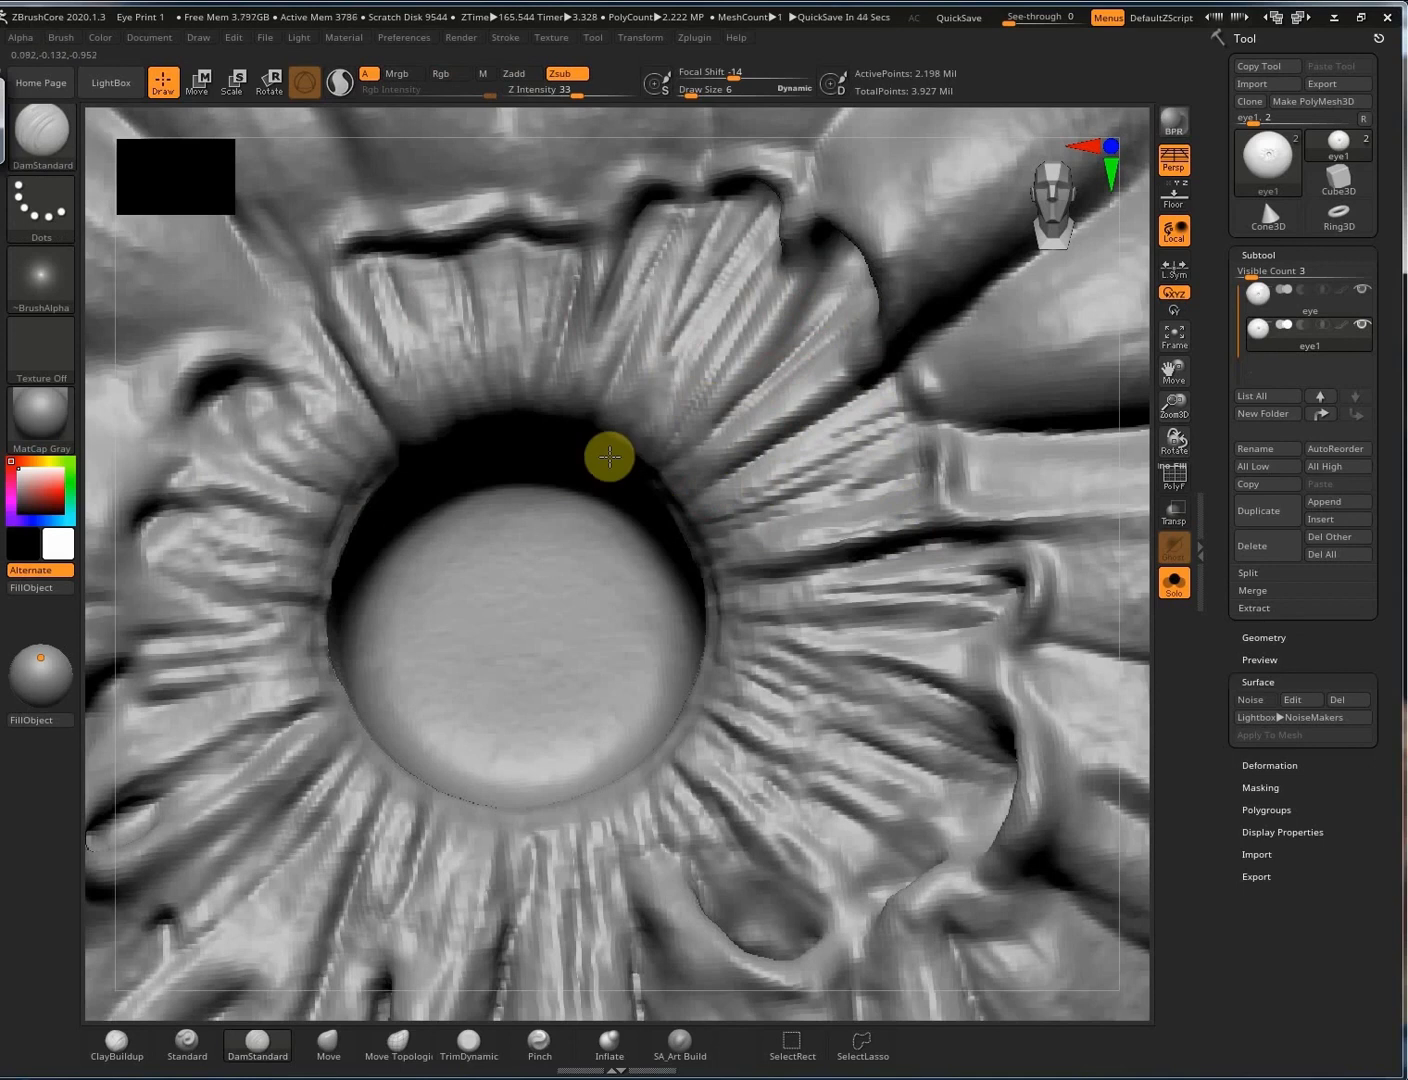
# Carve grooves below the pupil and diagonally across the left petals.
pyautogui.moveTo(474, 826); pyautogui.dragTo(444, 915)
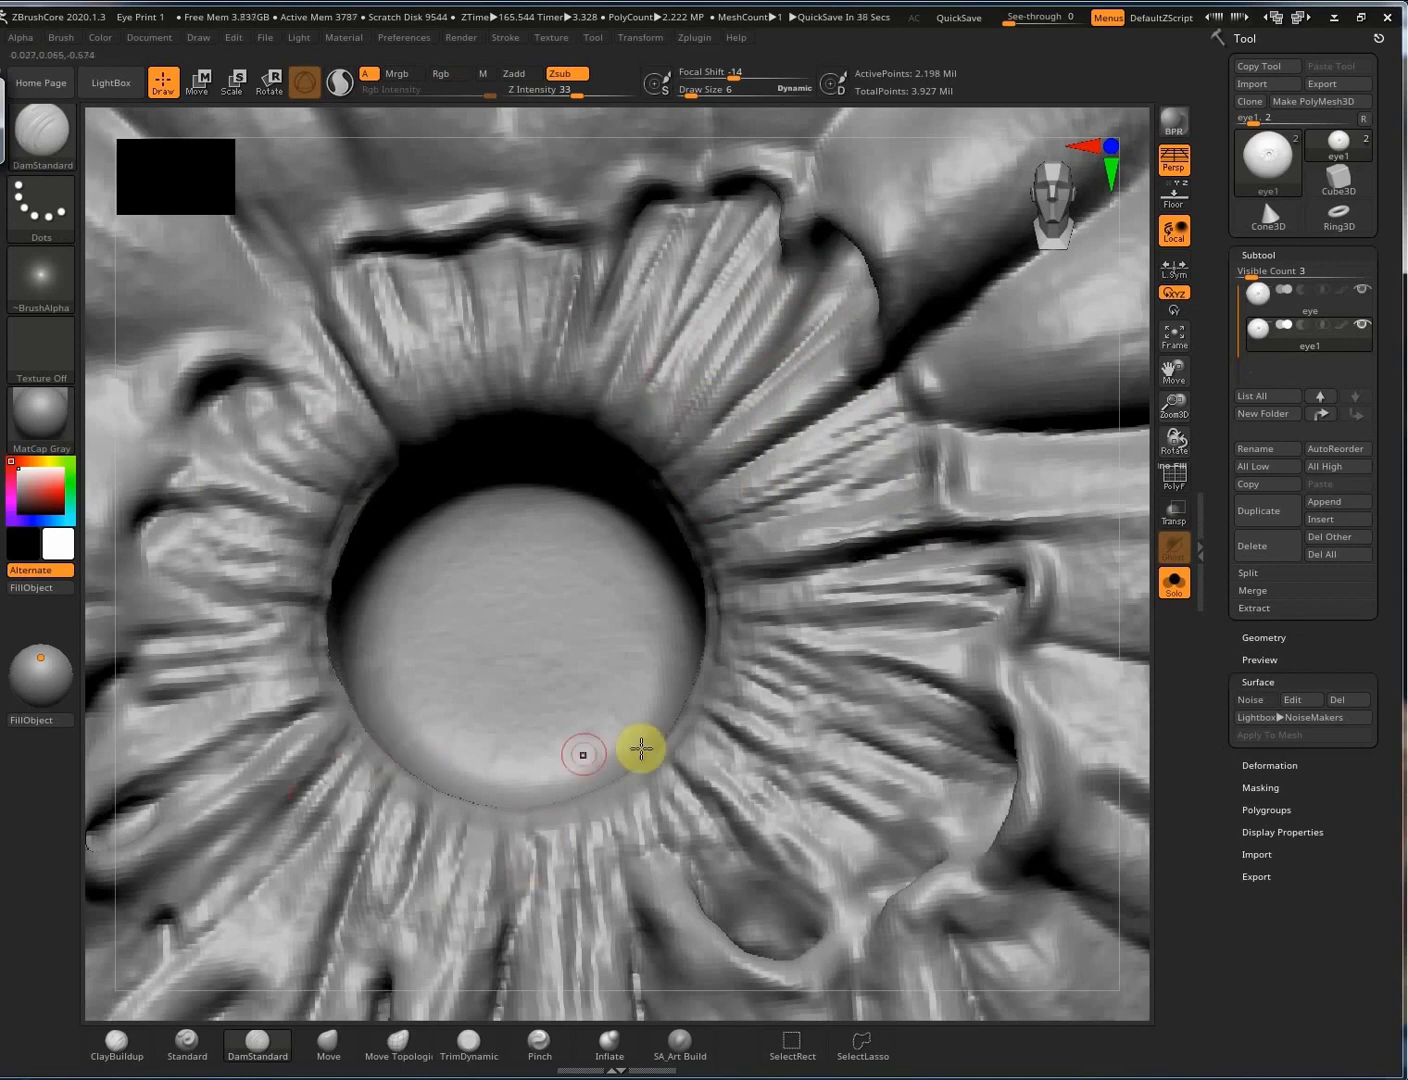
pyautogui.keyDown('alt'); pyautogui.moveTo(94, 719); pyautogui.dragTo(639, 630); pyautogui.keyUp('alt')
pyautogui.moveTo(745, 609); pyautogui.dragTo(600, 655)
pyautogui.moveTo(740, 539); pyautogui.dragTo(511, 534)
pyautogui.moveTo(877, 507); pyautogui.dragTo(786, 514)
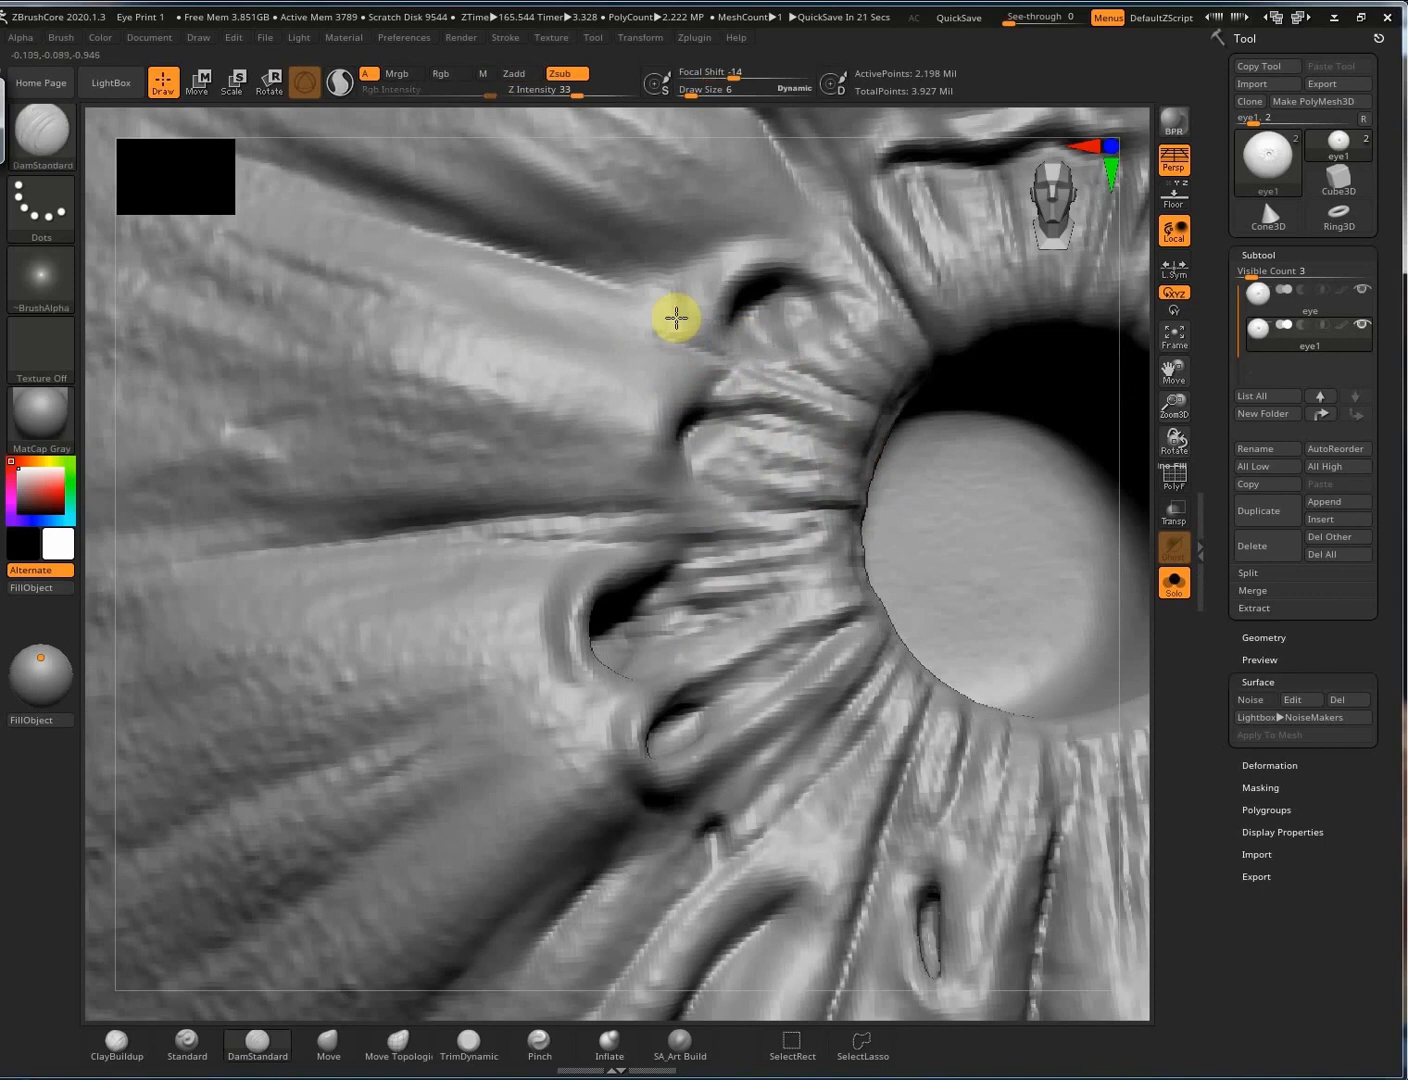
pyautogui.moveTo(806, 362); pyautogui.dragTo(368, 276)
# Enlarge the brush to size 10 and carve a crease along a petal into the pupil rim.
pyautogui.moveTo(691, 478)
pyautogui.mouseDown(button='right')
pyautogui.moveTo(723, 621)
pyautogui.moveTo(449, 542)
pyautogui.moveTo(712, 616)
pyautogui.mouseUp(button='right')
pyautogui.press(']')
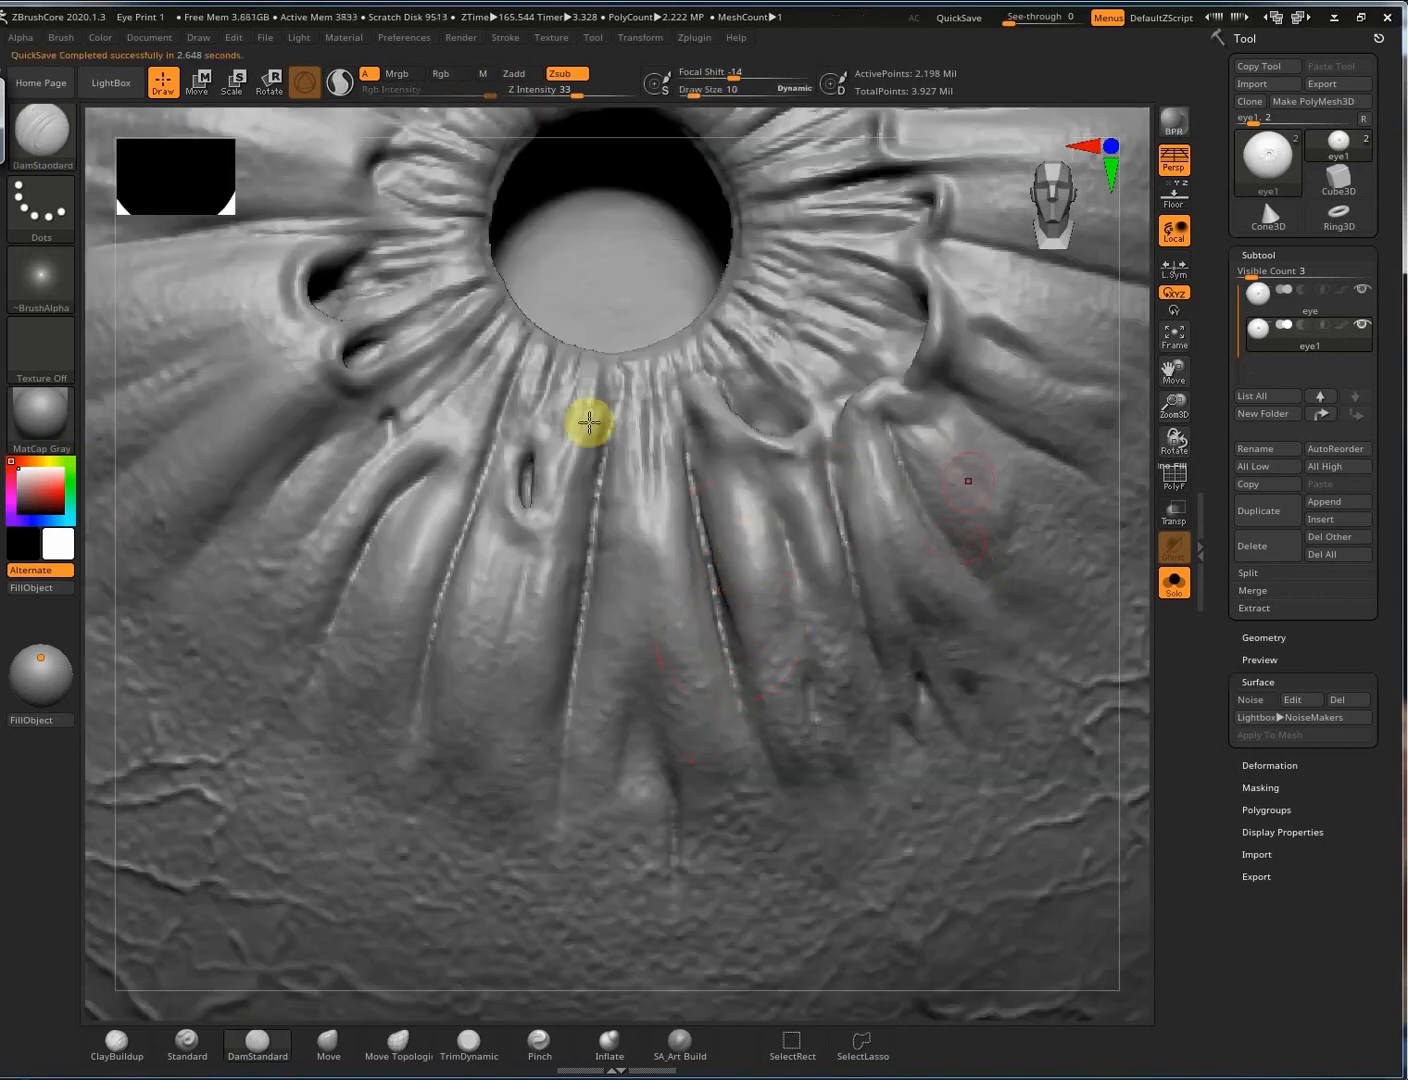
pyautogui.moveTo(589, 423); pyautogui.dragTo(577, 497, button='right')
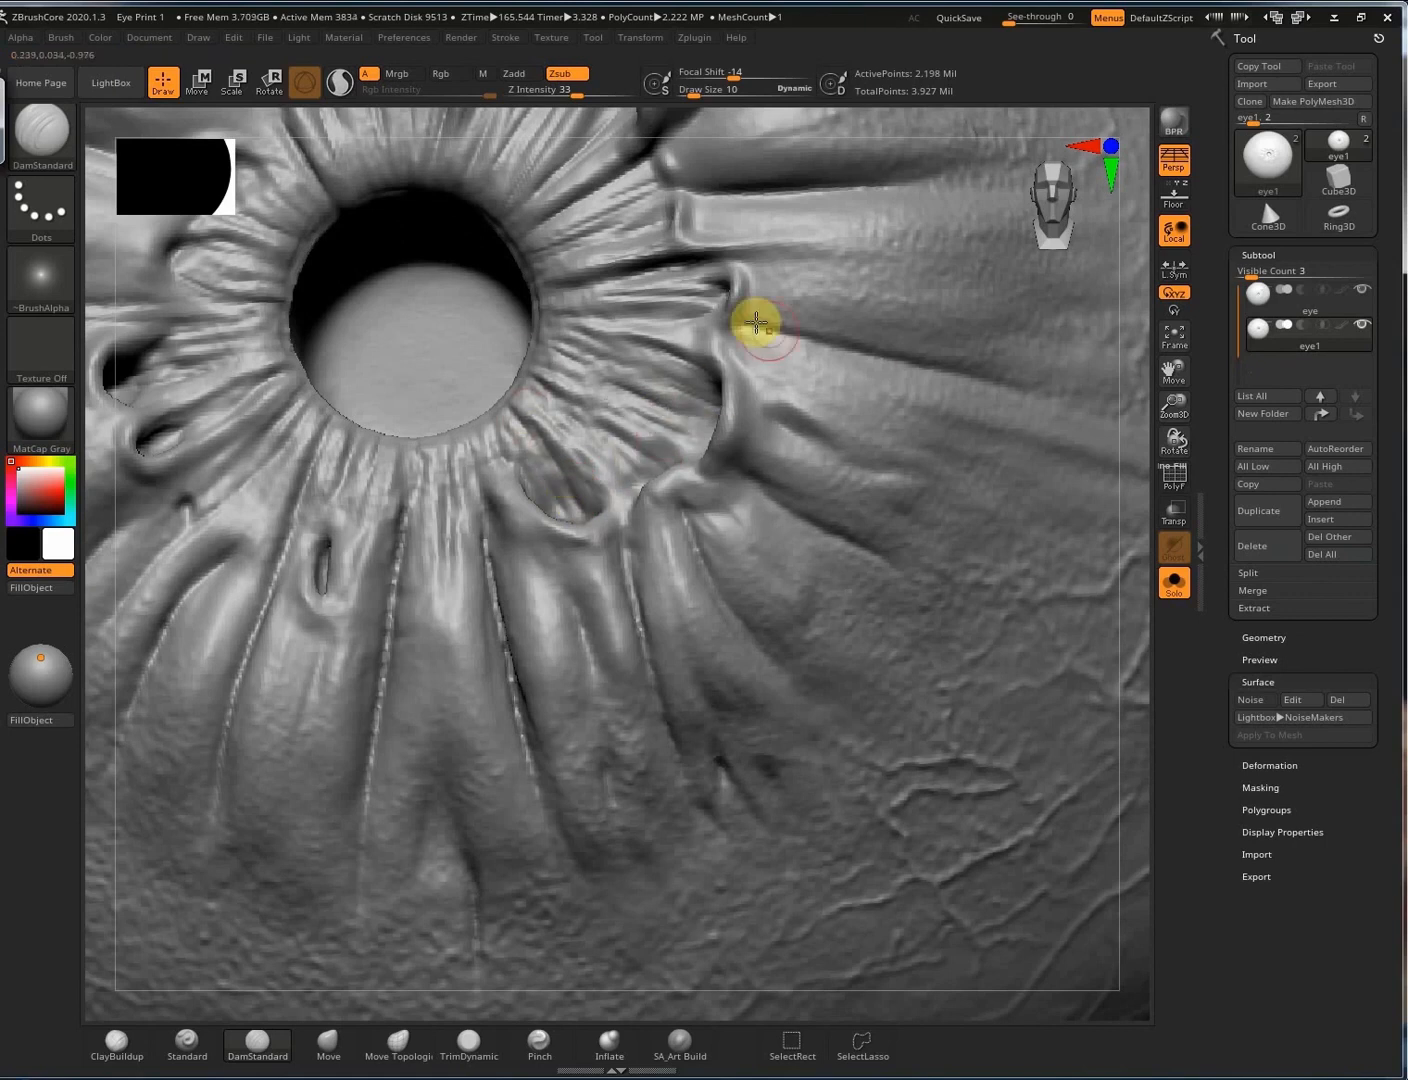
pyautogui.moveTo(846, 527); pyautogui.dragTo(687, 247, button='right')
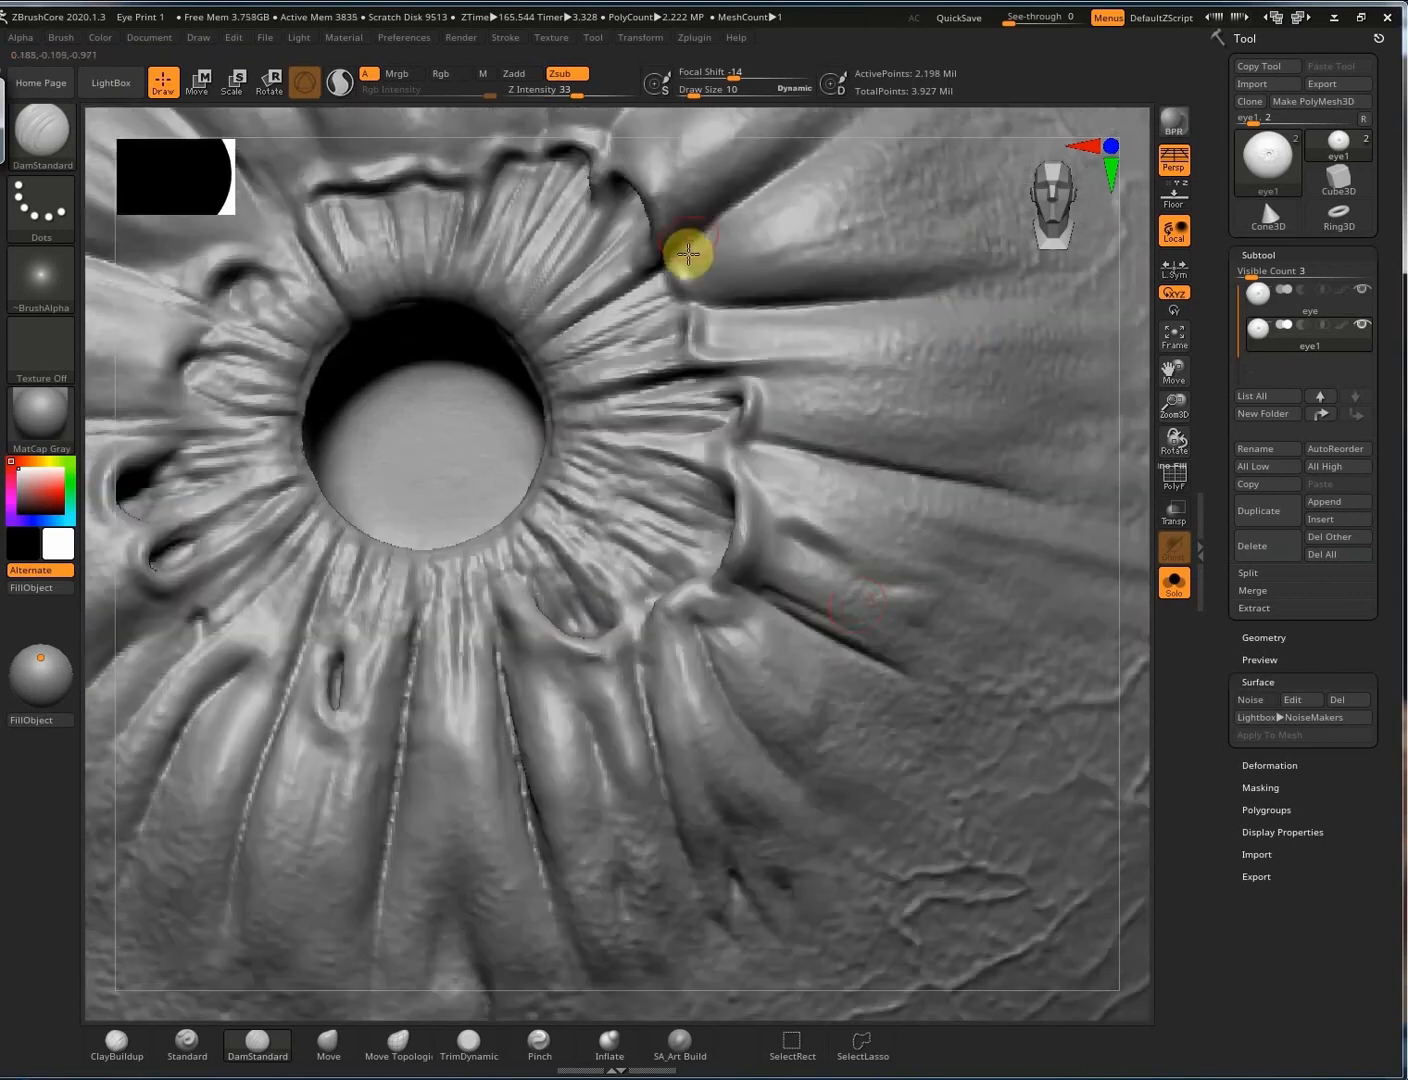
pyautogui.moveTo(776, 544); pyautogui.dragTo(532, 644, button='right')
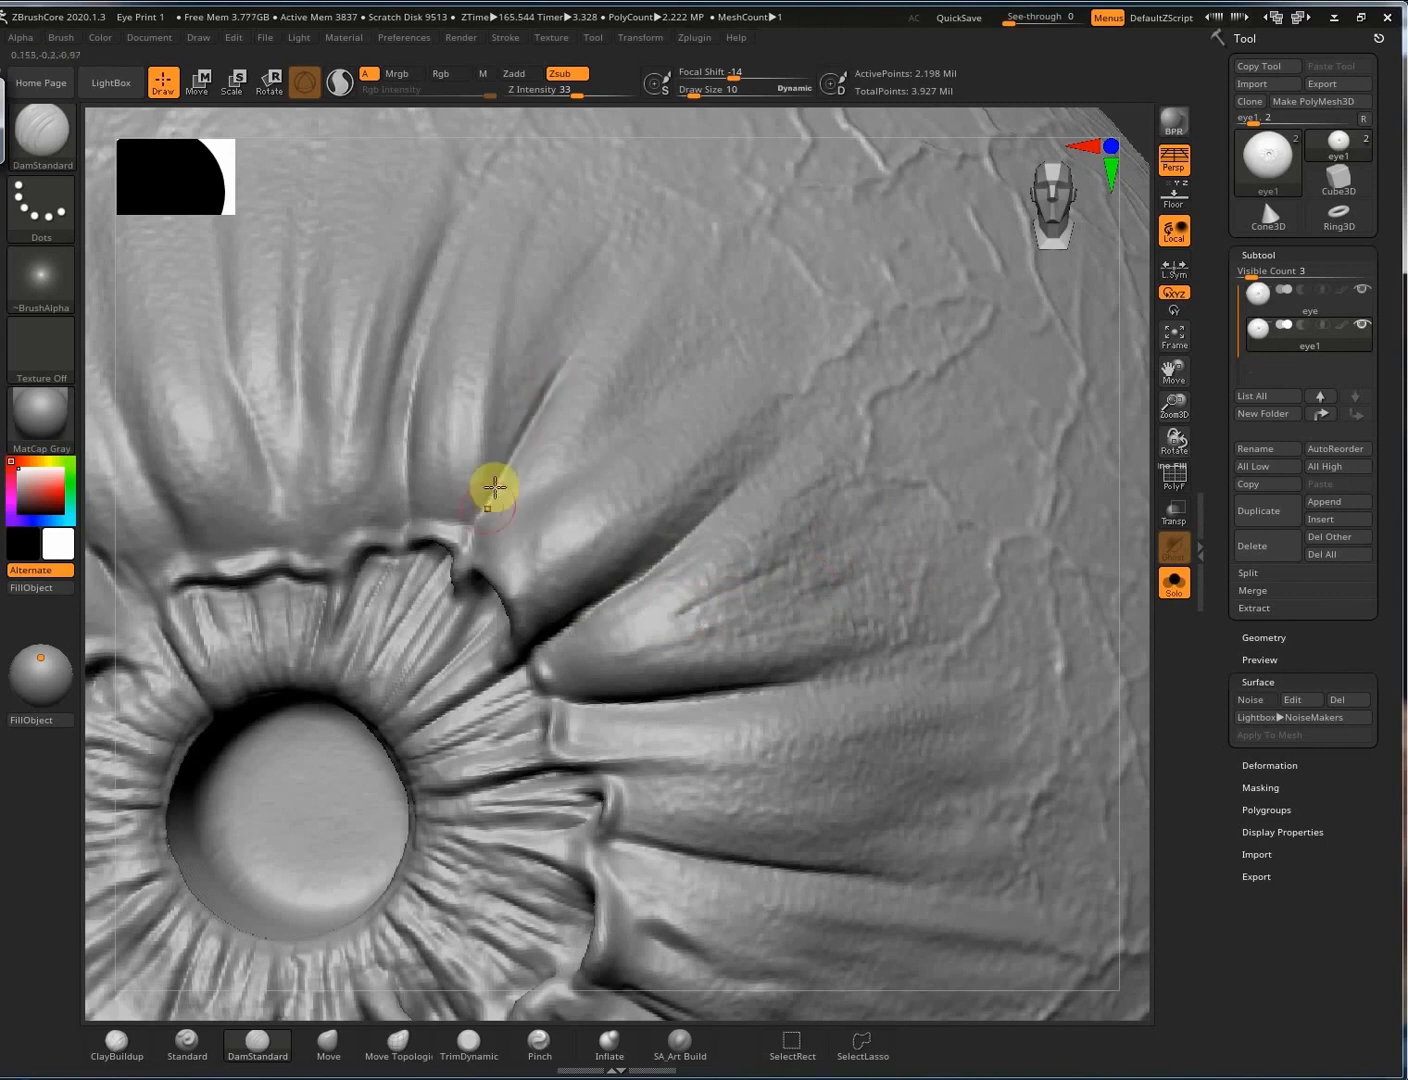
pyautogui.moveTo(696, 434)
pyautogui.mouseDown(button='right')
pyautogui.moveTo(757, 423)
pyautogui.moveTo(657, 422)
pyautogui.mouseUp(button='right')
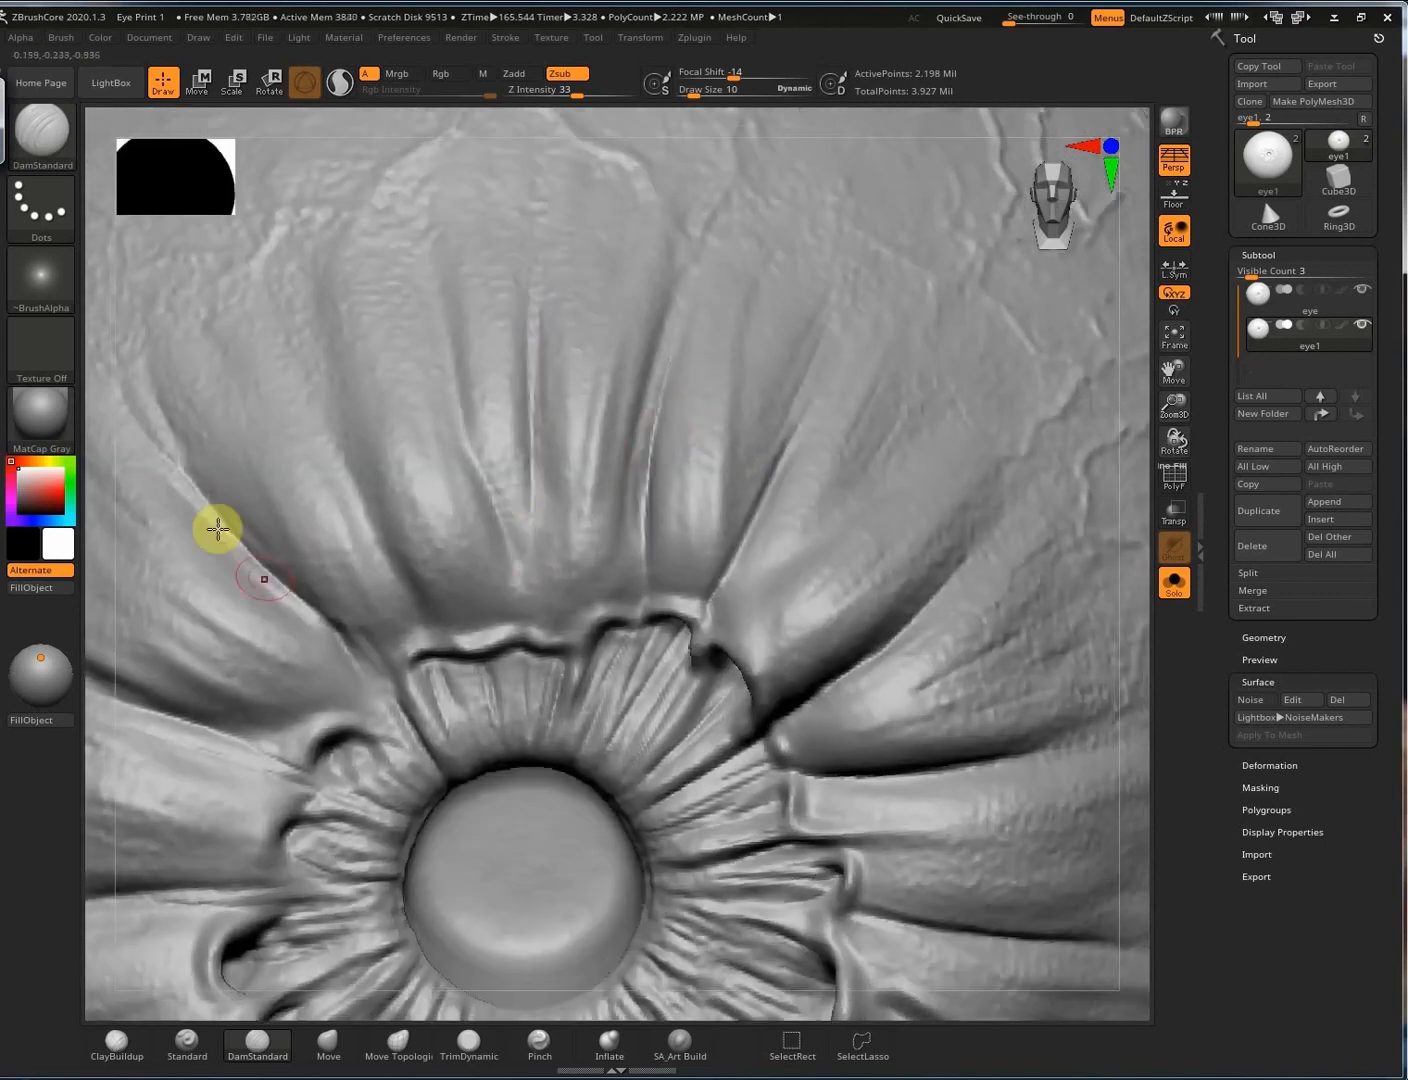
pyautogui.moveTo(291, 742)
pyautogui.mouseDown(button='right')
pyautogui.moveTo(611, 430)
pyautogui.moveTo(251, 292)
pyautogui.mouseUp(button='right')
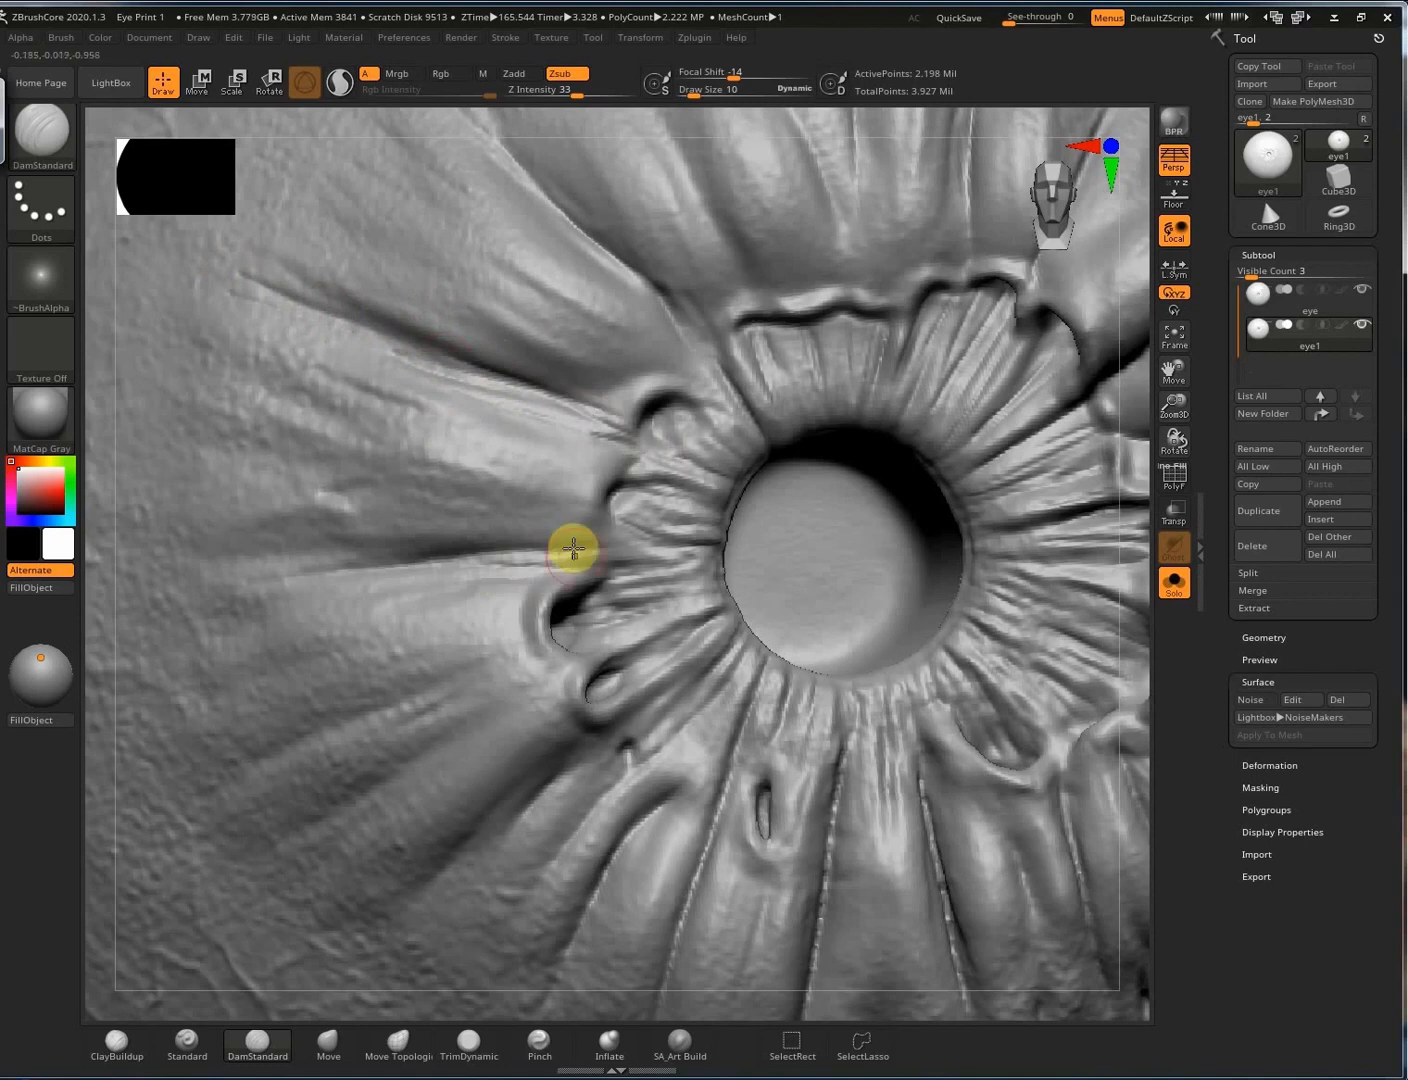
pyautogui.moveTo(889, 497)
pyautogui.mouseDown(button='right')
pyautogui.moveTo(473, 476)
pyautogui.moveTo(586, 355)
pyautogui.moveTo(740, 577)
pyautogui.mouseUp(button='right')
pyautogui.moveTo(665, 658); pyautogui.dragTo(740, 612)
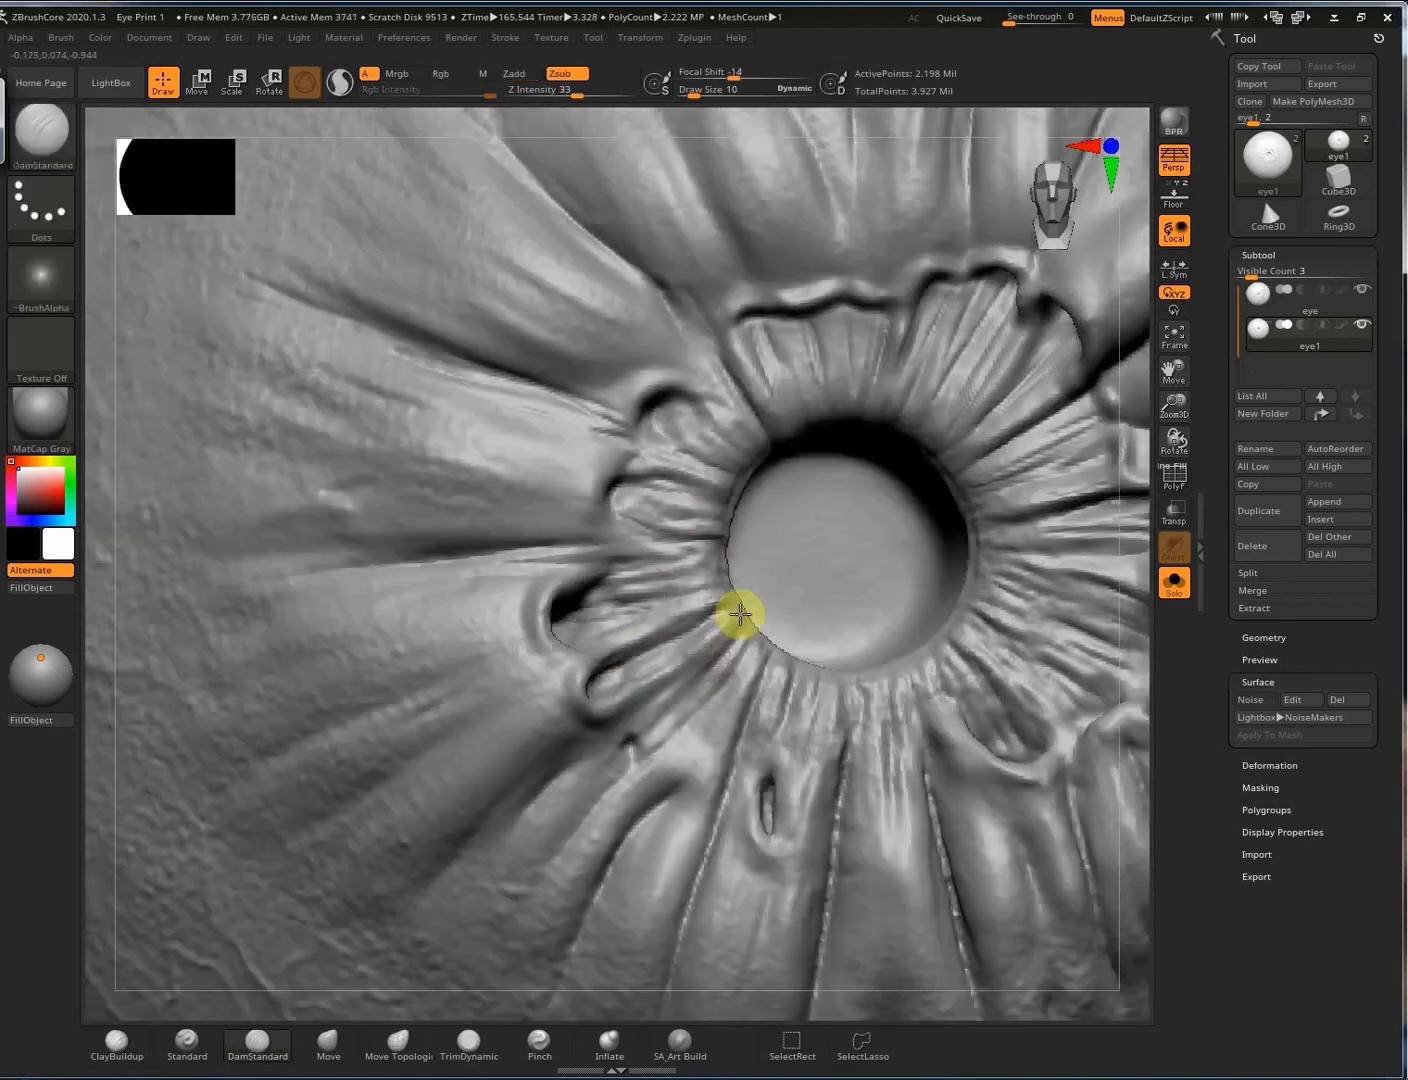
pyautogui.keyDown('alt'); pyautogui.moveTo(786, 688); pyautogui.dragTo(787, 632, button='right'); pyautogui.keyUp('alt')
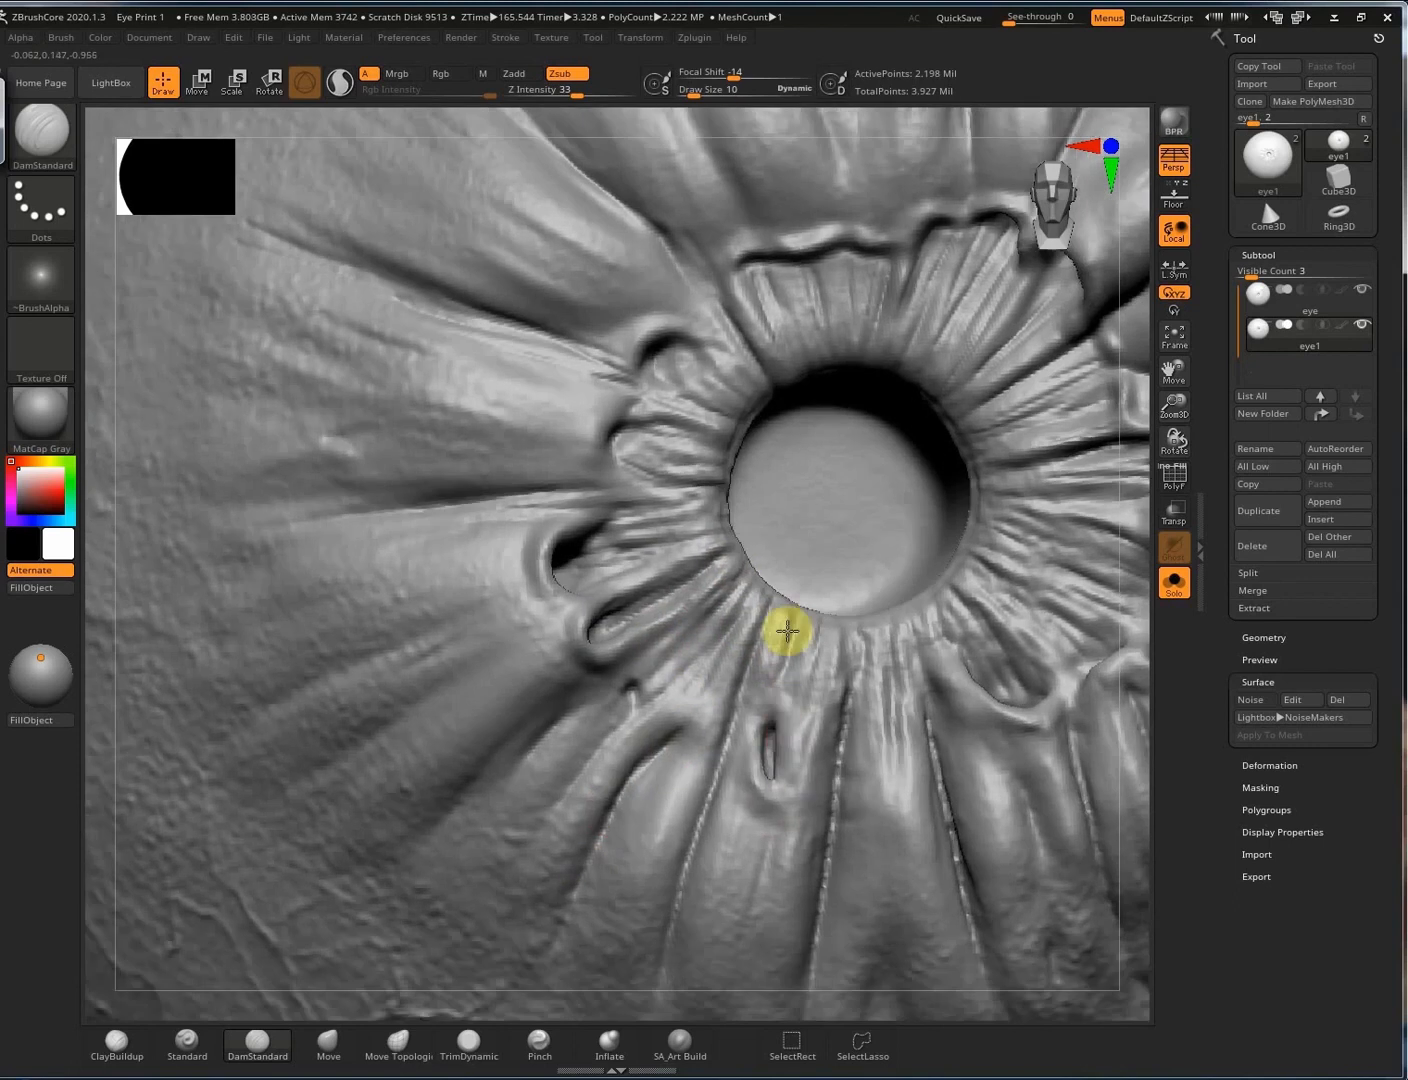
pyautogui.moveTo(590, 675)
pyautogui.keyDown('ctrl'); pyautogui.mouseDown(button='right')
pyautogui.moveTo(959, 699)
pyautogui.moveTo(892, 652)
pyautogui.mouseUp(button='right'); pyautogui.keyUp('ctrl')
# Select the Standard brush with a Spray stroke and the Alpha 07 pattern.
pyautogui.press('f')
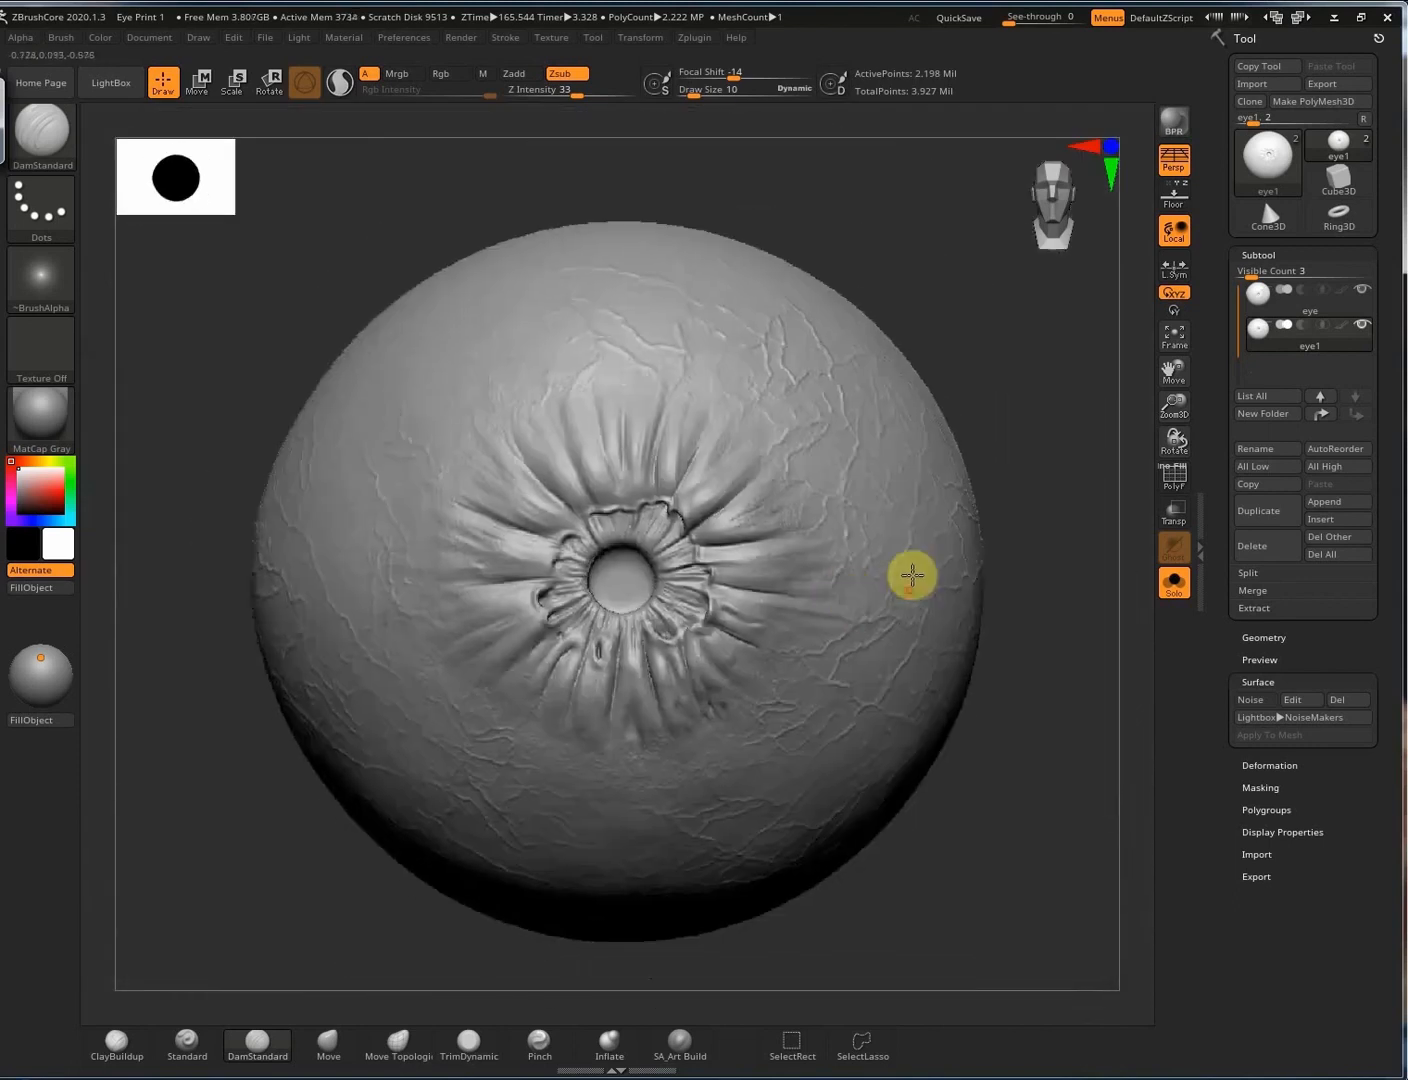
pyautogui.moveTo(830, 589)
pyautogui.mouseDown(button='right')
pyautogui.moveTo(786, 597)
pyautogui.moveTo(783, 655)
pyautogui.moveTo(700, 650)
pyautogui.mouseUp(button='right')
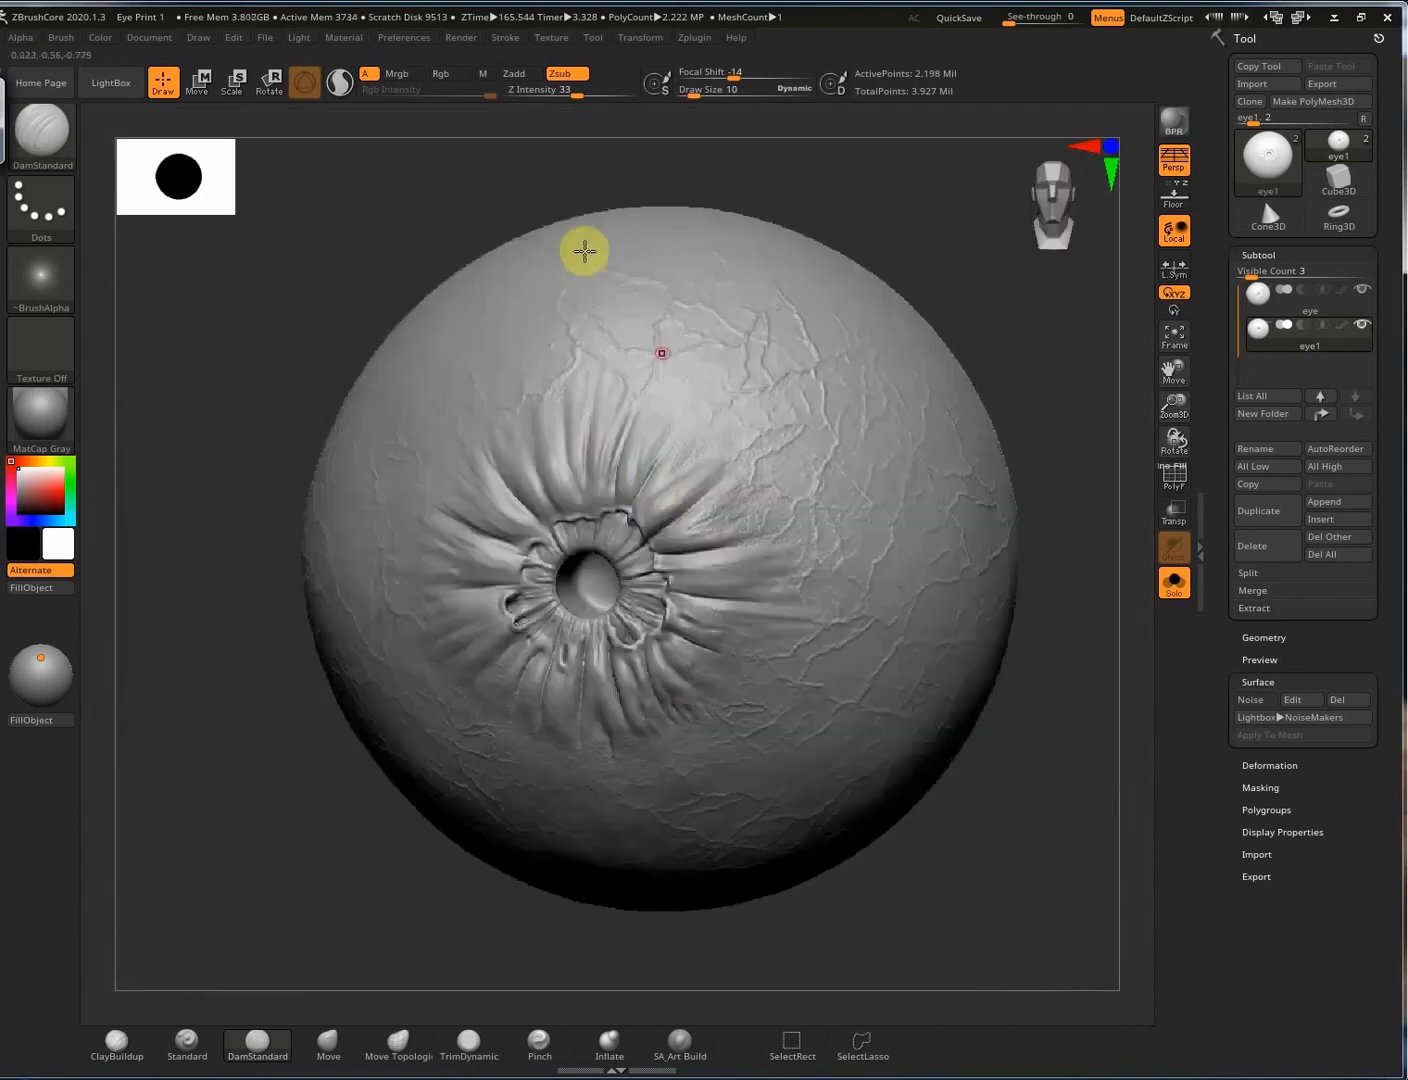
pyautogui.press('b')
pyautogui.press('c')
pyautogui.press('b')
pyautogui.press('b')
pyautogui.press('s')
pyautogui.press('t')
pyautogui.click(45, 210)
pyautogui.click(421, 238)
pyautogui.click(39, 275)
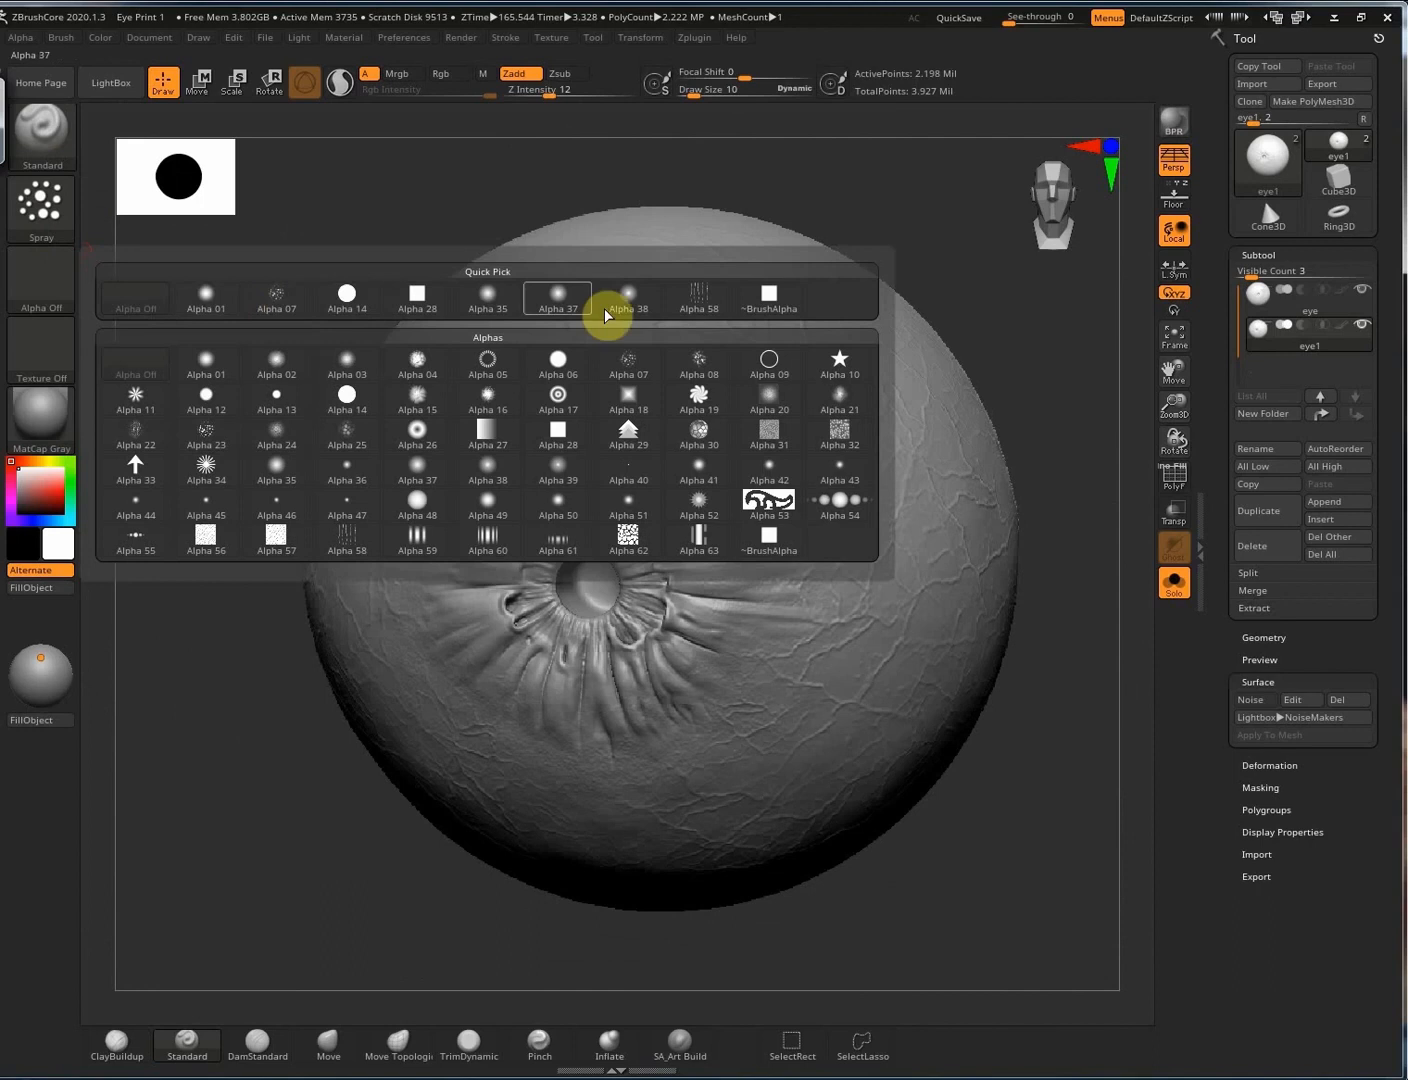
pyautogui.click(608, 308)
# Raise the brush size to 157 and spray fine stippled bumps over the eyeball's bare back.
pyautogui.moveTo(763, 611); pyautogui.dragTo(640, 604, button='right')
pyautogui.moveTo(640, 604)
pyautogui.keyDown('alt'); pyautogui.mouseDown(button='right')
pyautogui.moveTo(376, 592)
pyautogui.moveTo(554, 585)
pyautogui.moveTo(263, 582)
pyautogui.mouseUp(button='right'); pyautogui.keyUp('alt')
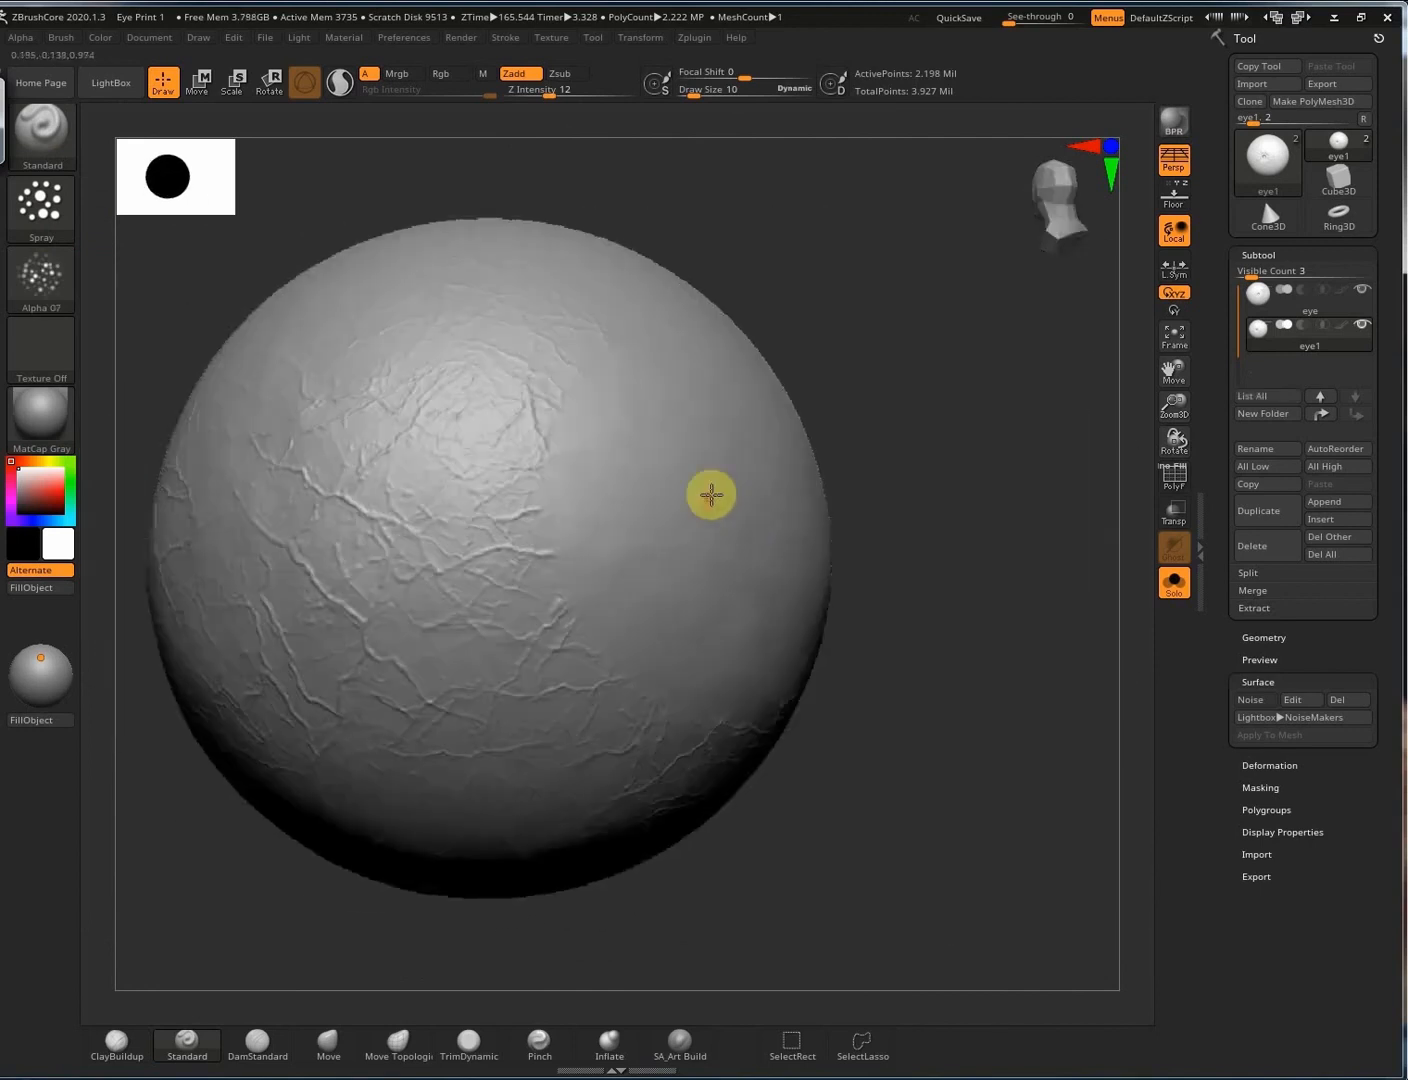
pyautogui.press('s')
pyautogui.moveTo(709, 500); pyautogui.dragTo(746, 500)
pyautogui.moveTo(677, 510); pyautogui.dragTo(560, 532, button='right')
pyautogui.moveTo(653, 515); pyautogui.dragTo(686, 484)
pyautogui.moveTo(791, 687); pyautogui.dragTo(733, 639)
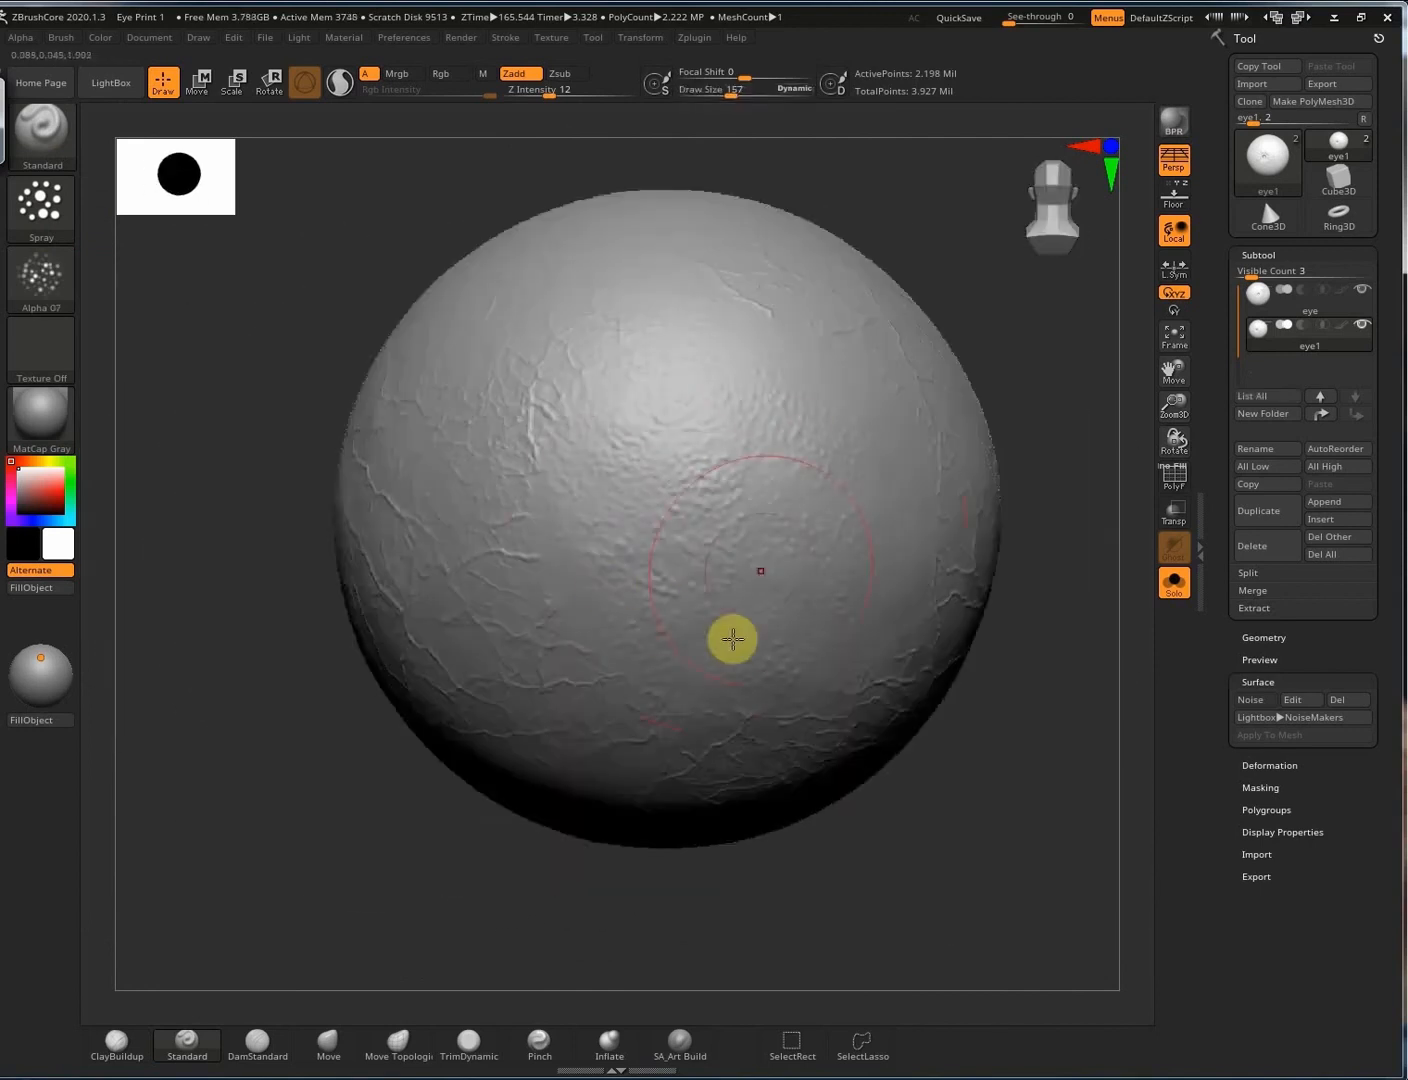
pyautogui.click(41, 275)
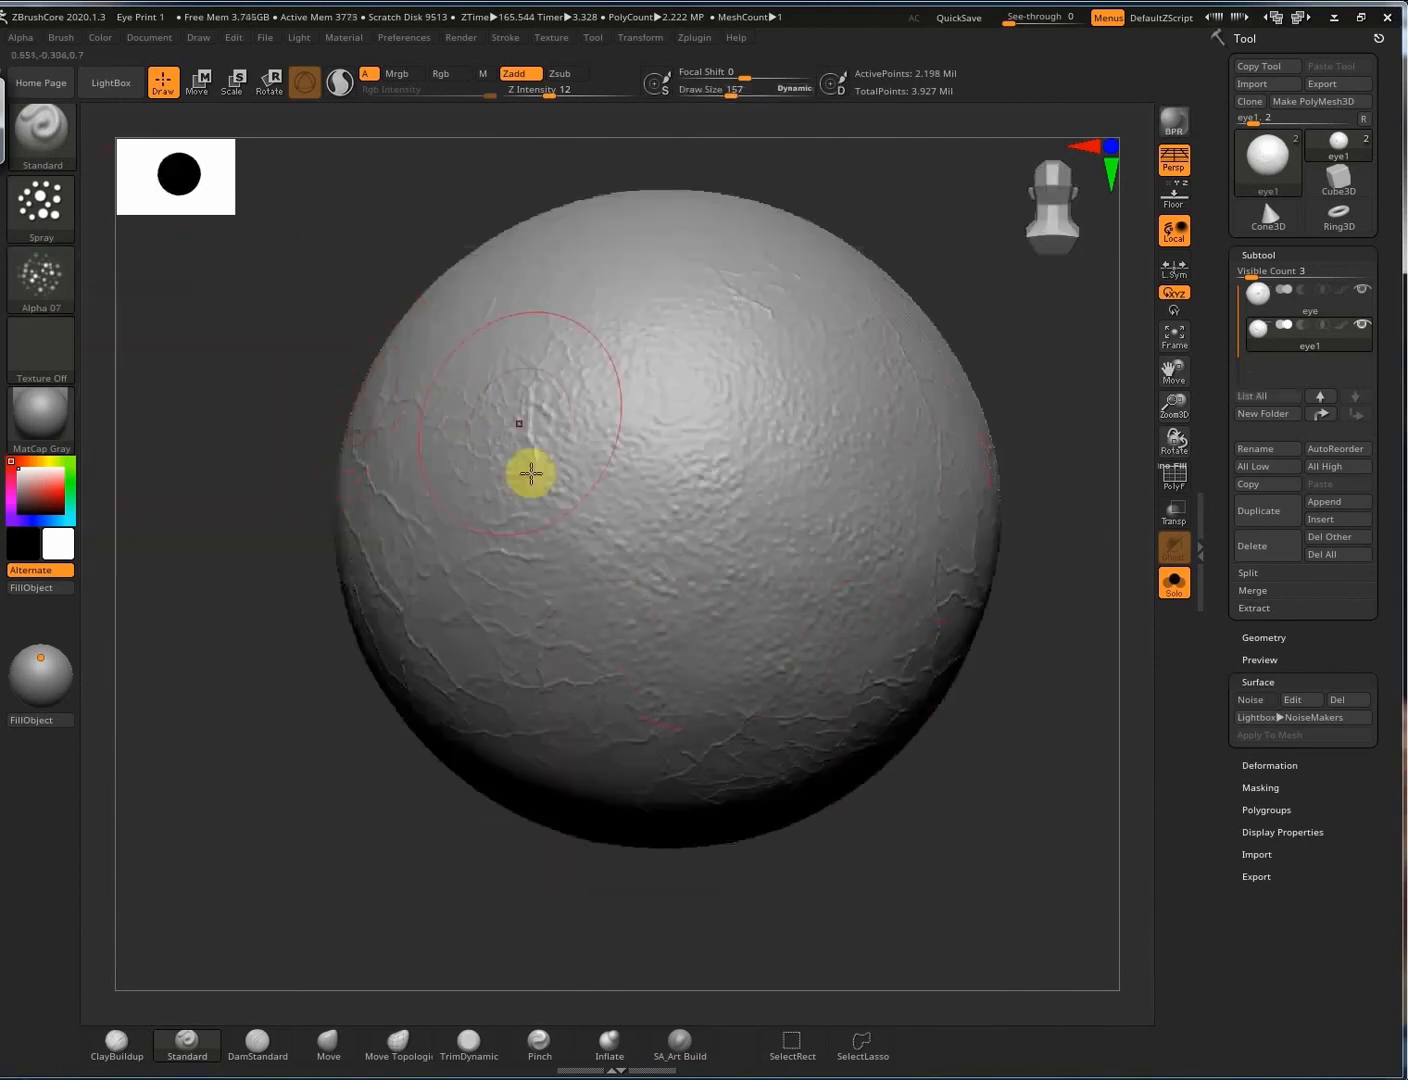
# Stamp vein cracks near the top of the sphere with the SA_Art Veins brush.
pyautogui.press('b')
pyautogui.click(629, 776)
pyautogui.moveTo(638, 324); pyautogui.dragTo(700, 440)
pyautogui.moveTo(916, 449)
pyautogui.mouseDown(button='right')
pyautogui.moveTo(890, 450)
pyautogui.moveTo(925, 449)
pyautogui.mouseUp(button='right')
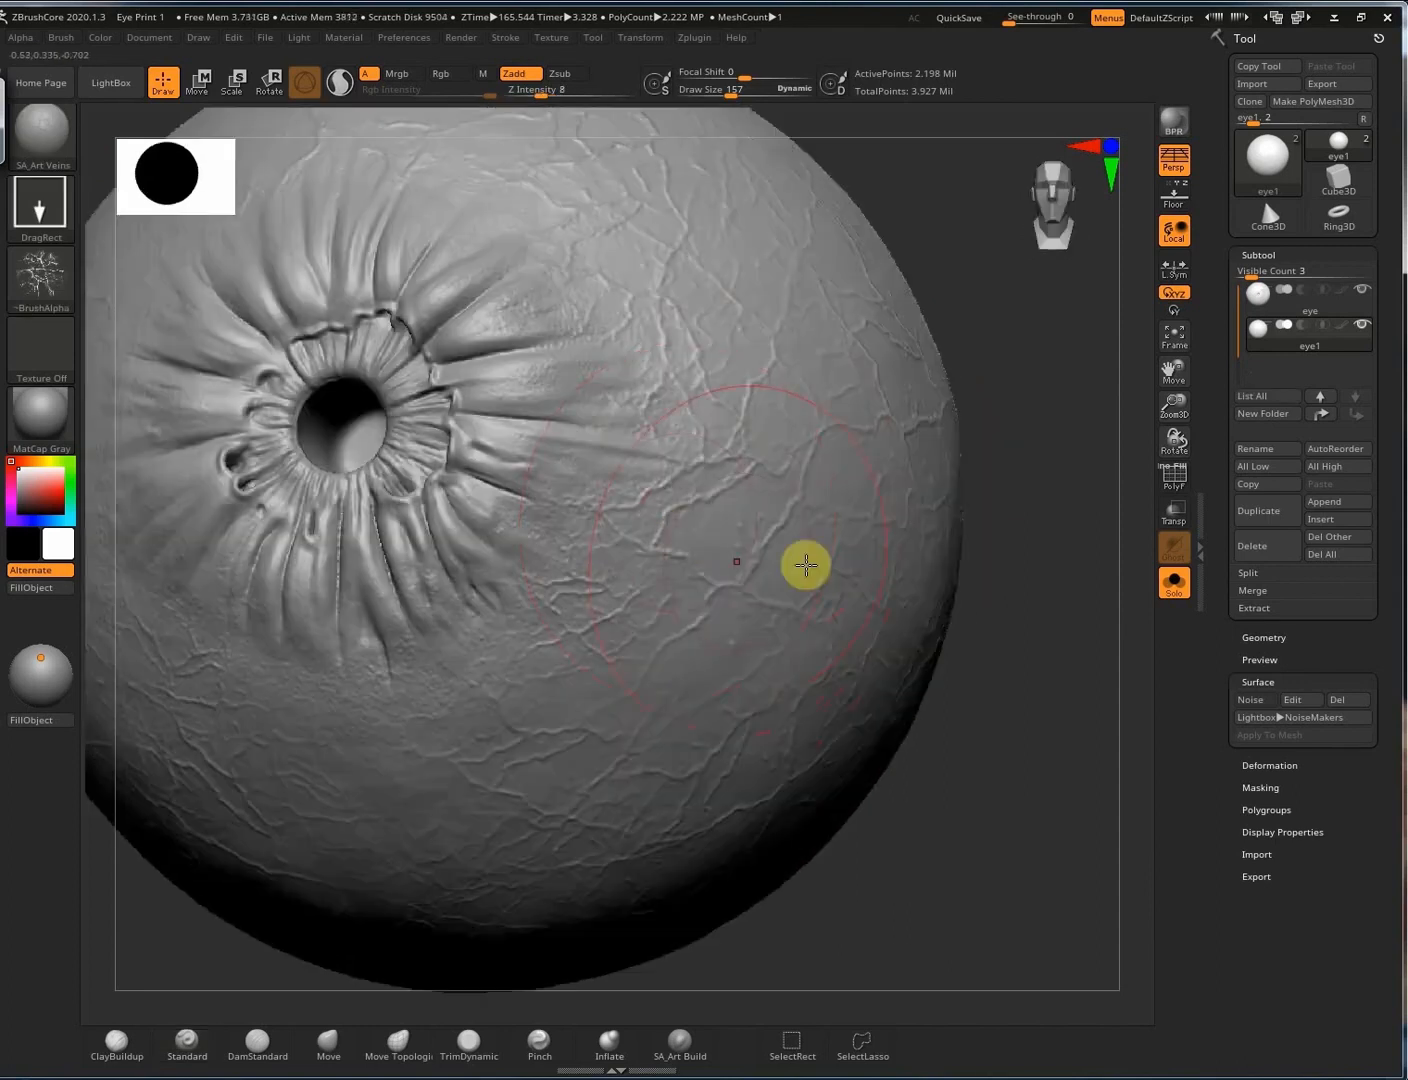
pyautogui.moveTo(651, 512)
pyautogui.keyDown('alt'); pyautogui.mouseDown(button='right')
pyautogui.moveTo(867, 577)
pyautogui.moveTo(812, 585)
pyautogui.moveTo(832, 594)
pyautogui.mouseUp(button='right'); pyautogui.keyUp('alt')
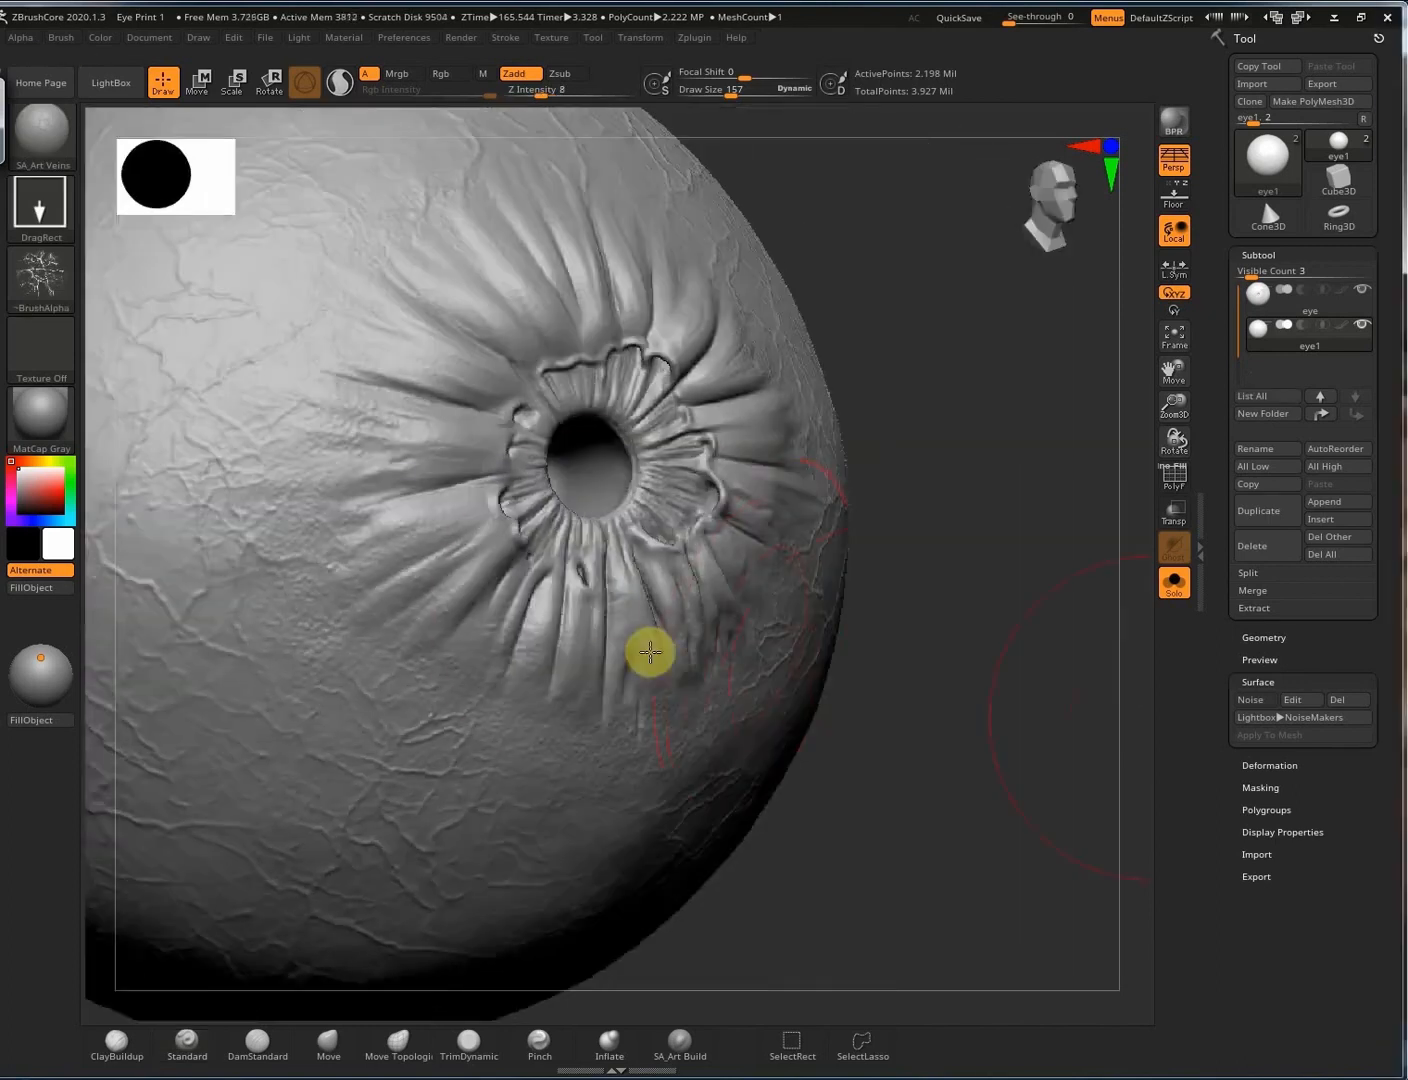
pyautogui.moveTo(616, 601); pyautogui.dragTo(559, 570, button='right')
# Select SA_Art Build, save the project over the existing file, and set brush size 36.
pyautogui.click(679, 1043)
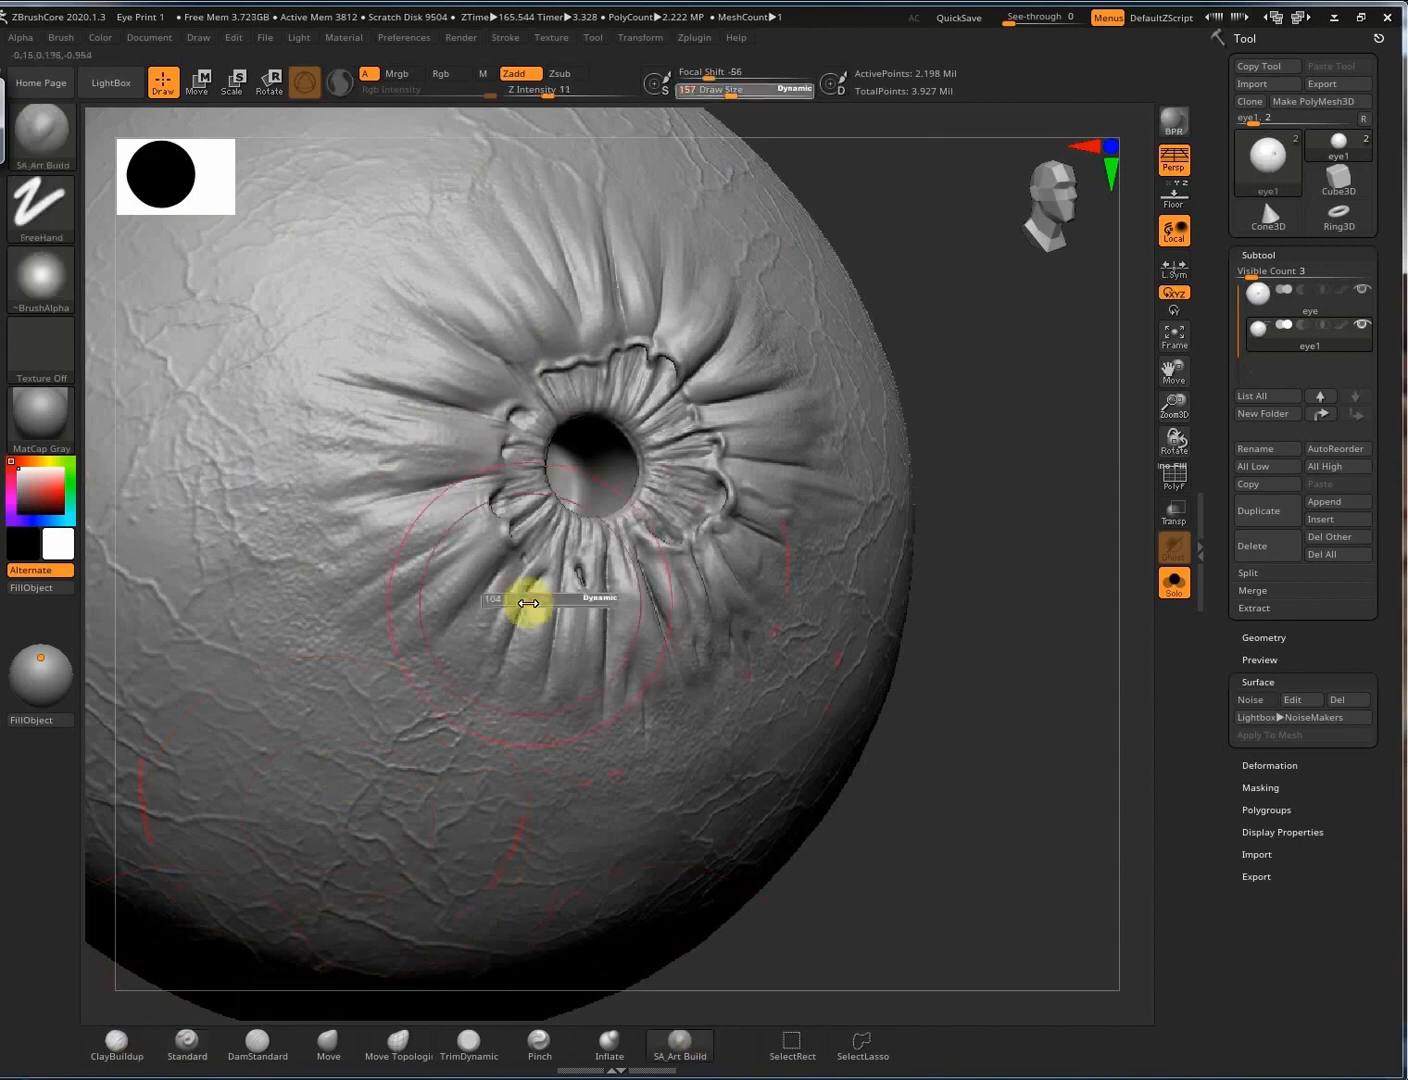
pyautogui.hotkey('ctrl', 's')
pyautogui.press('Return')
pyautogui.press('y')
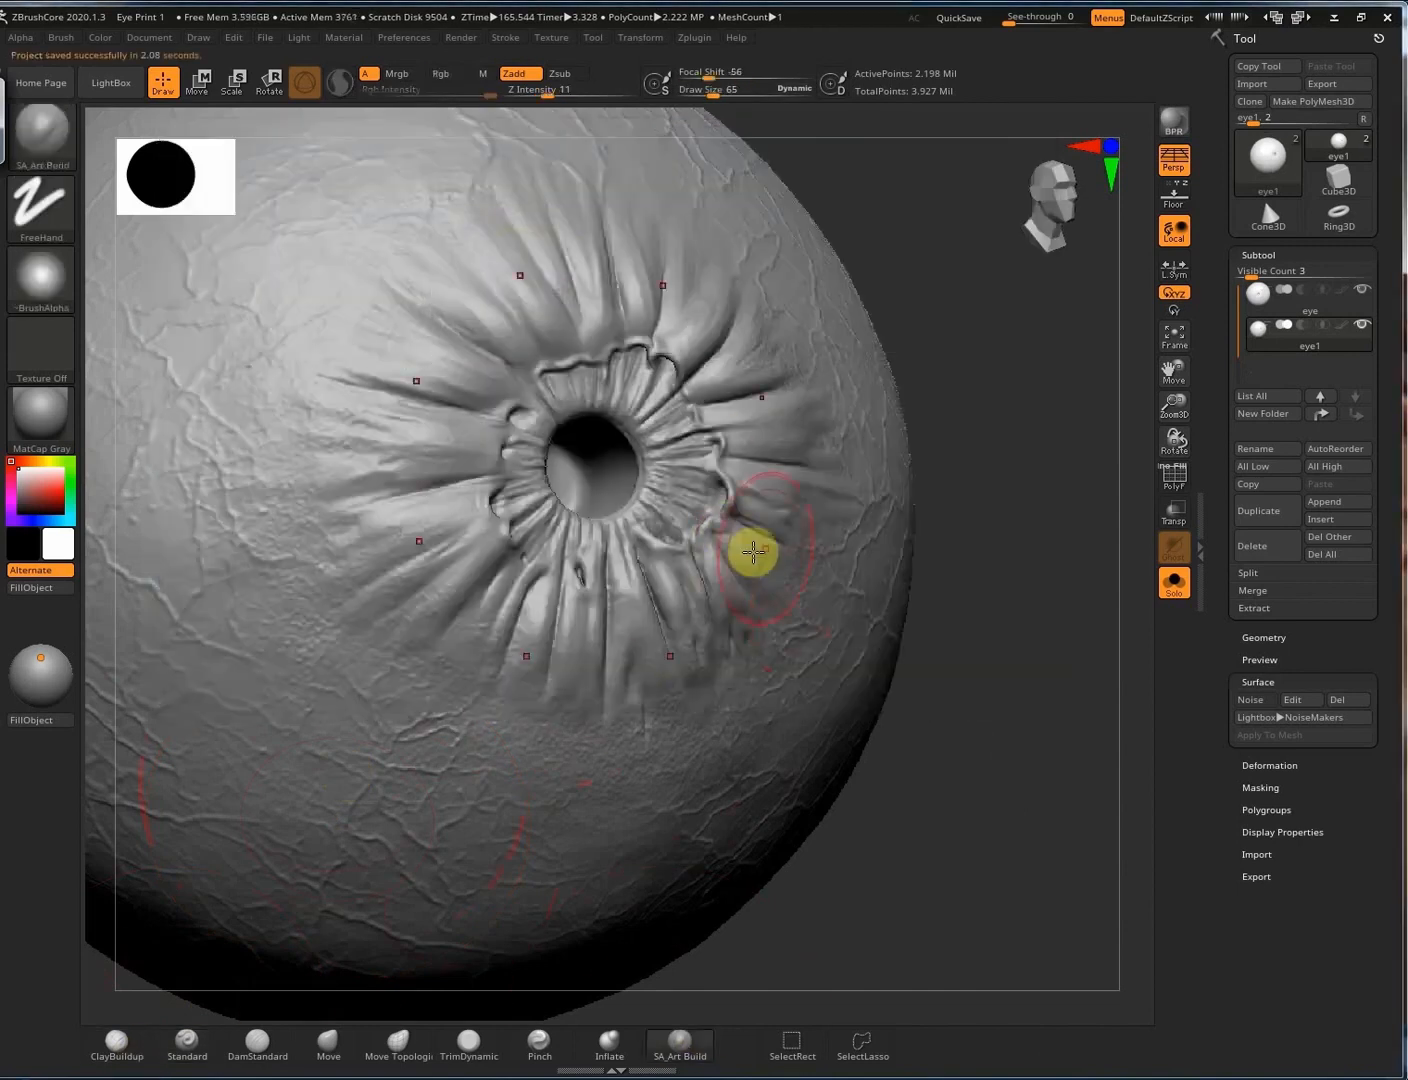
pyautogui.moveTo(748, 553); pyautogui.dragTo(823, 383, button='right')
pyautogui.click(993, 554)
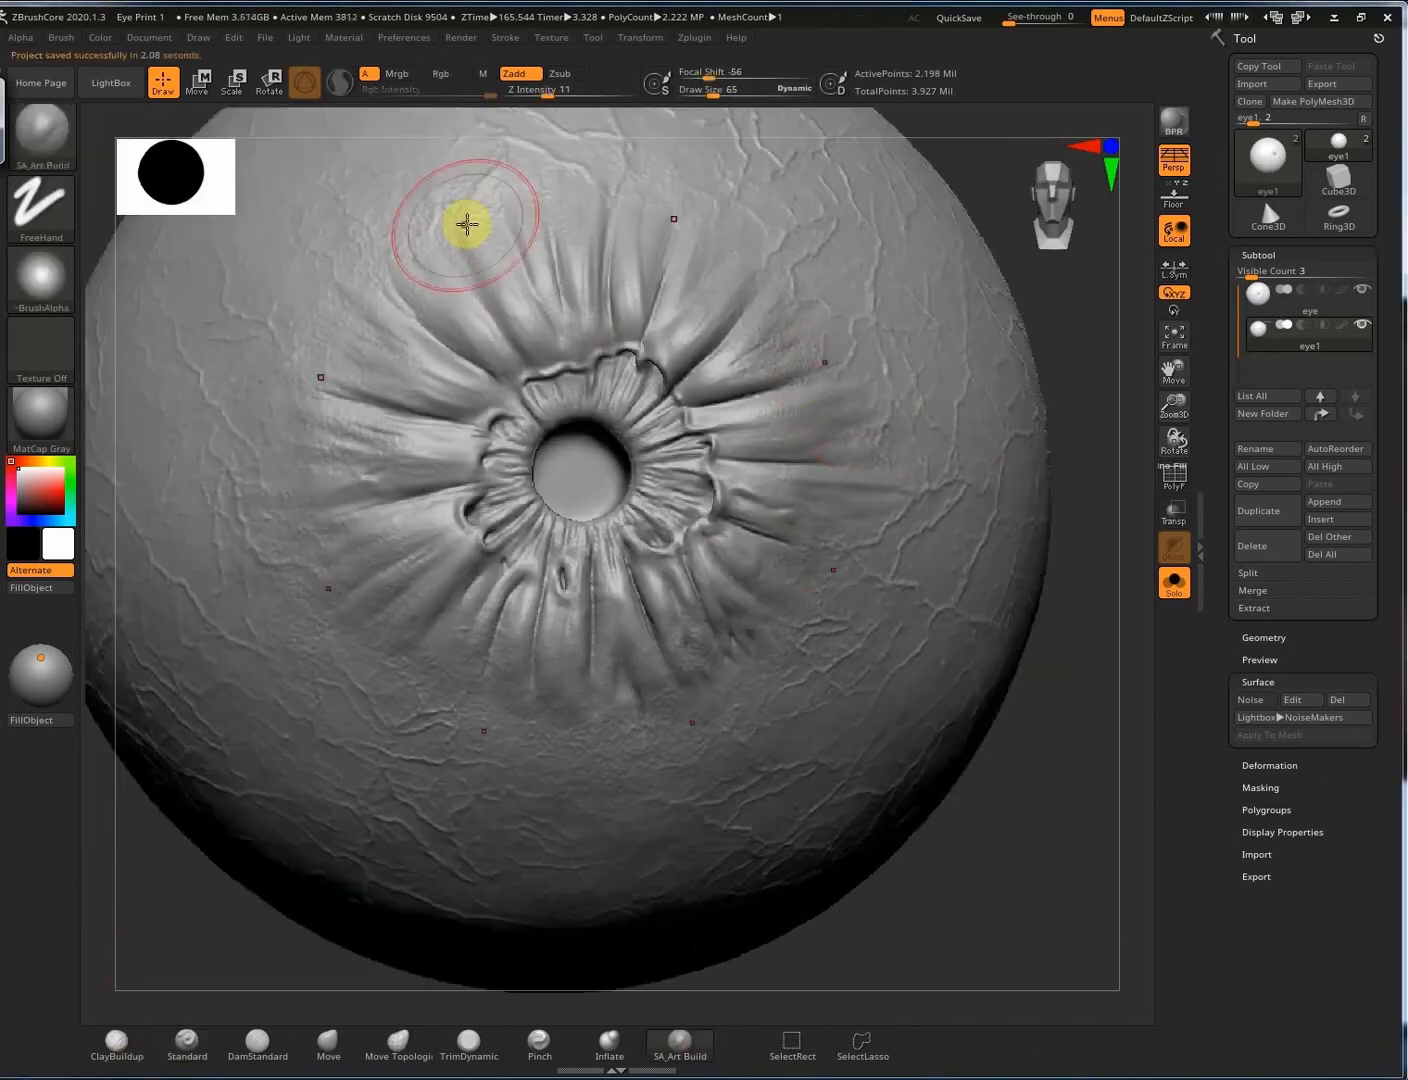
pyautogui.press('s')
pyautogui.moveTo(395, 269); pyautogui.dragTo(386, 269)
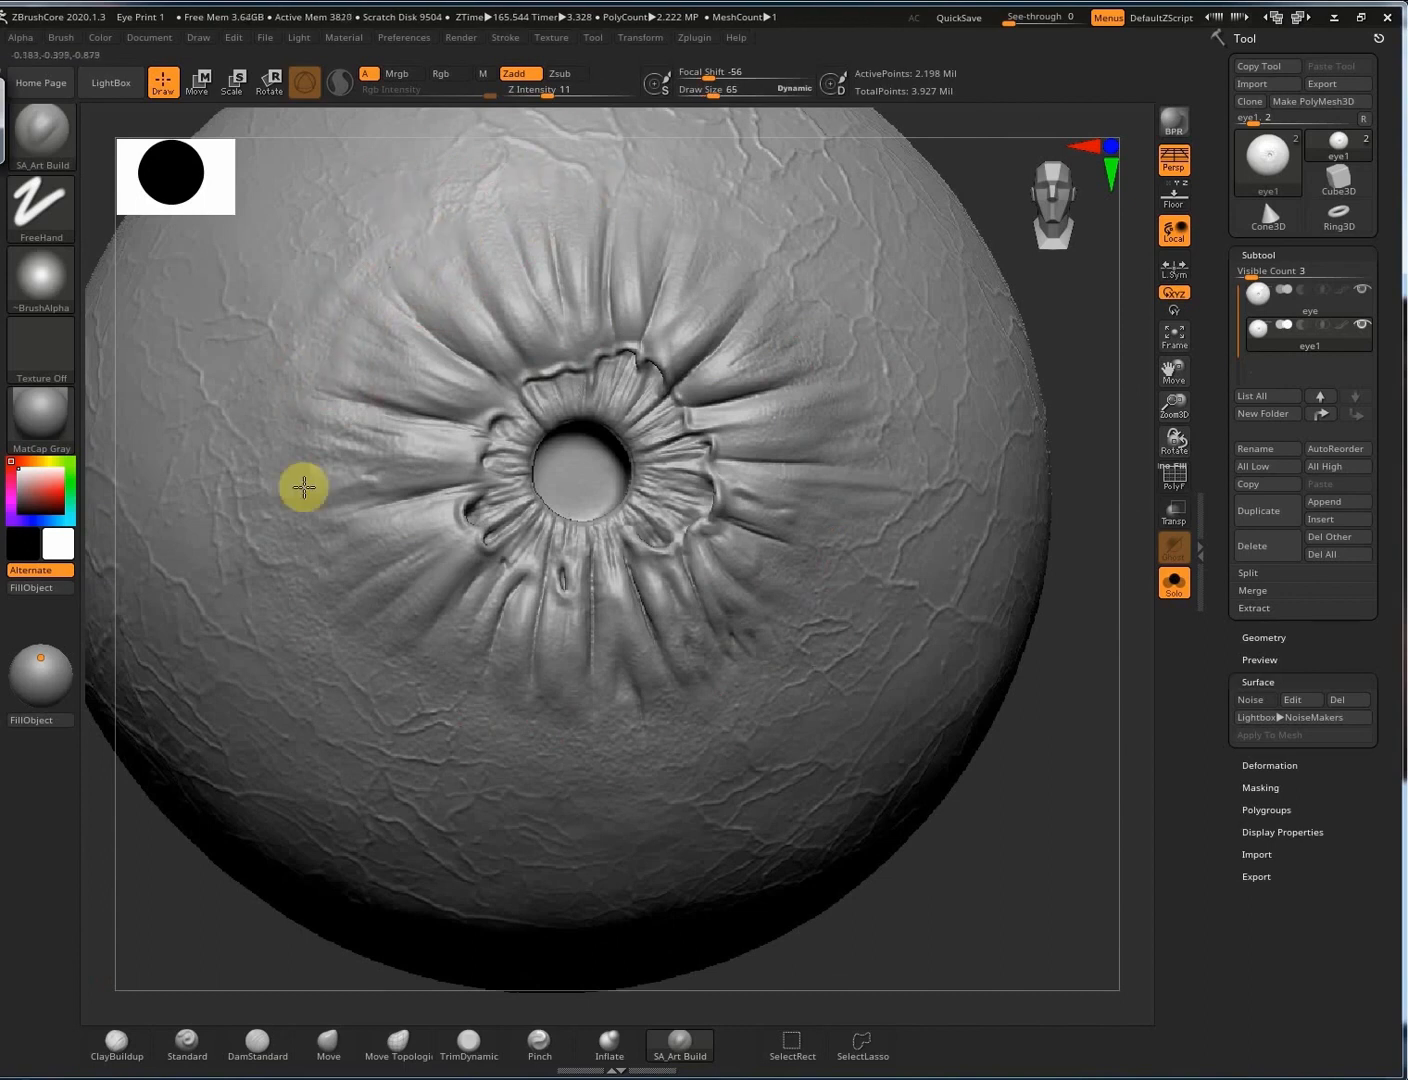
# Orbit around the eyeball to inspect the iris, then frame the whole eyeball.
pyautogui.moveTo(1084, 420); pyautogui.dragTo(855, 370)
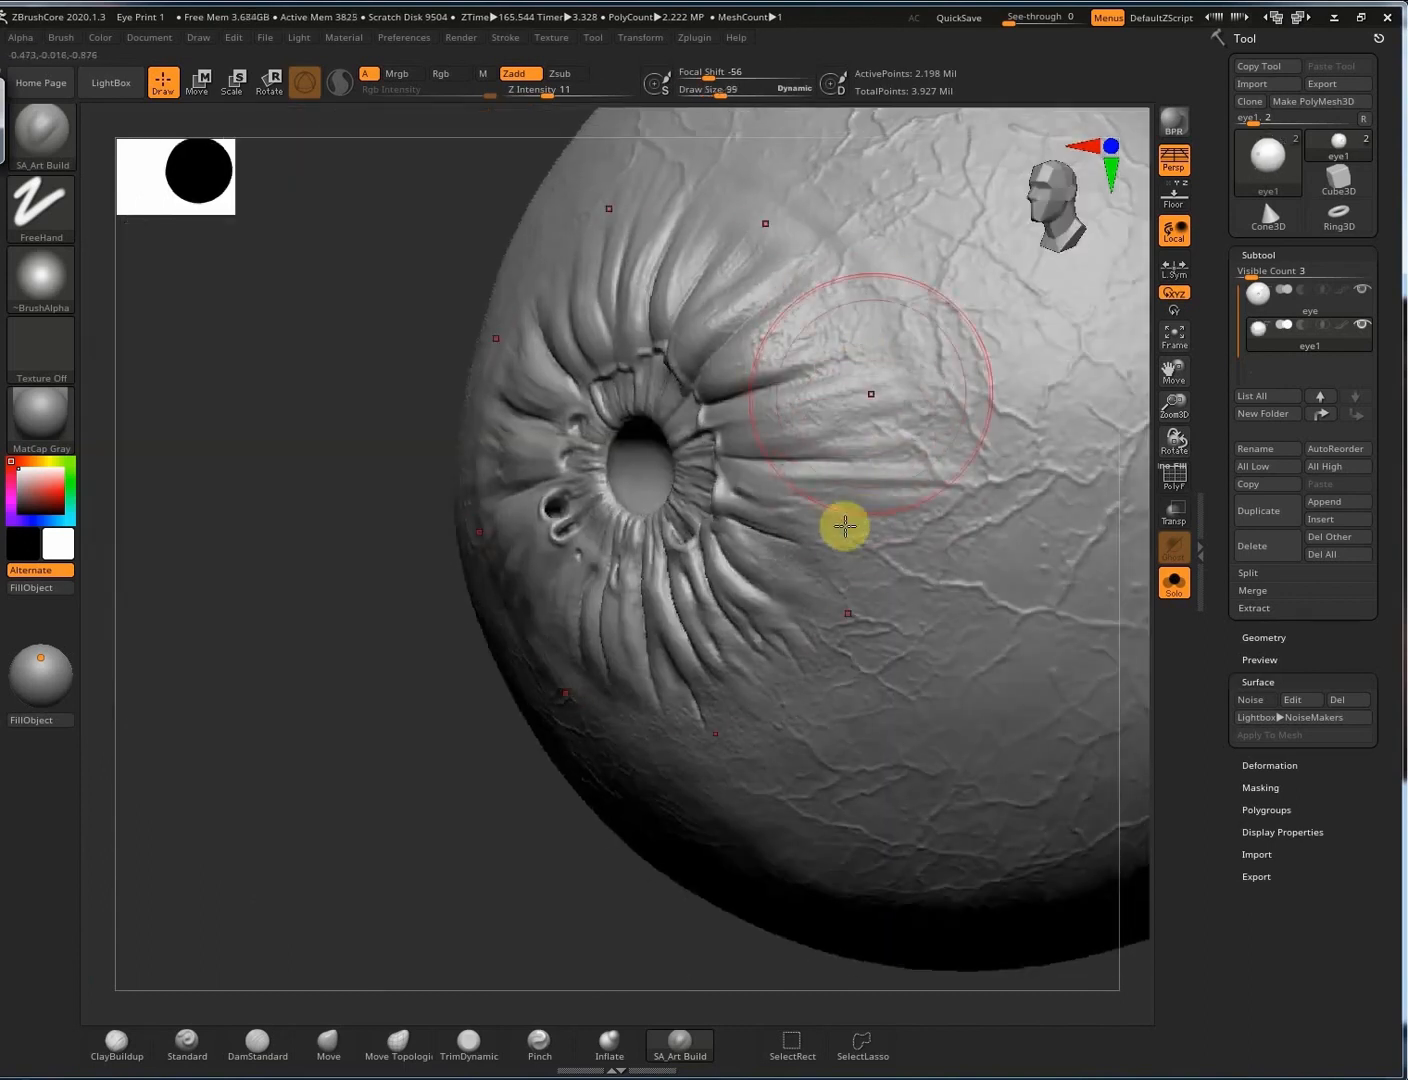
pyautogui.moveTo(816, 476); pyautogui.dragTo(864, 467, button='right')
pyautogui.moveTo(787, 449); pyautogui.dragTo(602, 465, button='right')
pyautogui.moveTo(587, 349); pyautogui.dragTo(547, 418, button='right')
pyautogui.moveTo(595, 340); pyautogui.dragTo(921, 487, button='right')
pyautogui.moveTo(952, 572)
pyautogui.mouseDown(button='right')
pyautogui.moveTo(920, 474)
pyautogui.moveTo(883, 487)
pyautogui.moveTo(893, 503)
pyautogui.moveTo(908, 490)
pyautogui.moveTo(857, 465)
pyautogui.moveTo(871, 468)
pyautogui.mouseUp(button='right')
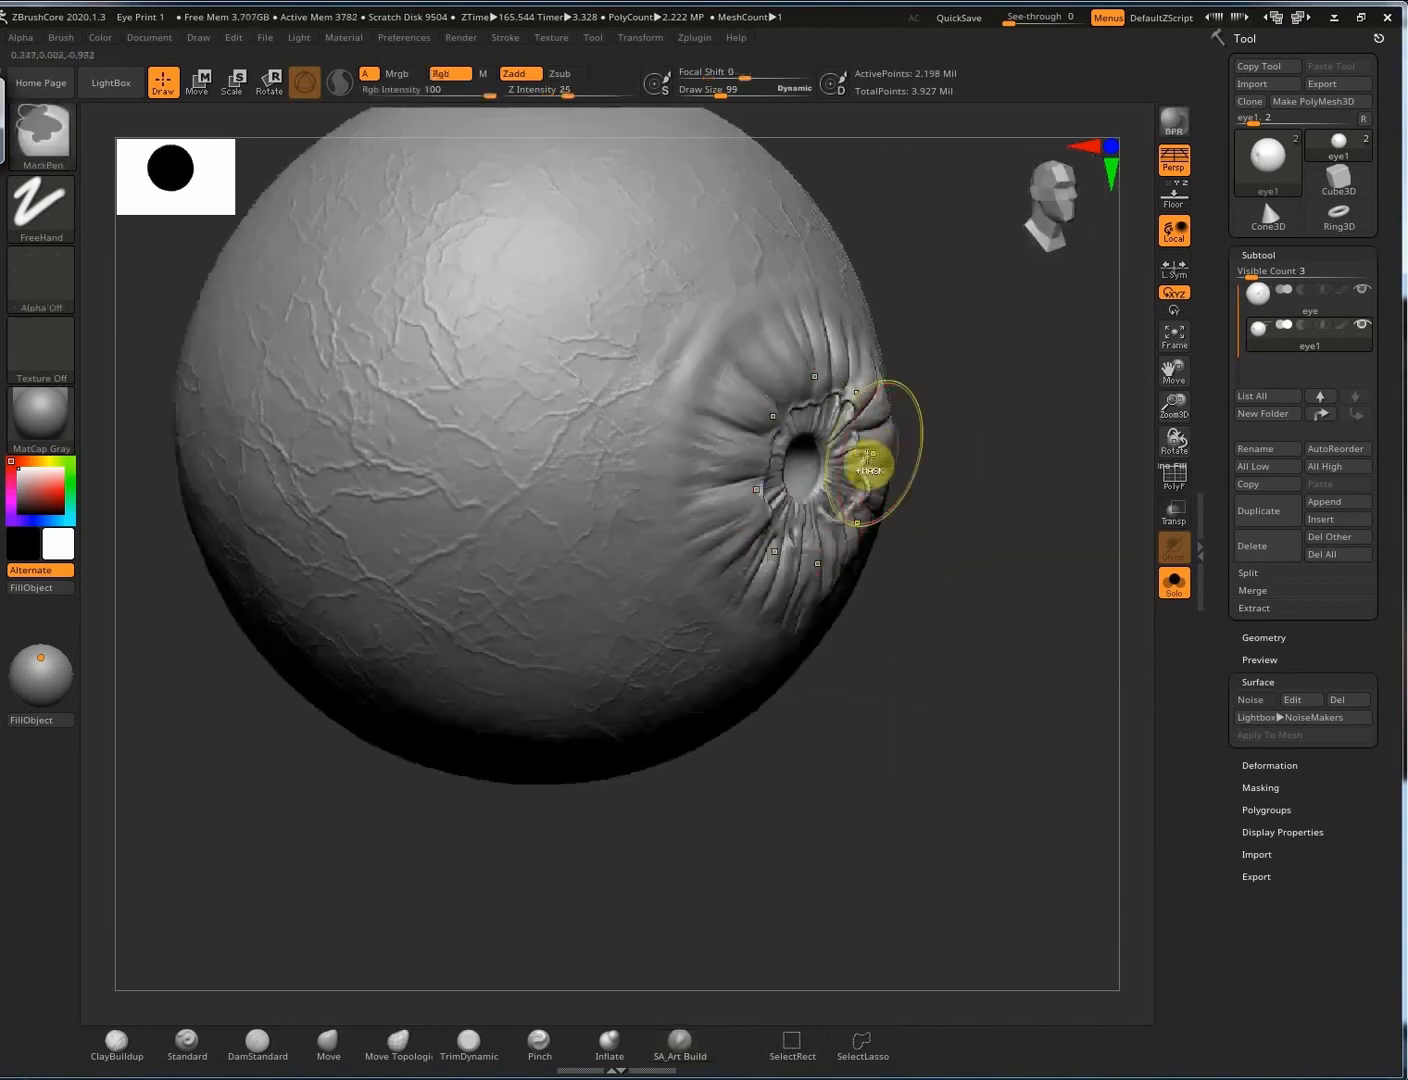
pyautogui.moveTo(889, 567)
pyautogui.mouseDown(button='right')
pyautogui.moveTo(844, 536)
pyautogui.moveTo(915, 475)
pyautogui.moveTo(858, 587)
pyautogui.moveTo(919, 492)
pyautogui.moveTo(923, 512)
pyautogui.moveTo(880, 399)
pyautogui.moveTo(990, 449)
pyautogui.moveTo(902, 367)
pyautogui.moveTo(895, 384)
pyautogui.mouseUp(button='right')
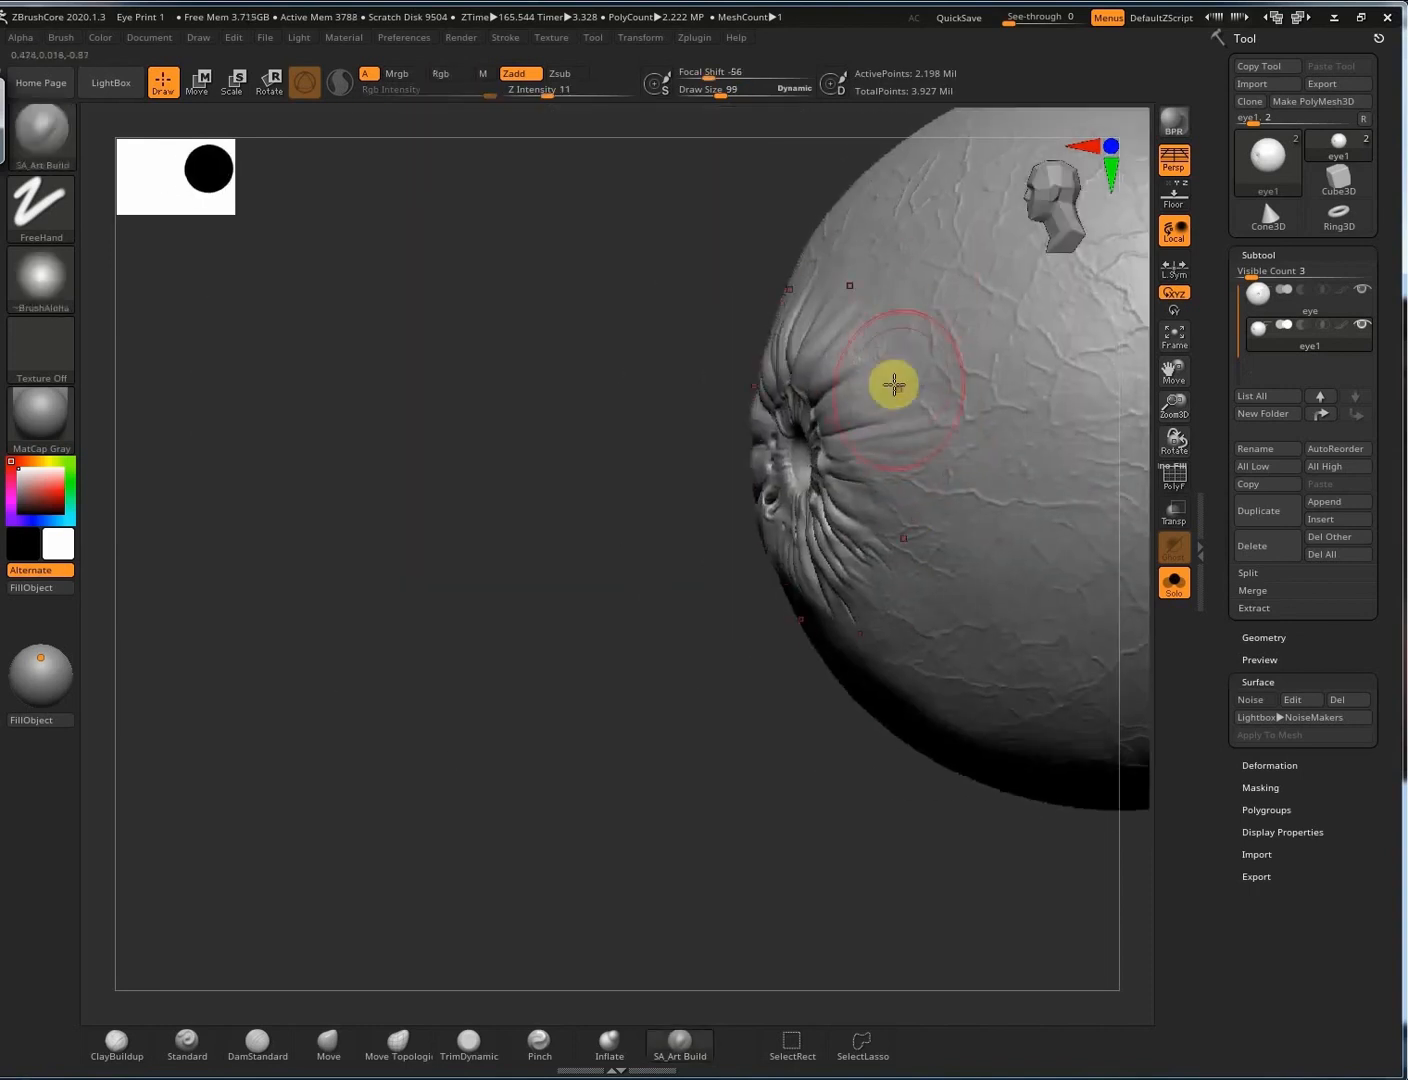
pyautogui.moveTo(984, 432)
pyautogui.mouseDown(button='right')
pyautogui.moveTo(1030, 450)
pyautogui.moveTo(995, 455)
pyautogui.mouseUp(button='right')
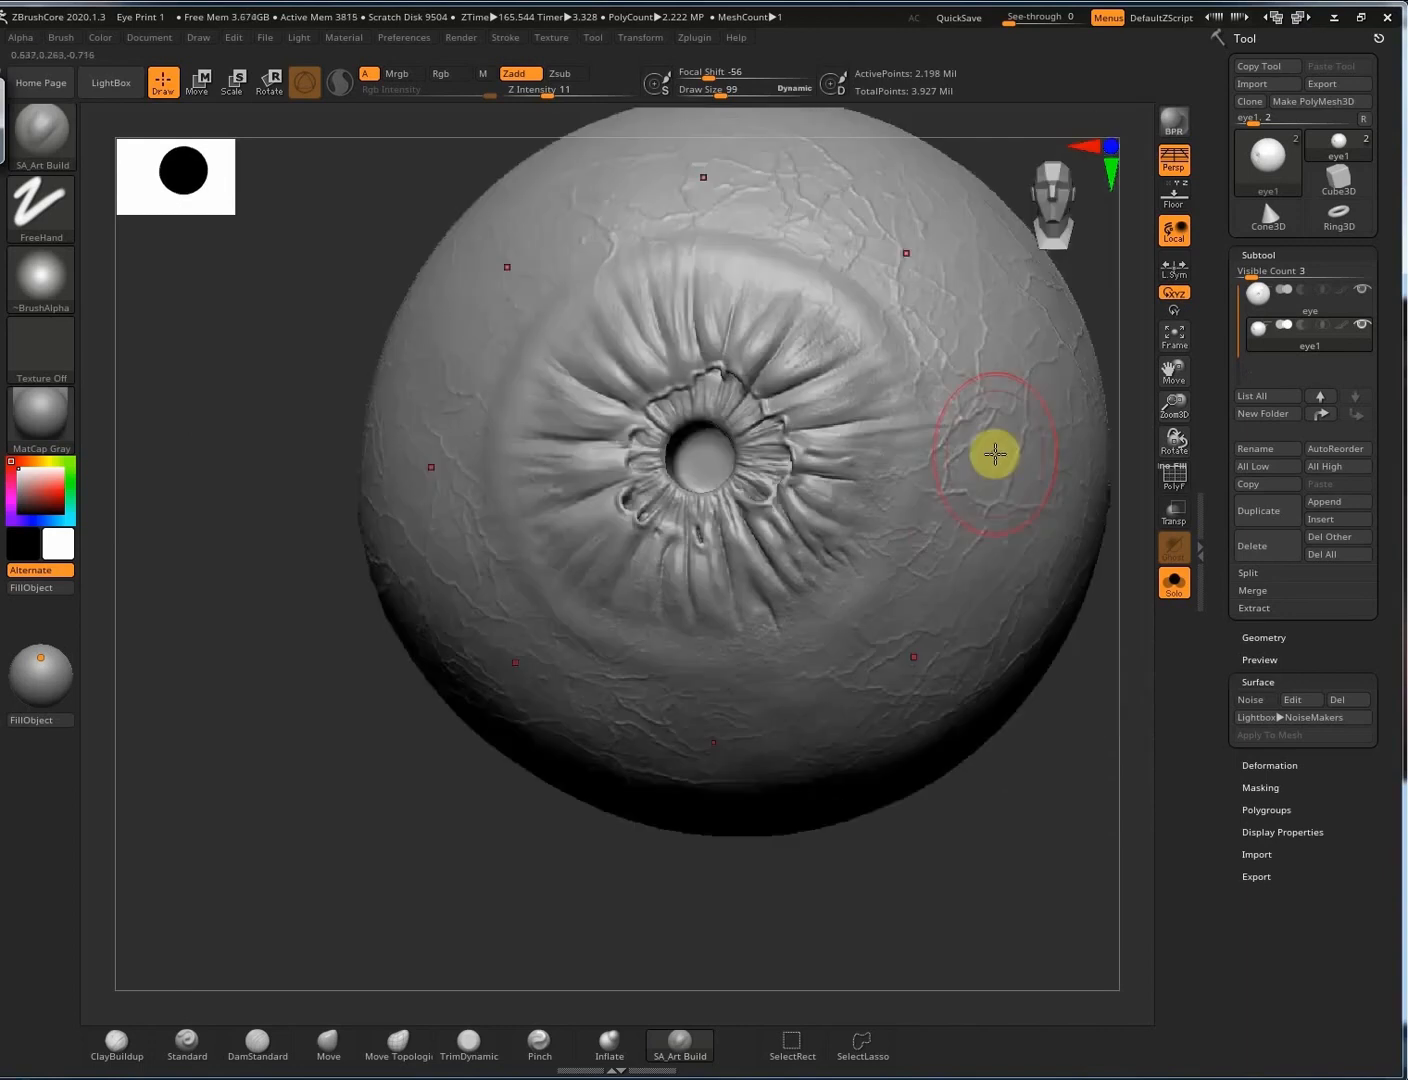
pyautogui.moveTo(885, 710); pyautogui.dragTo(929, 643, button='right')
pyautogui.press('f')
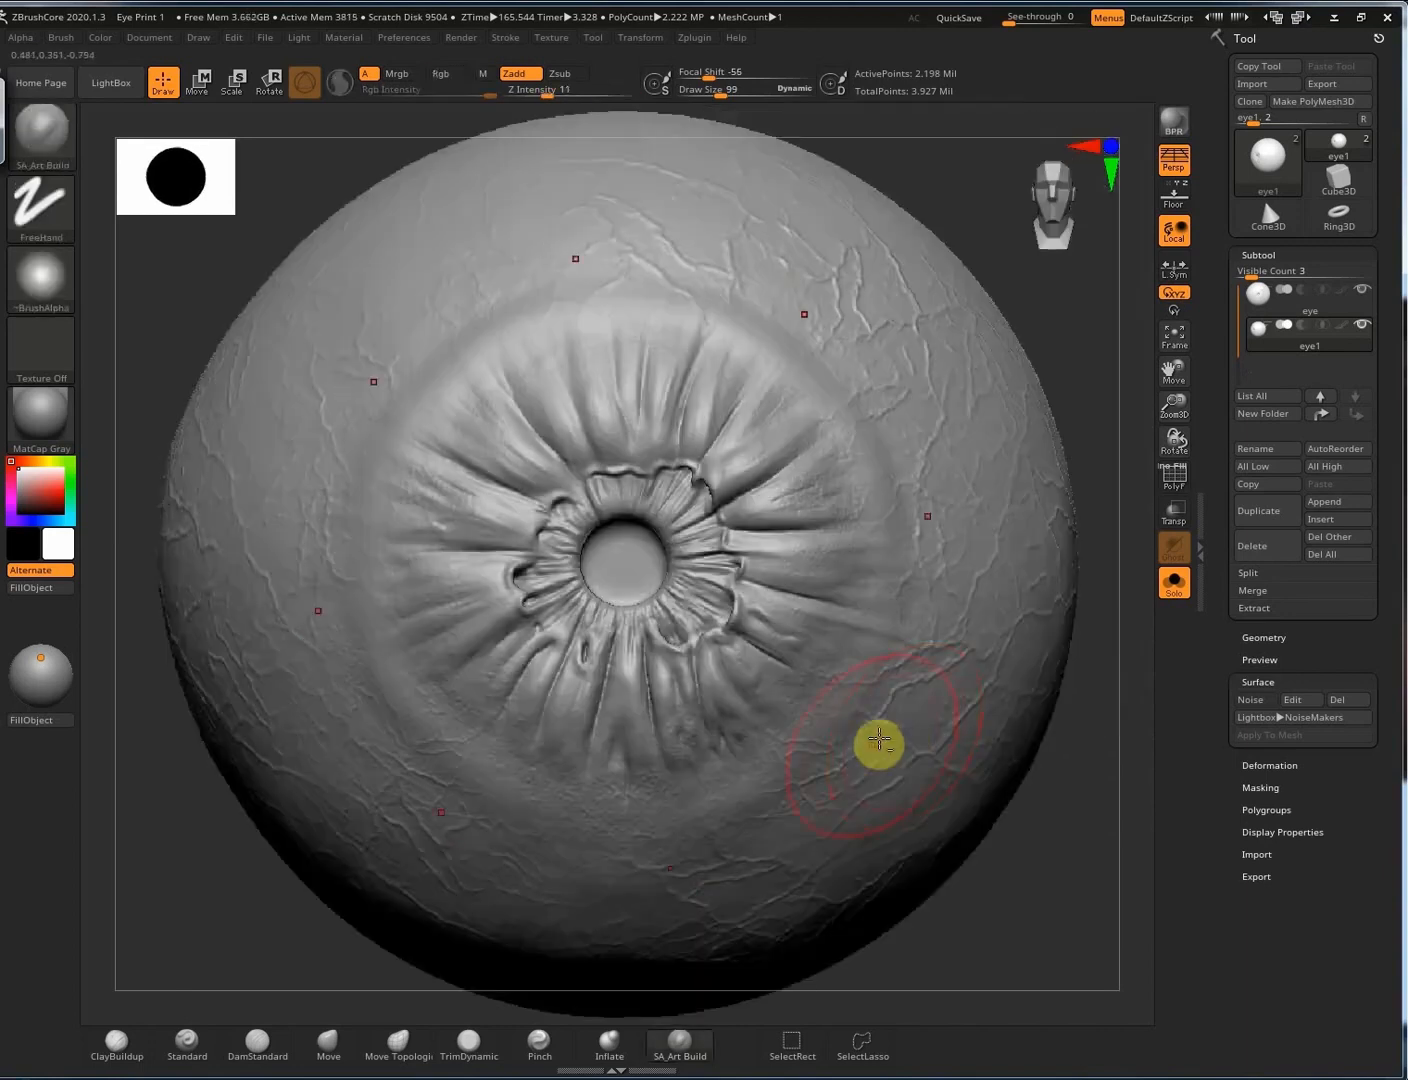
pyautogui.keyDown('ctrl'); pyautogui.moveTo(880, 745); pyautogui.dragTo(1006, 748, button='right'); pyautogui.keyUp('ctrl')
pyautogui.moveTo(941, 699); pyautogui.dragTo(1016, 701, button='right')
pyautogui.press('[')
pyautogui.press('[')
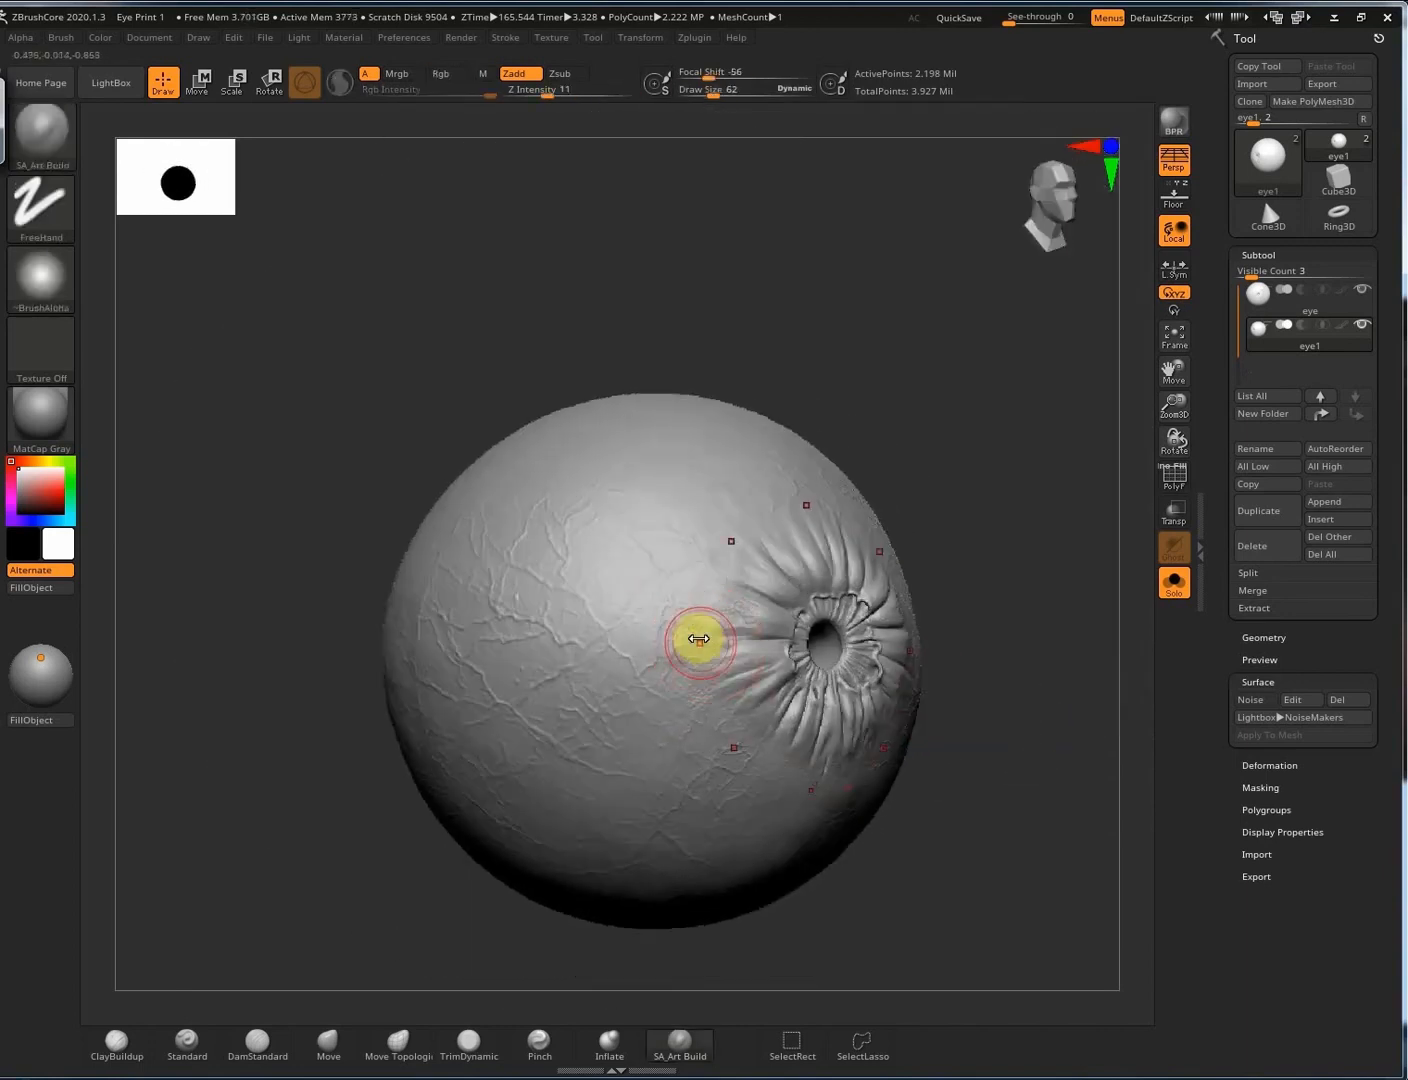
pyautogui.moveTo(785, 690); pyautogui.dragTo(743, 687, button='right')
pyautogui.keyDown('ctrl'); pyautogui.moveTo(774, 594); pyautogui.dragTo(752, 498, button='right'); pyautogui.keyUp('ctrl')
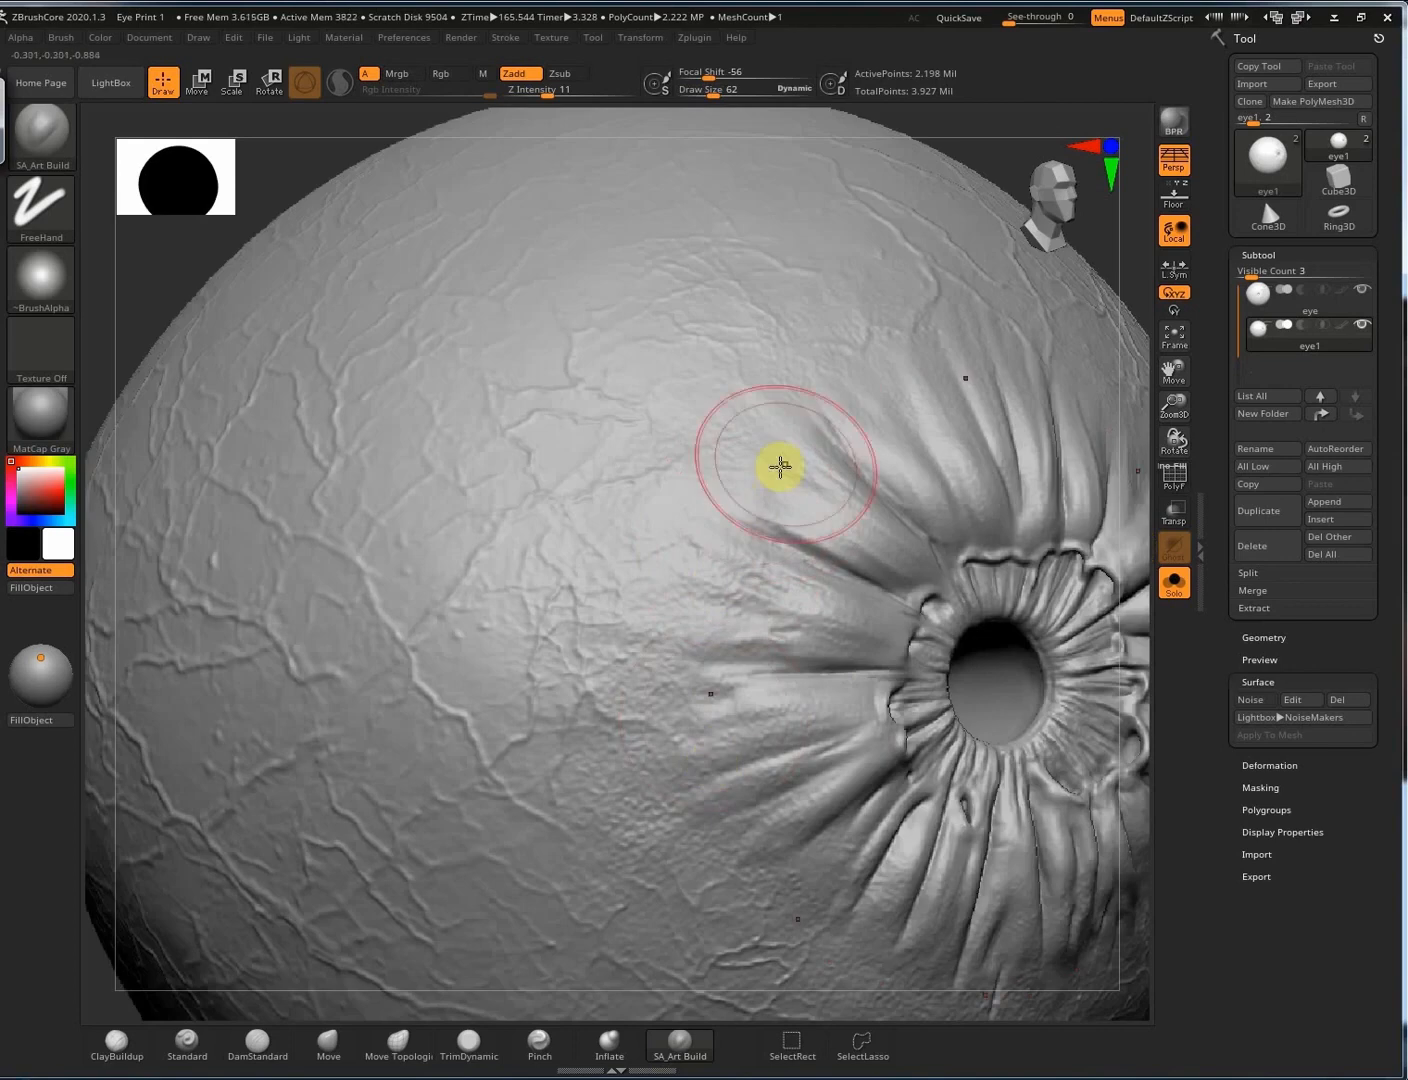
pyautogui.keyDown('ctrl'); pyautogui.moveTo(801, 581); pyautogui.dragTo(1001, 656, button='right'); pyautogui.keyUp('ctrl')
pyautogui.moveTo(968, 764); pyautogui.dragTo(823, 514, button='right')
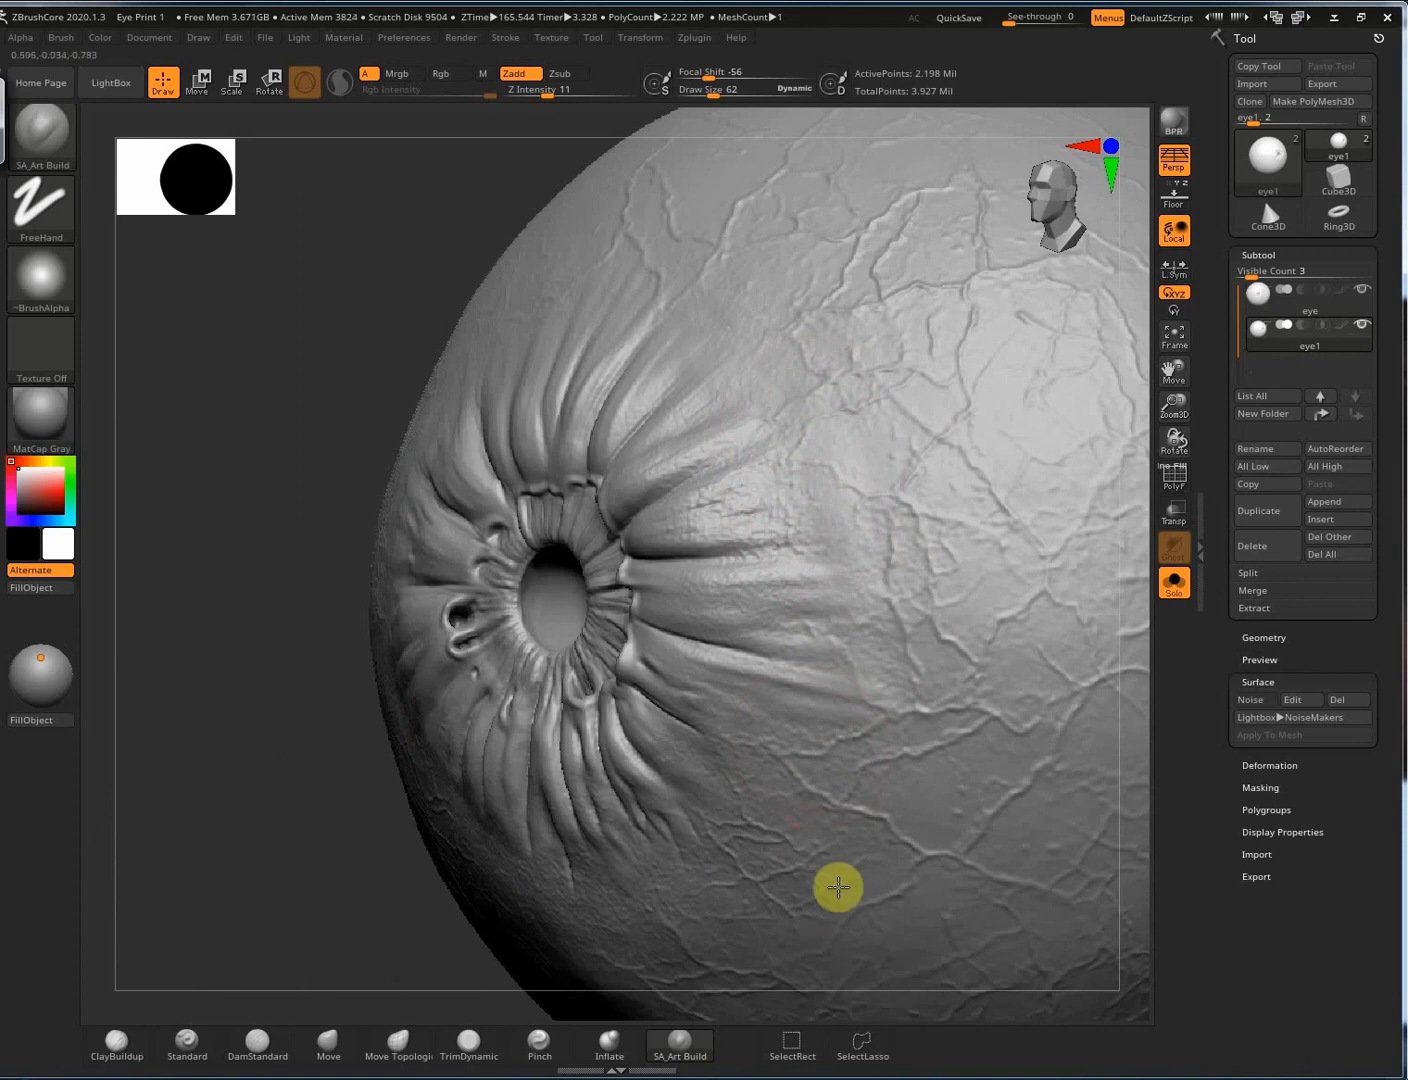
pyautogui.moveTo(906, 741); pyautogui.dragTo(955, 501, button='right')
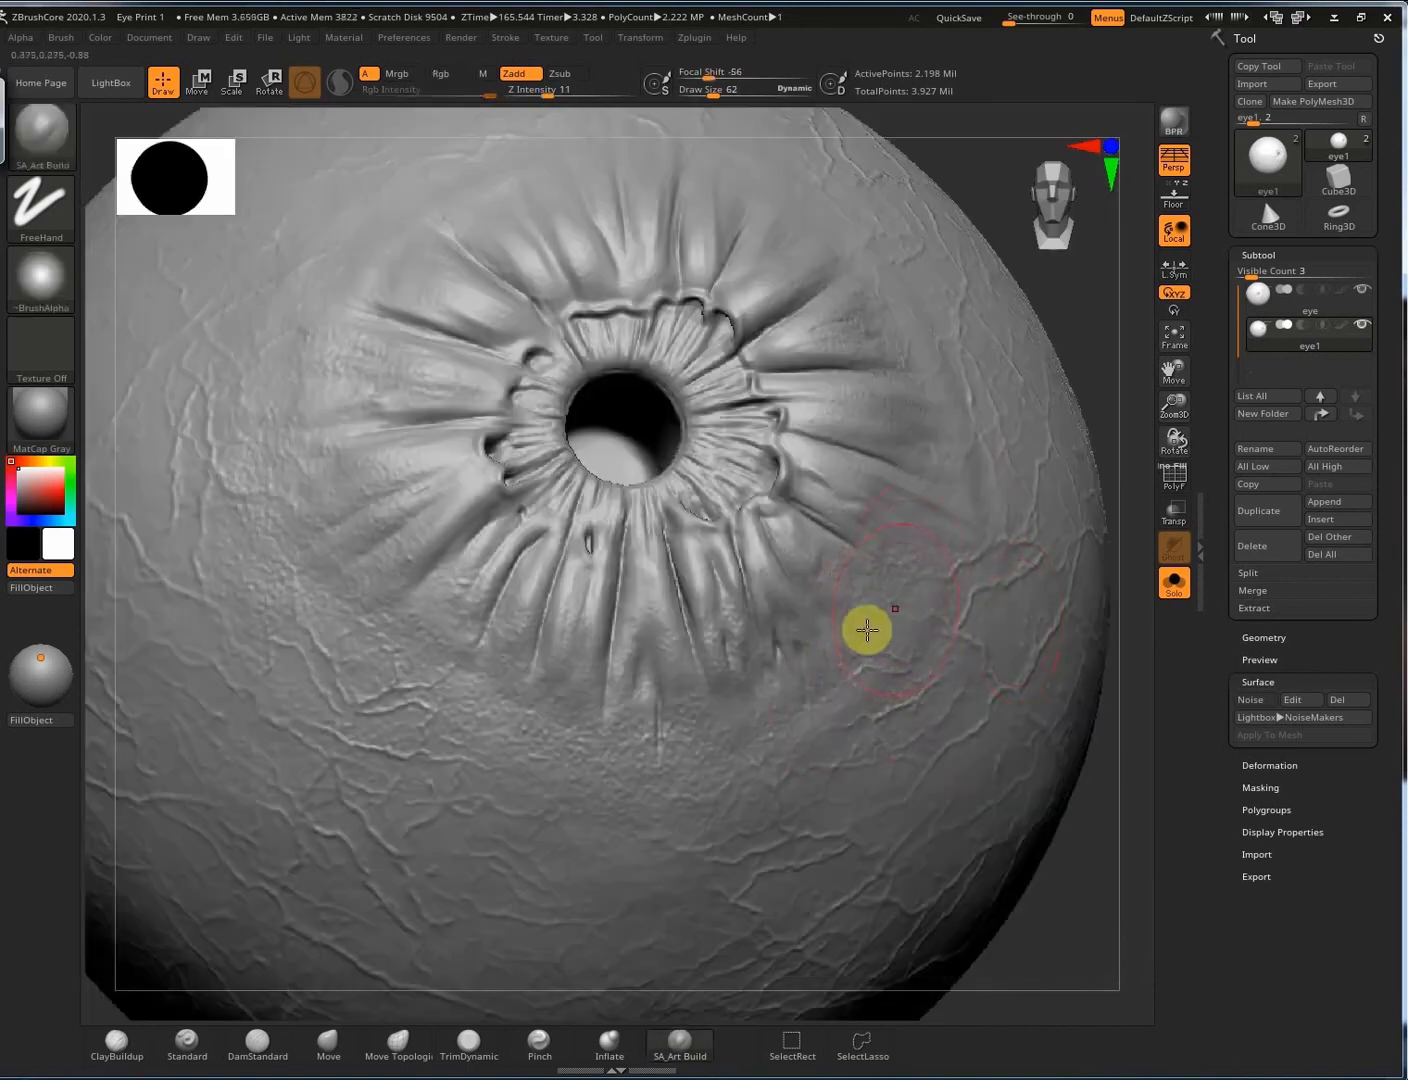
pyautogui.moveTo(867, 631); pyautogui.dragTo(605, 589, button='right')
pyautogui.moveTo(676, 658); pyautogui.dragTo(745, 657, button='right')
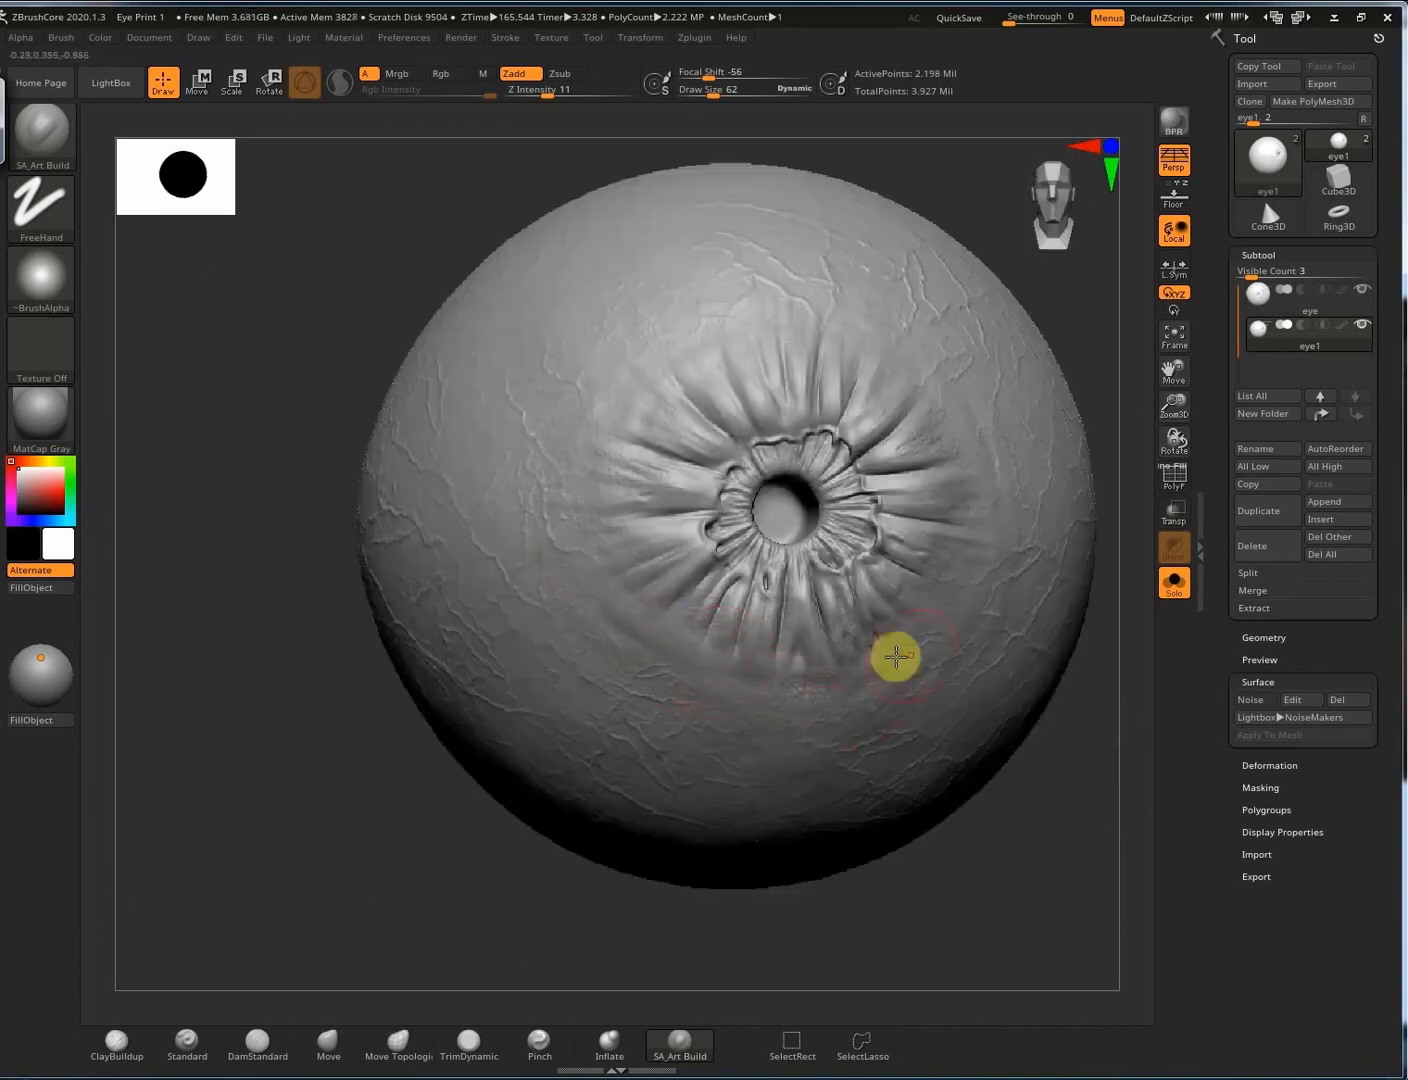
pyautogui.moveTo(897, 656); pyautogui.dragTo(651, 365, button='right')
pyautogui.moveTo(836, 324); pyautogui.dragTo(896, 357, button='right')
pyautogui.moveTo(843, 294); pyautogui.dragTo(919, 349, button='right')
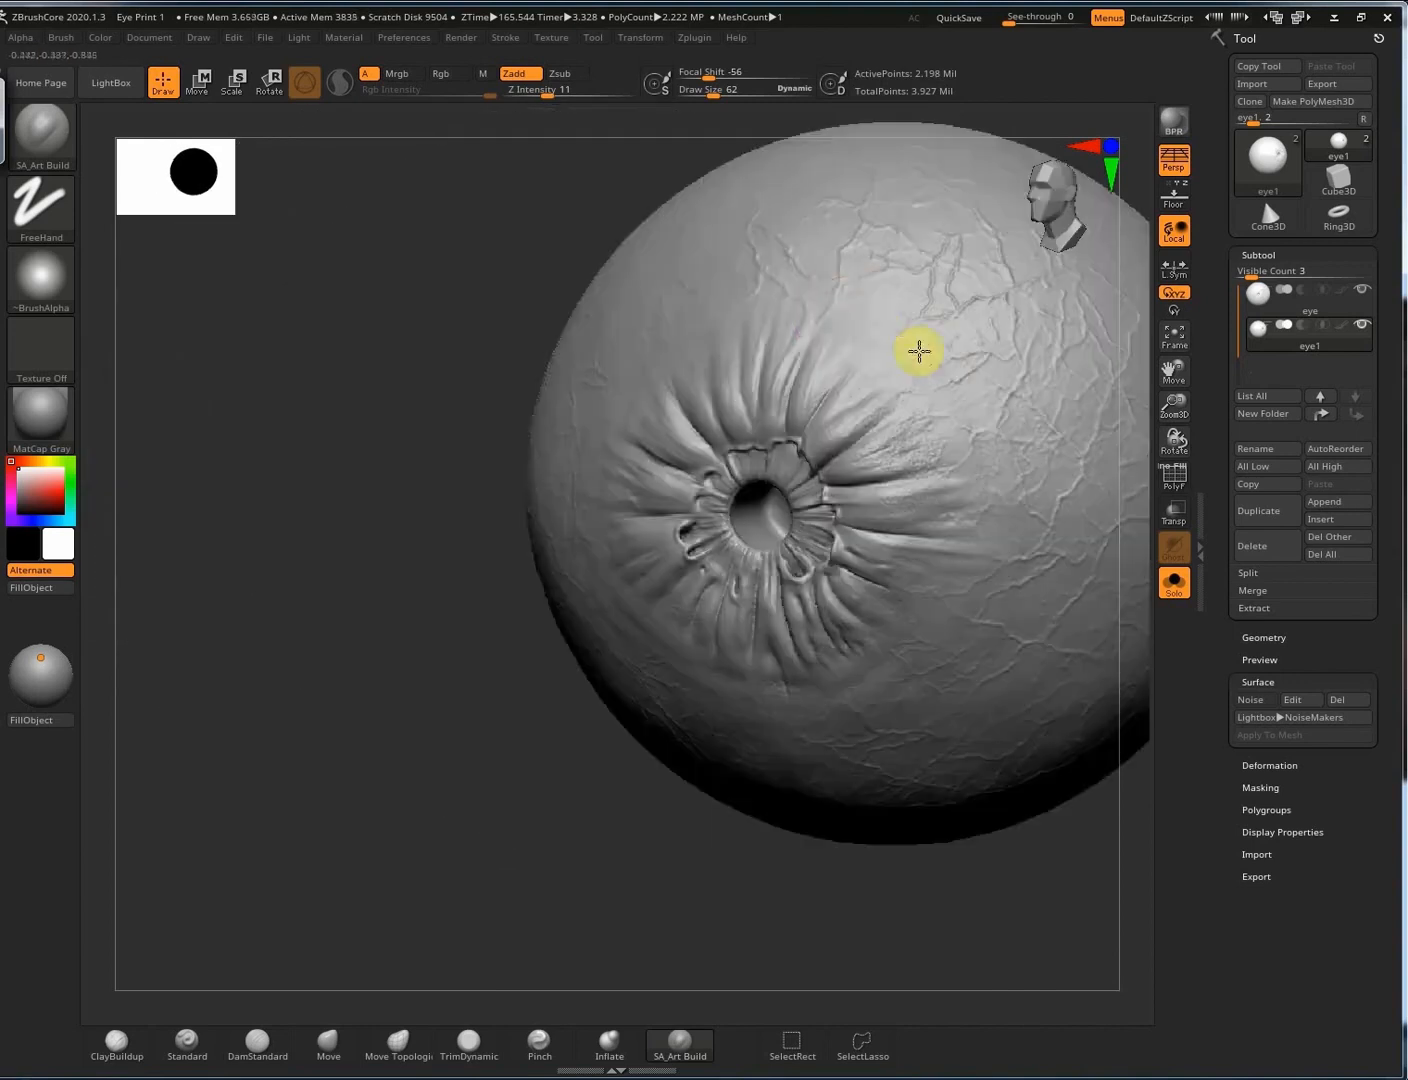
pyautogui.moveTo(977, 472); pyautogui.dragTo(863, 611, button='right')
pyautogui.moveTo(815, 556)
pyautogui.keyDown('ctrl'); pyautogui.mouseDown(button='right')
pyautogui.moveTo(855, 487)
pyautogui.moveTo(930, 610)
pyautogui.mouseUp(button='right'); pyautogui.keyUp('ctrl')
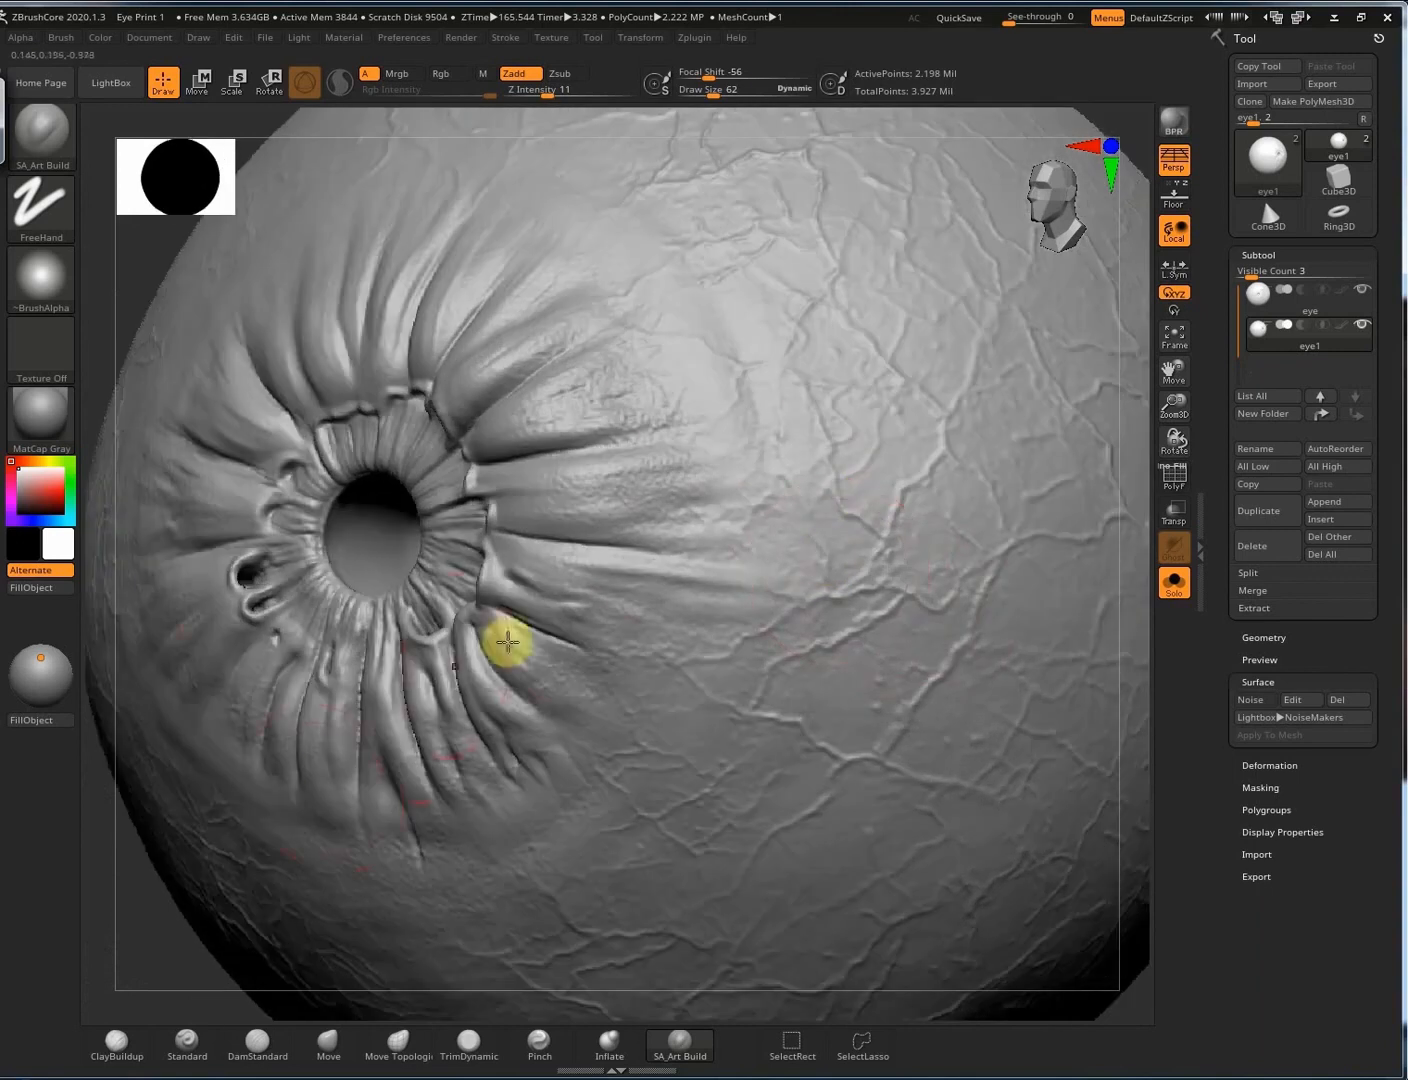
# Stipple the eye surface with the Standard spray brush and lower its Z Intensity to 6.
pyautogui.click(187, 1046)
pyautogui.moveTo(732, 385); pyautogui.dragTo(760, 616)
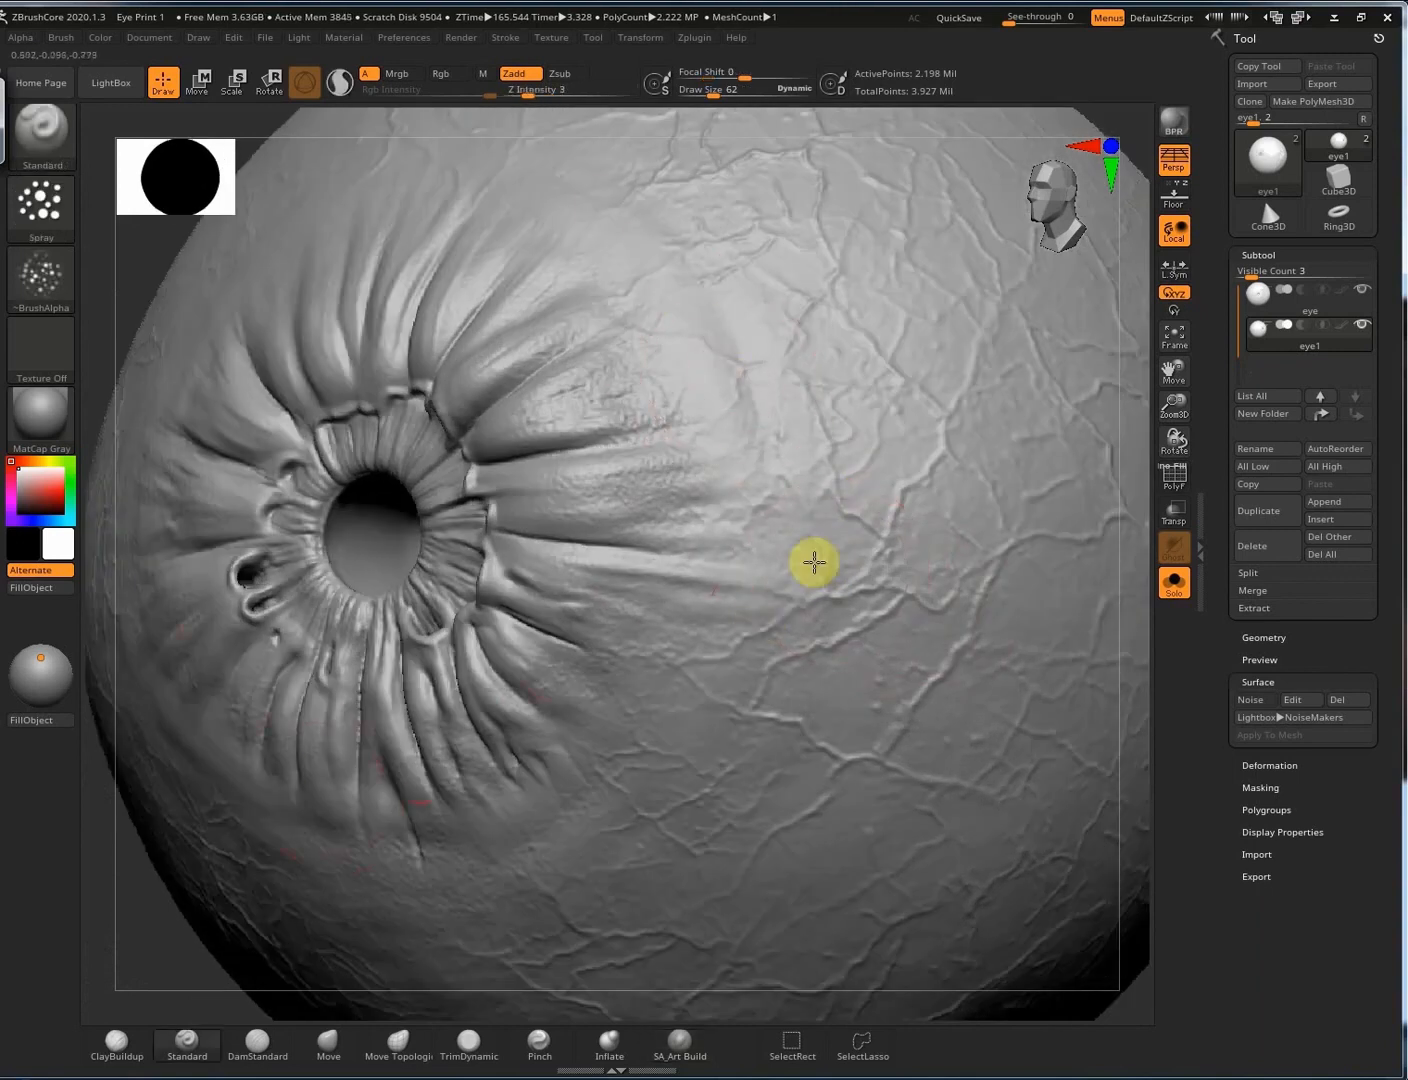
pyautogui.moveTo(710, 690); pyautogui.dragTo(278, 798, button='right')
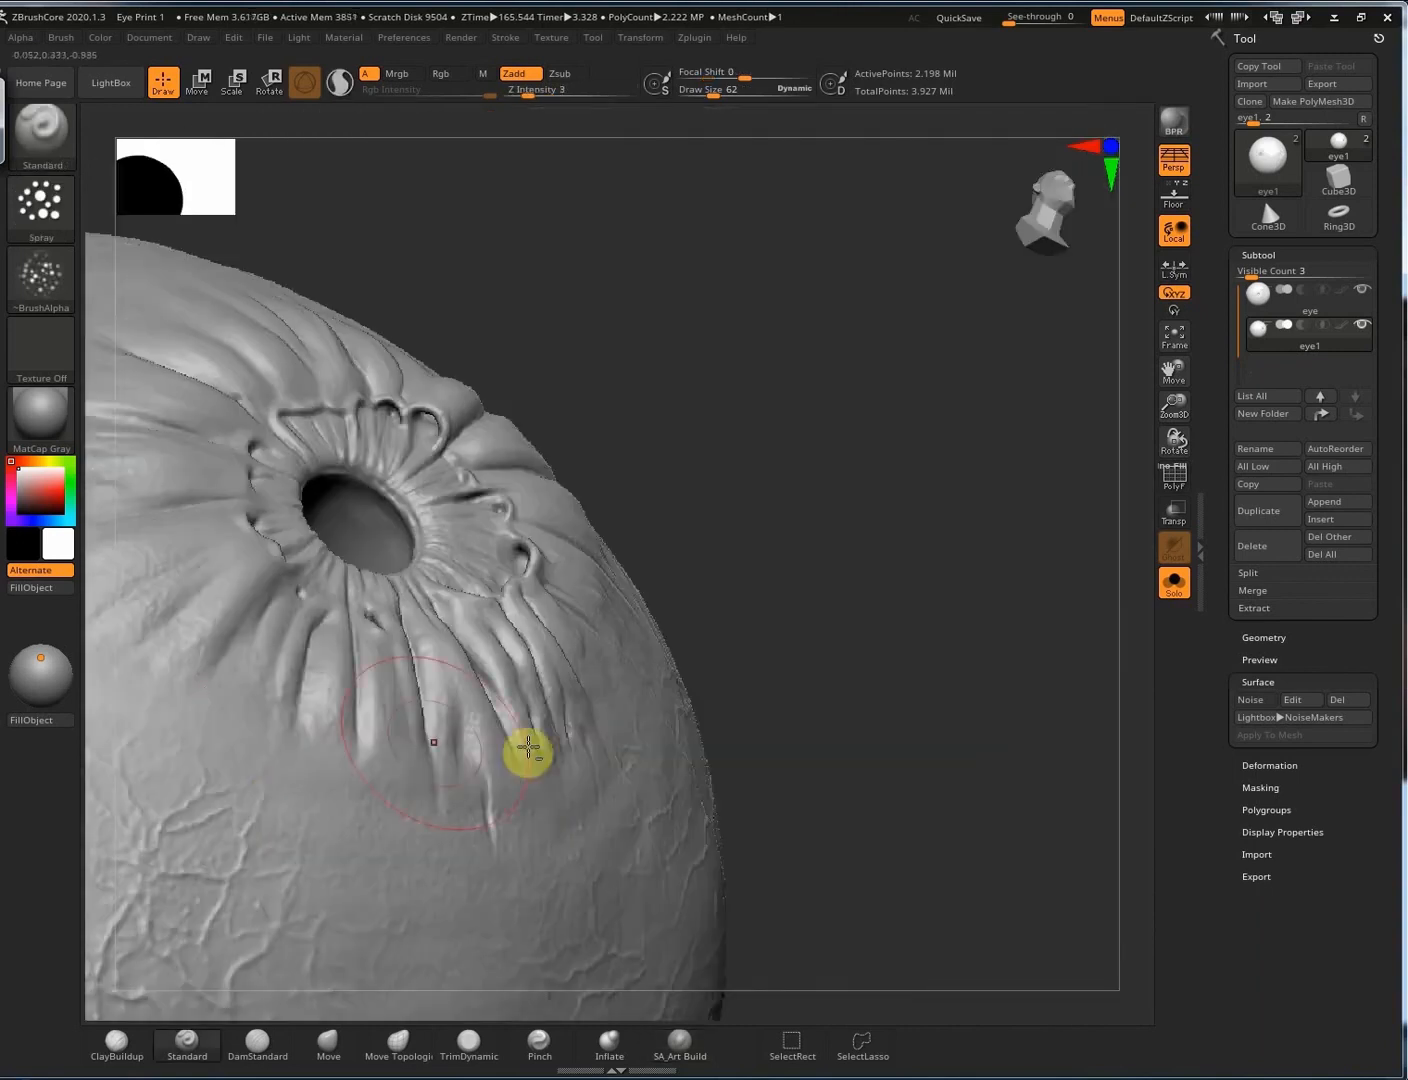
pyautogui.moveTo(528, 748); pyautogui.dragTo(683, 664, button='right')
pyautogui.press('u')
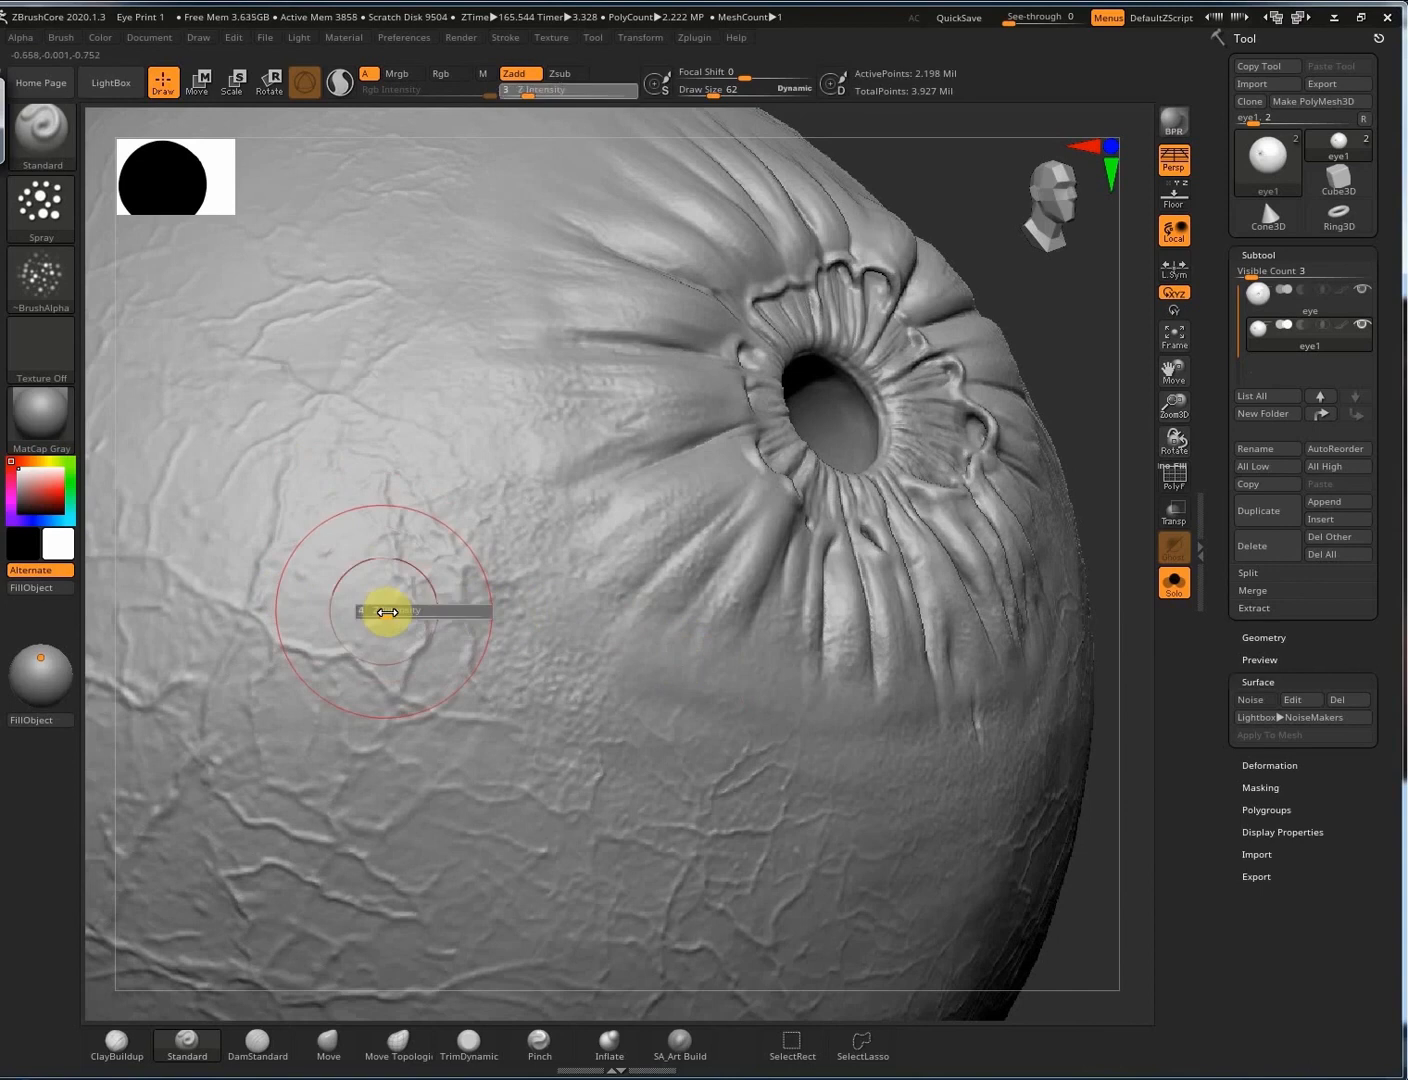
pyautogui.moveTo(383, 614); pyautogui.dragTo(393, 614)
pyautogui.moveTo(540, 501); pyautogui.dragTo(509, 354, button='right')
# Undo the upper-left bumps, shrink the brush to 33, and zoom onto the pupil's lower-left rim.
pyautogui.hotkey('ctrl', 'z')
pyautogui.hotkey('ctrl', 'z')
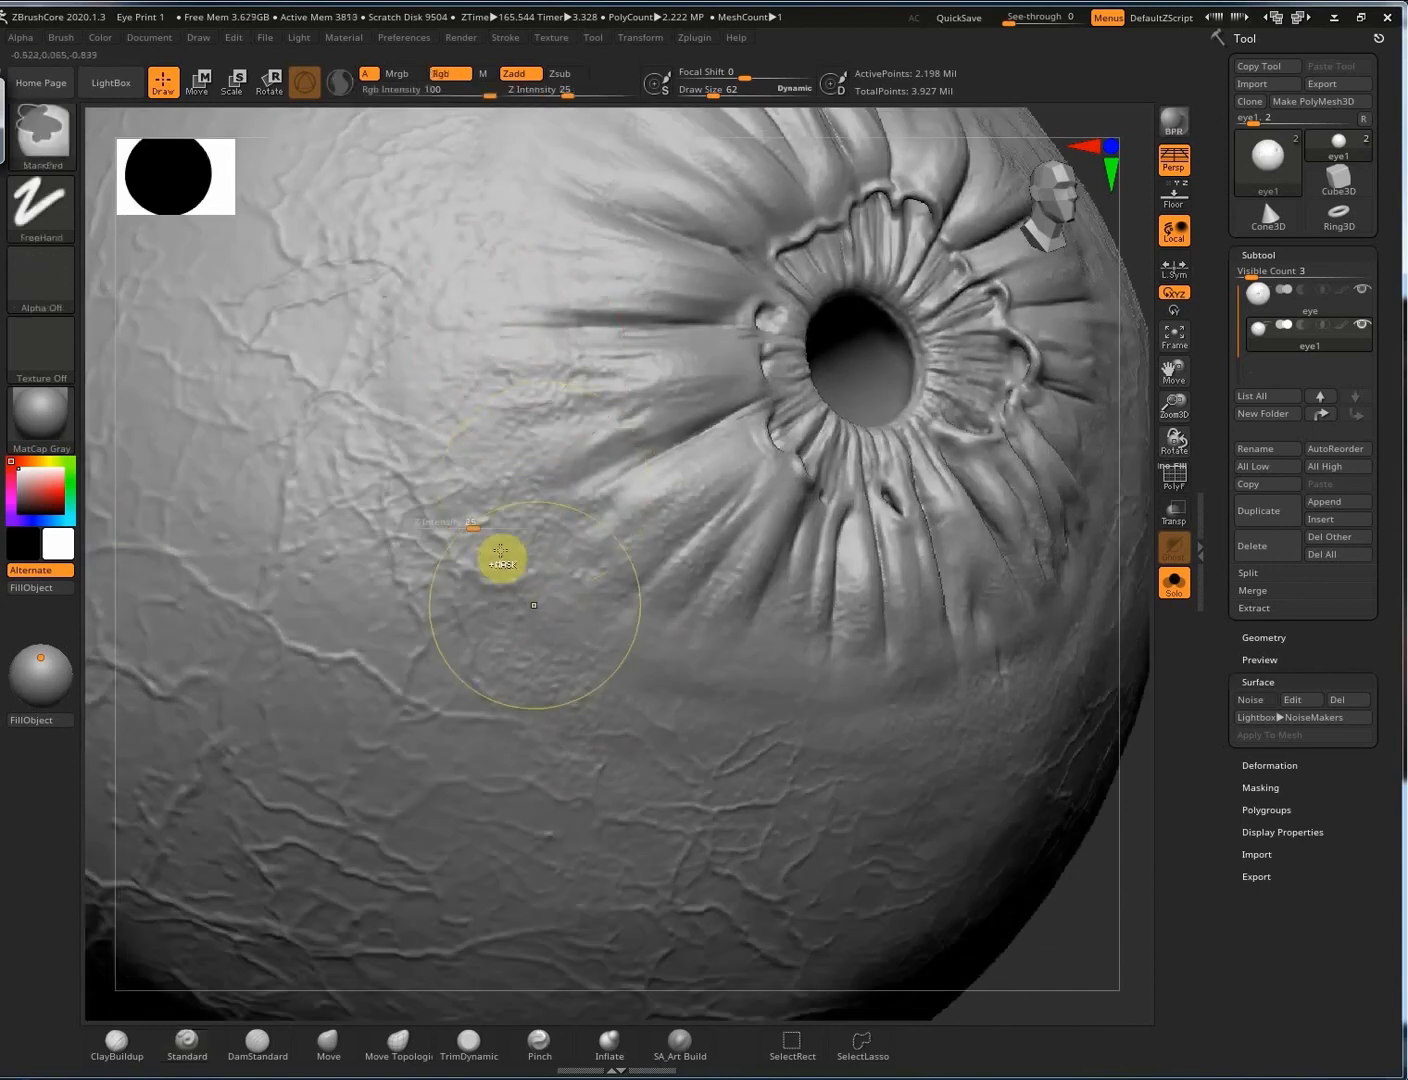
pyautogui.press('s')
pyautogui.moveTo(492, 393); pyautogui.dragTo(484, 393)
pyautogui.press('s')
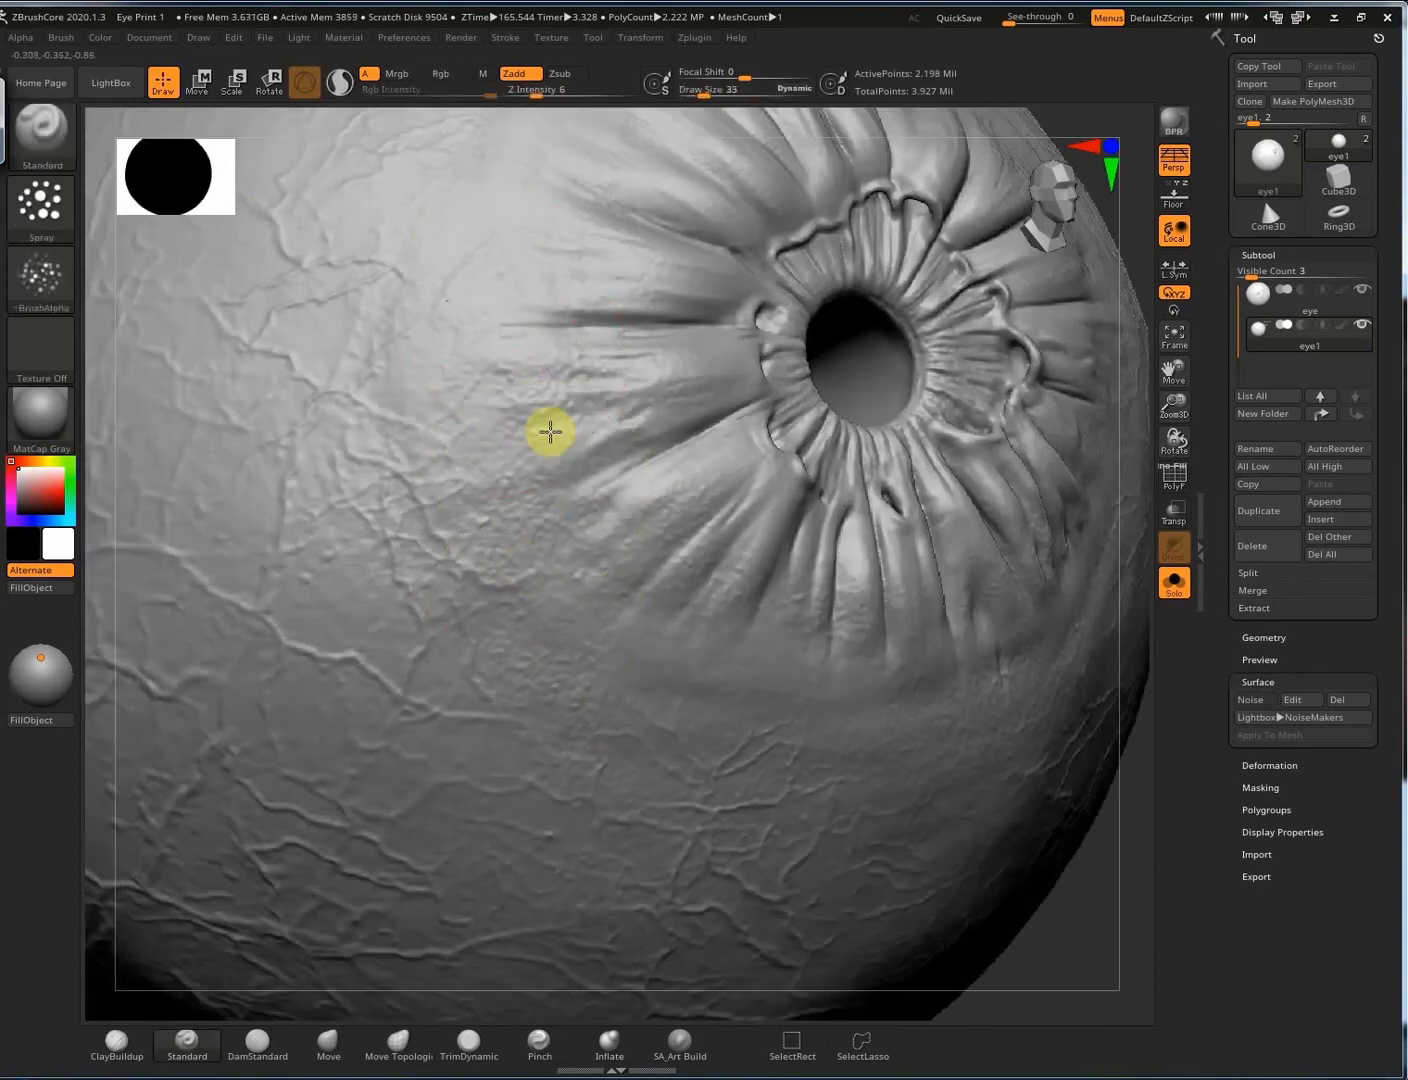
pyautogui.moveTo(753, 754); pyautogui.dragTo(517, 467, button='right')
pyautogui.moveTo(471, 343); pyautogui.dragTo(790, 550, button='right')
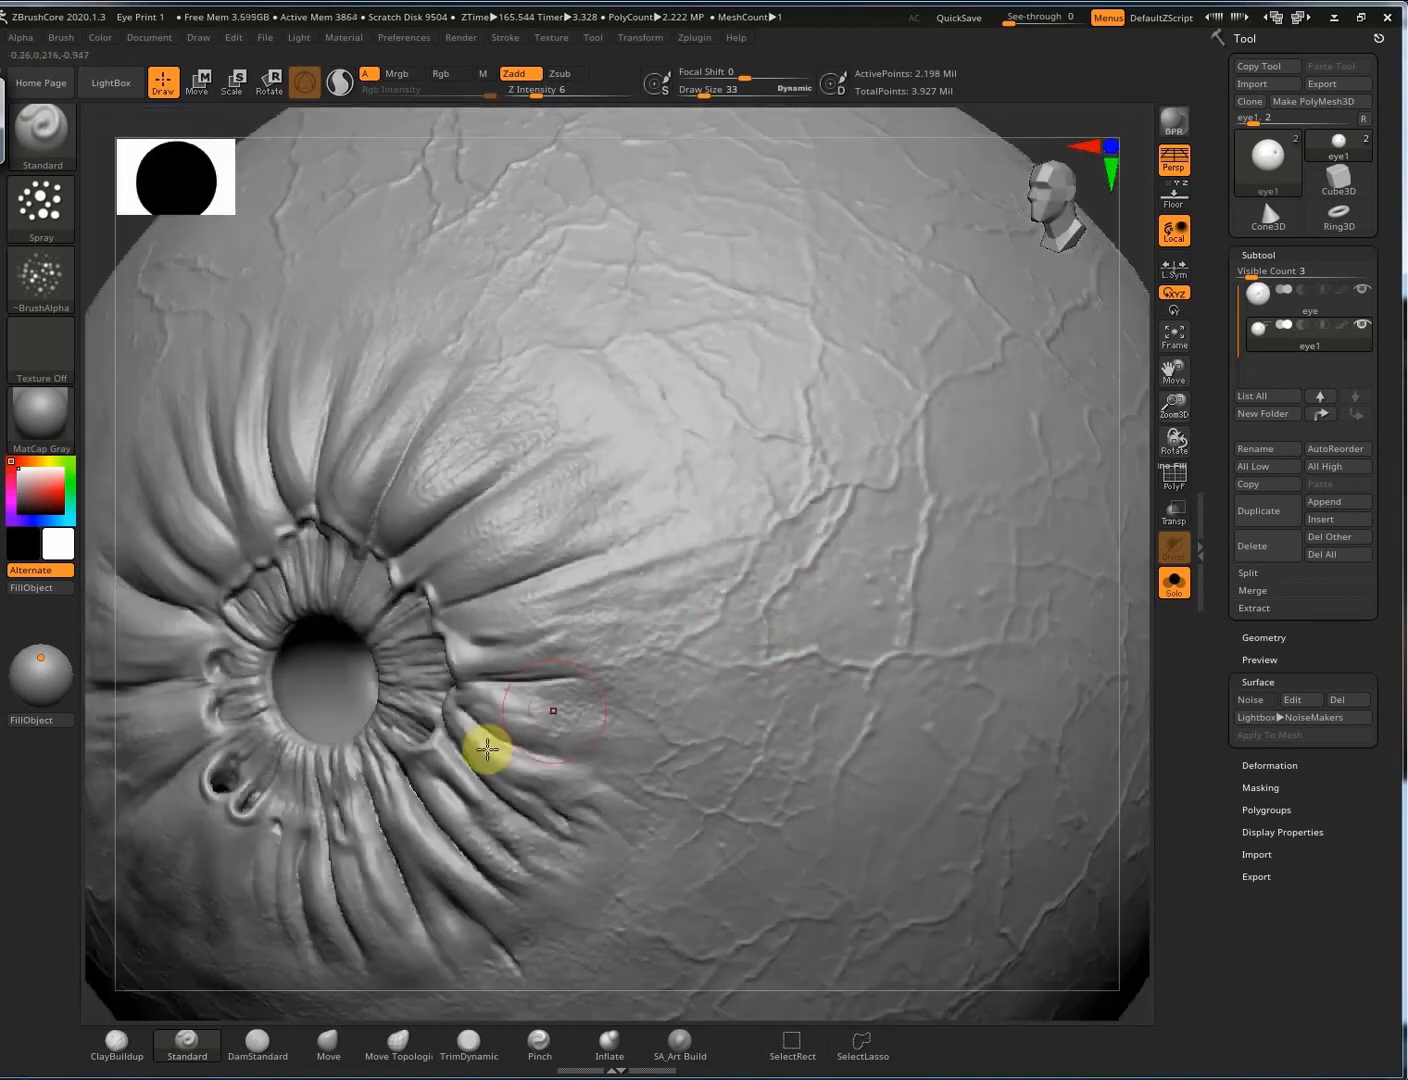
pyautogui.moveTo(441, 778); pyautogui.dragTo(566, 553, button='right')
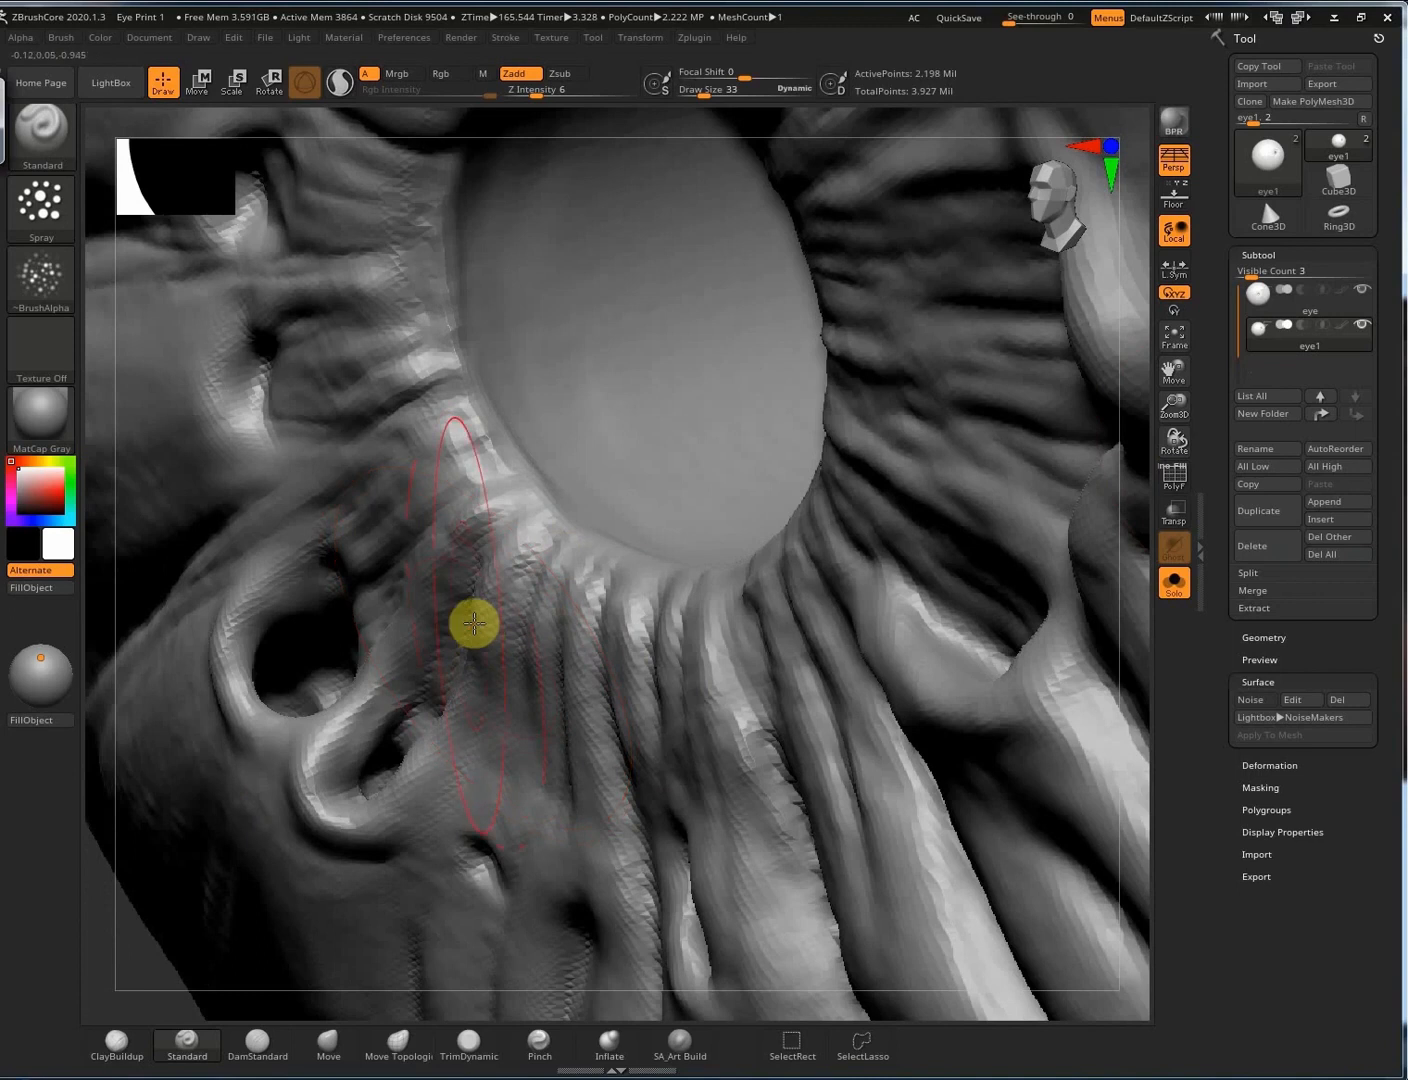
# Switch to Move Topological and pull the pocket's upper rim and the lower hole's rims into shape.
pyautogui.press('b')
pyautogui.press('m')
pyautogui.press('t')
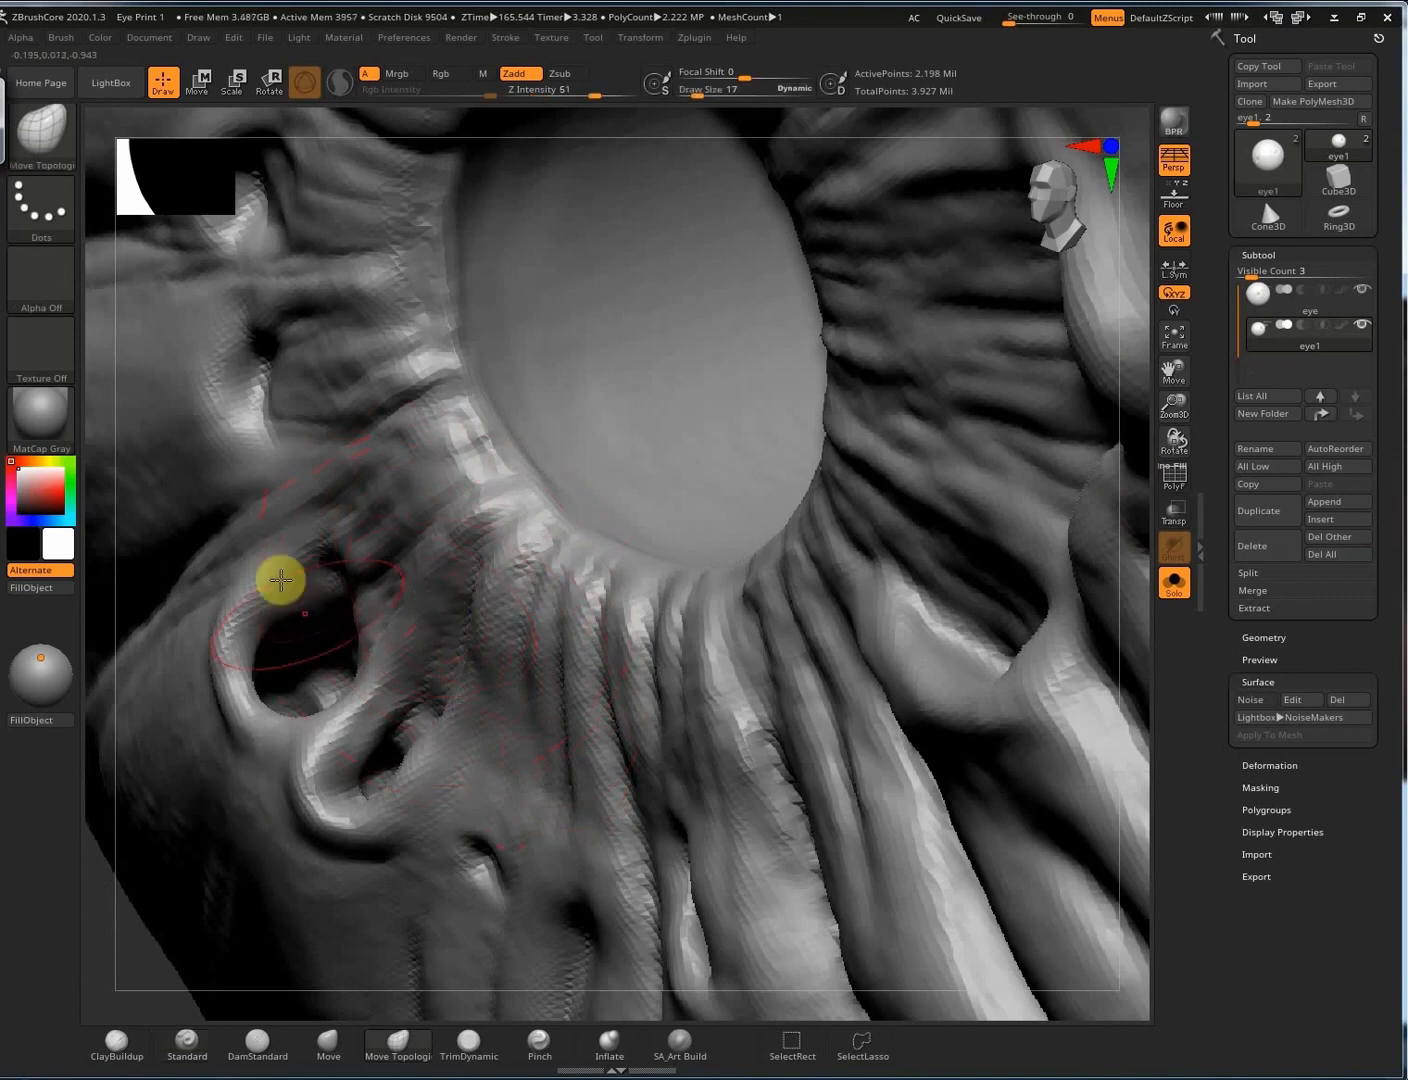
pyautogui.moveTo(281, 580); pyautogui.dragTo(290, 640)
pyautogui.moveTo(331, 696); pyautogui.dragTo(347, 705, button='right')
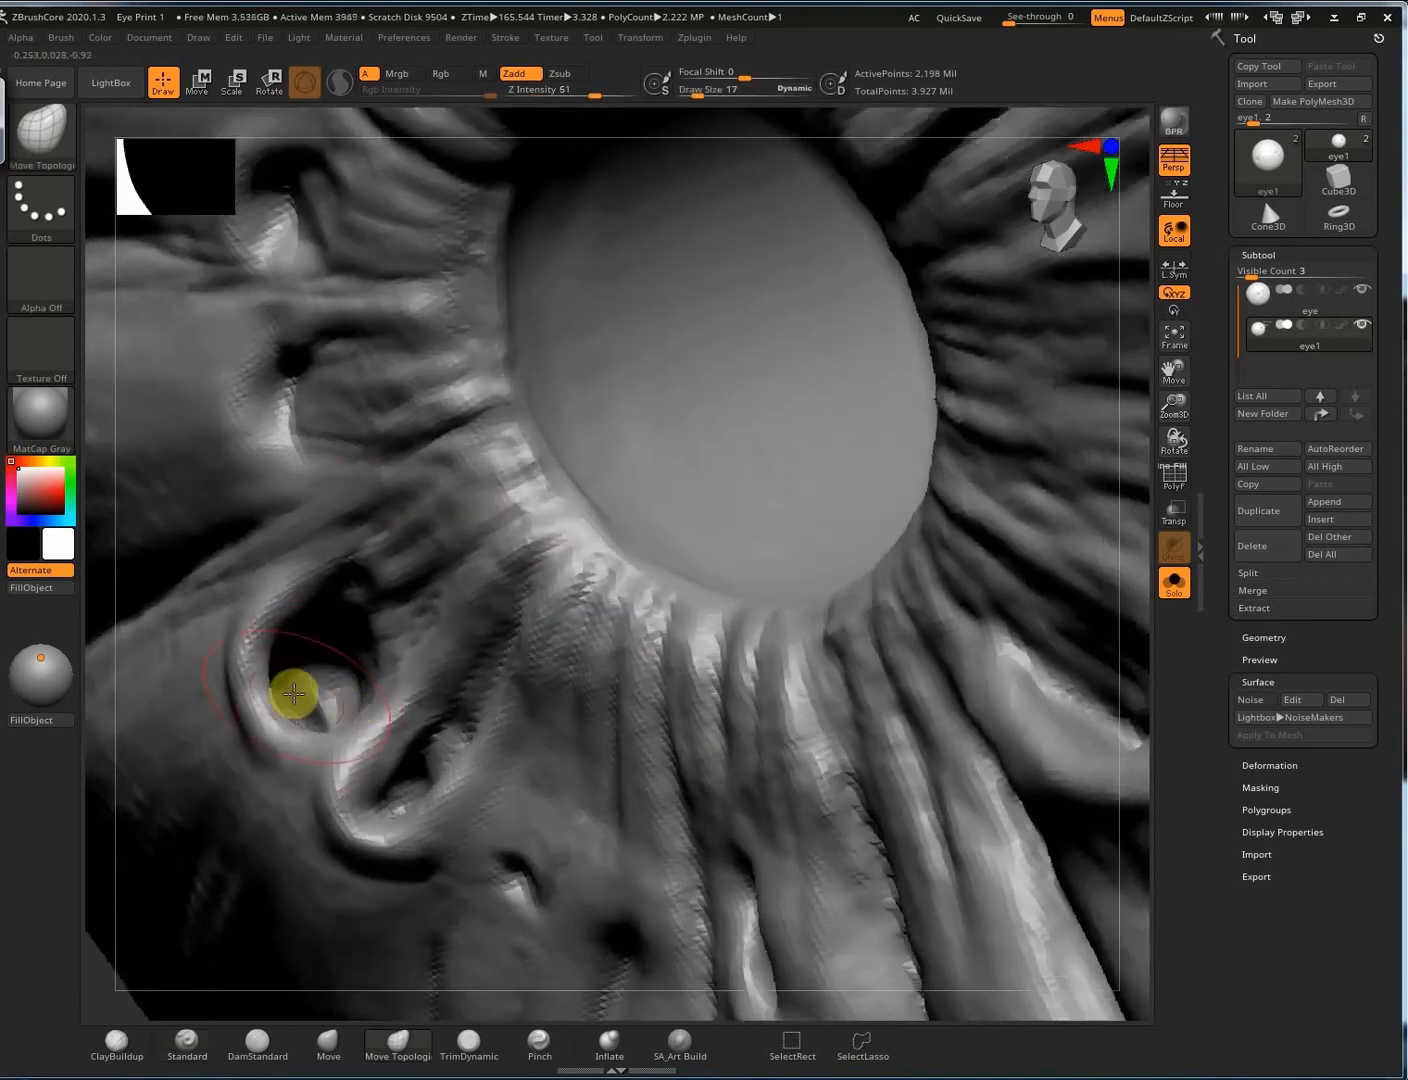
pyautogui.moveTo(318, 698); pyautogui.dragTo(357, 670)
pyautogui.moveTo(371, 756)
pyautogui.mouseDown()
pyautogui.moveTo(353, 742)
pyautogui.moveTo(405, 745)
pyautogui.mouseUp()
# Reduce the brush size to 8 and nudge the lower hole's edge.
pyautogui.press('s')
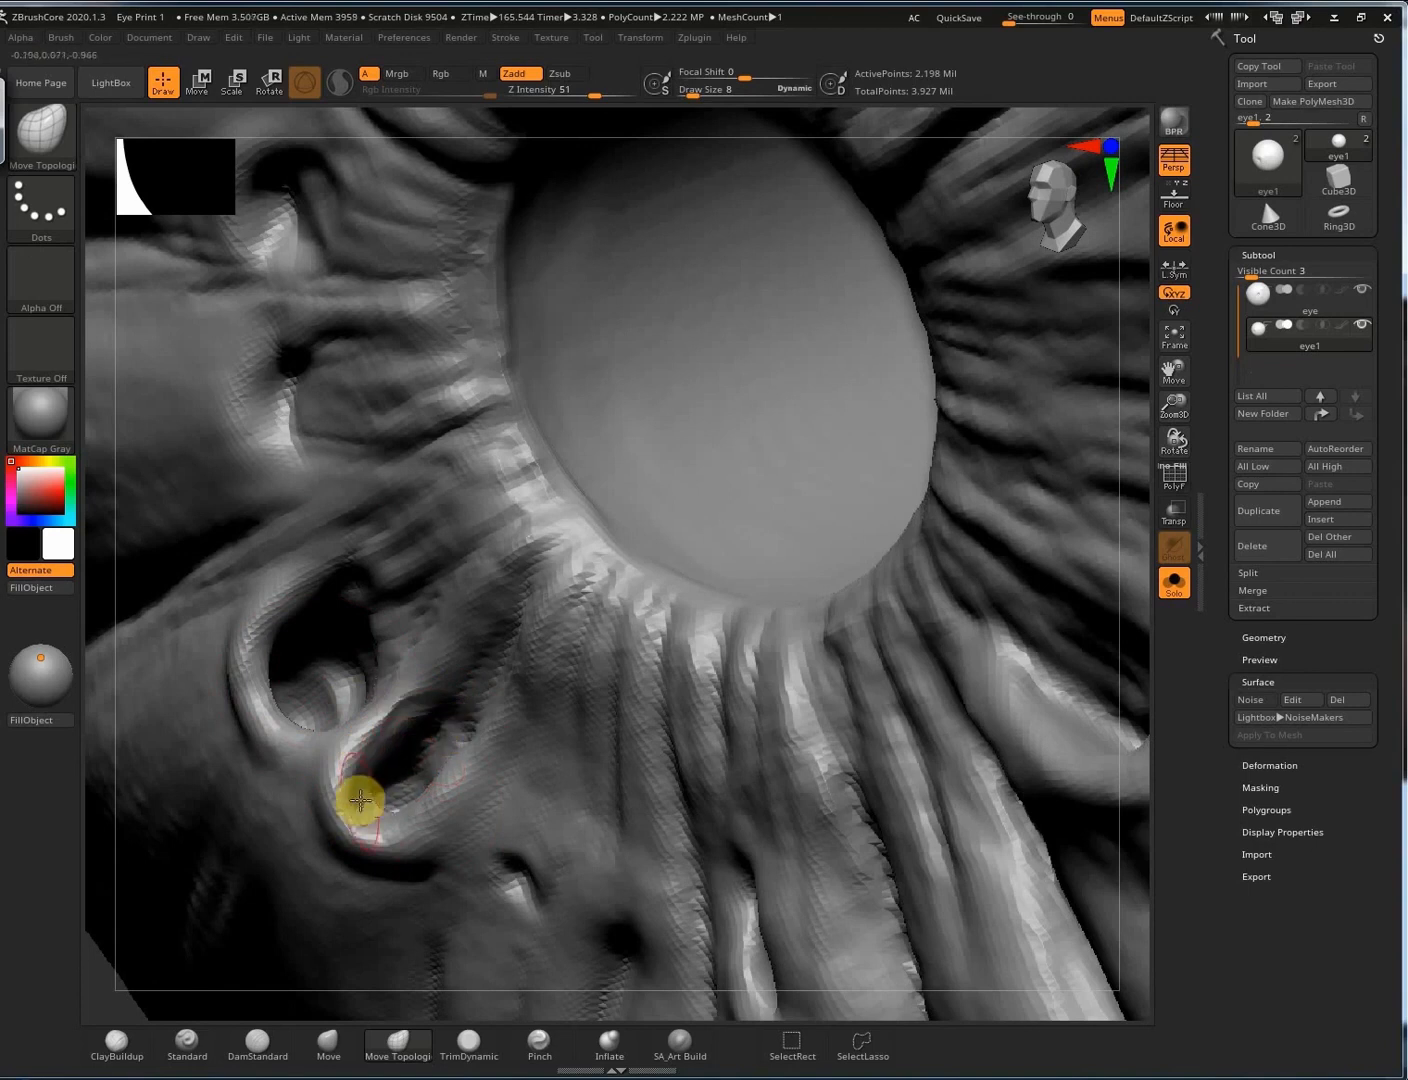
pyautogui.moveTo(401, 818); pyautogui.dragTo(404, 810, button='right')
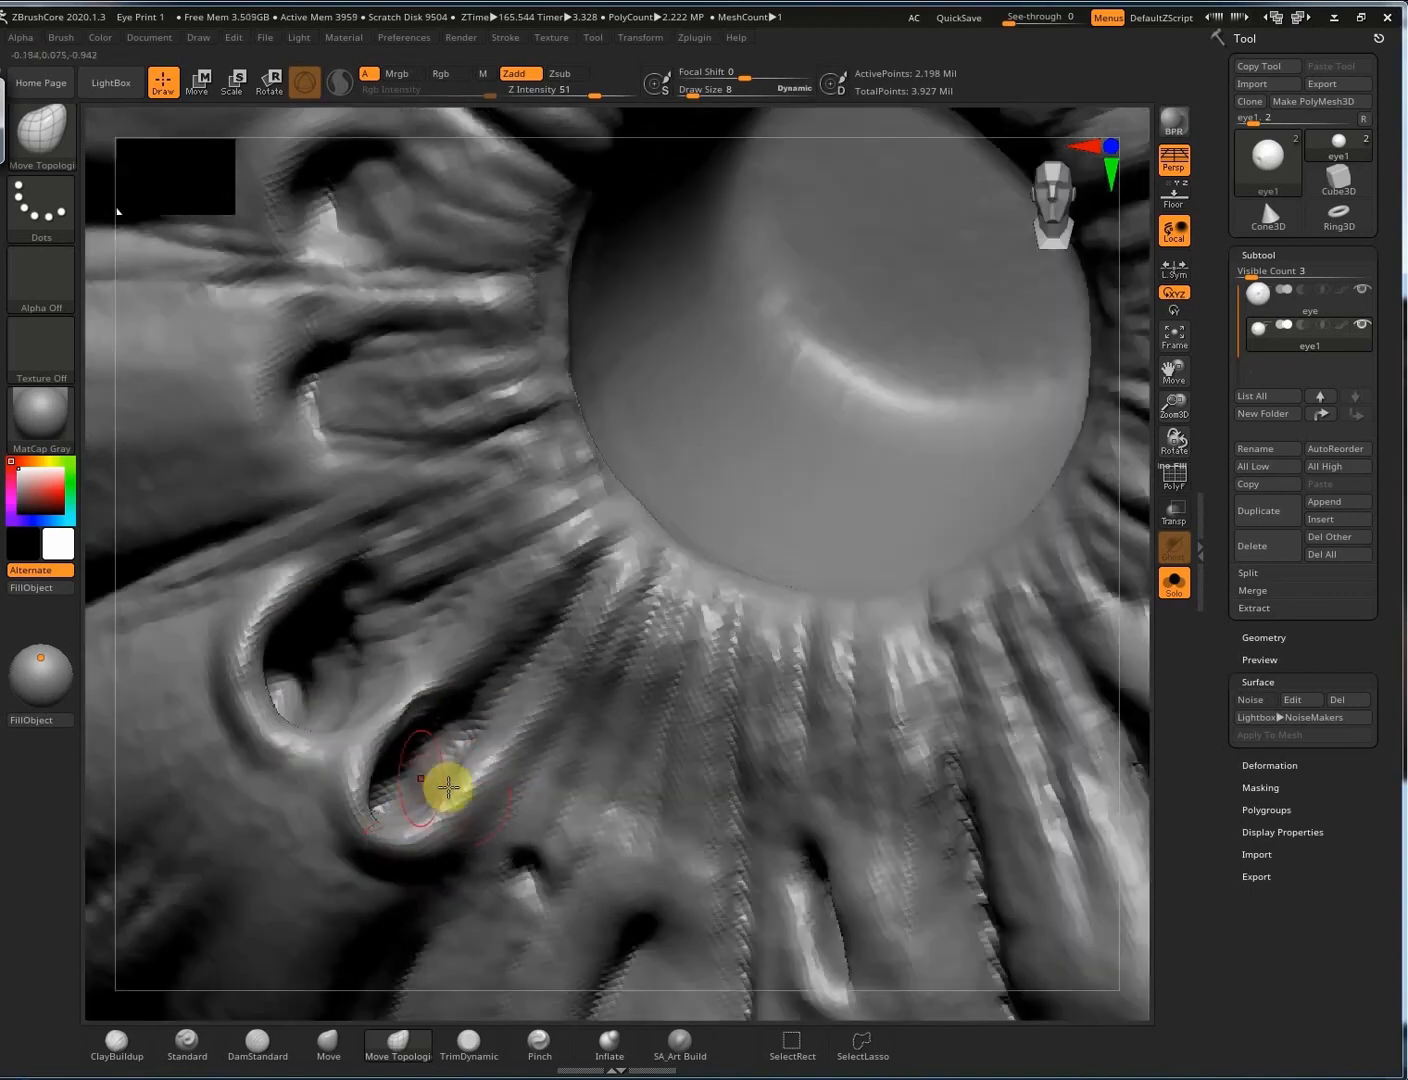
pyautogui.moveTo(448, 787); pyautogui.dragTo(458, 766)
pyautogui.moveTo(632, 622); pyautogui.dragTo(576, 611, button='right')
pyautogui.keyDown('alt'); pyautogui.moveTo(387, 351); pyautogui.dragTo(547, 481, button='right'); pyautogui.keyUp('alt')
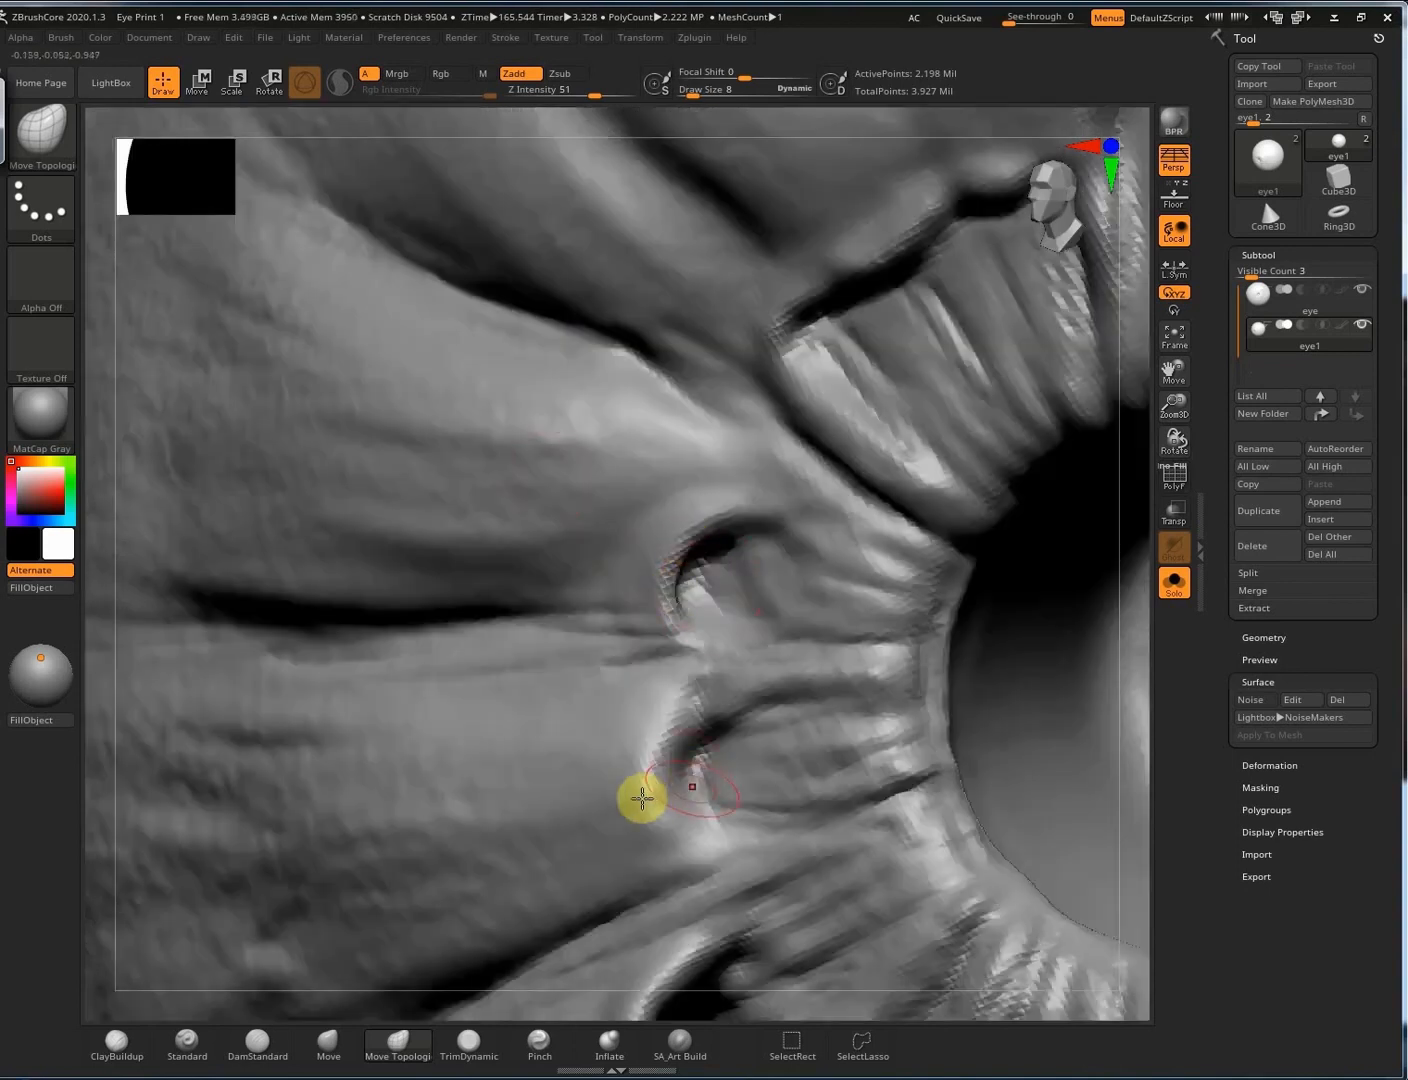
# Sharpen and reshape the creases along the pocket edge.
pyautogui.moveTo(809, 258); pyautogui.dragTo(757, 434, button='right')
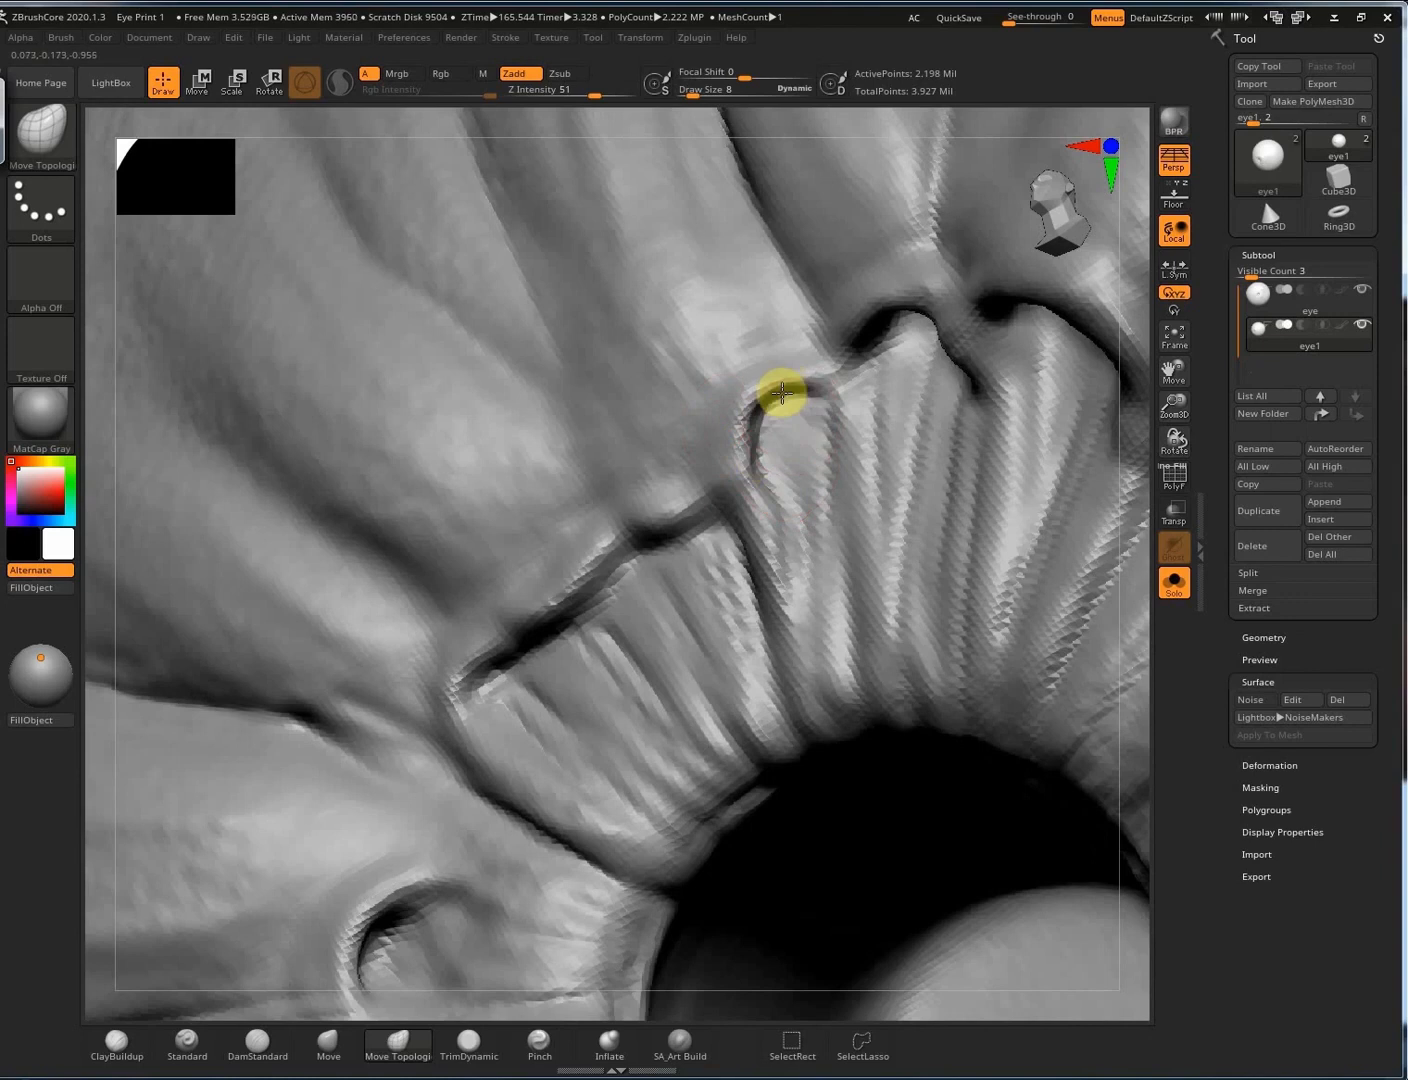
pyautogui.keyDown('shift'); pyautogui.moveTo(914, 299); pyautogui.dragTo(991, 325, button='right'); pyautogui.keyUp('shift')
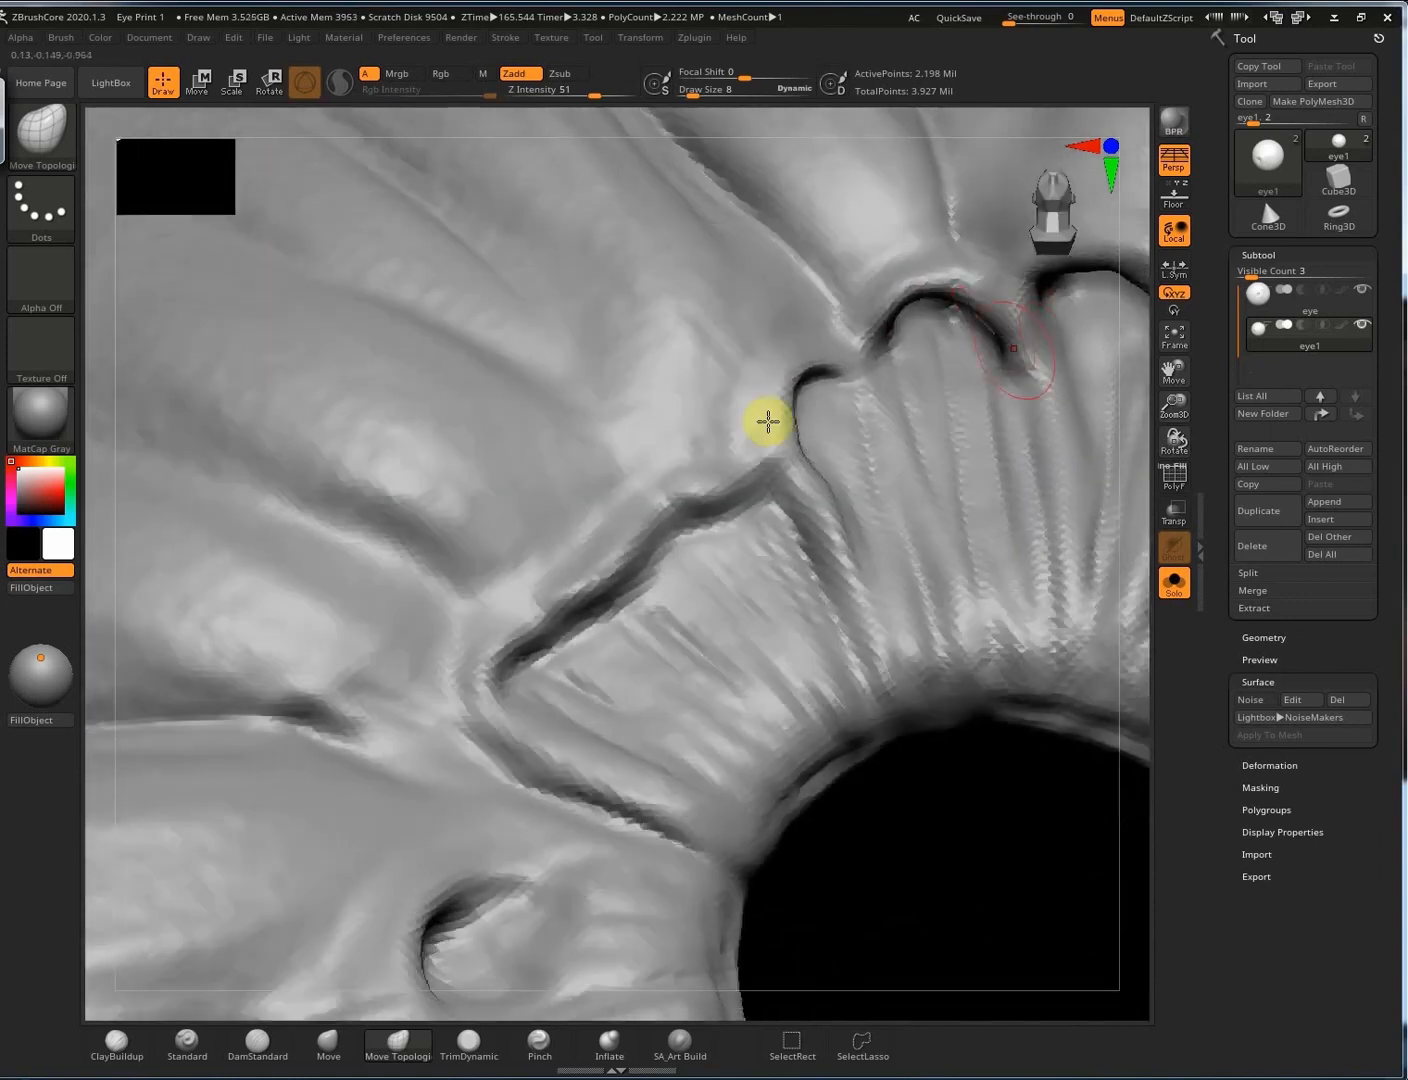
pyautogui.moveTo(577, 483)
pyautogui.mouseDown(button='right')
pyautogui.moveTo(632, 710)
pyautogui.moveTo(576, 713)
pyautogui.mouseUp(button='right')
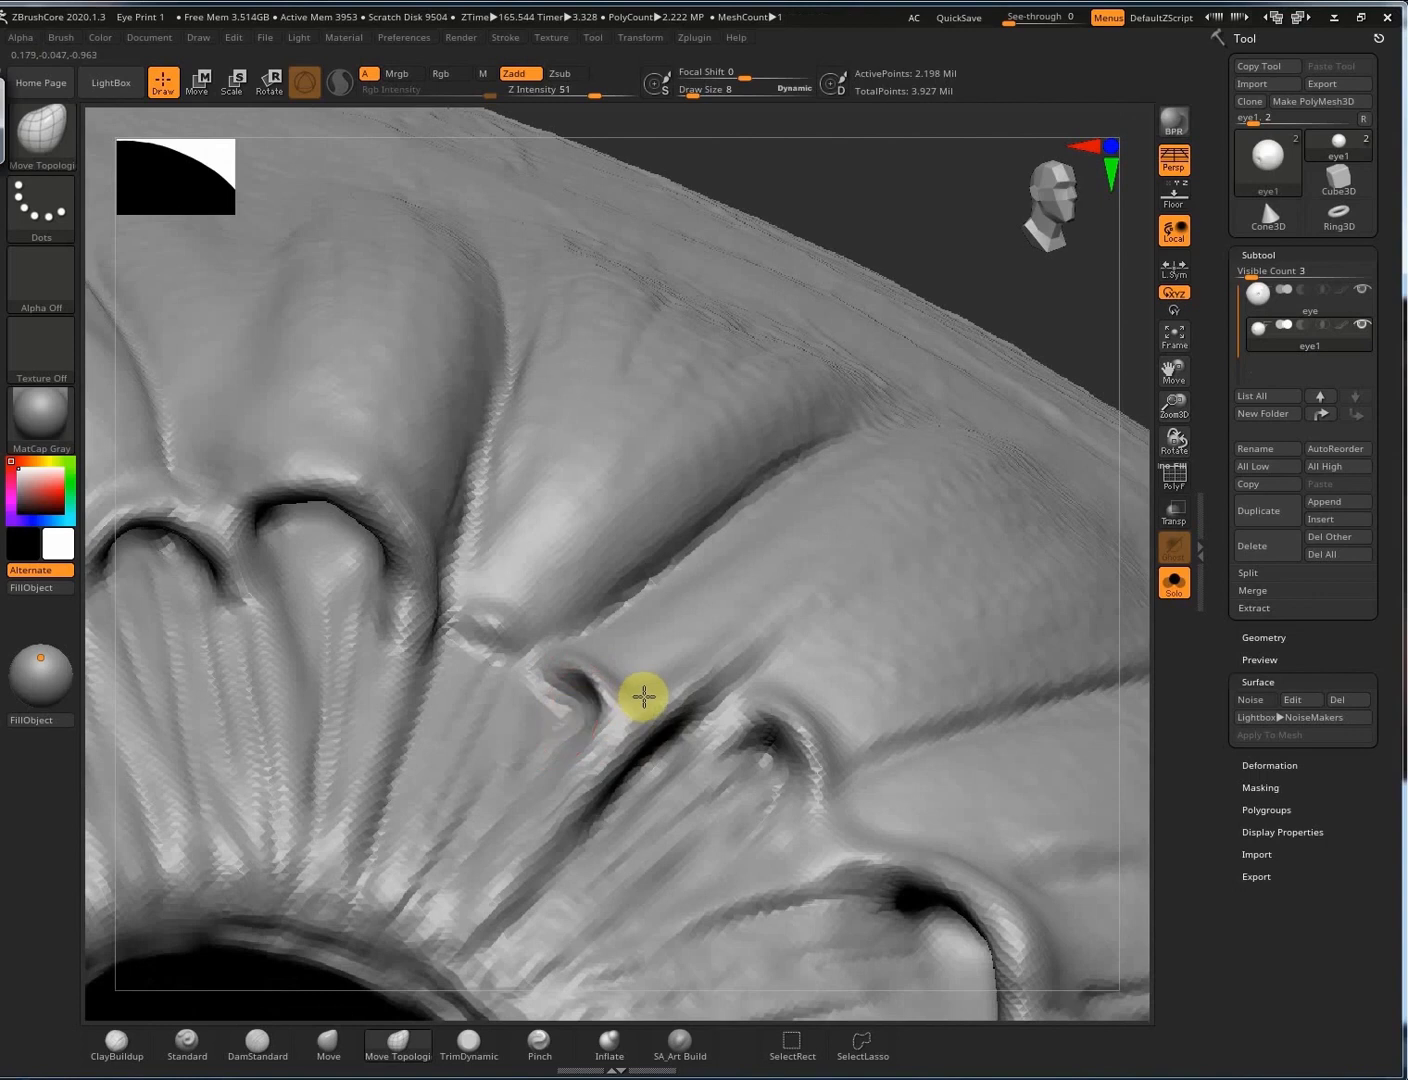
pyautogui.moveTo(570, 691); pyautogui.dragTo(521, 662)
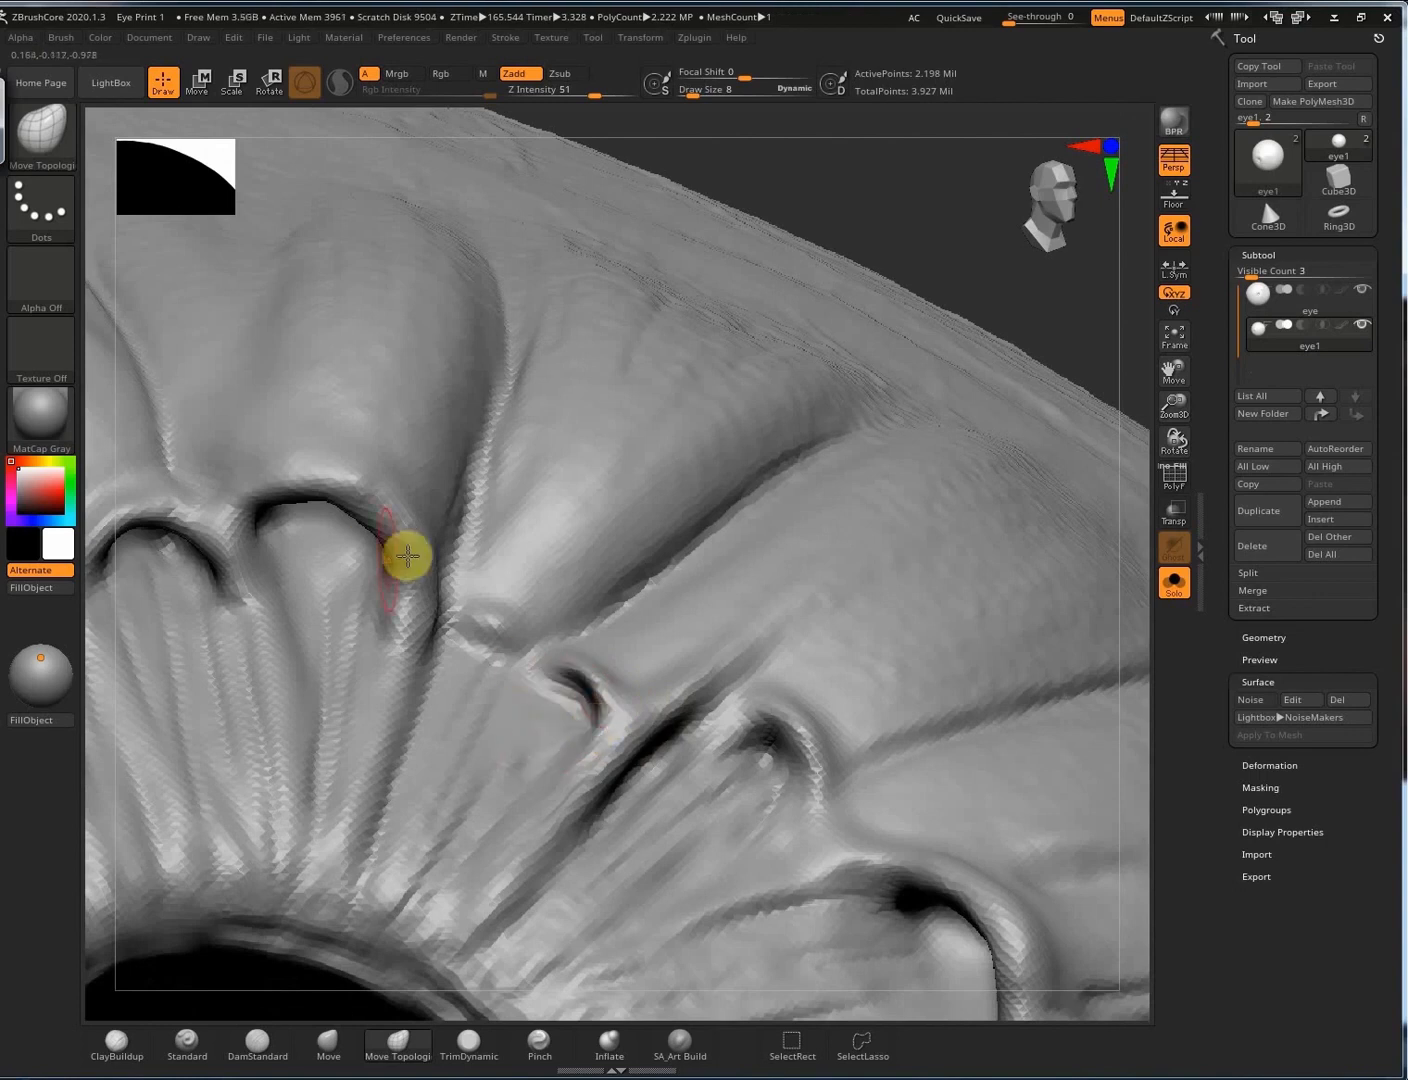
pyautogui.moveTo(408, 555); pyautogui.dragTo(380, 503)
pyautogui.moveTo(844, 822)
pyautogui.mouseDown(button='right')
pyautogui.moveTo(585, 717)
pyautogui.moveTo(576, 770)
pyautogui.mouseUp(button='right')
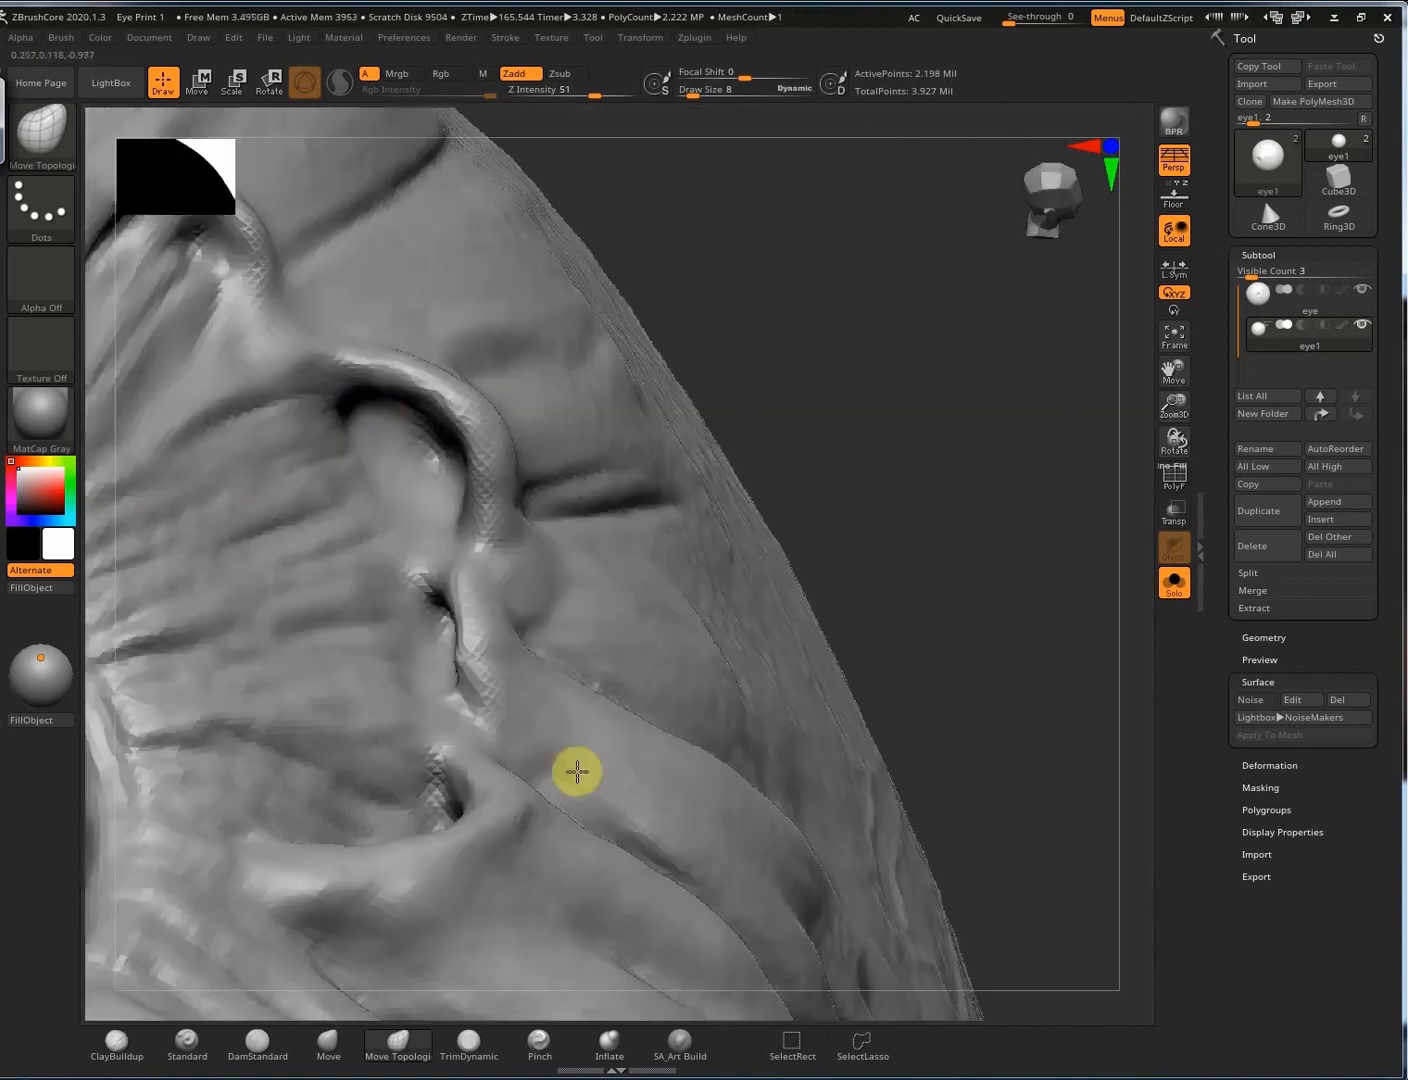
pyautogui.moveTo(451, 430); pyautogui.dragTo(479, 505)
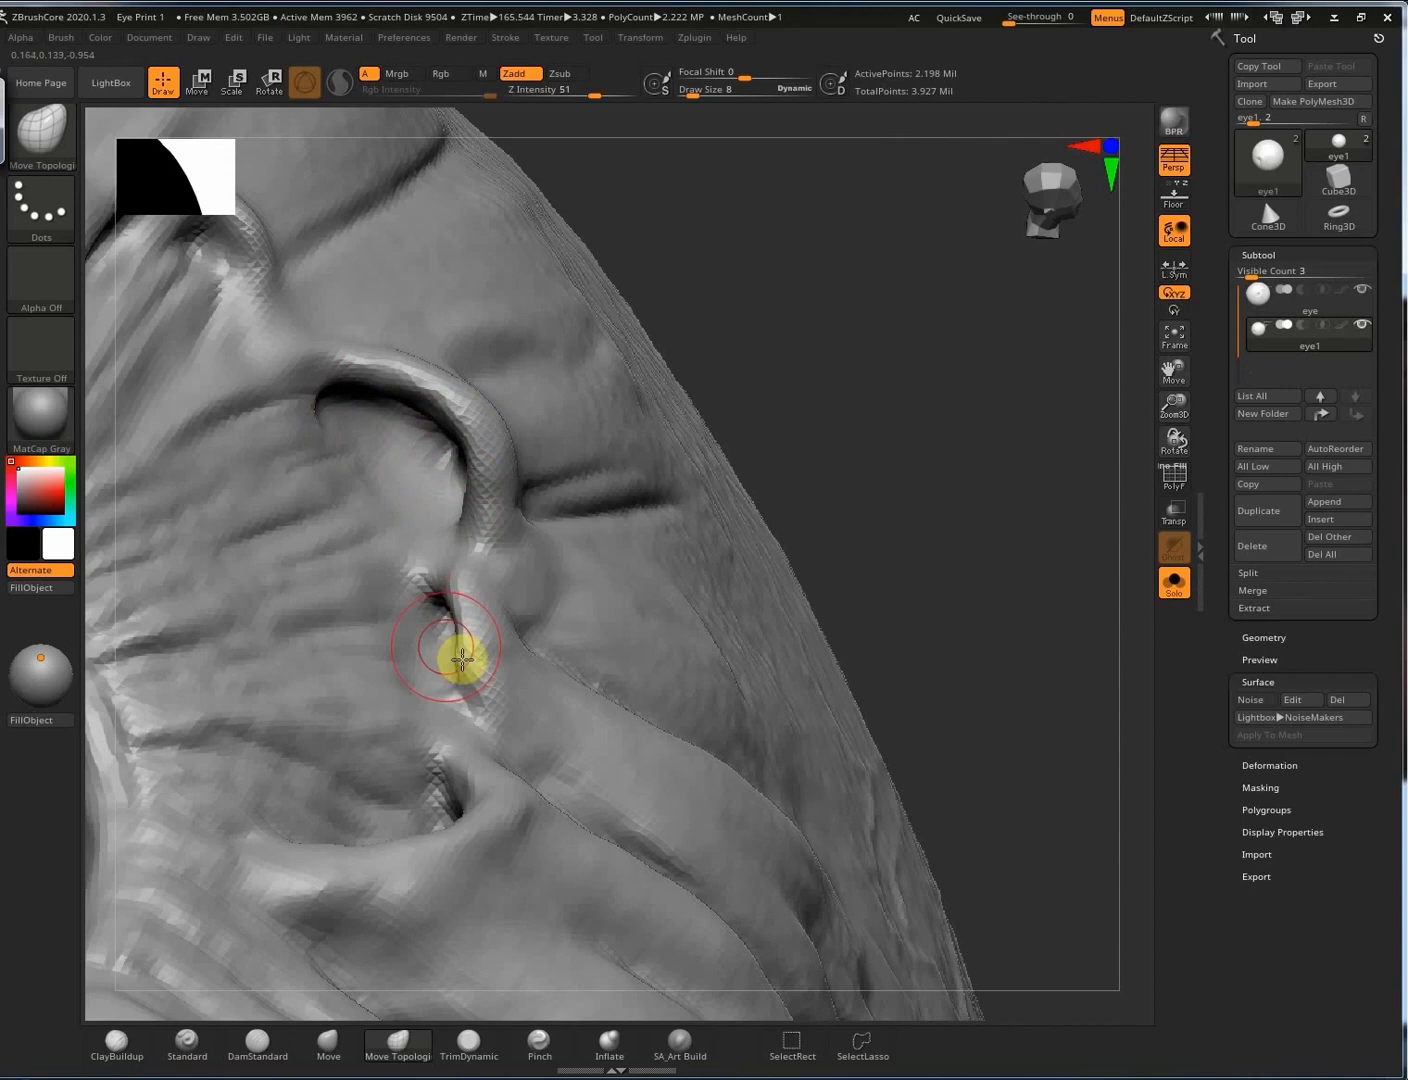
pyautogui.moveTo(462, 660); pyautogui.dragTo(489, 657, button='right')
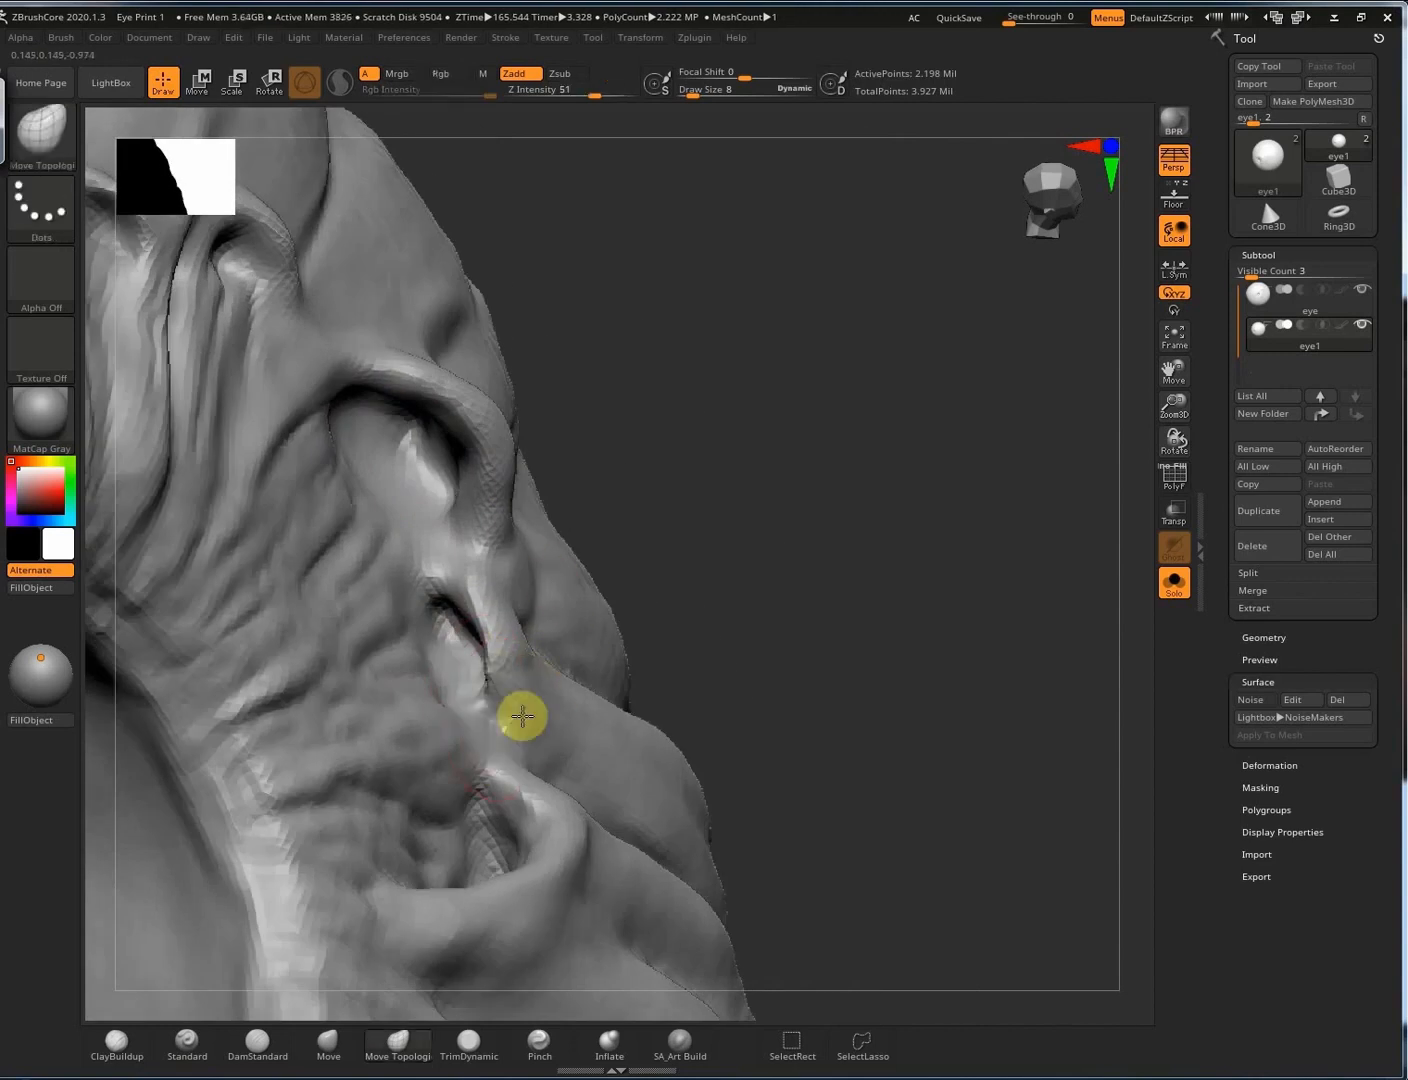
# Pull the crease surface beside the pupil opening rightward.
pyautogui.moveTo(523, 717); pyautogui.dragTo(848, 591, button='right')
pyautogui.moveTo(880, 525)
pyautogui.mouseDown()
pyautogui.moveTo(919, 541)
pyautogui.moveTo(1000, 528)
pyautogui.moveTo(1059, 443)
pyautogui.moveTo(1023, 479)
pyautogui.mouseUp()
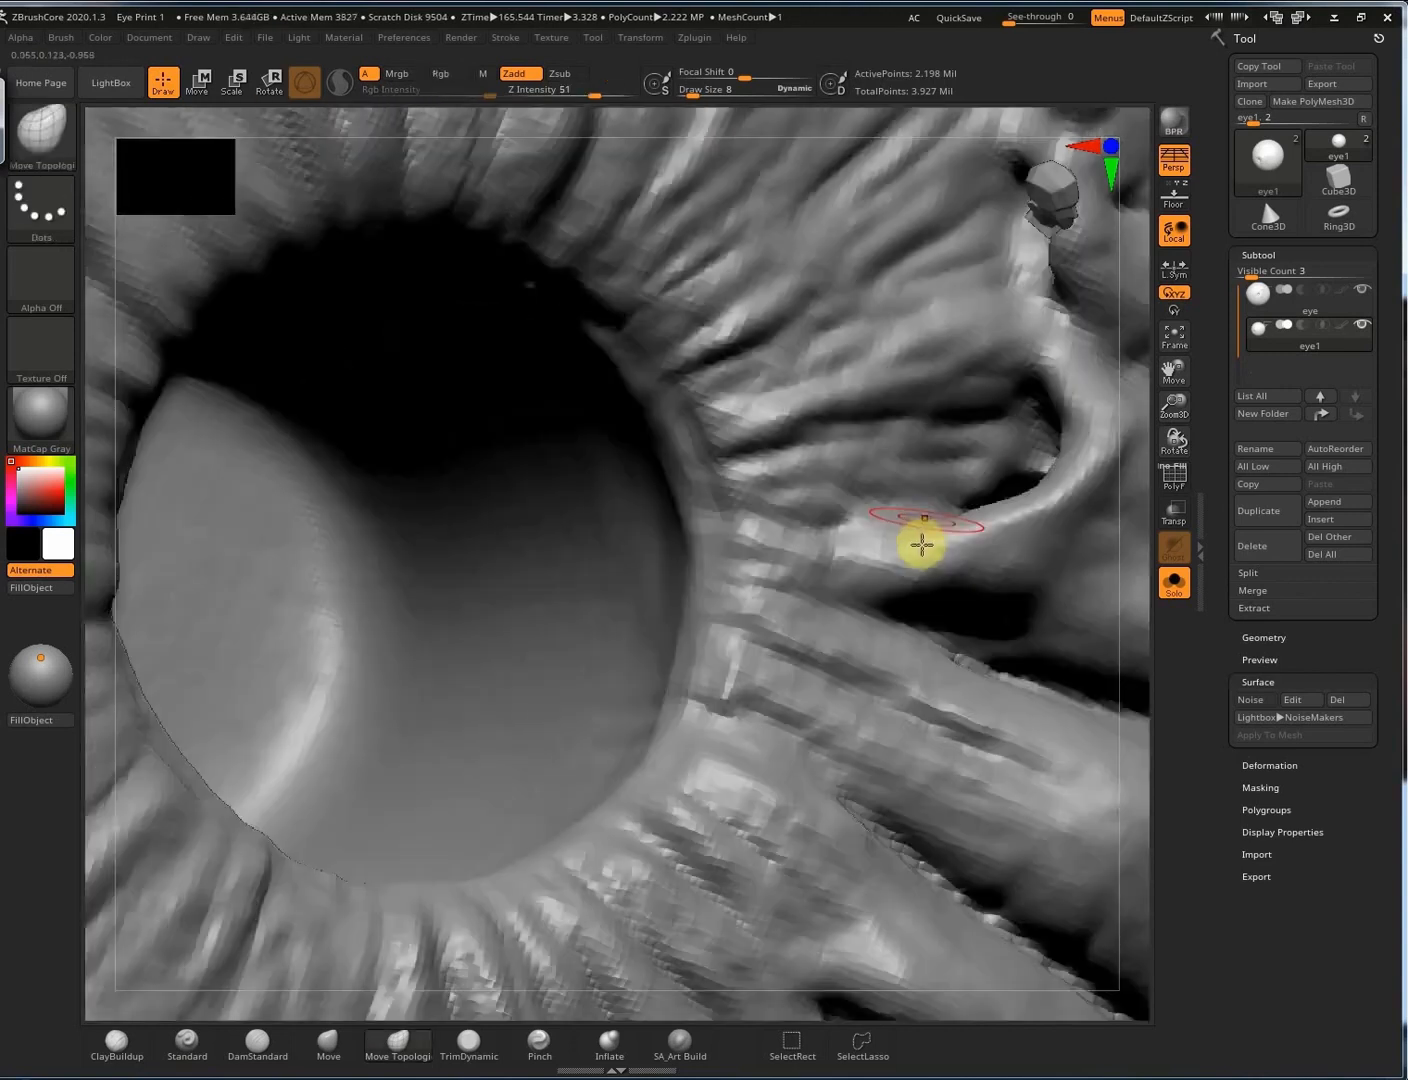
pyautogui.moveTo(1023, 479); pyautogui.dragTo(1072, 483, button='right')
pyautogui.moveTo(1009, 460); pyautogui.dragTo(1110, 480)
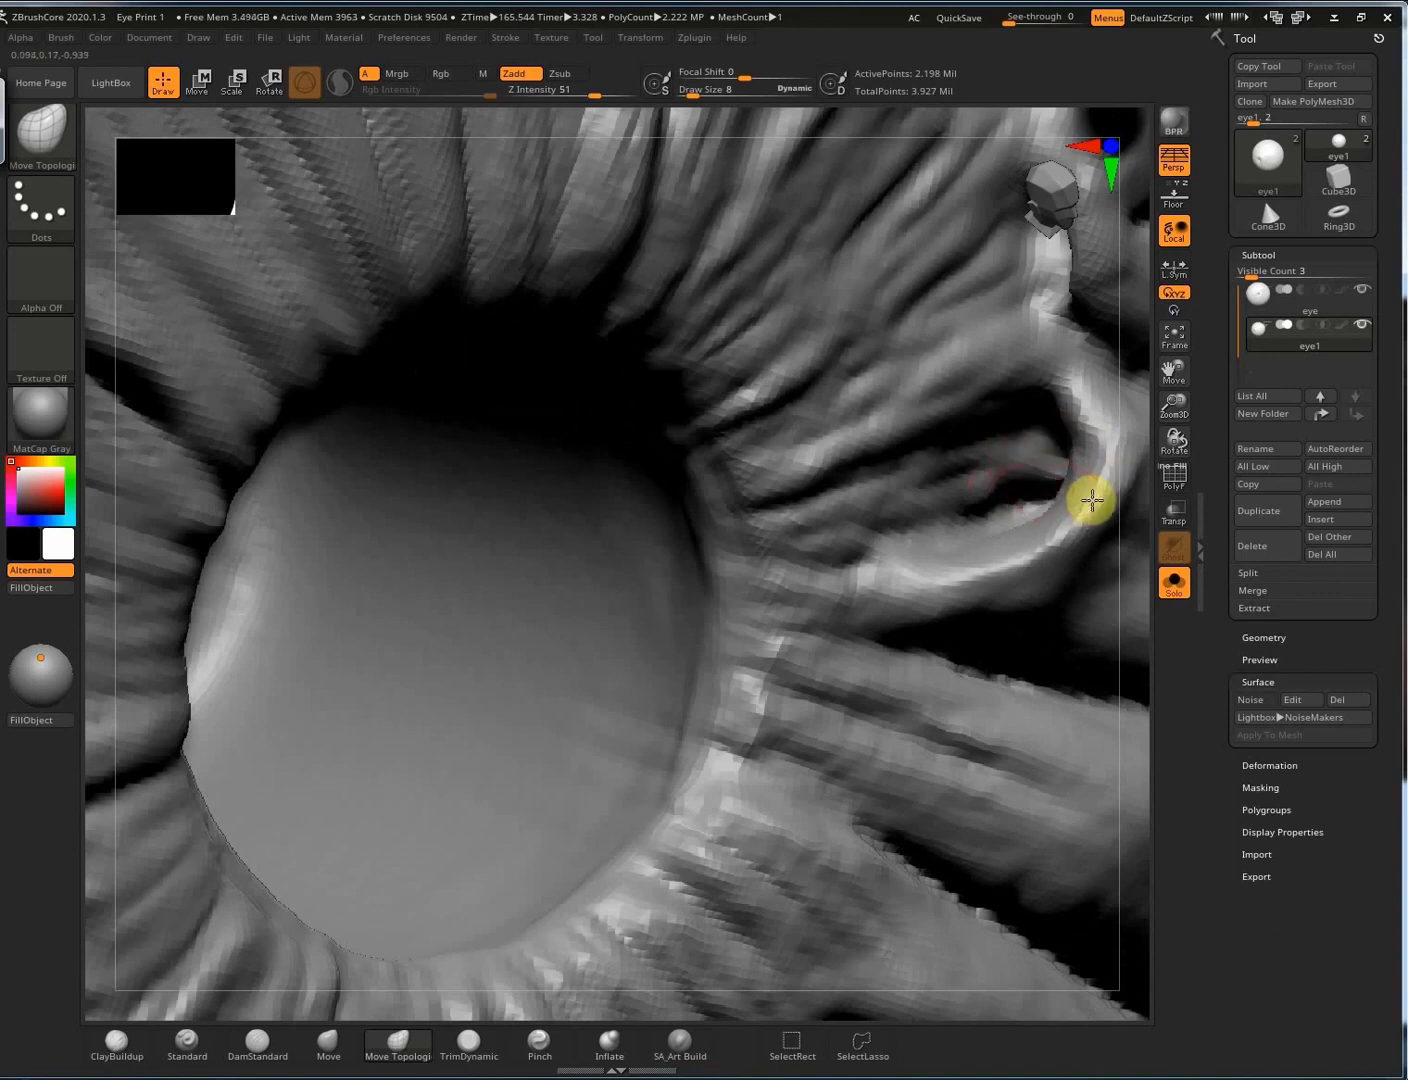
# Pull the edges of the two looped holes below the pupil upward and leftward.
pyautogui.moveTo(833, 638); pyautogui.dragTo(784, 612, button='right')
pyautogui.moveTo(784, 614); pyautogui.dragTo(771, 546)
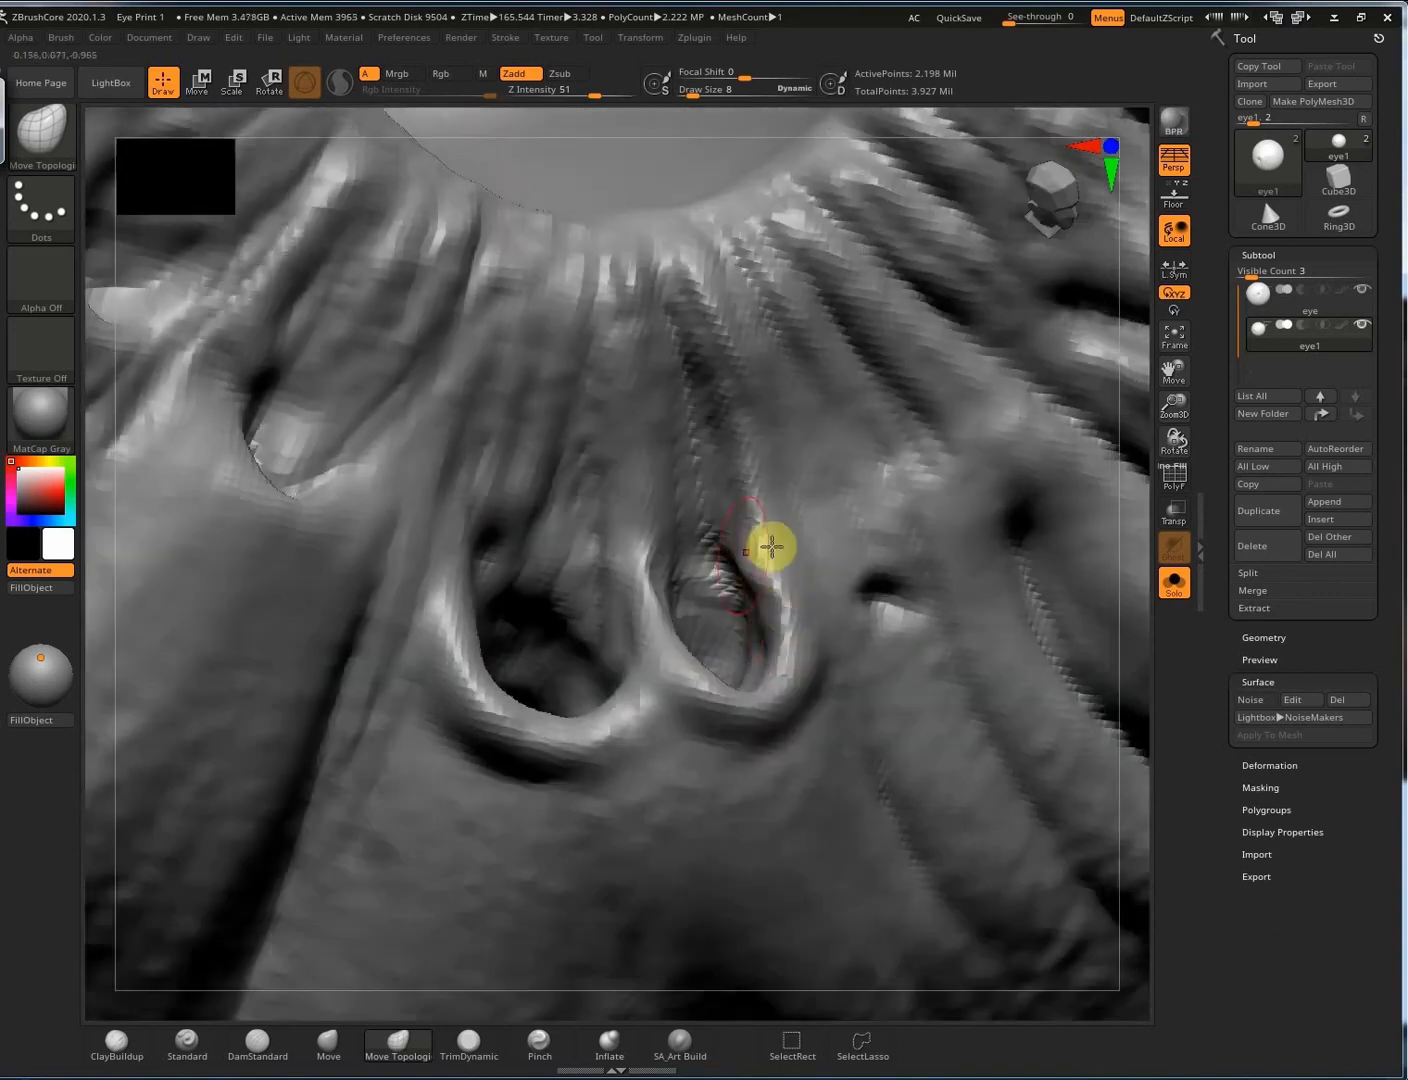
pyautogui.moveTo(731, 595)
pyautogui.mouseDown(button='right')
pyautogui.moveTo(641, 603)
pyautogui.moveTo(655, 603)
pyautogui.moveTo(573, 707)
pyautogui.moveTo(593, 717)
pyautogui.mouseUp(button='right')
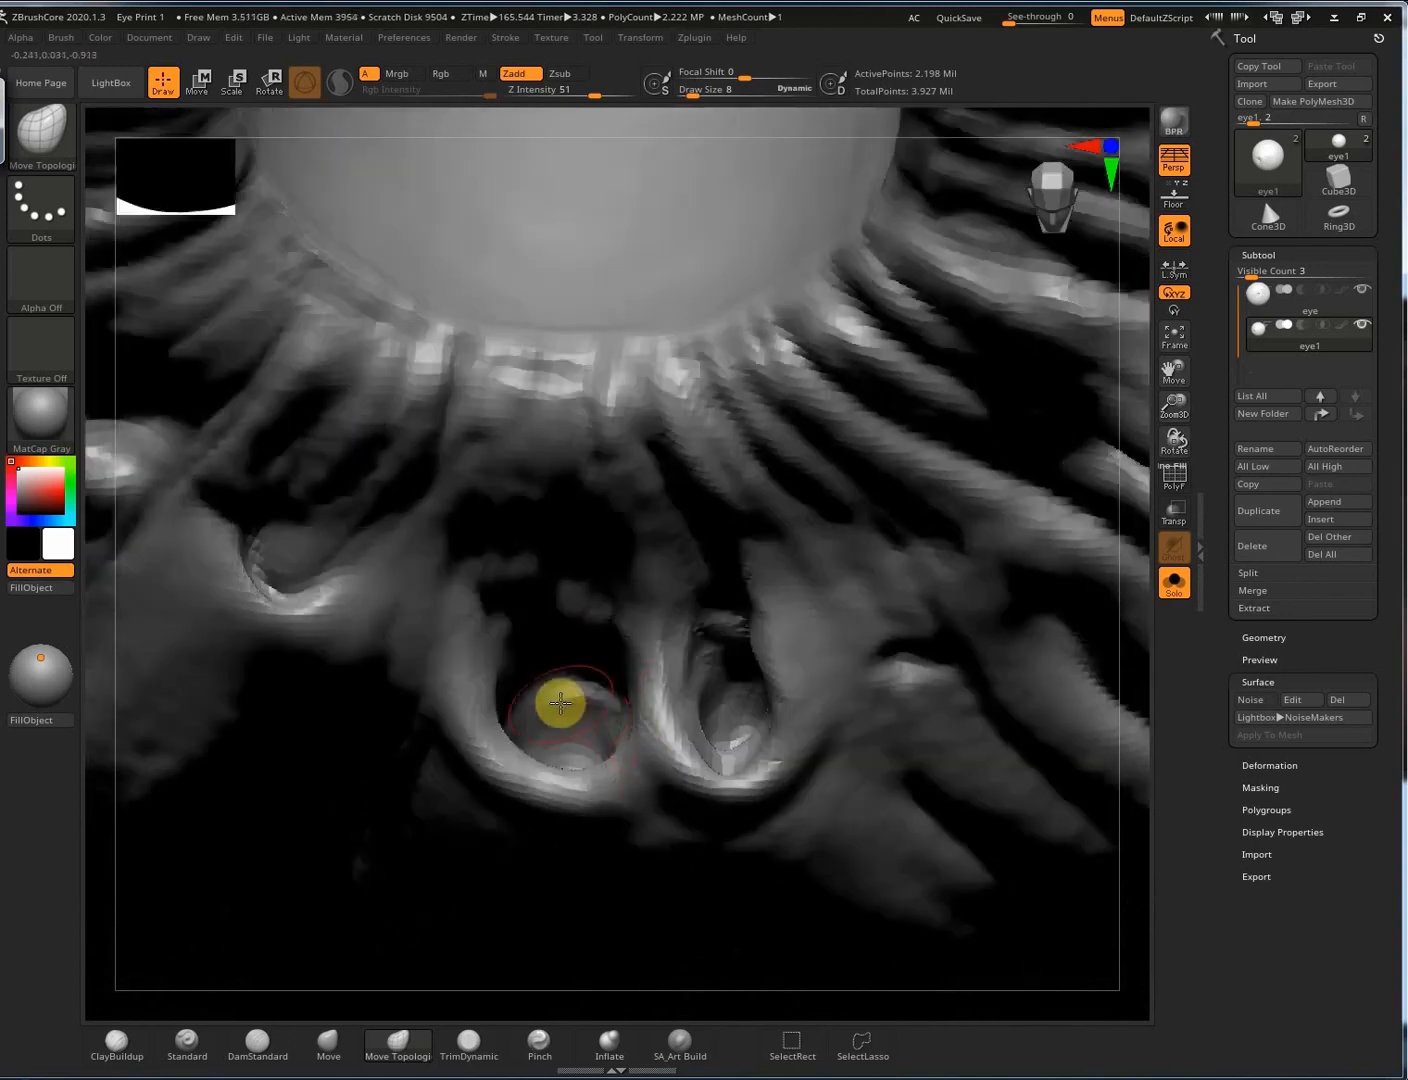
pyautogui.moveTo(560, 703); pyautogui.dragTo(493, 717)
pyautogui.moveTo(316, 495); pyautogui.dragTo(292, 573, button='right')
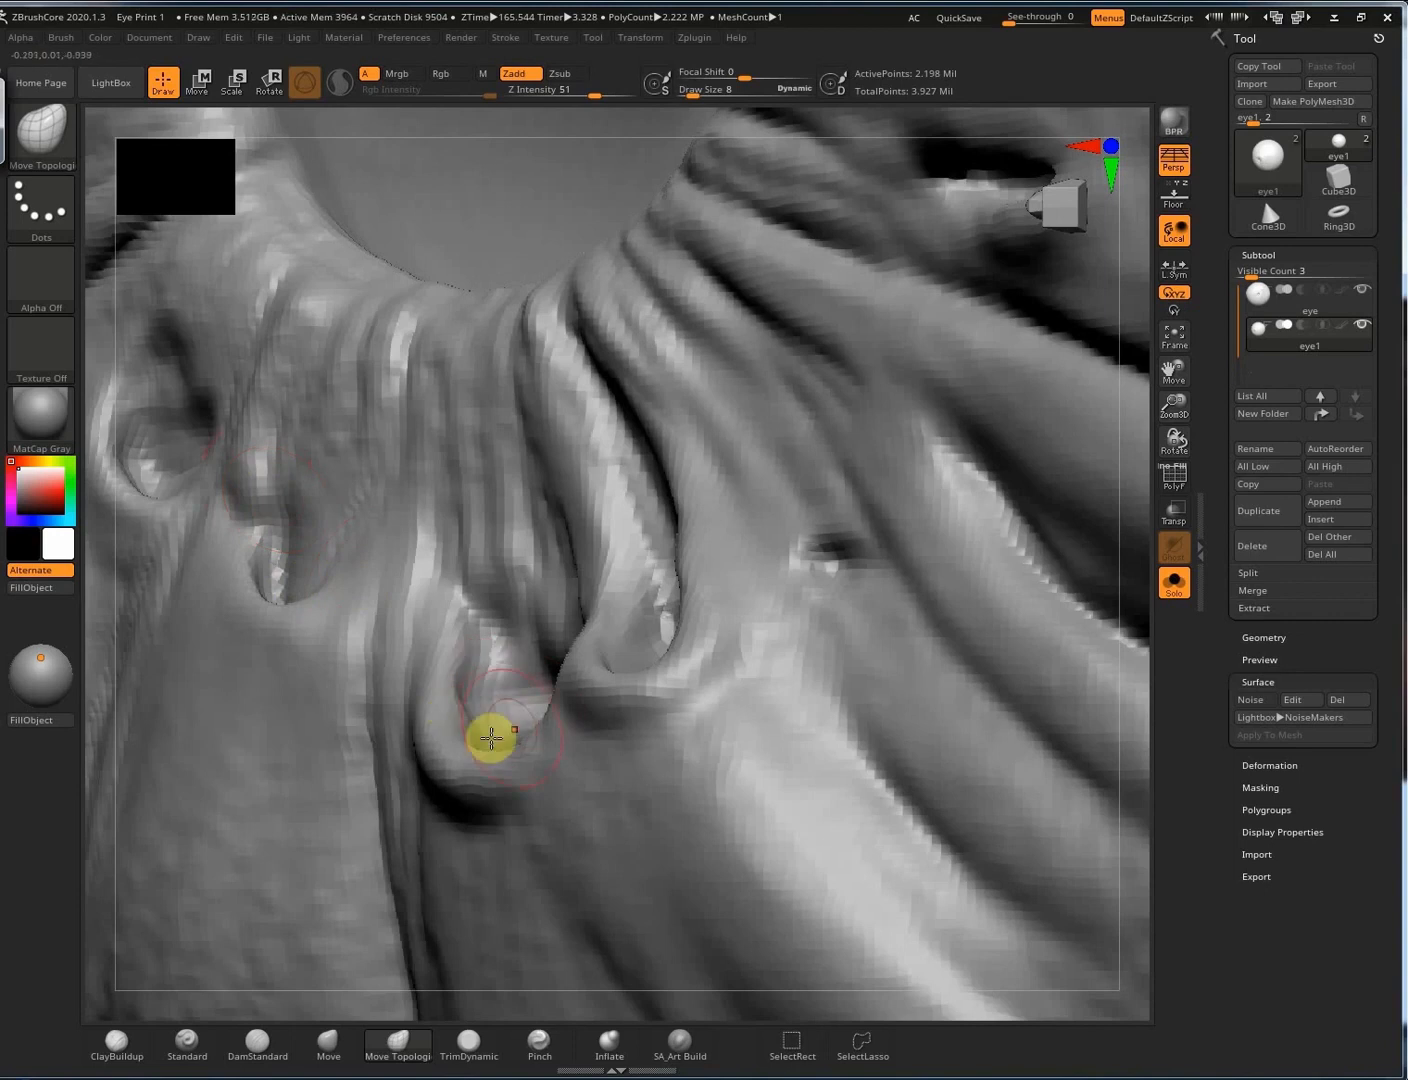
pyautogui.keyDown('ctrl'); pyautogui.moveTo(511, 580); pyautogui.dragTo(352, 545, button='right'); pyautogui.keyUp('ctrl')
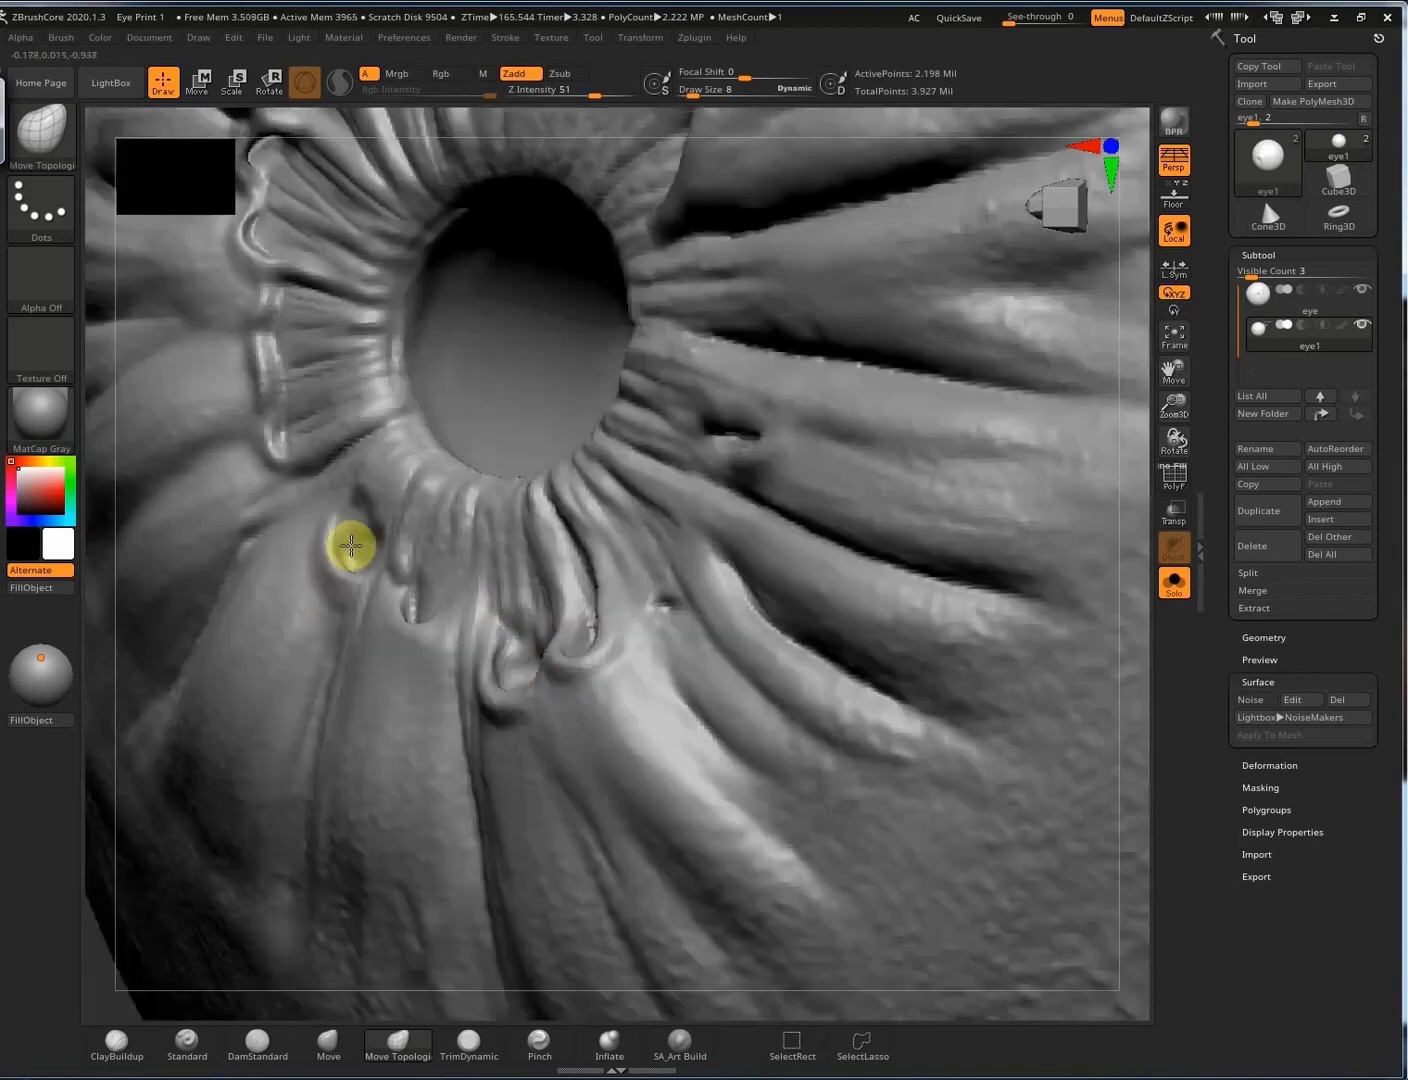
pyautogui.keyDown('alt'); pyautogui.moveTo(396, 701); pyautogui.dragTo(503, 513, button='right'); pyautogui.keyUp('alt')
pyautogui.keyDown('ctrl'); pyautogui.moveTo(157, 884); pyautogui.dragTo(273, 791); pyautogui.keyUp('ctrl')
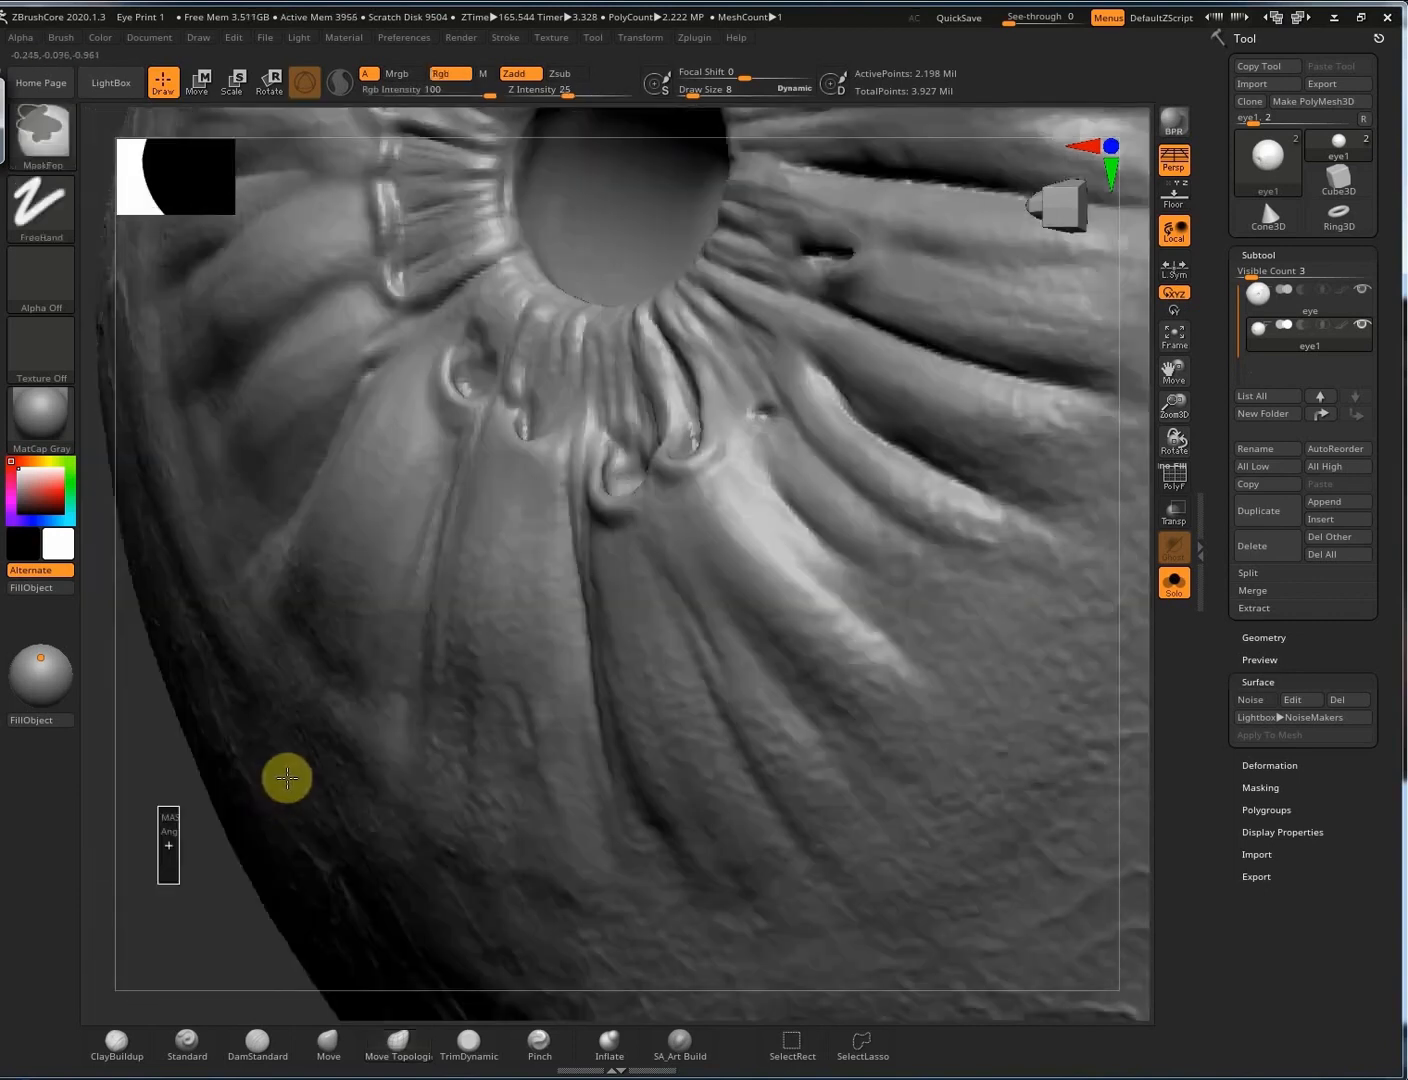
# Orbit and zoom out to view the full eyeball with its looped pupil-rim pockets.
pyautogui.moveTo(580, 629)
pyautogui.mouseDown(button='right')
pyautogui.moveTo(566, 709)
pyautogui.moveTo(598, 689)
pyautogui.moveTo(528, 599)
pyautogui.moveTo(566, 556)
pyautogui.moveTo(833, 550)
pyautogui.moveTo(815, 508)
pyautogui.mouseUp(button='right')
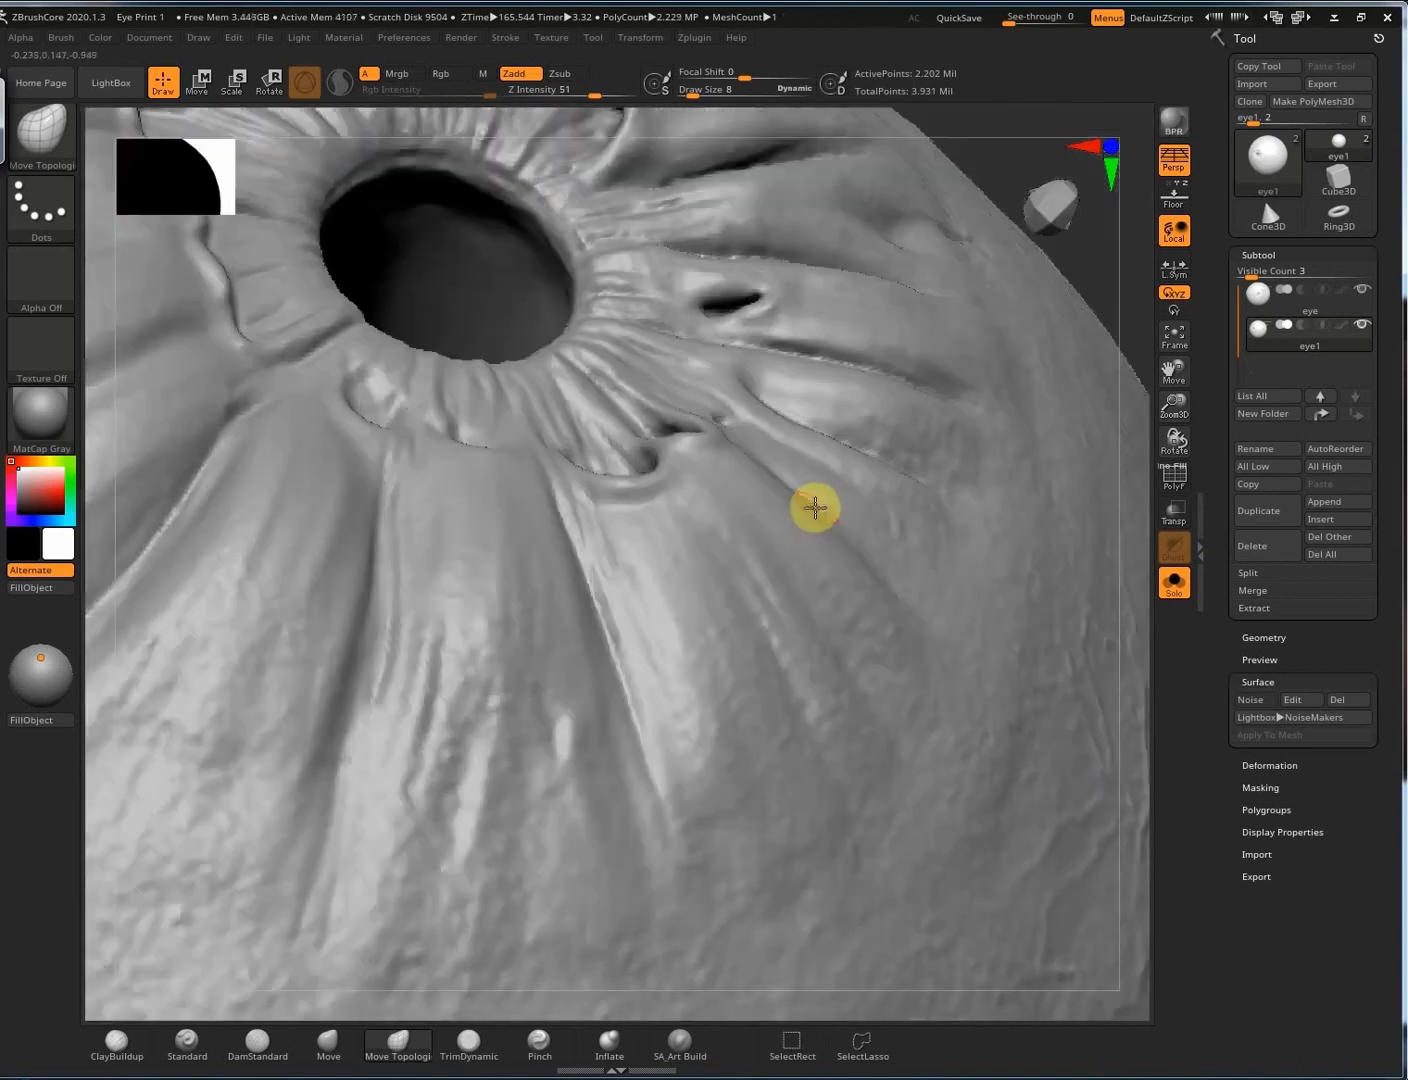
pyautogui.moveTo(787, 602)
pyautogui.mouseDown(button='right')
pyautogui.moveTo(760, 584)
pyautogui.moveTo(892, 634)
pyautogui.moveTo(985, 642)
pyautogui.moveTo(951, 562)
pyautogui.moveTo(918, 654)
pyautogui.moveTo(767, 641)
pyautogui.moveTo(801, 642)
pyautogui.moveTo(523, 802)
pyautogui.moveTo(827, 544)
pyautogui.moveTo(679, 638)
pyautogui.moveTo(806, 657)
pyautogui.moveTo(787, 667)
pyautogui.moveTo(903, 632)
pyautogui.mouseUp(button='right')
pyautogui.moveTo(1035, 487)
pyautogui.mouseDown(button='right')
pyautogui.moveTo(1029, 397)
pyautogui.moveTo(930, 346)
pyautogui.moveTo(1028, 435)
pyautogui.moveTo(990, 405)
pyautogui.mouseUp(button='right')
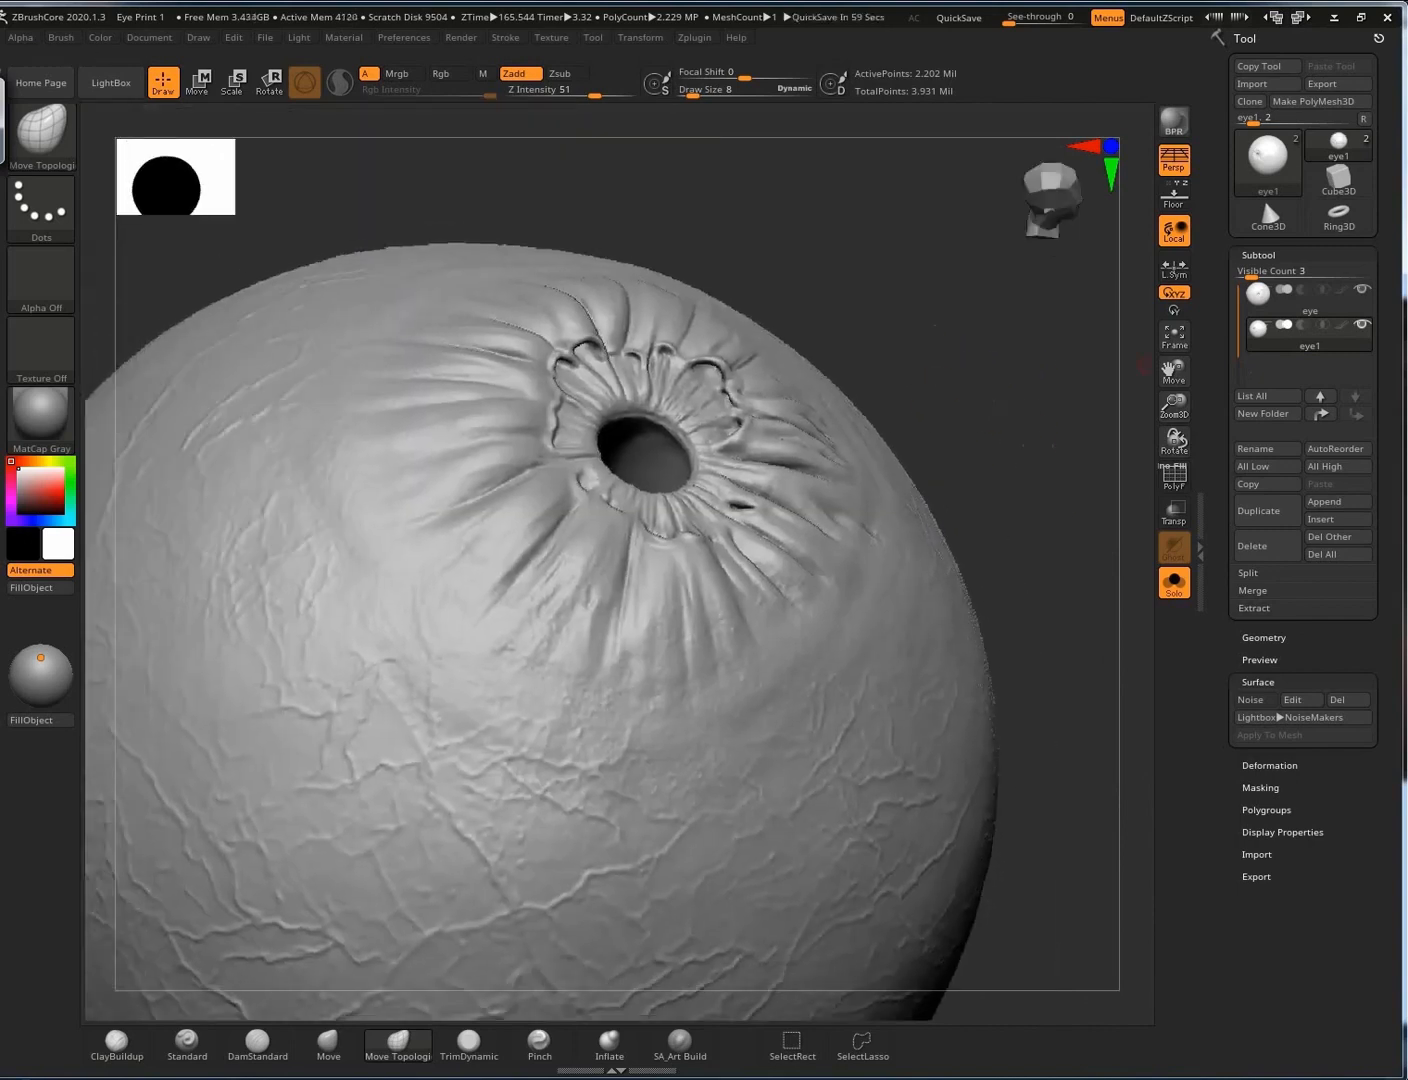